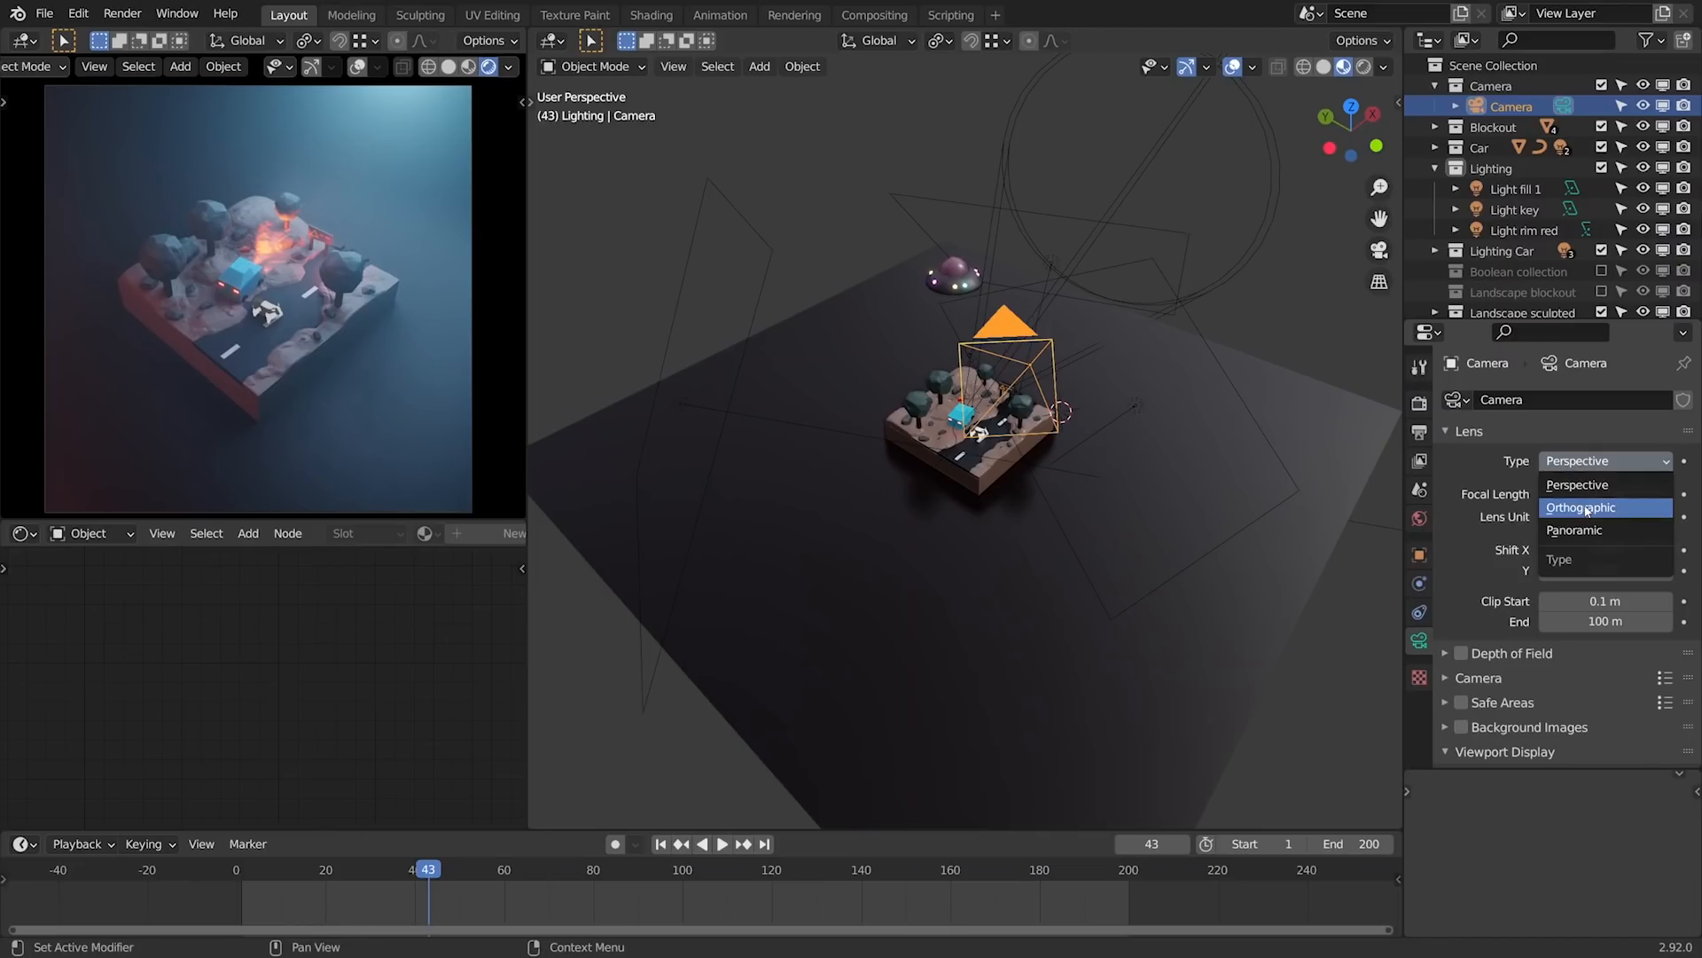
- Set the camera's lens type to Orthographic
{"action": "left_click", "coordinate": [1586, 509]}
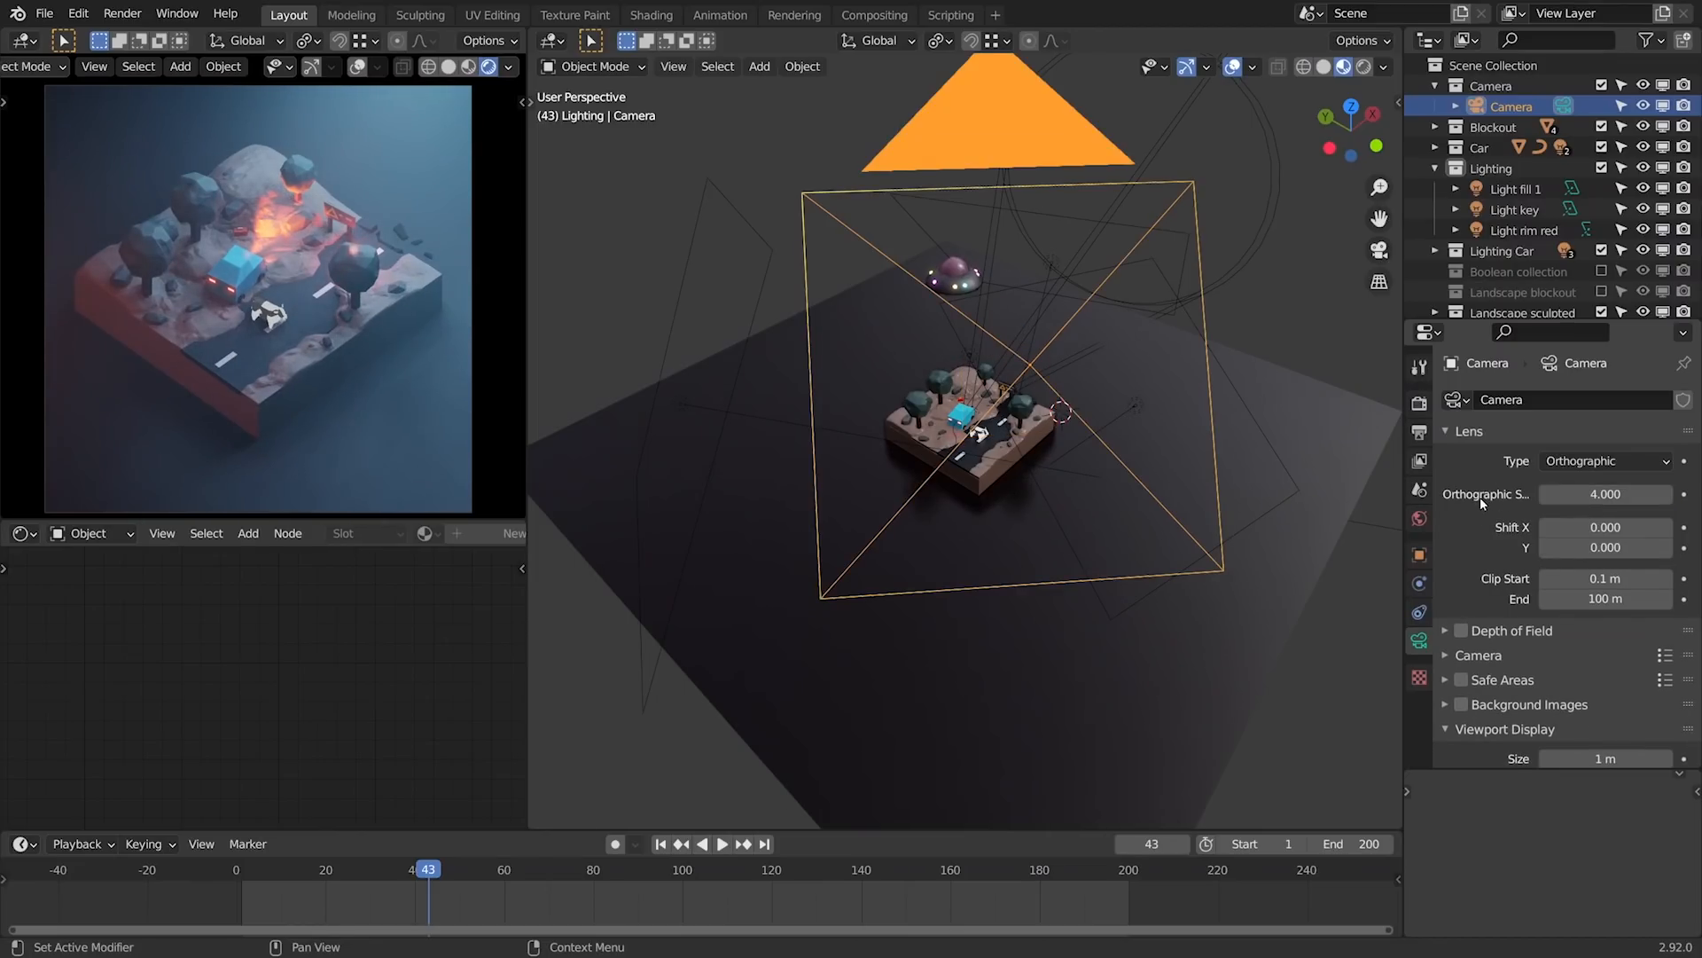
- Display the World shader nodes and examine the Principled Volume settings, including Density, feeding the World Output
{"action": "key", "text": "shift+F3"}
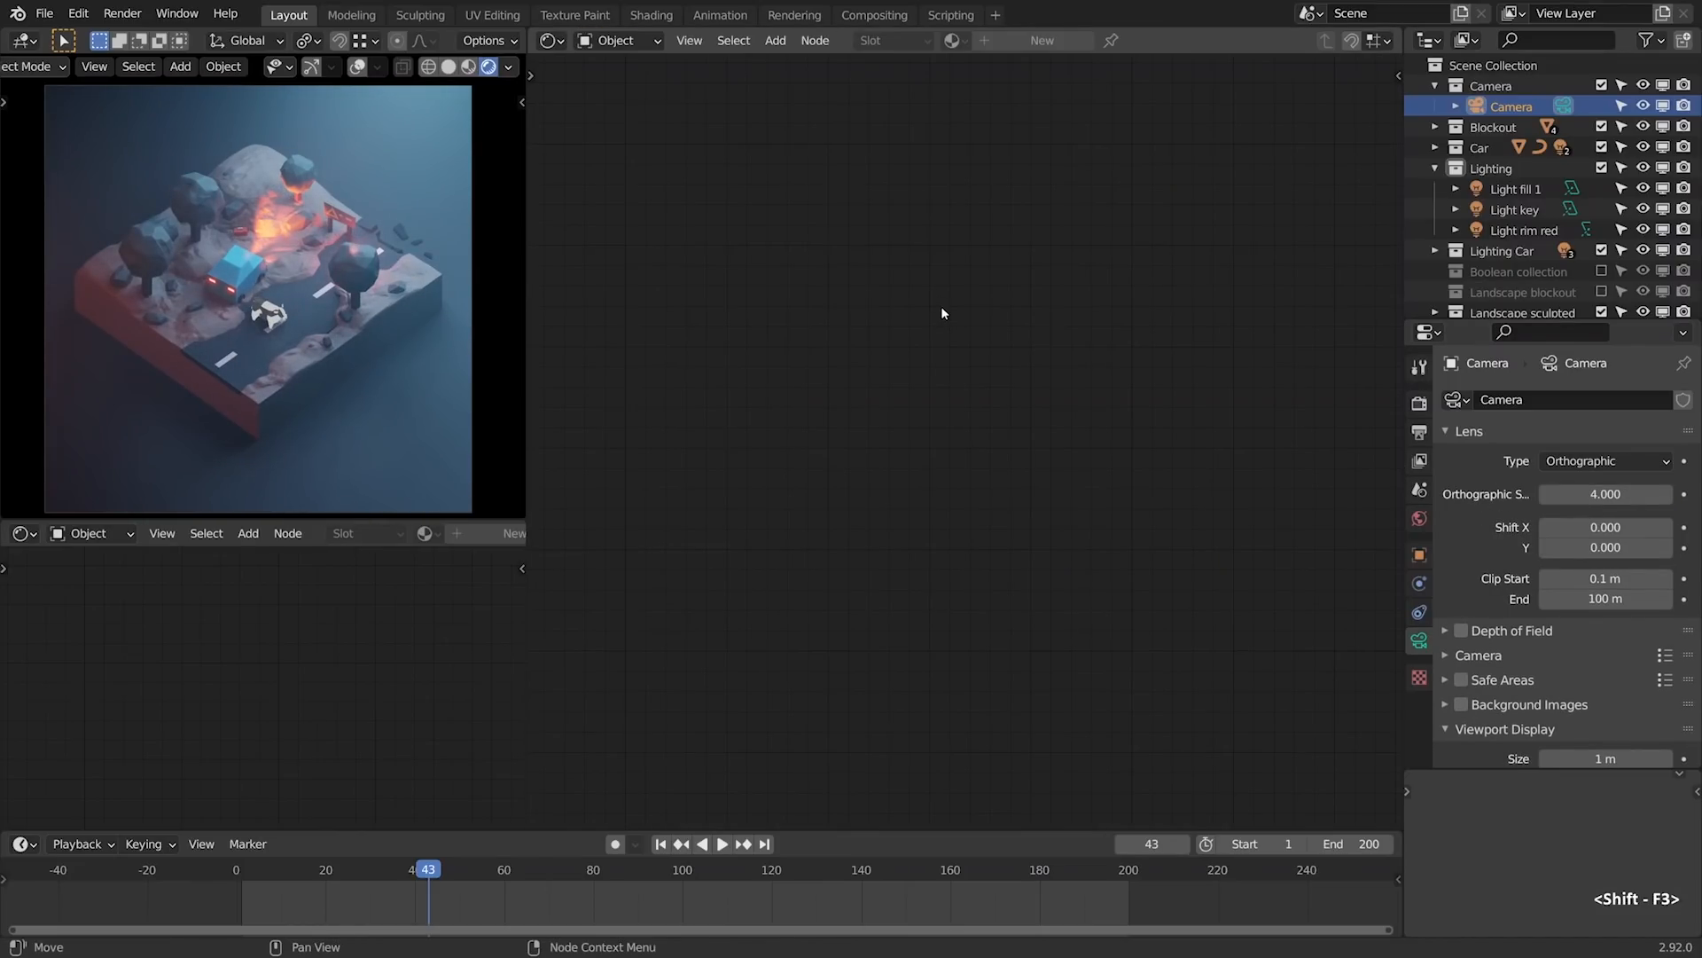
{"action": "left_click", "coordinate": [616, 40]}
{"action": "left_click", "coordinate": [618, 87]}
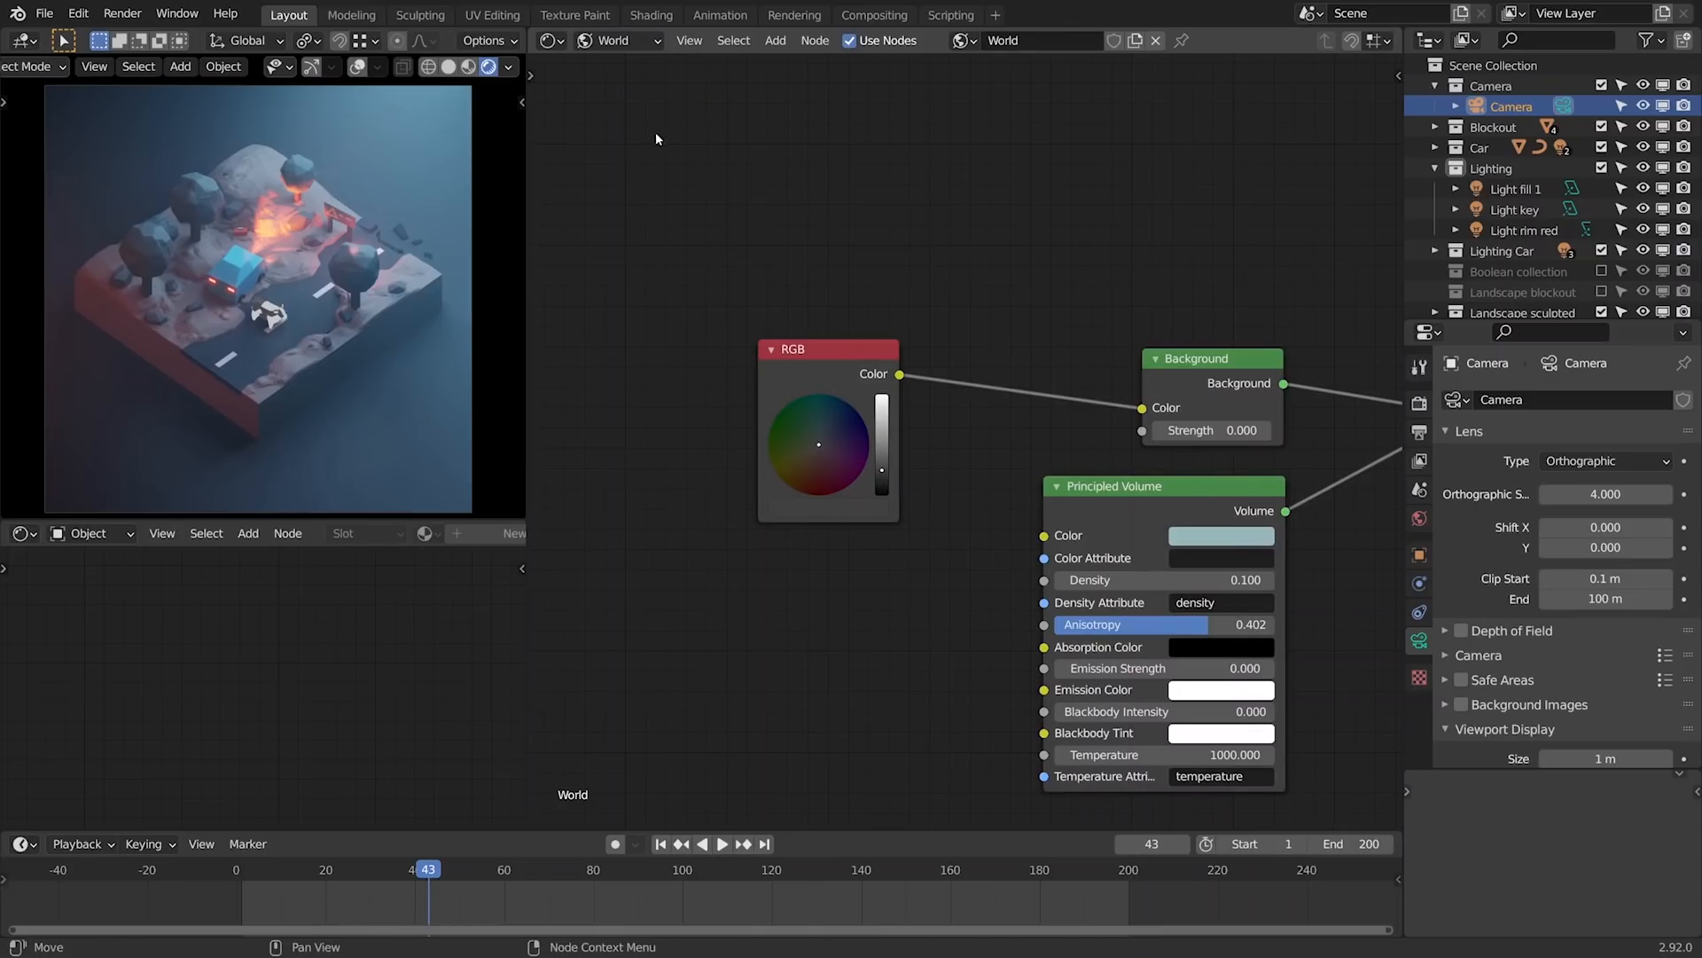
{"action": "middle_click_drag", "start_coordinate": [1081, 339], "coordinate": [811, 287]}
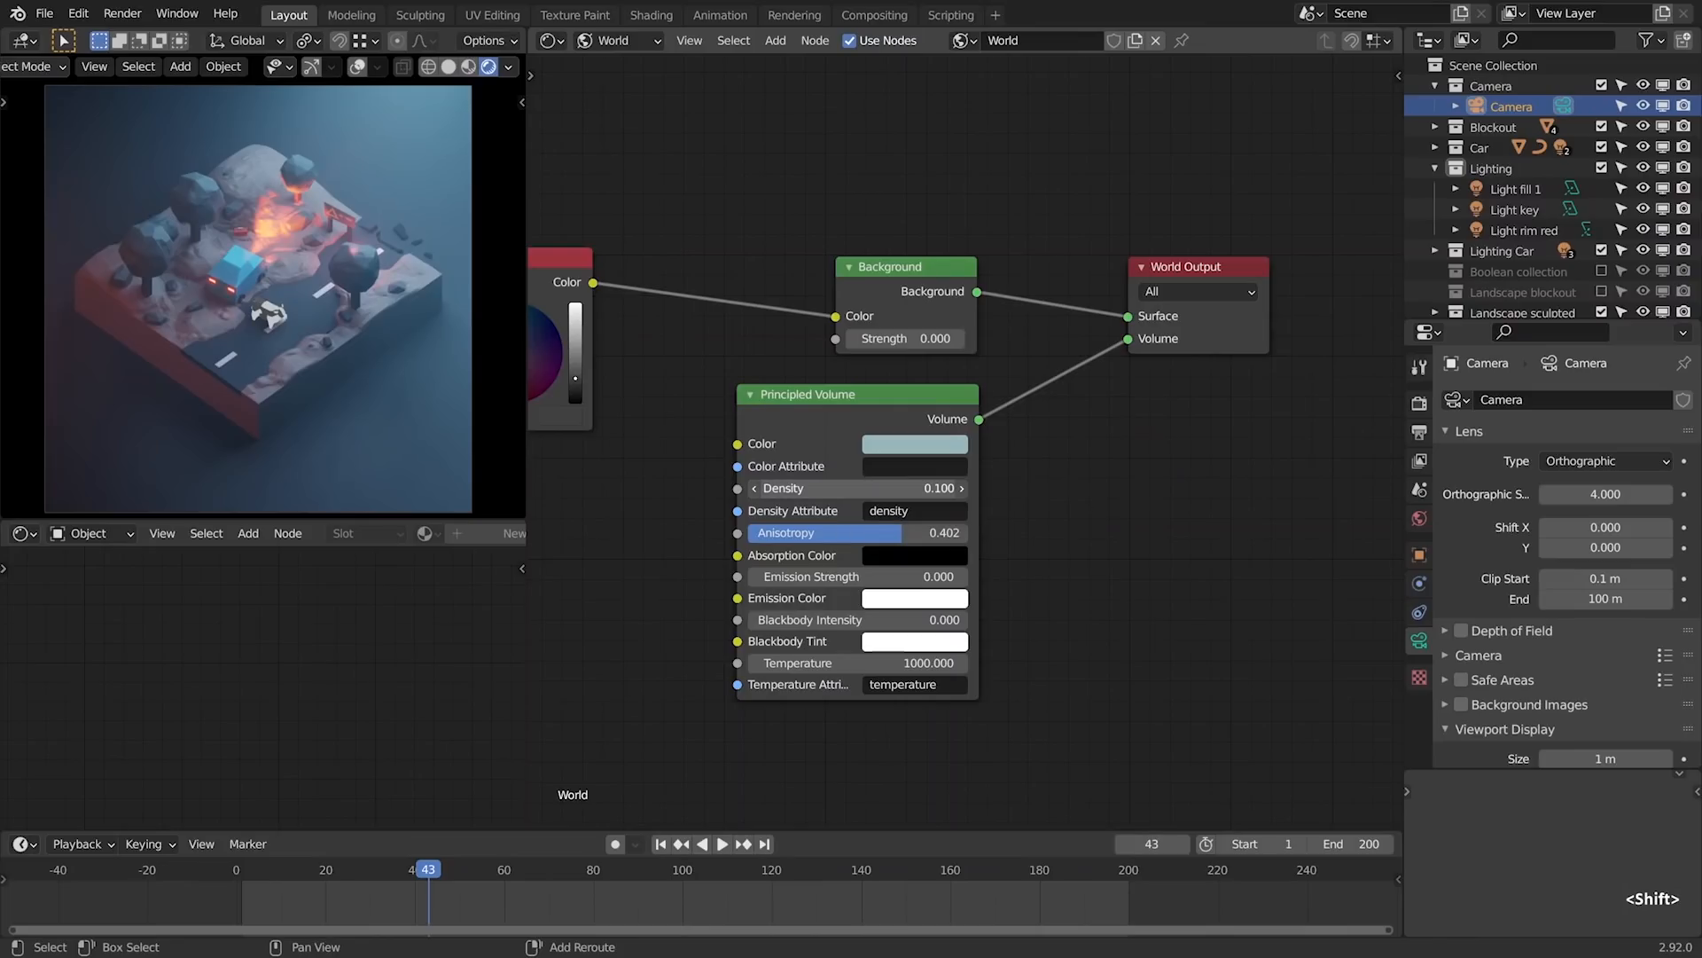
{"action": "mouse_move", "coordinate": [852, 488]}
{"action": "left_mouse_down", "text": "shift"}
{"action": "mouse_move", "coordinate": [976, 487]}
{"action": "mouse_move", "coordinate": [798, 488]}
{"action": "mouse_move", "coordinate": [860, 488]}
{"action": "left_mouse_up", "text": "shift"}
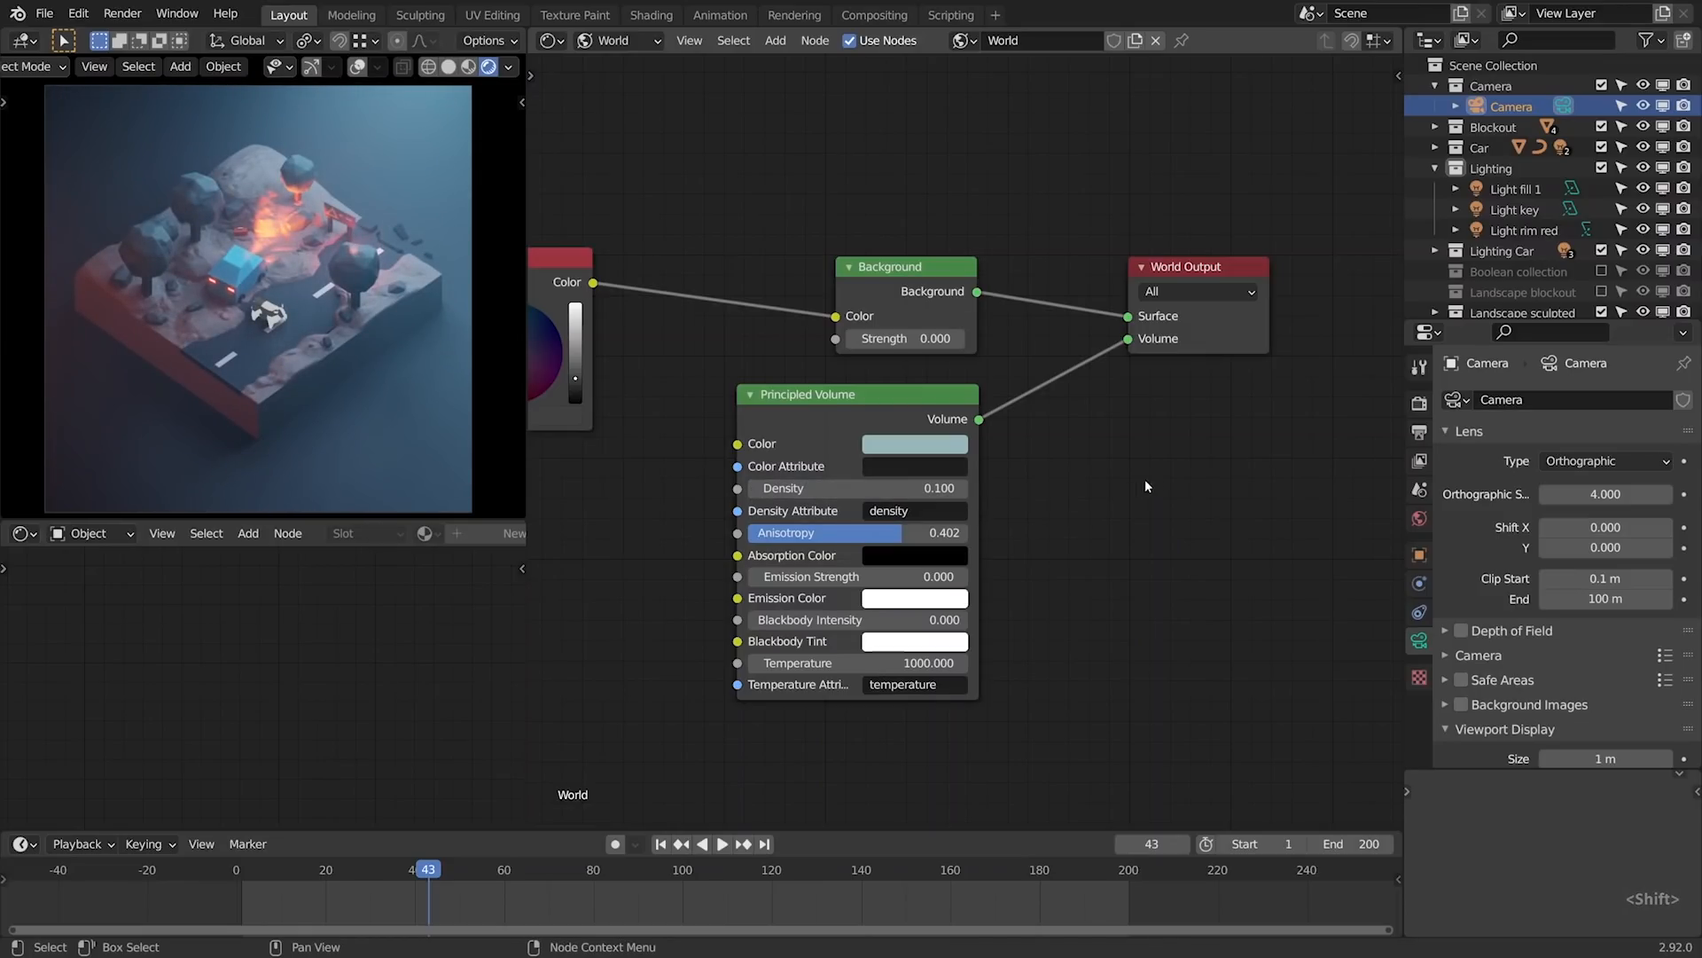
- Switch Ambient Occlusion, Bloom and Screen Space Reflections off and back on in the Eevee settings to compare their effect
{"action": "left_click", "coordinate": [1419, 403]}
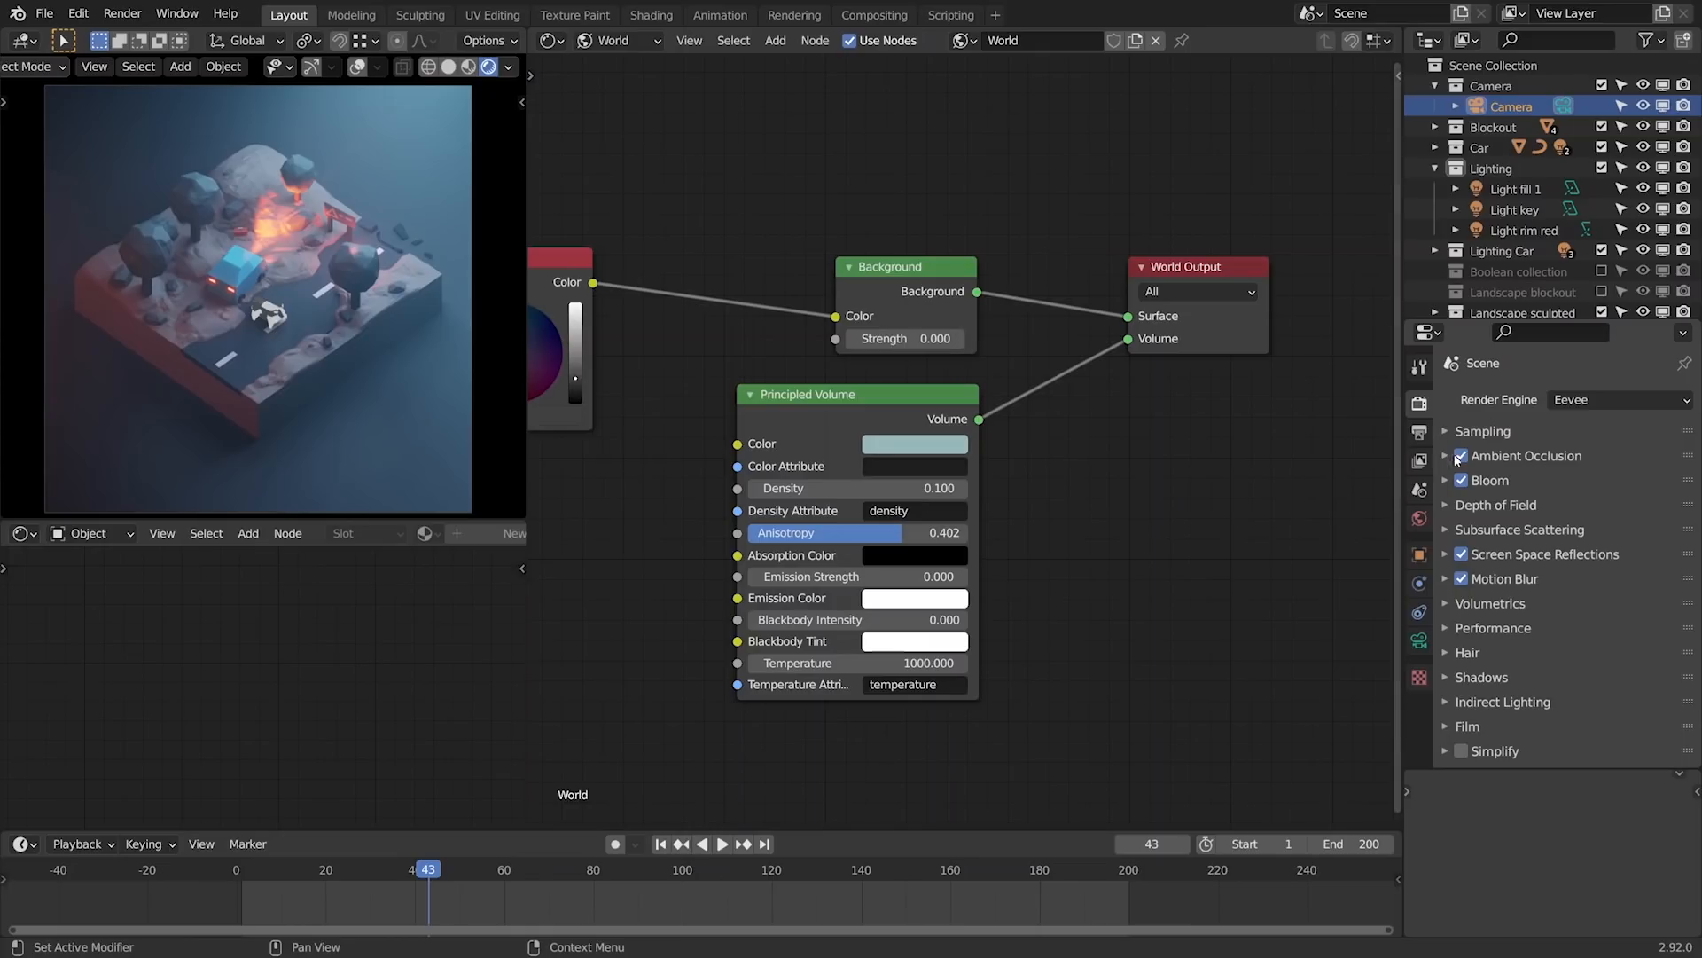
{"action": "left_click_drag", "start_coordinate": [1461, 455], "coordinate": [1466, 483]}
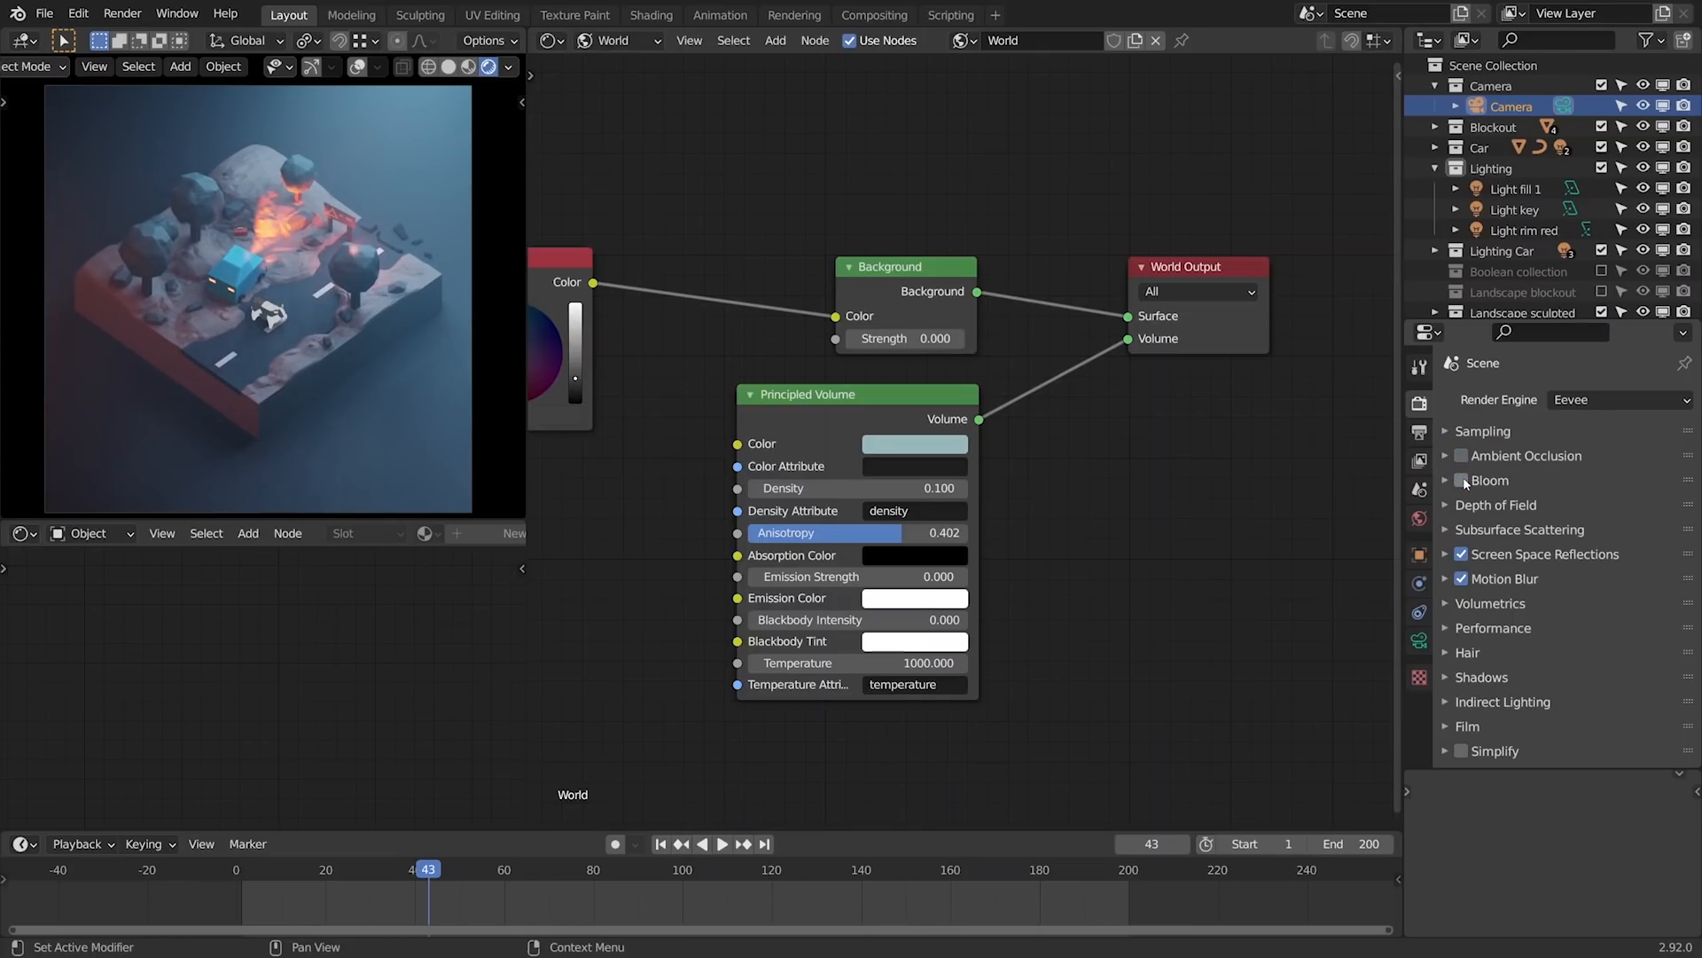
{"action": "left_click", "coordinate": [1461, 554]}
{"action": "left_click_drag", "start_coordinate": [1462, 561], "coordinate": [1467, 464]}
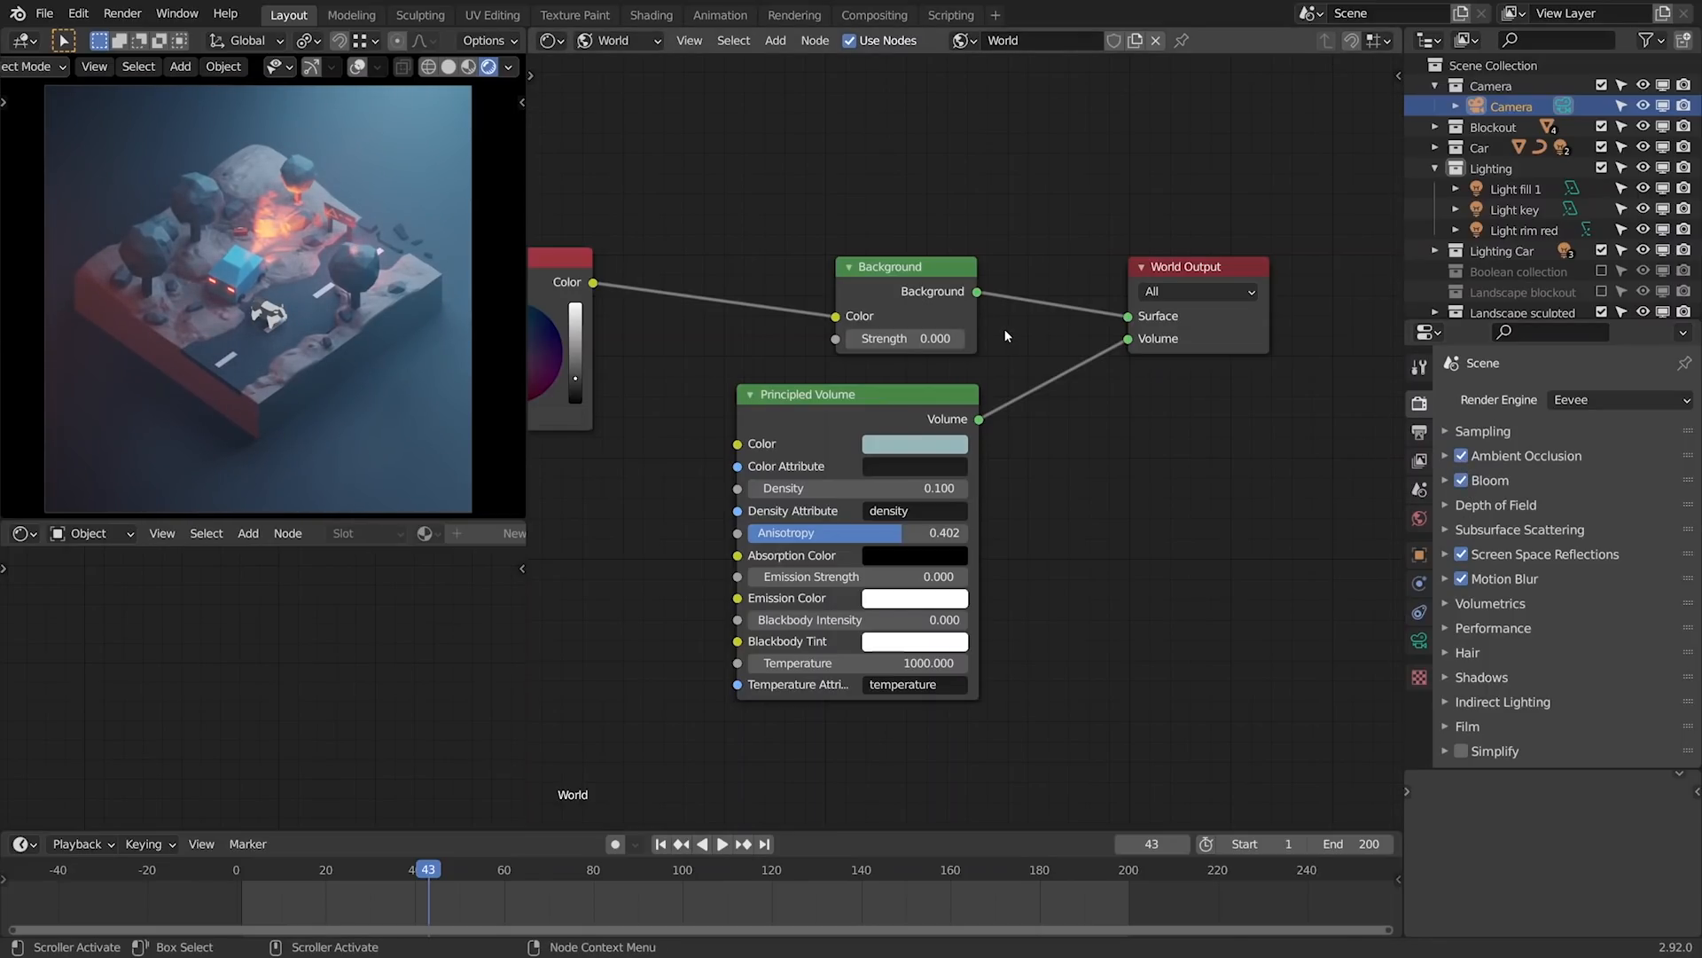
- Show the Render Result in place of the node editor and render the current frame as a still image
{"action": "key", "text": "F11"}
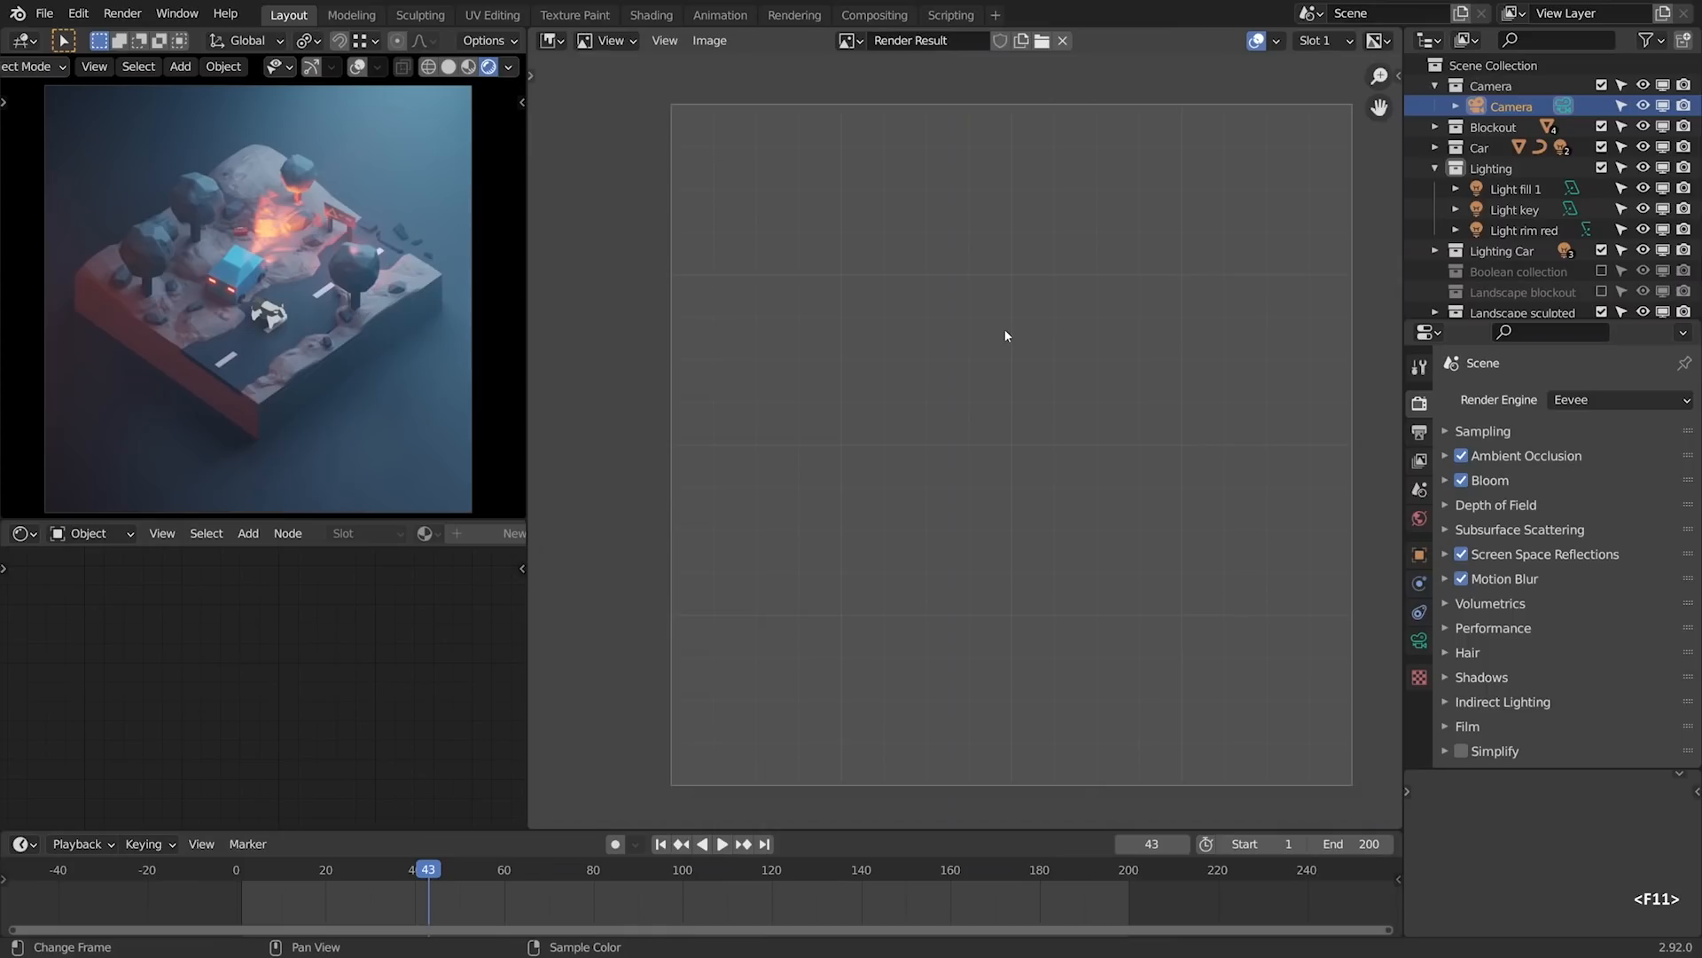
{"action": "key", "text": "F12"}
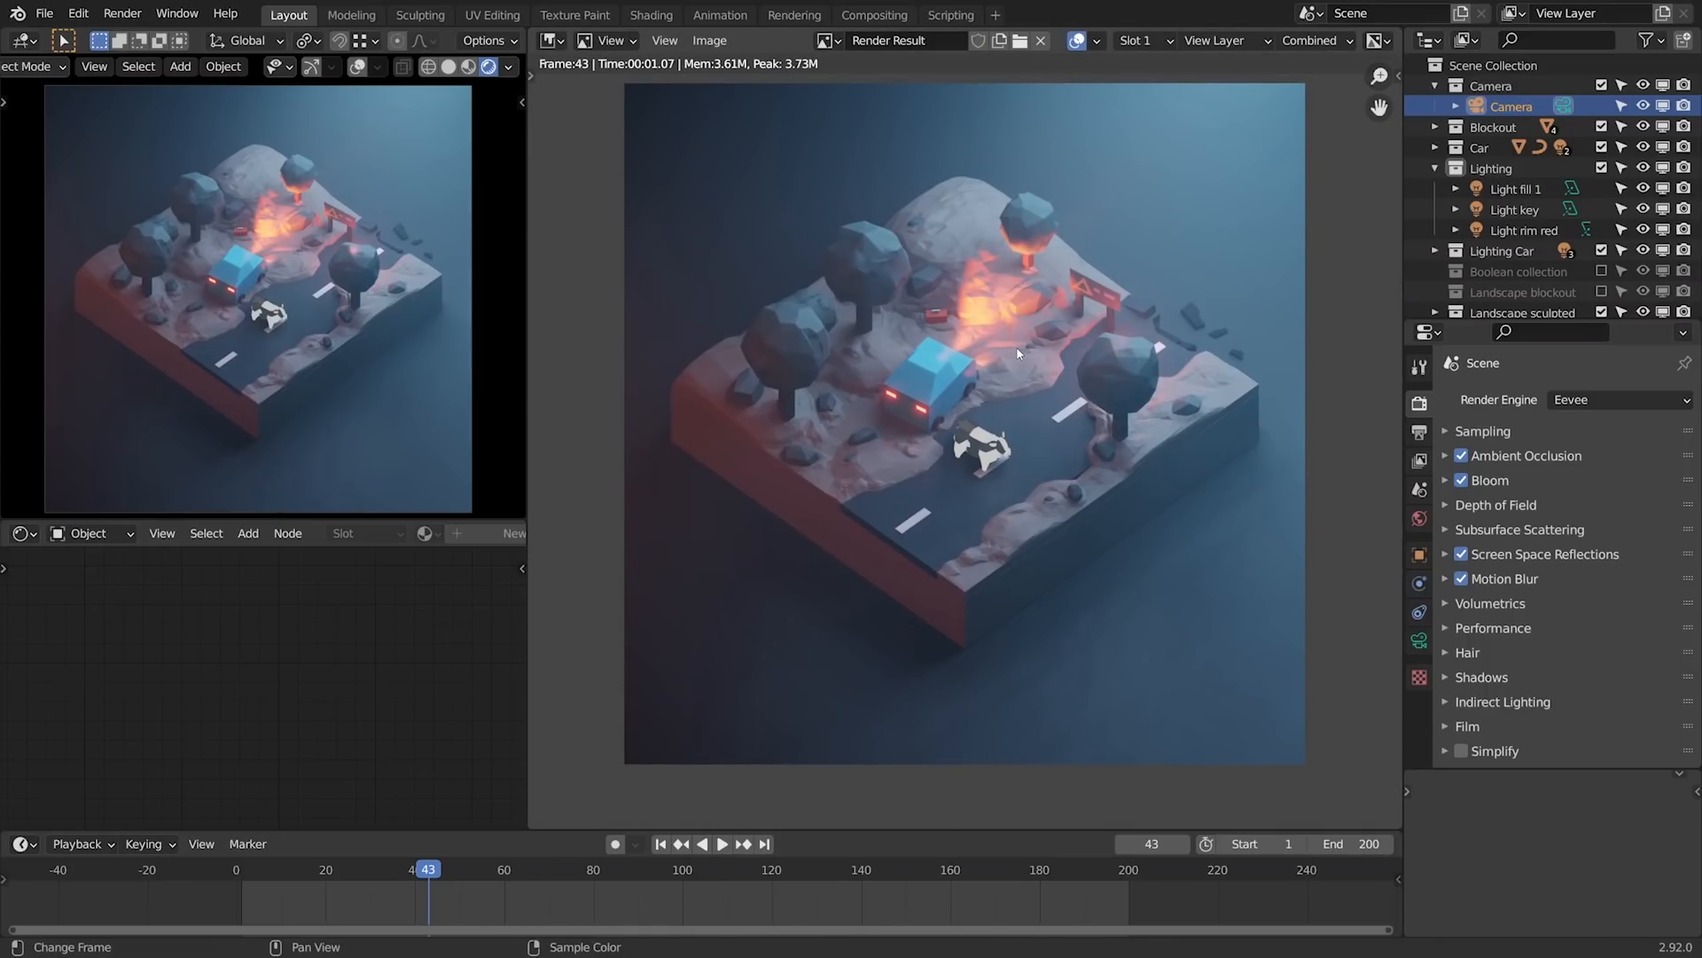
{"action": "key", "text": "alt"}
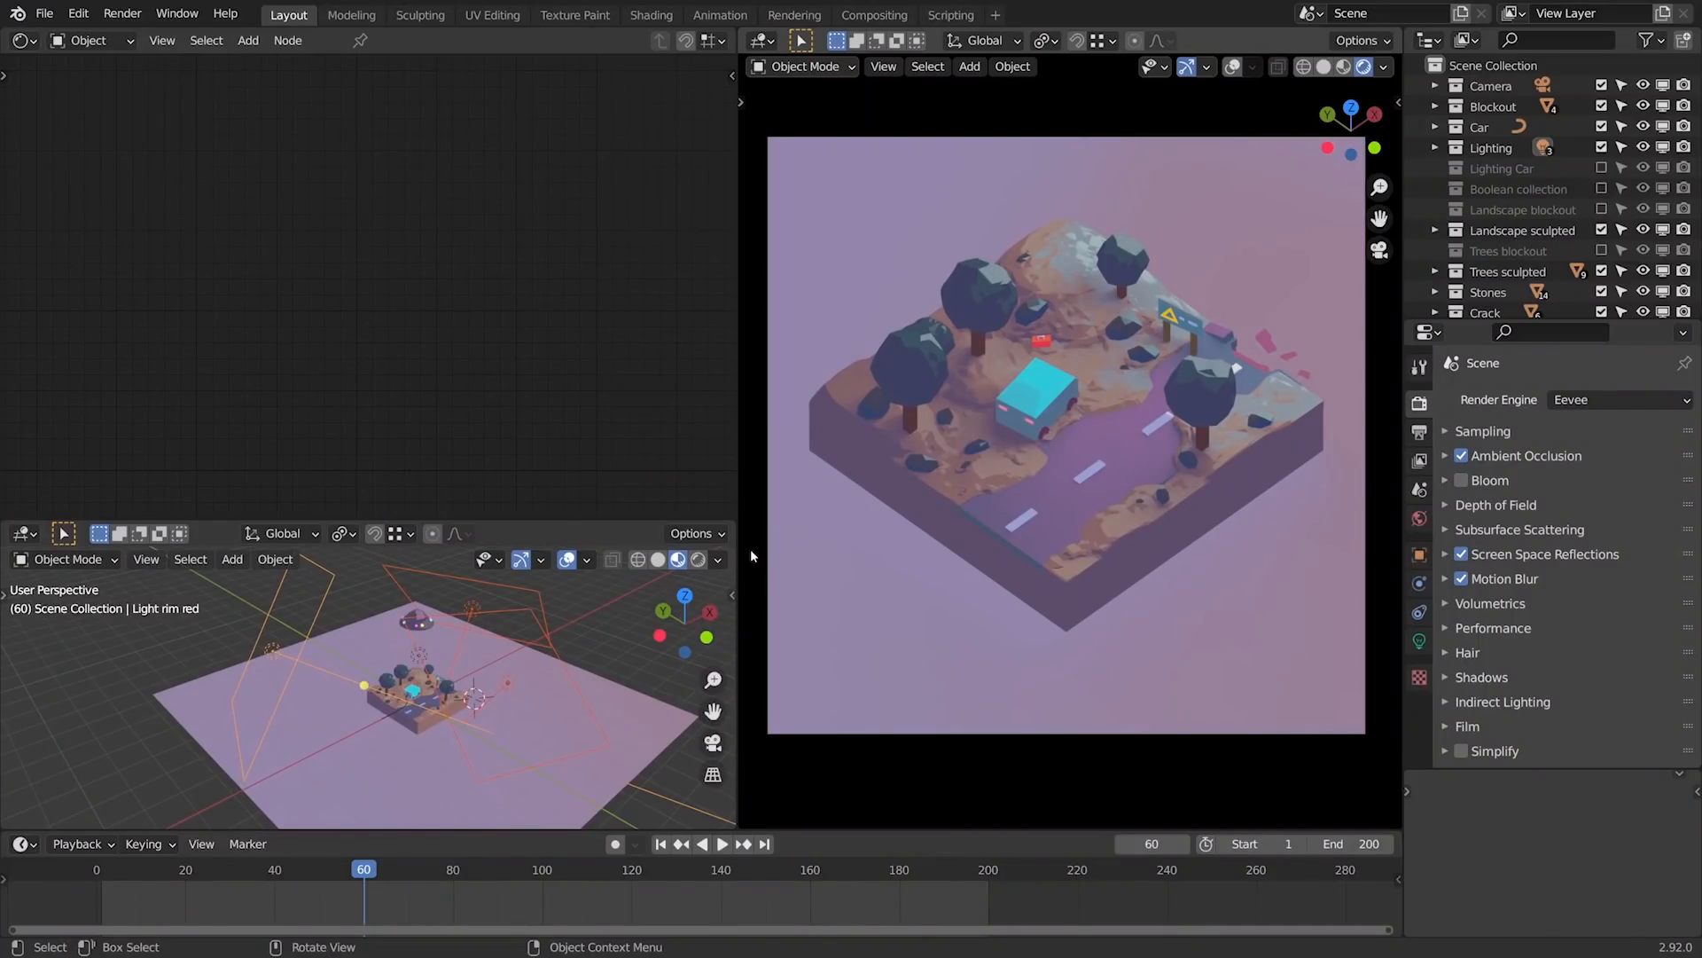
- Try moving the selected scene lights around the diorama to see how the toon shading reacts
{"action": "key", "text": "g"}
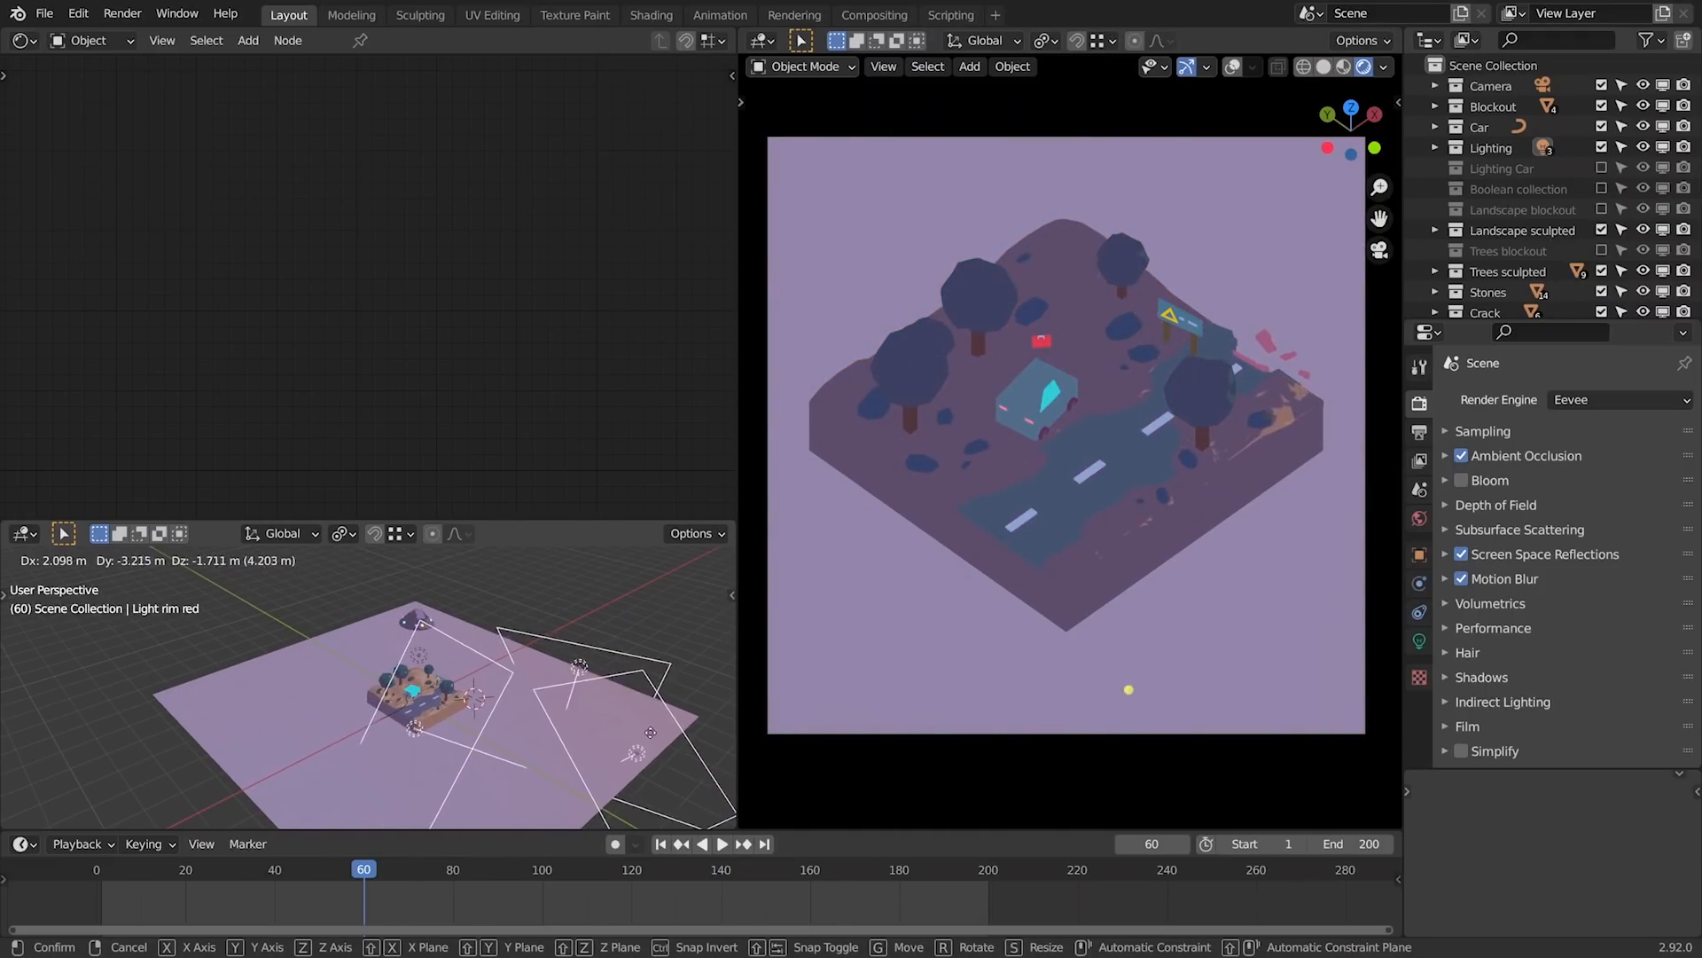
{"action": "left_click", "coordinate": [441, 703]}
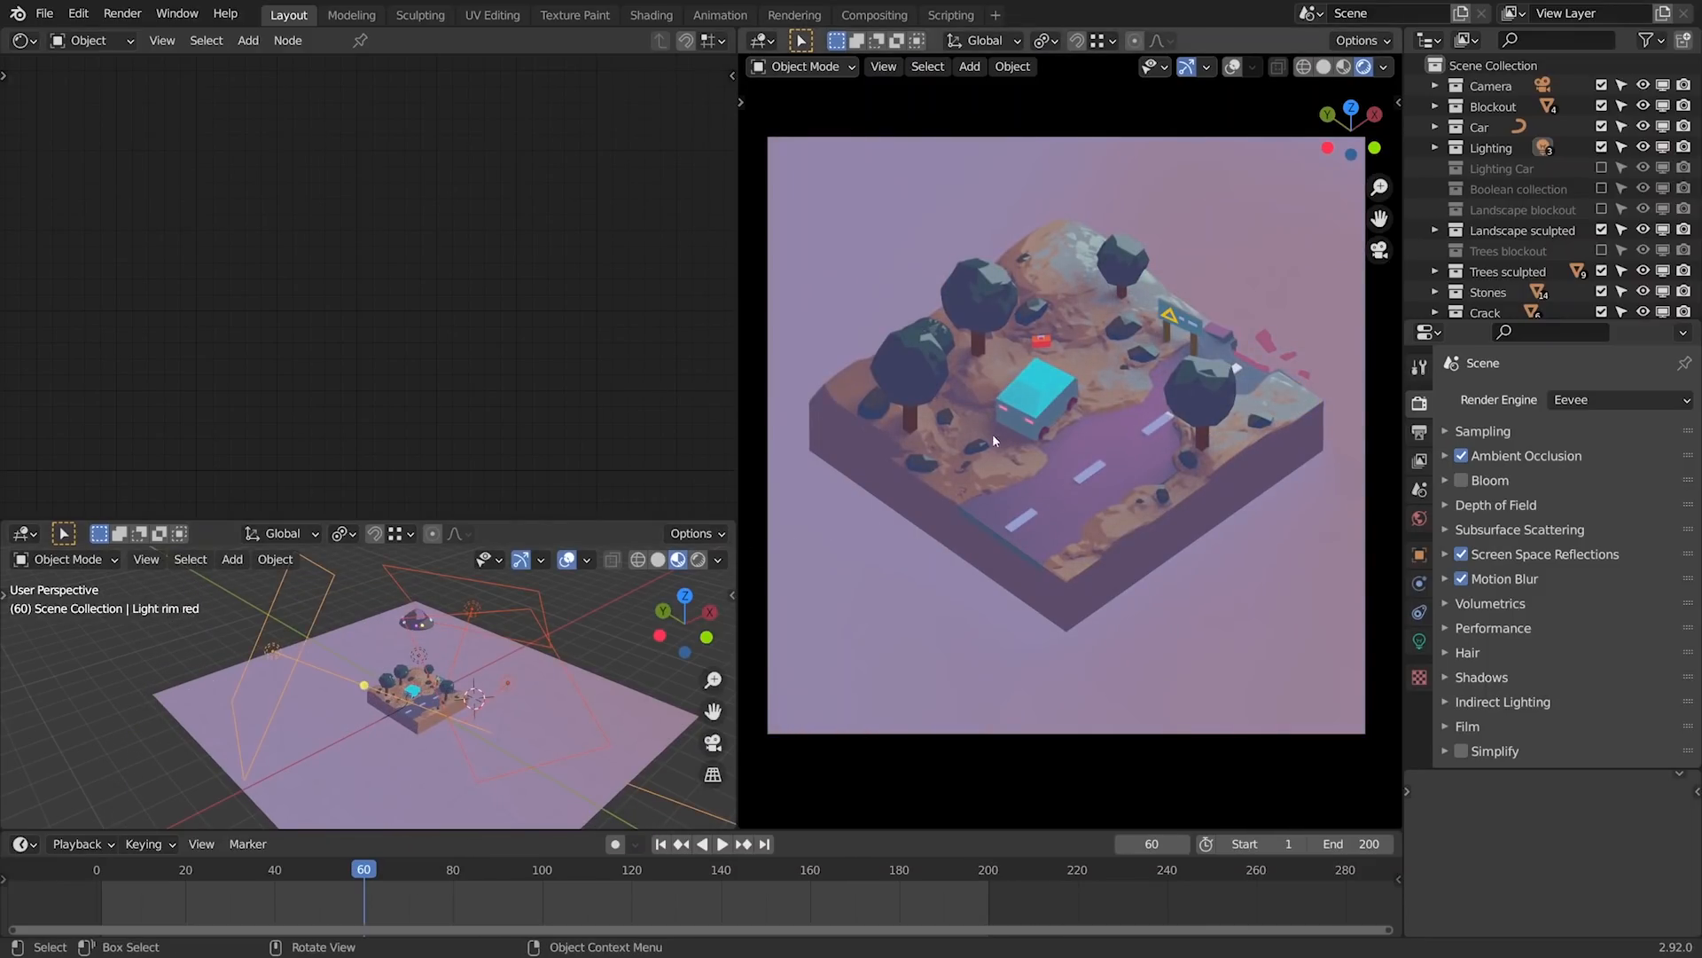
- Select the landscape base and examine its material nodes from Principled BSDF through Shader to RGB to the ColorRamp
{"action": "left_click", "coordinate": [1111, 380]}
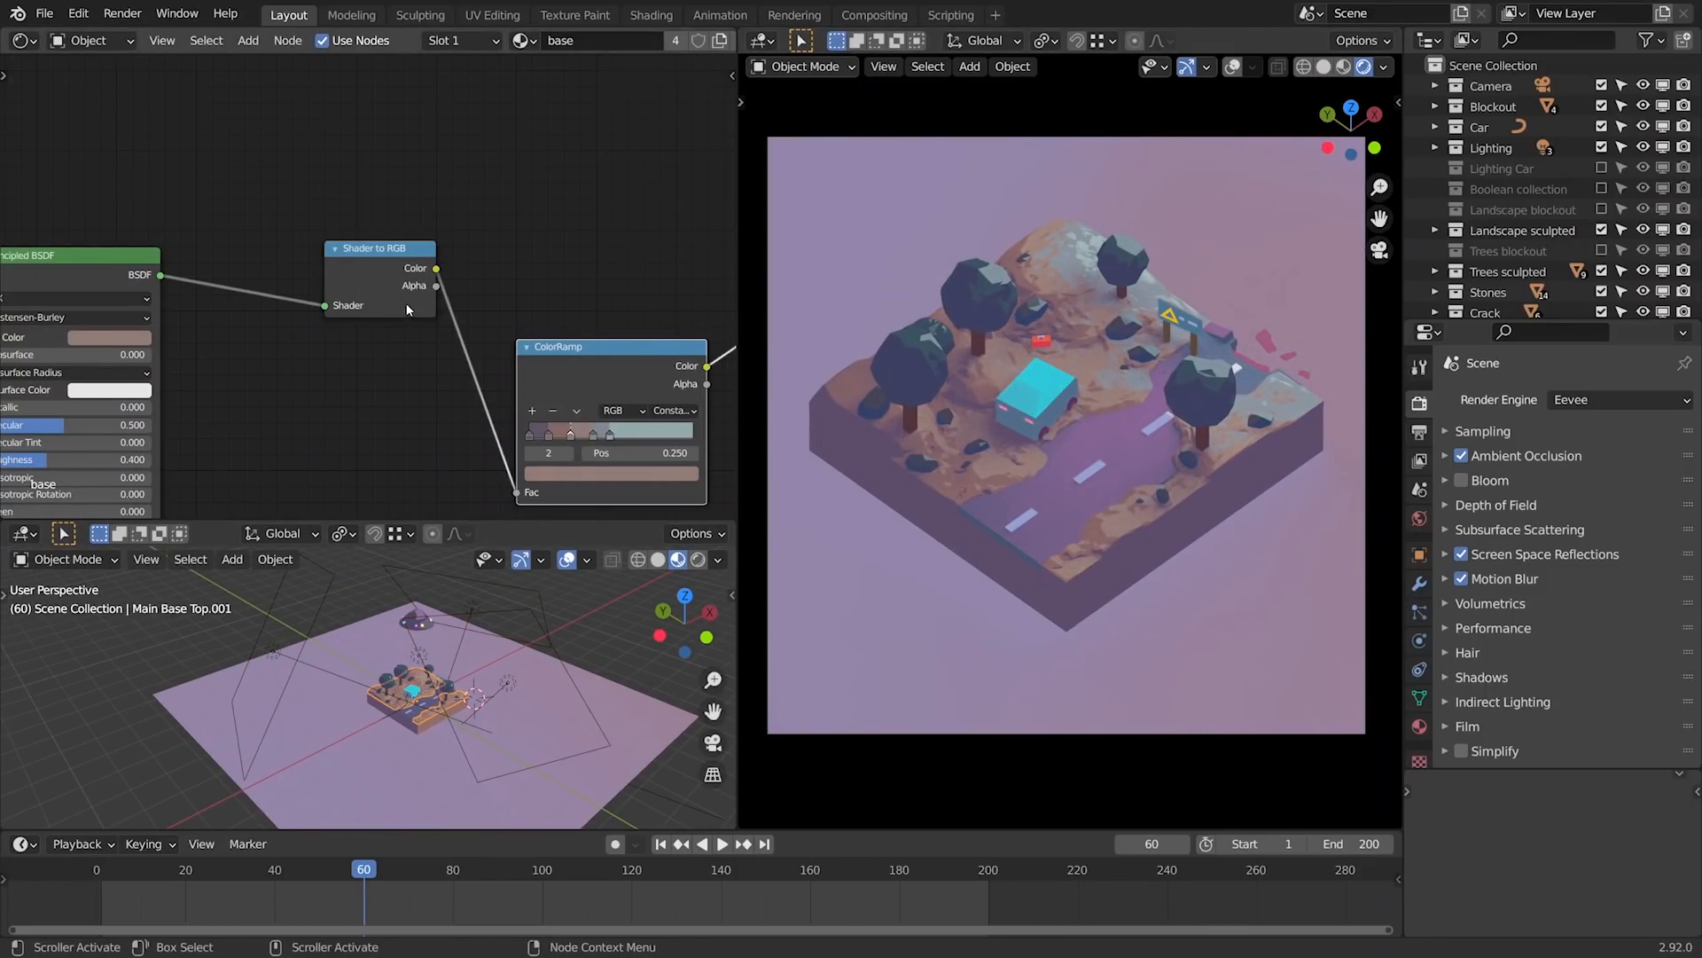
{"action": "middle_click_drag", "start_coordinate": [236, 298], "coordinate": [483, 250]}
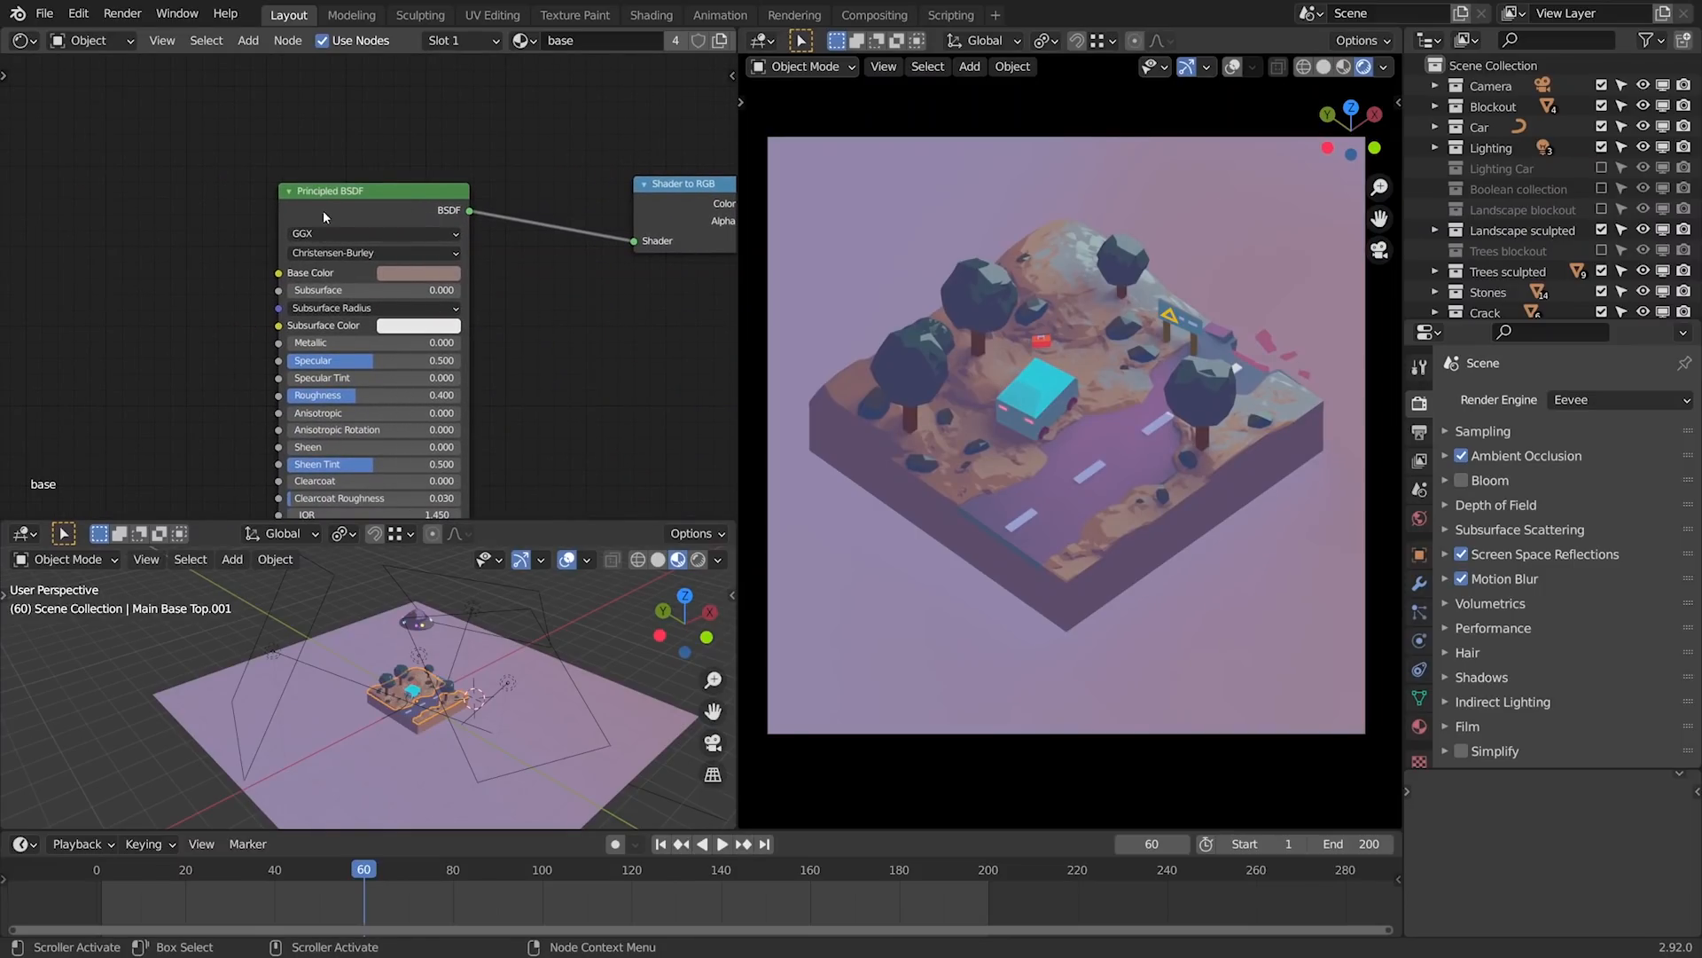
{"action": "scroll", "coordinate": [379, 196], "scroll_direction": "up", "scroll_amount": 7}
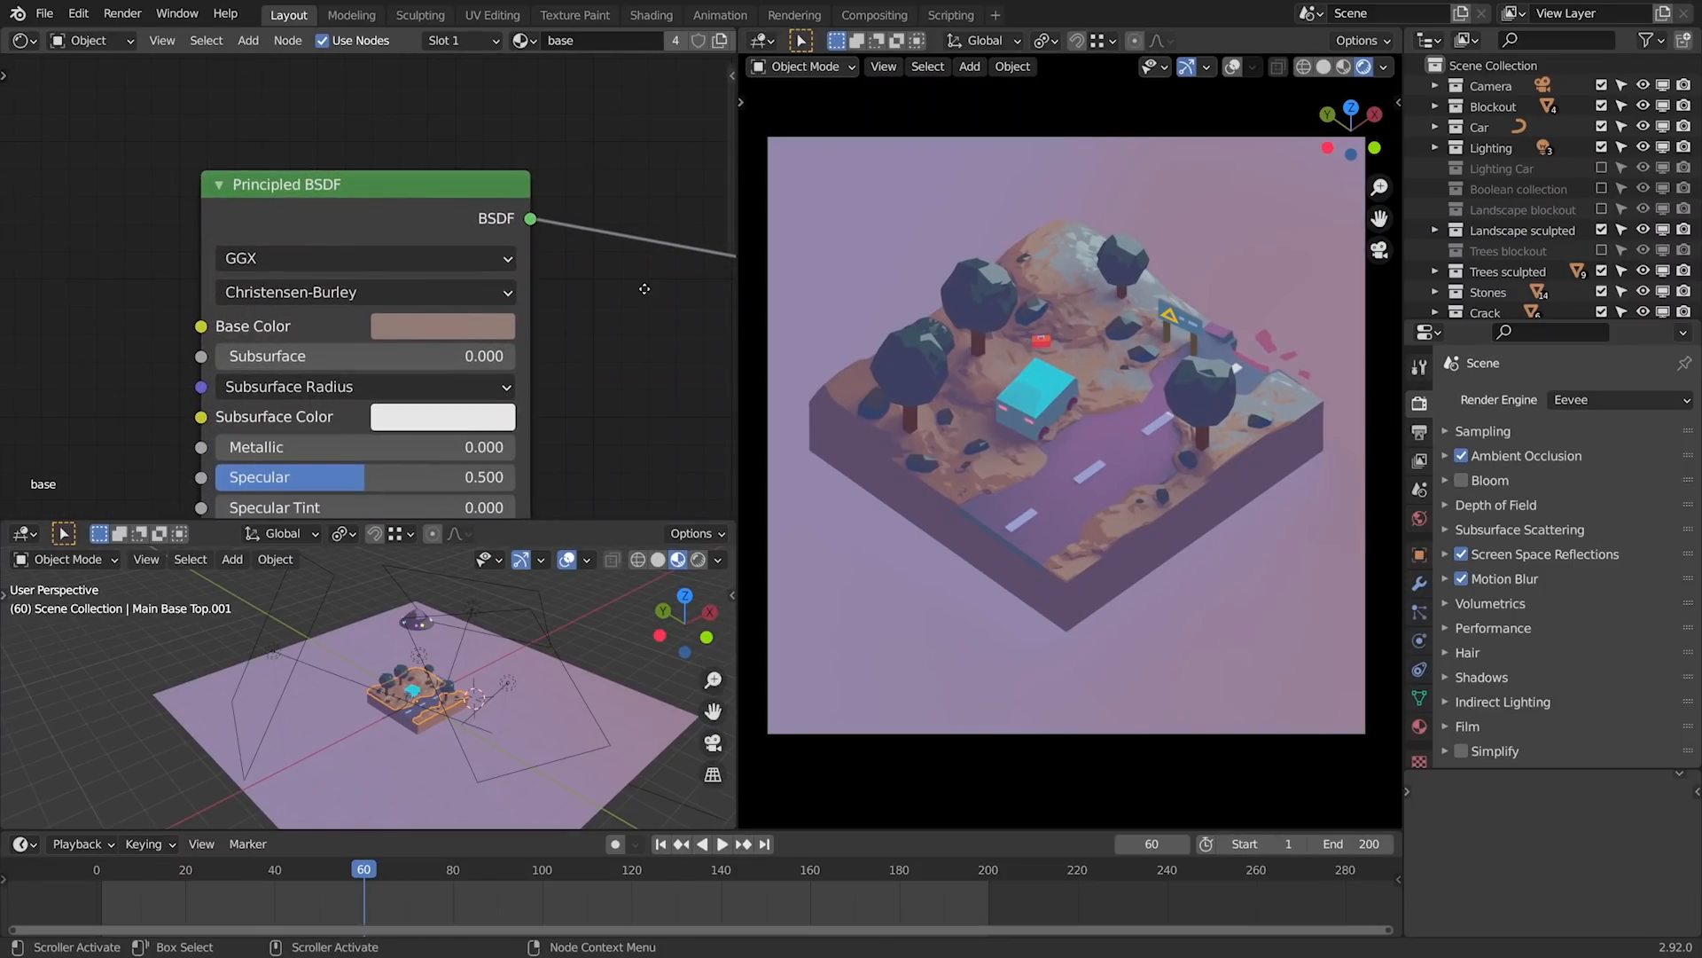
{"action": "middle_click_drag", "start_coordinate": [642, 289], "coordinate": [117, 273]}
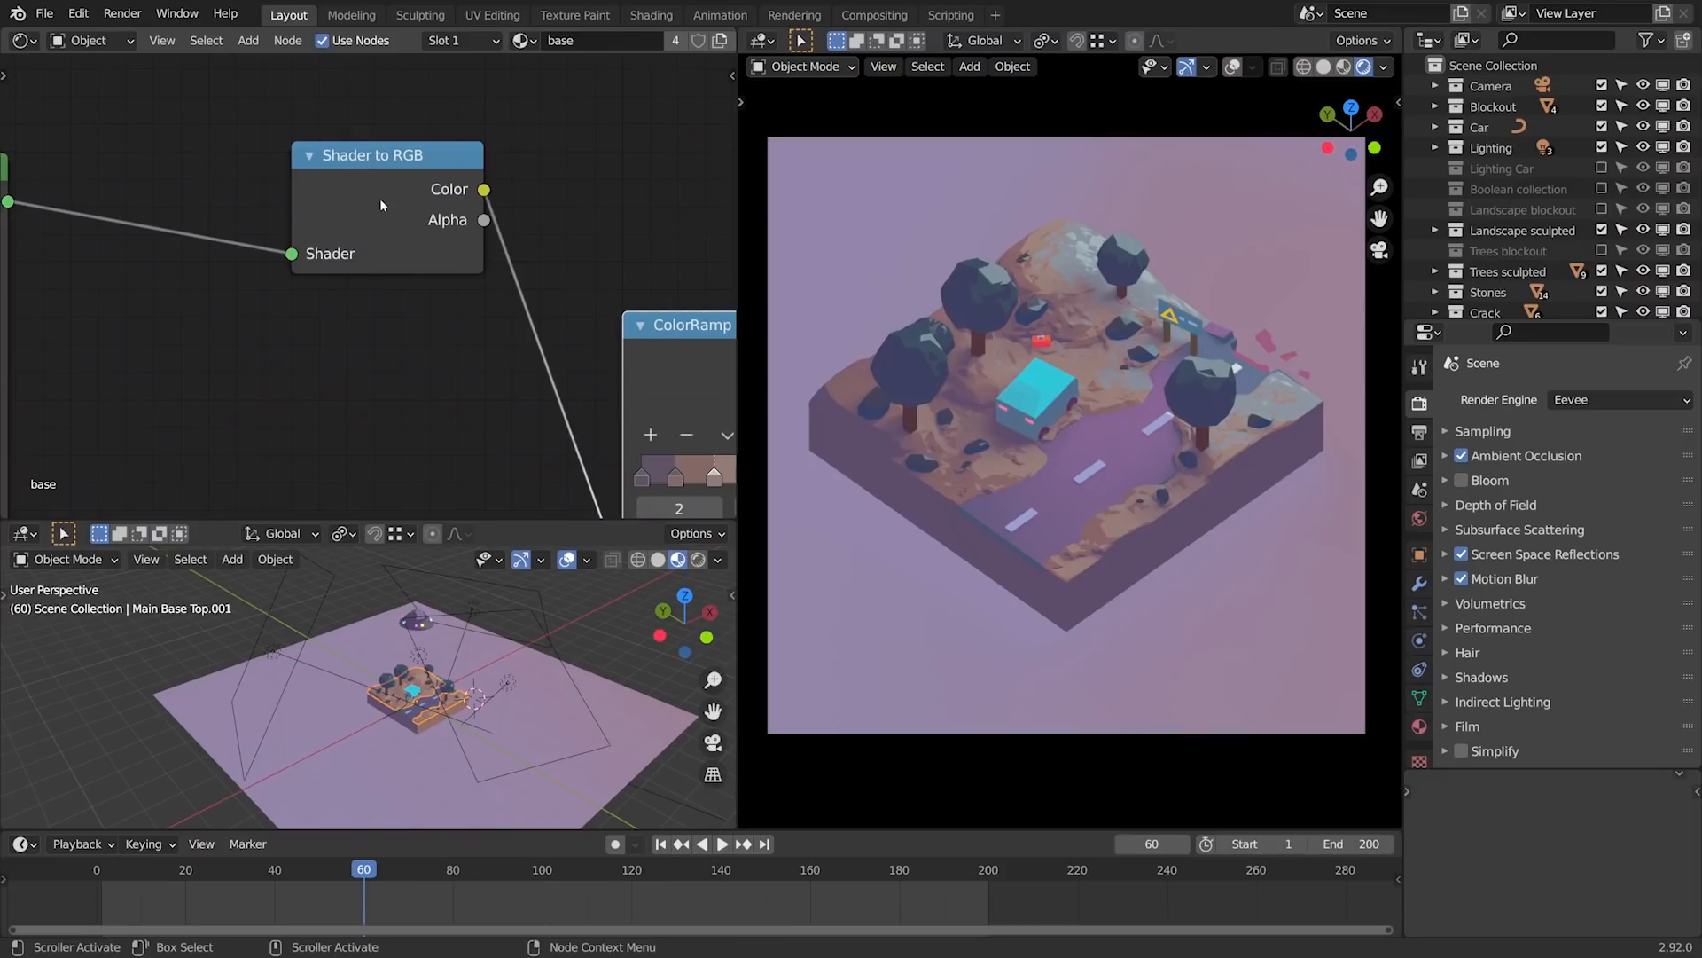
{"action": "middle_click_drag", "start_coordinate": [438, 192], "coordinate": [252, 135]}
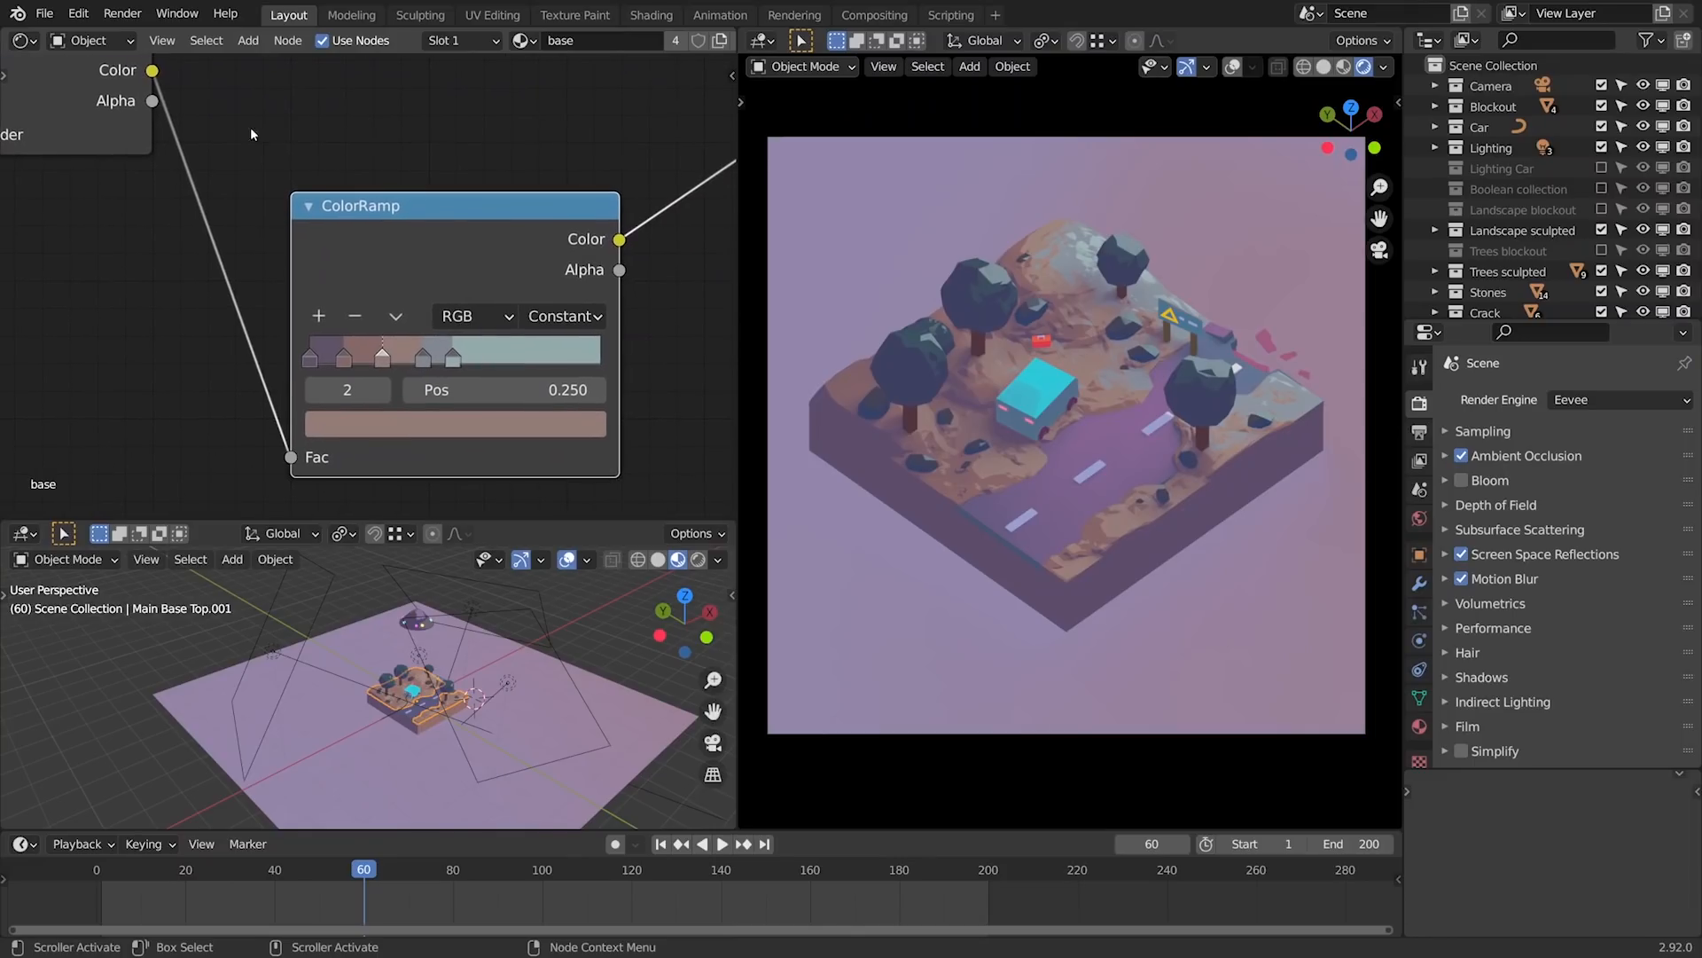
- Recolor the first stop of the base material's ColorRamp to pinkish purple and the second stop to dark blue
{"action": "left_click", "coordinate": [309, 357]}
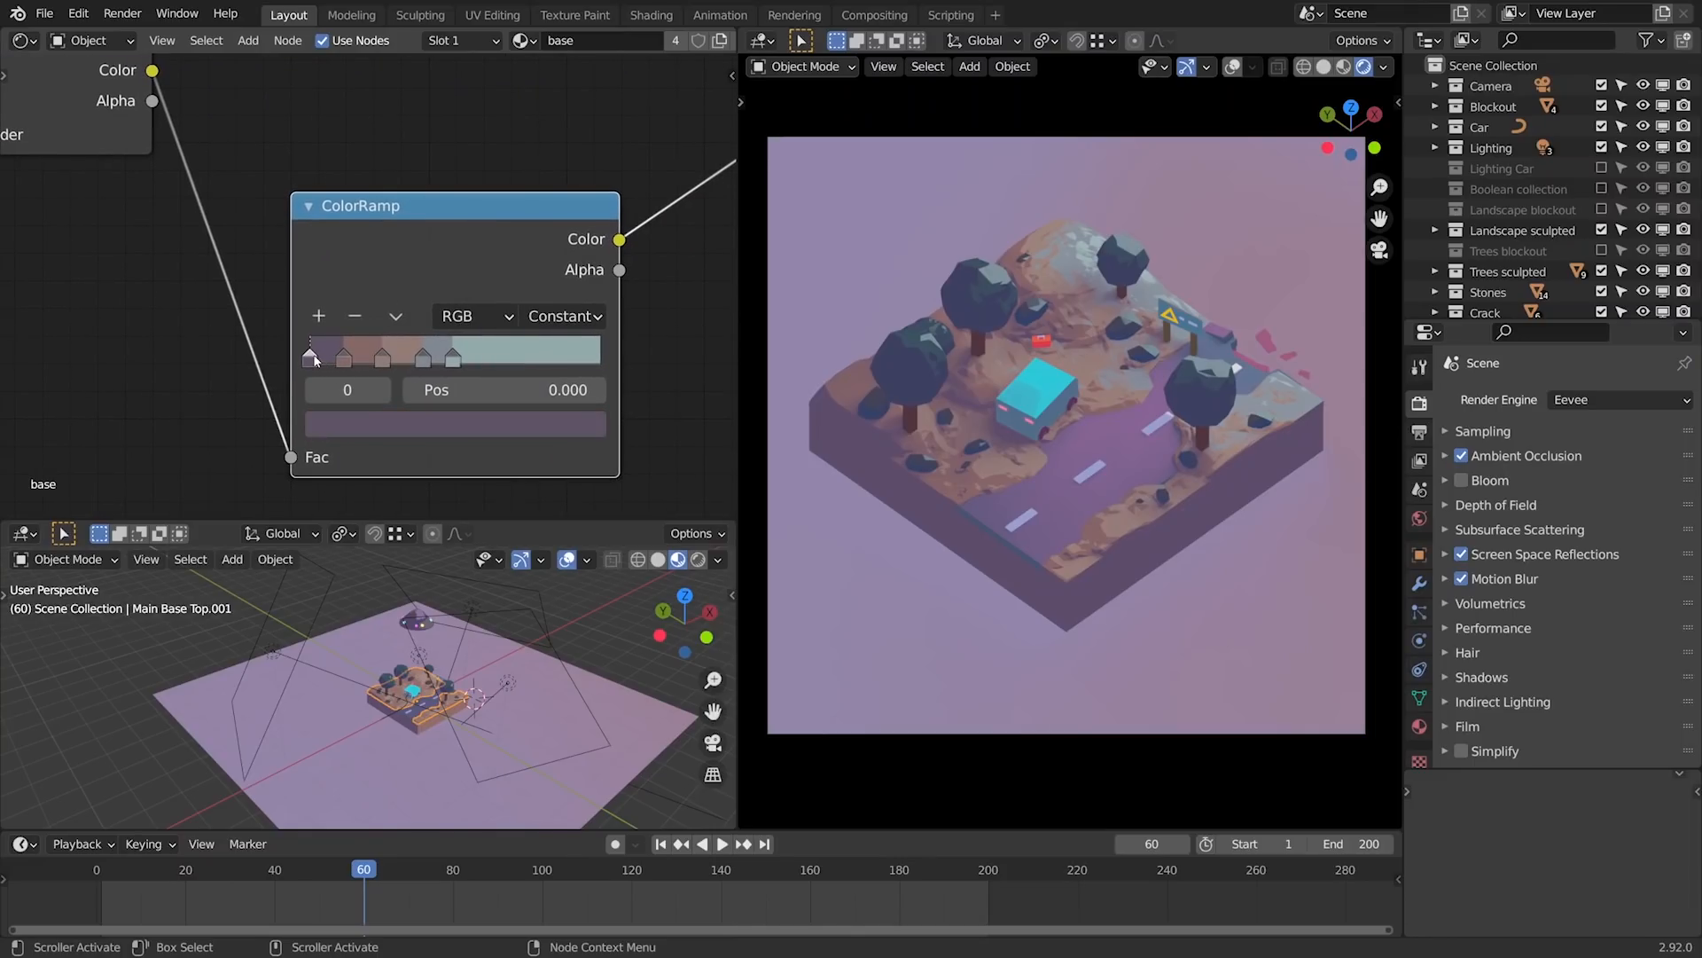
{"action": "left_click", "coordinate": [343, 424]}
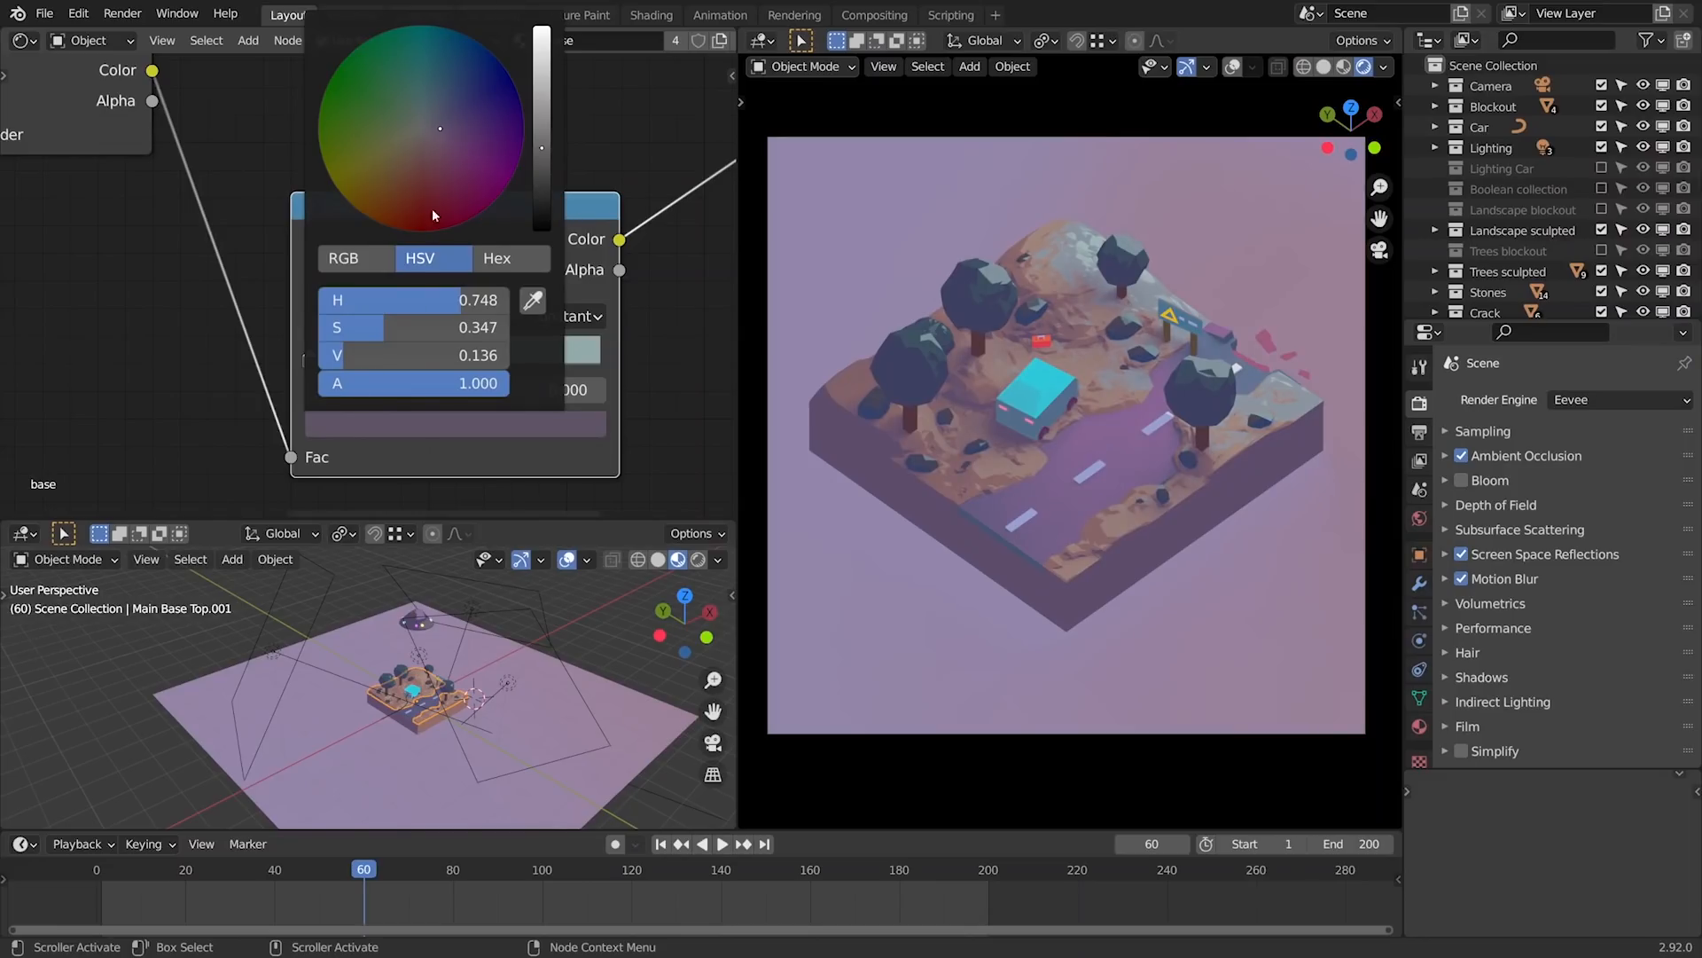
{"action": "left_click_drag", "start_coordinate": [437, 136], "coordinate": [542, 102]}
{"action": "left_click_drag", "start_coordinate": [470, 158], "coordinate": [470, 96]}
{"action": "left_click", "coordinate": [343, 358]}
{"action": "left_click", "coordinate": [371, 420]}
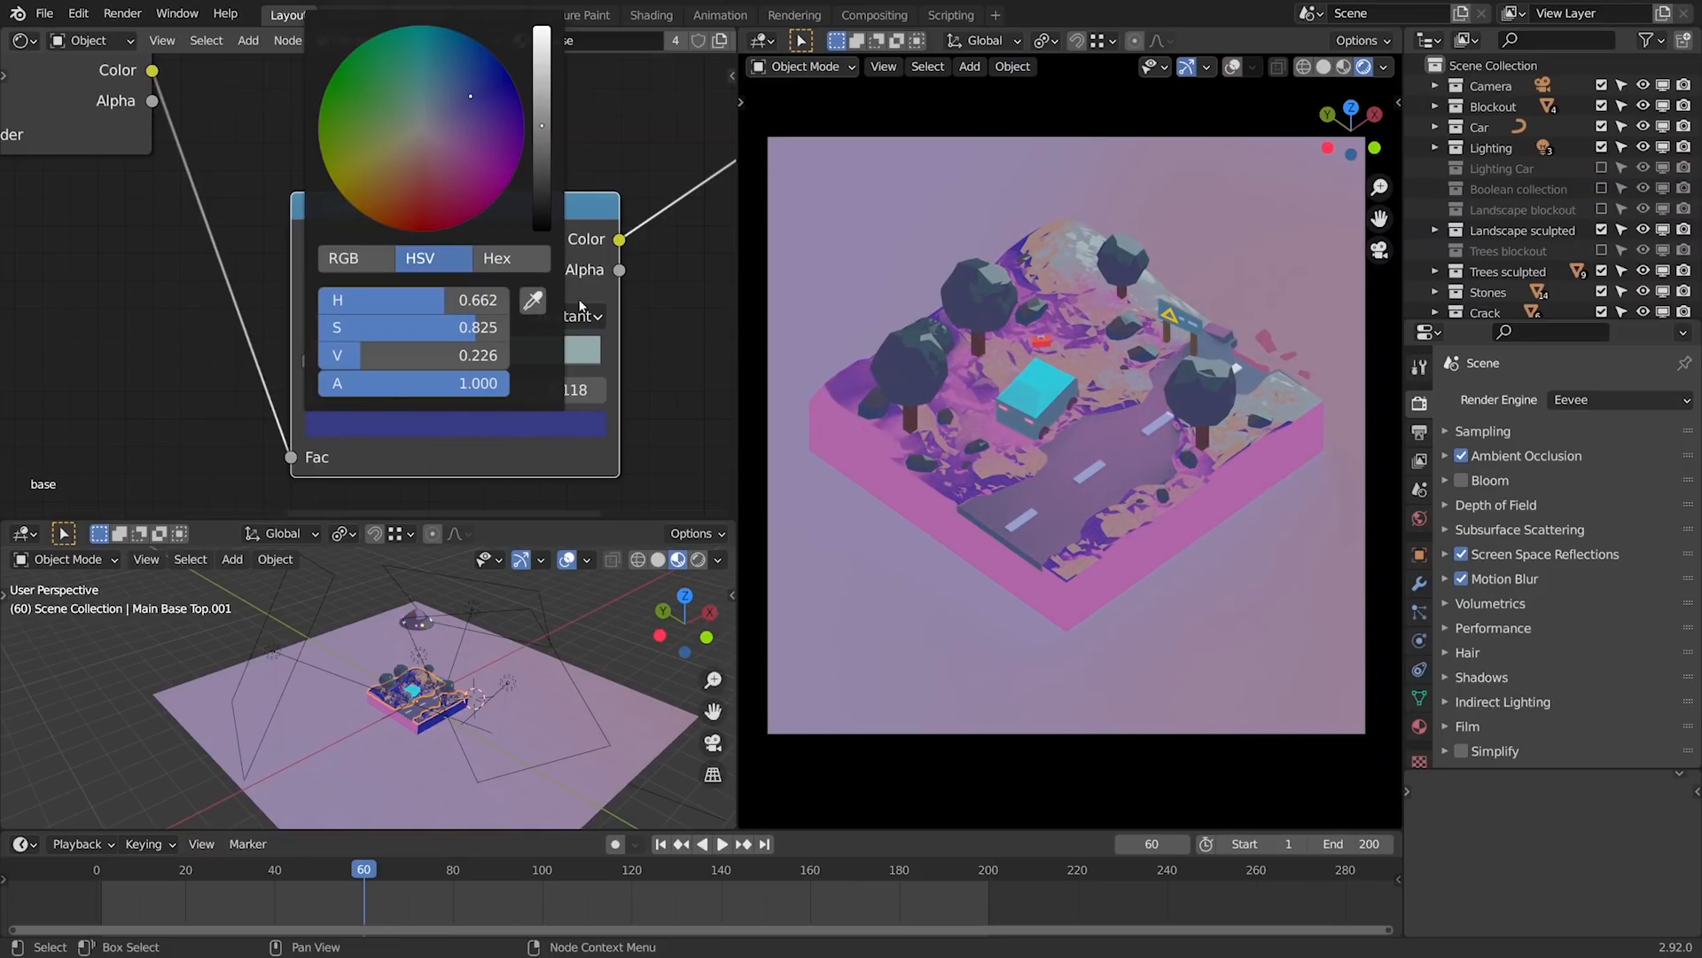
- Brighten the ColorRamp's last stop to full value and shift its color to white
{"action": "left_click", "coordinate": [452, 356]}
{"action": "left_click", "coordinate": [453, 426]}
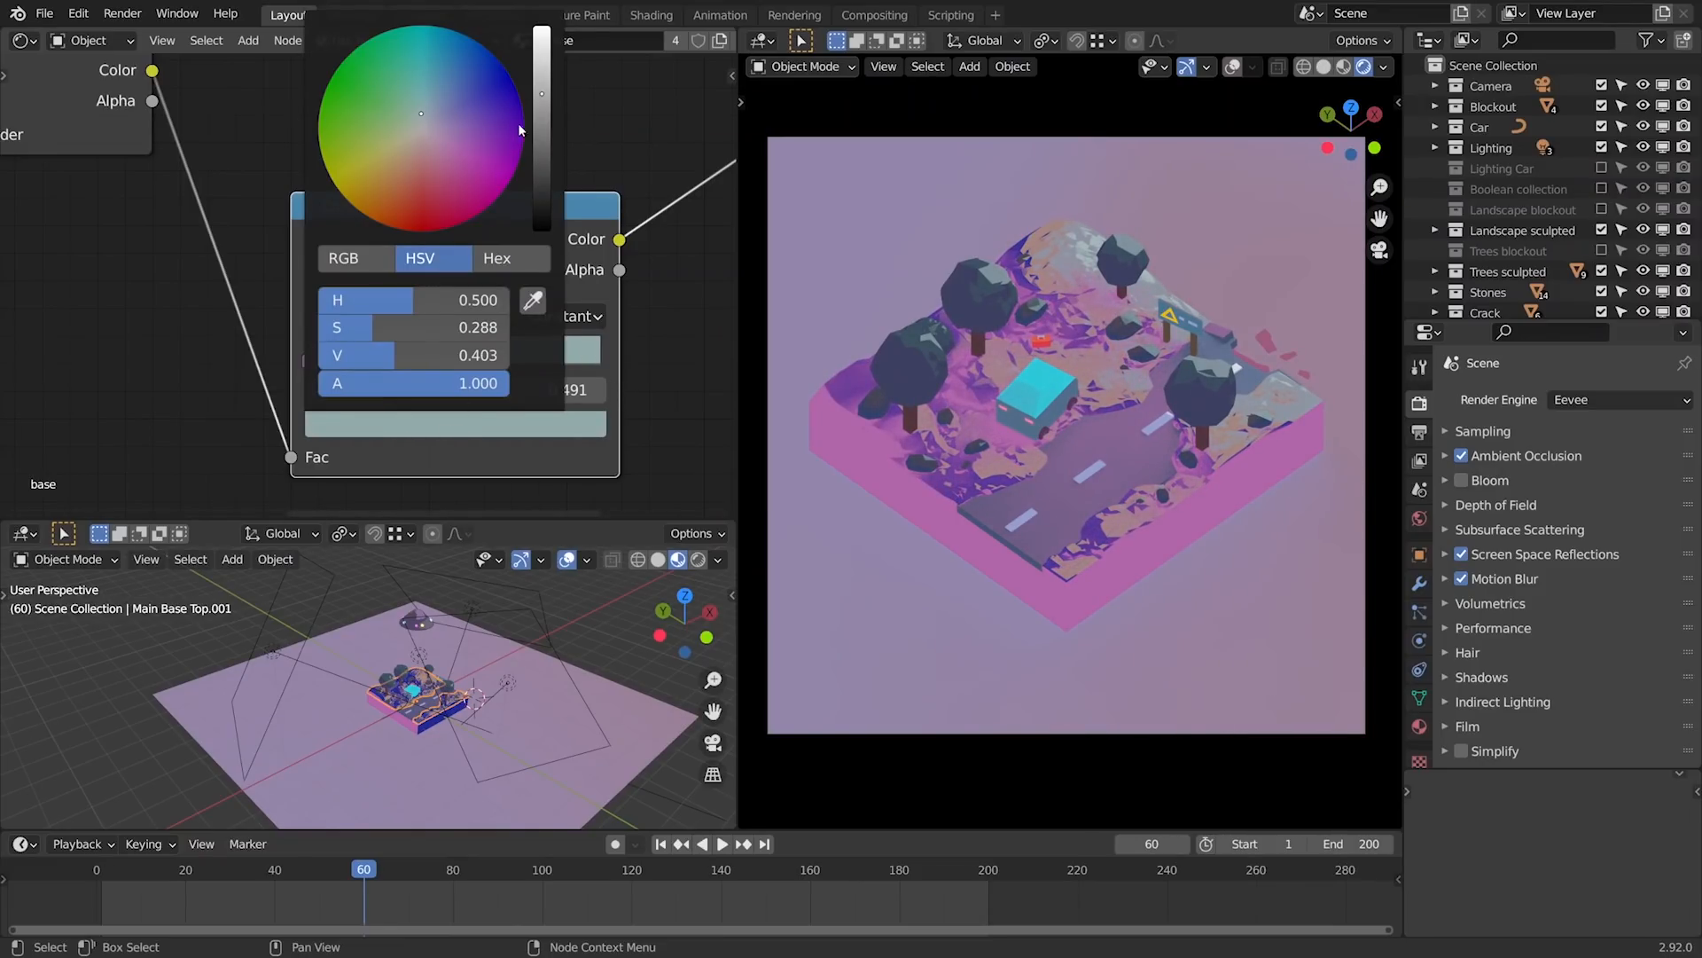
{"action": "left_click_drag", "start_coordinate": [542, 95], "coordinate": [541, 24]}
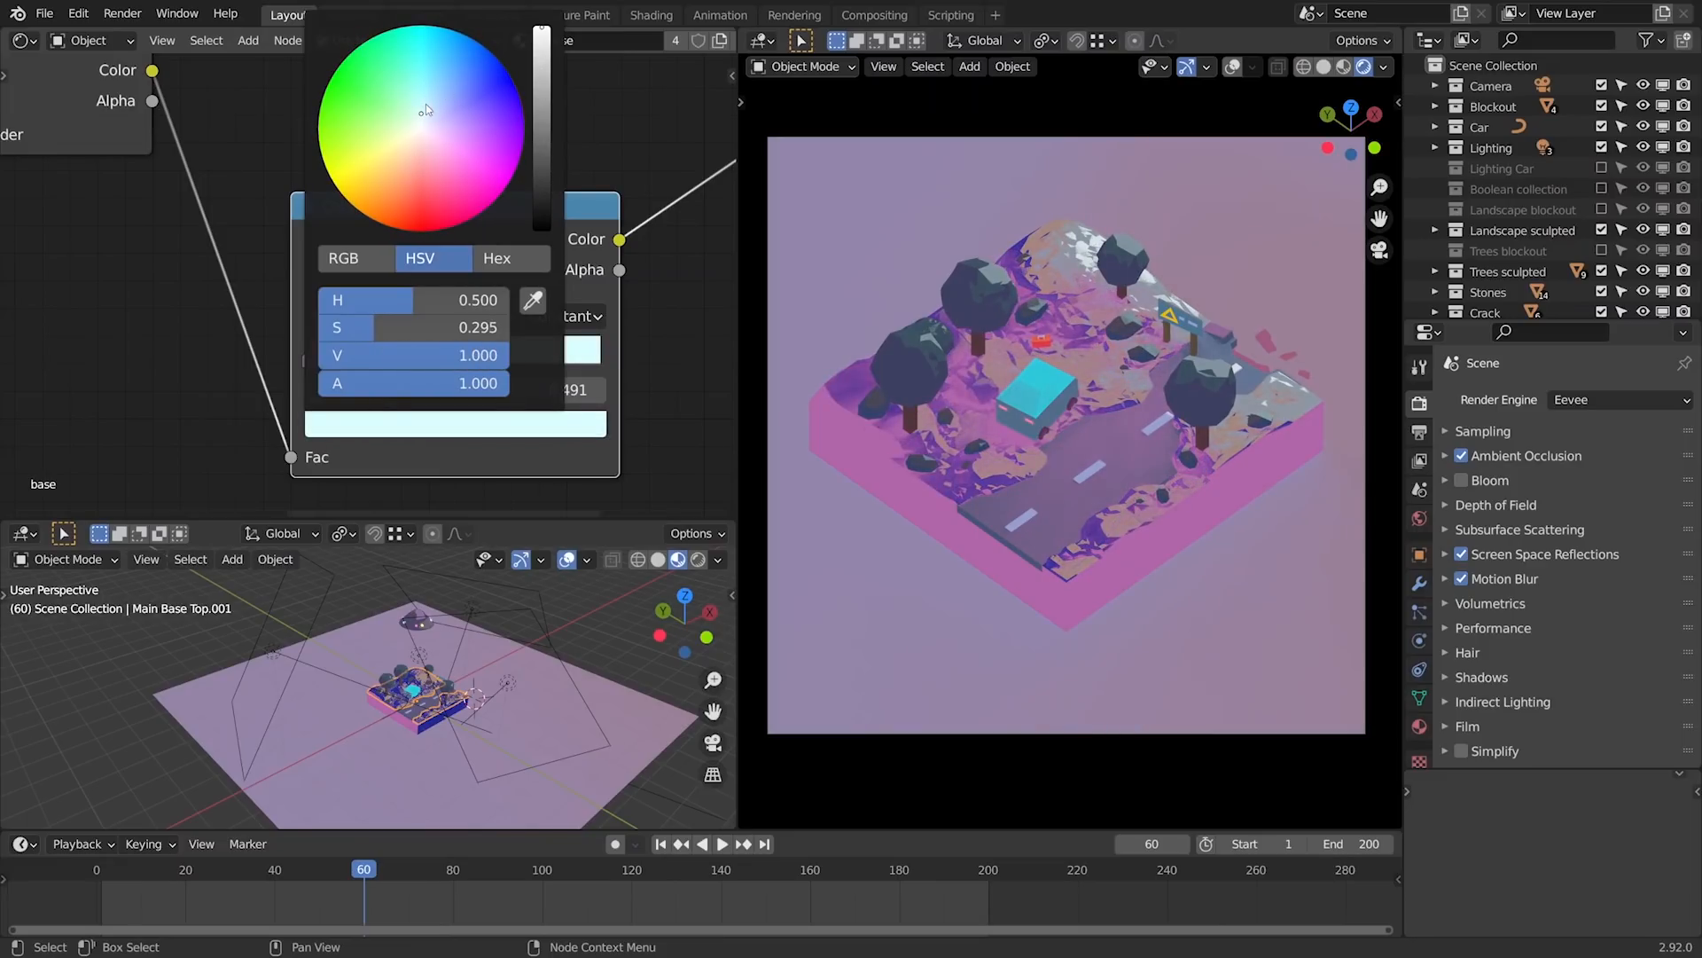
{"action": "left_click_drag", "start_coordinate": [425, 112], "coordinate": [421, 131]}
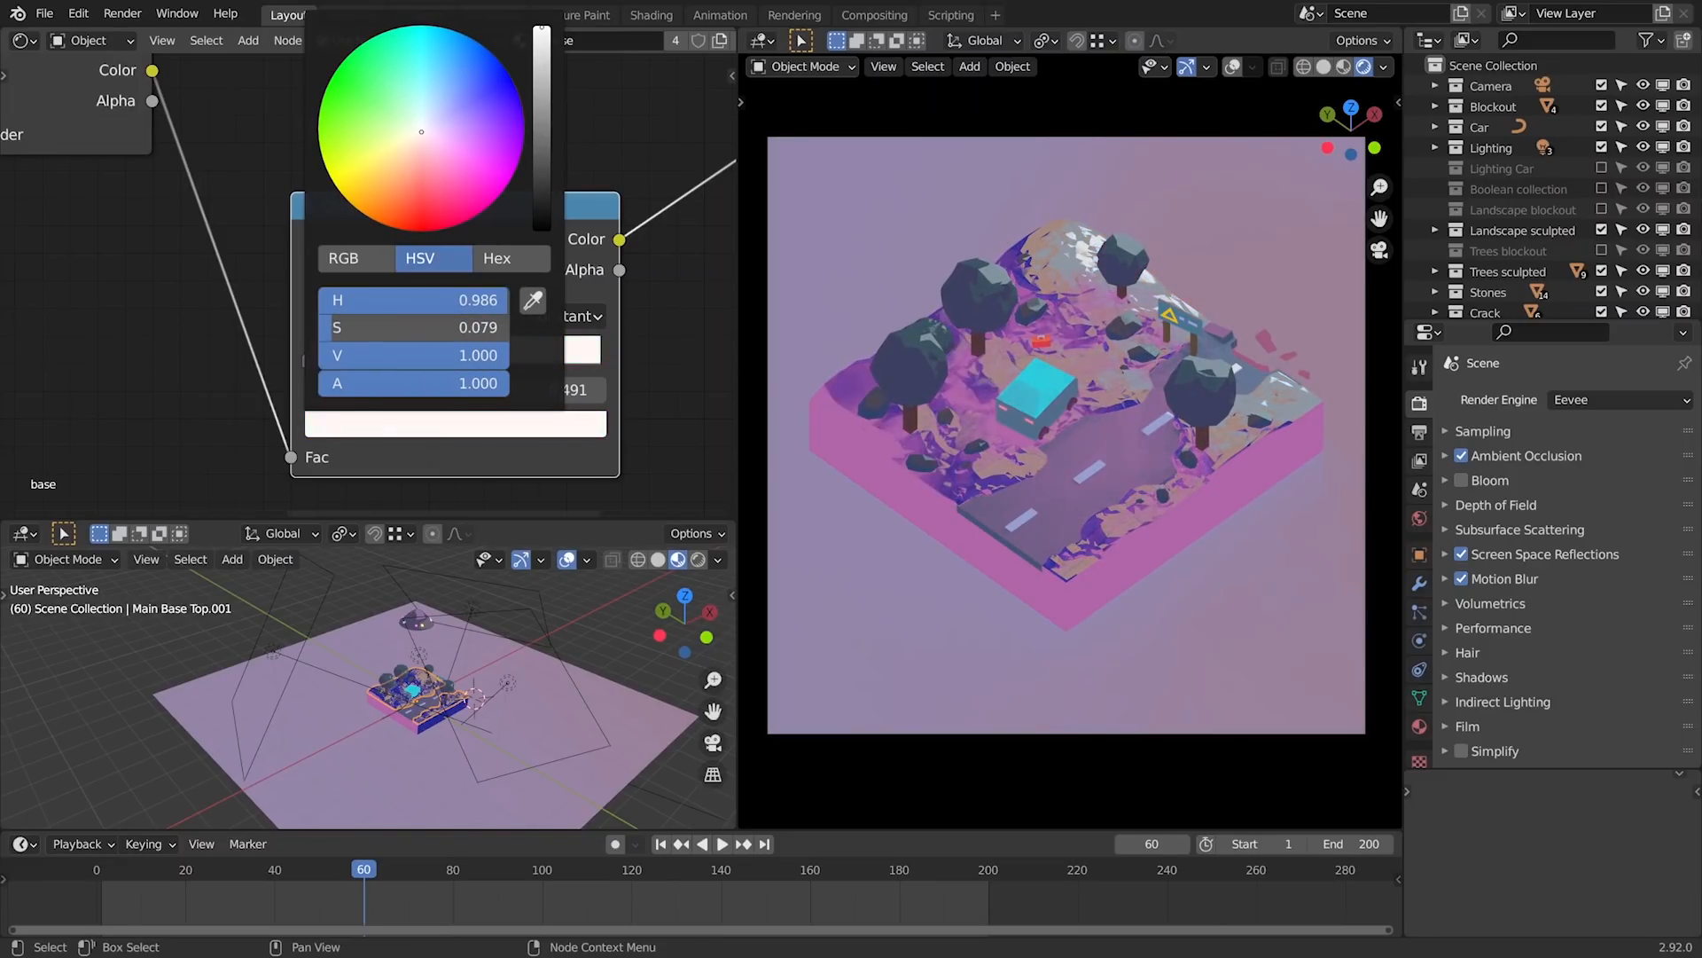
- Undo all the color changes made to the ColorRamp stops of the base material
{"action": "key", "text": "ctrl+z"}
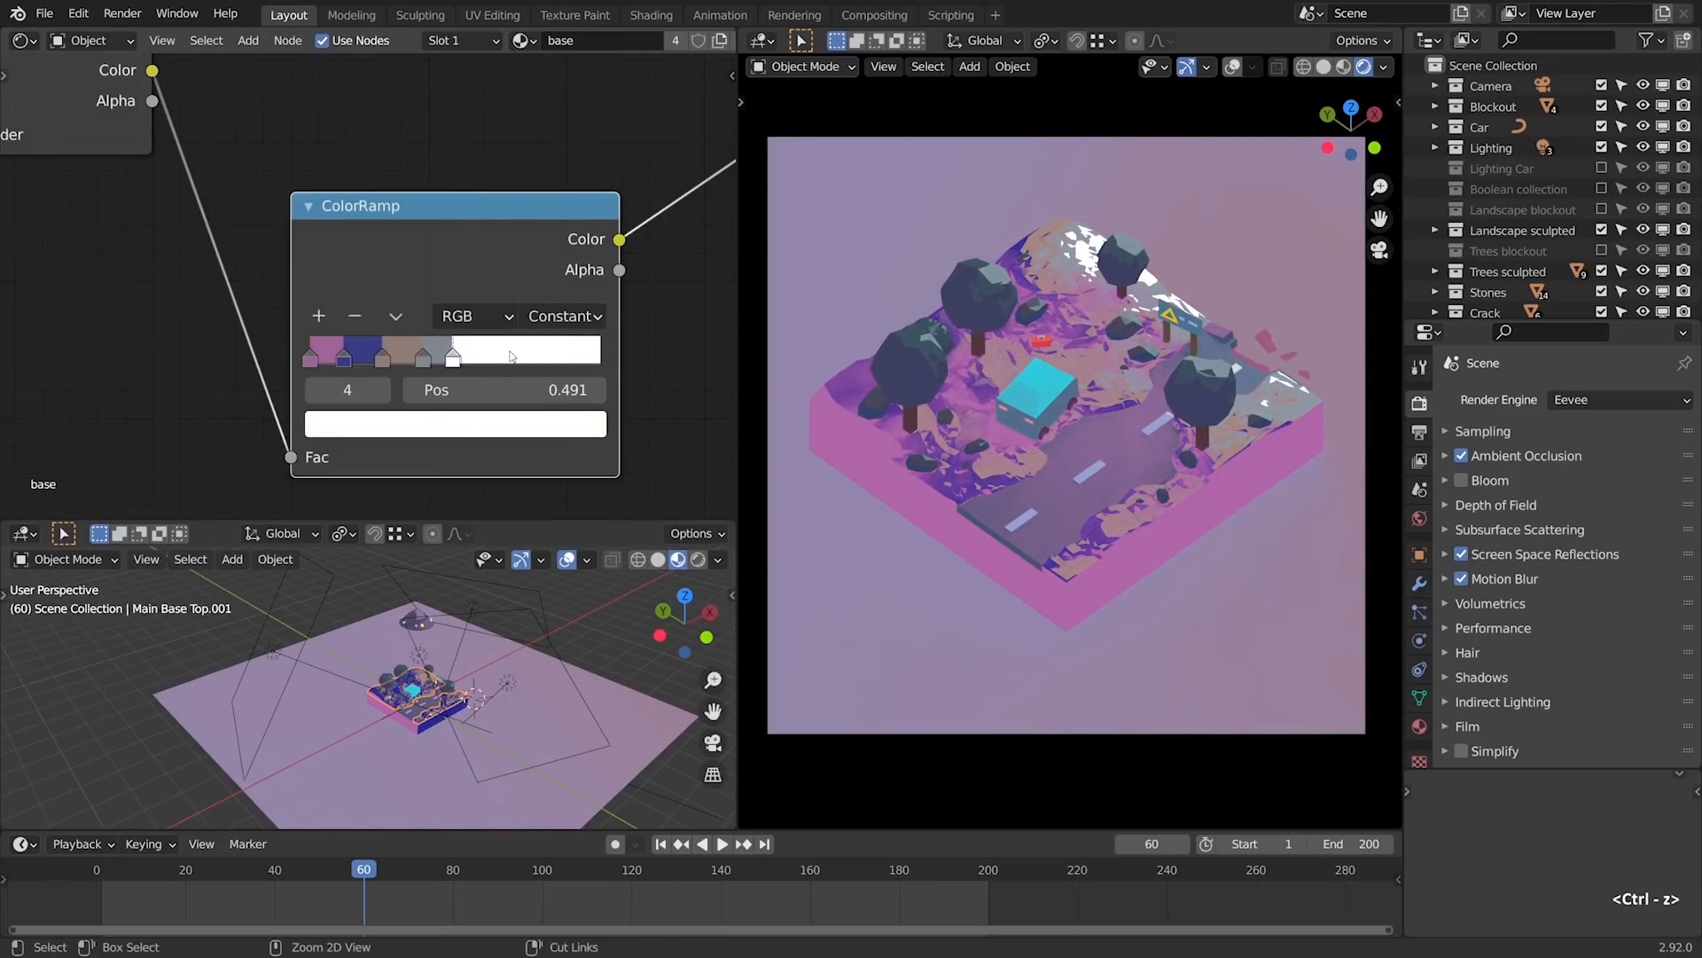
{"action": "key", "text": "ctrl+z"}
{"action": "key", "text": "ctrl+z"}
{"action": "key", "text": "ctrl+z"}
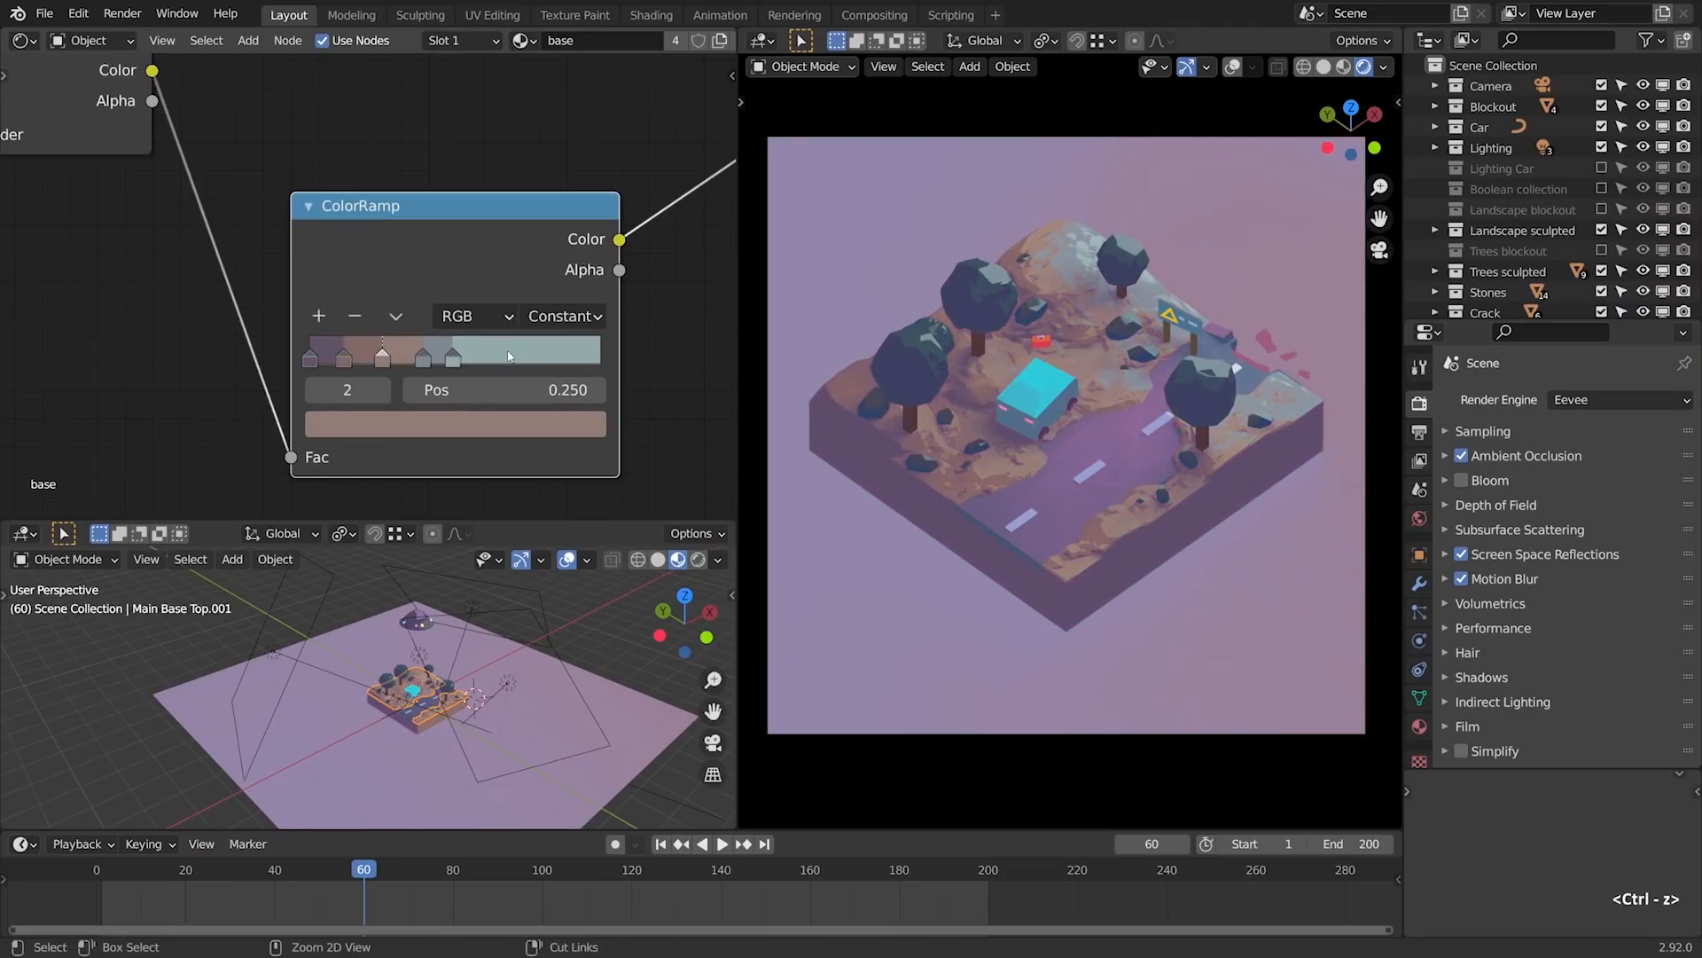
{"action": "key", "text": "shift+space"}
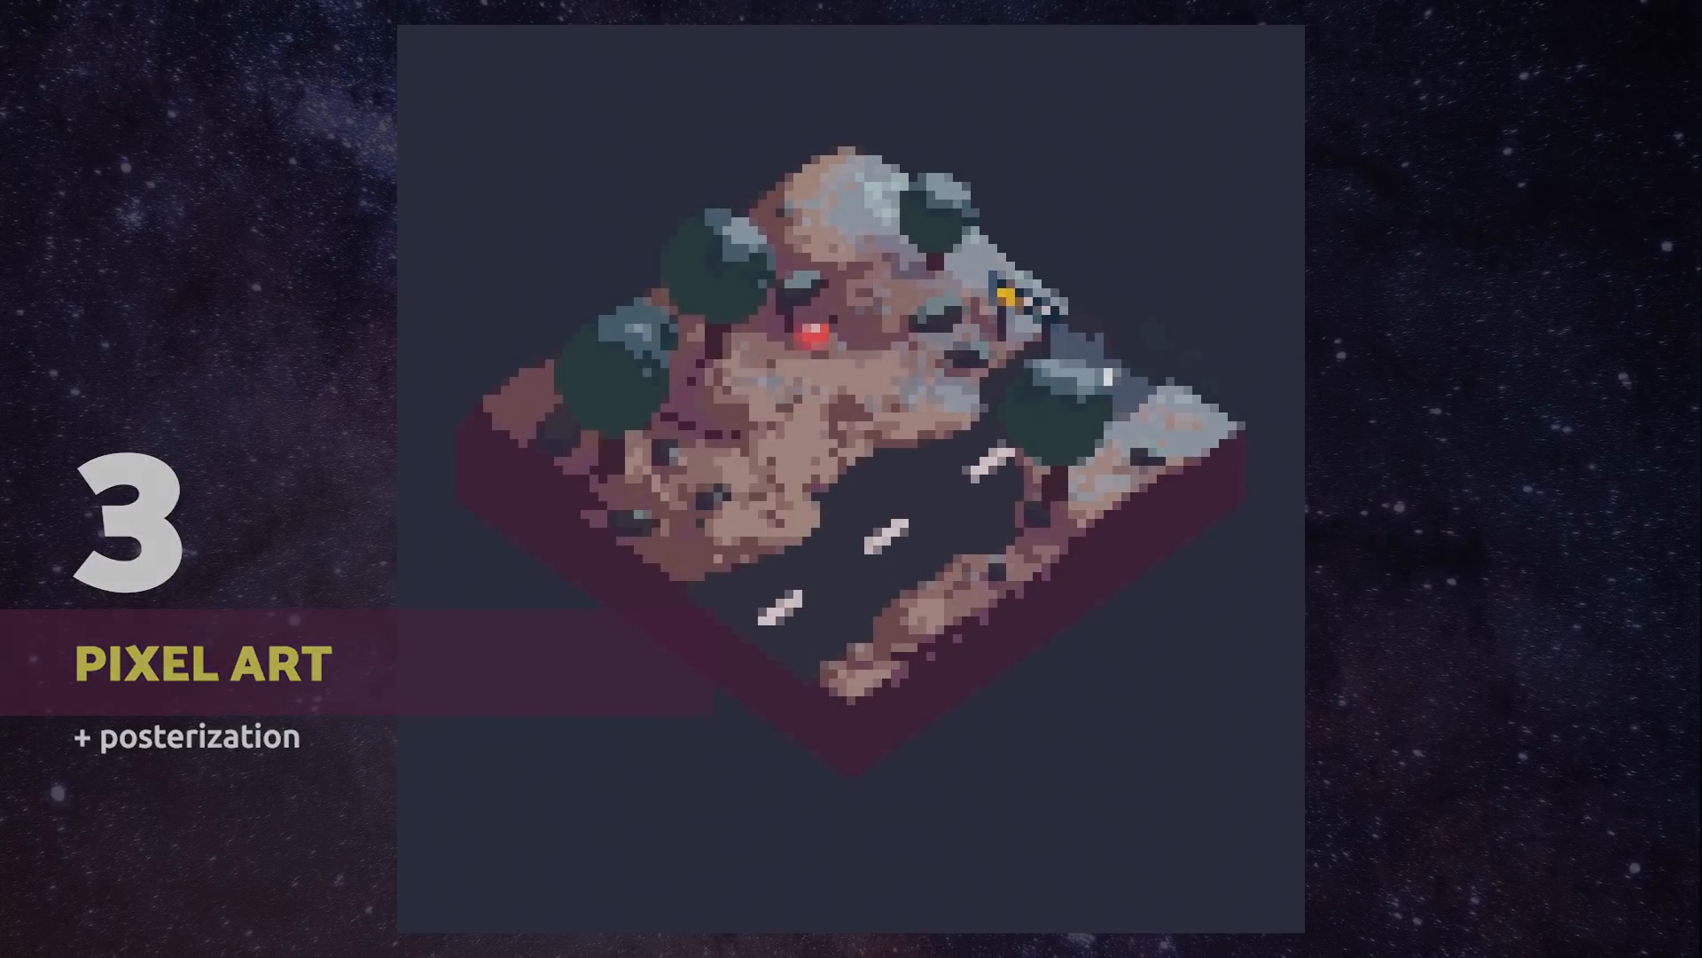
- Render the current frame of the pixel-art scene as a still image and inspect the pixelated result up close
{"action": "left_click", "coordinate": [122, 13]}
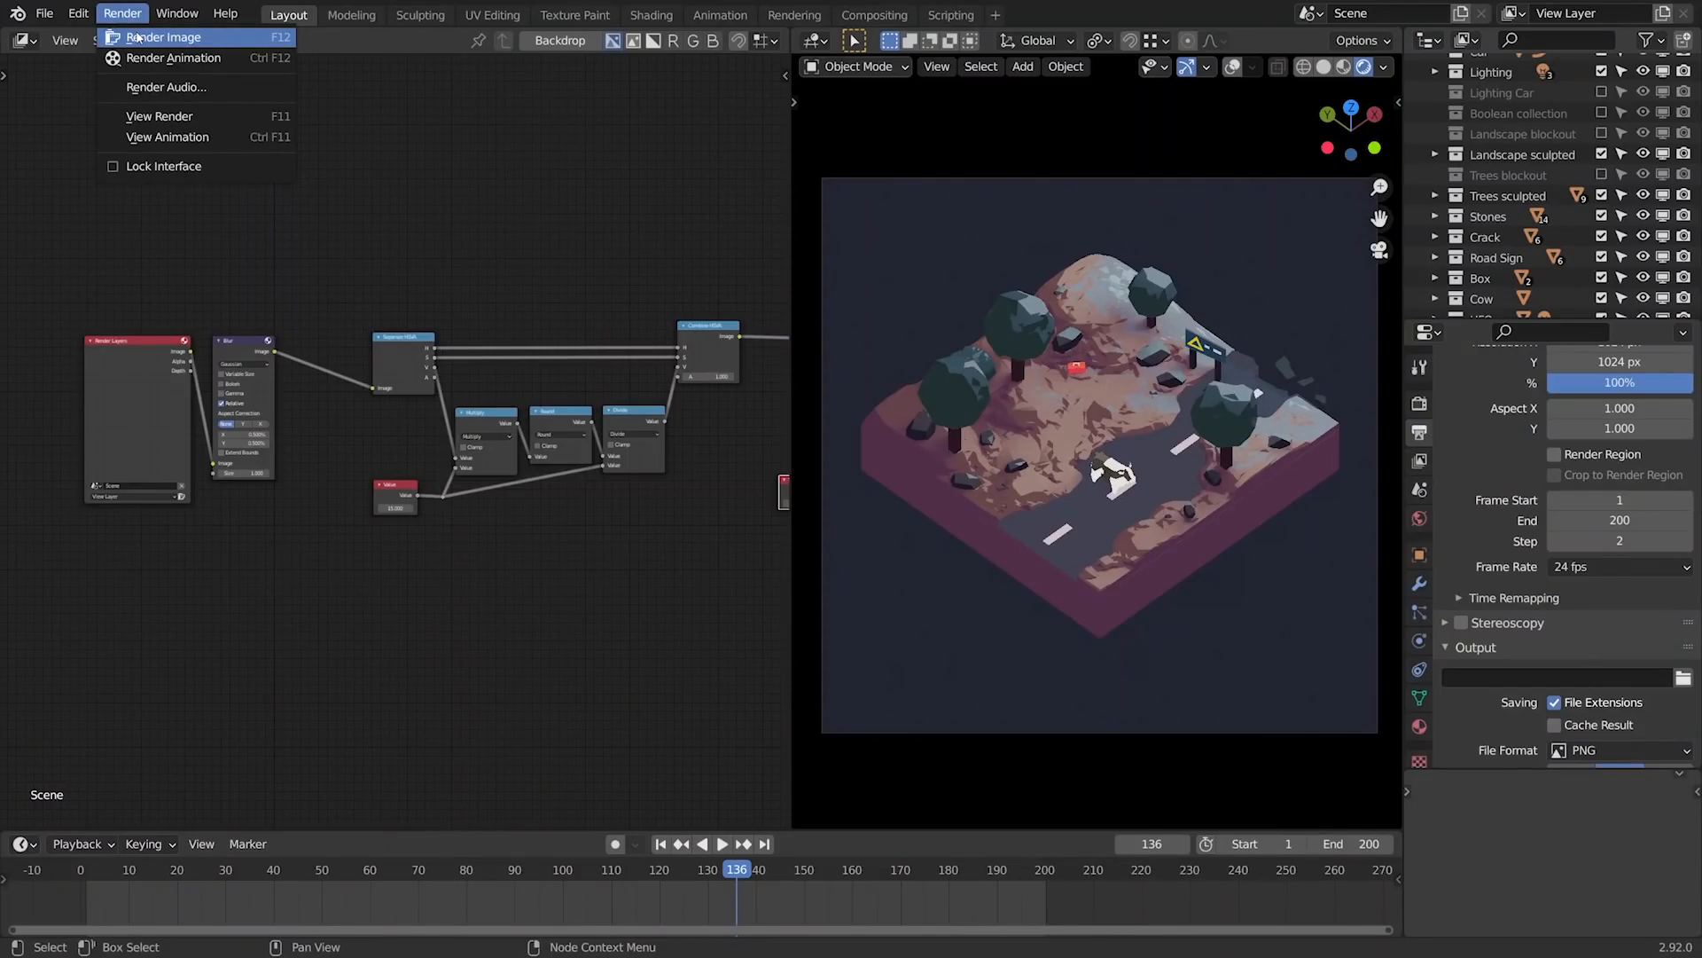
{"action": "key", "text": "F12"}
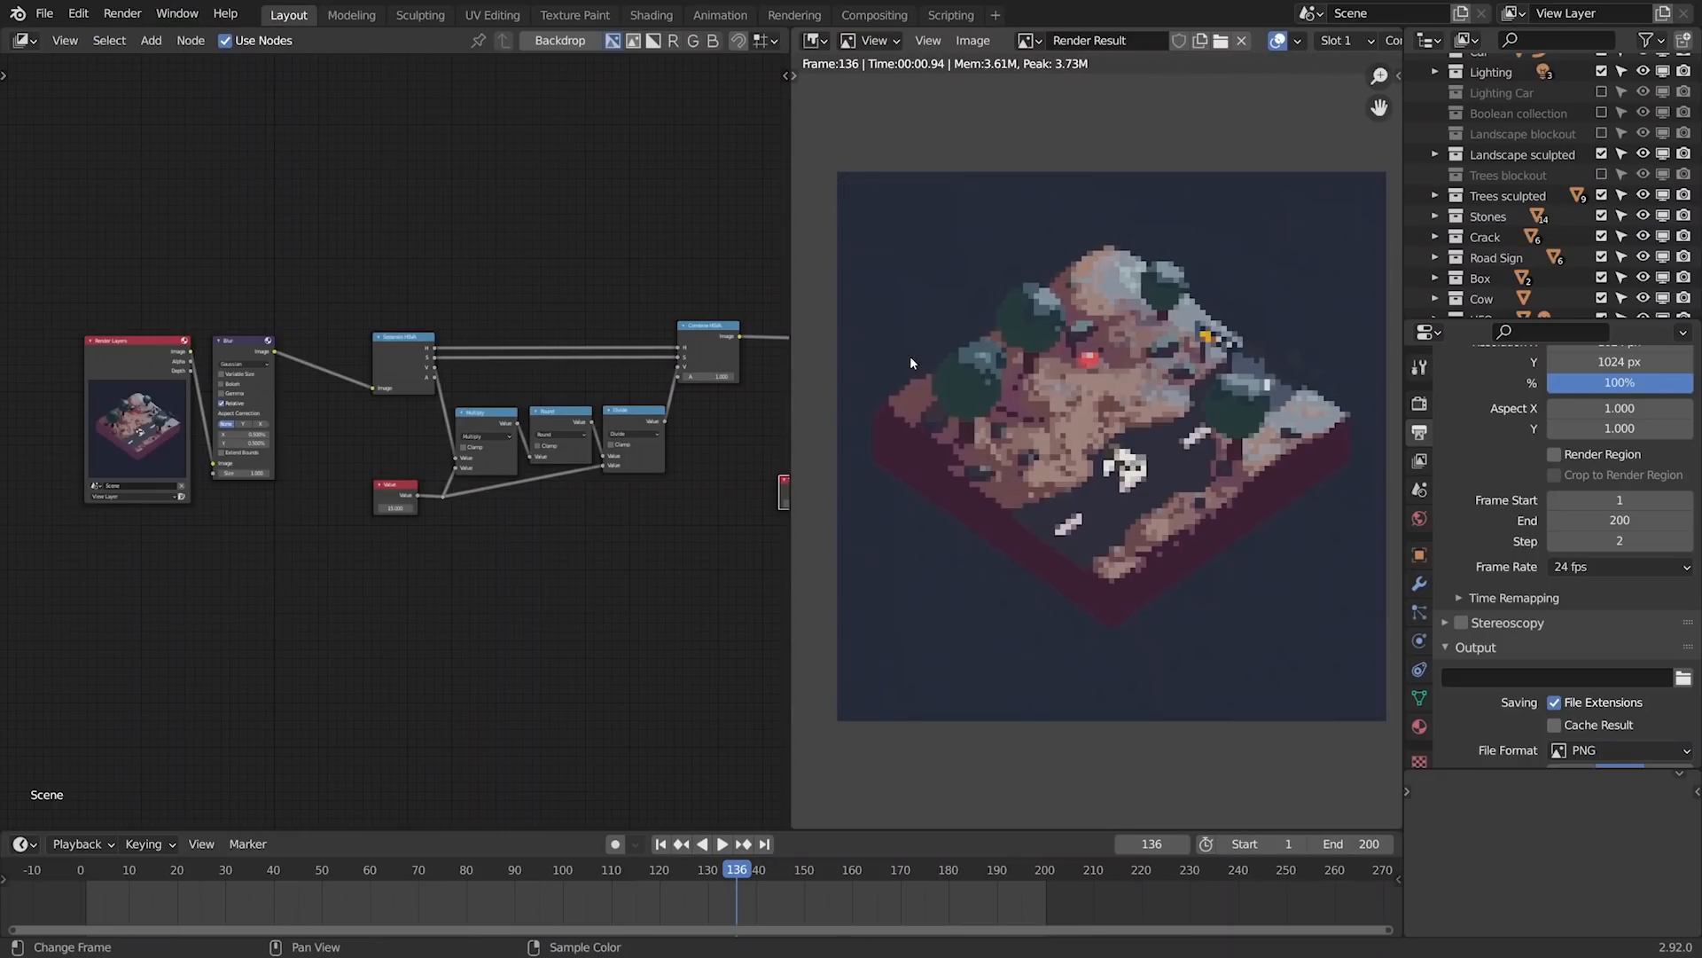
{"action": "scroll", "coordinate": [1113, 439], "scroll_direction": "up", "scroll_amount": 2}
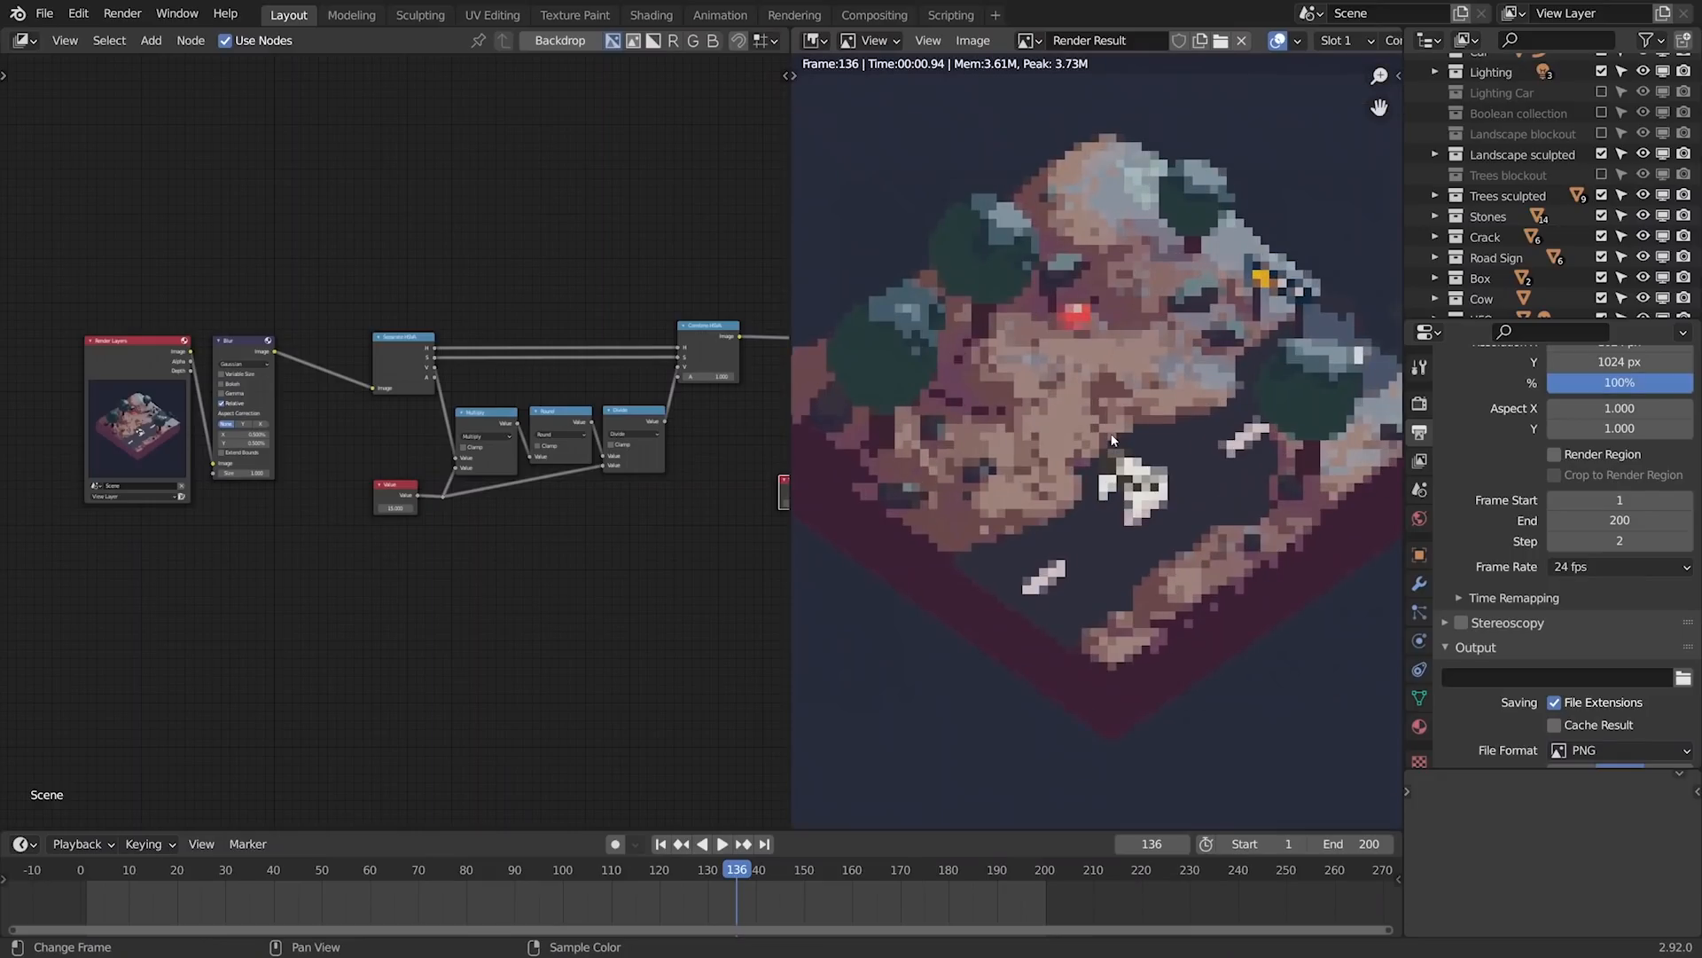
{"action": "scroll", "coordinate": [1113, 439], "scroll_direction": "down", "scroll_amount": 1}
- Examine the compositor's posterization nodes from Separate HSVA through Multiply, Round and Divide to Combine HSVA, including the shared Value node
{"action": "scroll", "coordinate": [514, 360], "scroll_direction": "up", "scroll_amount": 5}
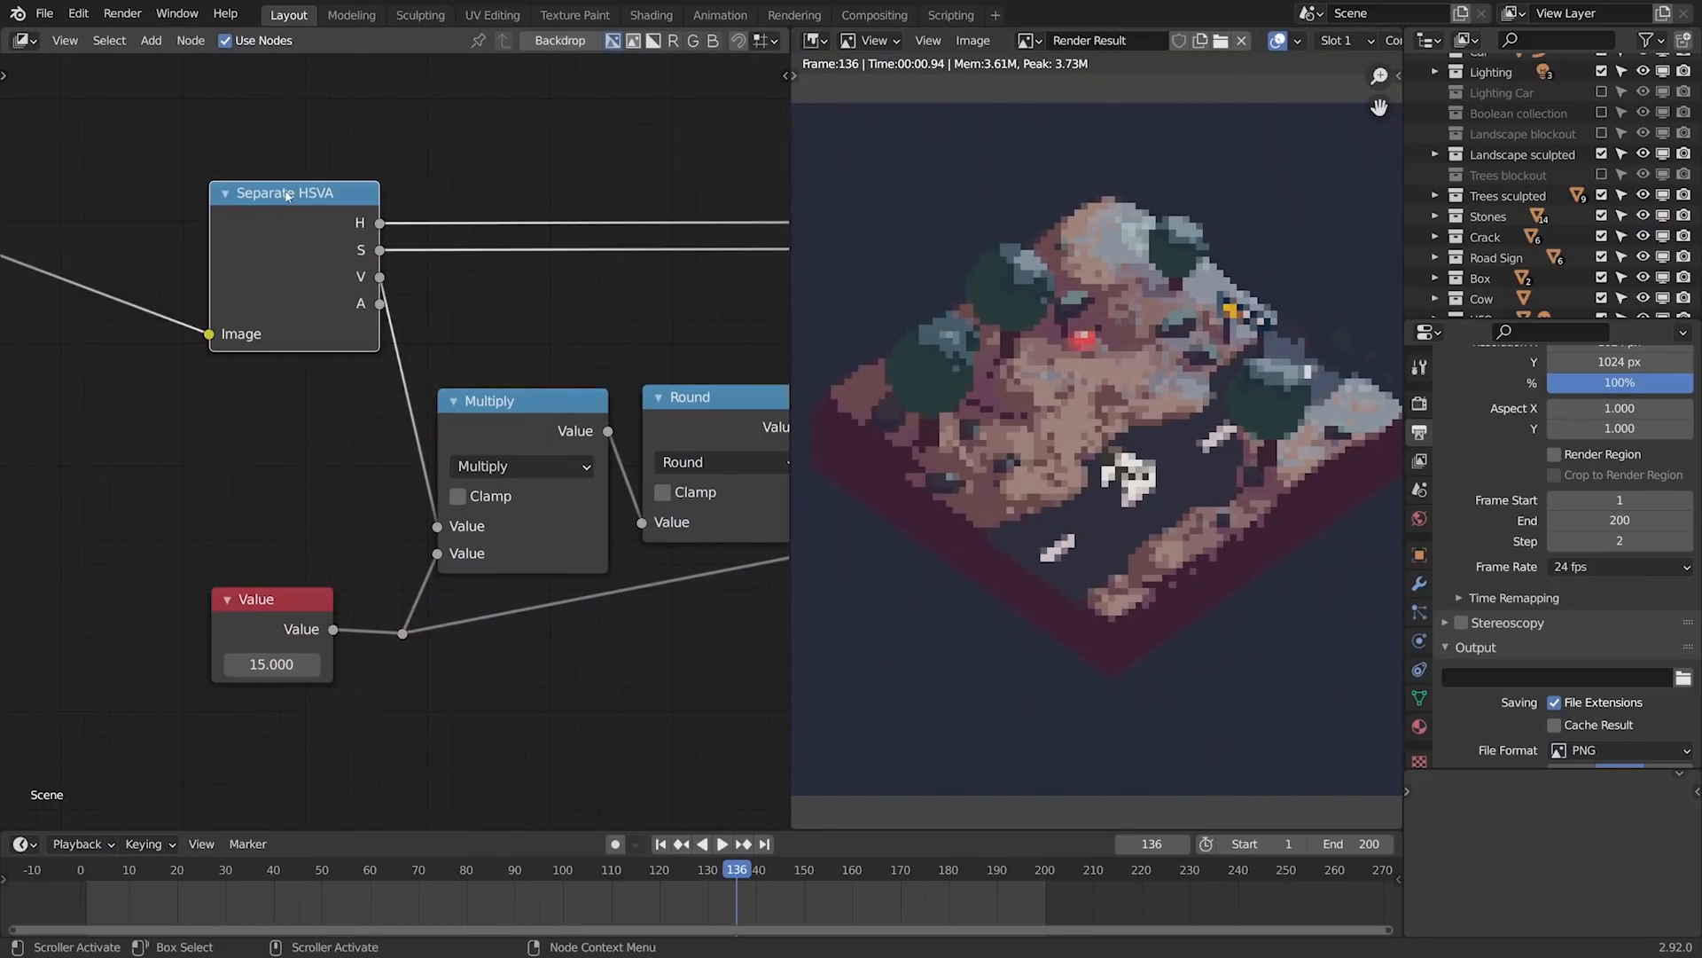
{"action": "scroll", "coordinate": [683, 263], "scroll_direction": "down", "scroll_amount": 8, "text": "ctrl"}
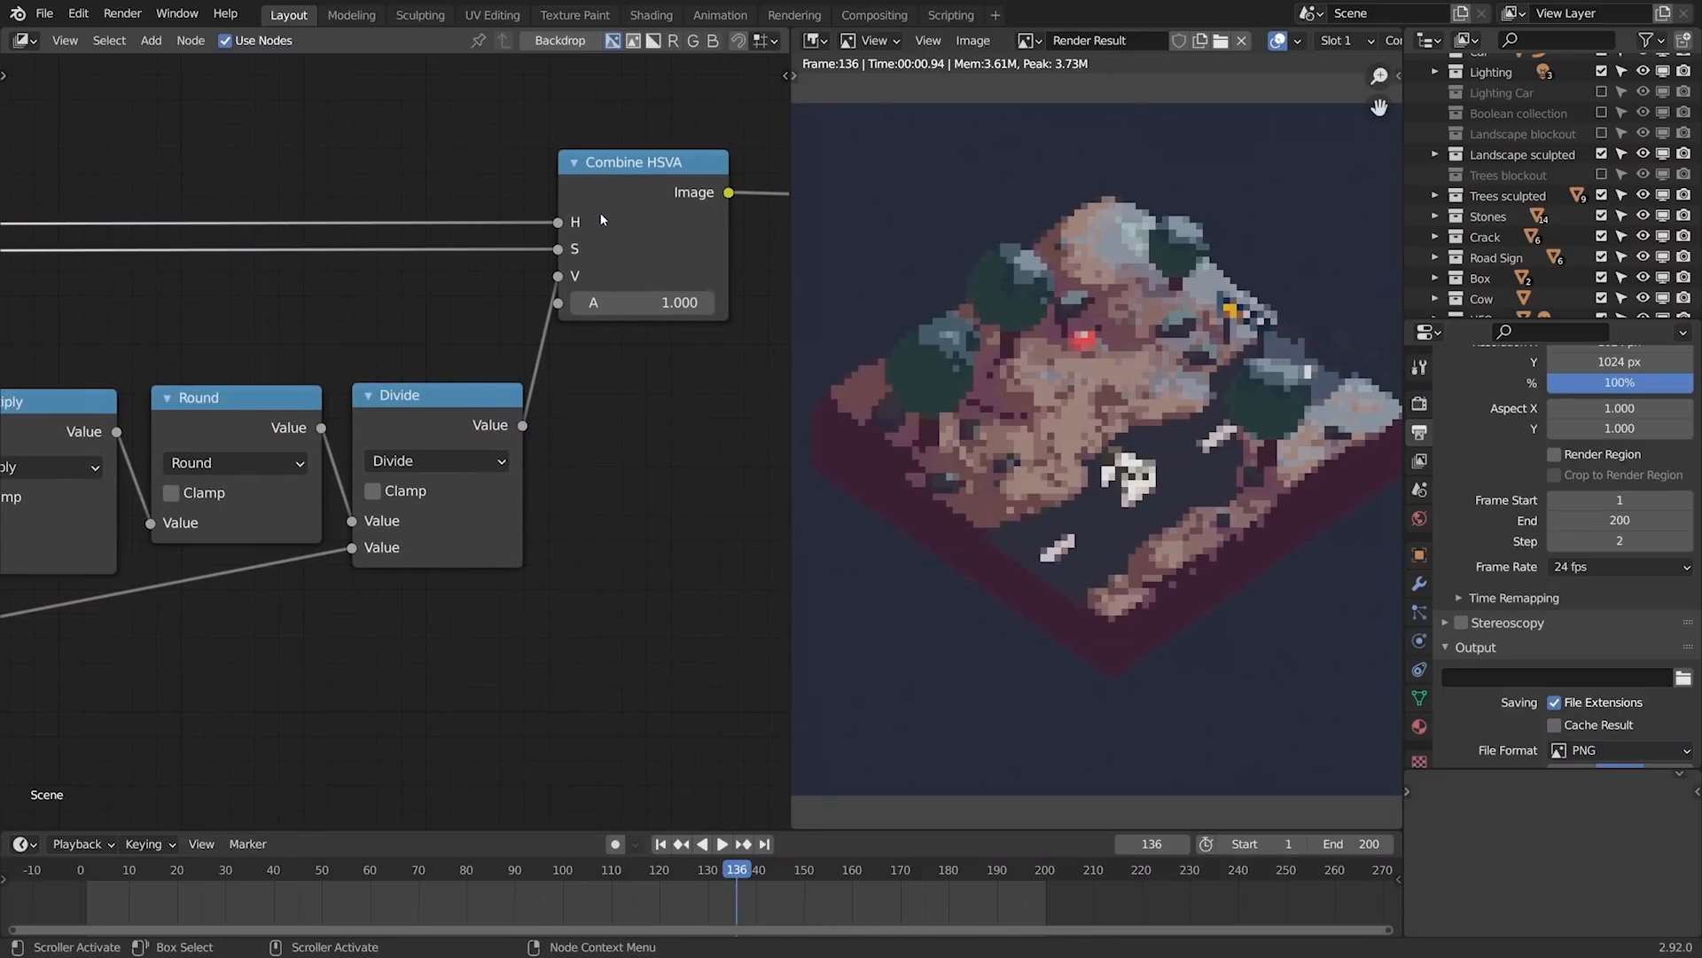
{"action": "scroll", "coordinate": [599, 214], "scroll_direction": "down", "scroll_amount": 1}
{"action": "middle_click_drag", "start_coordinate": [374, 308], "coordinate": [581, 255]}
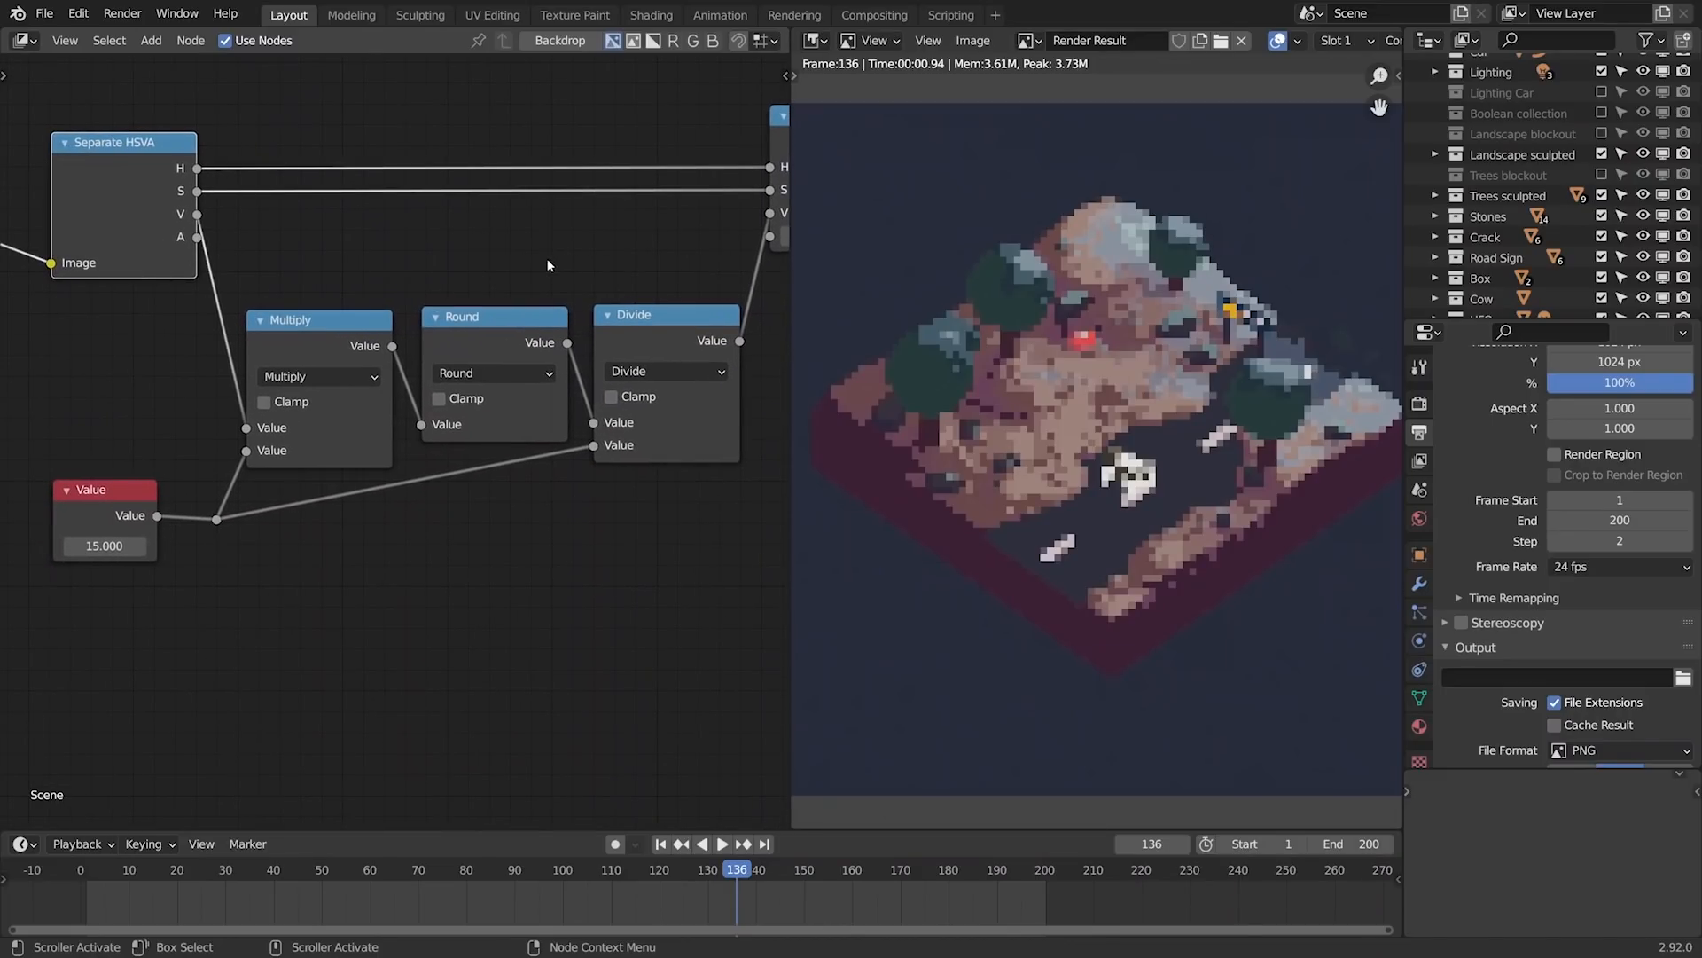
{"action": "left_click", "coordinate": [357, 350]}
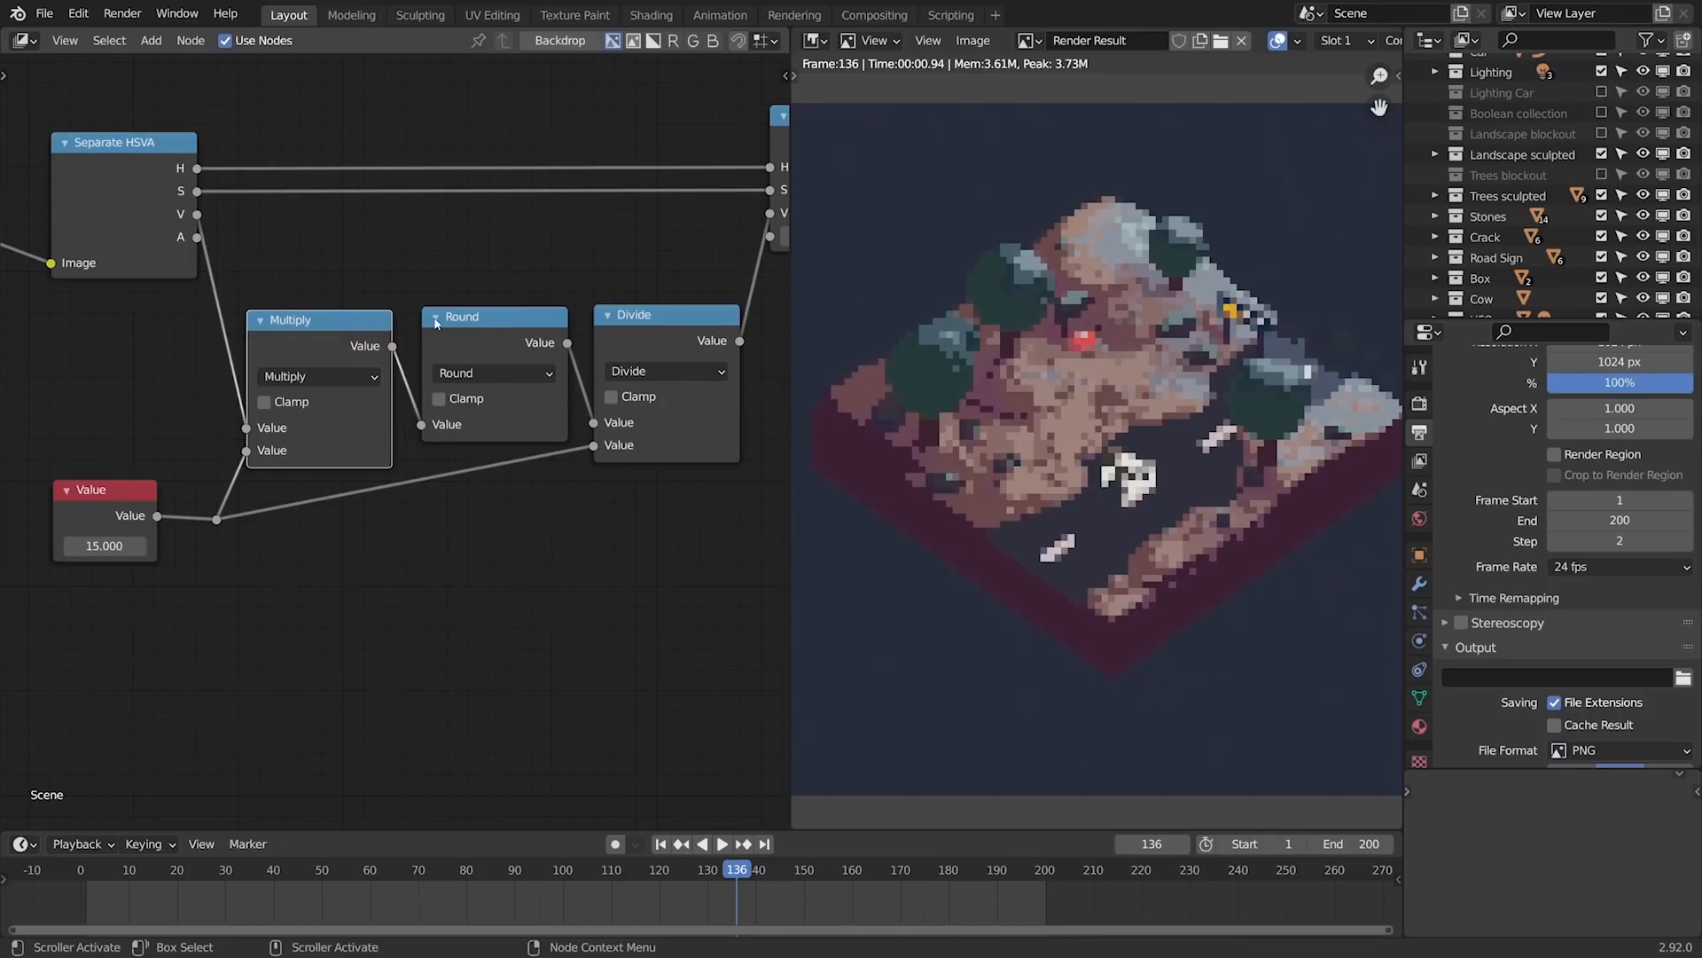
{"action": "left_click", "coordinate": [436, 323]}
{"action": "left_click", "coordinate": [633, 329]}
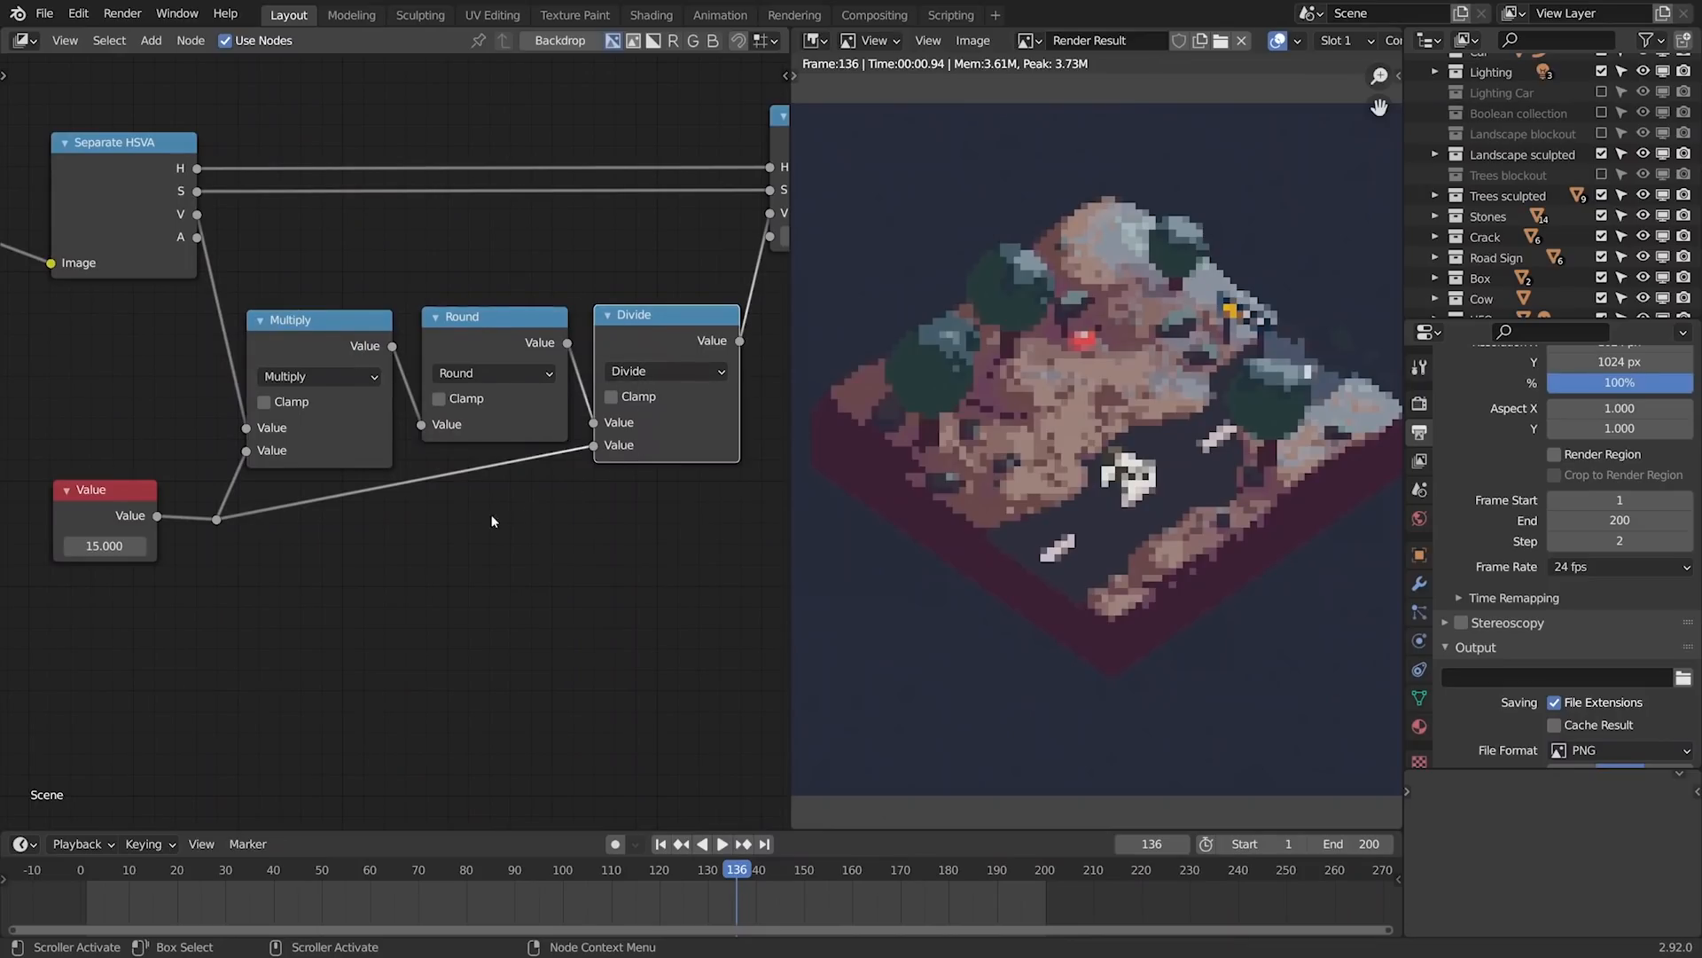
- Try a different value in the Value node shared by the posterization's Multiply and Divide nodes, and undo it
{"action": "left_click_drag", "start_coordinate": [104, 546], "coordinate": [257, 546], "text": "shift"}
{"action": "key", "text": "ctrl+z"}
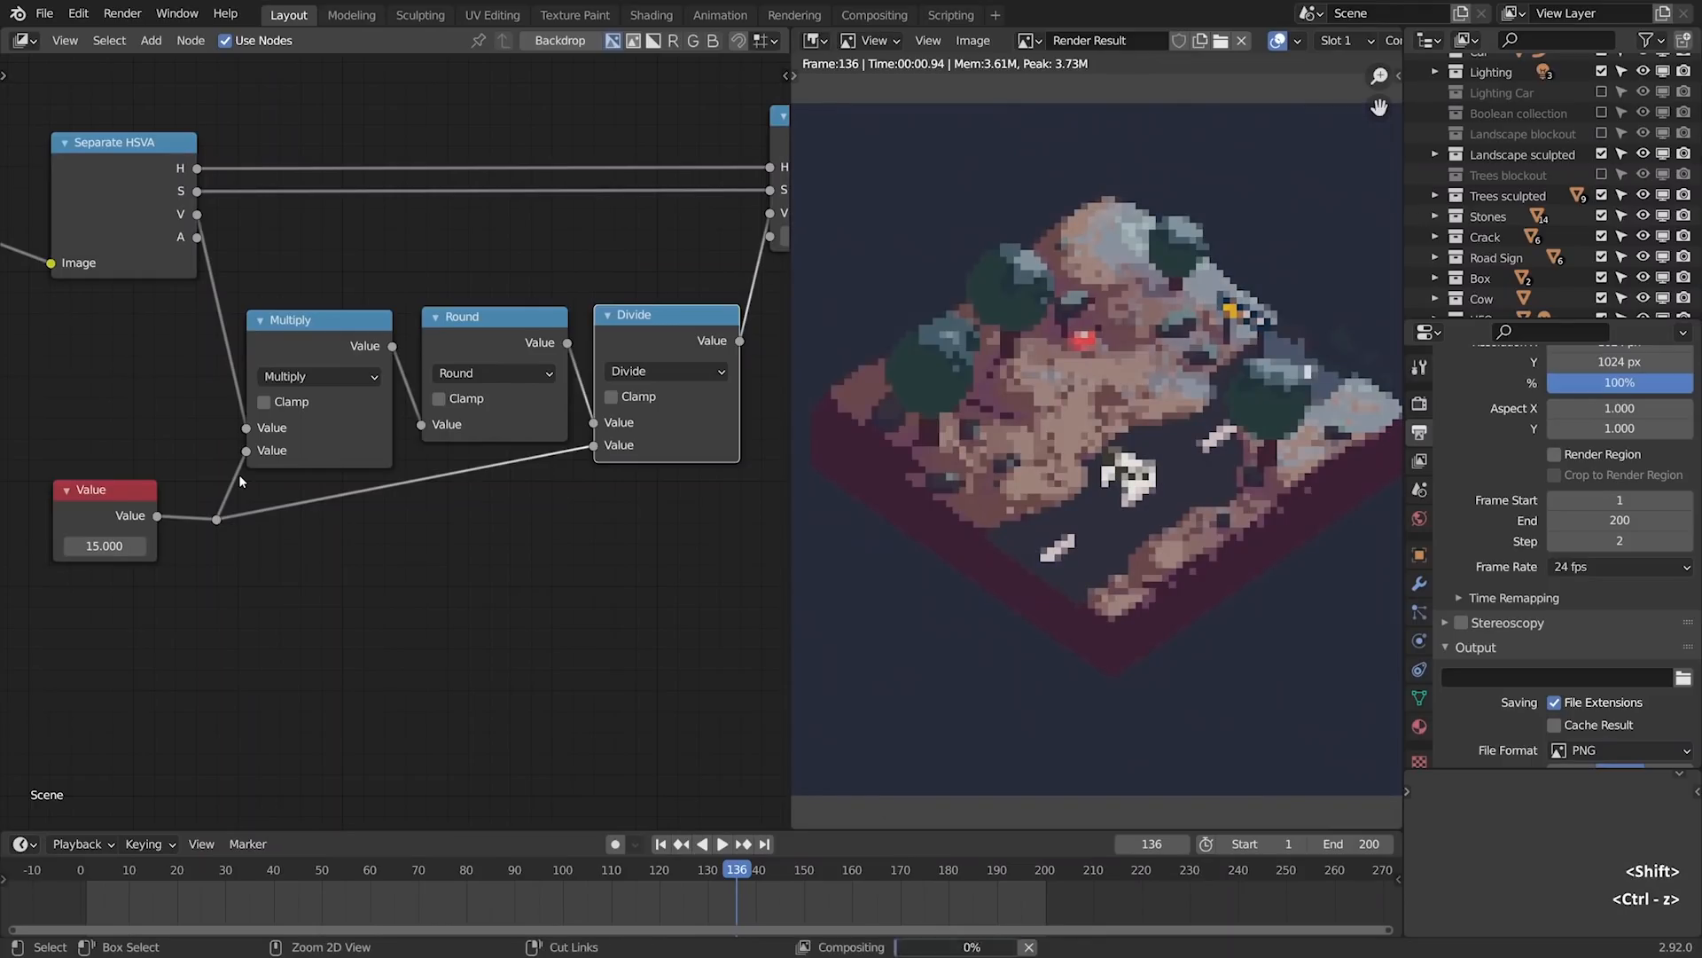
- Mute the two Scale nodes and the Pixelate node between them in the compositor's pixelation chain
{"action": "scroll", "coordinate": [248, 450], "scroll_direction": "down", "scroll_amount": 2}
{"action": "middle_click_drag", "start_coordinate": [709, 293], "coordinate": [106, 341]}
{"action": "scroll", "coordinate": [107, 341], "scroll_direction": "up", "scroll_amount": 2}
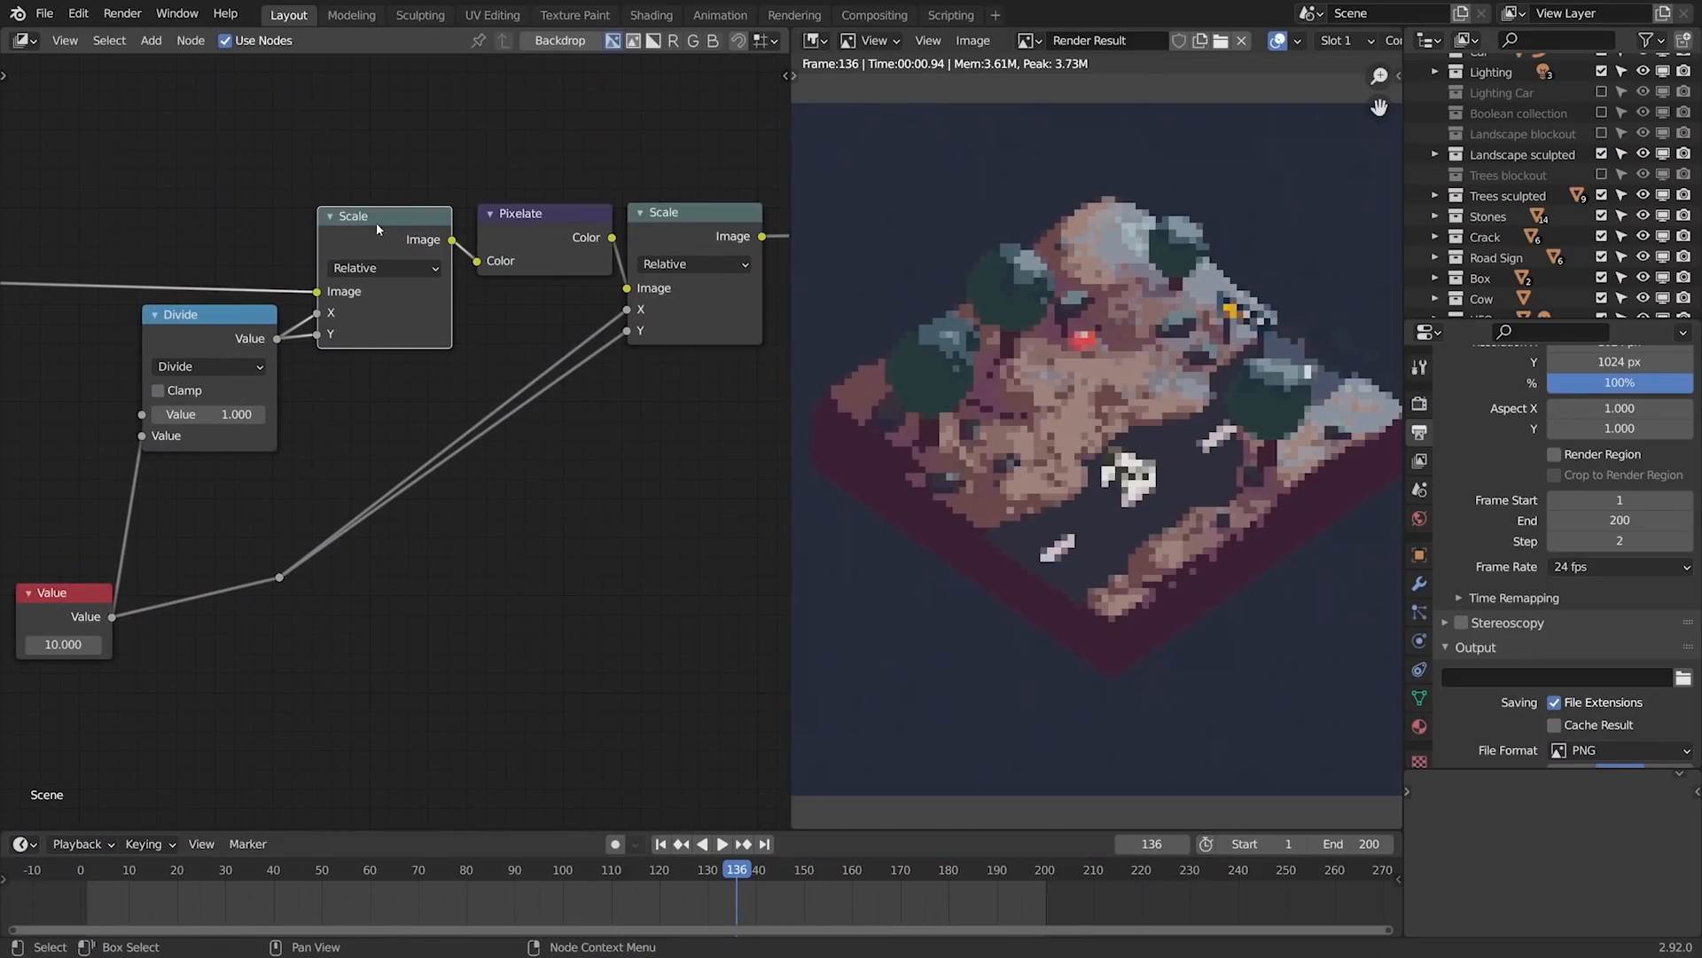
{"action": "left_click", "coordinate": [671, 222]}
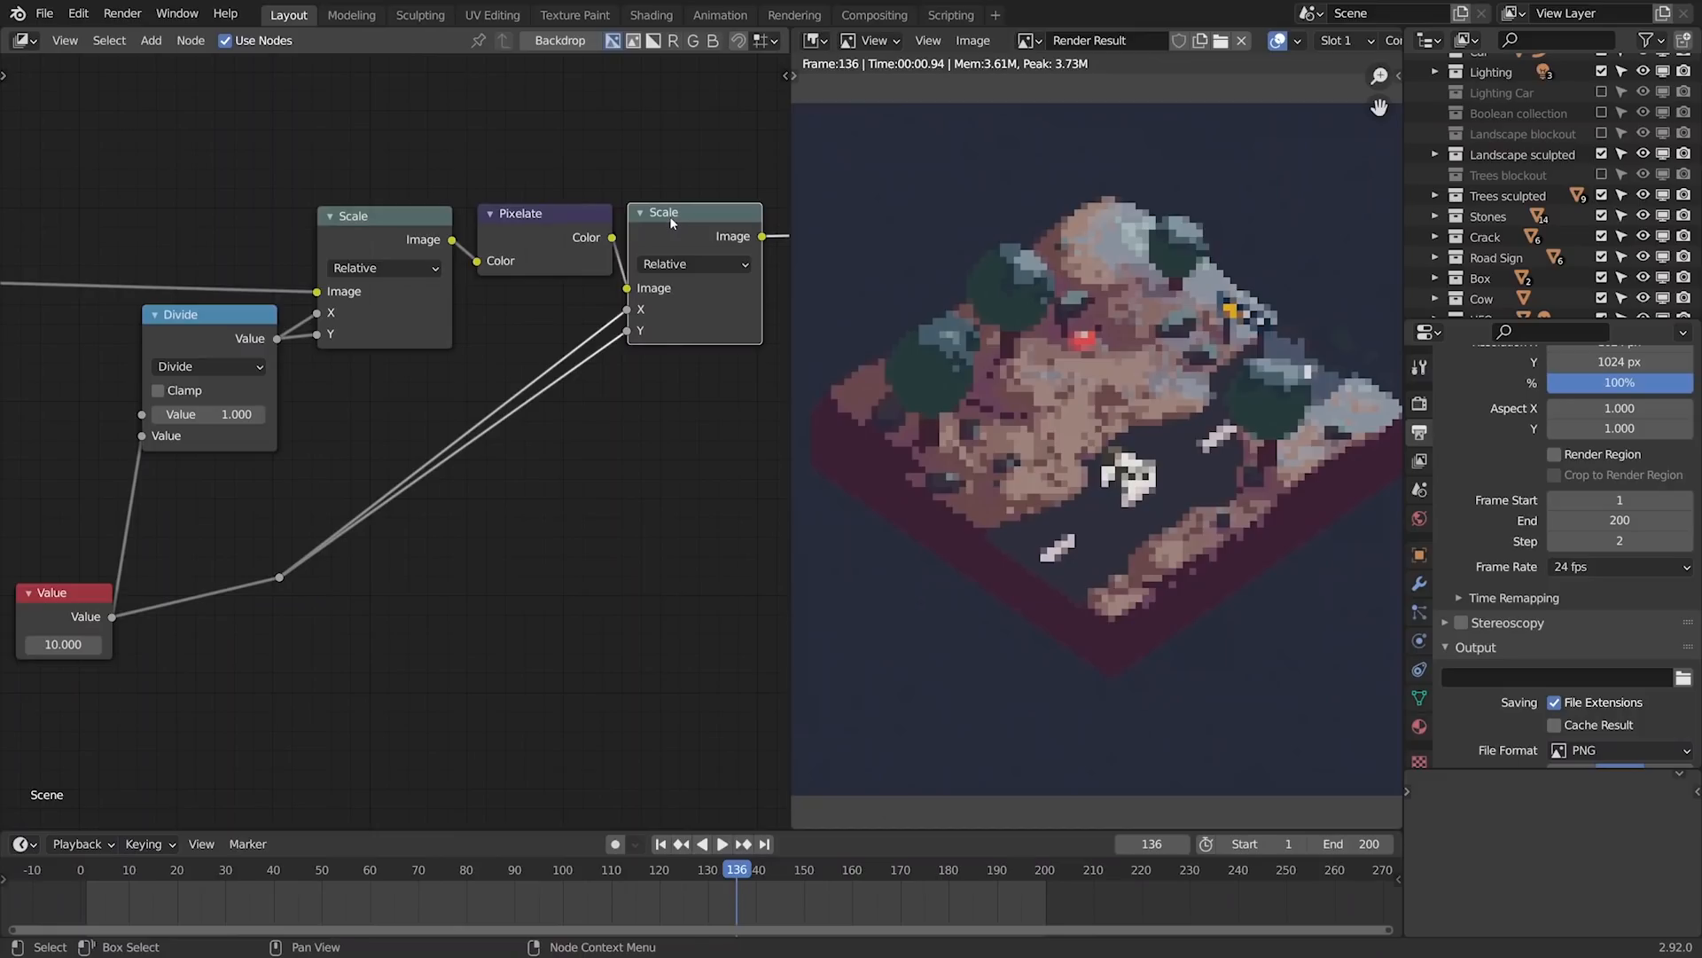
{"action": "left_click", "coordinate": [541, 214], "text": "shift"}
{"action": "left_click", "coordinate": [401, 226], "text": "shift"}
{"action": "key", "text": "m"}
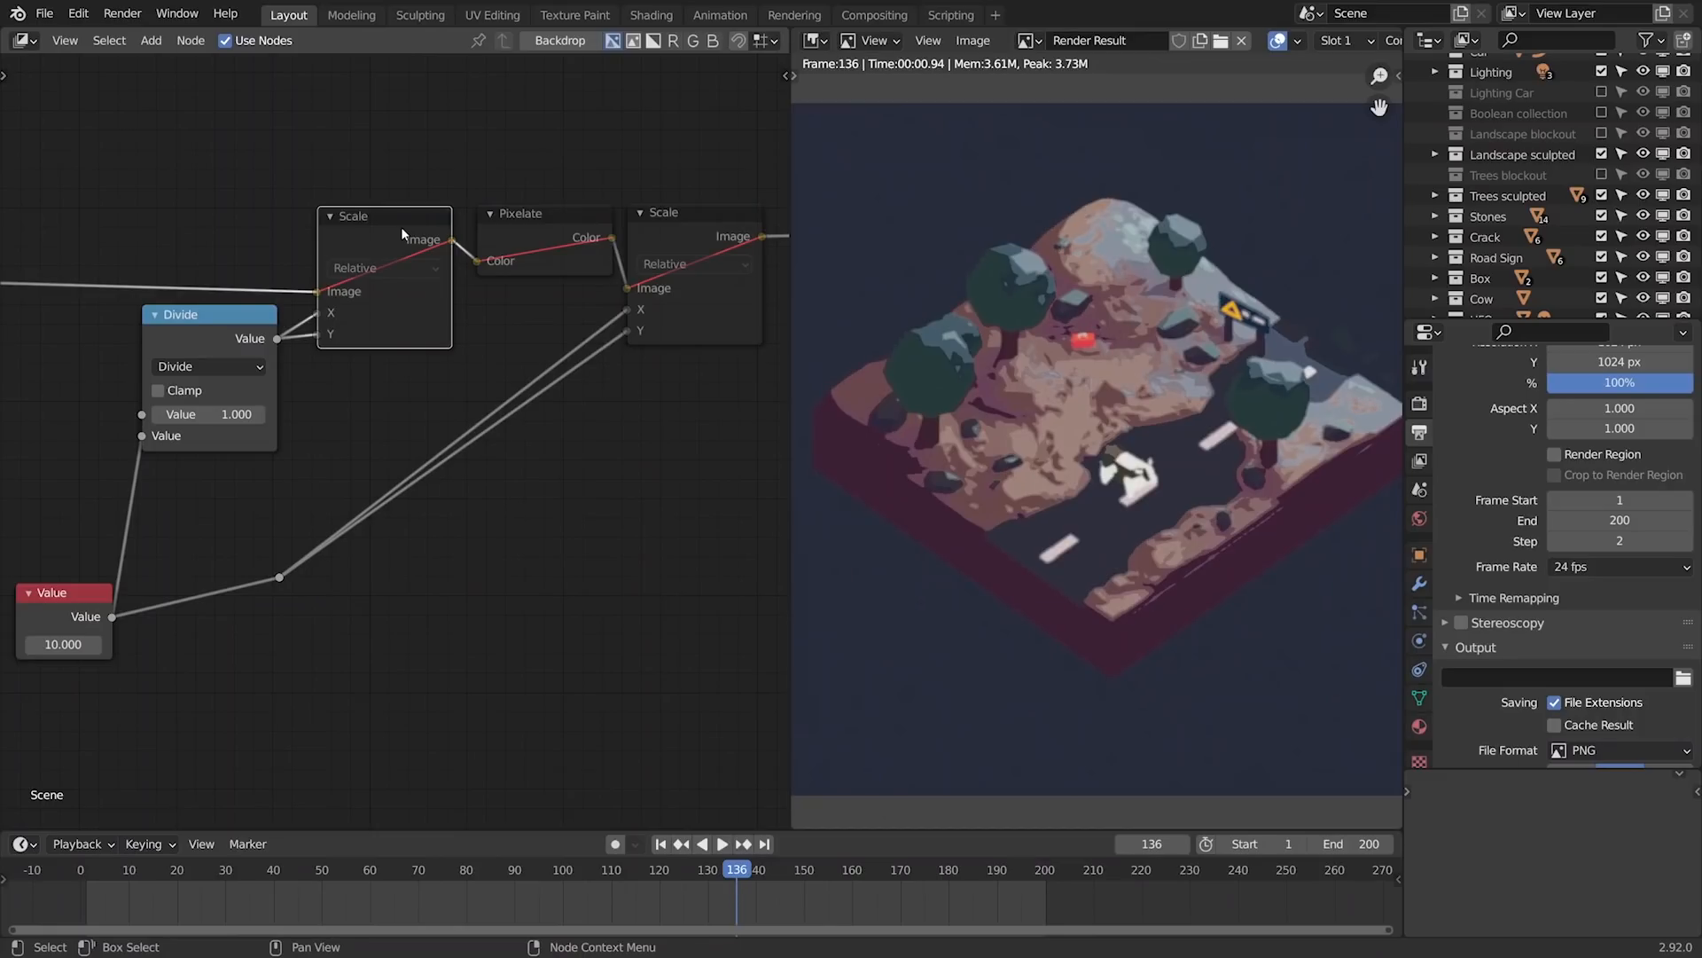
- Unmute the first Scale node, the Pixelate node and the second Scale node one after another
{"action": "key", "text": "m"}
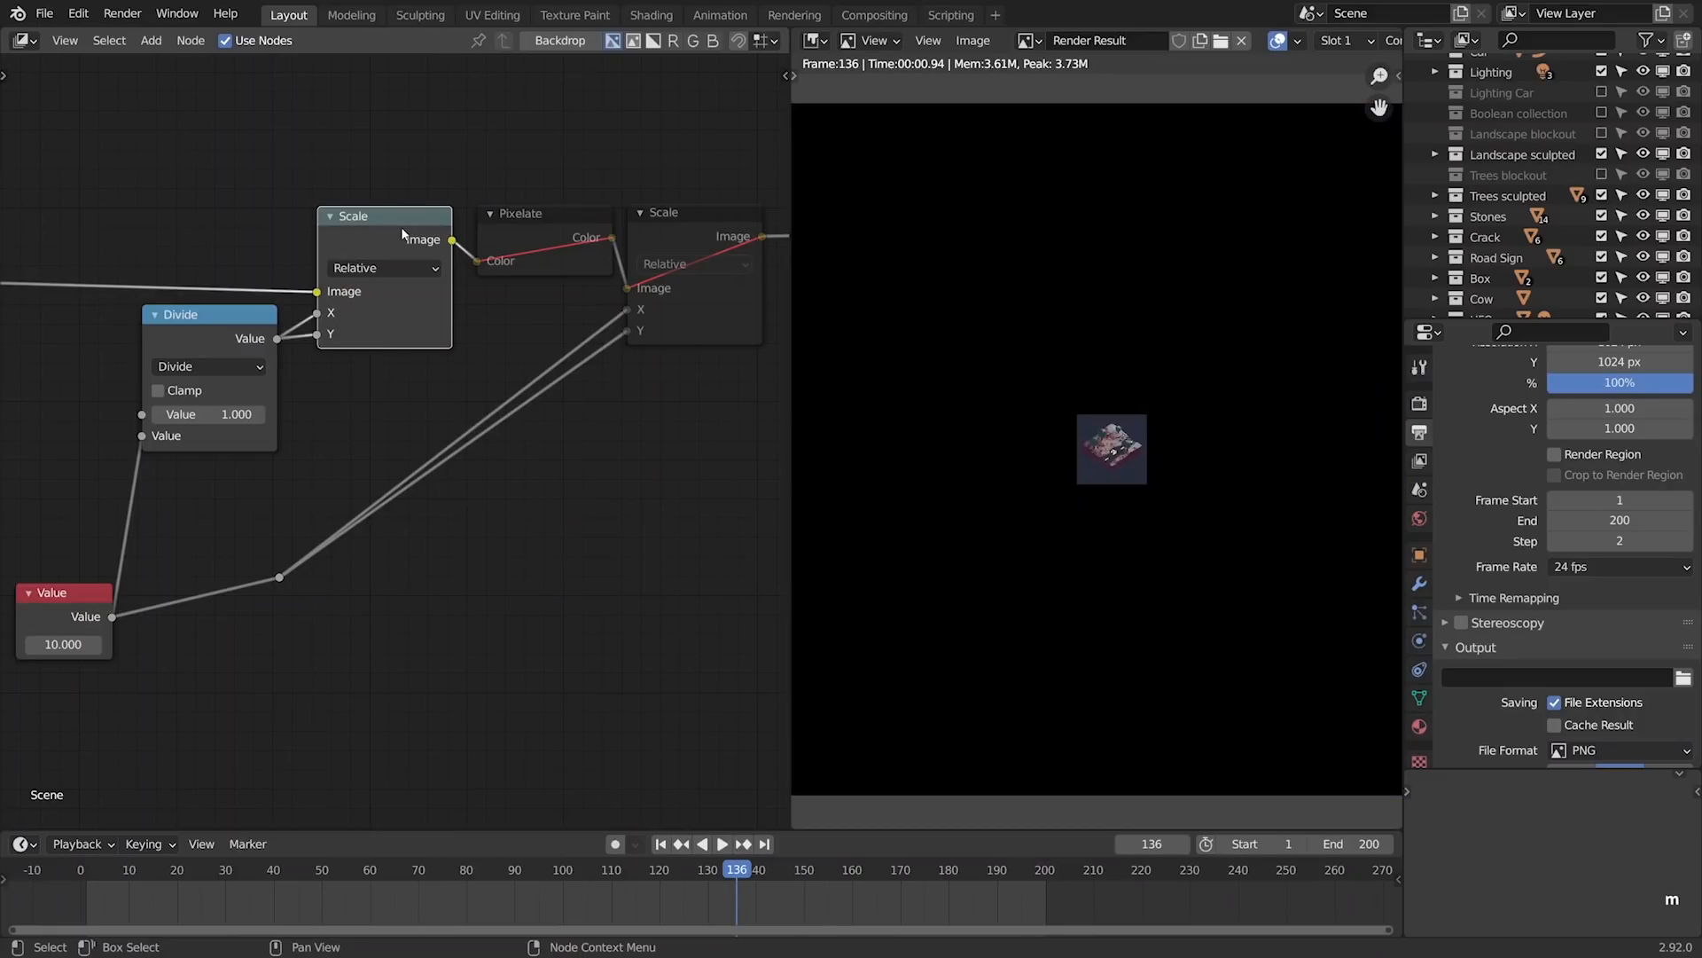
{"action": "left_click", "coordinate": [519, 220]}
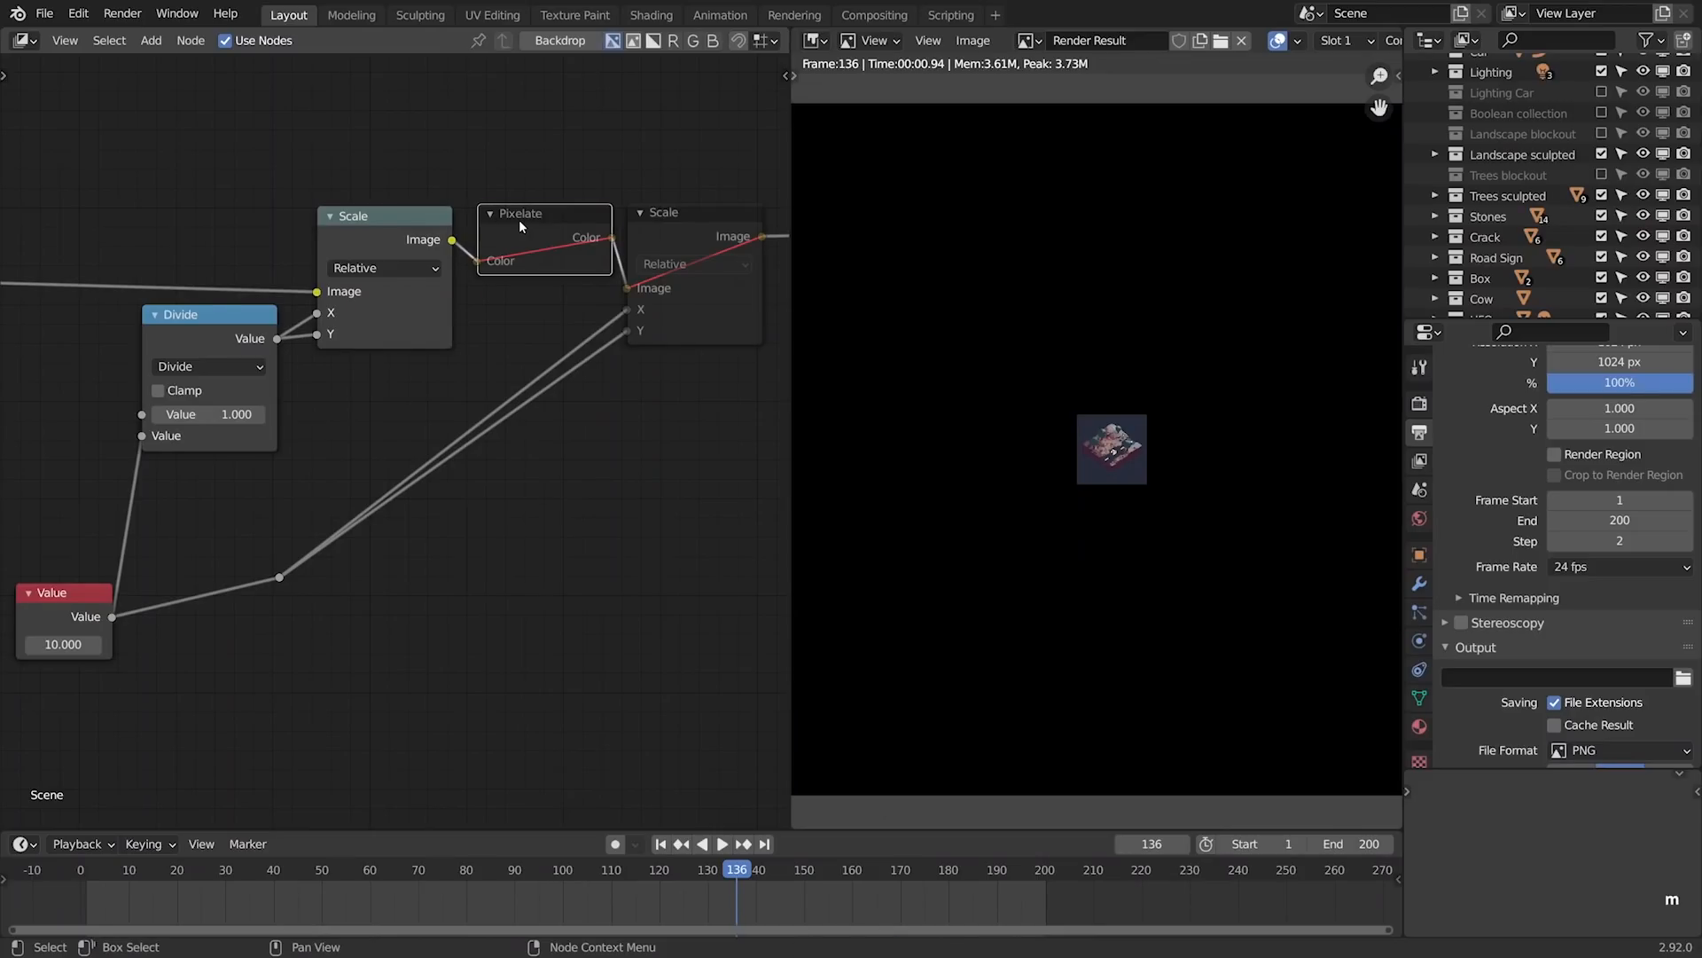
{"action": "key", "text": "m"}
{"action": "left_click", "coordinate": [698, 215]}
{"action": "key", "text": "m"}
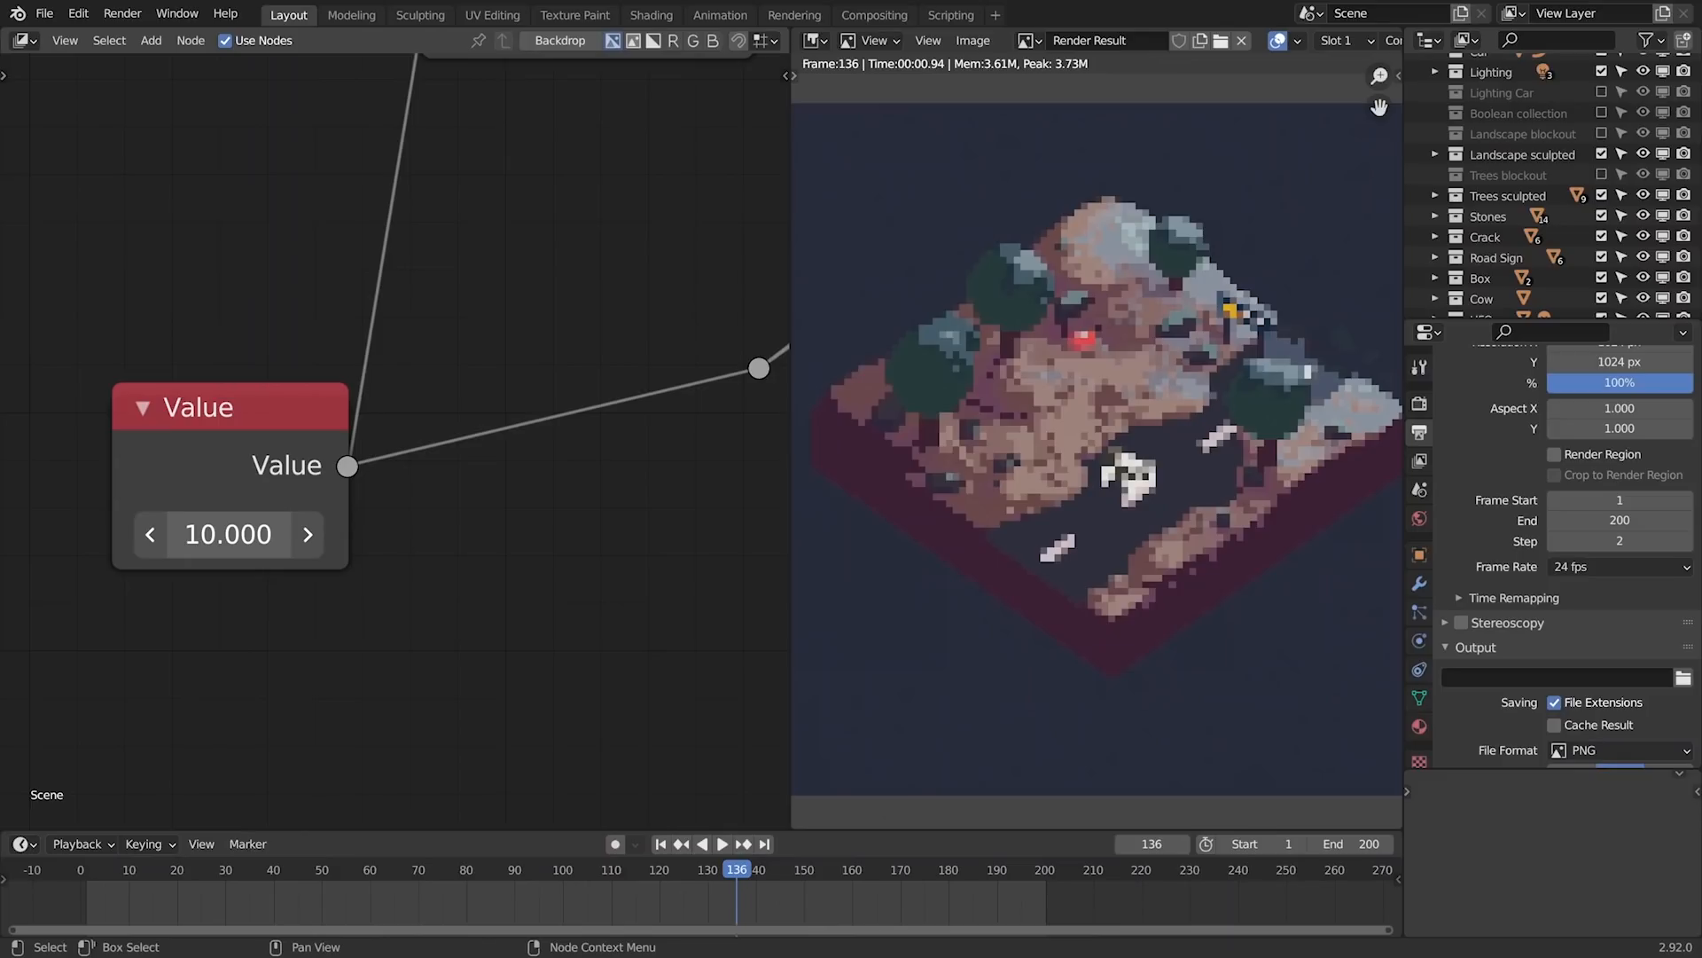
- Try a pixelation size of 25.200 in the Value node driving the Scale nodes, and undo it
{"action": "left_click_drag", "start_coordinate": [227, 533], "coordinate": [901, 534]}
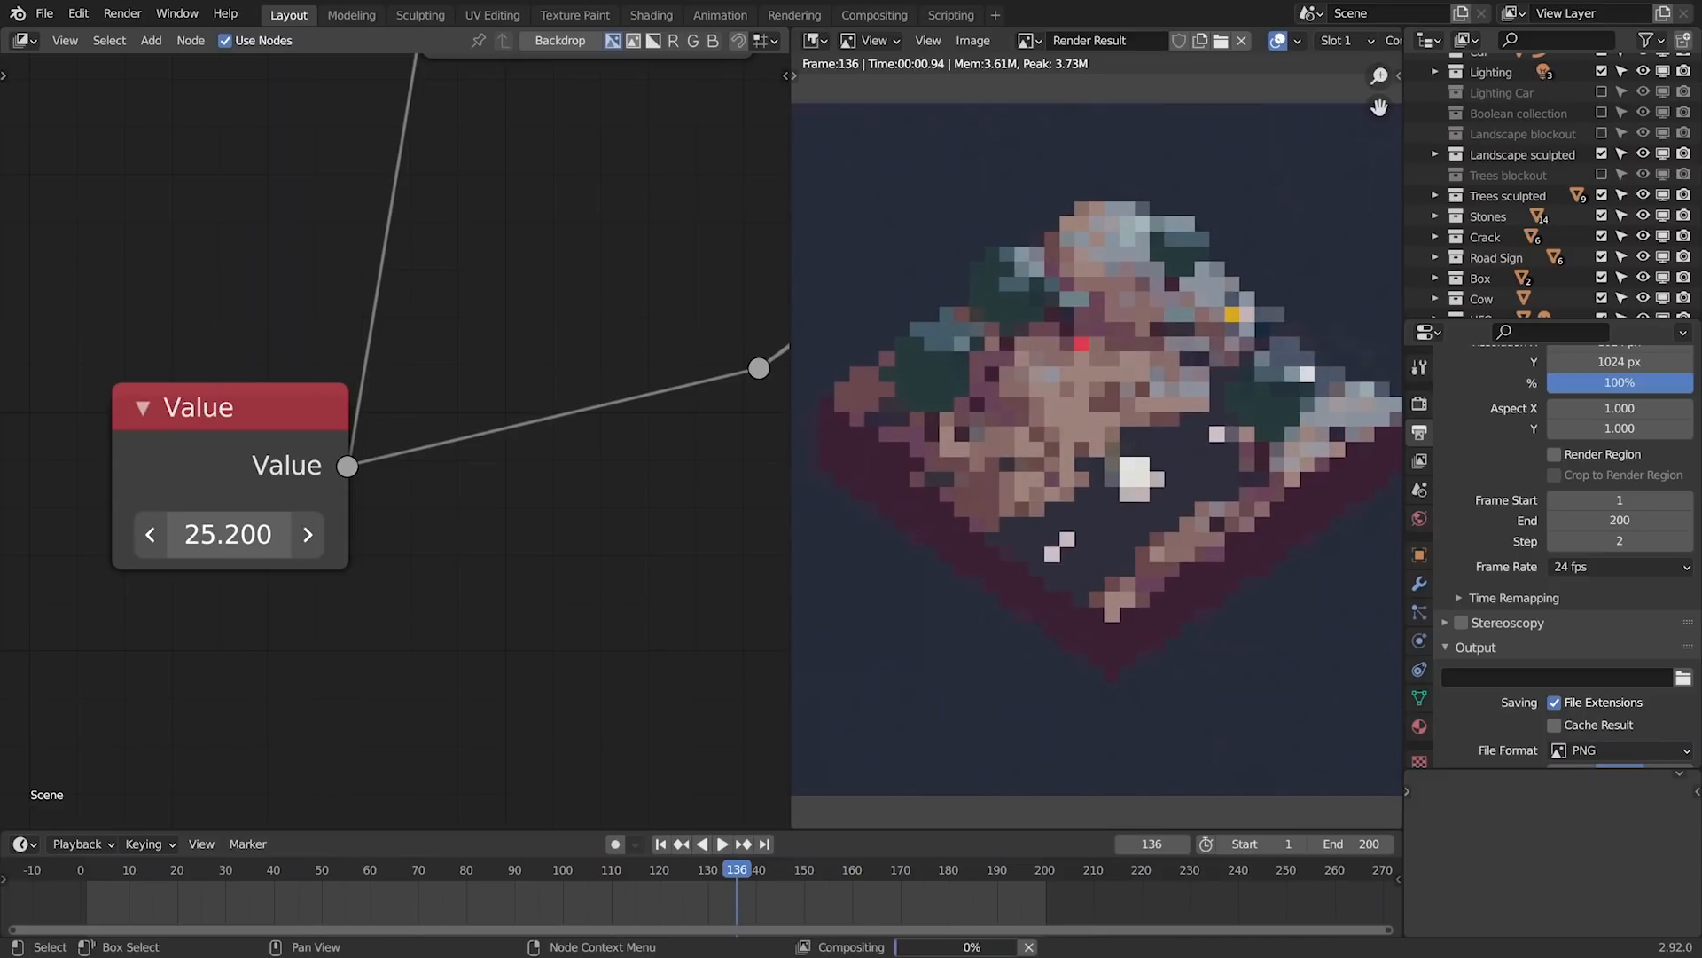
{"action": "key", "text": "ctrl+z"}
- Open the relative X and Y sizes of the Blur node after Render Layers for editing together
{"action": "scroll", "coordinate": [236, 444], "scroll_direction": "down", "scroll_amount": 5}
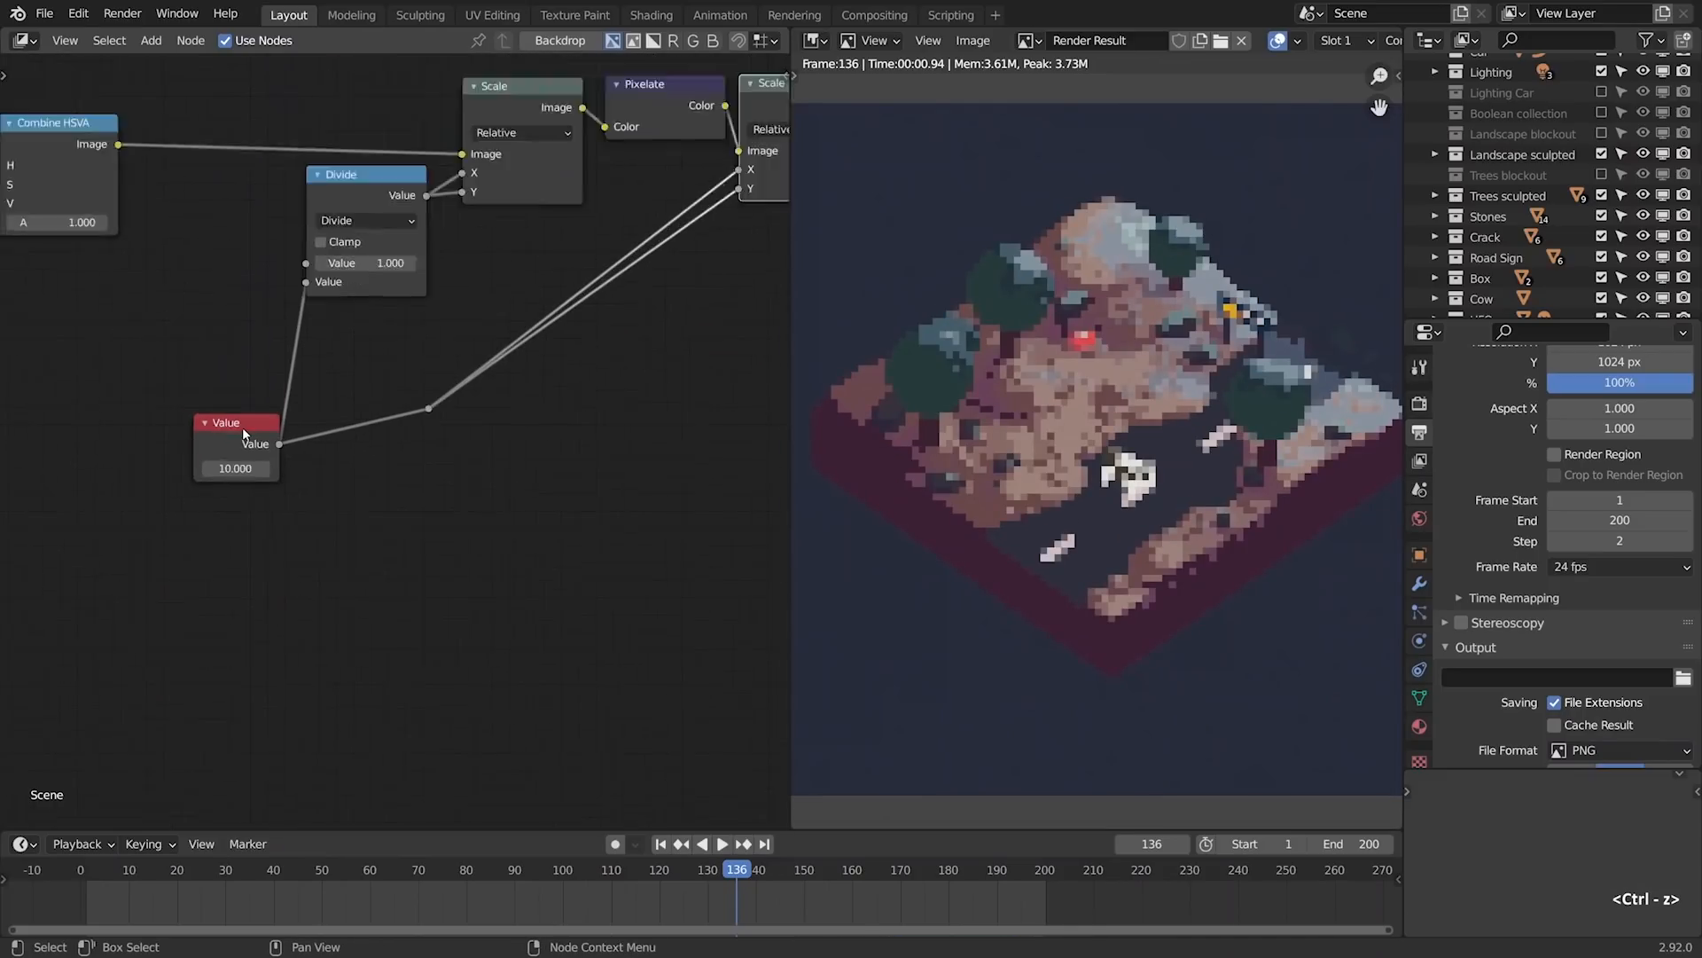
{"action": "scroll", "coordinate": [349, 316], "scroll_direction": "down", "scroll_amount": 3}
{"action": "middle_click_drag", "start_coordinate": [349, 315], "coordinate": [714, 312]}
{"action": "scroll", "coordinate": [295, 357], "scroll_direction": "up", "scroll_amount": 5}
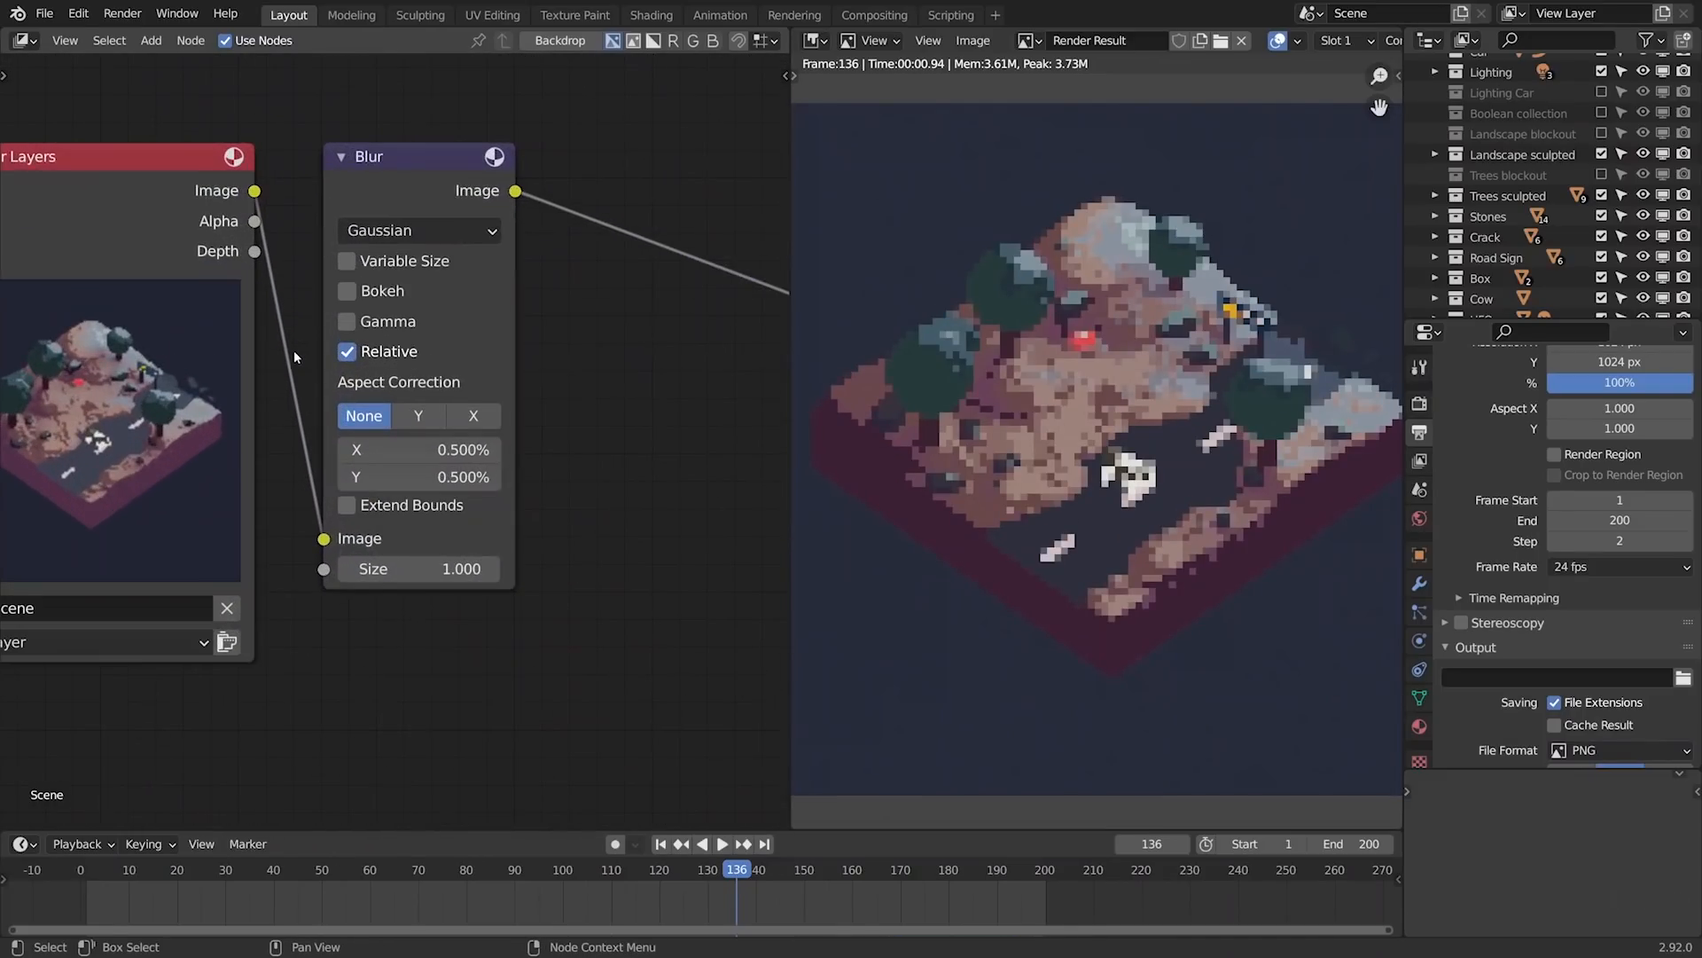
{"action": "left_click_drag", "start_coordinate": [417, 450], "coordinate": [386, 477]}
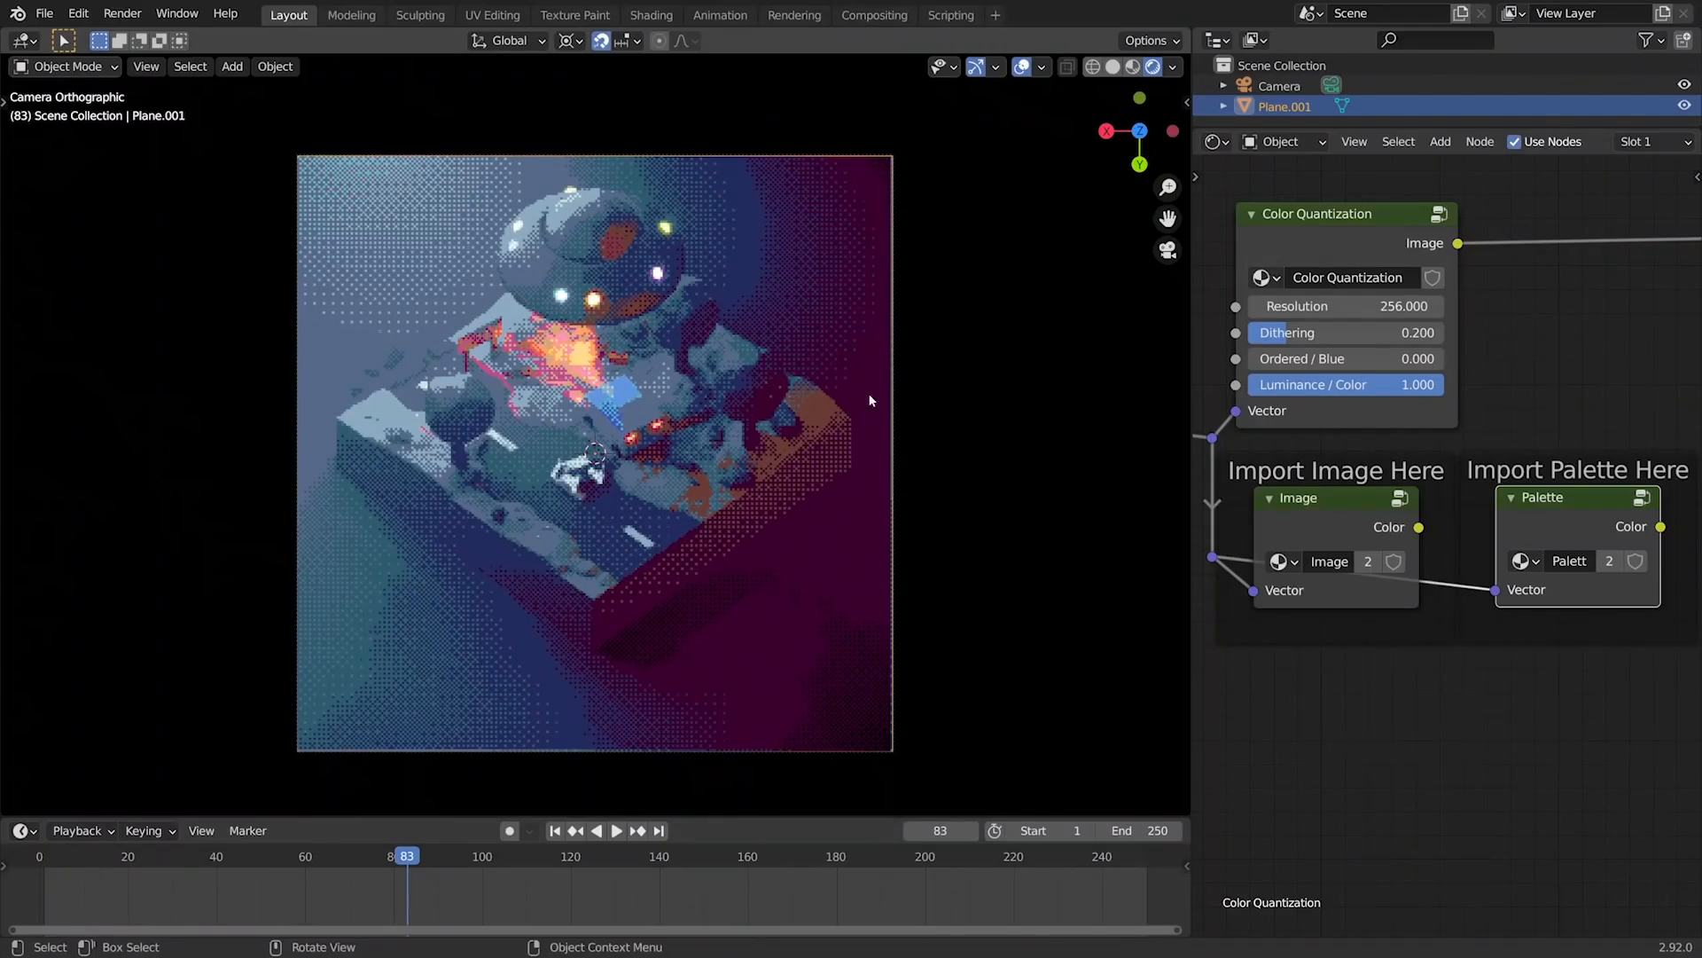
- Try a different Resolution and a Dithering of 0.000 on the Color Quantization node, restoring 256.000 and 0.200
{"action": "left_click_drag", "start_coordinate": [1348, 306], "coordinate": [1294, 306]}
{"action": "left_click_drag", "start_coordinate": [1347, 306], "coordinate": [1520, 306]}
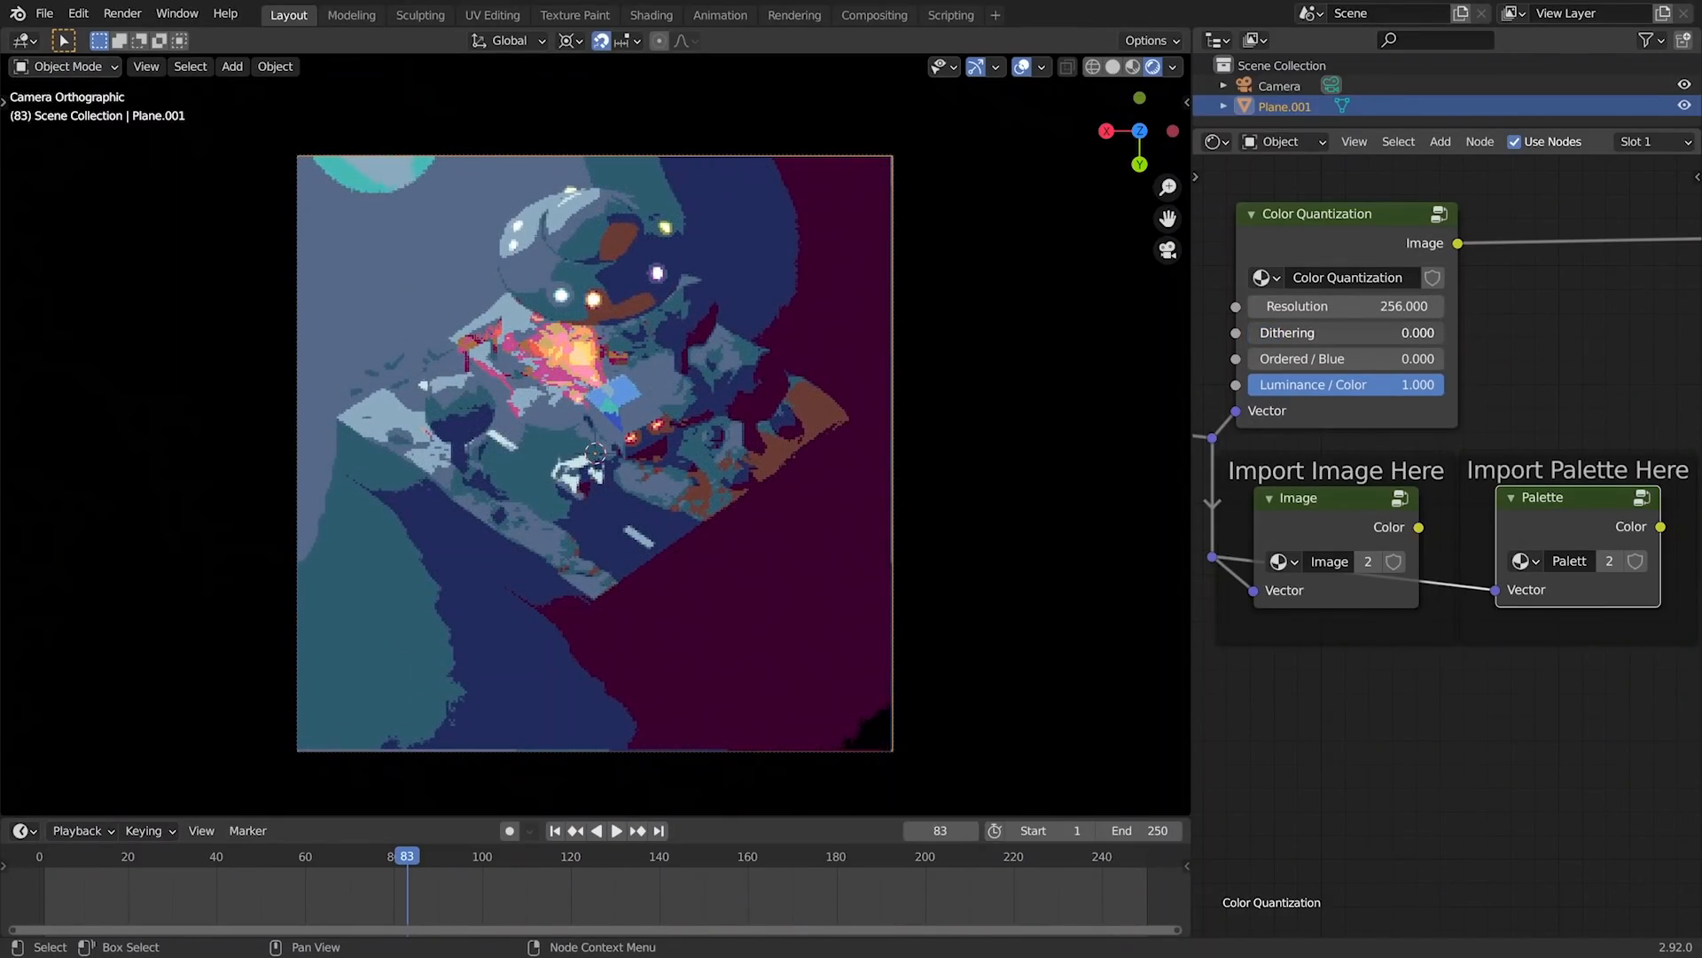
{"action": "mouse_move", "coordinate": [1330, 332]}
{"action": "left_mouse_down"}
{"action": "mouse_move", "coordinate": [1290, 332]}
{"action": "mouse_move", "coordinate": [1344, 332]}
{"action": "left_mouse_up"}
{"action": "key", "text": "ctrl+z"}
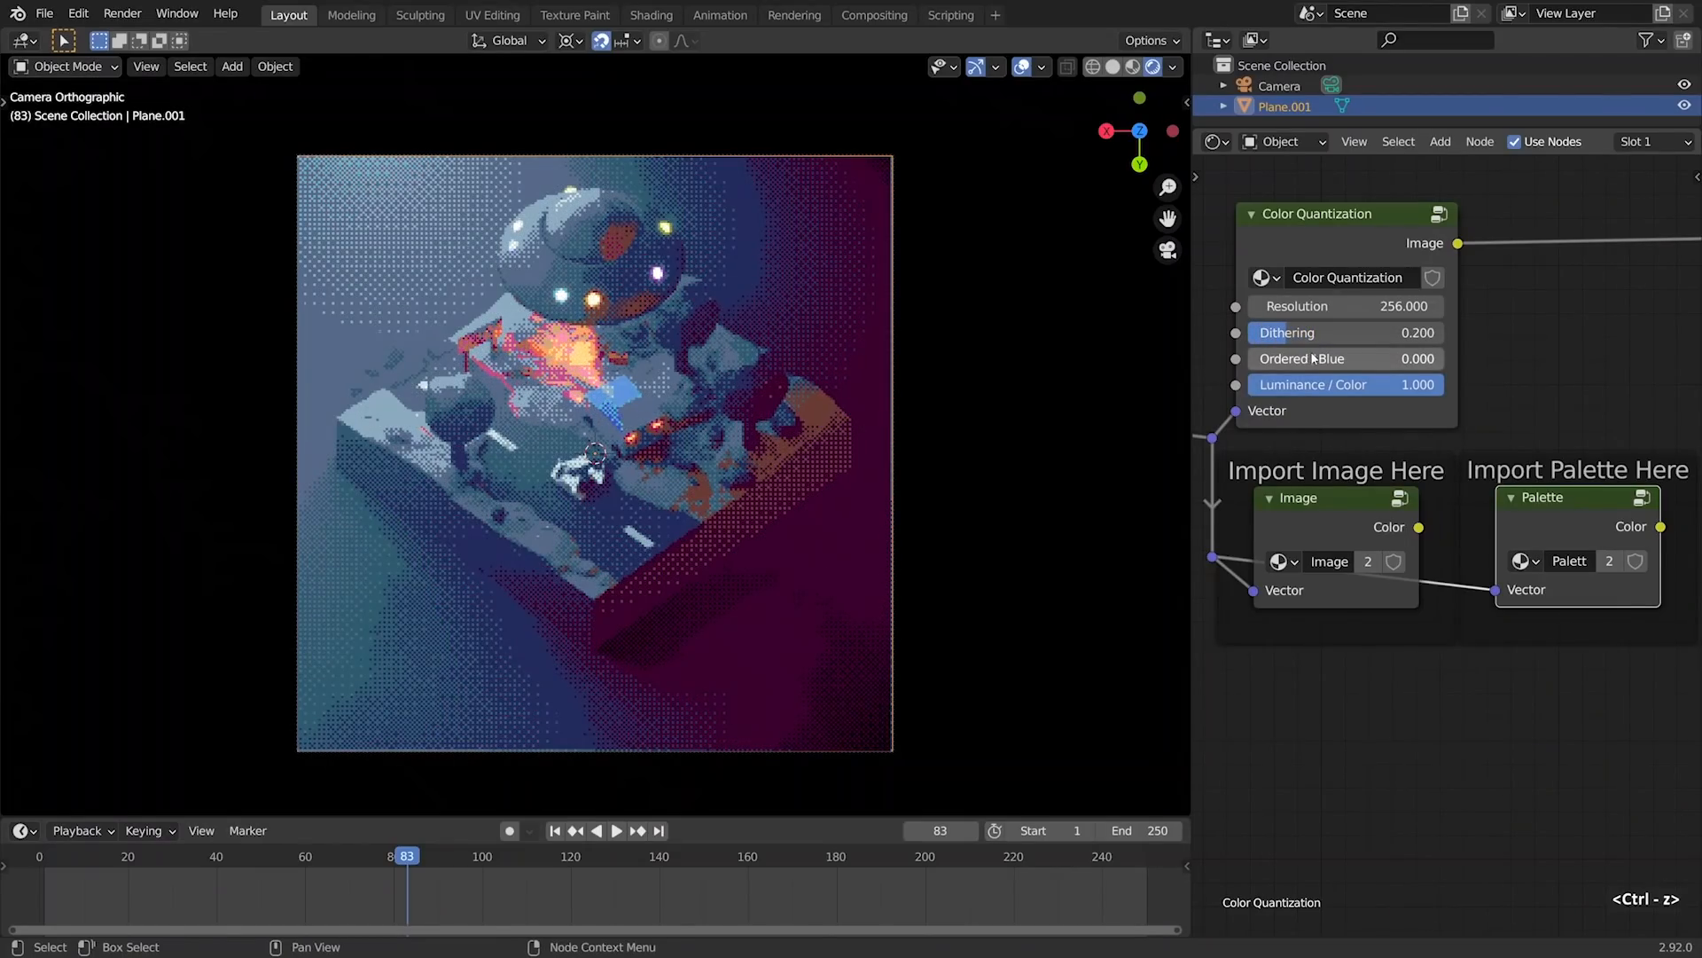
{"action": "key", "text": "ctrl+z"}
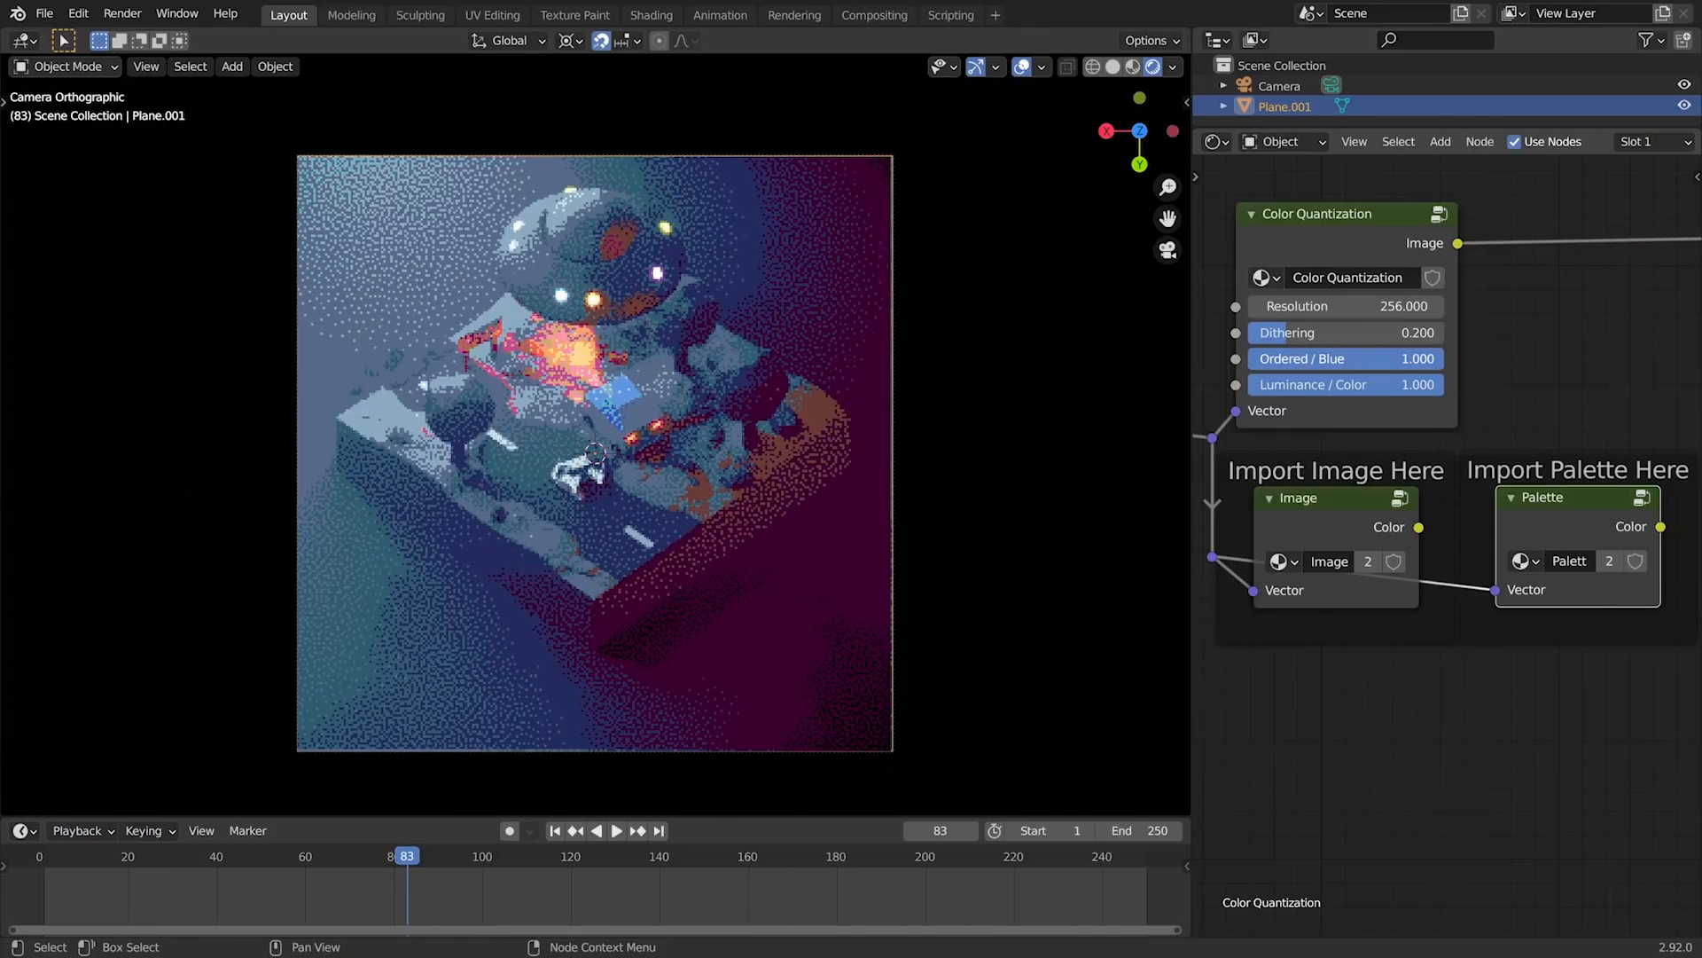
- Return Ordered / Blue to 0.000 and try Luminance / Color at 0.349, undoing that last change
{"action": "left_click_drag", "start_coordinate": [1386, 359], "coordinate": [1281, 359]}
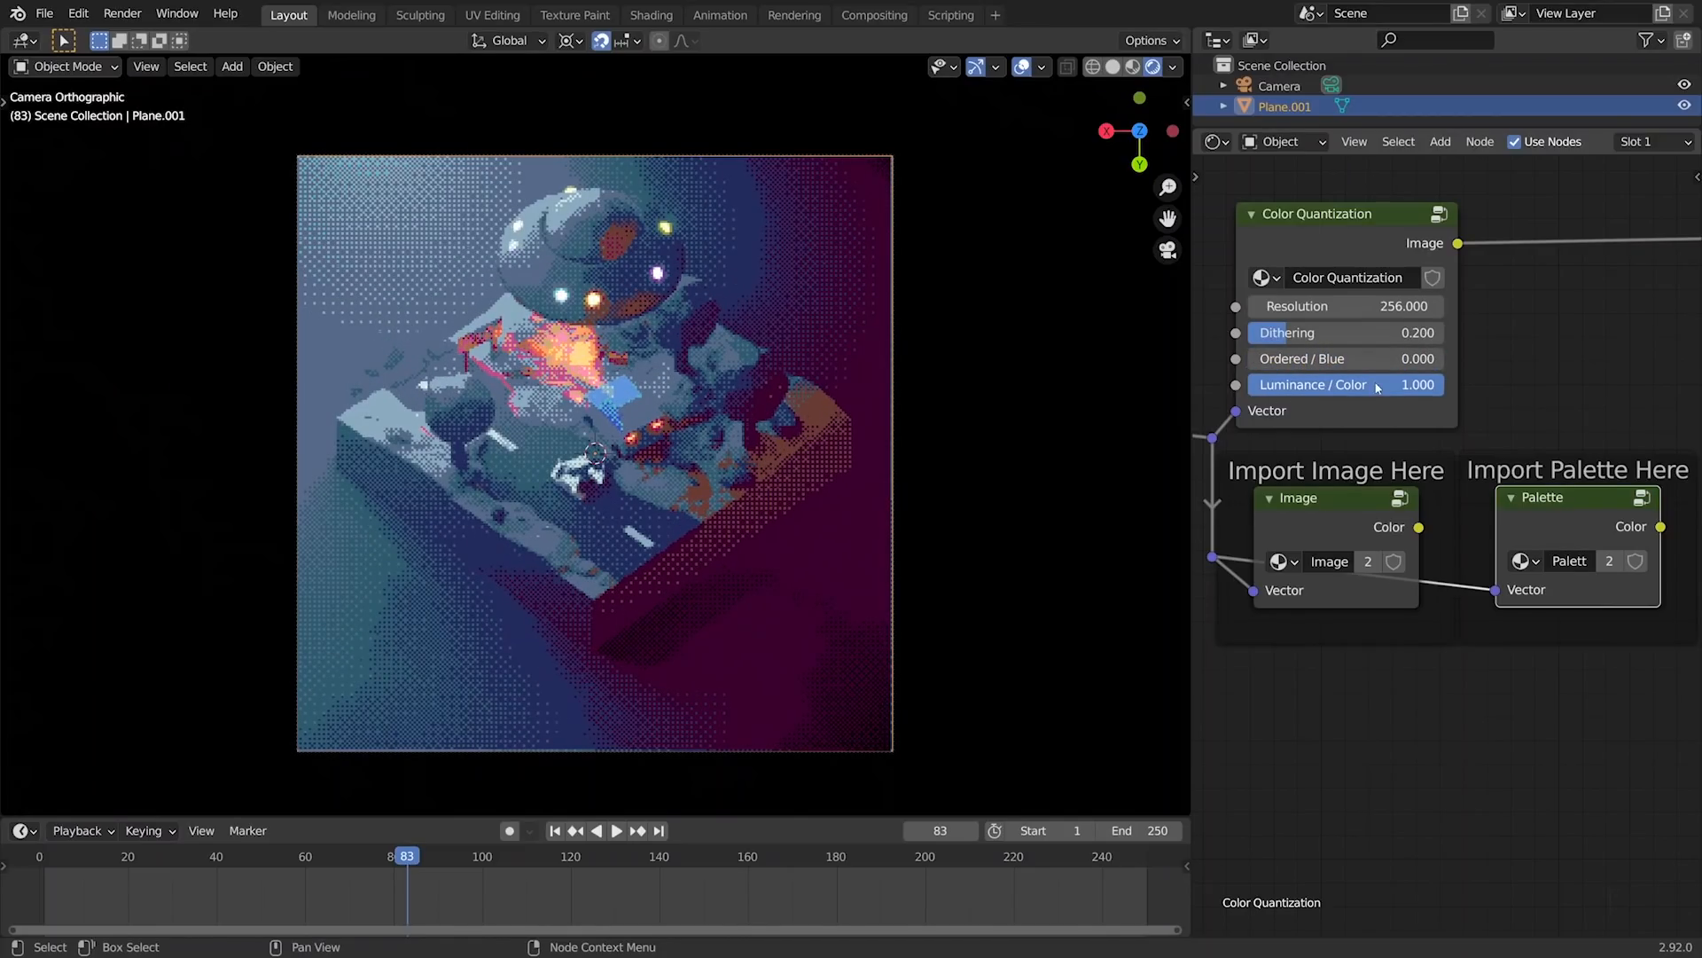
{"action": "left_click_drag", "start_coordinate": [1410, 384], "coordinate": [1315, 384]}
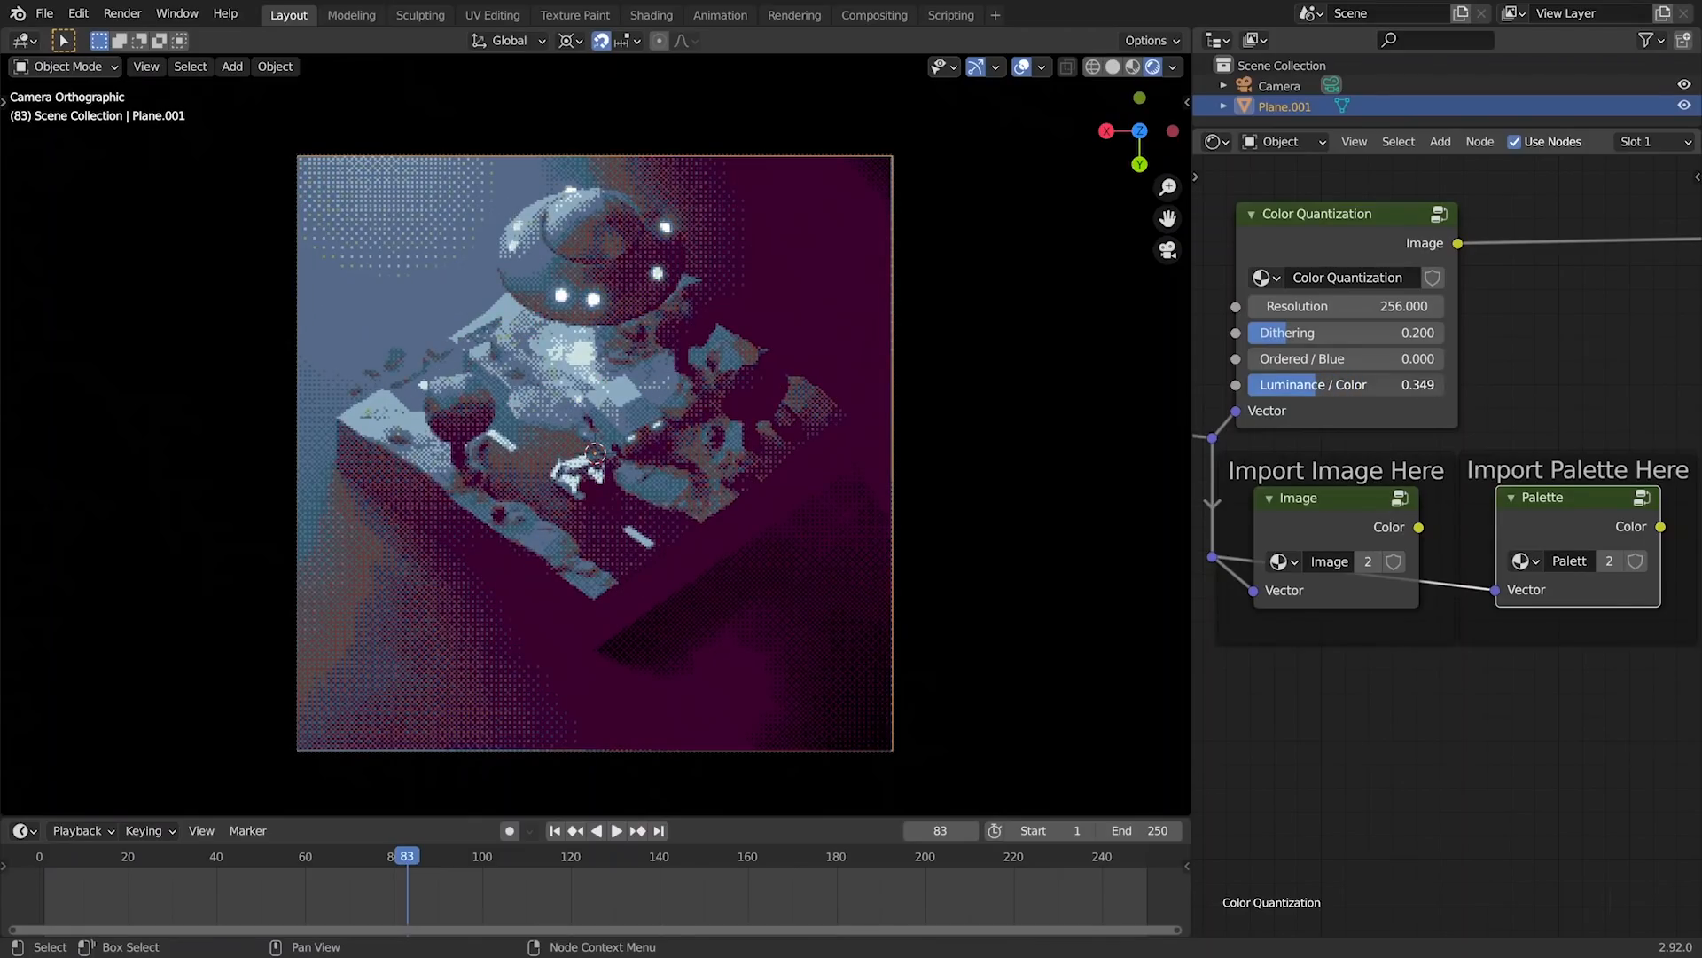
{"action": "key", "text": "ctrl+z"}
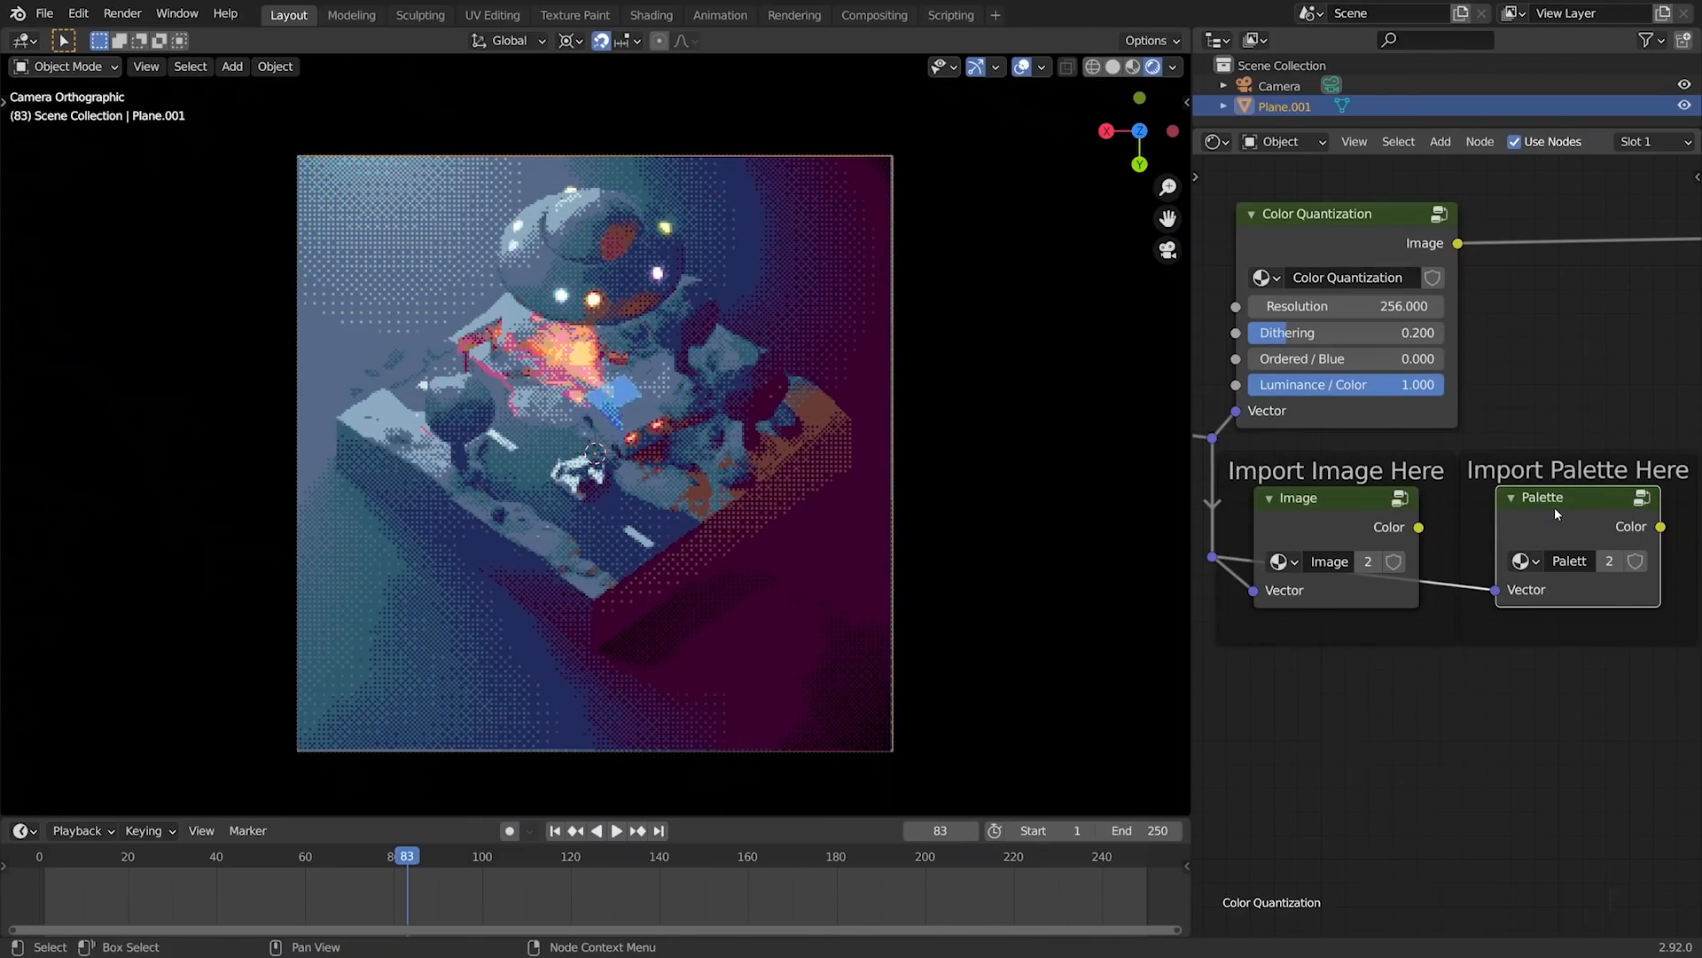
- Enter the Palette node group and connect first the Endesga 32, next the Sweetie 16 palette to the Group Output
{"action": "key", "text": "Tab"}
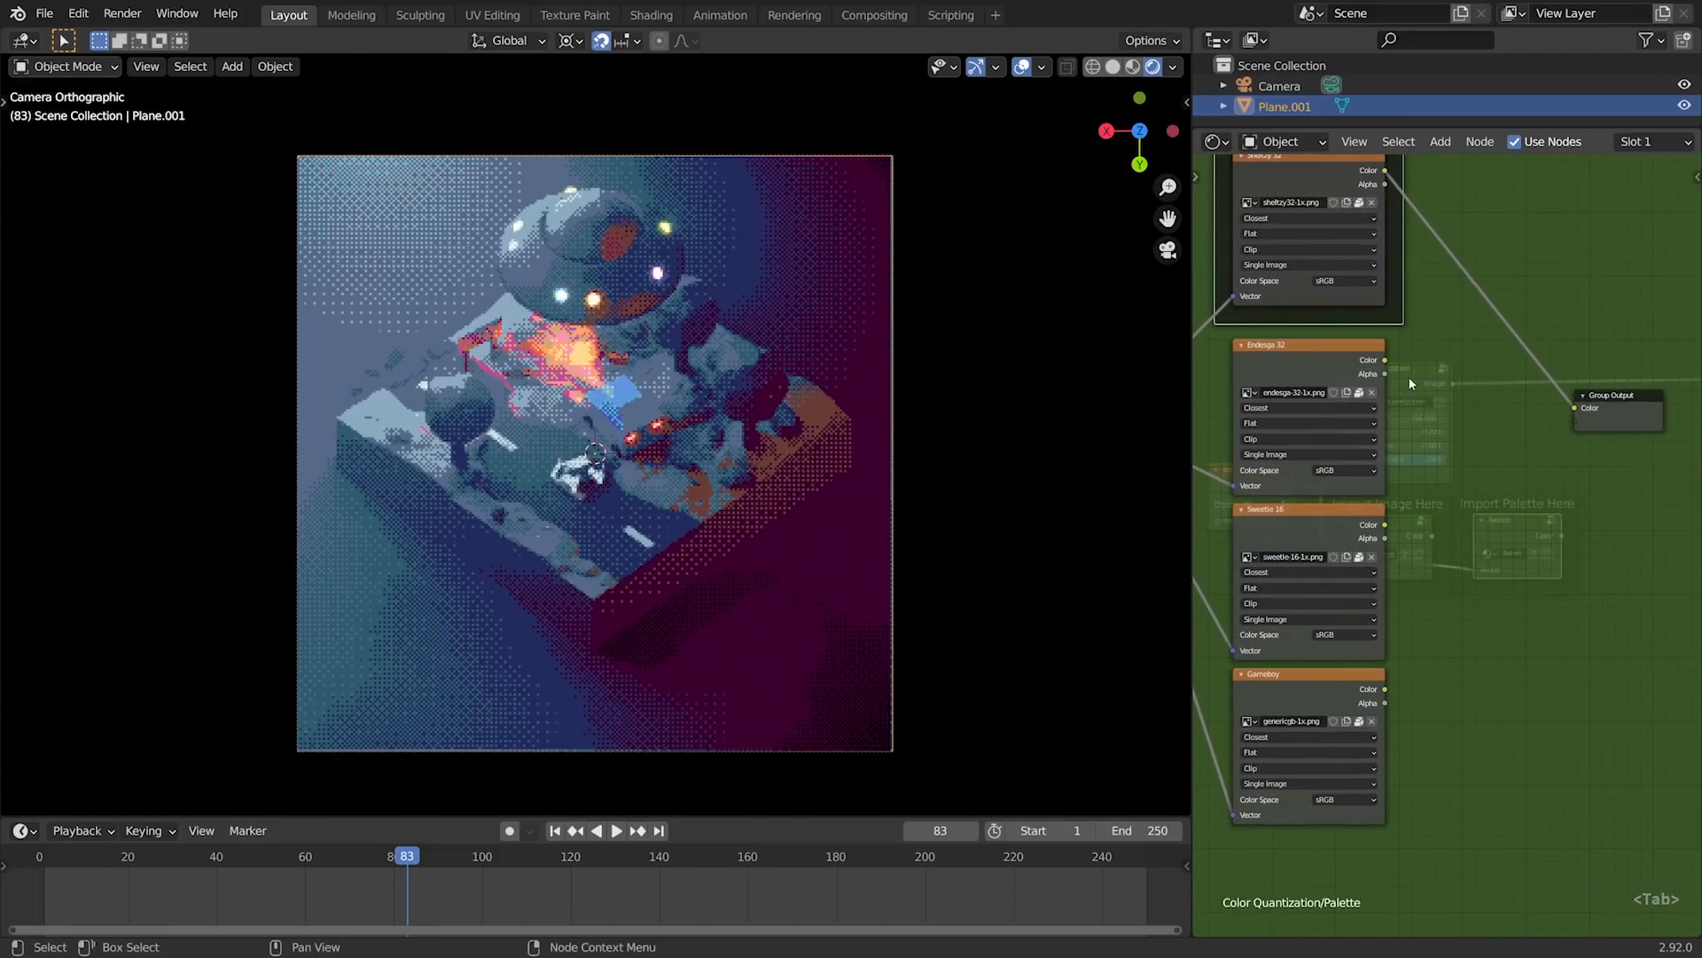
{"action": "left_click_drag", "start_coordinate": [1385, 362], "coordinate": [1573, 407]}
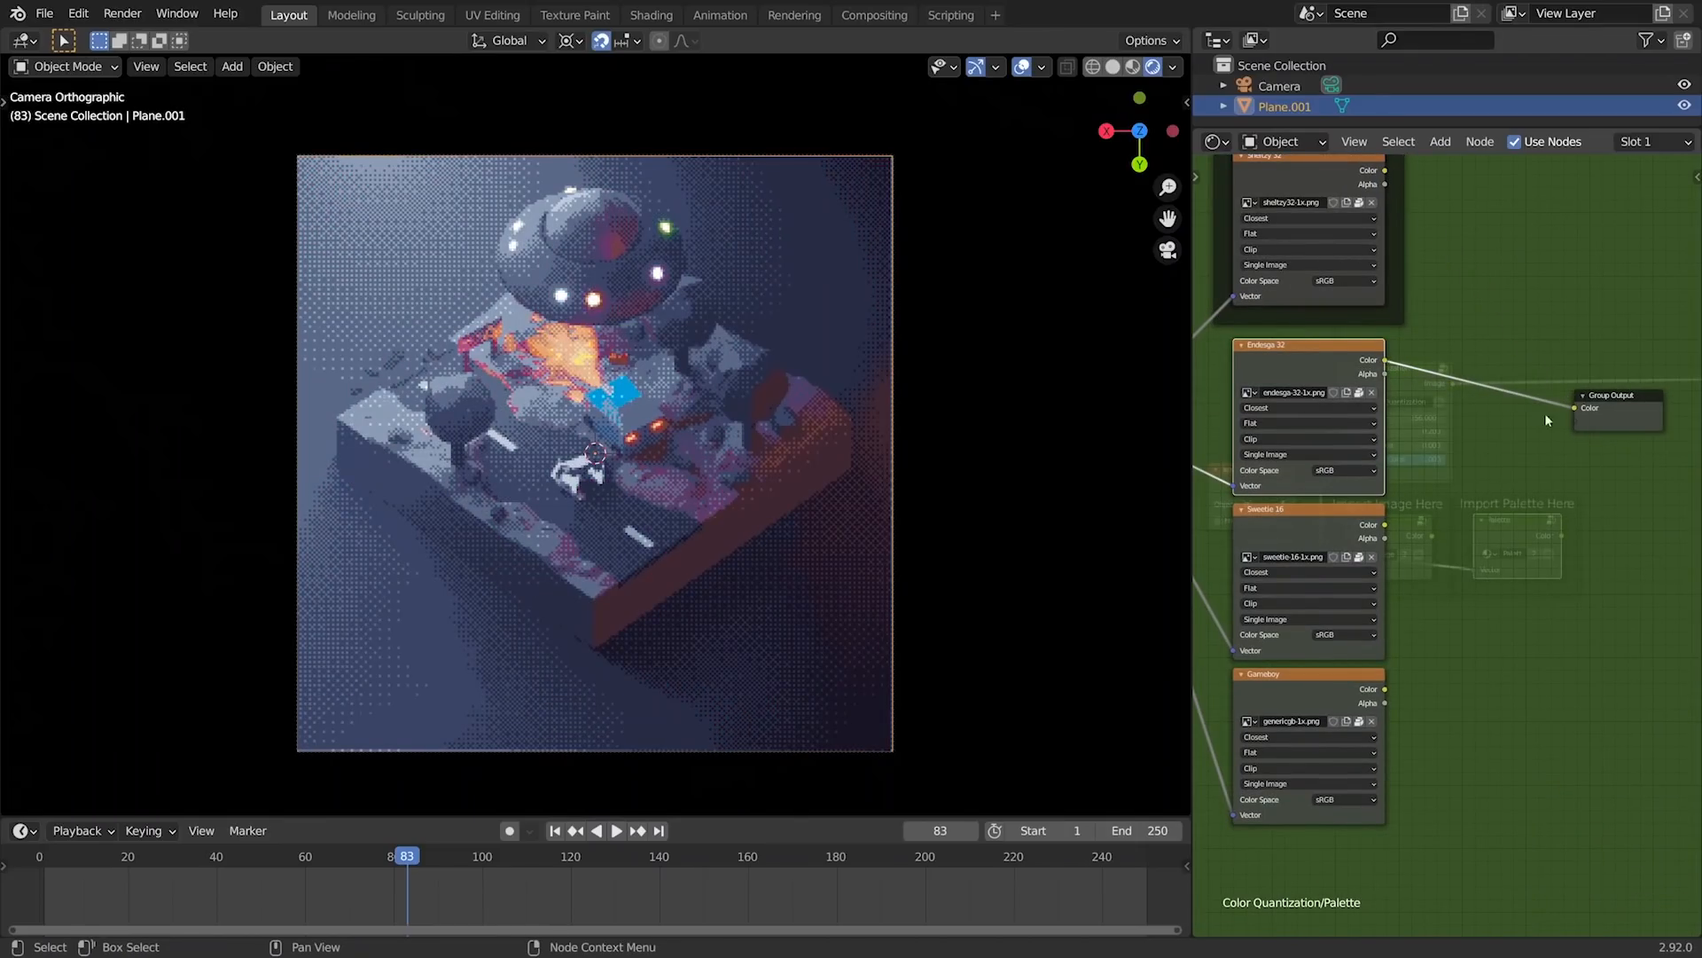
{"action": "left_click_drag", "start_coordinate": [1385, 525], "coordinate": [1577, 406]}
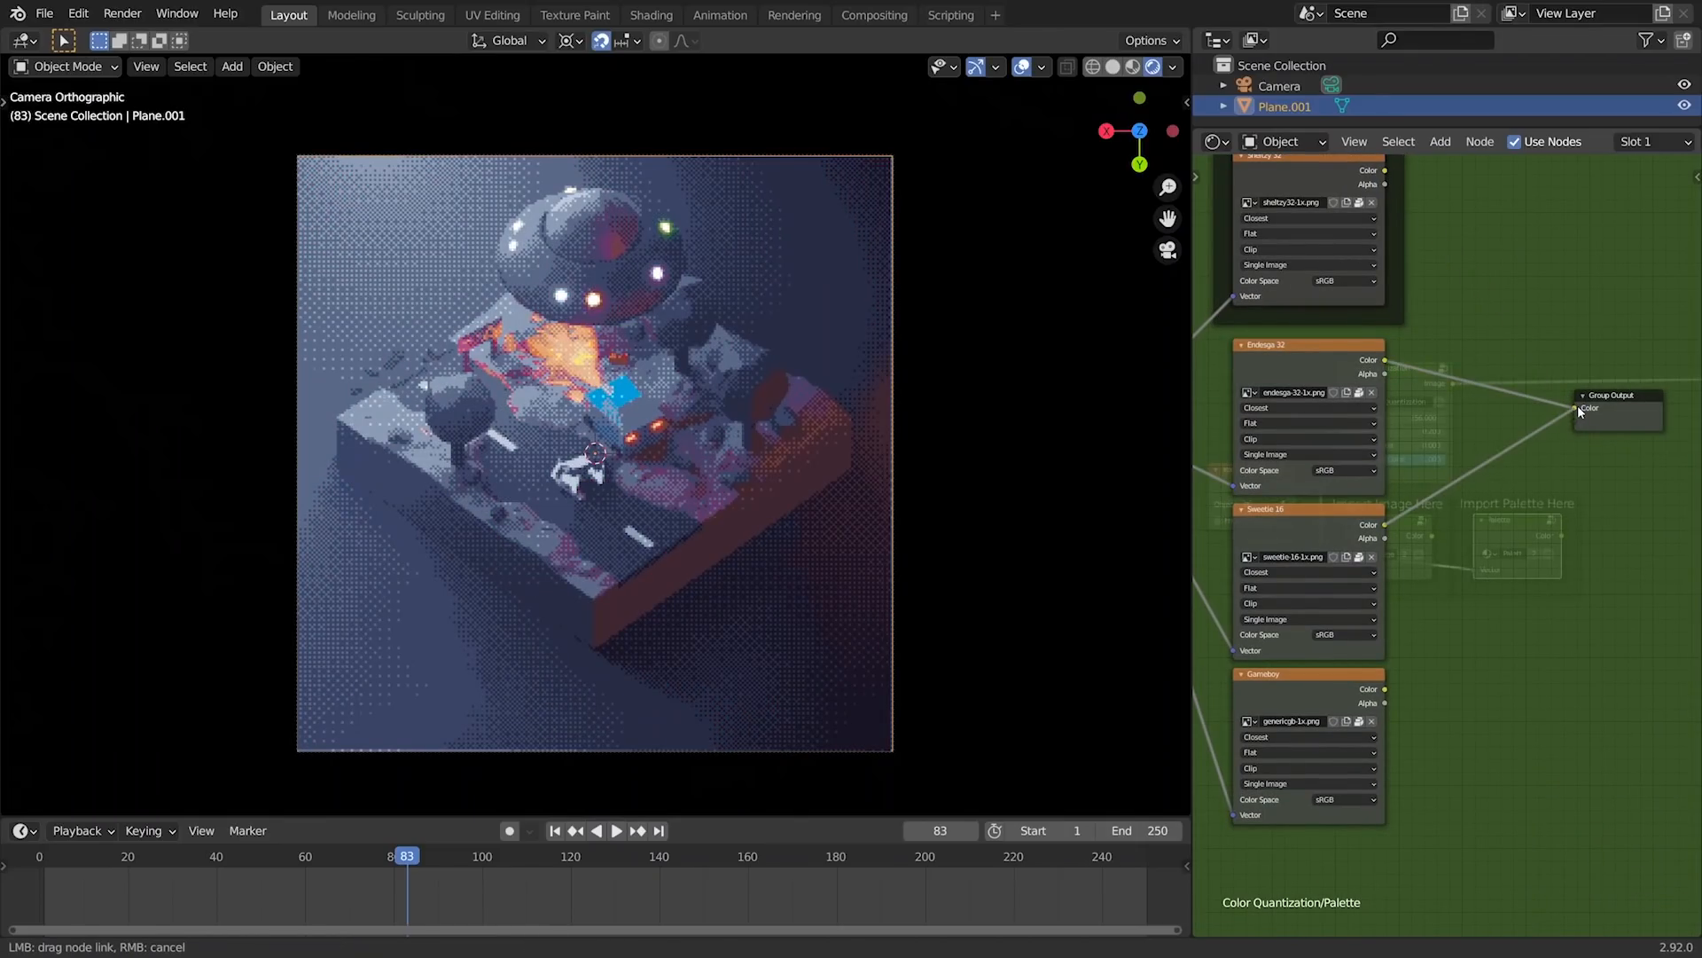
- Connect the Gameboy palette's color to the Group Output and play the animation to preview it
{"action": "left_click_drag", "start_coordinate": [1385, 689], "coordinate": [1576, 407]}
{"action": "key", "text": "shift+space"}
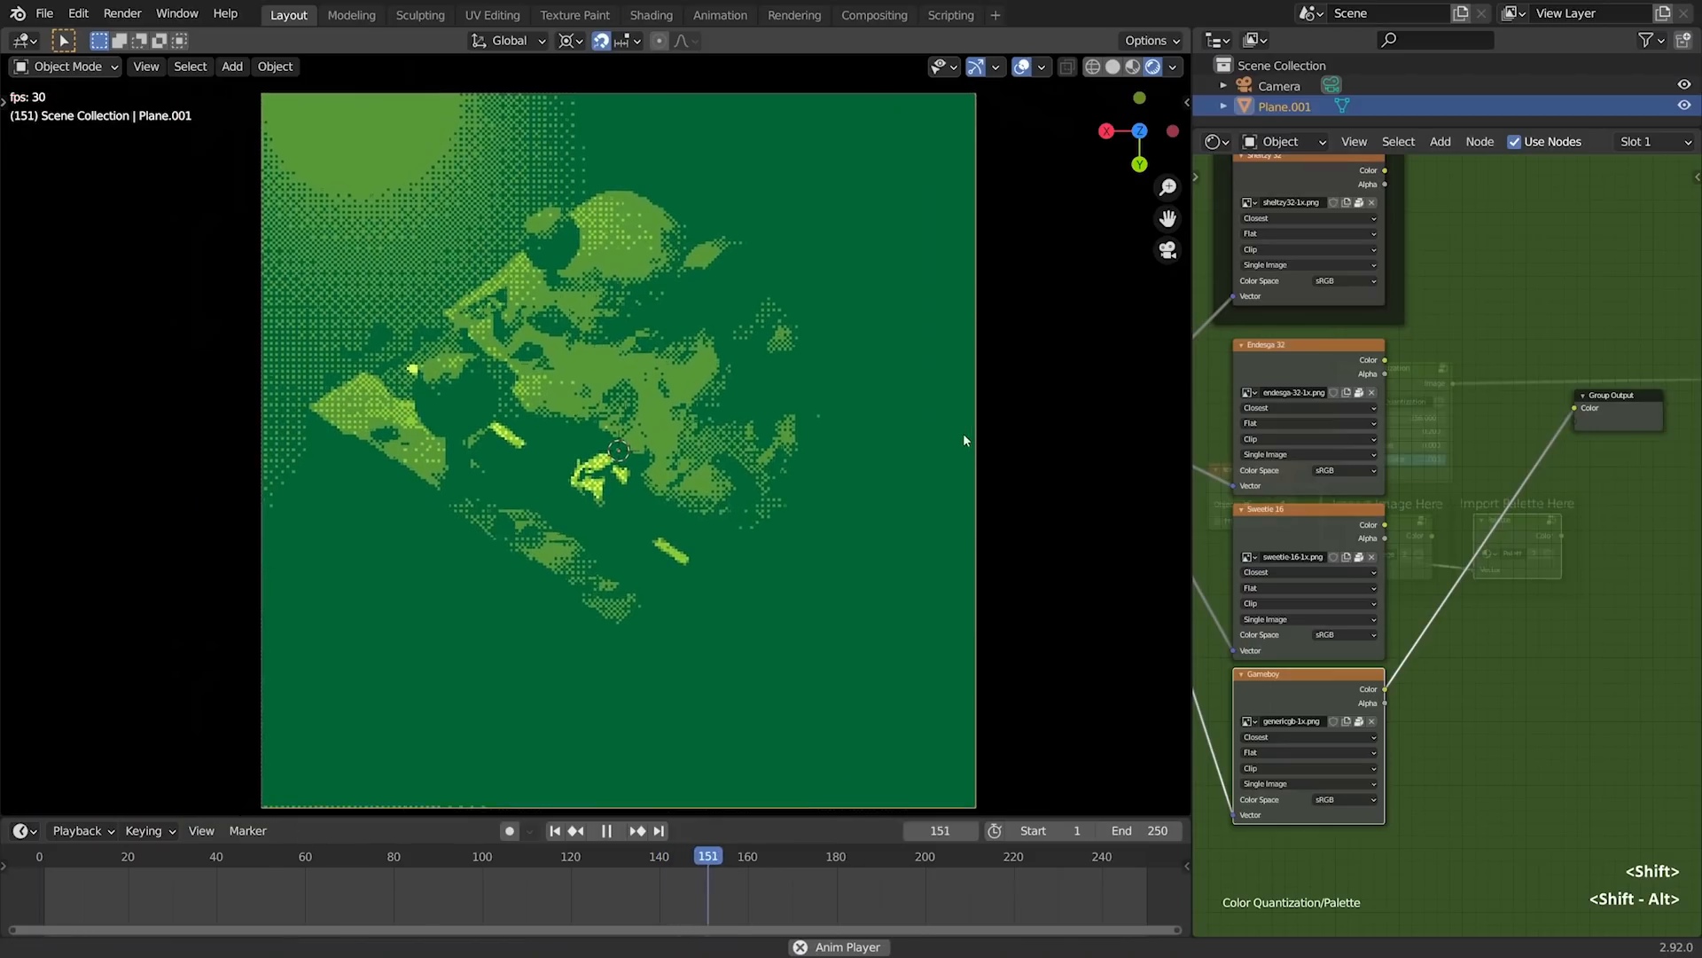
{"action": "key", "text": "shift+space"}
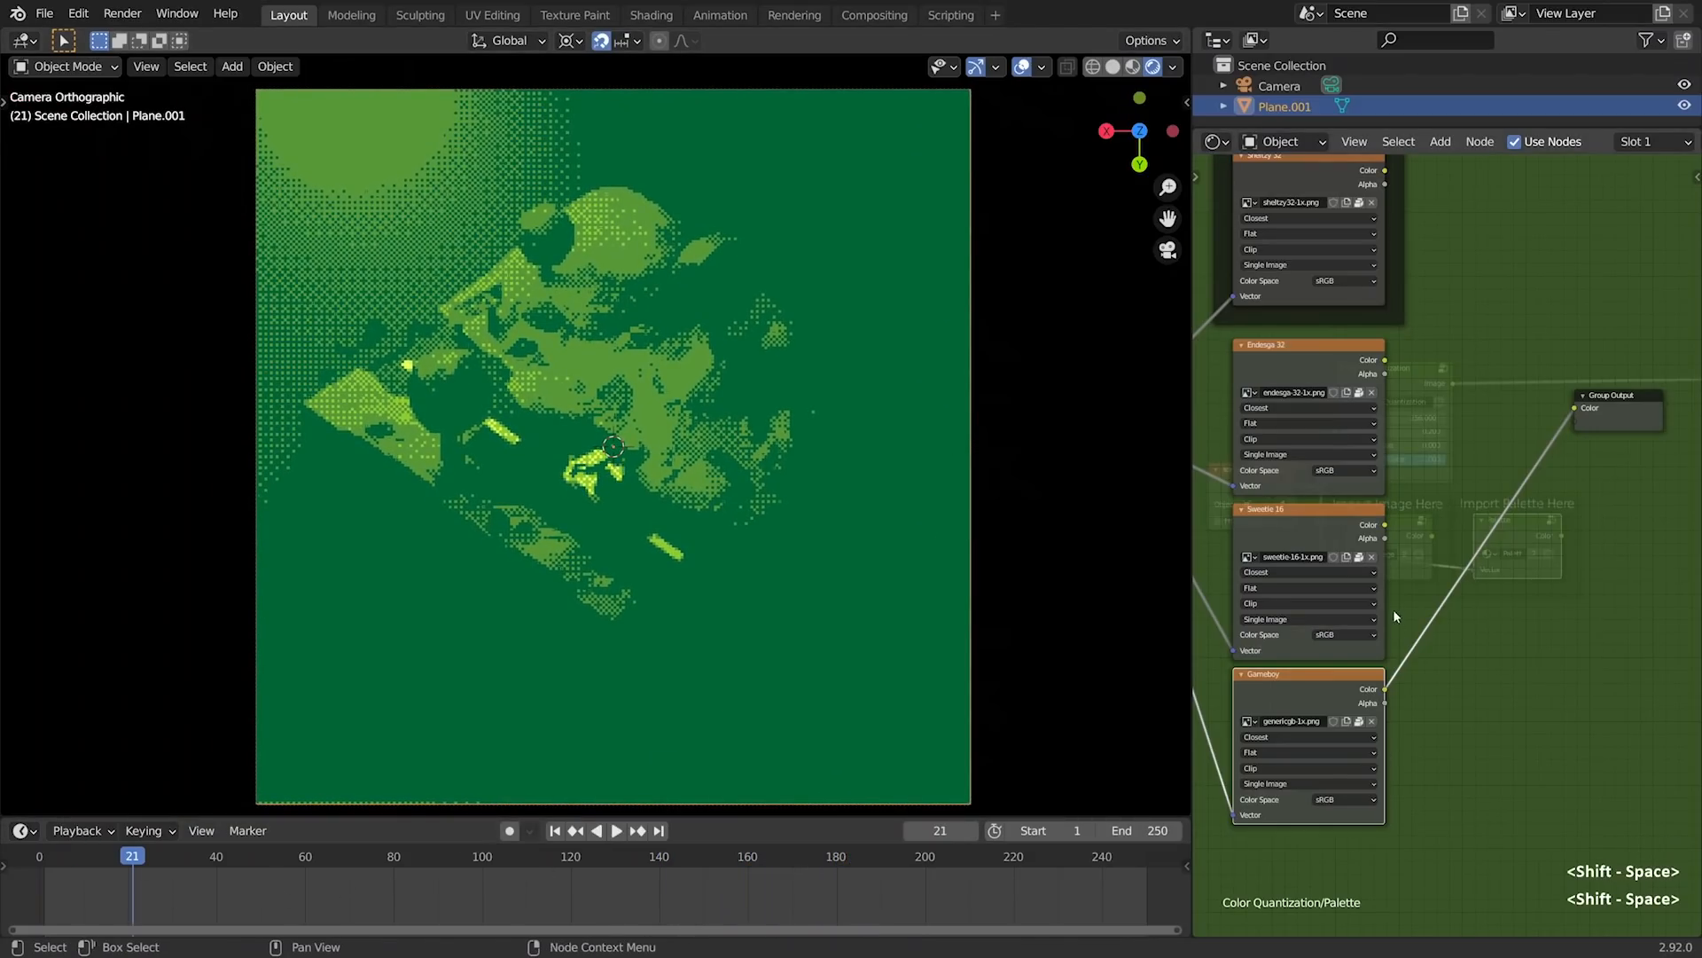
- Preview the animation with the Sweetie 16 palette connected to the Group Output, and switch the link to Endesga 32
{"action": "left_click_drag", "start_coordinate": [1385, 524], "coordinate": [1429, 492]}
{"action": "left_click_drag", "start_coordinate": [1583, 405], "coordinate": [1583, 408]}
{"action": "key", "text": "shift+space"}
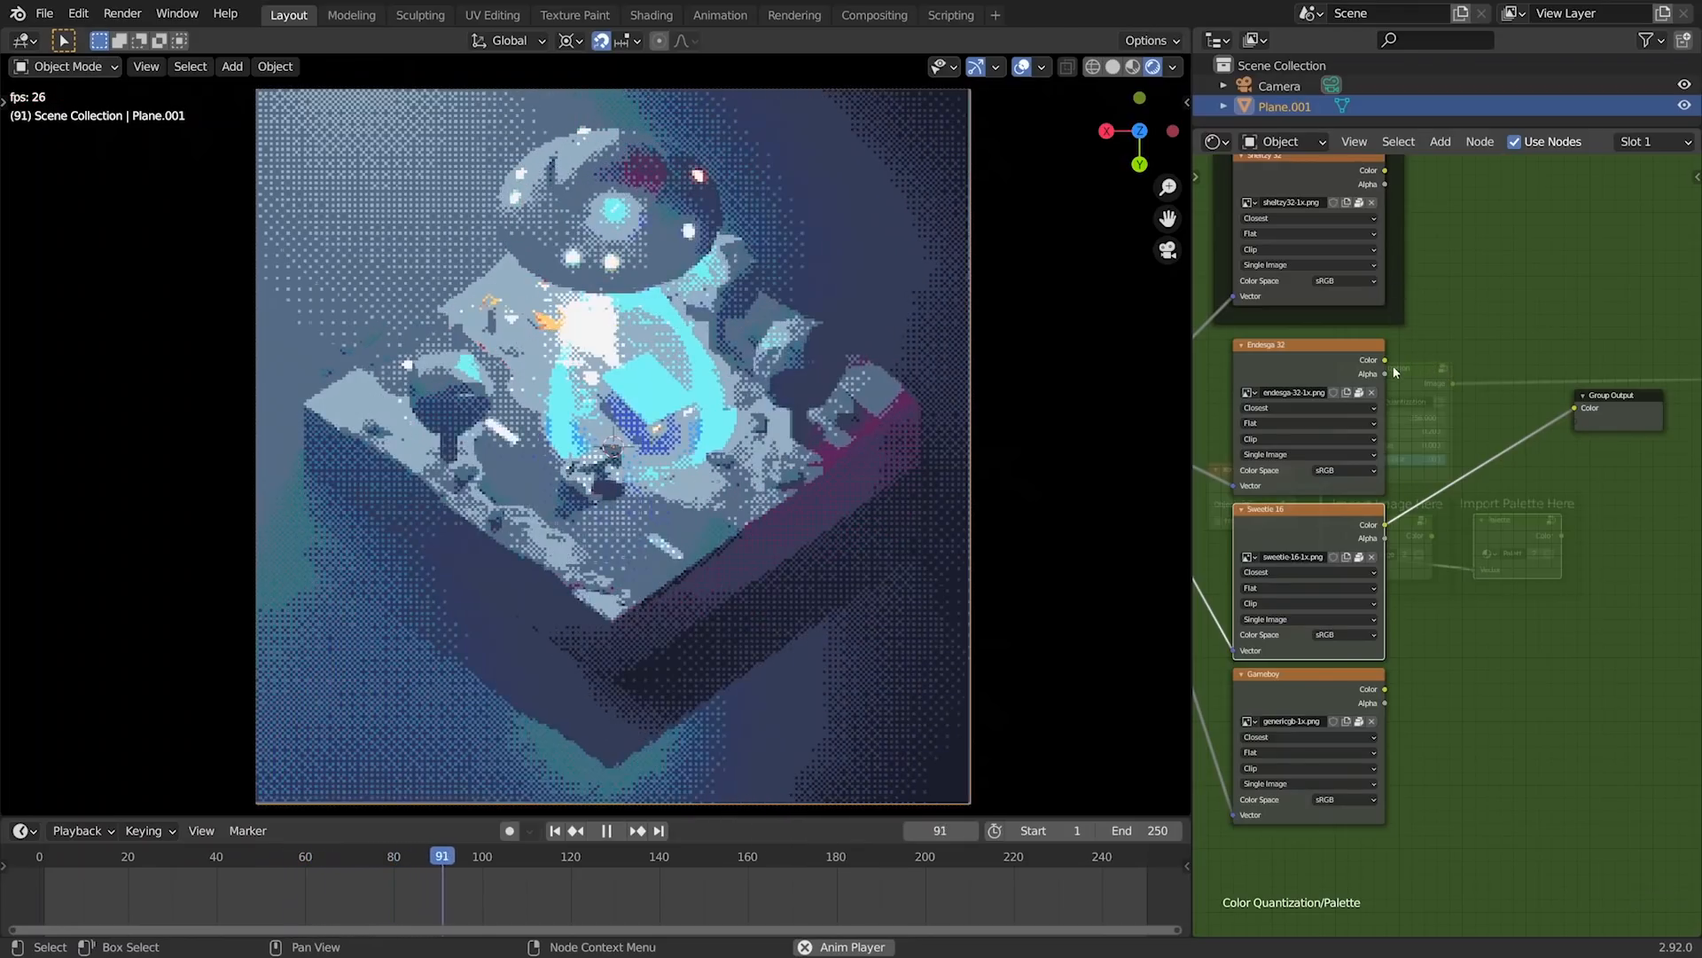
{"action": "left_click_drag", "start_coordinate": [1386, 363], "coordinate": [1404, 371]}
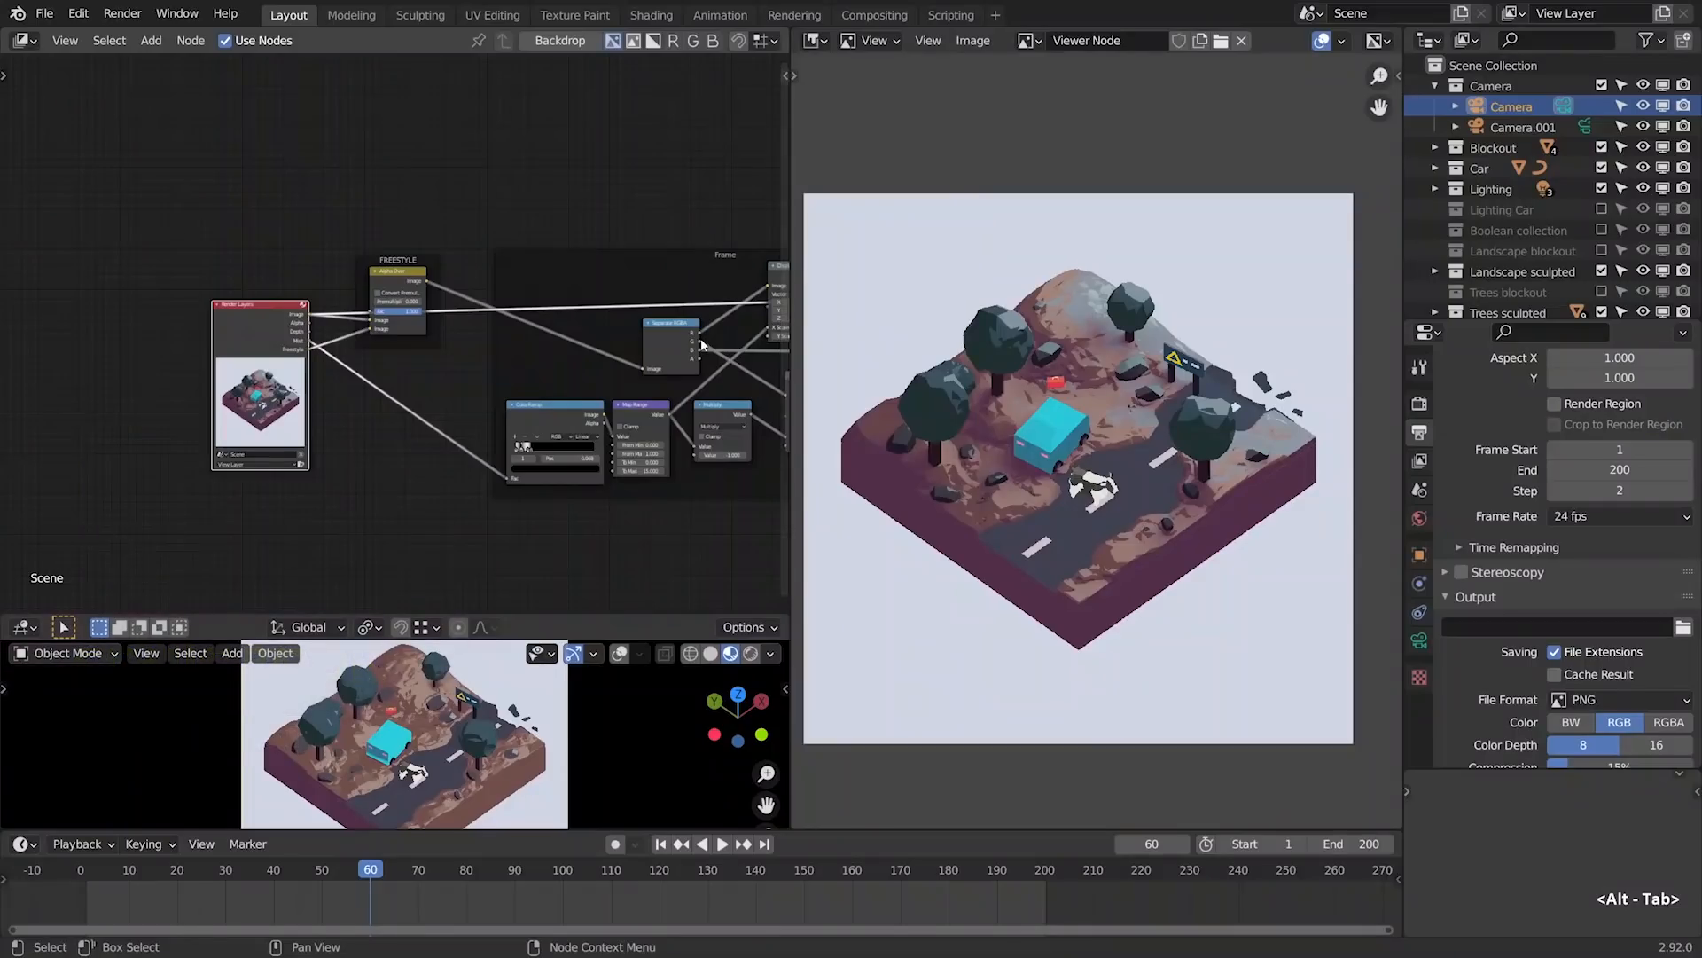
- Preview the Freestyle Alpha Over and Combine RGBA outputs in the Viewer, and move the lower Displace node slightly toward Multiply
{"action": "scroll", "coordinate": [401, 290], "scroll_direction": "up", "scroll_amount": 6}
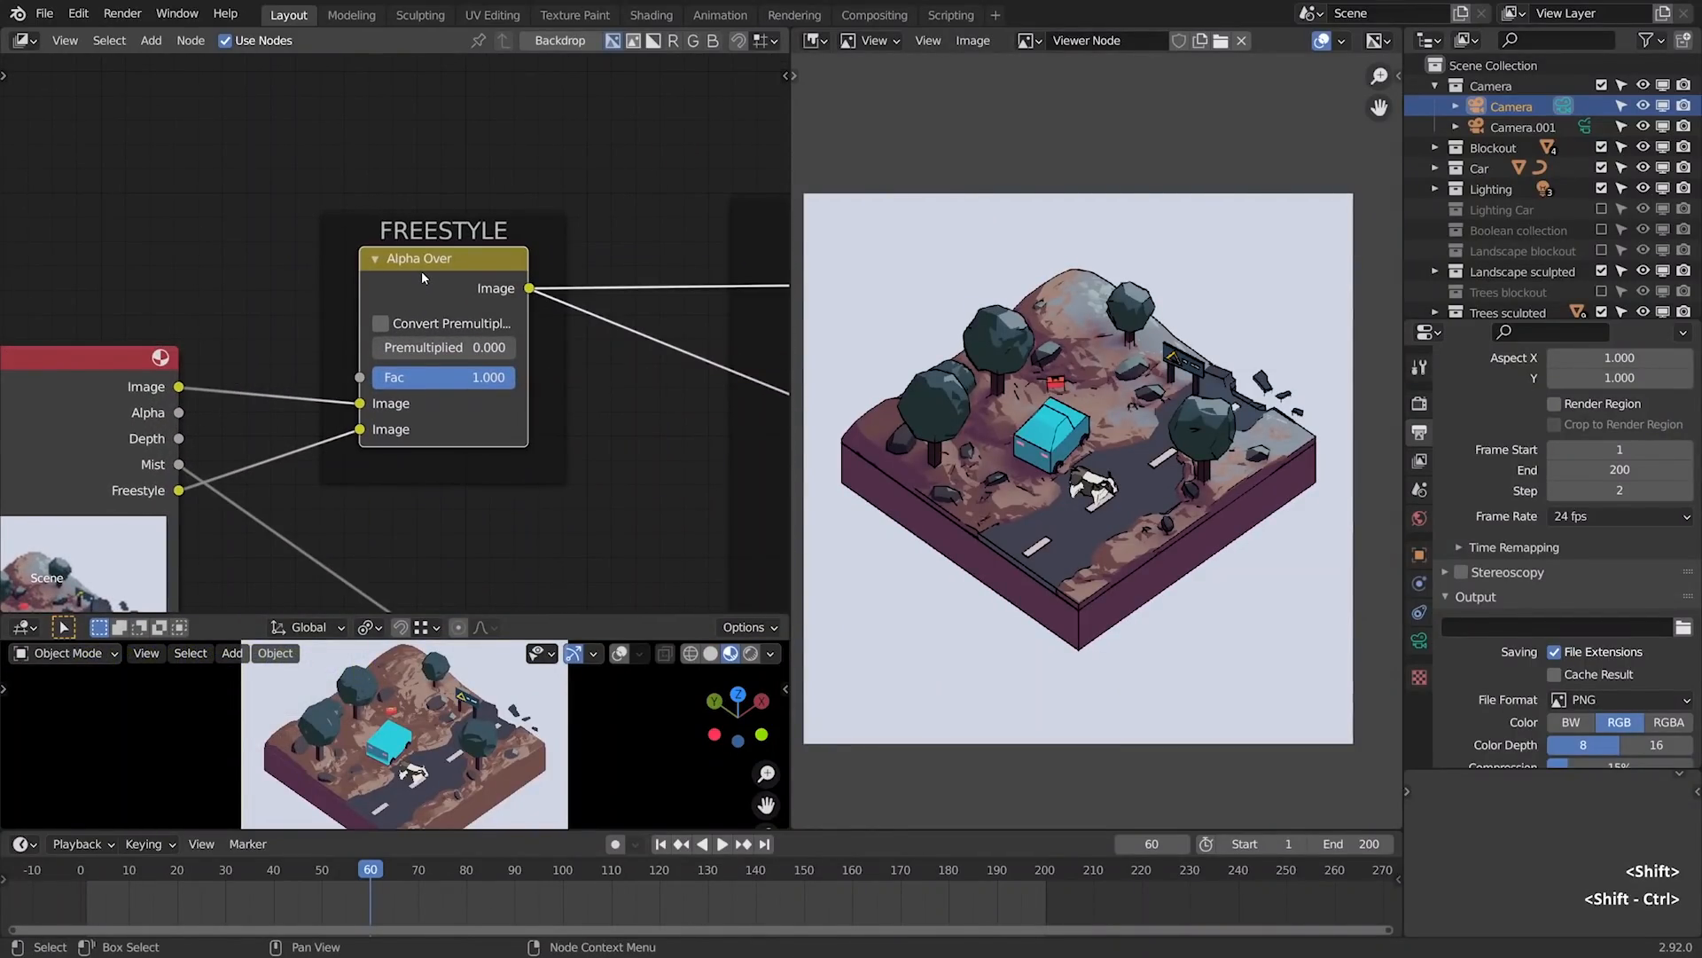
{"action": "middle_click_drag", "start_coordinate": [665, 385], "coordinate": [238, 377]}
{"action": "key", "text": "Home"}
{"action": "left_click", "coordinate": [695, 253], "text": "ctrl+shift"}
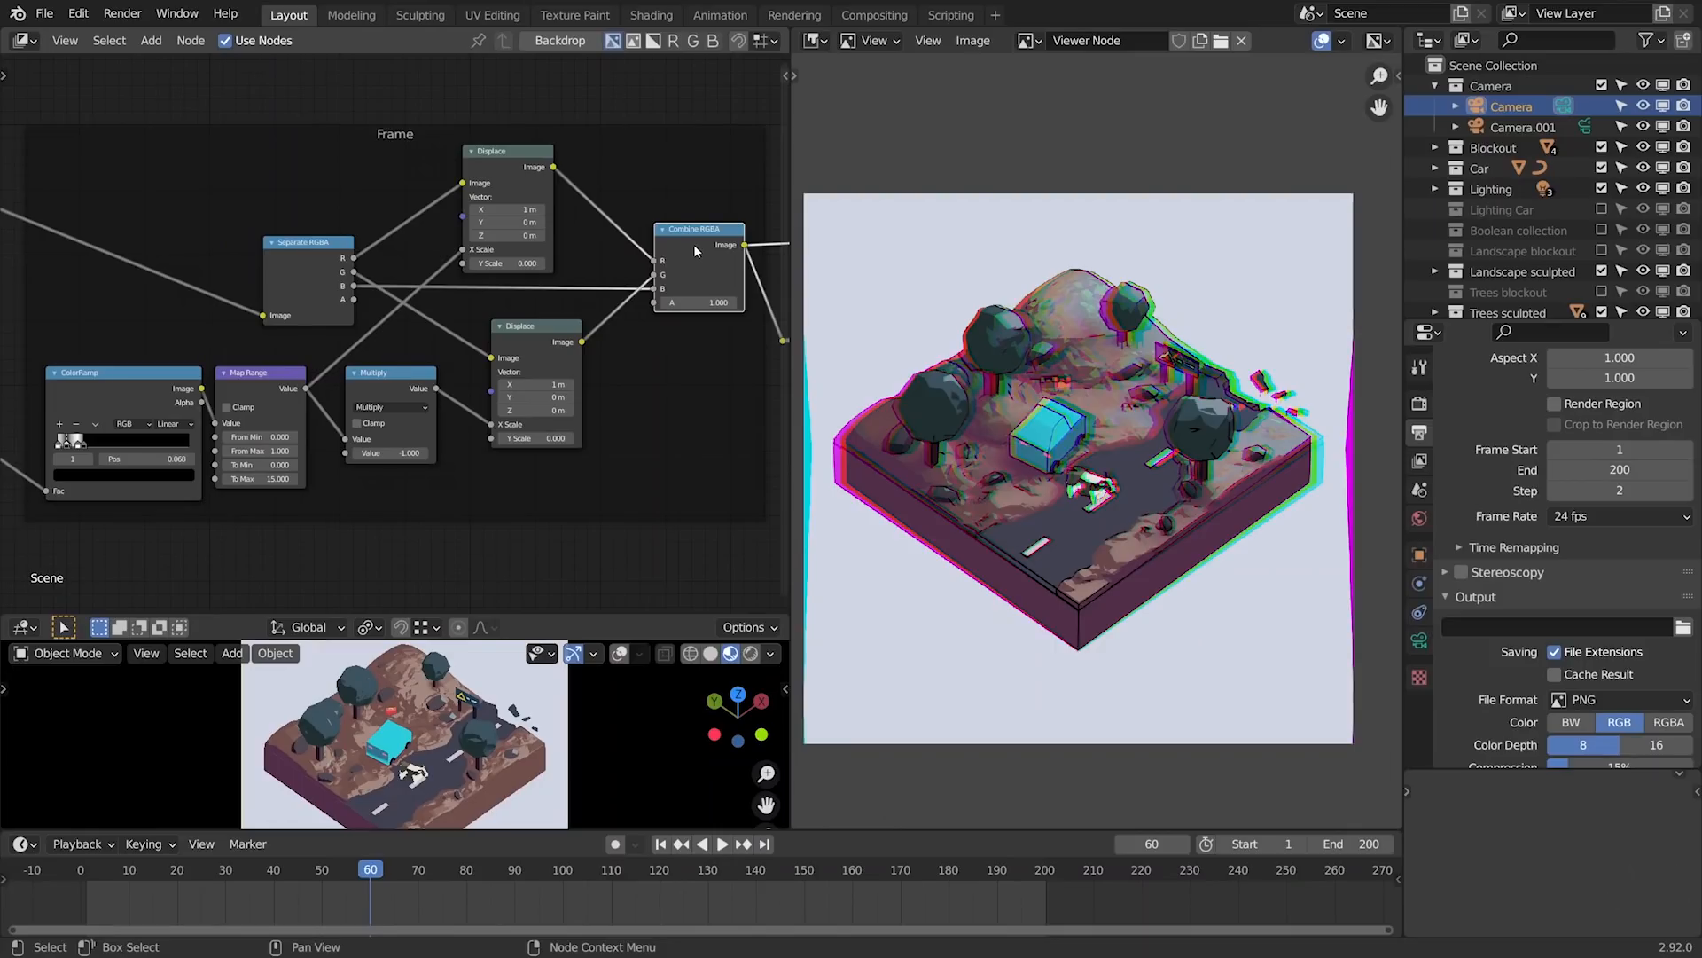
{"action": "left_click_drag", "start_coordinate": [536, 330], "coordinate": [510, 324]}
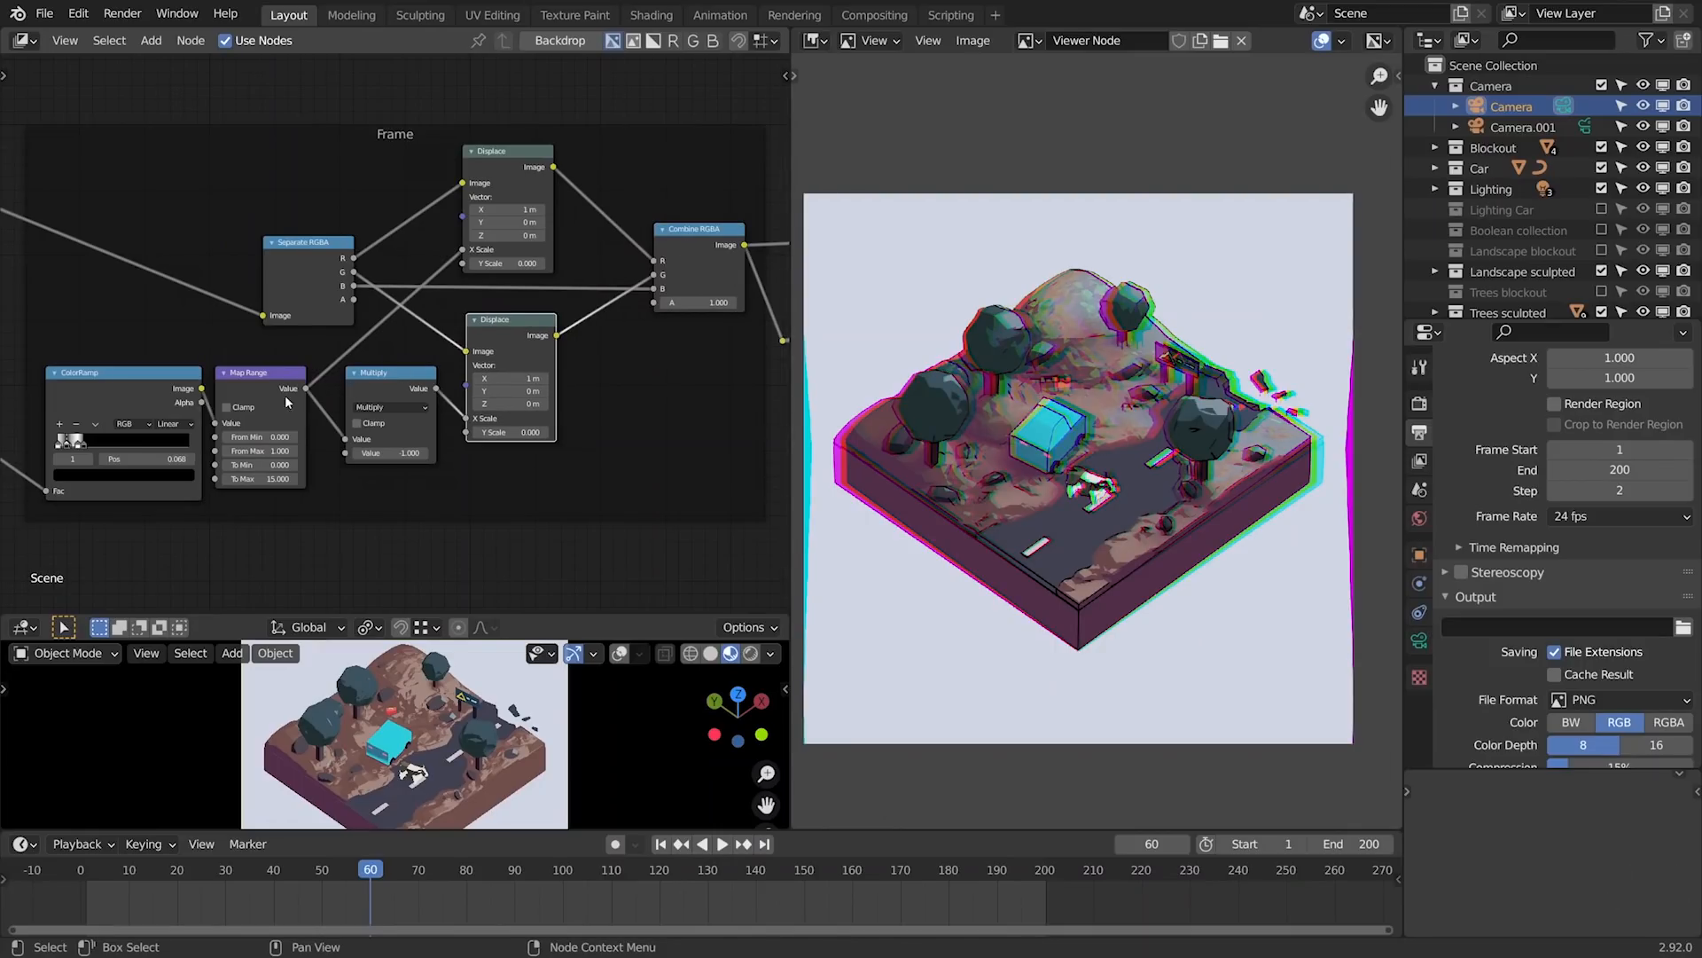
- Trace the Mist pass from Render Layers to the ColorRamp that controls the color splitting, and preview it in the Viewer
{"action": "middle_click_drag", "start_coordinate": [83, 425], "coordinate": [580, 436]}
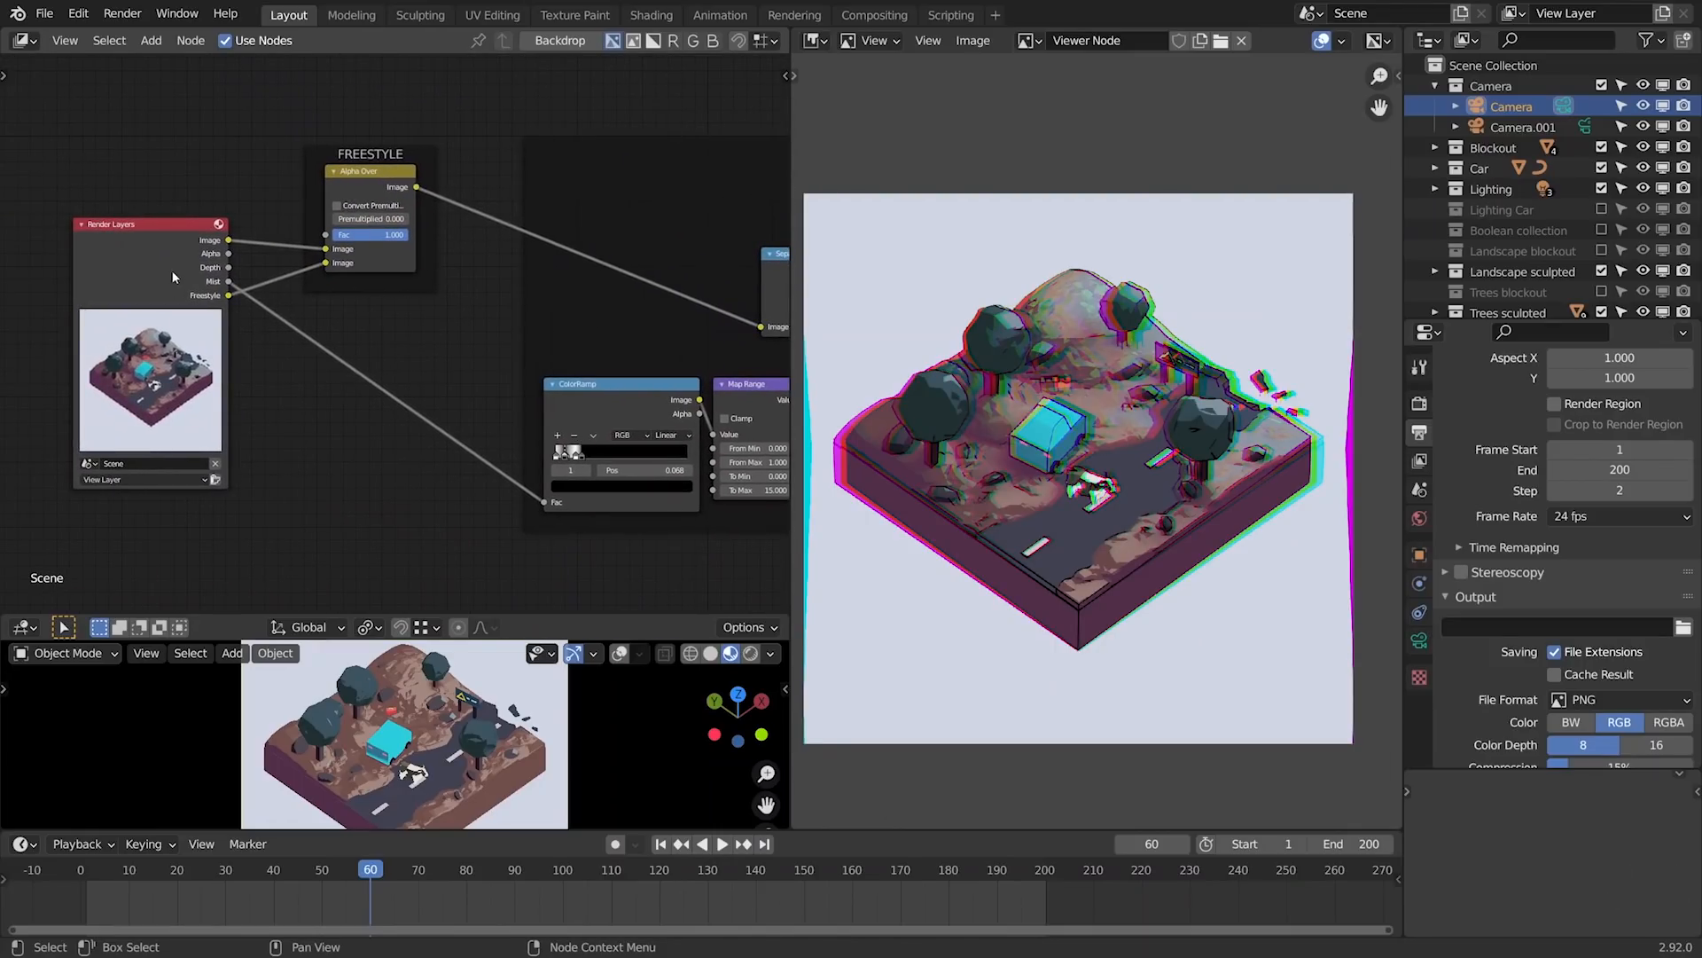
{"action": "scroll", "coordinate": [210, 285], "scroll_direction": "up", "scroll_amount": 1}
{"action": "scroll", "coordinate": [213, 283], "scroll_direction": "up", "scroll_amount": 5}
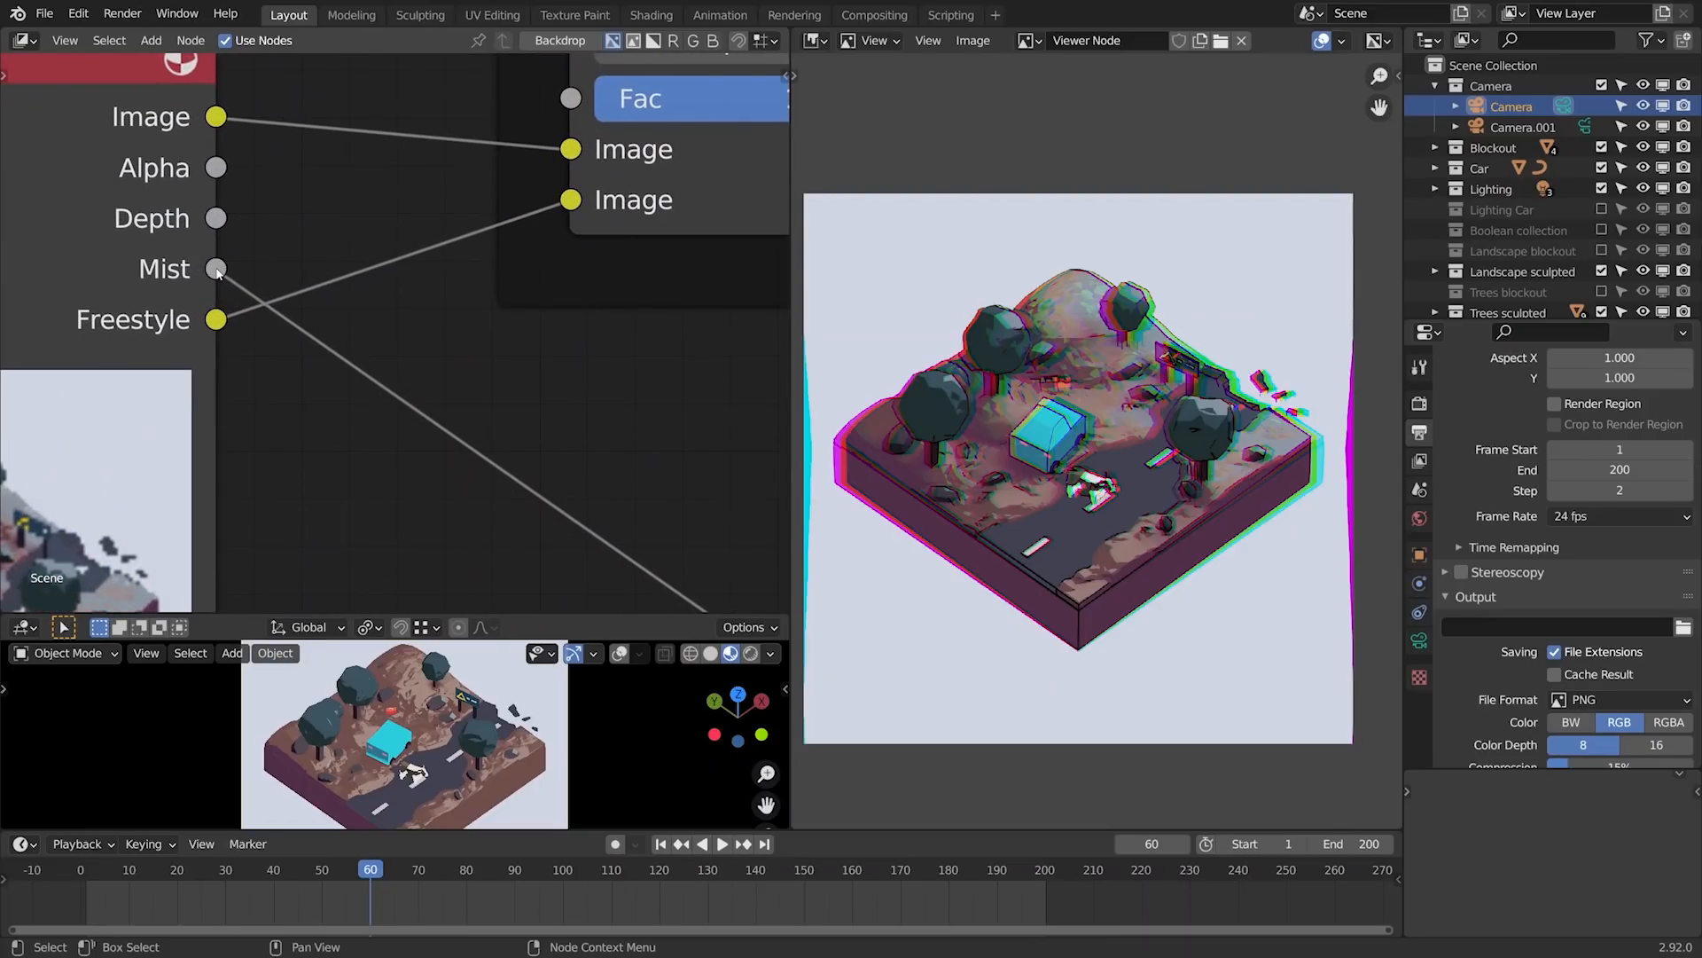
{"action": "middle_click_drag", "start_coordinate": [717, 549], "coordinate": [203, 237]}
{"action": "middle_click_drag", "start_coordinate": [656, 426], "coordinate": [284, 346]}
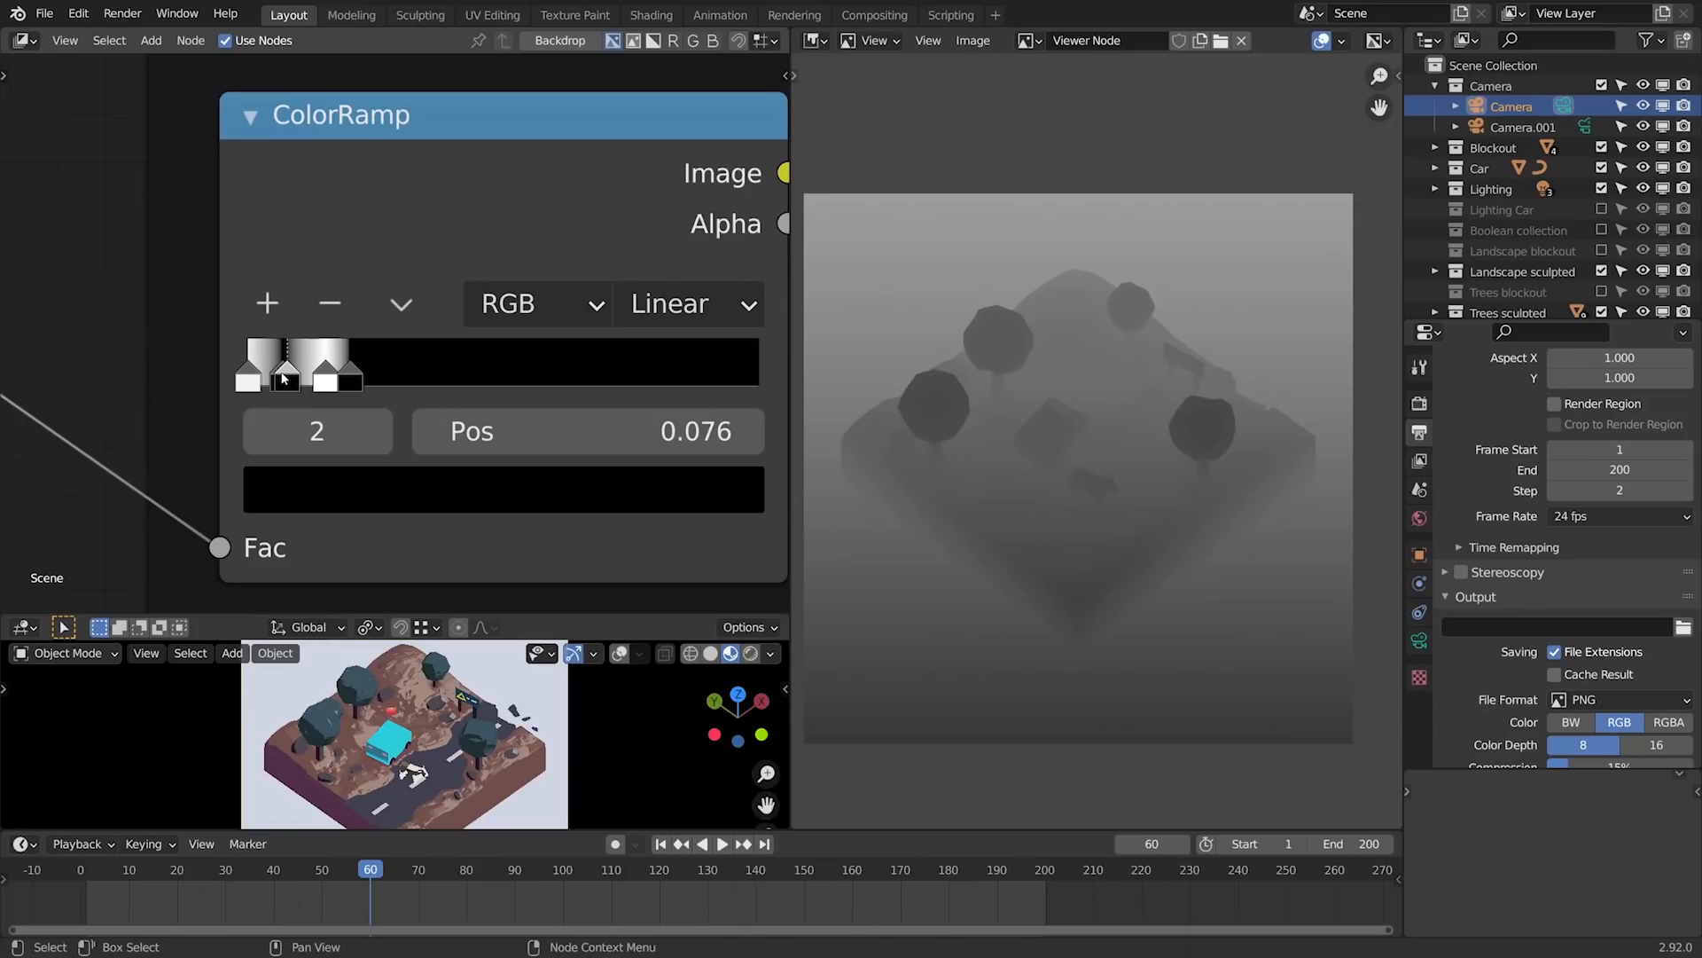
- Try shifting the Mist ColorRamp's stops along the gradient, with stop 2 at position 0.112, and undo each shift
{"action": "left_click_drag", "start_coordinate": [284, 378], "coordinate": [322, 365]}
{"action": "key", "text": "ctrl+z"}
{"action": "key", "text": "ctrl+z"}
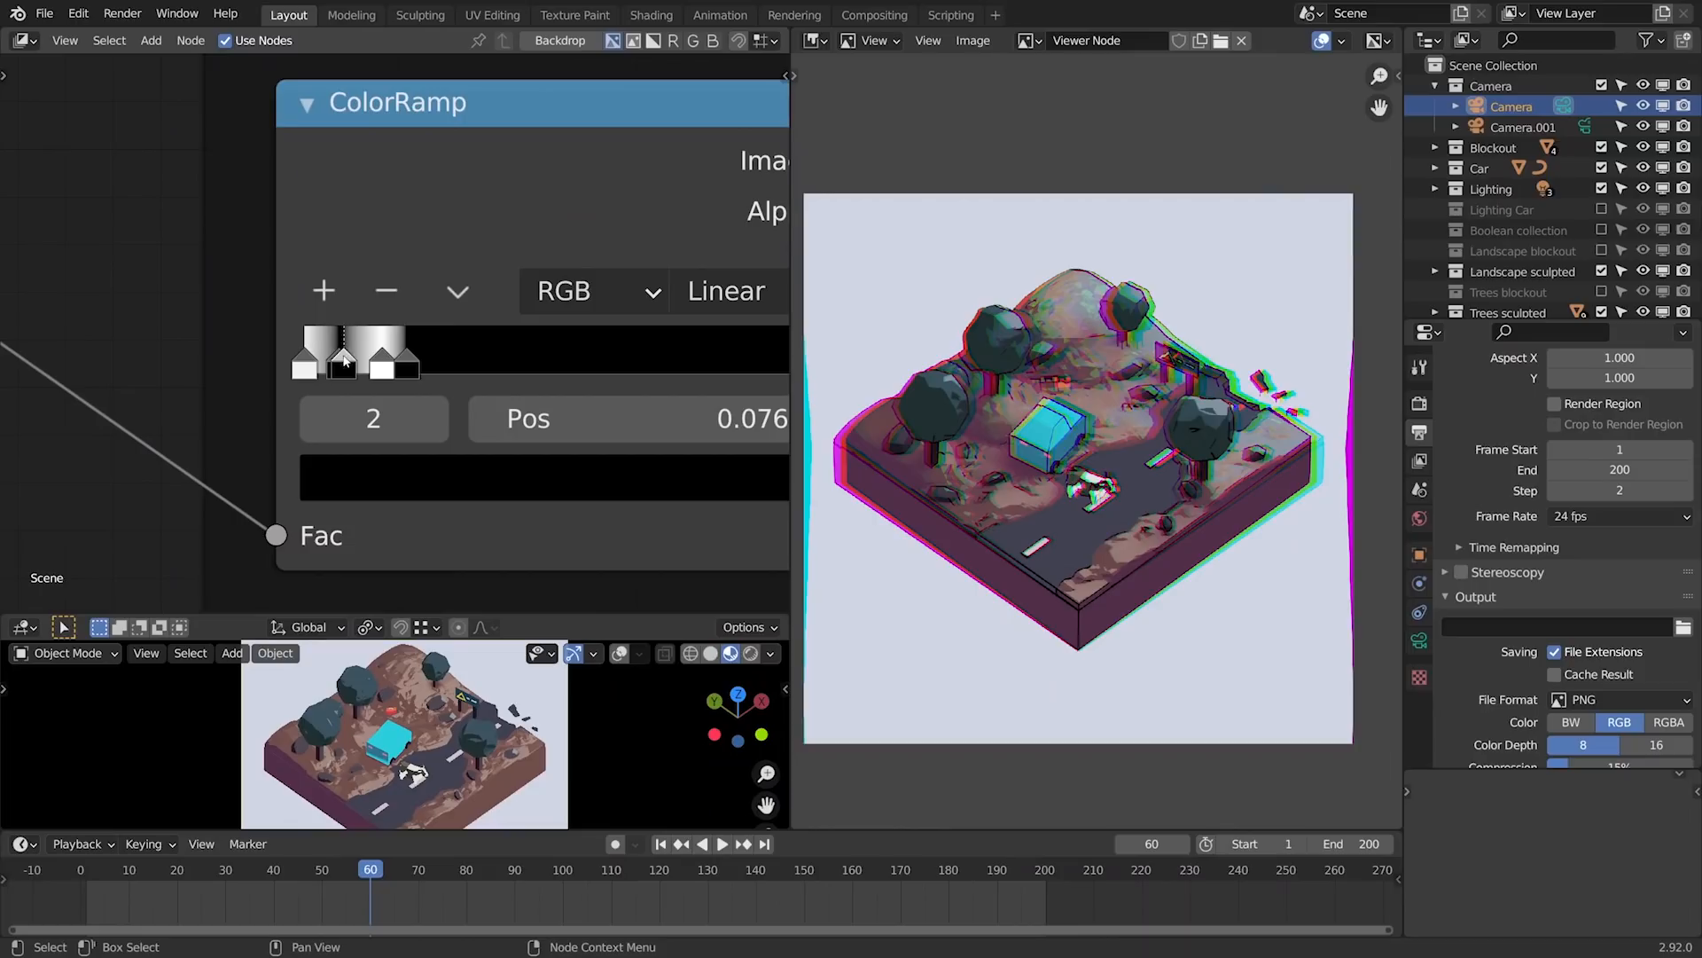
{"action": "left_click_drag", "start_coordinate": [345, 354], "coordinate": [367, 347]}
{"action": "key", "text": "ctrl+z"}
{"action": "left_click_drag", "start_coordinate": [360, 344], "coordinate": [370, 347]}
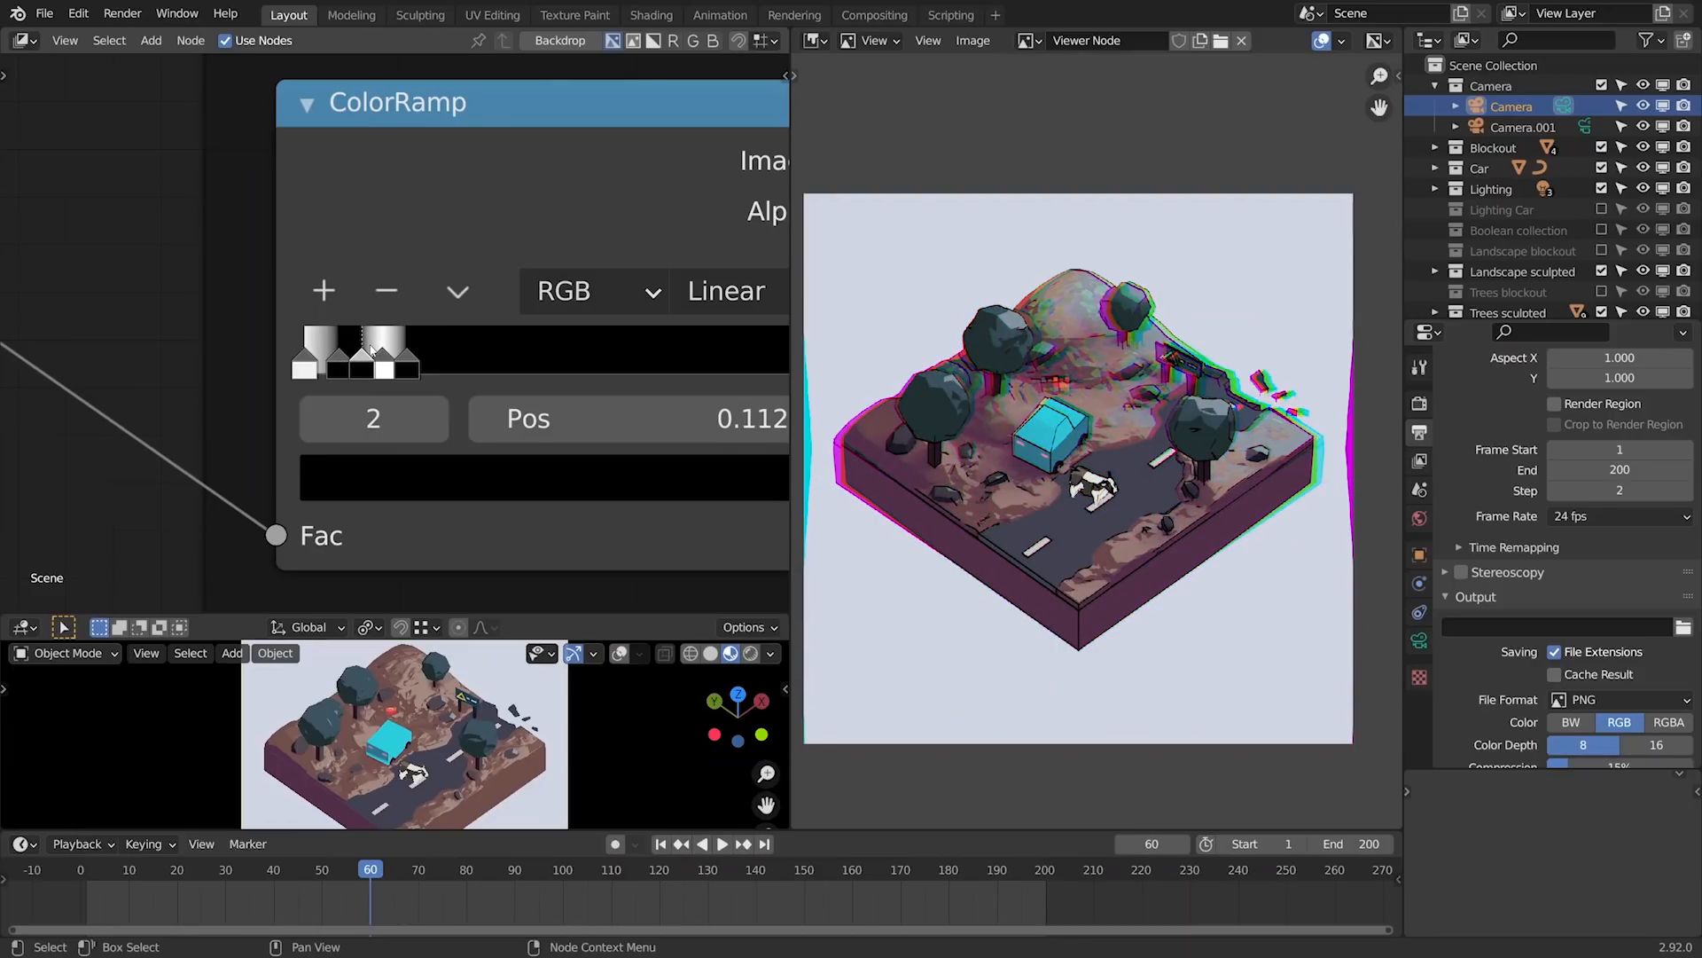
{"action": "key", "text": "ctrl+z"}
- Preview the output of the Multiply node in the Halftone frame in the Viewer
{"action": "scroll", "coordinate": [372, 349], "scroll_direction": "down", "scroll_amount": 6}
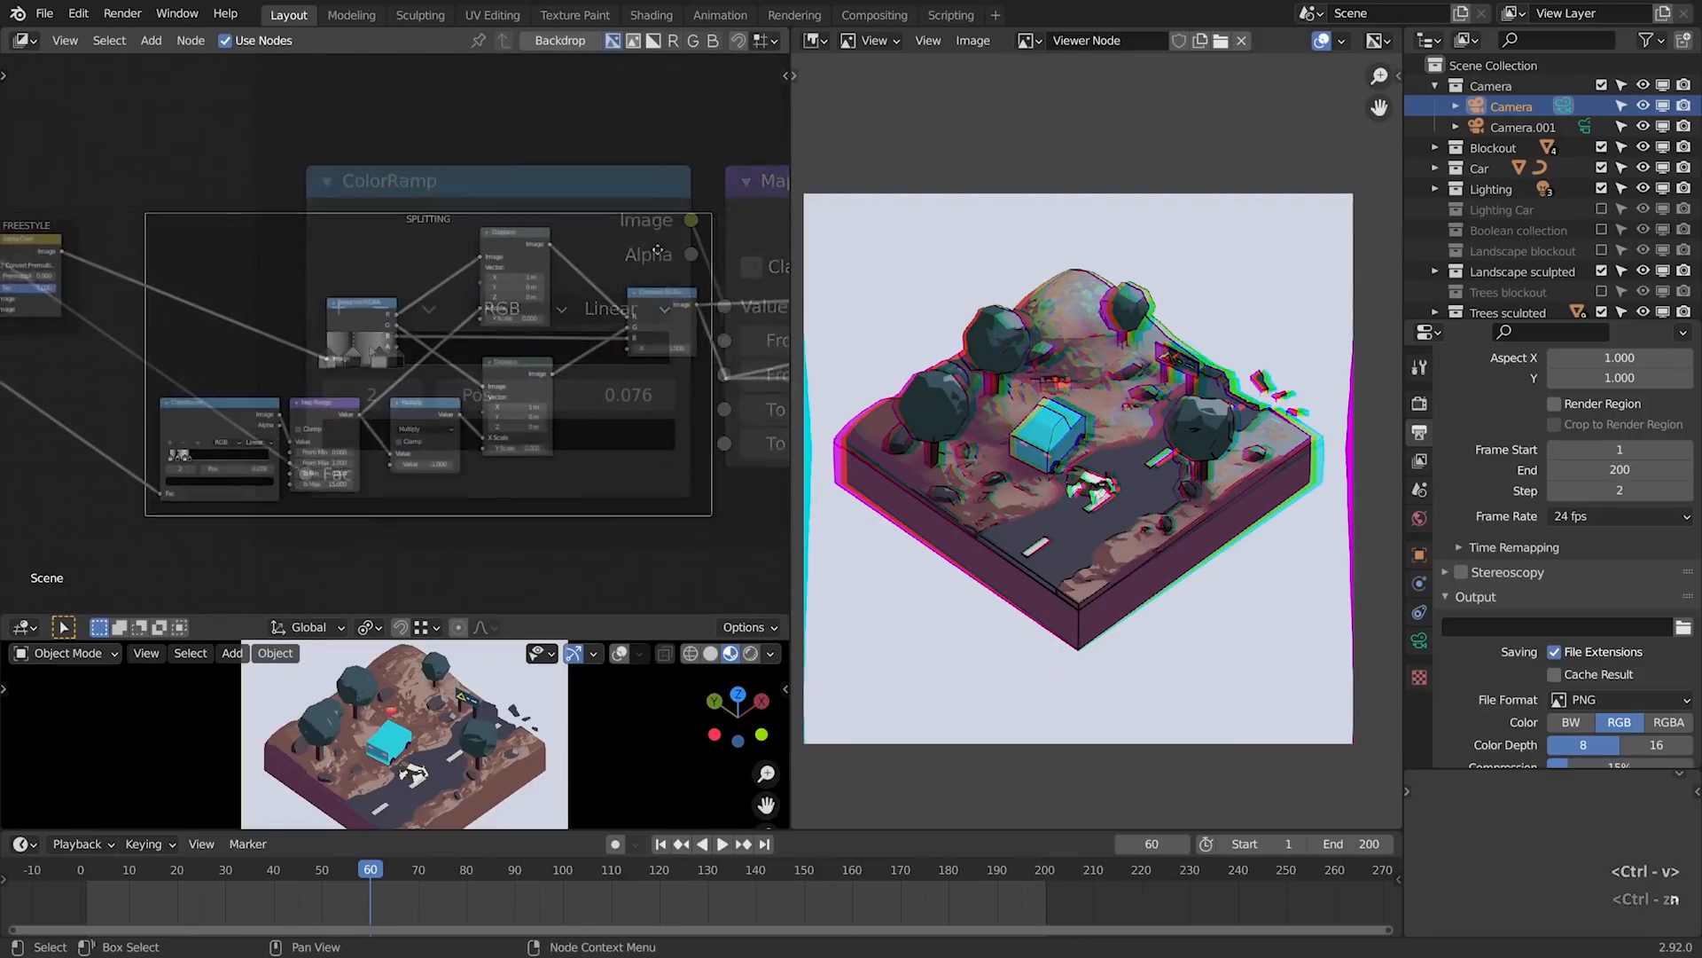
{"action": "middle_click_drag", "start_coordinate": [654, 243], "coordinate": [225, 209]}
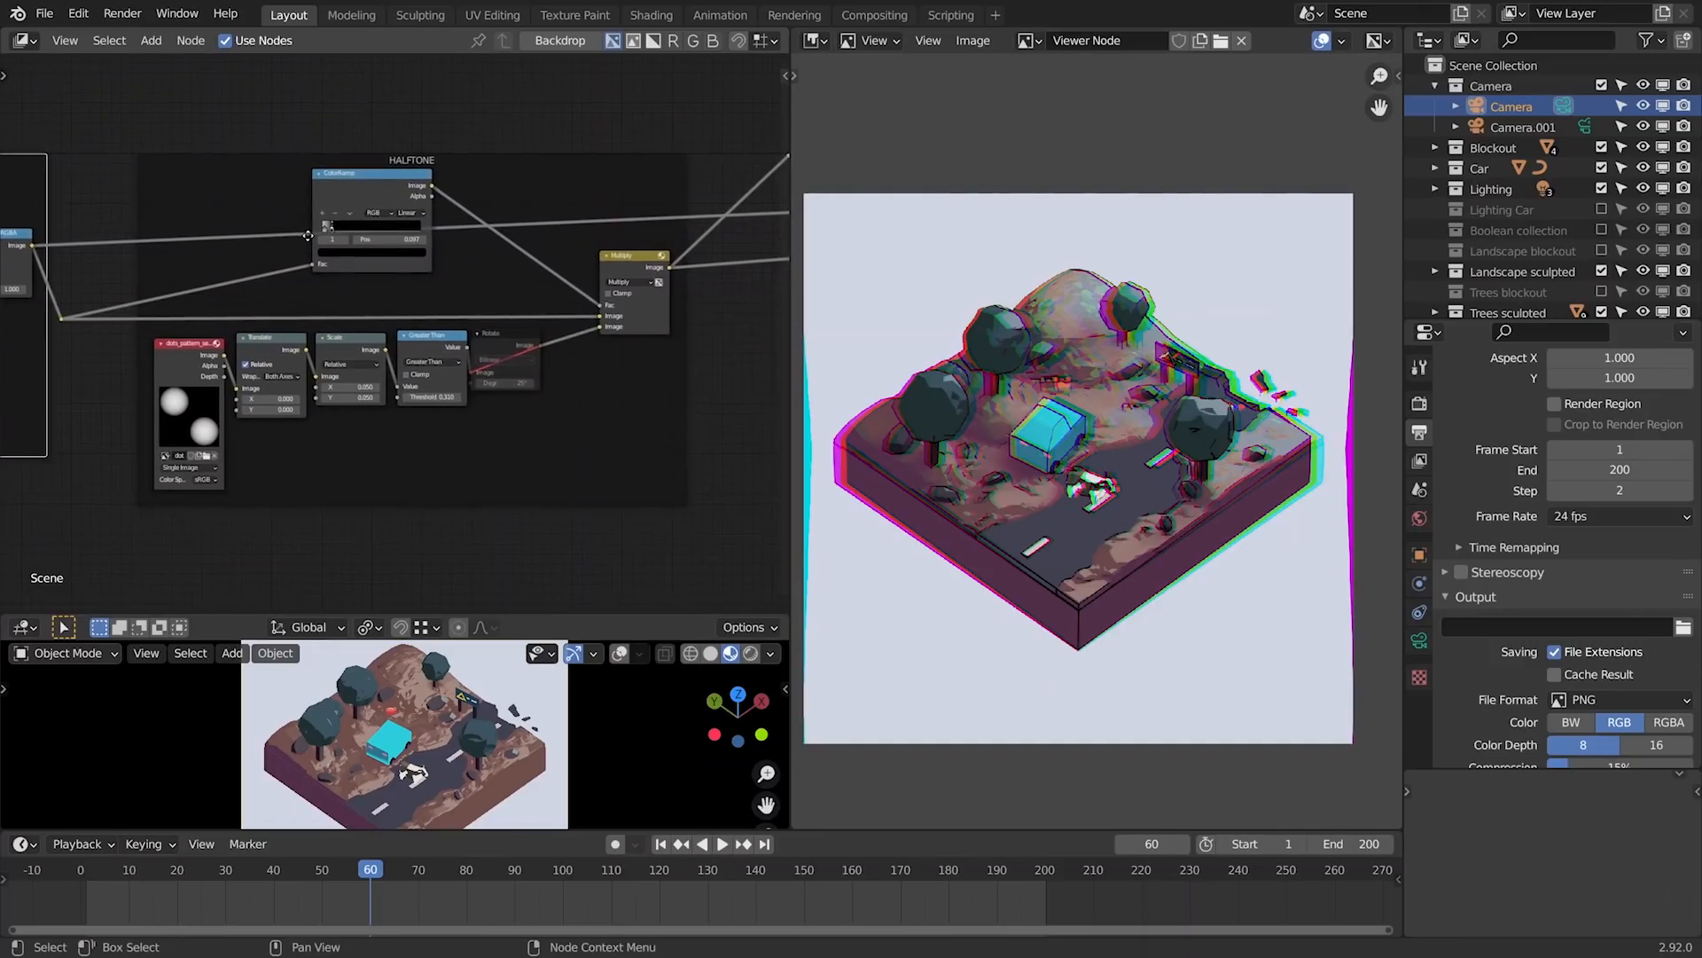
{"action": "scroll", "coordinate": [372, 253], "scroll_direction": "up", "scroll_amount": 2}
{"action": "left_click", "coordinate": [682, 260], "text": "ctrl+shift"}
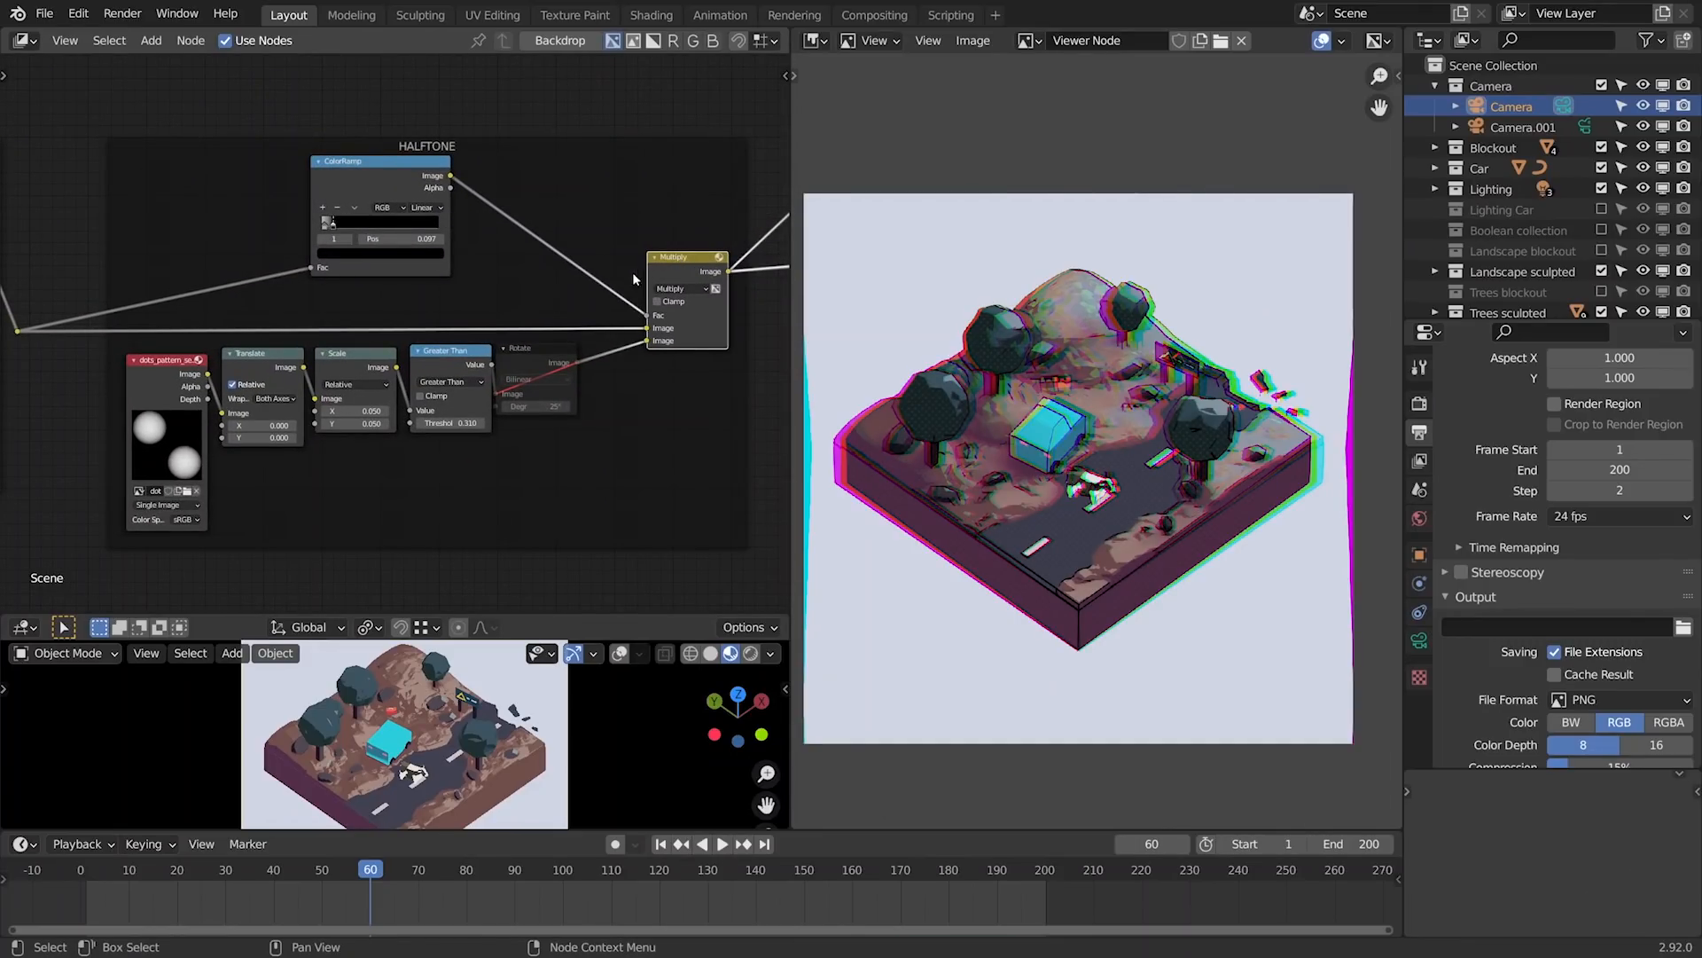
- Try raising the Halftone ColorRamp's stop 0 color to full white with a value of 1.000, and undo the change
{"action": "scroll", "coordinate": [438, 303], "scroll_direction": "up", "scroll_amount": 1}
{"action": "middle_click_drag", "start_coordinate": [435, 296], "coordinate": [399, 289]}
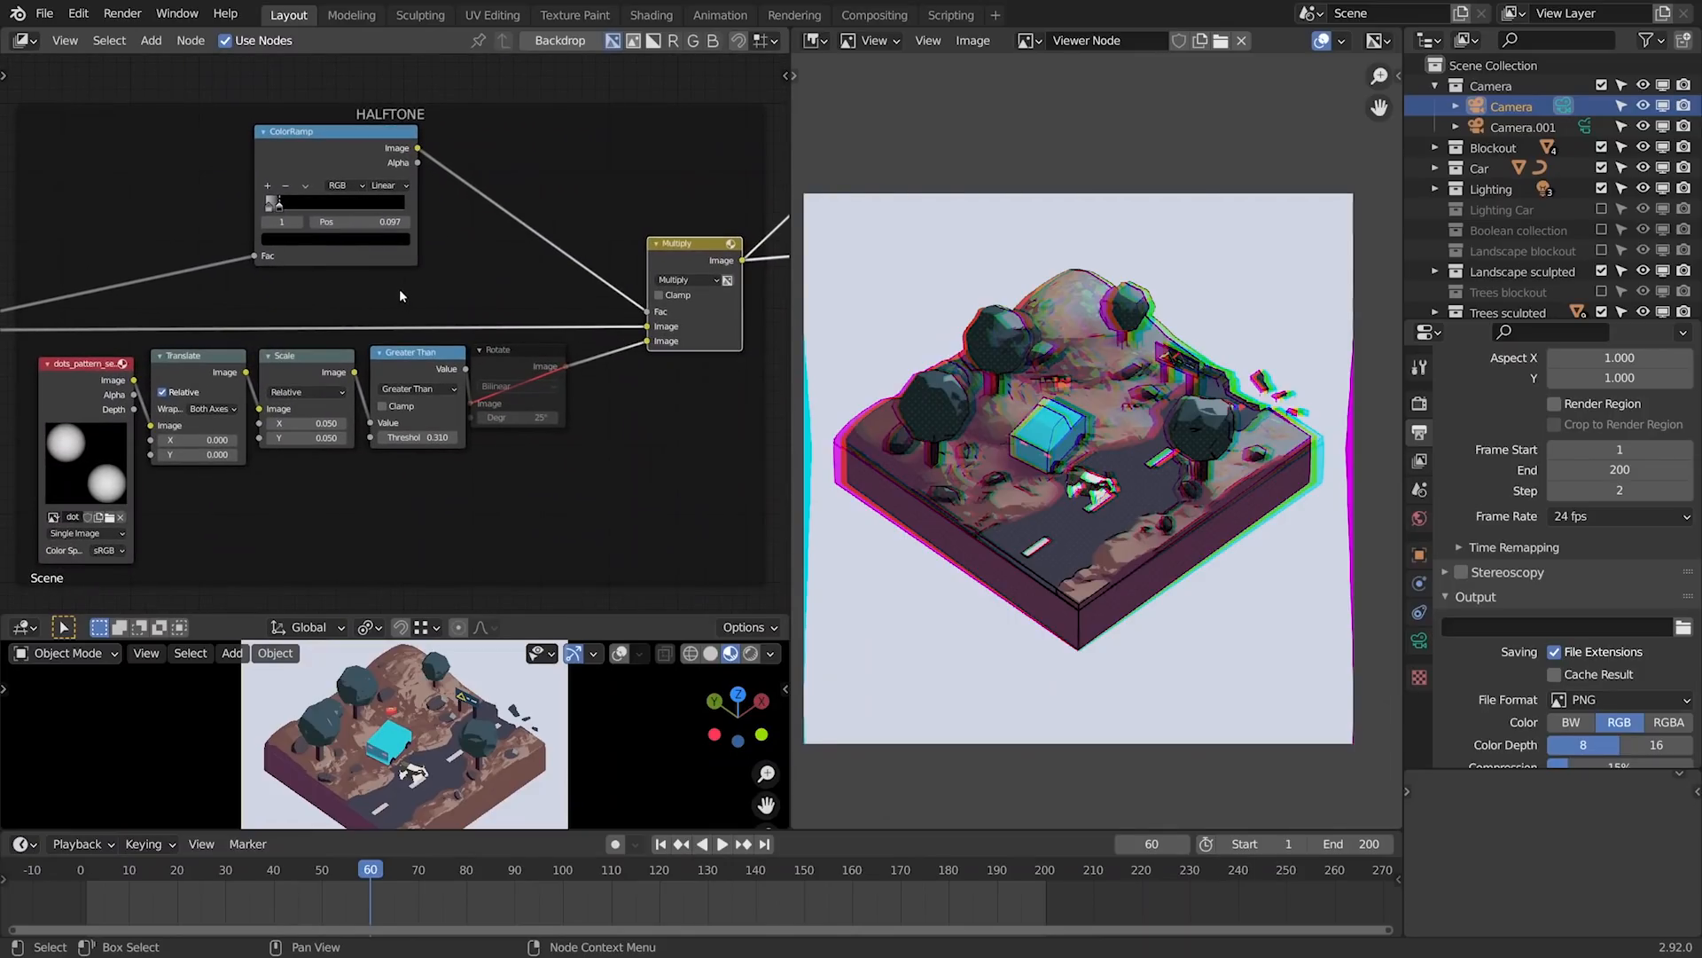
{"action": "left_click", "coordinate": [359, 239]}
{"action": "left_click_drag", "start_coordinate": [379, 82], "coordinate": [378, 44]}
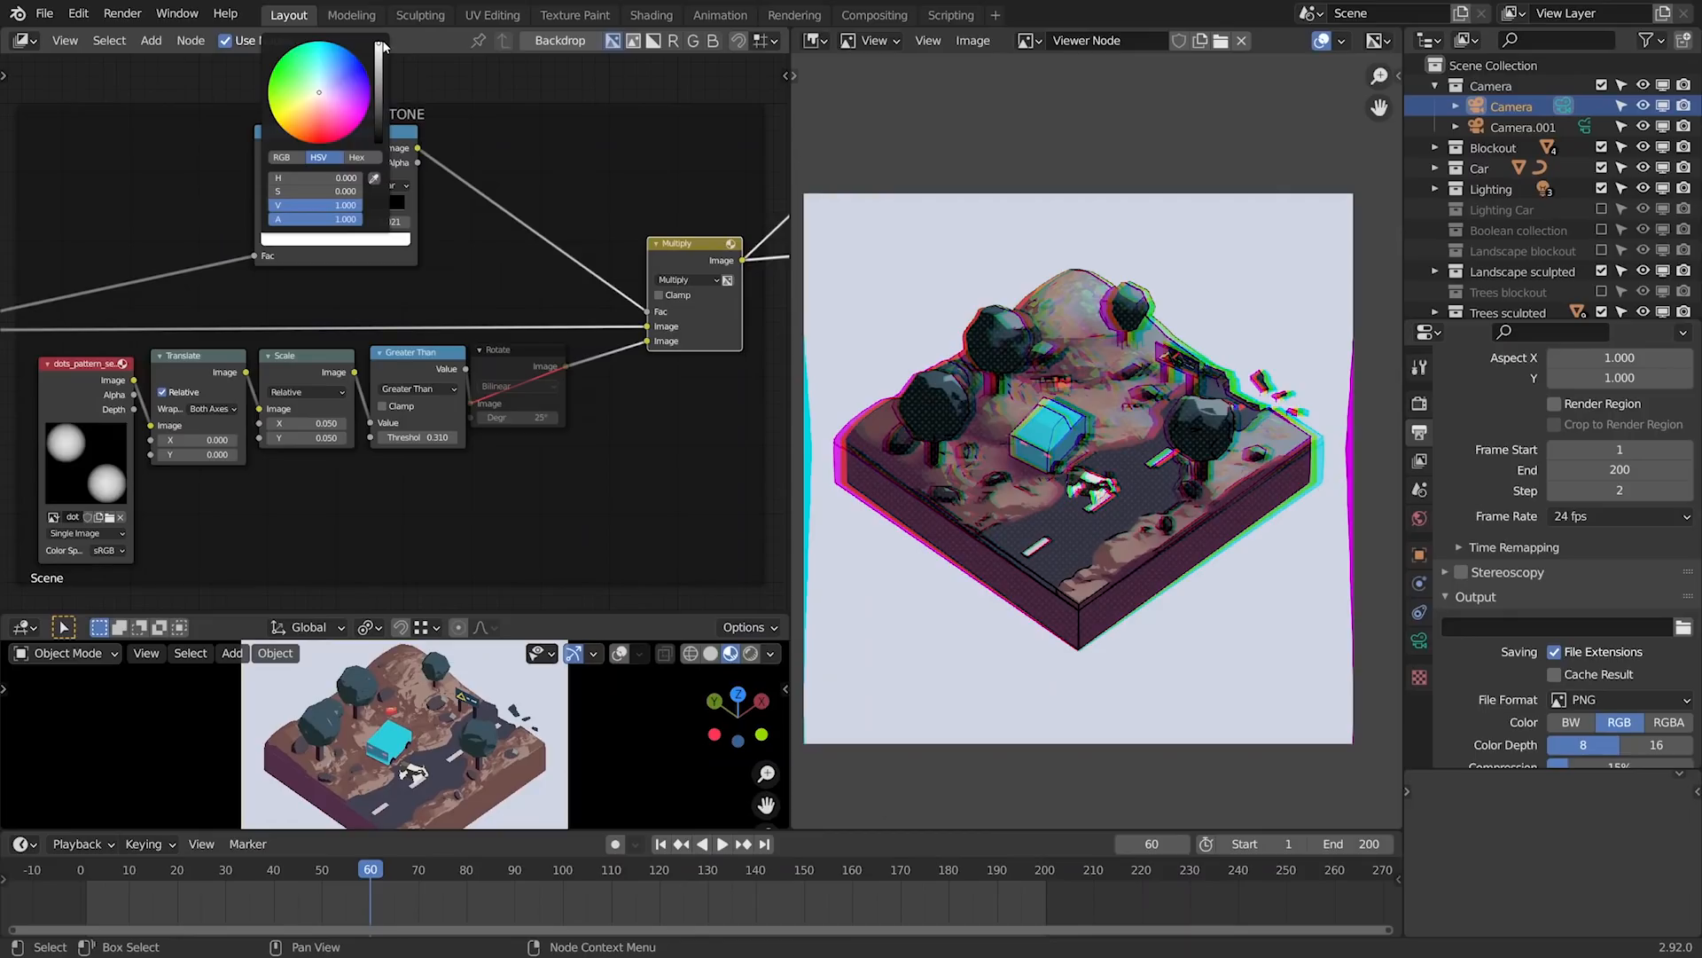
{"action": "key", "text": "ctrl+z"}
- Preview the Posterization frame's Mix output and the output of the node following that frame in the Viewer
{"action": "scroll", "coordinate": [514, 210], "scroll_direction": "down", "scroll_amount": 1}
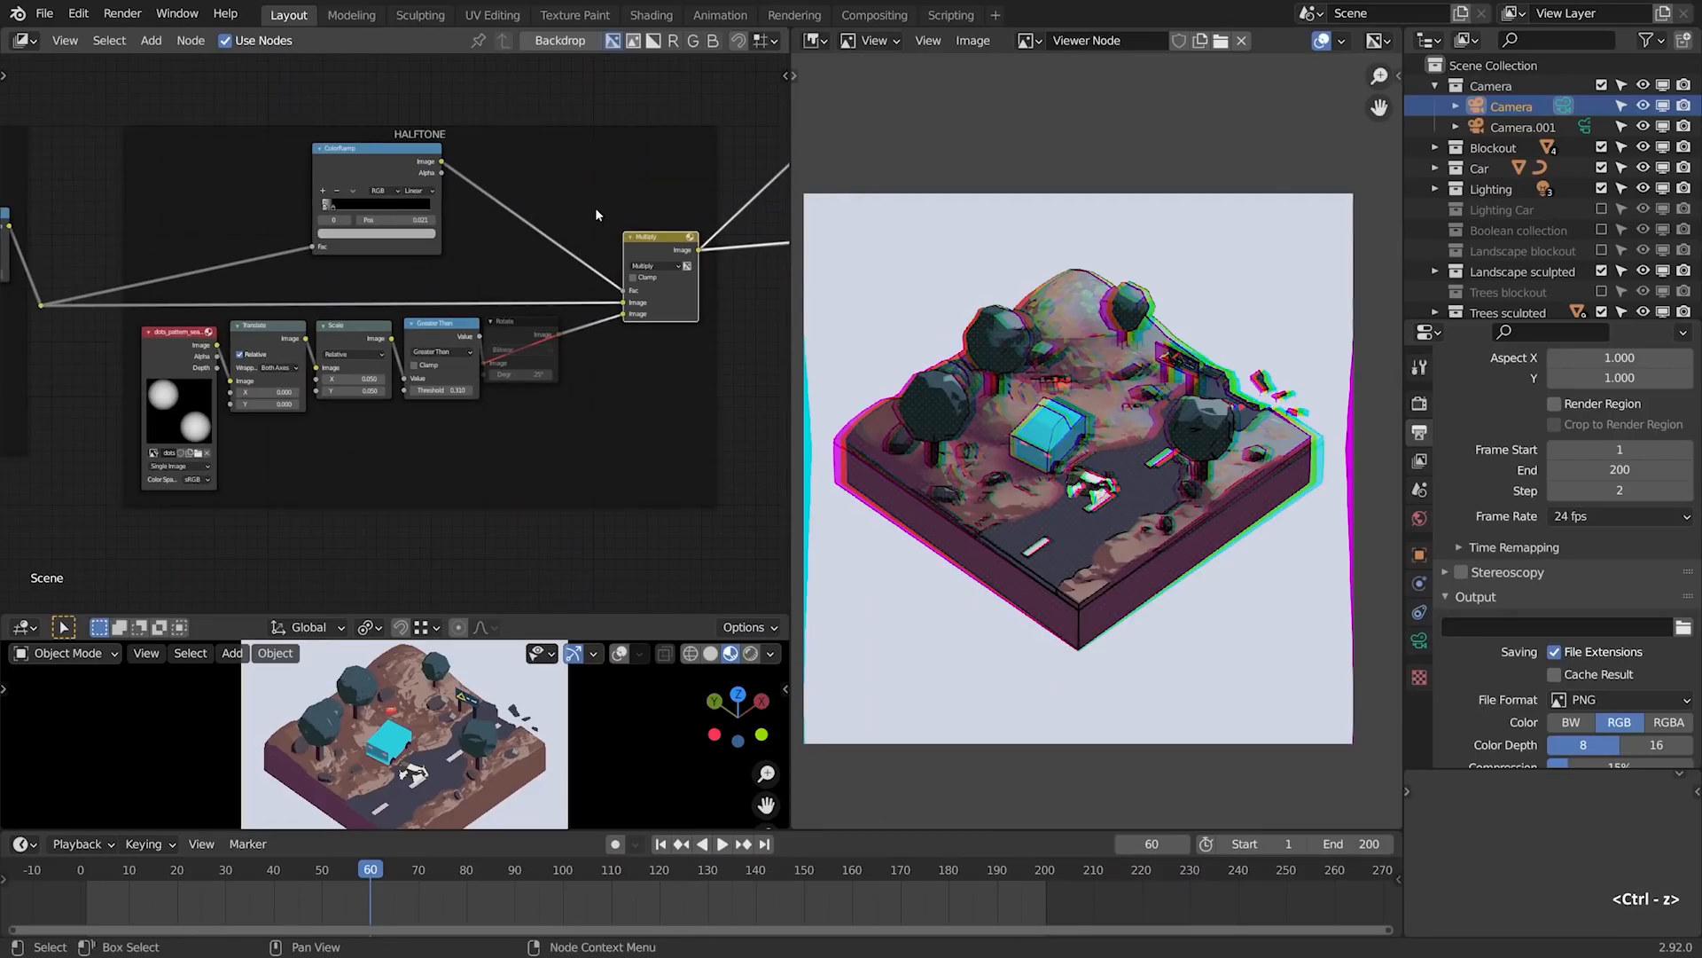
{"action": "middle_click_drag", "start_coordinate": [656, 209], "coordinate": [77, 266]}
{"action": "middle_click_drag", "start_coordinate": [444, 257], "coordinate": [273, 252]}
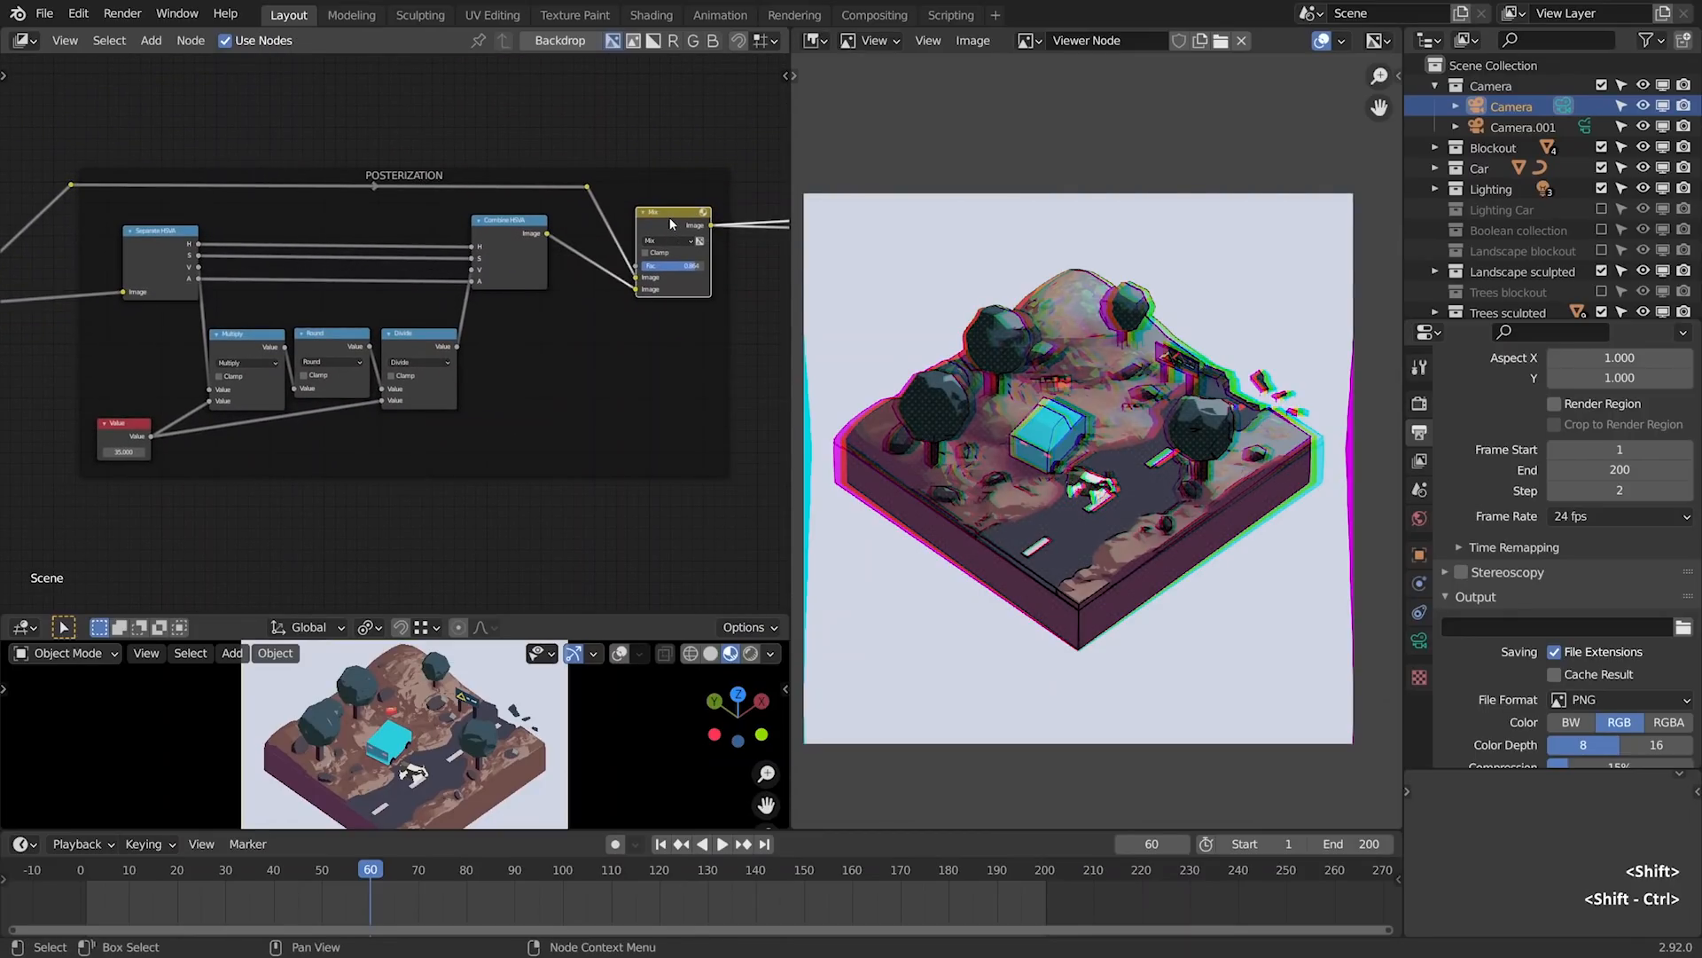
{"action": "middle_click_drag", "start_coordinate": [669, 218], "coordinate": [57, 218]}
{"action": "left_click", "coordinate": [450, 178], "text": "ctrl+shift"}
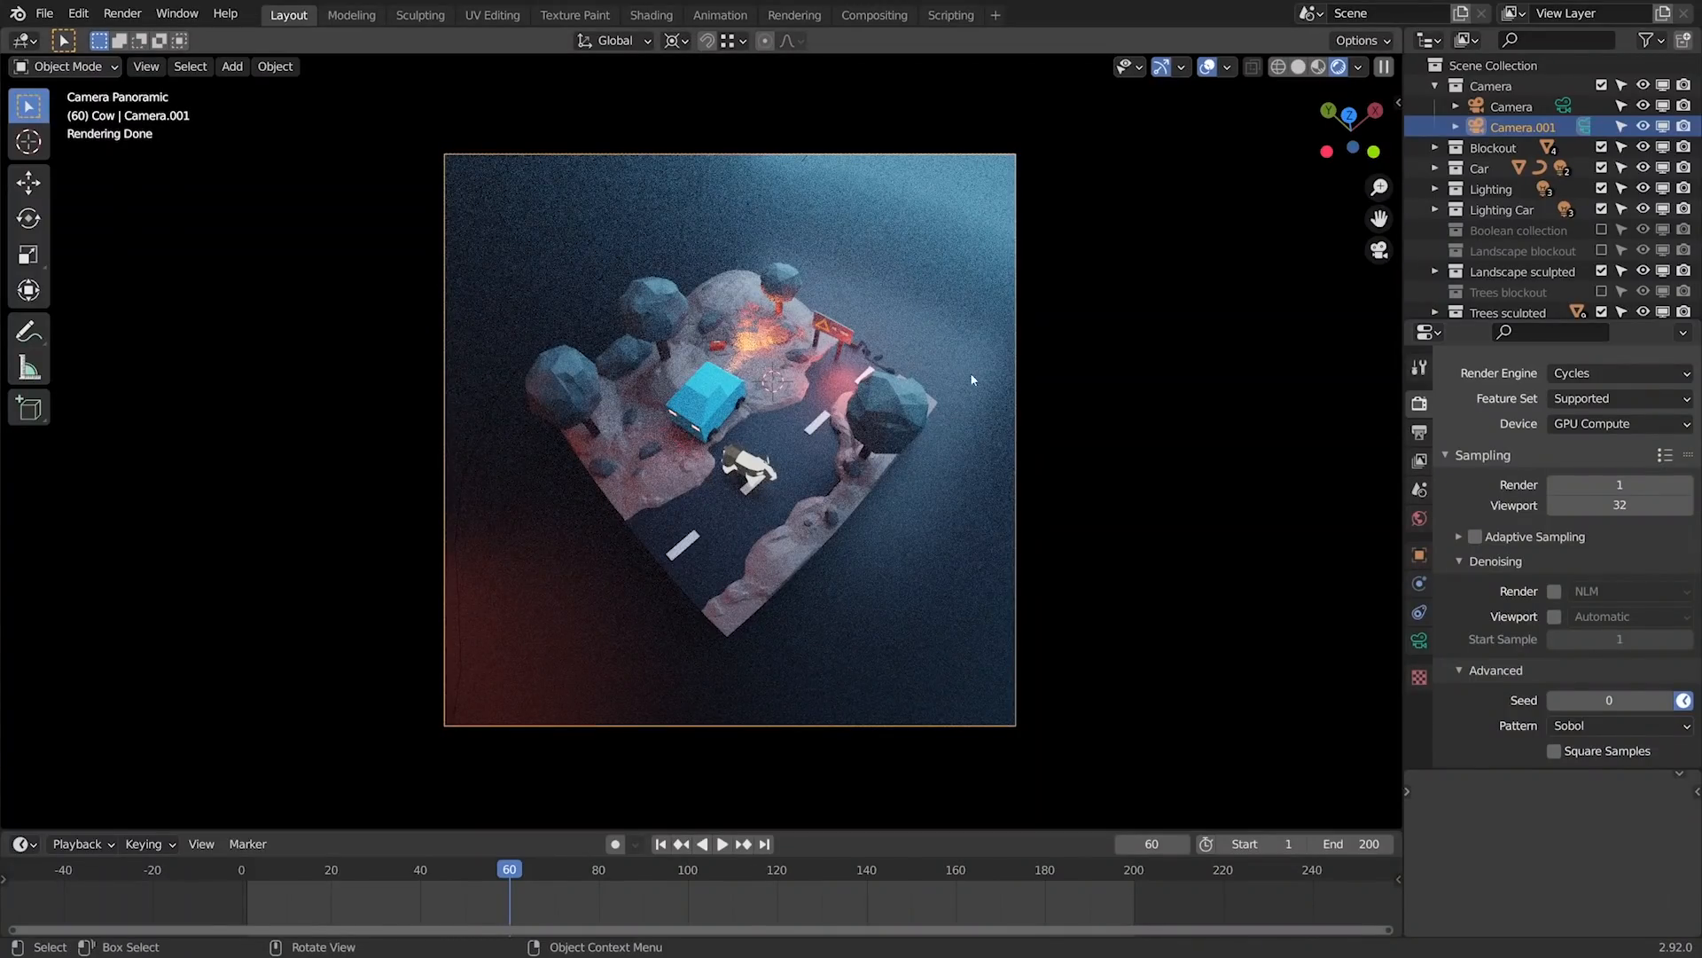
- Play the animation in the Cycles viewport with viewport denoising set to Automatic, and turn that denoising off again
{"action": "key", "text": "shift+space"}
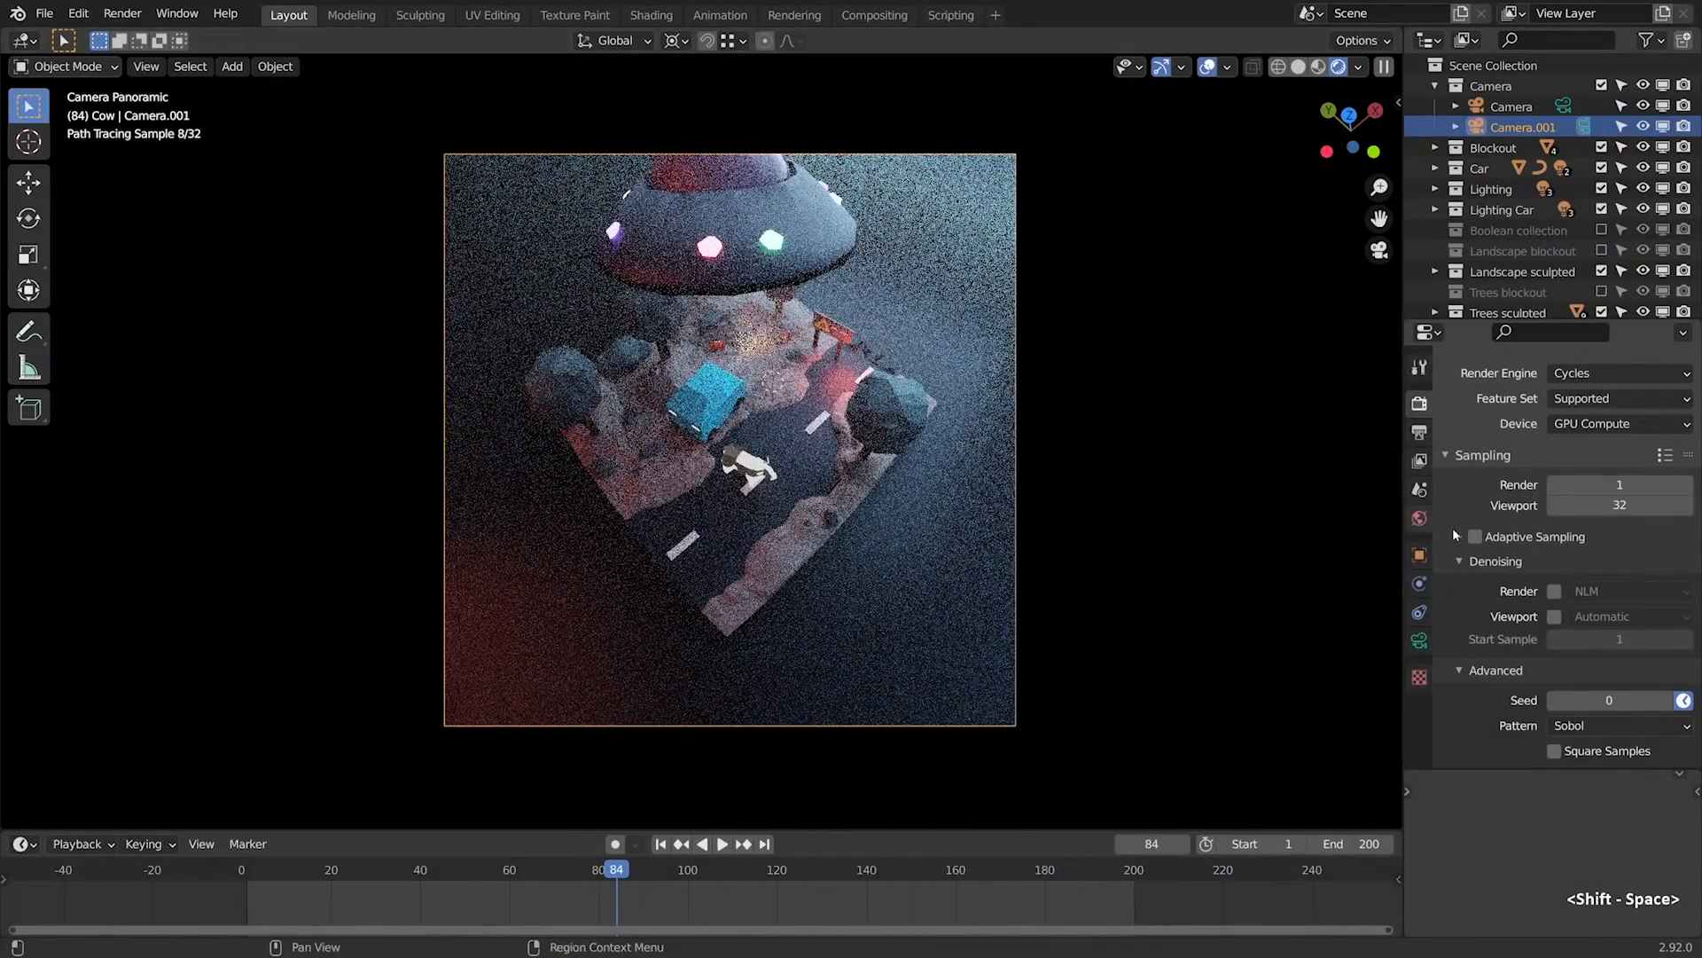
{"action": "left_click", "coordinate": [1554, 616]}
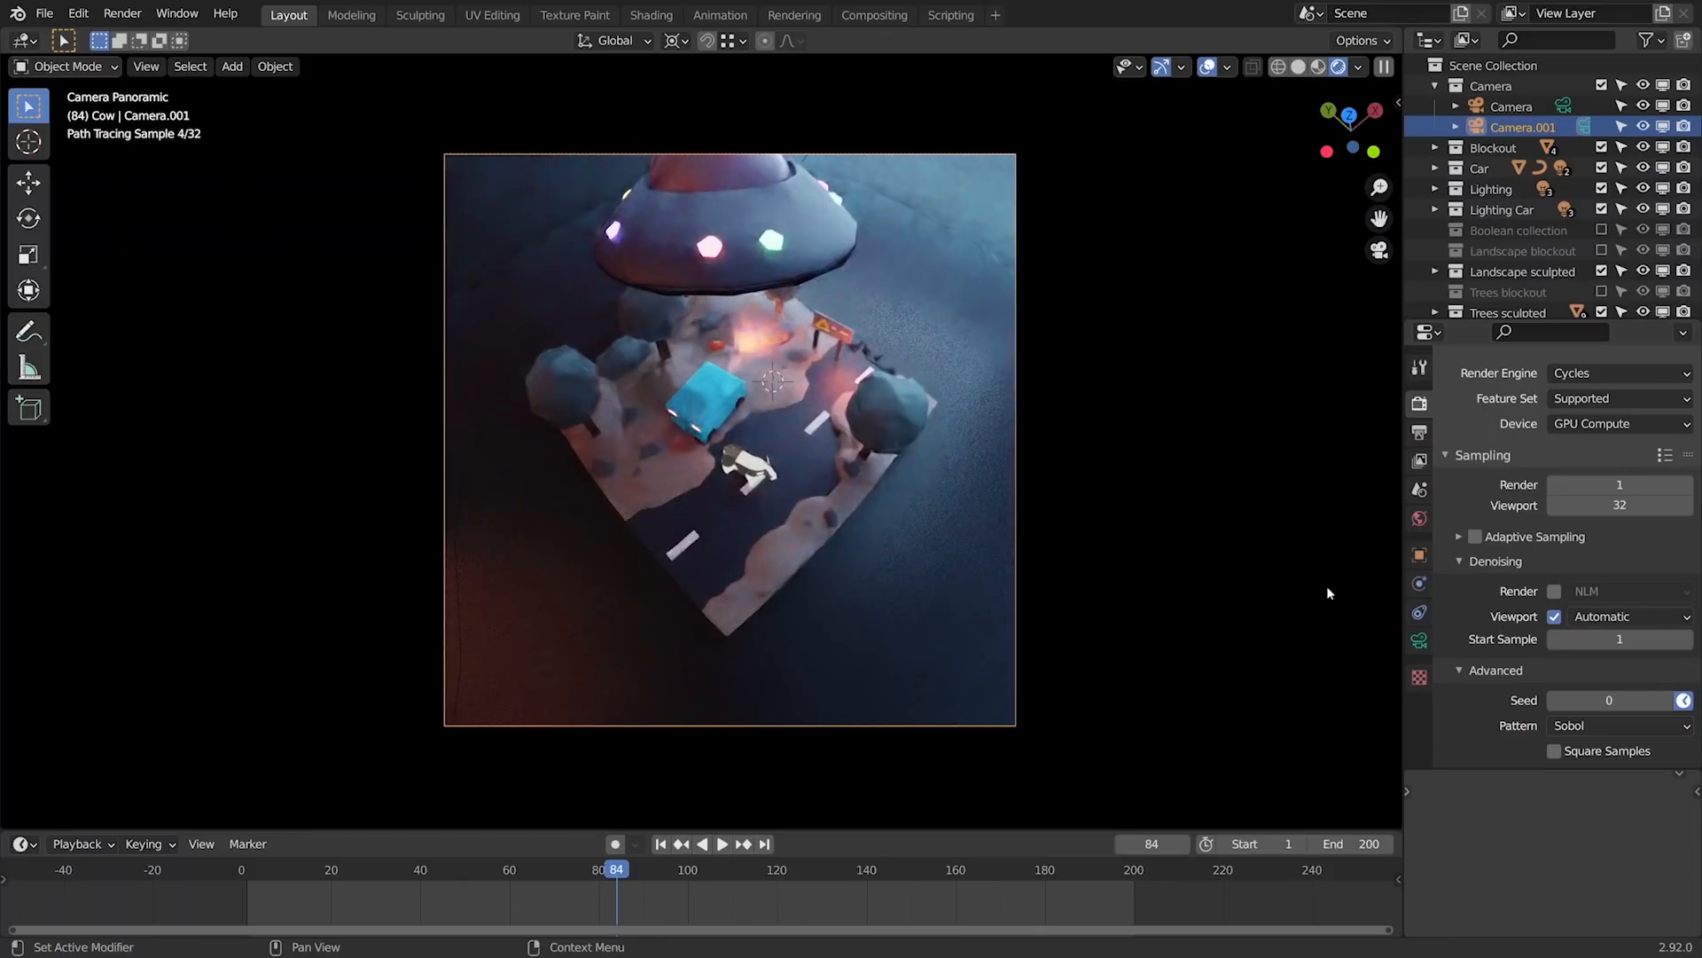
{"action": "key", "text": "shift+space"}
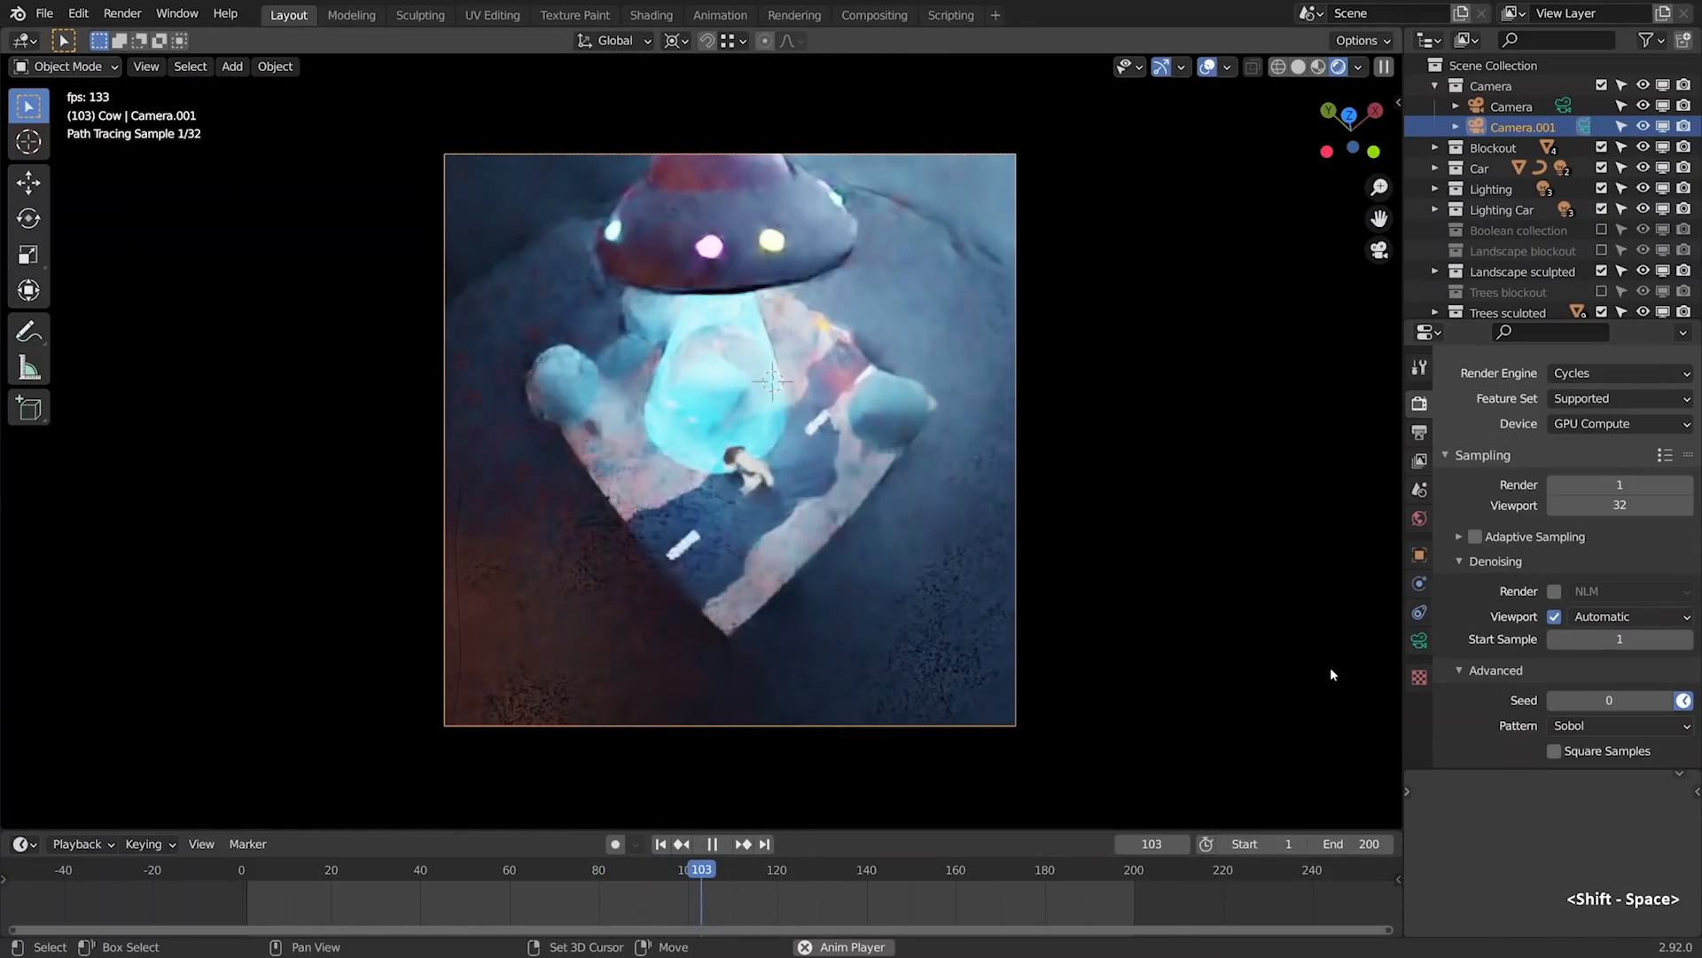
{"action": "left_click", "coordinate": [1555, 616]}
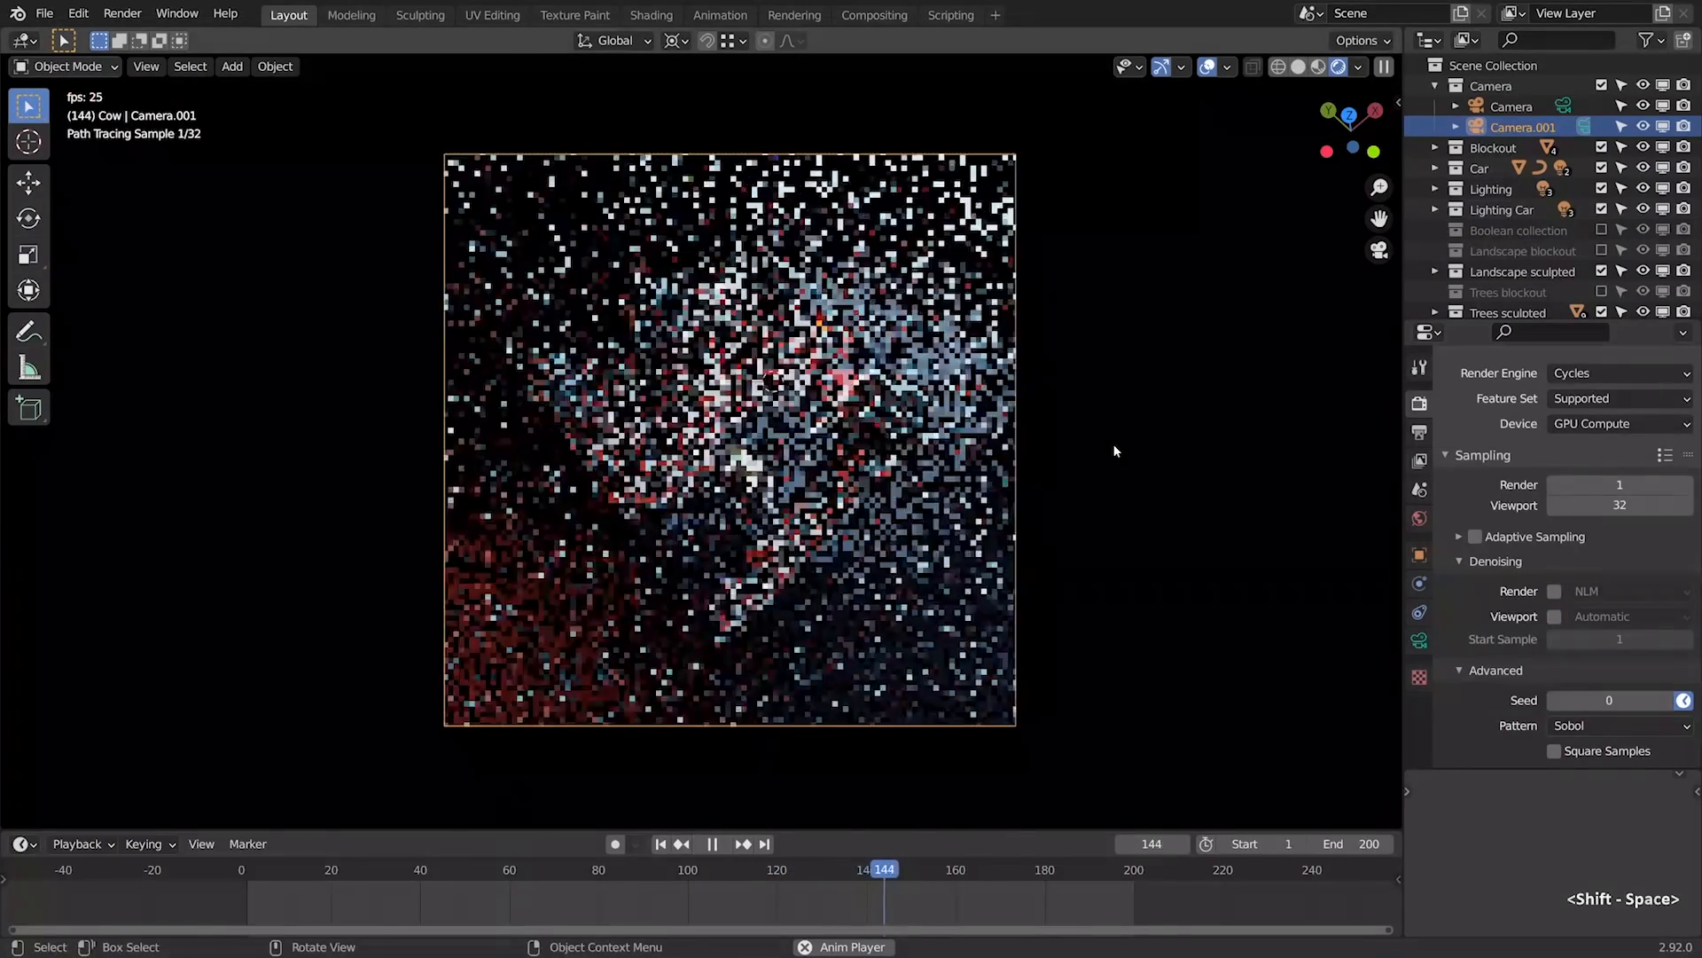
- Render the current Cycles frame and open the Compositor's node tree beside the render result
{"action": "key", "text": "F12"}
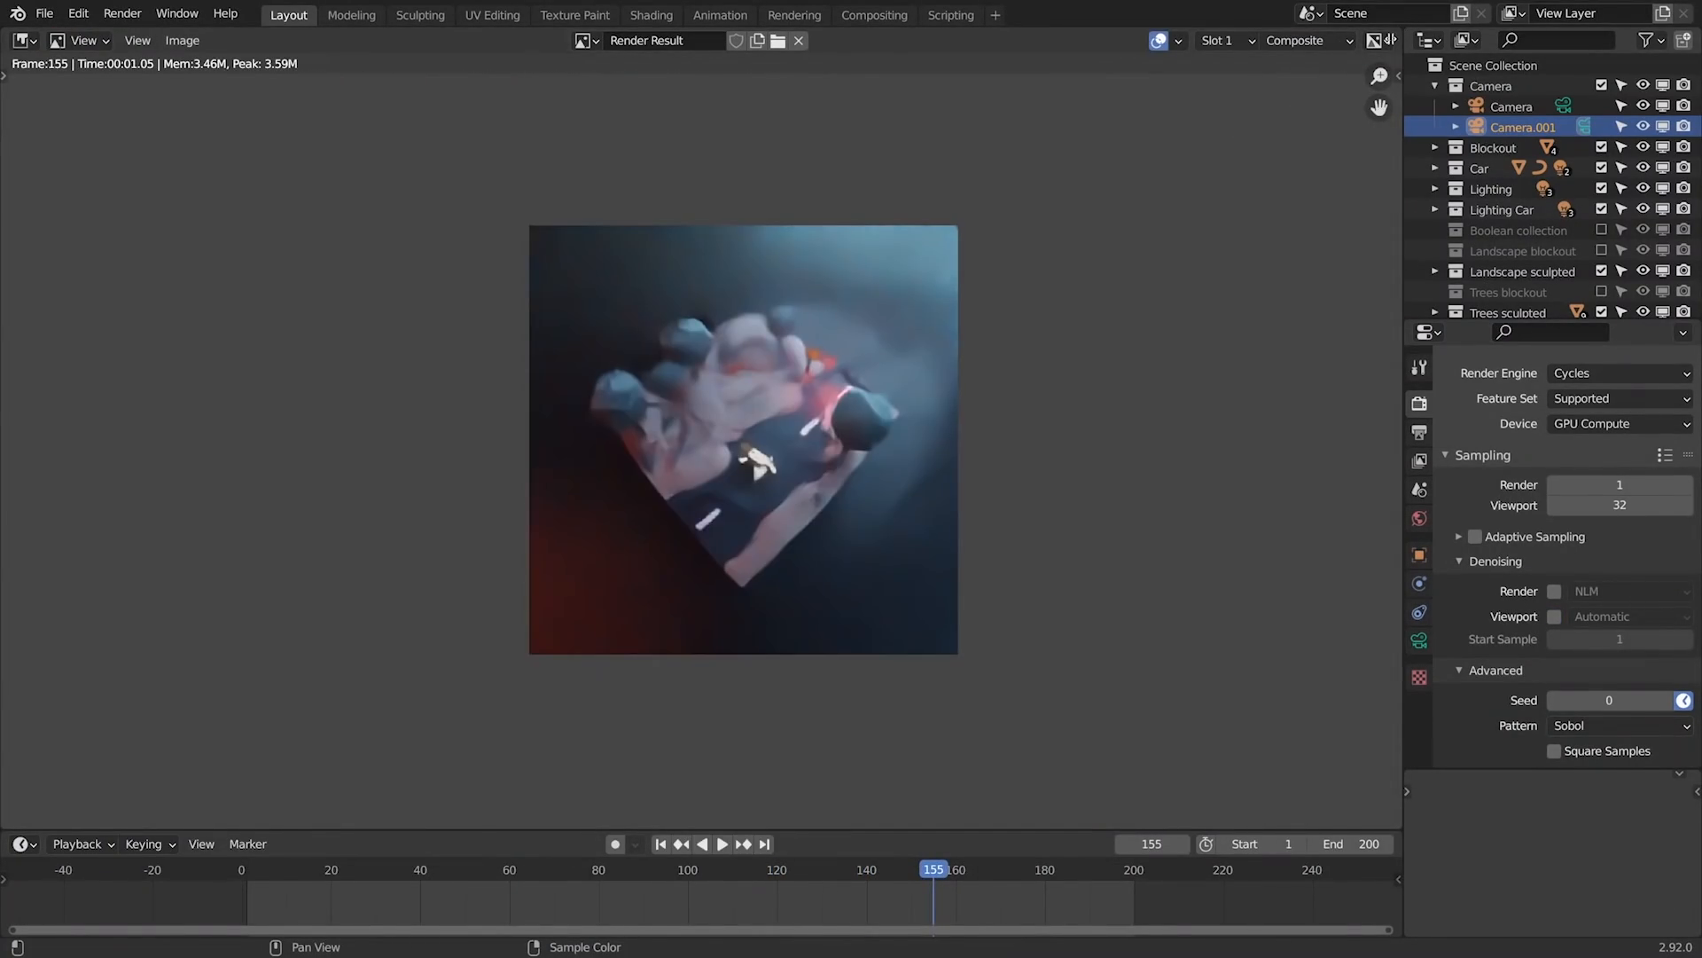
{"action": "left_click_drag", "start_coordinate": [1401, 34], "coordinate": [674, 133]}
{"action": "key", "text": "shift+F3"}
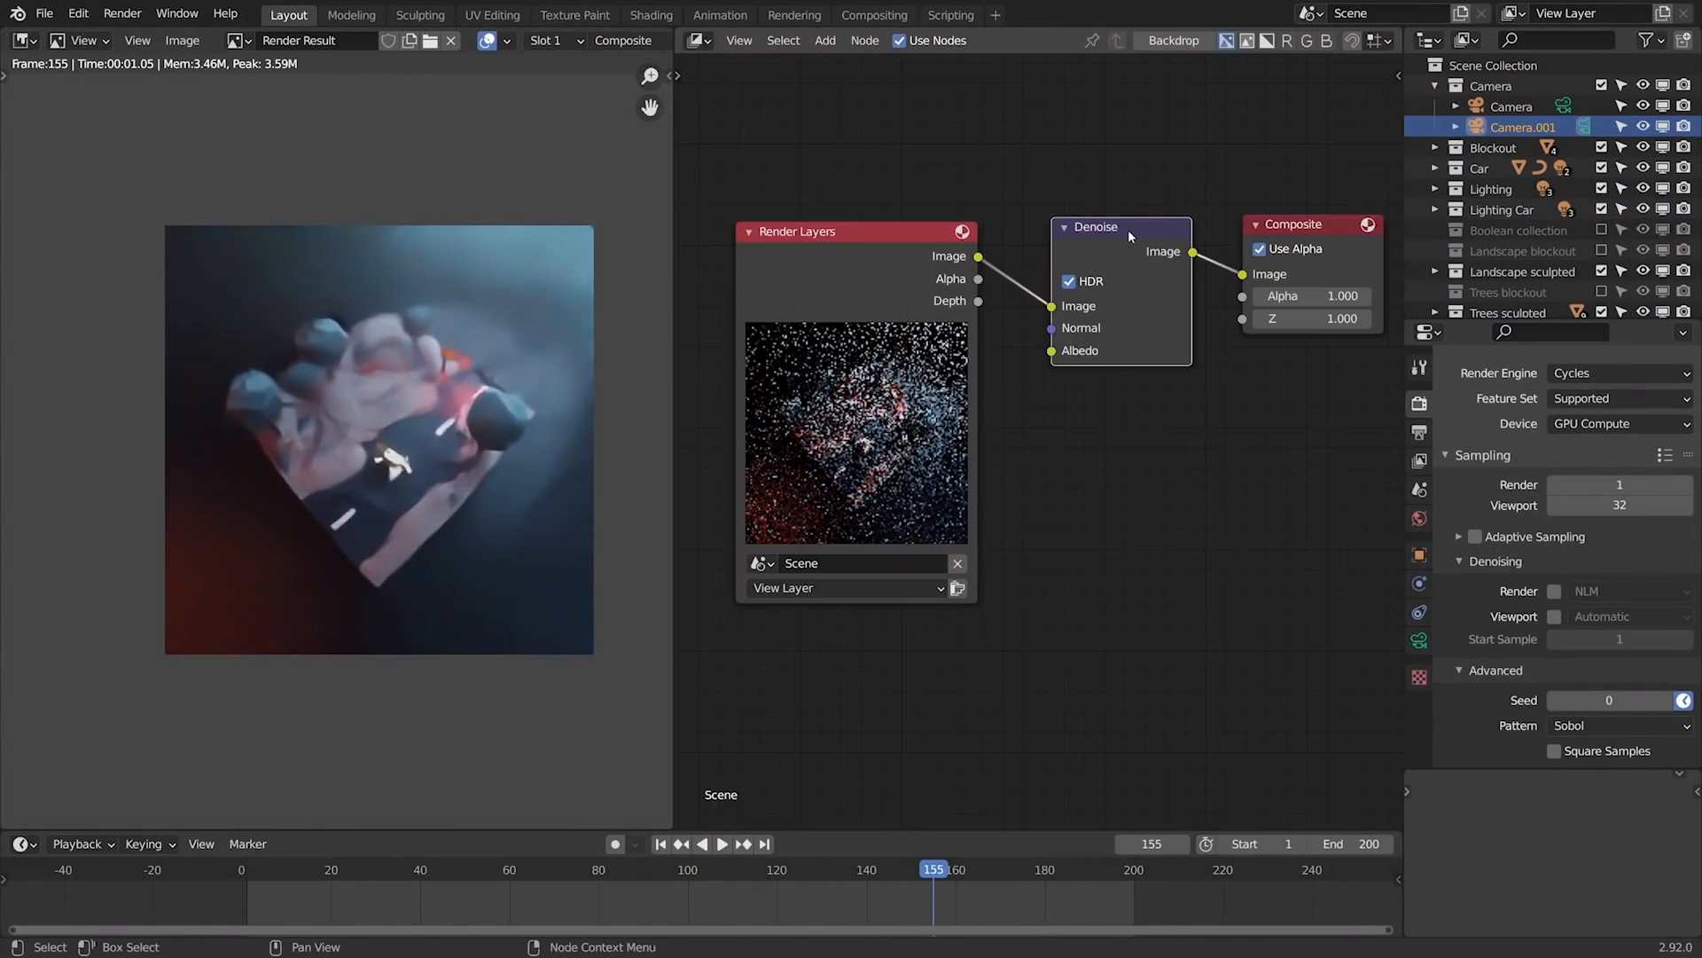
- Mute and unmute the Denoise node to compare the noisy and denoised render
{"action": "key", "text": "m"}
{"action": "scroll", "coordinate": [1131, 233], "scroll_direction": "up", "scroll_amount": 2}
{"action": "key", "text": "m"}
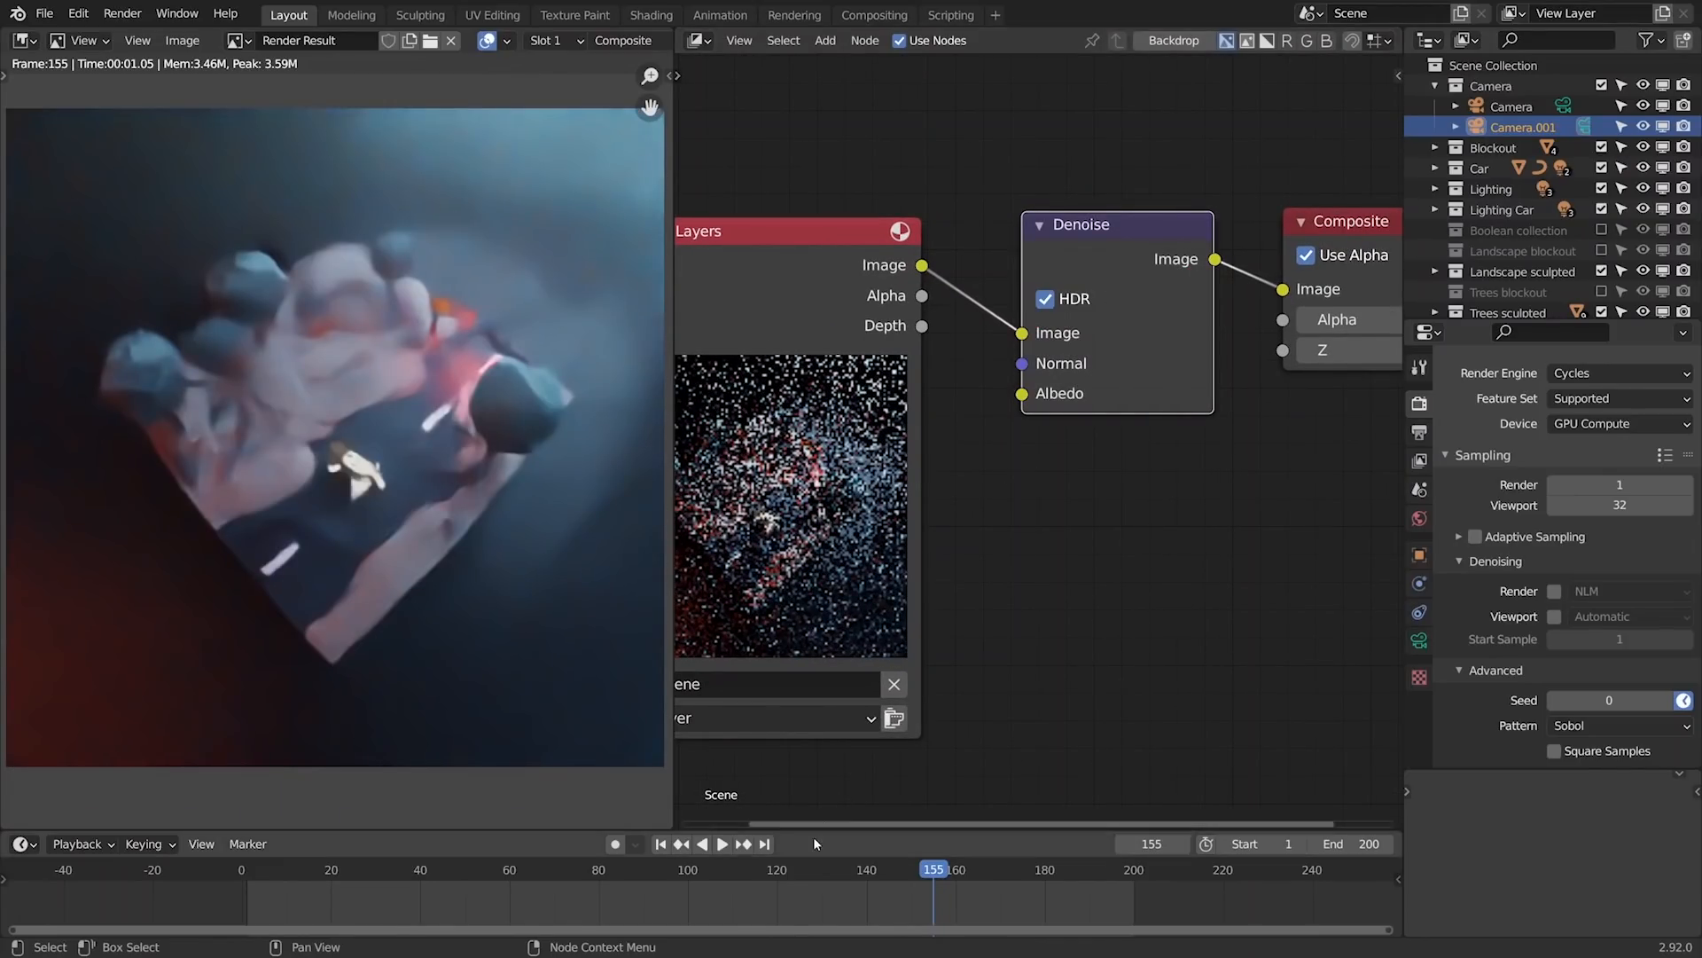
- Move the current frame to about 120 and render it with the denoising setup
{"action": "left_click", "coordinate": [774, 896]}
{"action": "key", "text": "shift+F12"}
{"action": "key", "text": "F12"}
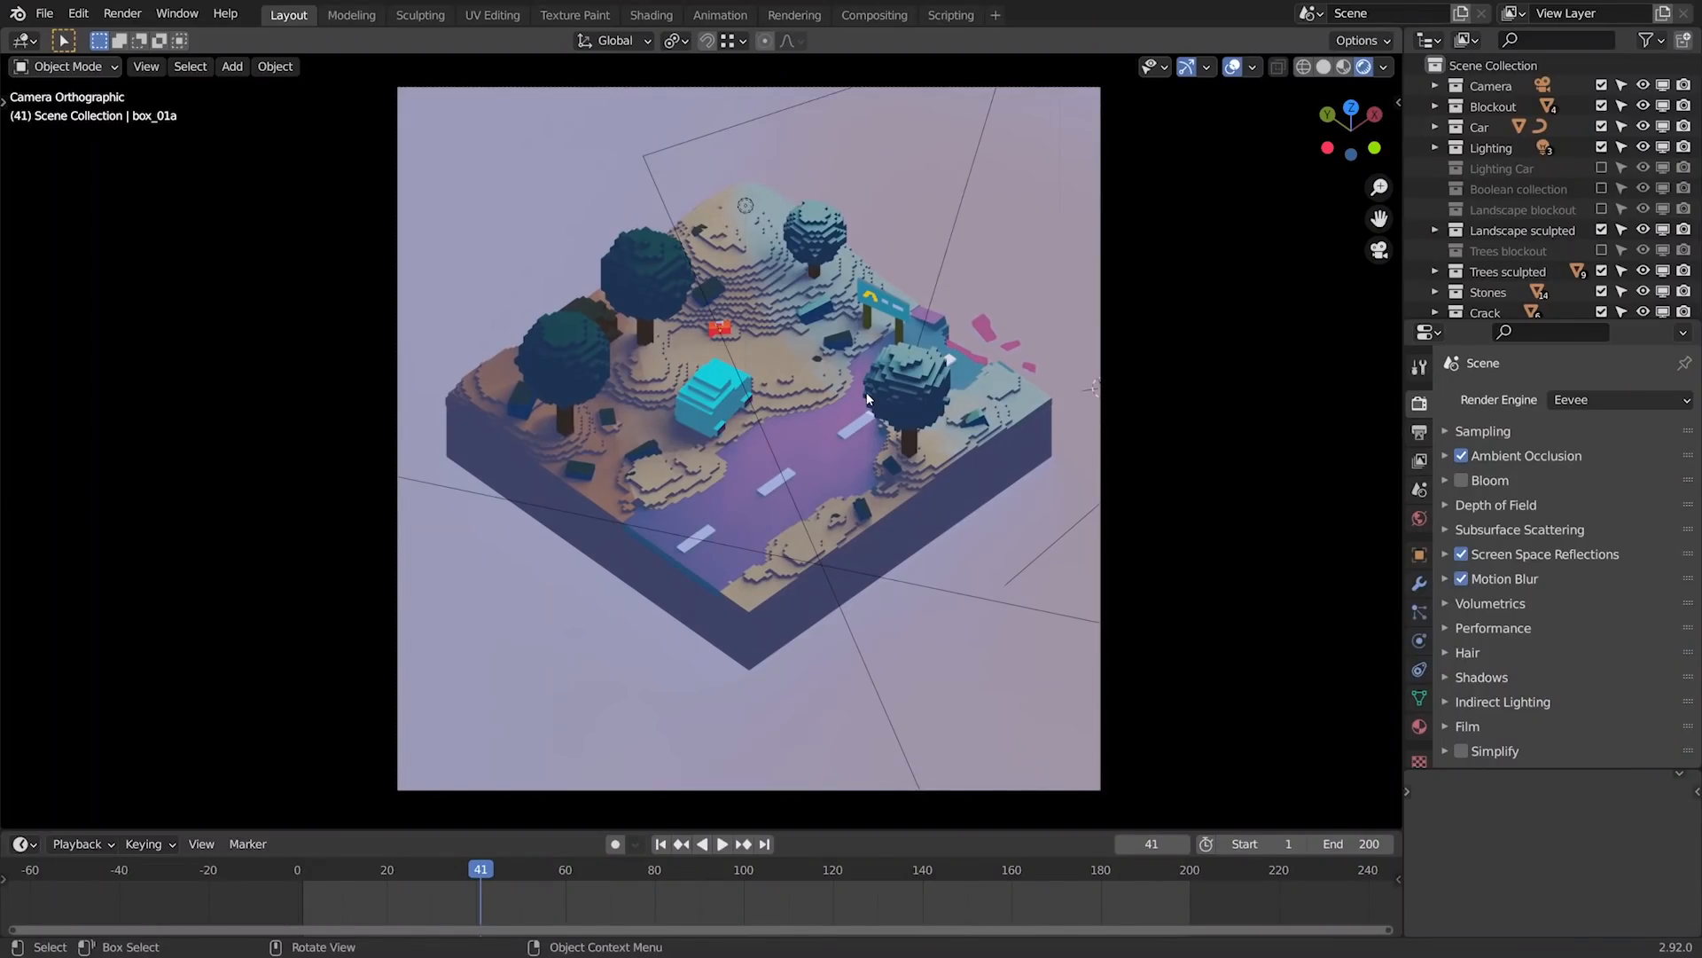
- Play the blocky diorama's animation, view it from another angle and close up, return to the camera view, and stop playback
{"action": "key", "text": "shift+space"}
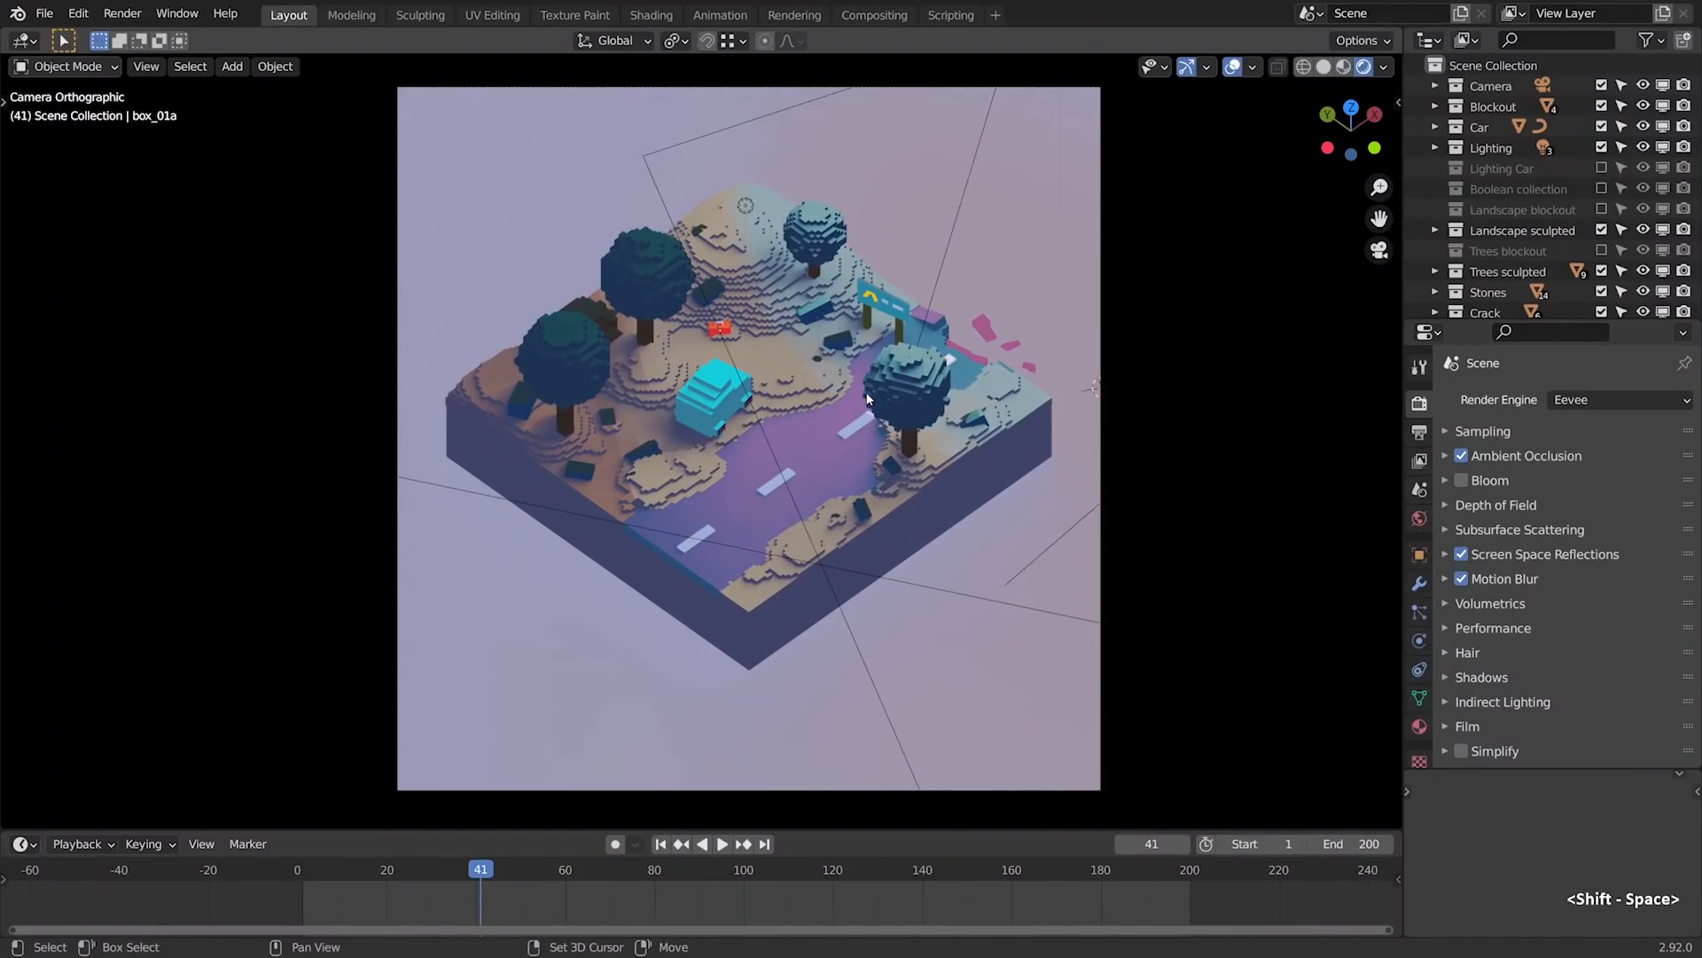
{"action": "left_click_drag", "start_coordinate": [783, 379], "coordinate": [755, 364], "text": "alt"}
{"action": "scroll", "coordinate": [755, 364], "scroll_direction": "up", "scroll_amount": 4}
{"action": "key", "text": "KP_0"}
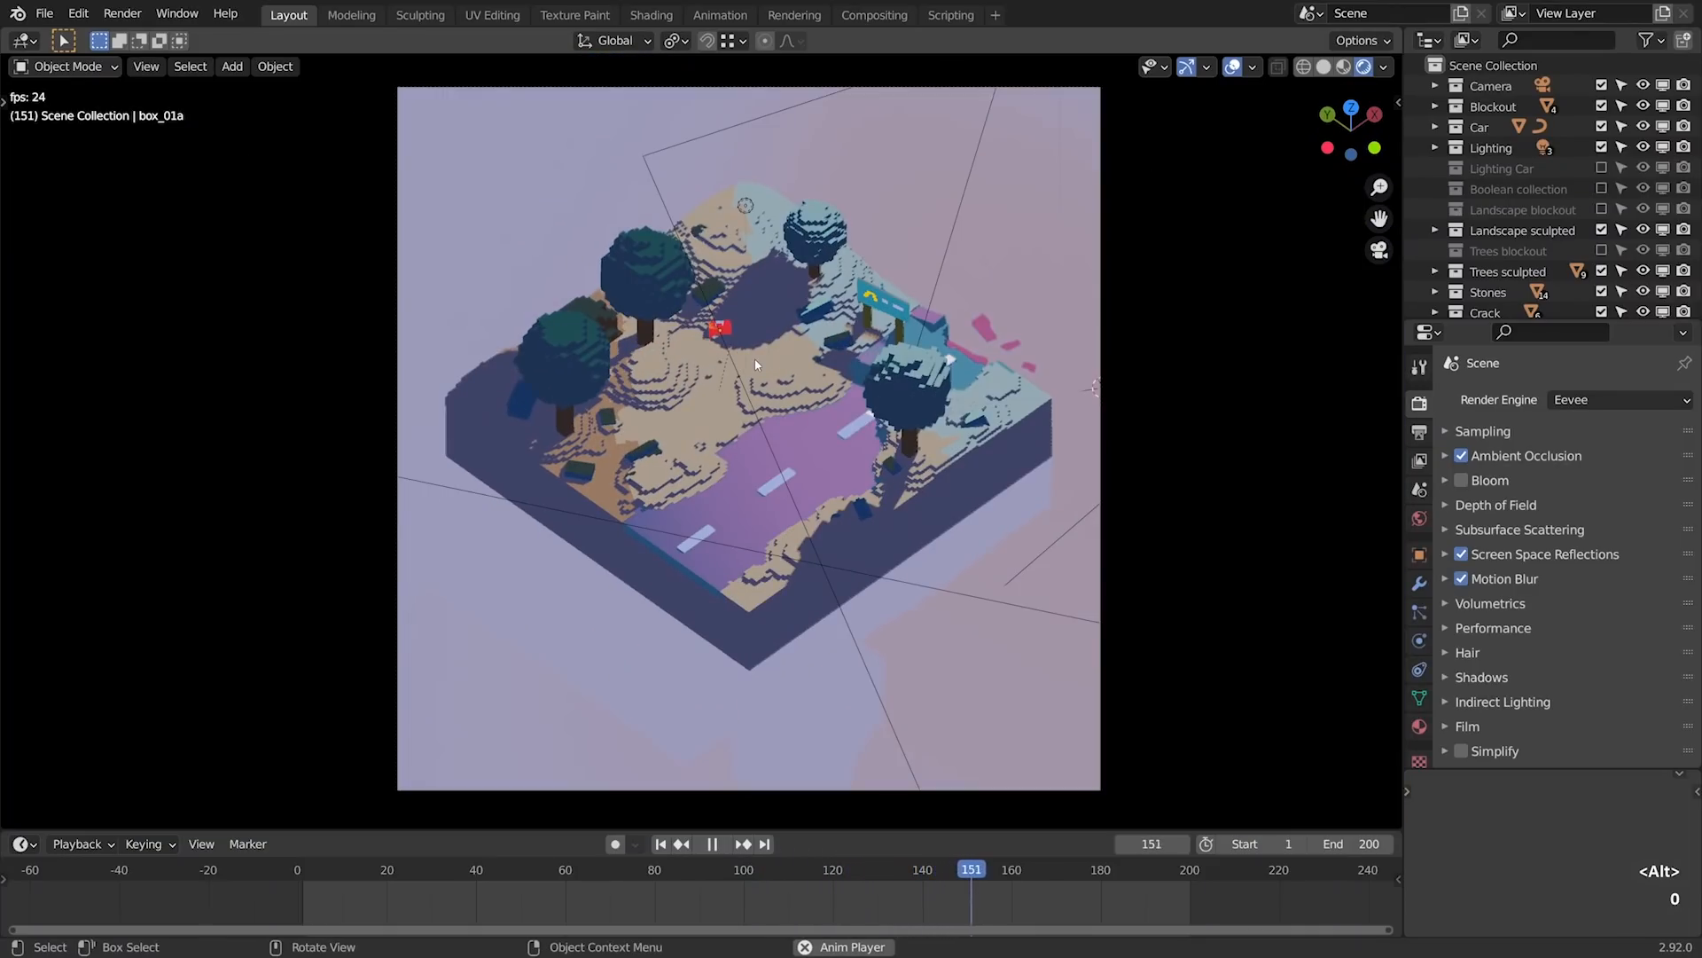
{"action": "key", "text": "shift+space"}
- Select the tree crown beside the far end of the road and display its modifiers
{"action": "left_click", "coordinate": [881, 378]}
{"action": "scroll", "coordinate": [886, 378], "scroll_direction": "up", "scroll_amount": 1}
{"action": "scroll", "coordinate": [886, 378], "scroll_direction": "up", "scroll_amount": 3}
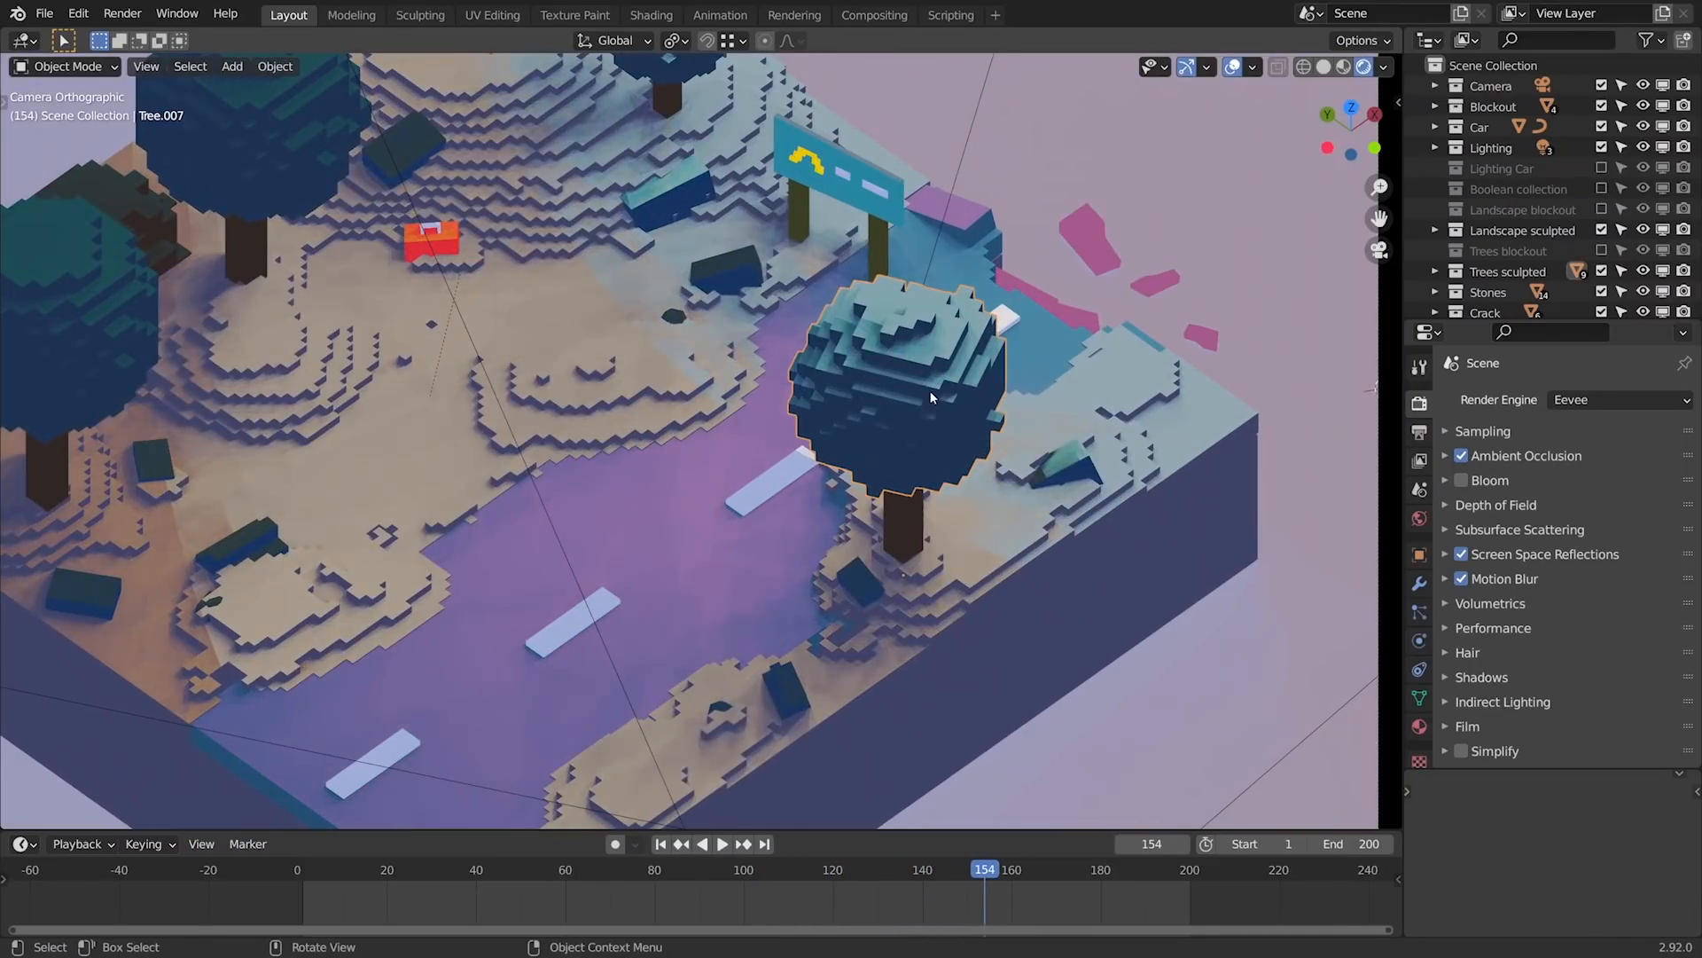
{"action": "scroll", "coordinate": [929, 390], "scroll_direction": "up", "scroll_amount": 2}
{"action": "left_click", "coordinate": [1419, 582]}
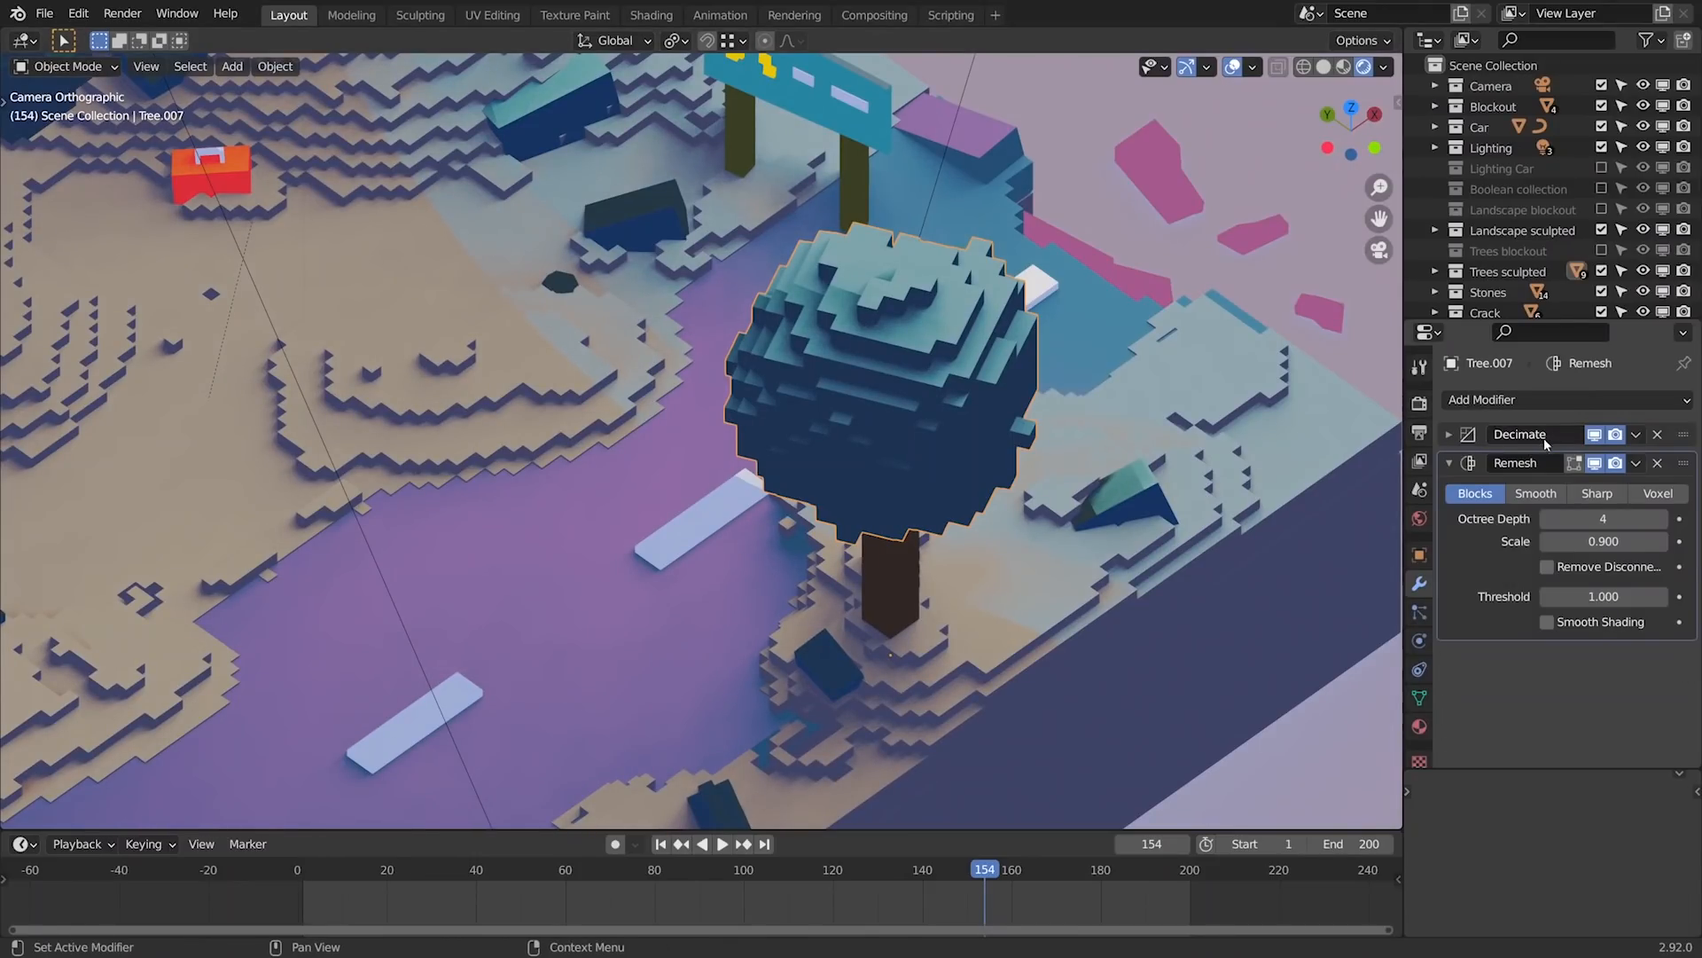
- Disable the tree's Remesh modifier and toggle its Decimate modifier to compare the shapes, and re-enable both for viewport and render
{"action": "left_click", "coordinate": [1615, 463]}
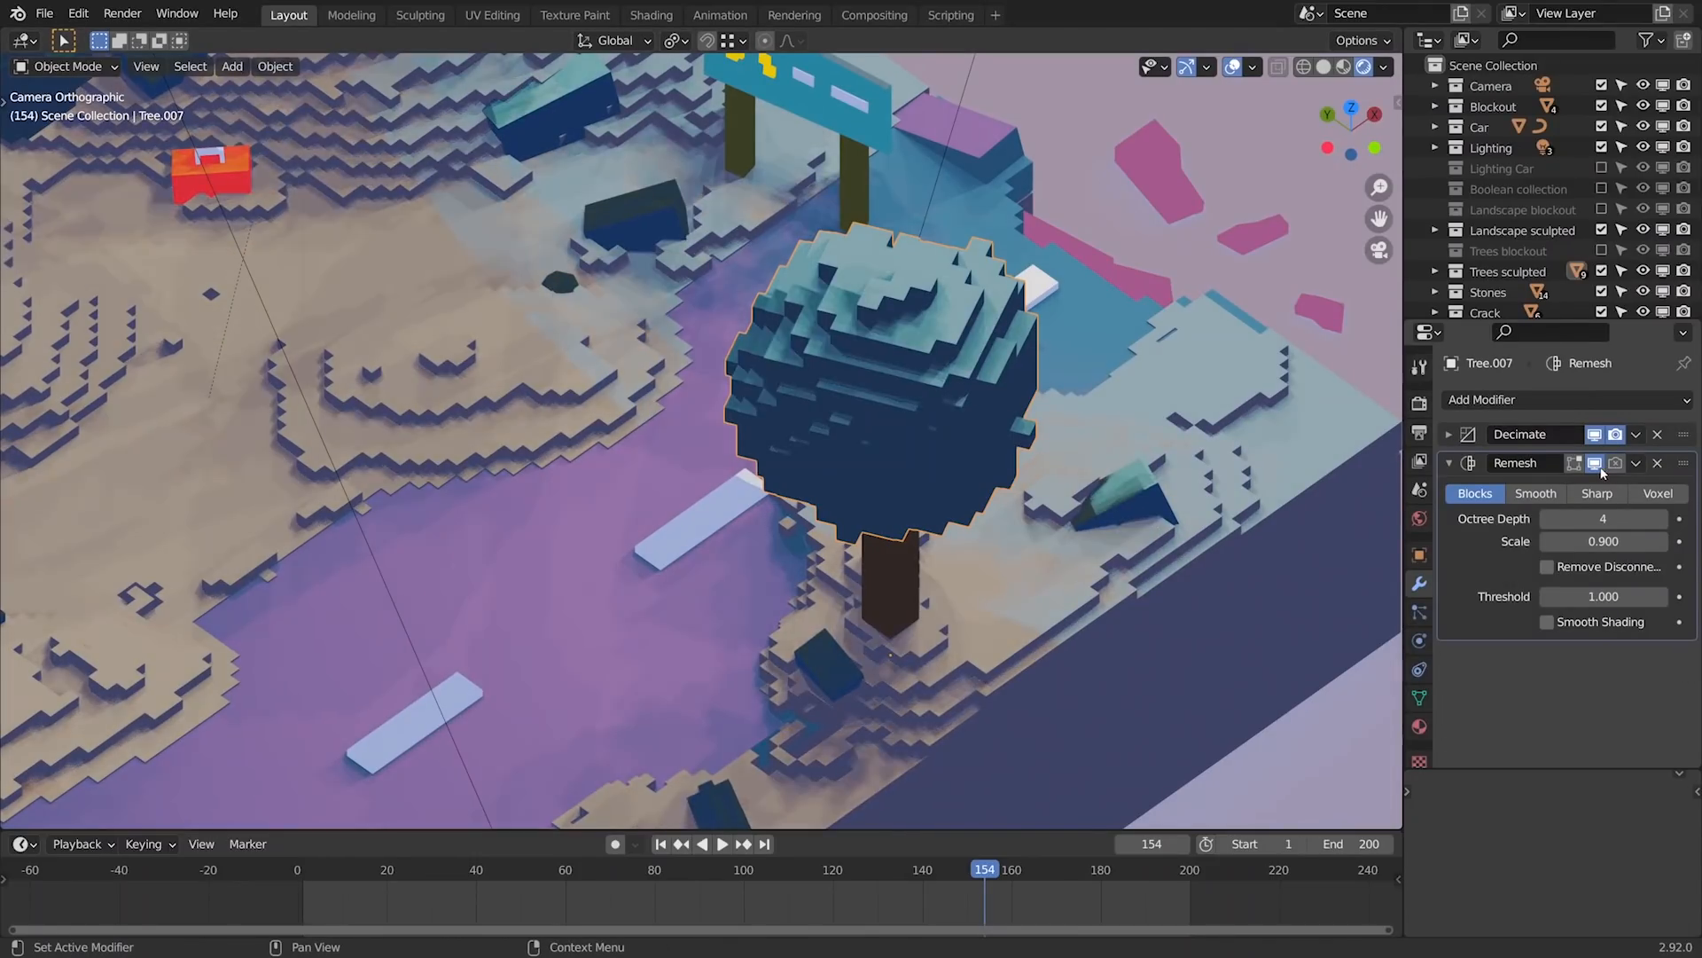
{"action": "left_click", "coordinate": [1594, 463]}
{"action": "left_click", "coordinate": [1615, 434]}
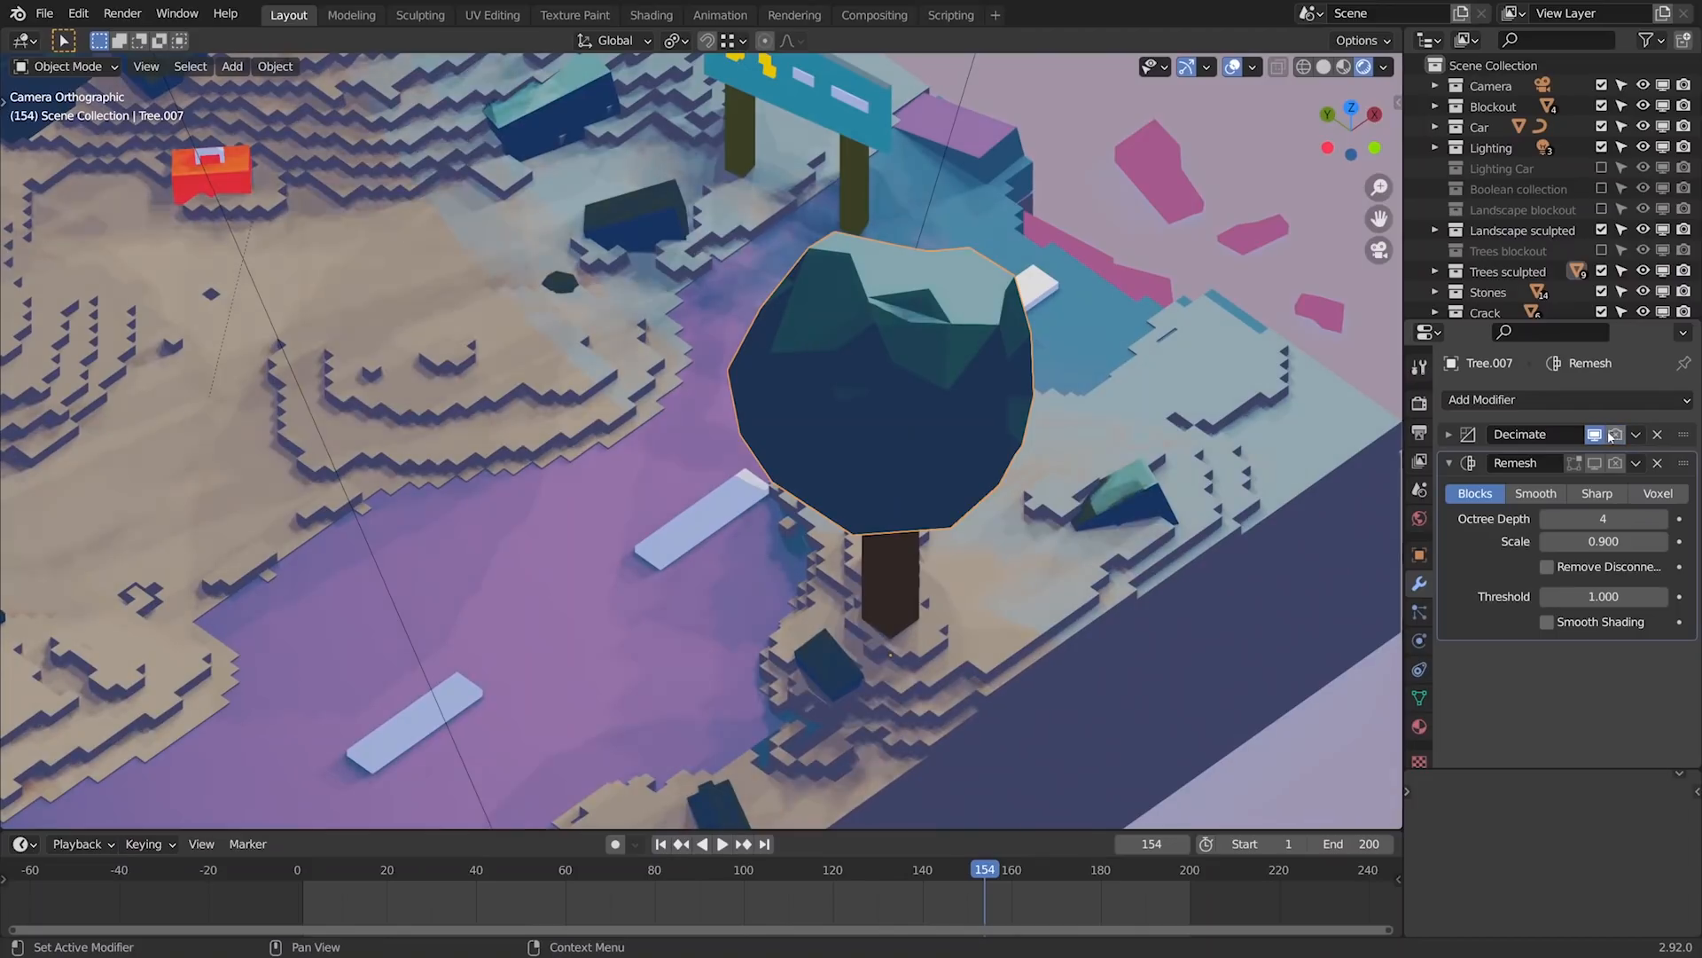
{"action": "left_click", "coordinate": [1594, 435]}
{"action": "left_click", "coordinate": [1594, 435]}
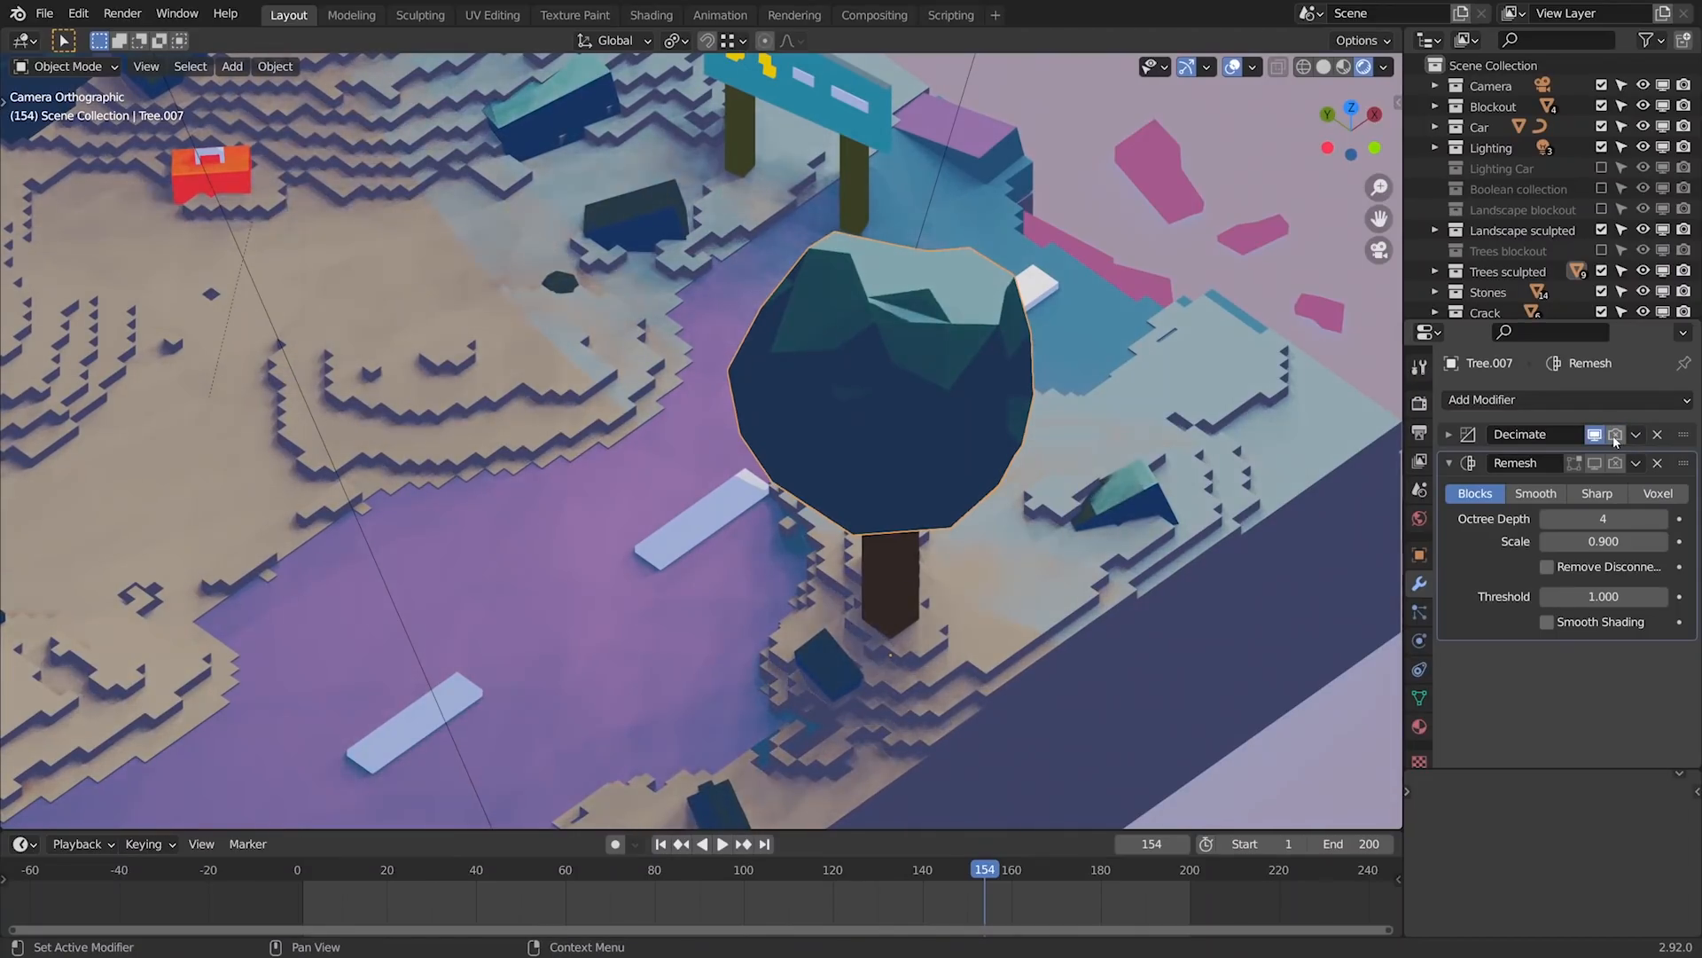
{"action": "left_click", "coordinate": [1615, 434]}
{"action": "left_click", "coordinate": [1594, 463]}
{"action": "left_click", "coordinate": [1615, 462]}
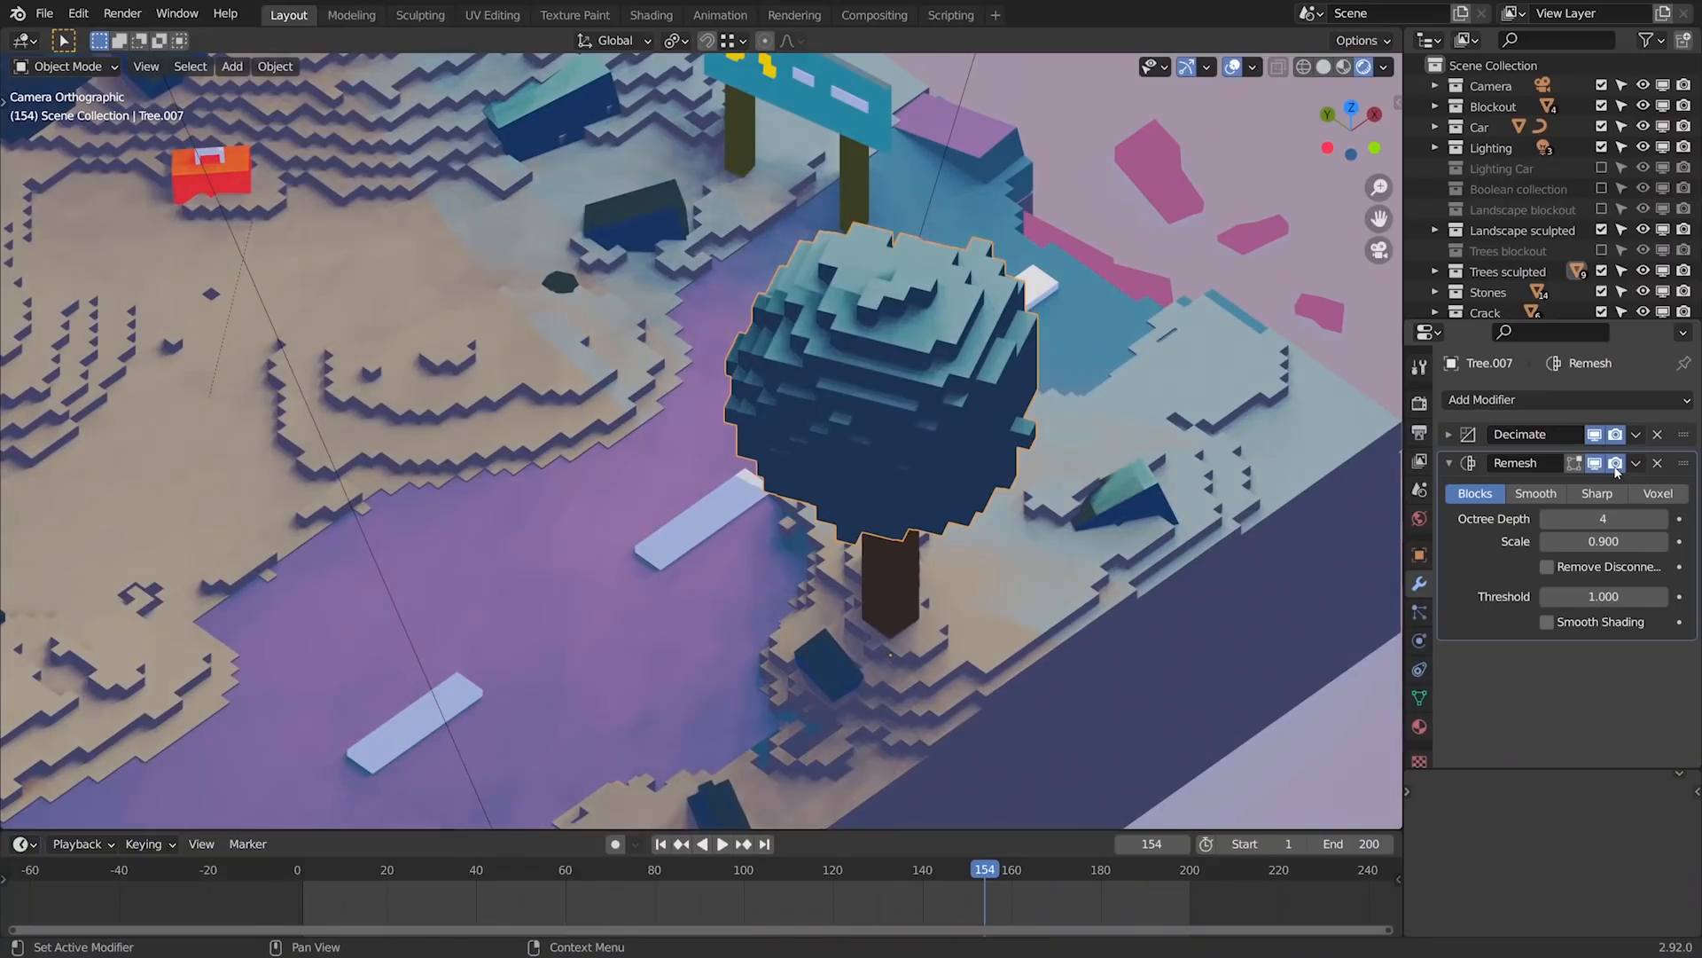
- Try the tree's Remesh Octree Depth at coarse and fine levels such as 2 and 7, and set it back to 4
{"action": "left_click", "coordinate": [1547, 519]}
{"action": "left_click", "coordinate": [1547, 519]}
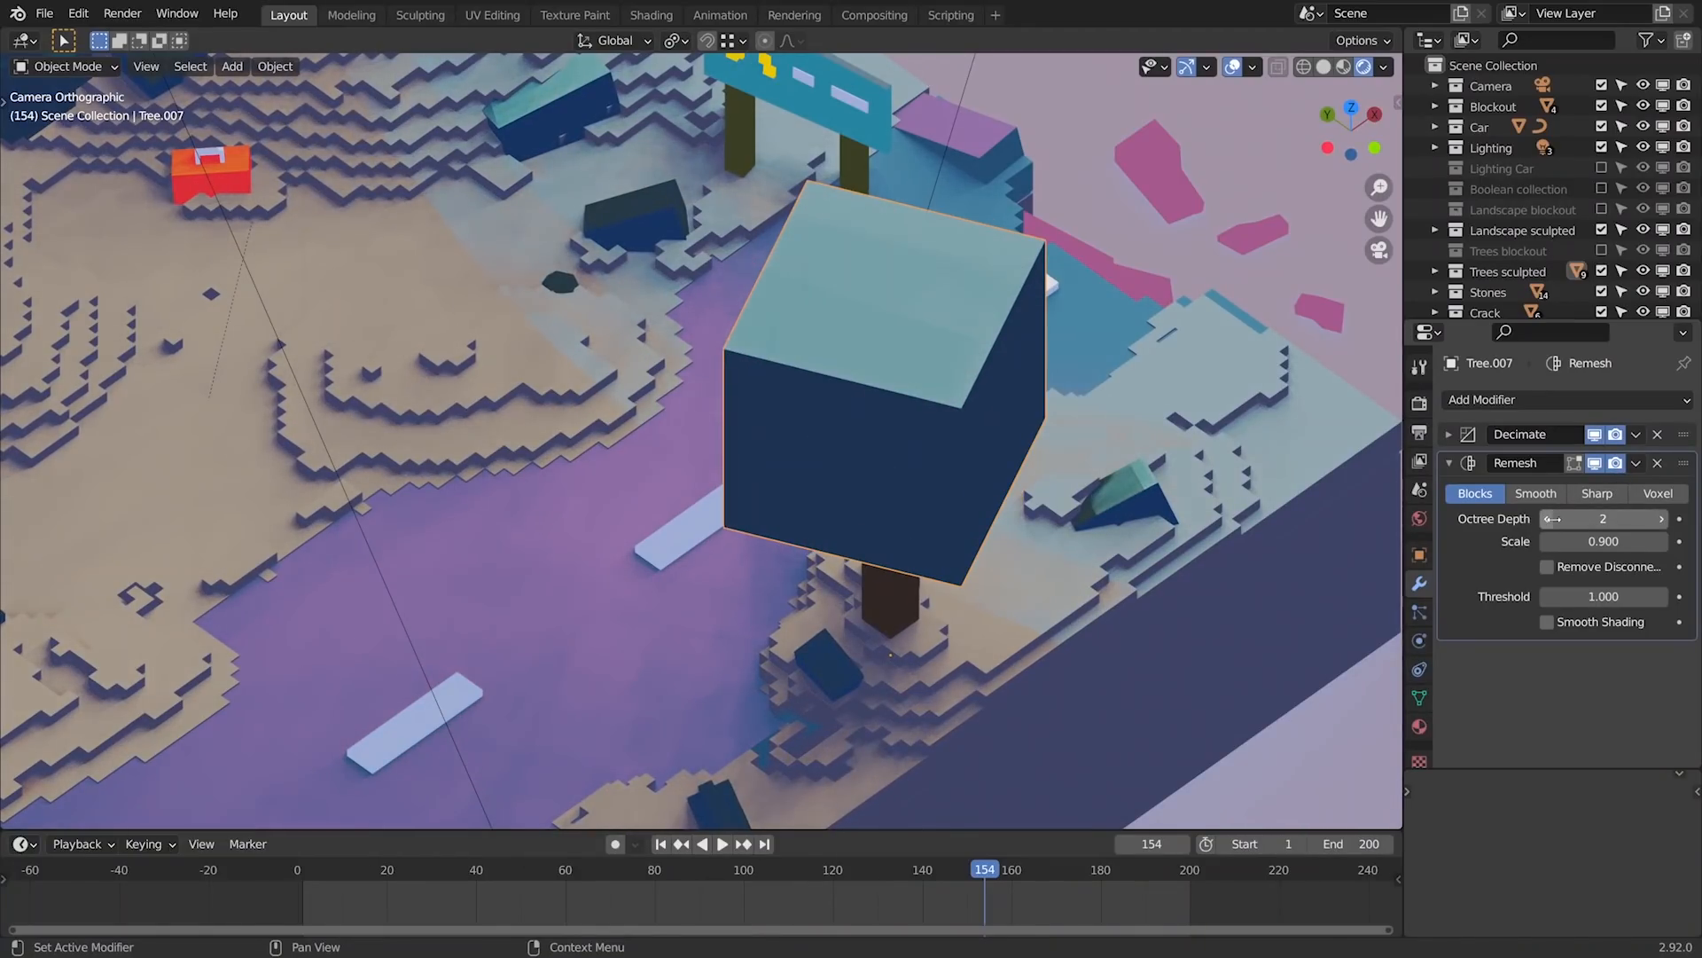
{"action": "left_click", "coordinate": [1663, 521]}
{"action": "left_click", "coordinate": [1662, 521]}
{"action": "left_click", "coordinate": [1662, 521]}
{"action": "left_click", "coordinate": [1662, 521]}
{"action": "left_click", "coordinate": [1662, 521]}
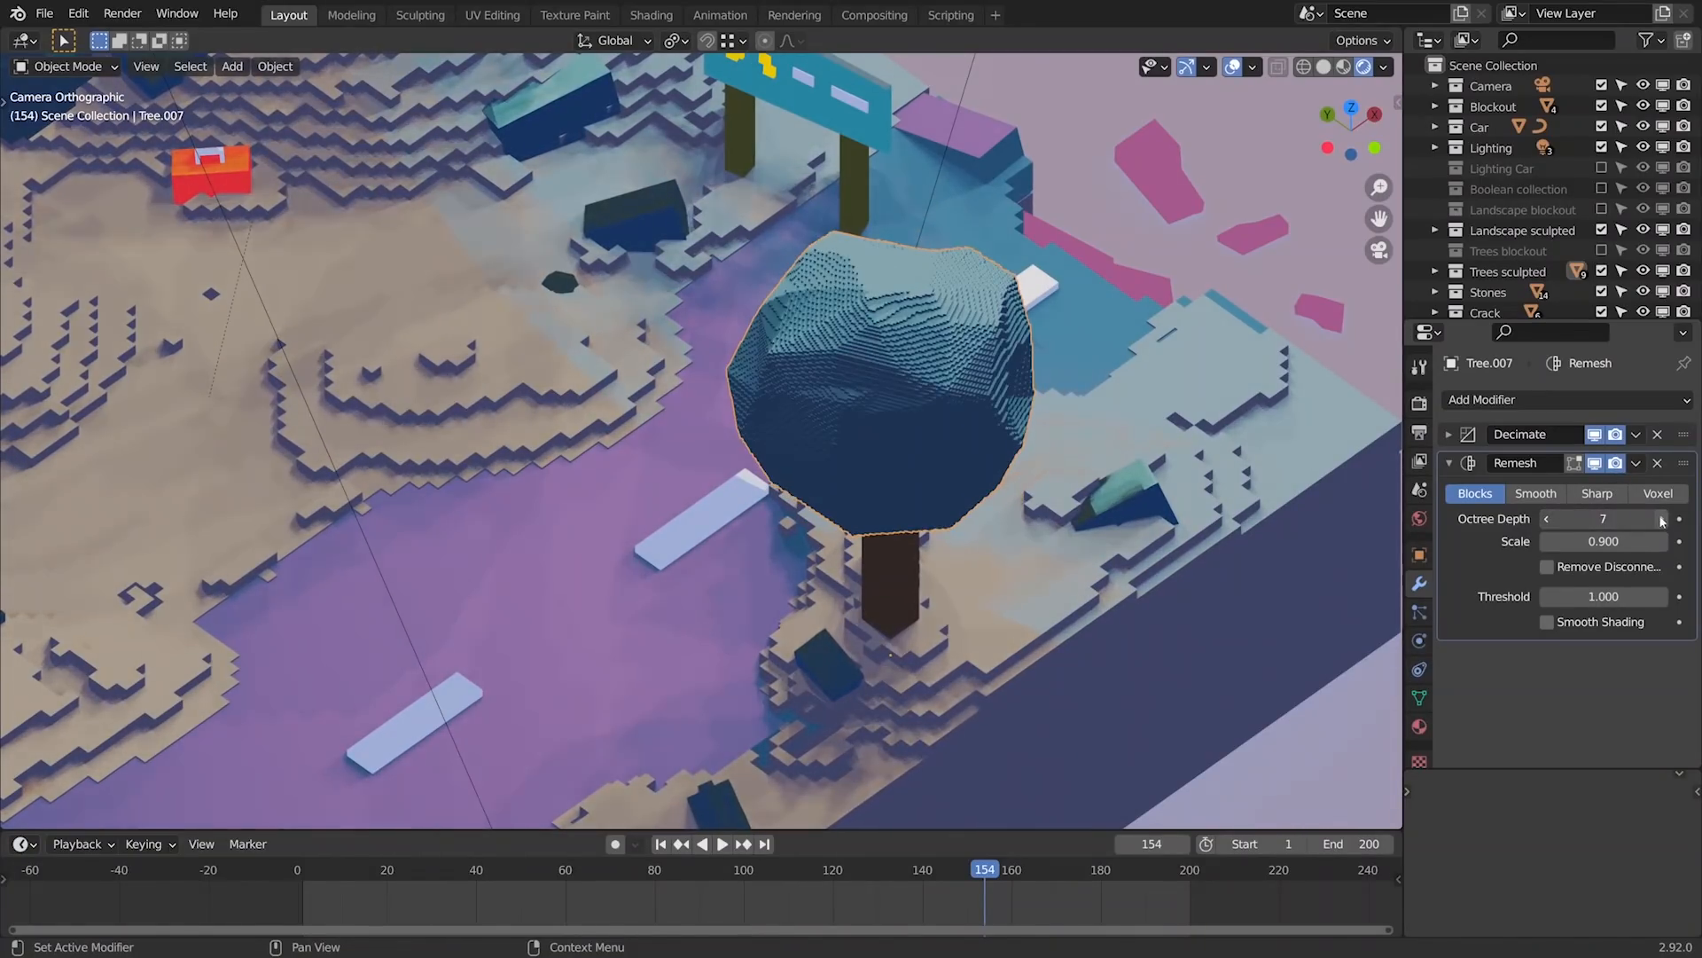
{"action": "left_click", "coordinate": [1662, 522]}
{"action": "left_click", "coordinate": [1546, 519]}
{"action": "left_click", "coordinate": [1546, 518]}
{"action": "left_click", "coordinate": [1546, 518]}
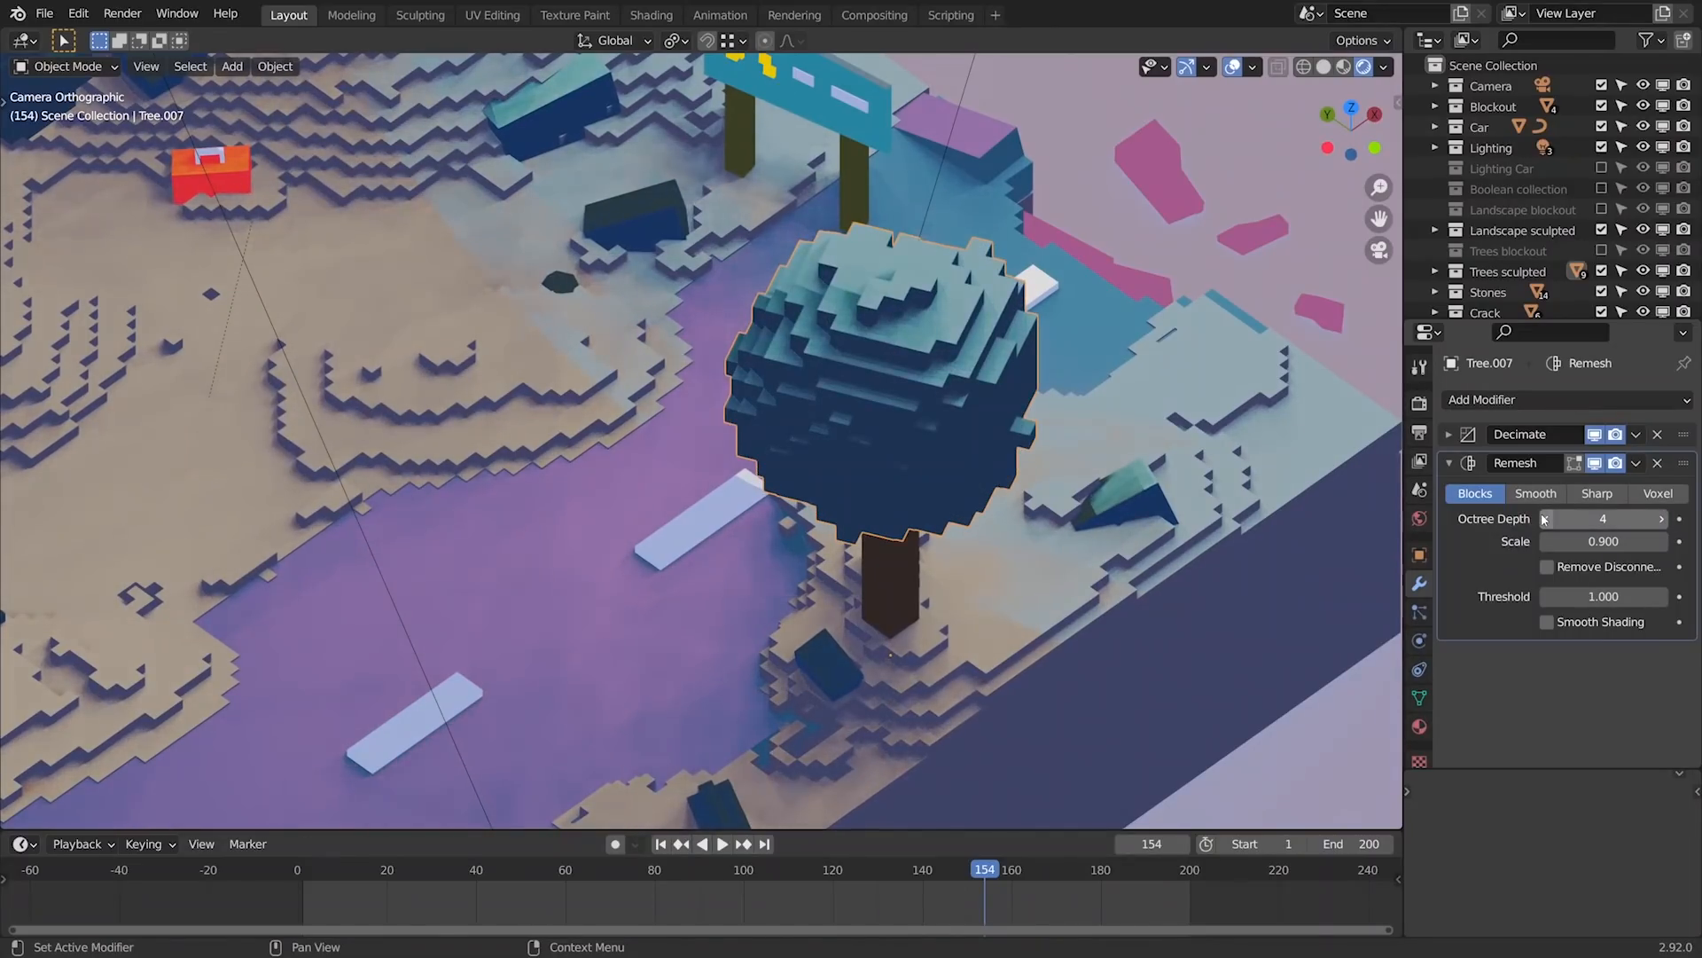
{"action": "left_click", "coordinate": [1546, 518]}
{"action": "key", "text": "shift"}
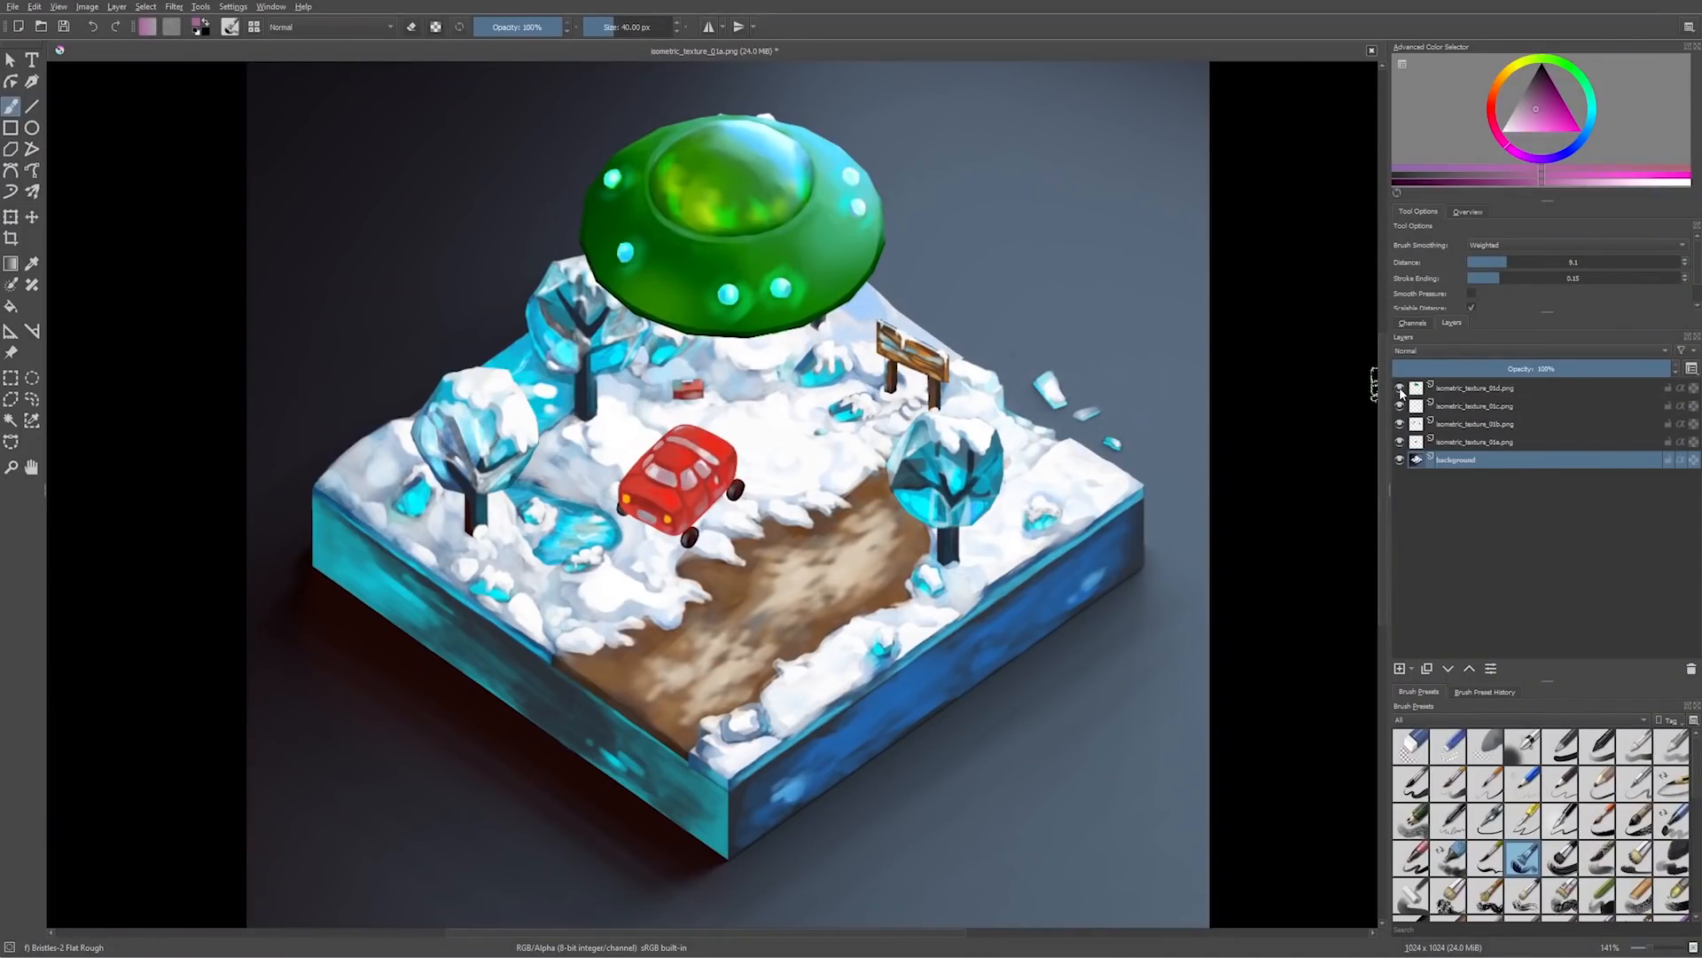
- Switch to Krita, hide the four painted layers above the background one by one, and show them all again
{"action": "left_click", "coordinate": [1400, 390]}
{"action": "left_click", "coordinate": [1400, 406]}
{"action": "left_click", "coordinate": [1400, 424]}
{"action": "left_click", "coordinate": [1400, 442]}
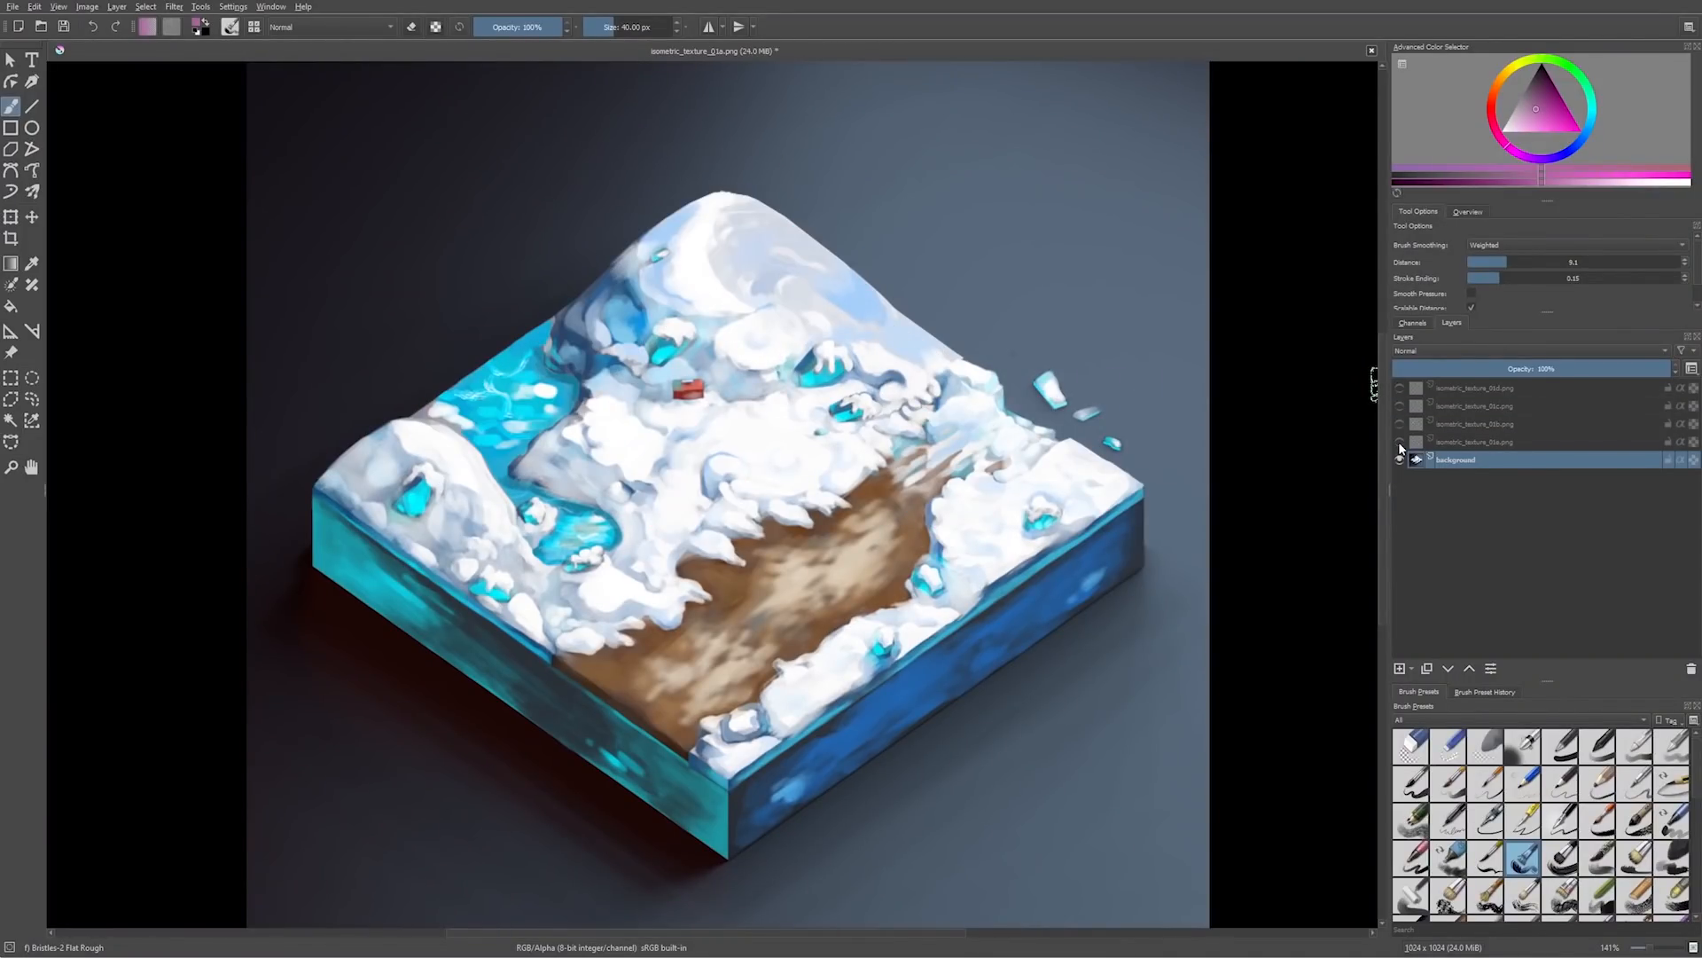
{"action": "left_click", "coordinate": [1400, 441]}
{"action": "left_click", "coordinate": [1399, 424]}
{"action": "left_click", "coordinate": [1399, 406]}
{"action": "left_click", "coordinate": [1399, 388]}
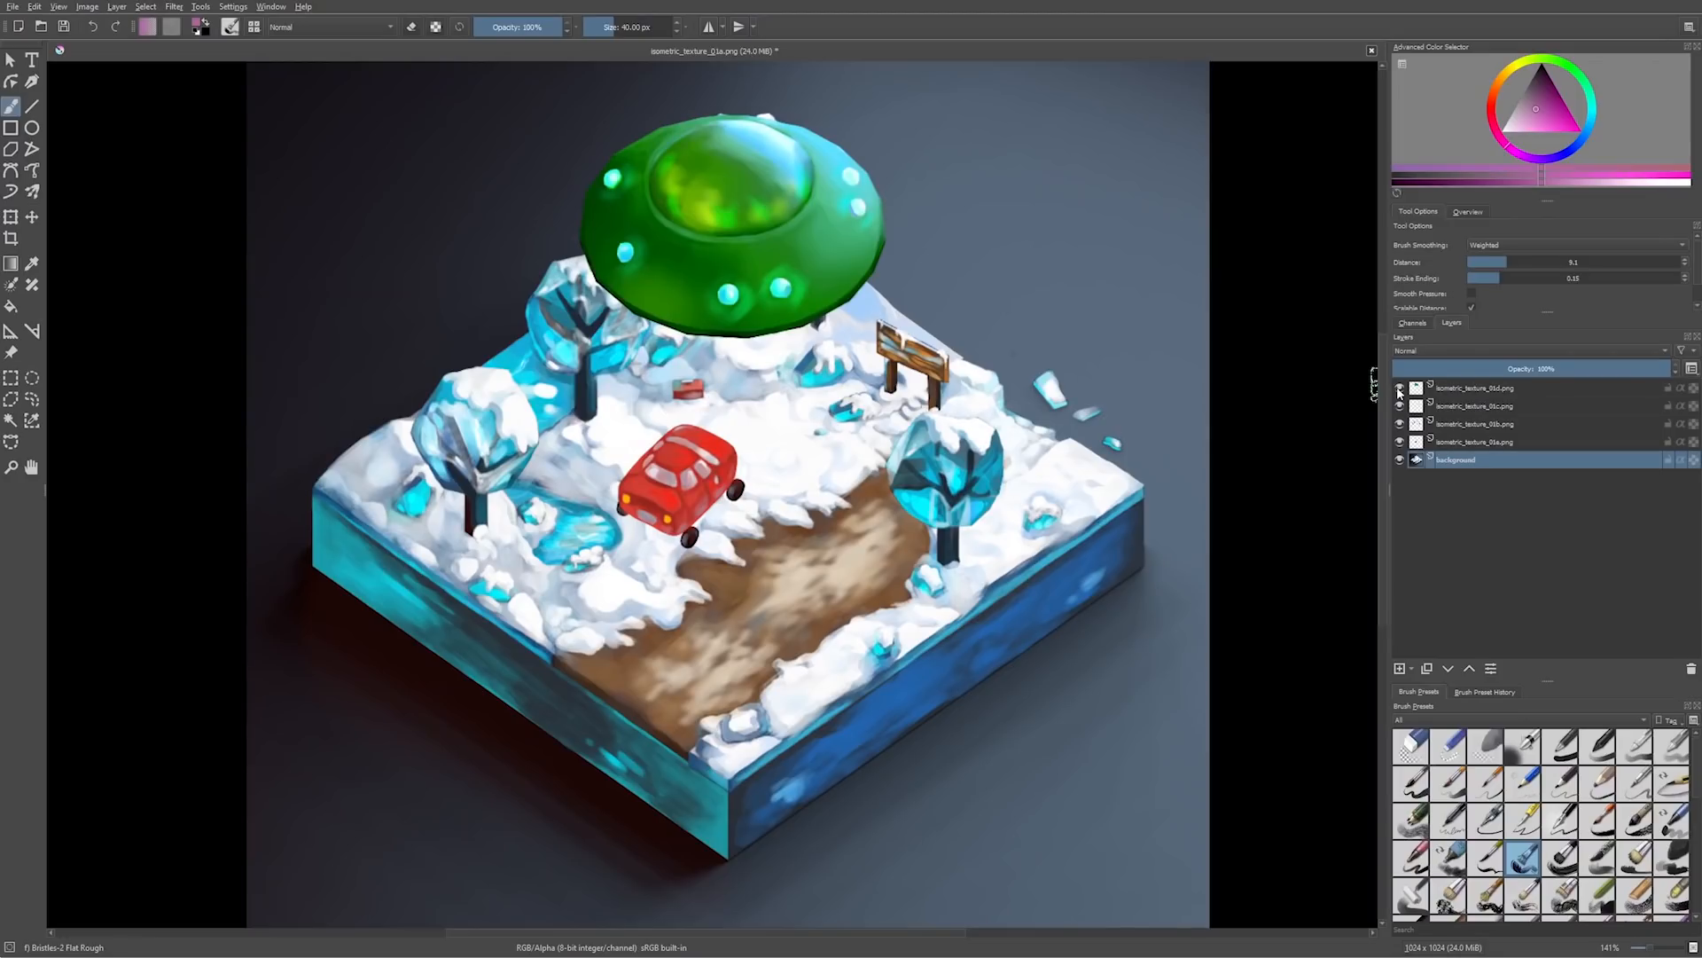
- Try moving the UFO layer slightly with the Move tool, and undo the move
{"action": "left_click", "coordinate": [1418, 388]}
{"action": "key", "text": "t"}
{"action": "left_click_drag", "start_coordinate": [1167, 323], "coordinate": [1173, 328]}
{"action": "key", "text": "ctrl+z"}
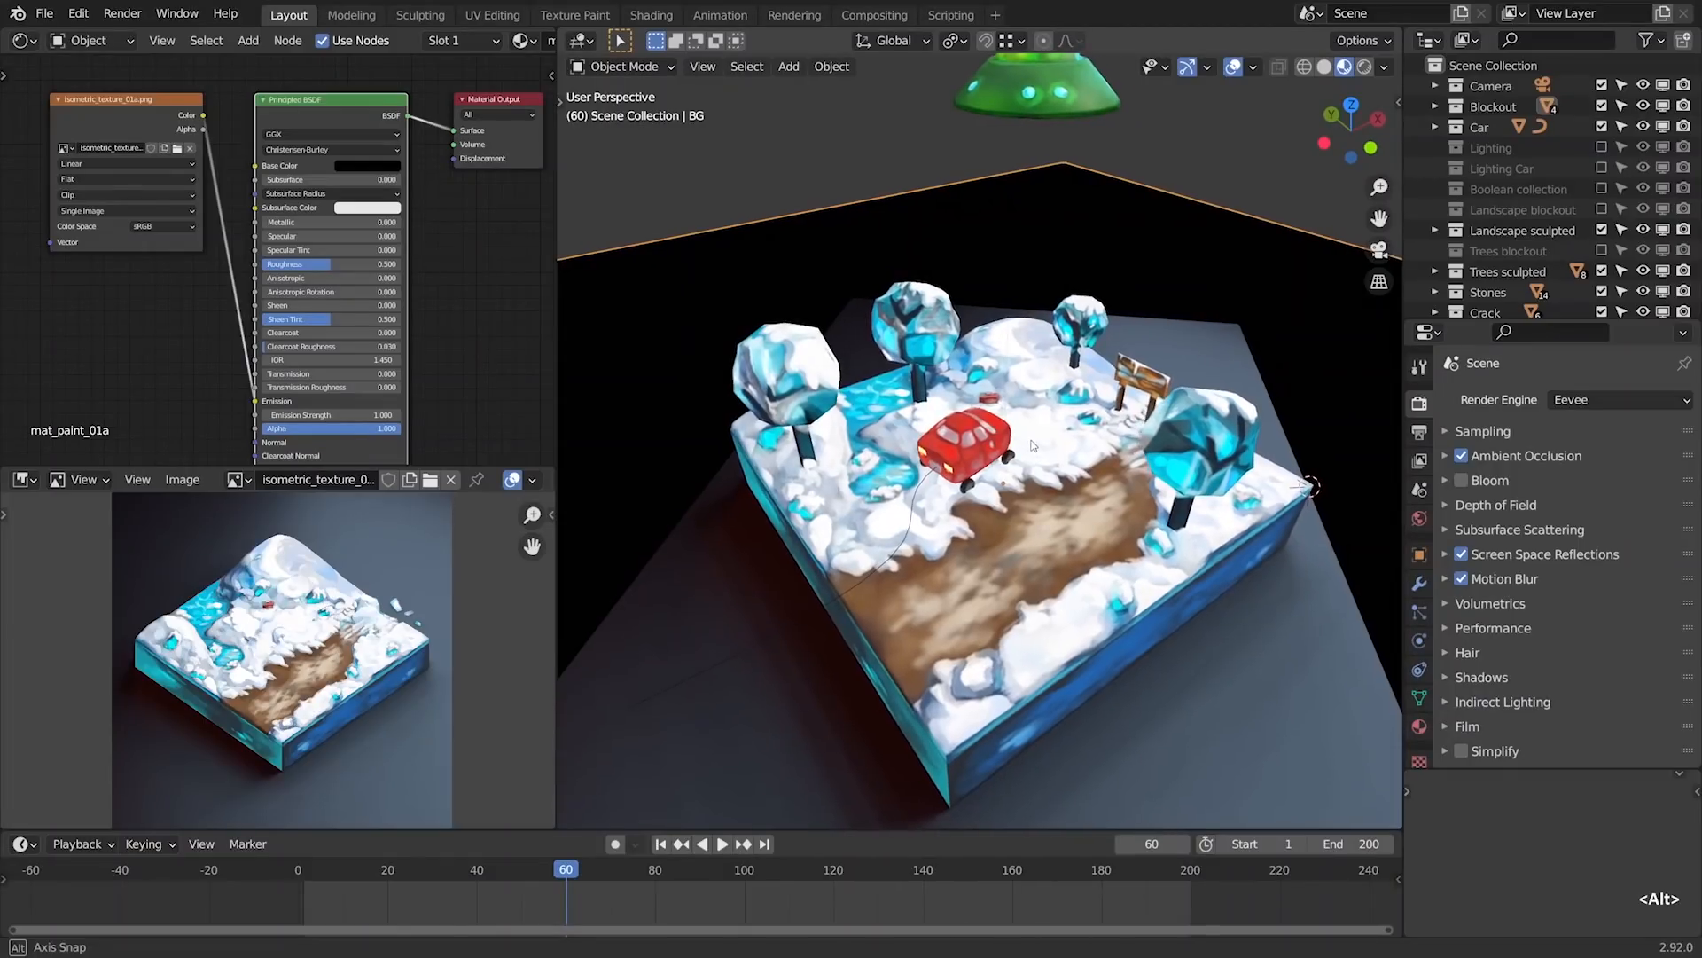
- Switch to Blender, return to camera view, and preview isometric_texture_01b.png, 01c.png and 01d.png in the image editor, ending on 01a.png
{"action": "key", "text": "KP_0"}
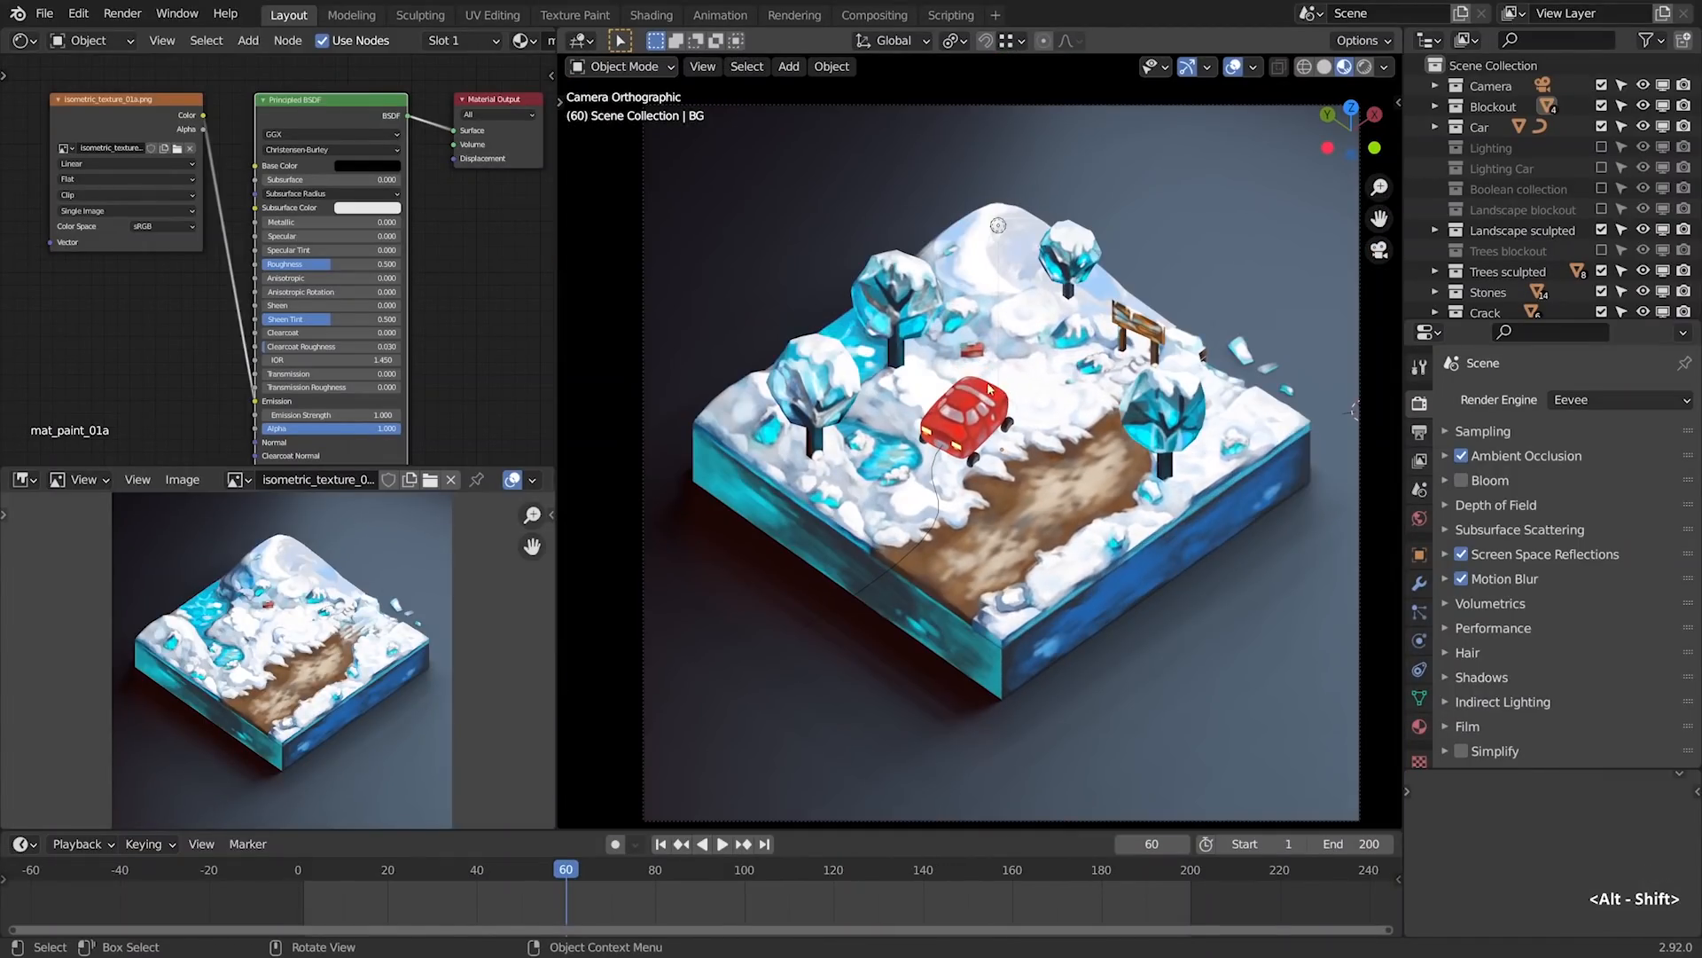
{"action": "left_click", "coordinate": [238, 480]}
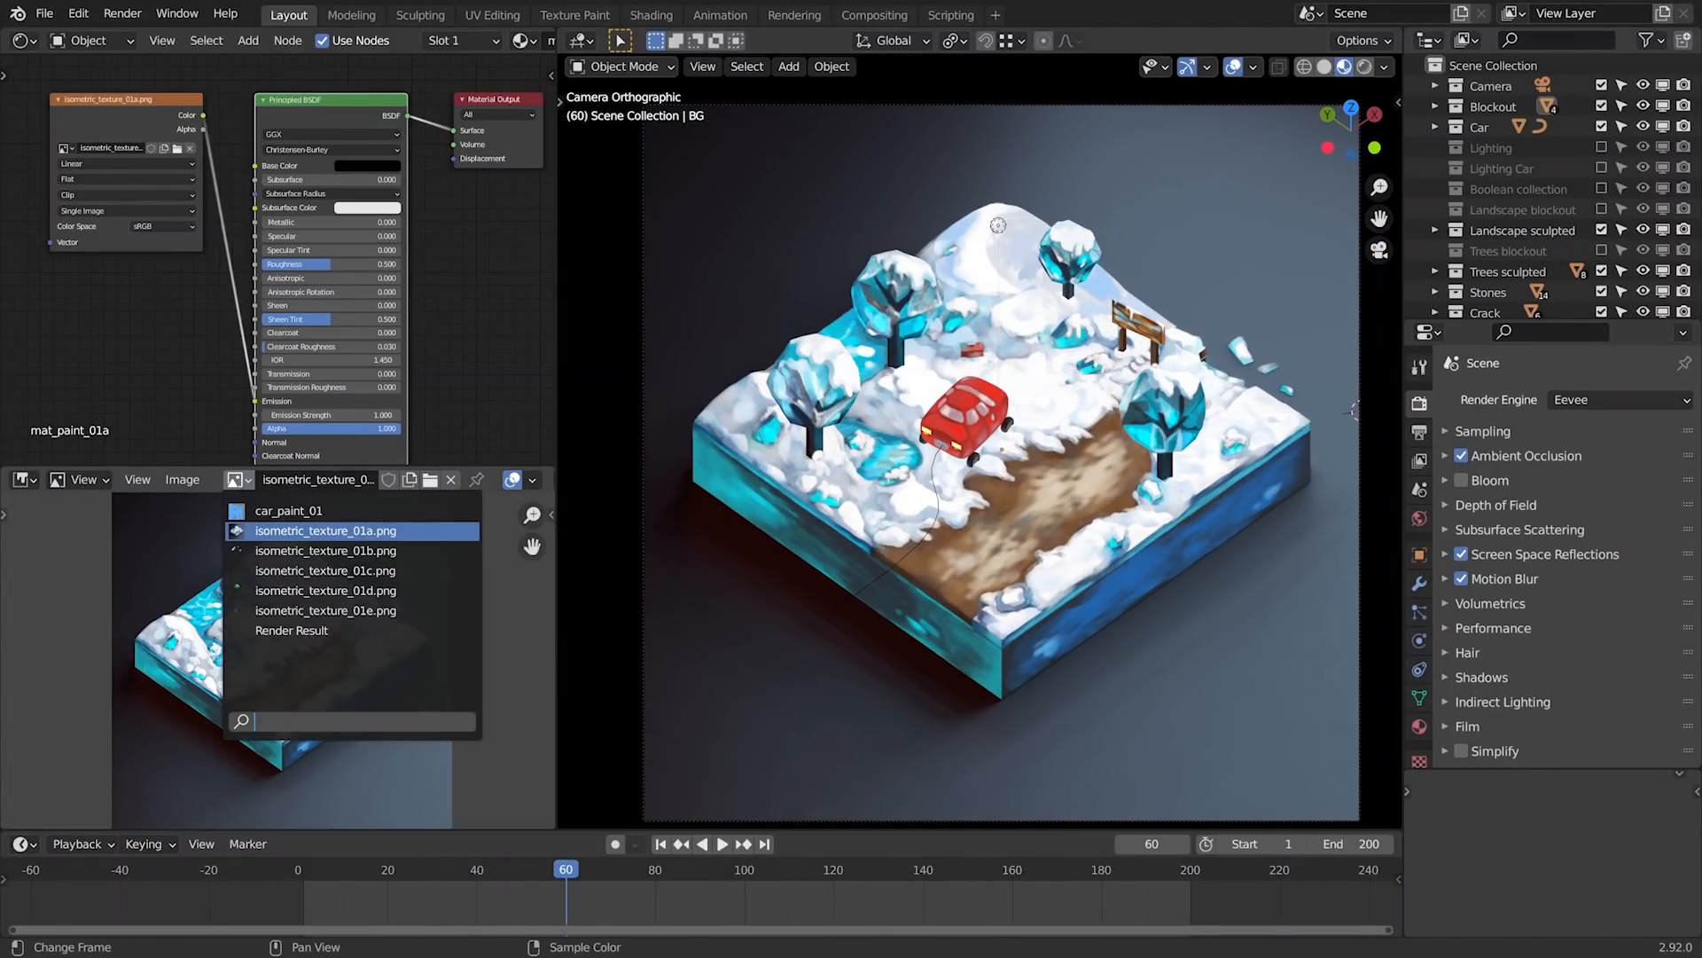
{"action": "left_click", "coordinate": [258, 548]}
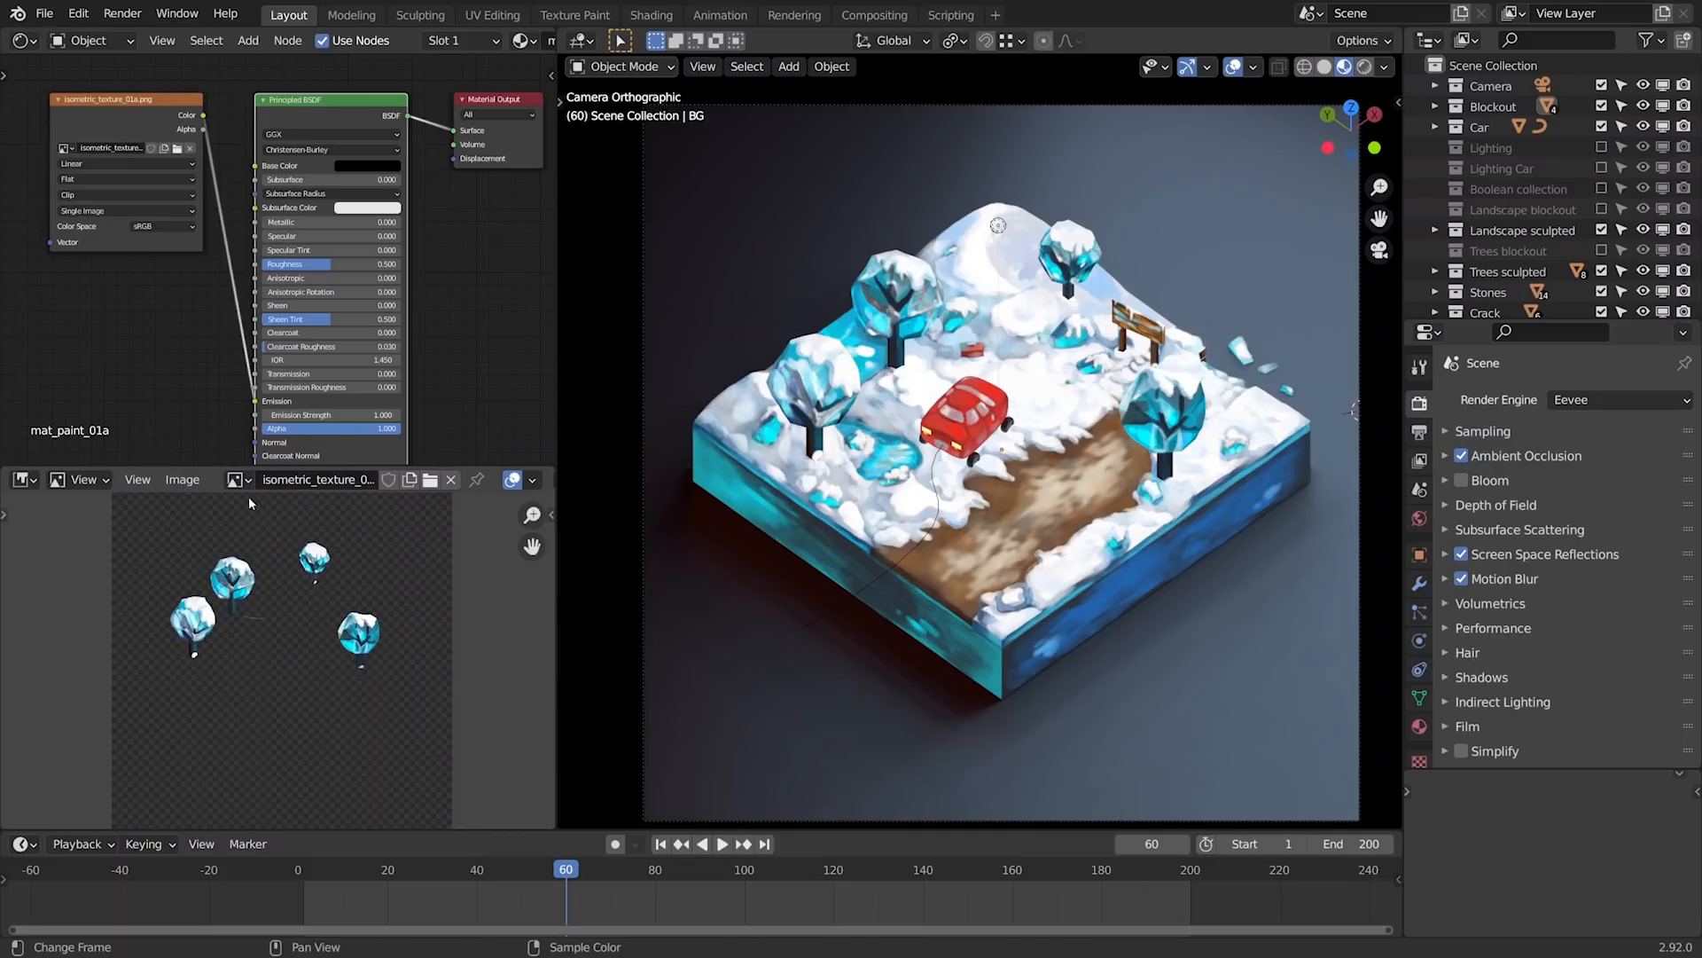
{"action": "left_click", "coordinate": [238, 480]}
{"action": "left_click", "coordinate": [257, 561]}
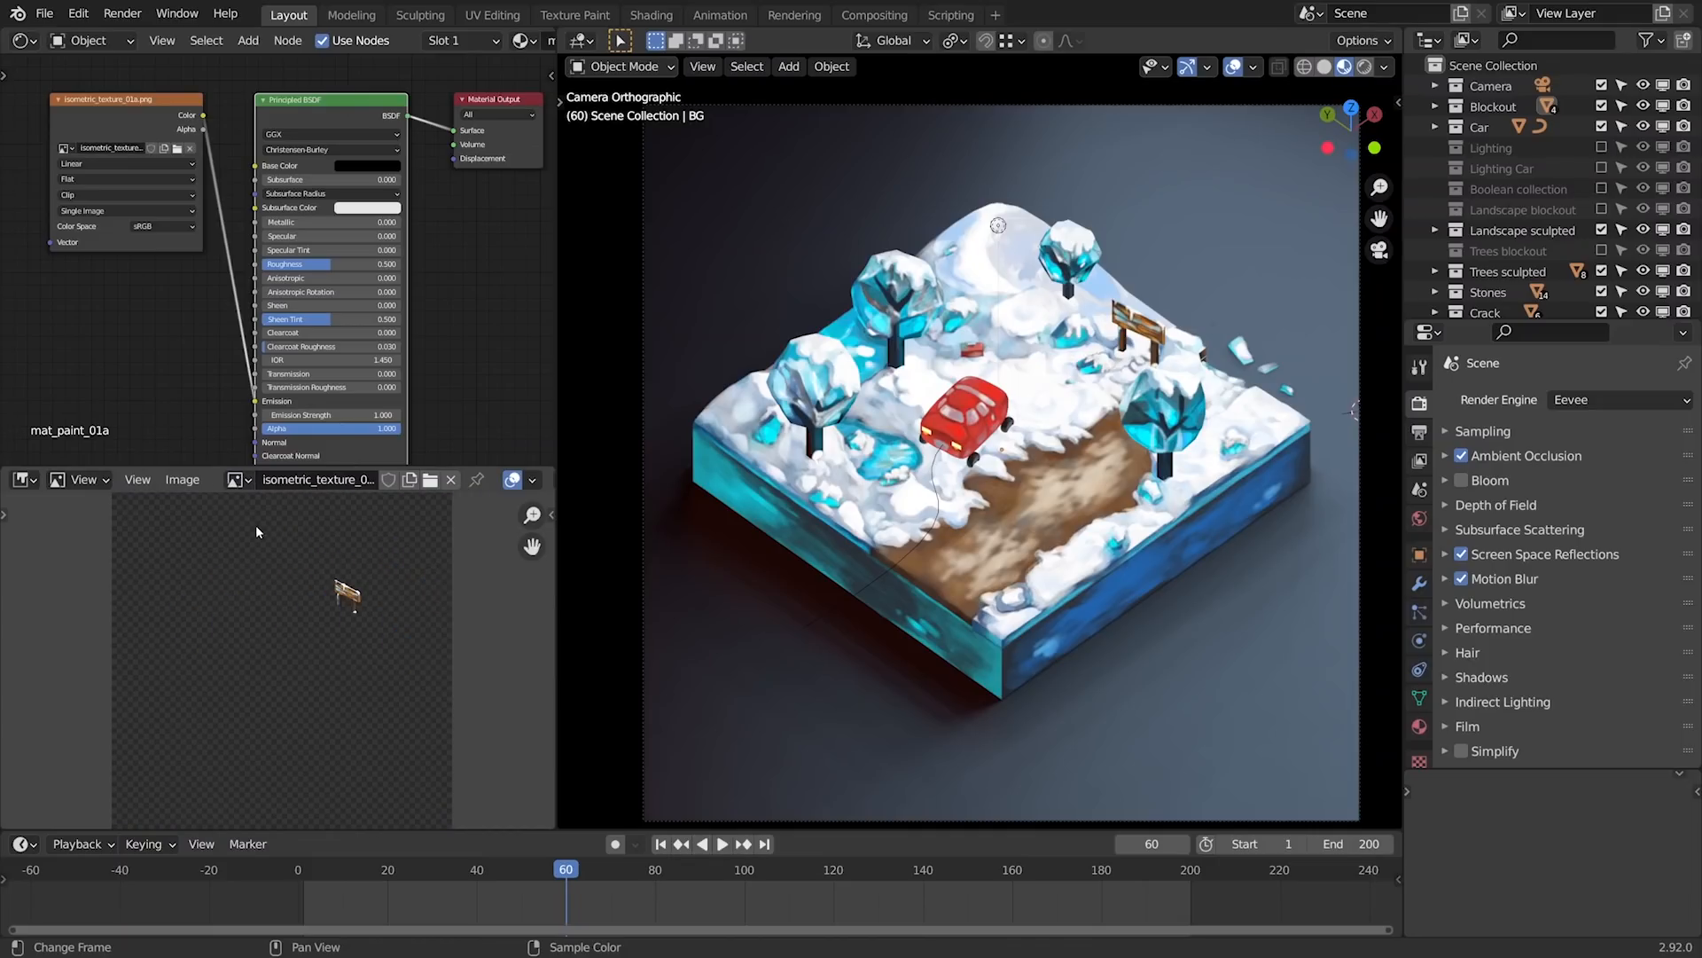
{"action": "left_click", "coordinate": [238, 480]}
{"action": "left_click", "coordinate": [264, 588]}
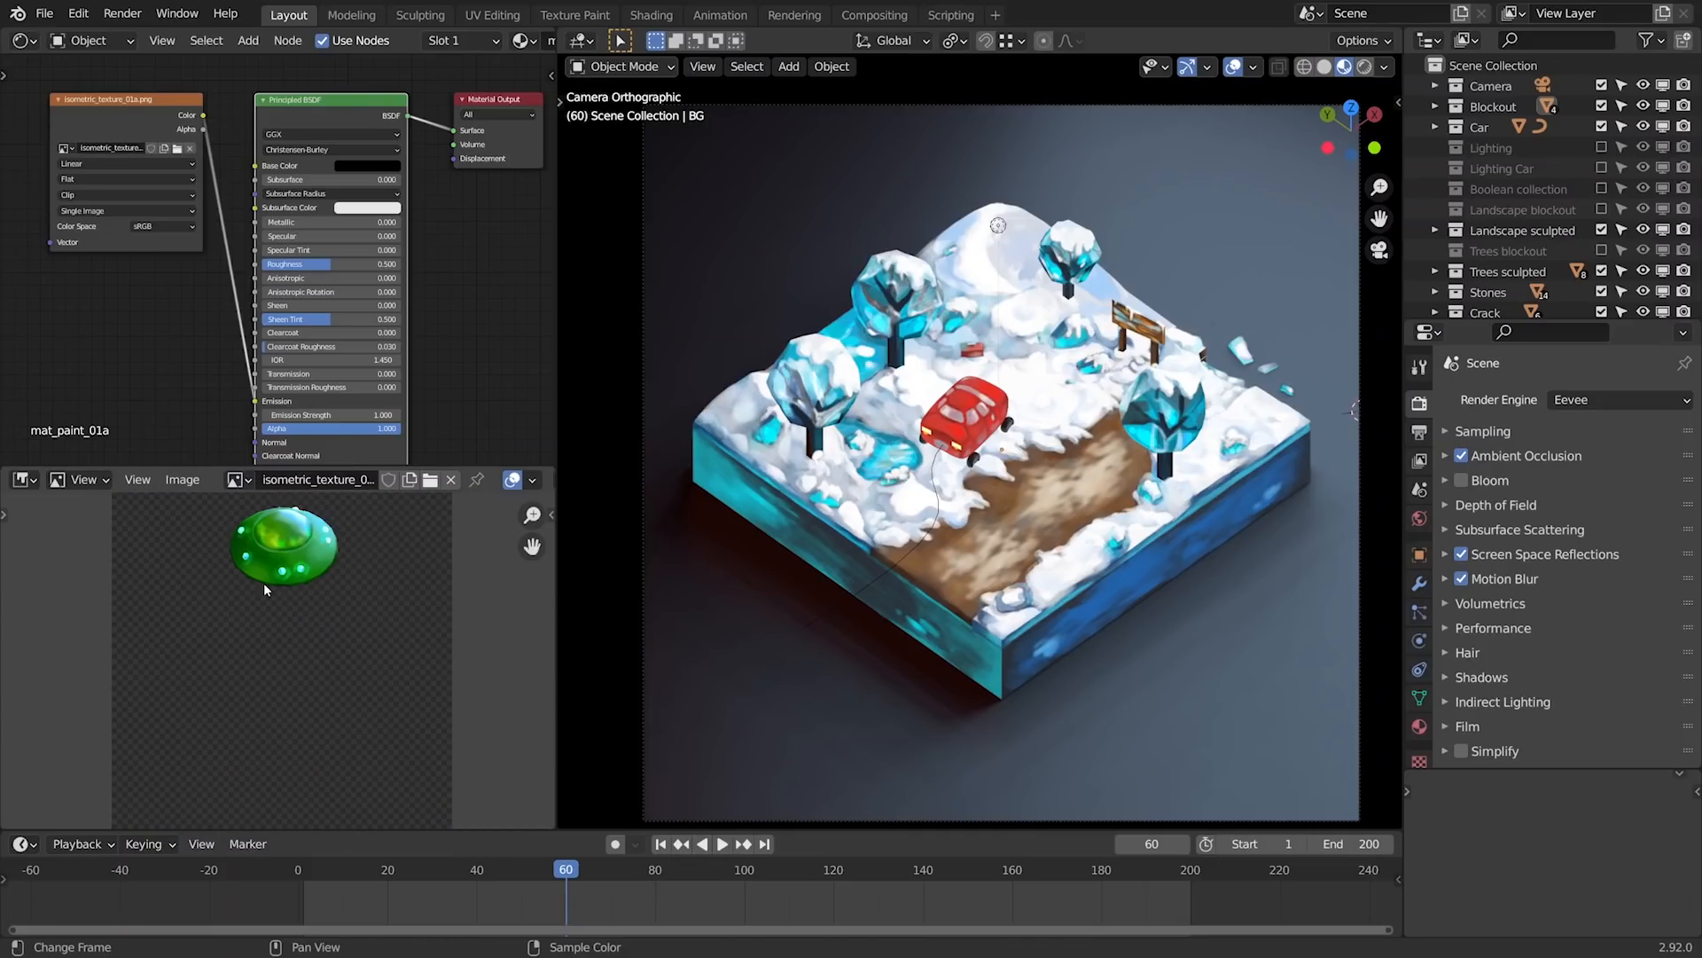
{"action": "left_click", "coordinate": [238, 480]}
{"action": "left_click", "coordinate": [262, 536]}
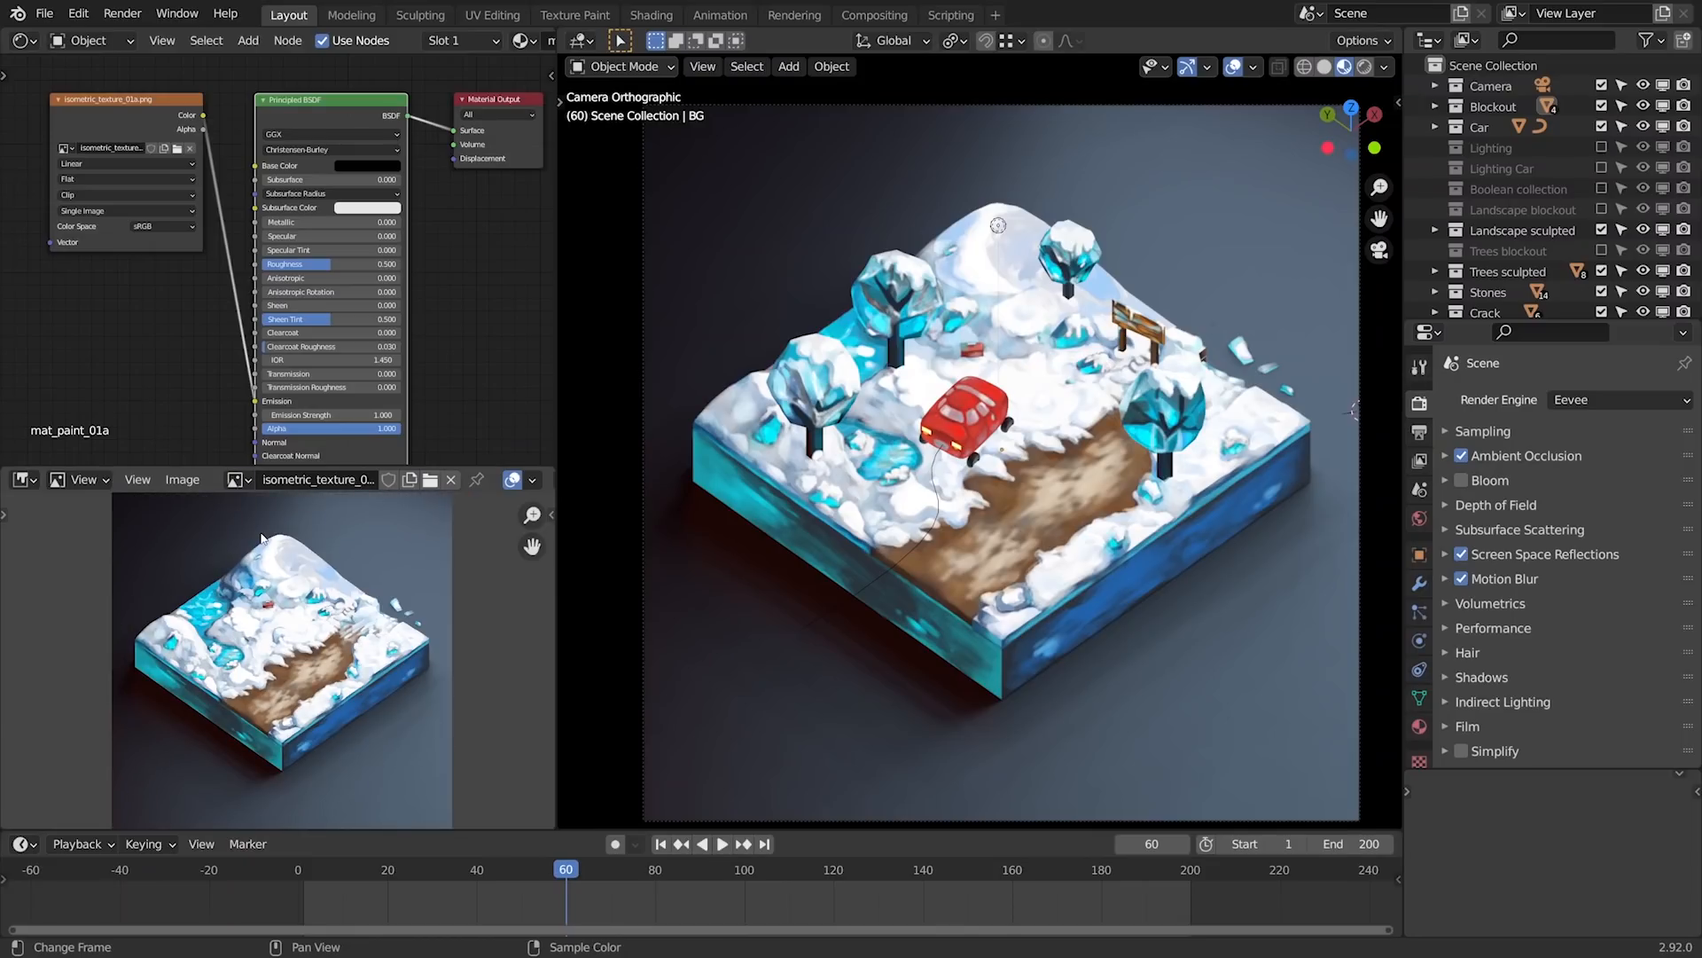
{"action": "scroll", "coordinate": [101, 148], "scroll_direction": "up", "scroll_amount": 5}
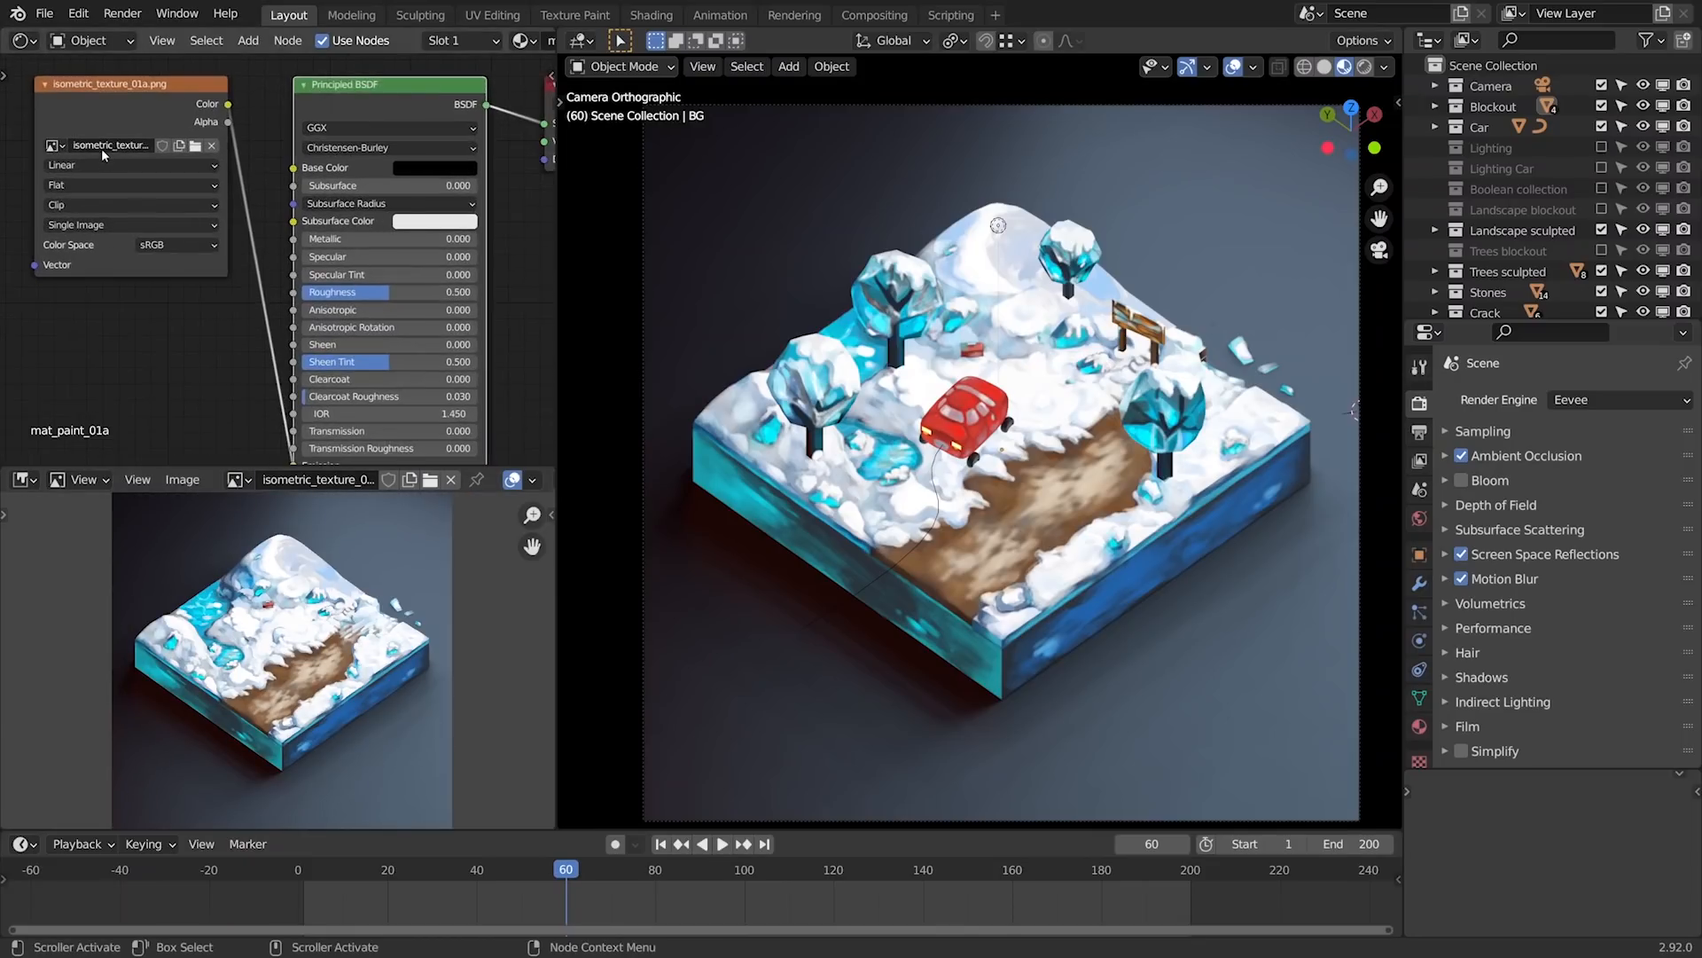
- Unlink the painted image texture from the Principled BSDF's Emission input, and link its Color output back to Emission
{"action": "middle_click_drag", "start_coordinate": [315, 132], "coordinate": [286, 320]}
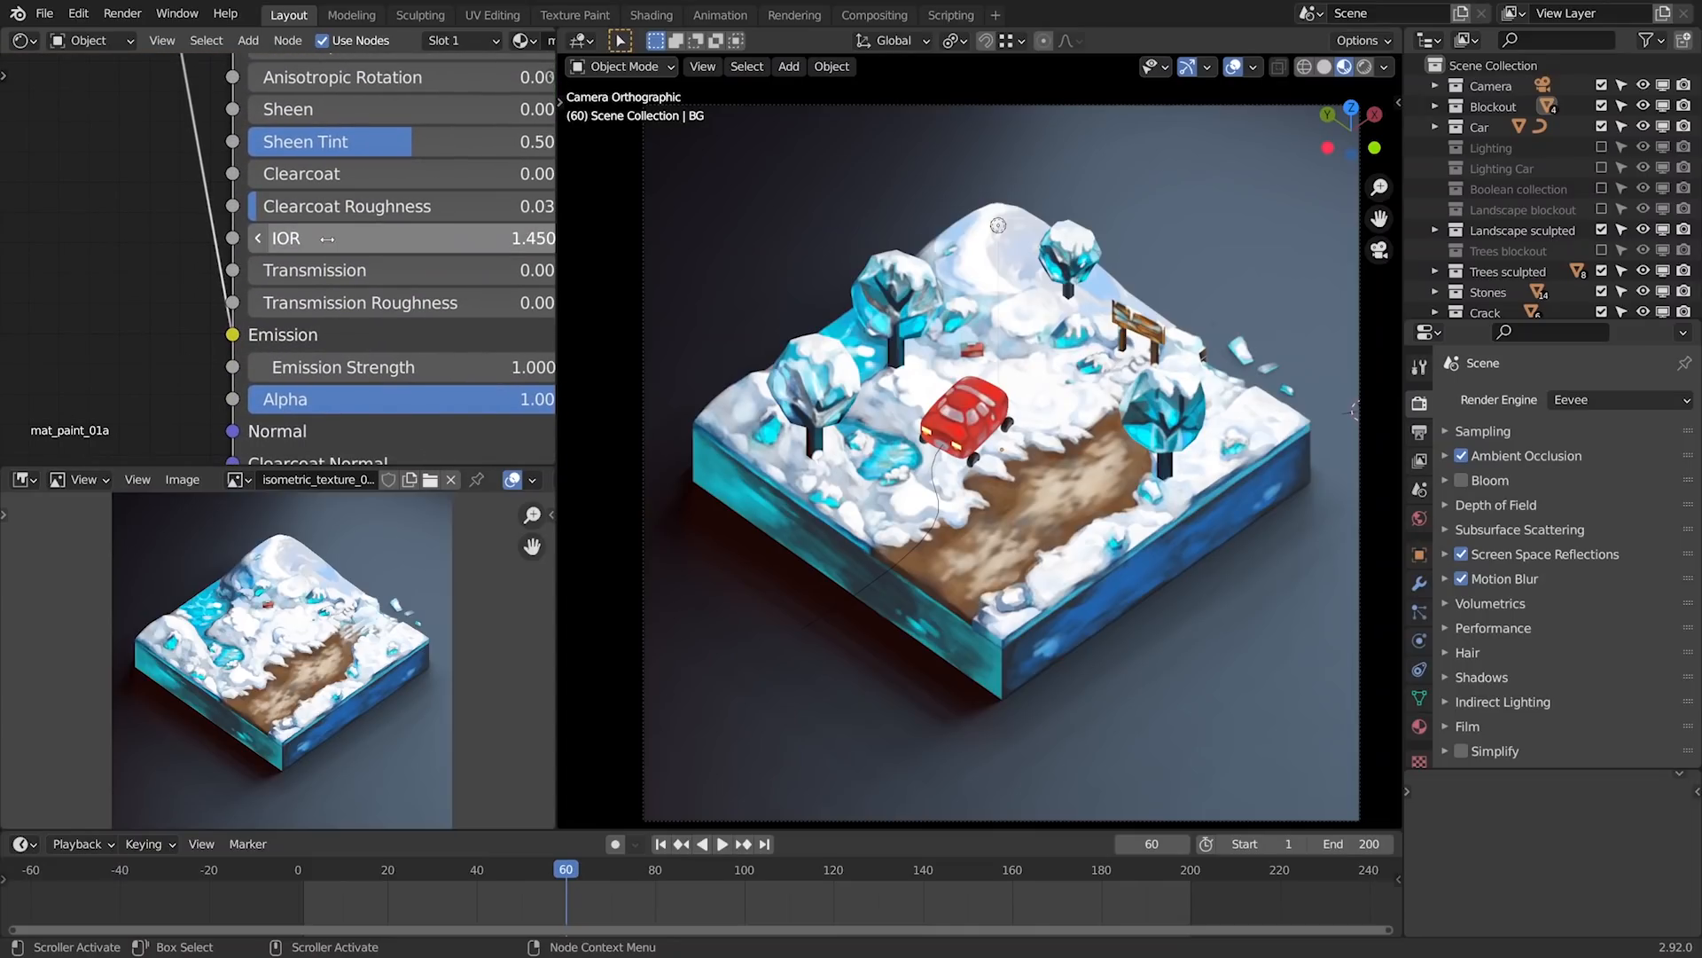
{"action": "middle_click_drag", "start_coordinate": [380, 130], "coordinate": [270, 255], "text": "ctrl"}
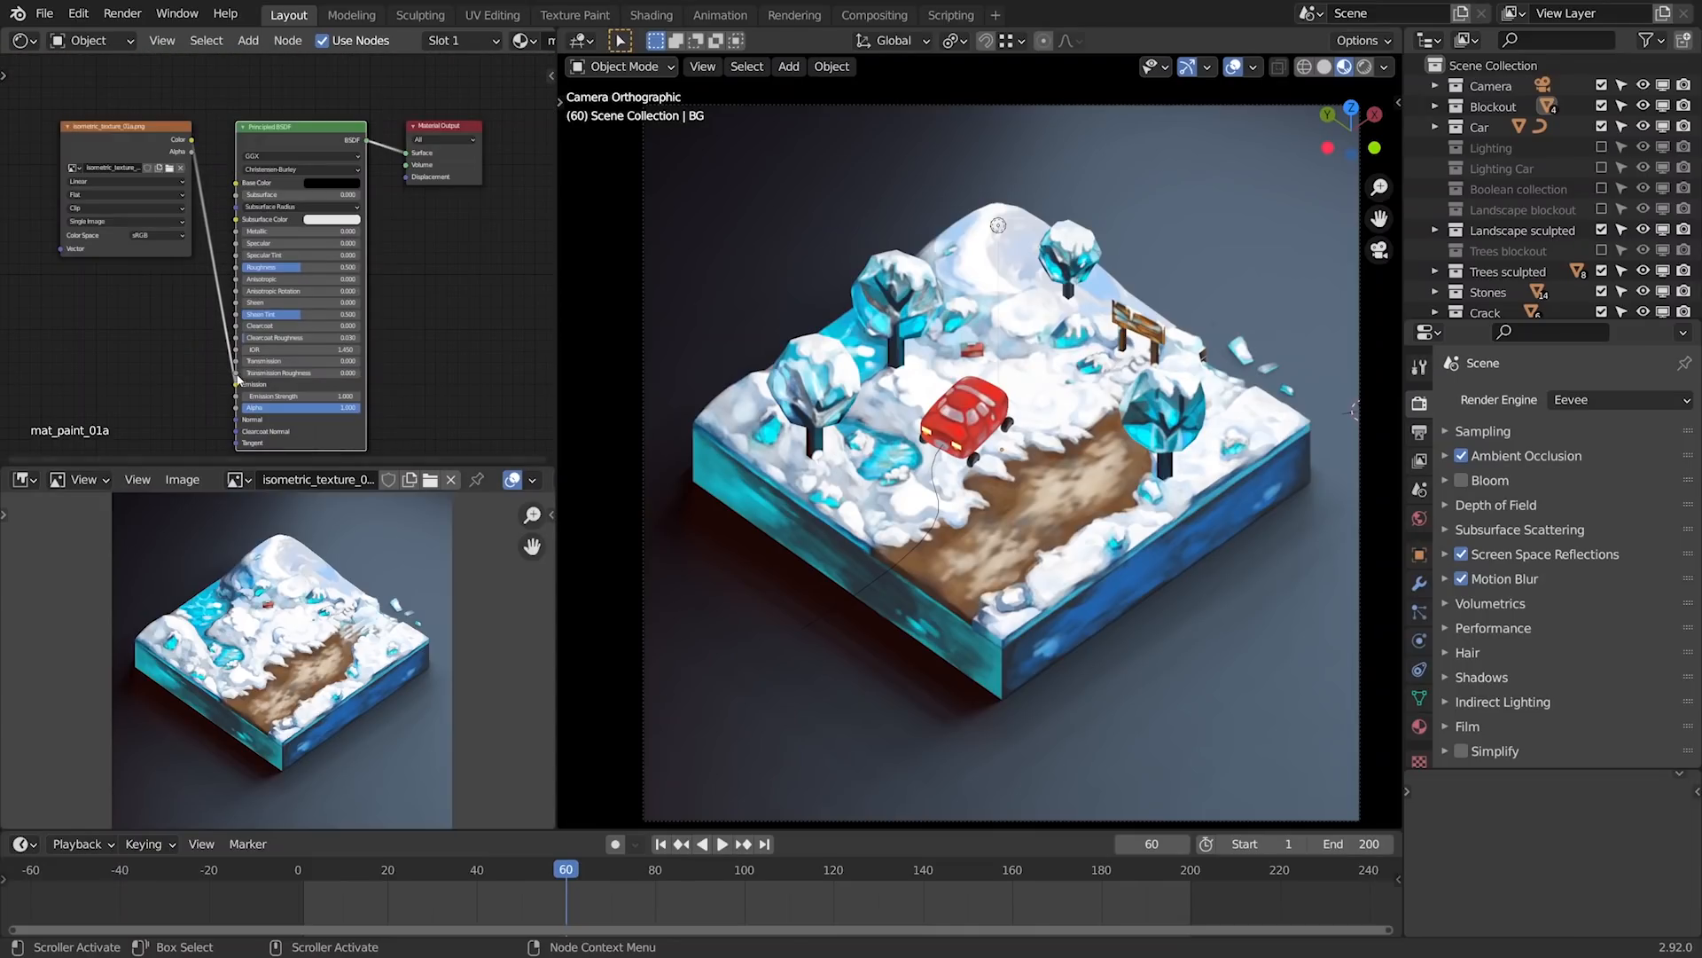
{"action": "left_click_drag", "start_coordinate": [236, 384], "coordinate": [201, 386]}
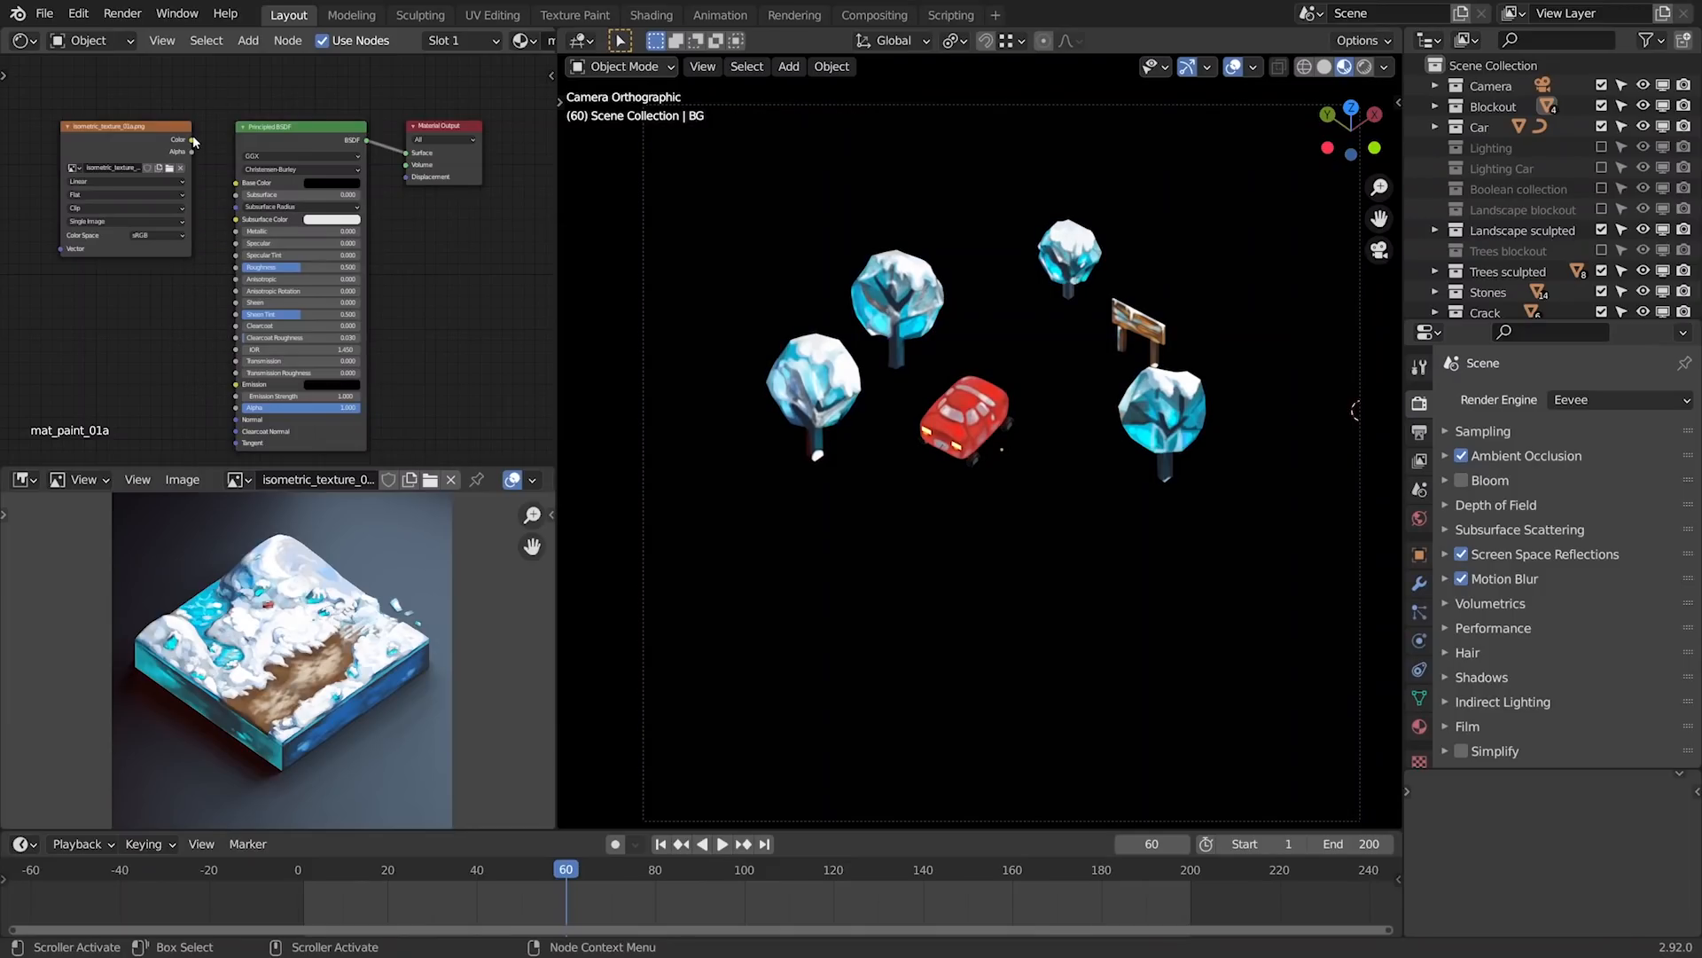
{"action": "left_click_drag", "start_coordinate": [191, 139], "coordinate": [237, 386]}
- Try unwrapping the snowy landscape top with Smart UV Project and check the painted texture in Object Mode
{"action": "left_click", "coordinate": [1040, 395]}
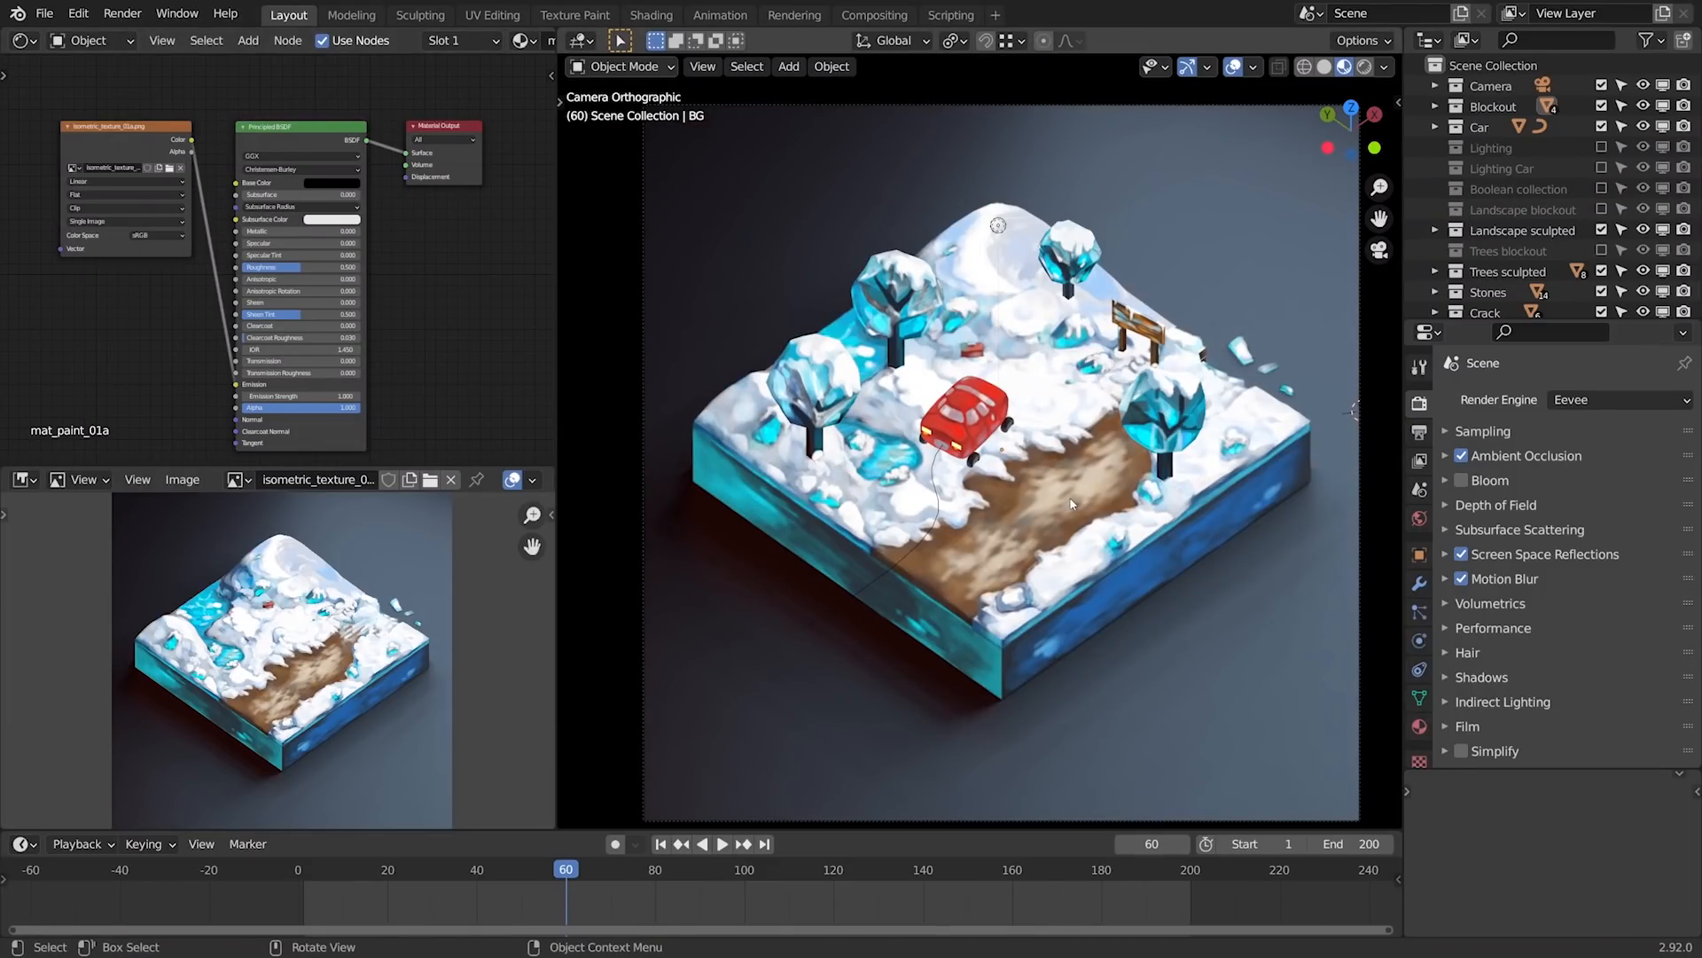
{"action": "key", "text": "Tab"}
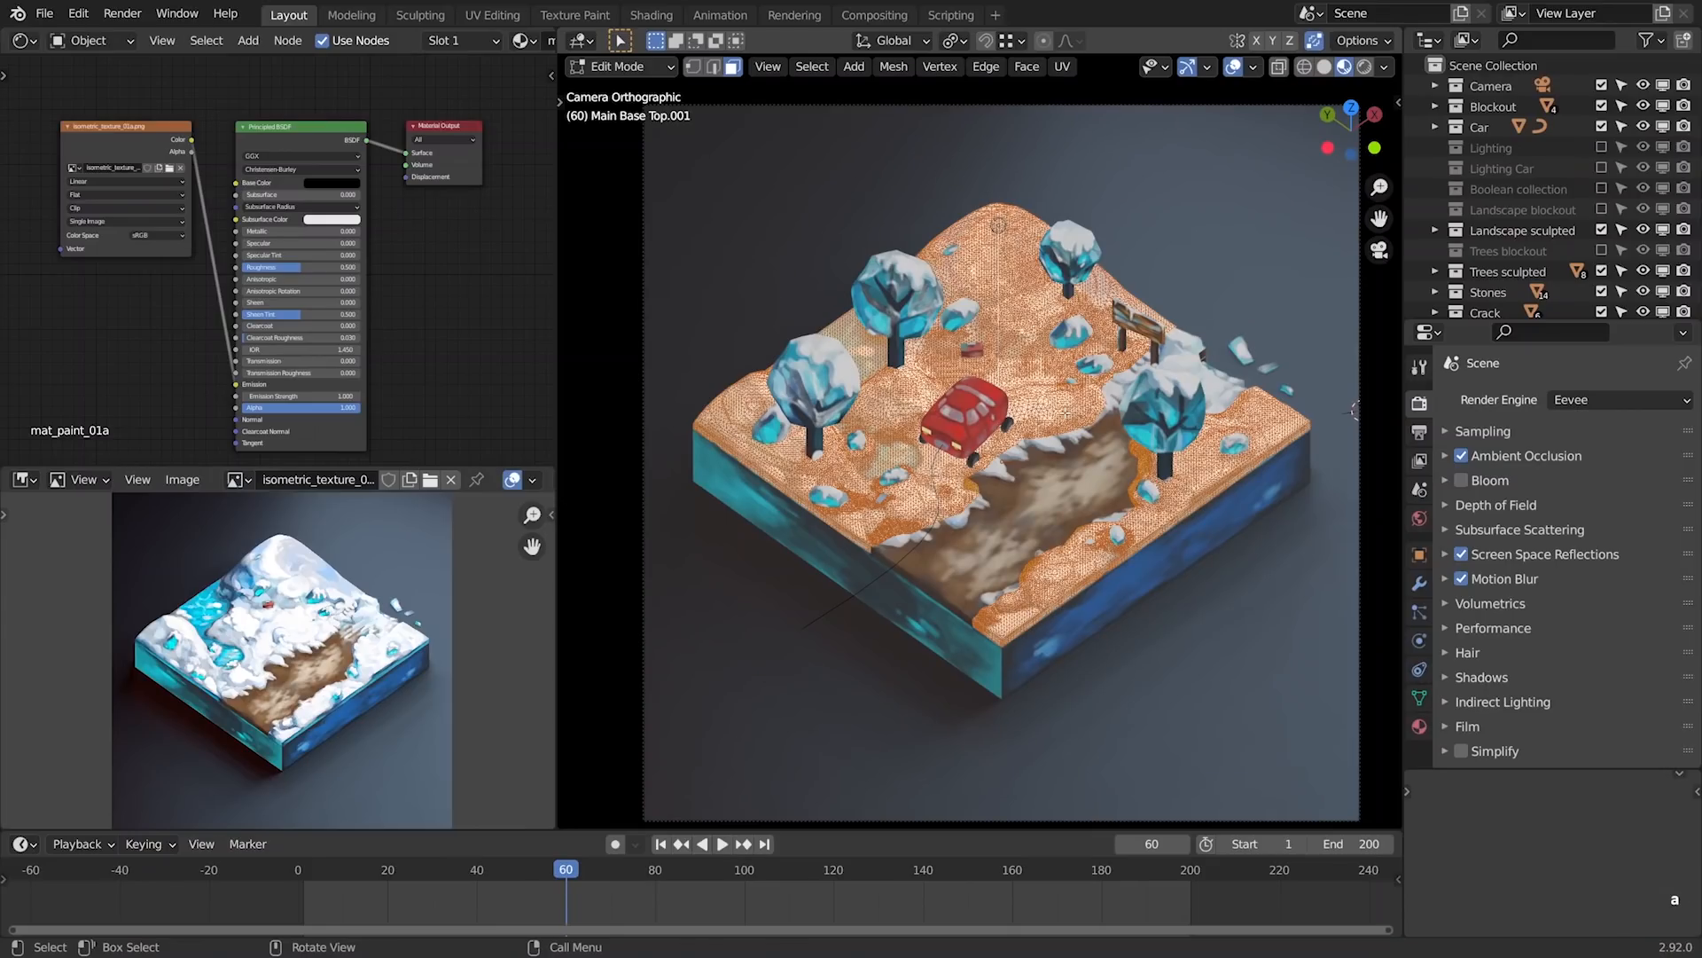
{"action": "key", "text": "u"}
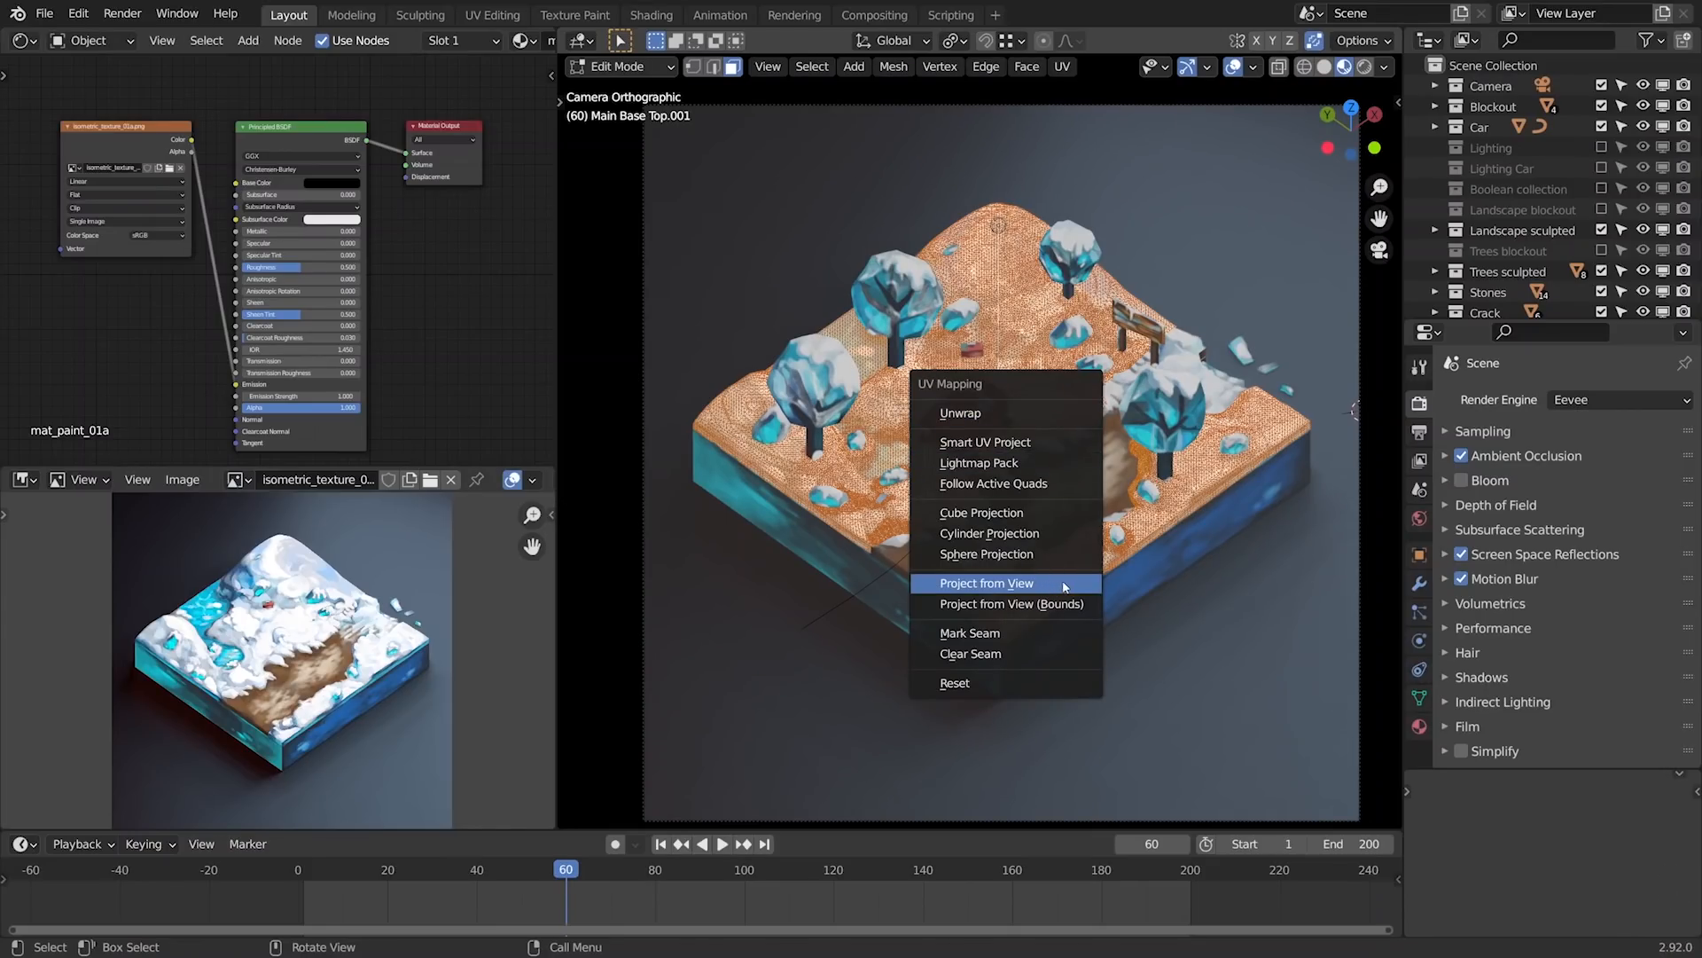
{"action": "left_click", "coordinate": [1020, 442]}
{"action": "left_click", "coordinate": [1033, 608]}
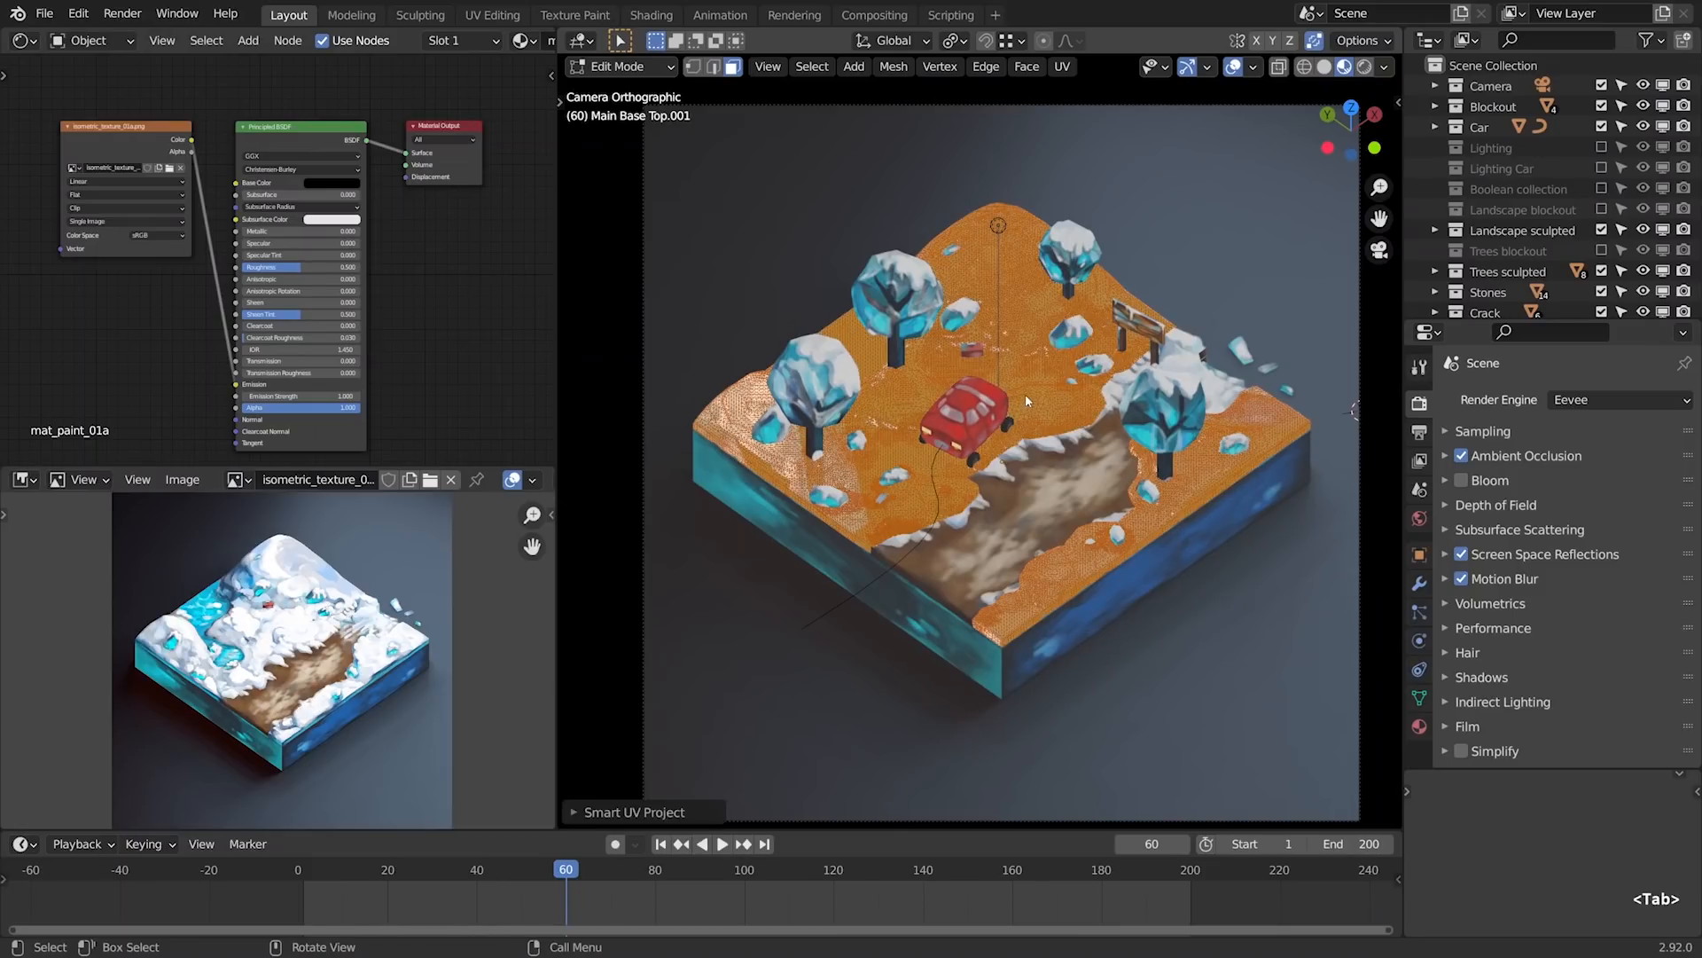
{"action": "key", "text": "Tab"}
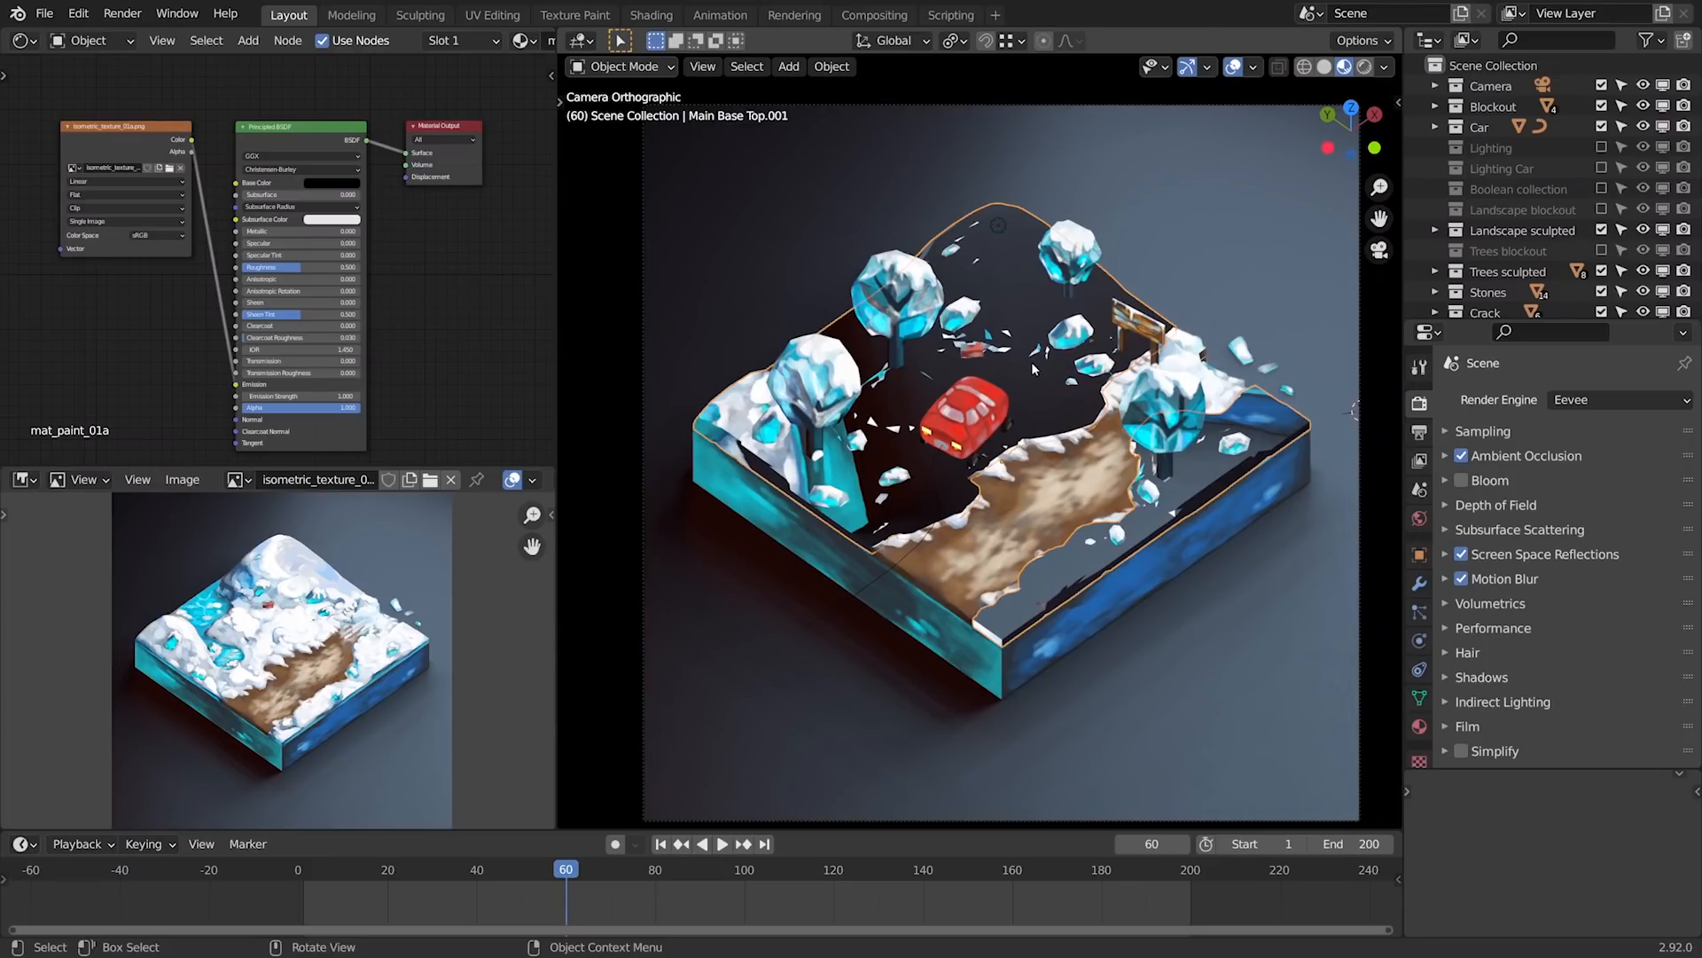
- Remap the landscape top's UVs with Project from View through the camera, and return to Object Mode
{"action": "key", "text": "Tab"}
{"action": "key", "text": "u"}
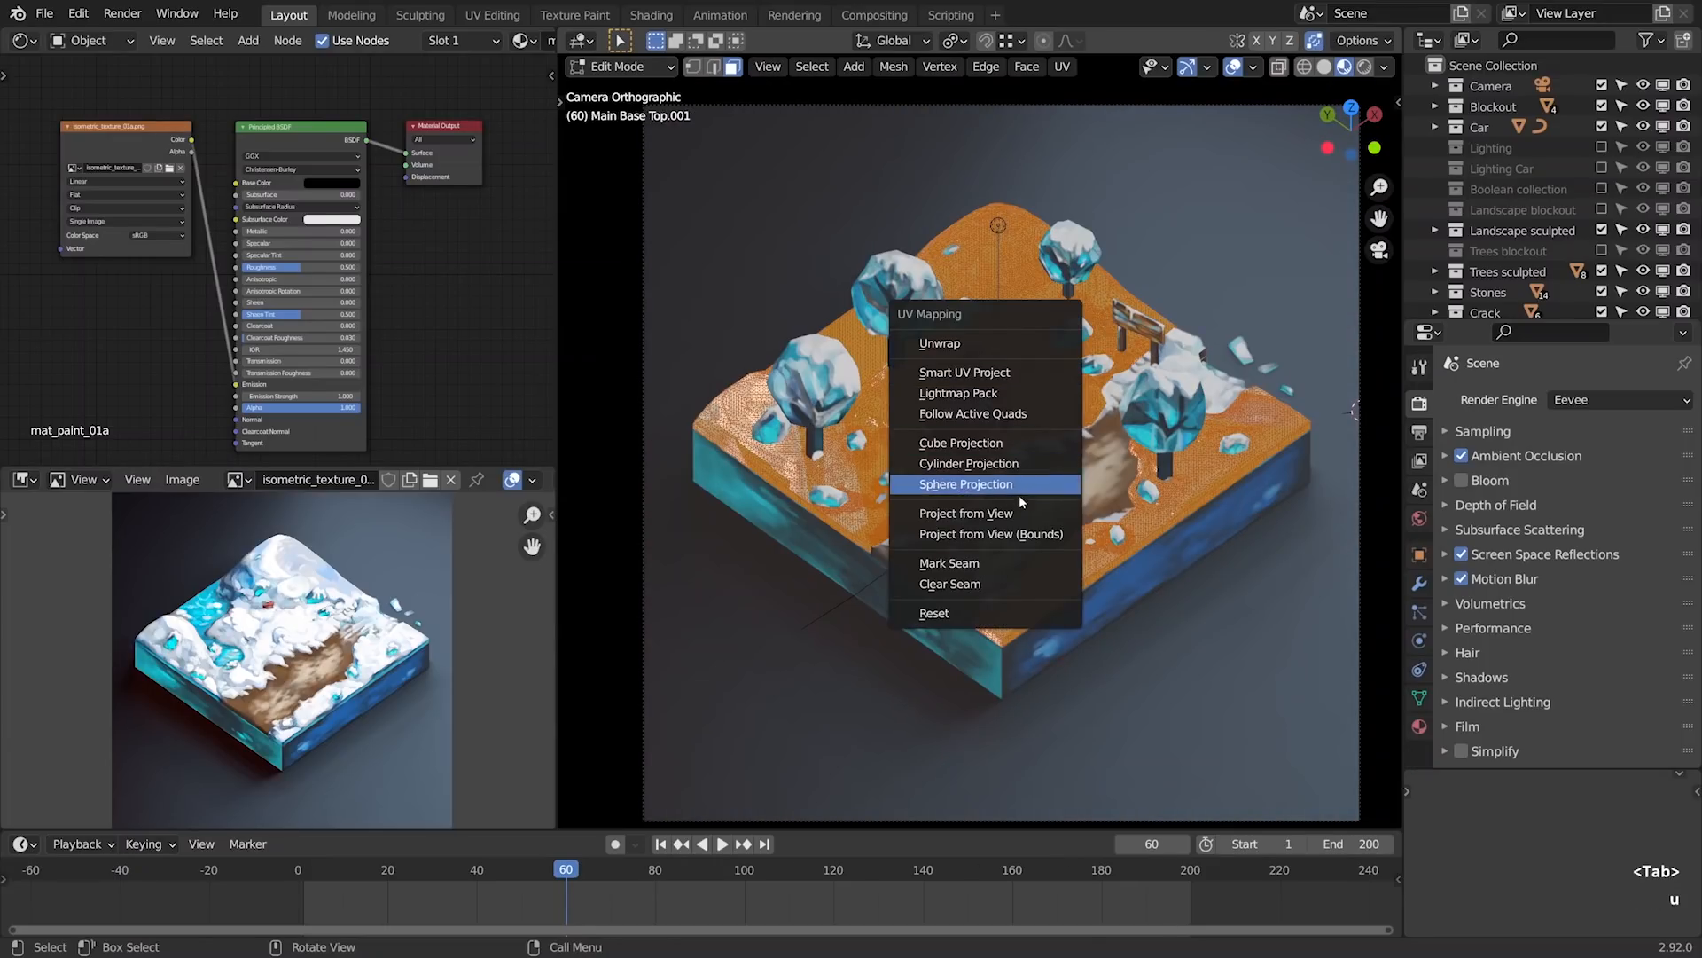
{"action": "left_click", "coordinate": [1017, 508]}
{"action": "key", "text": "Tab"}
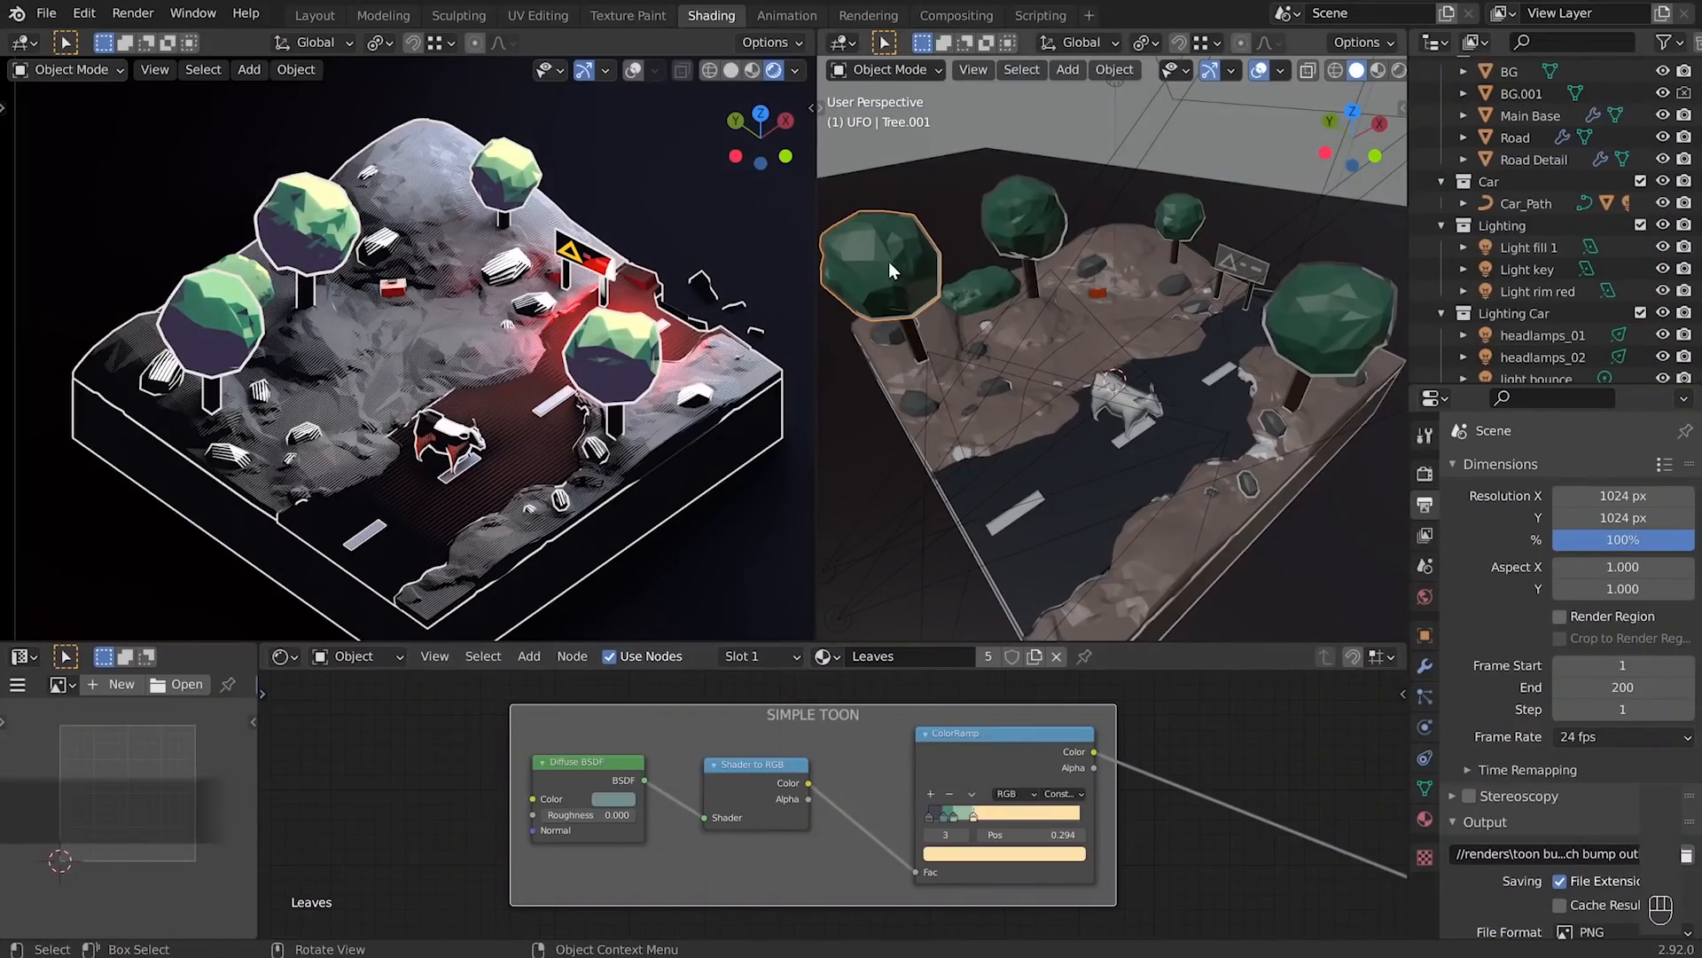
- Add Light fill 1, Light key and Light rim red to the tree crown selection and hide everything unselected
{"action": "middle_click_drag", "start_coordinate": [888, 261], "coordinate": [1125, 221]}
{"action": "left_click", "coordinate": [1526, 269], "text": "ctrl"}
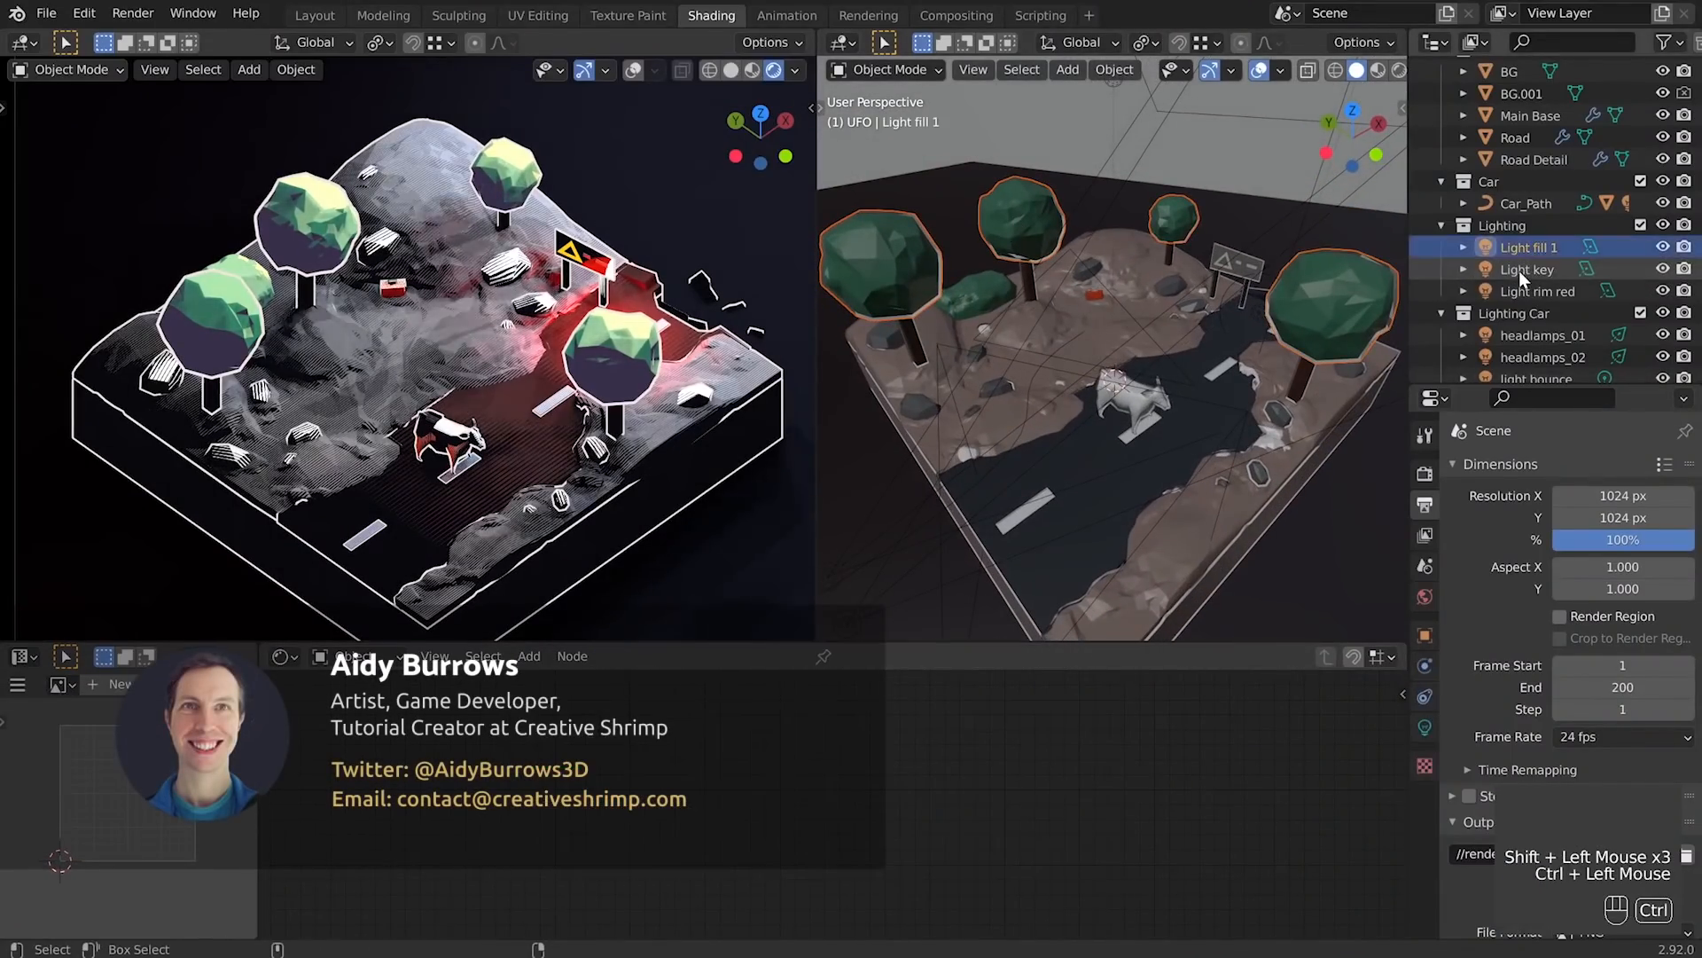
{"action": "left_click", "coordinate": [1528, 247], "text": "ctrl"}
{"action": "left_click", "coordinate": [1538, 292], "text": "ctrl"}
{"action": "key", "text": "shift+h"}
{"action": "scroll", "coordinate": [497, 306], "scroll_direction": "up", "scroll_amount": 2}
{"action": "middle_click_drag", "start_coordinate": [401, 257], "coordinate": [411, 341], "text": "shift"}
- Select a tree crown and move stop 3 of the Leaves material's ColorRamp to about 0.343 in the SIMPLE TOON frame
{"action": "left_click", "coordinate": [231, 252]}
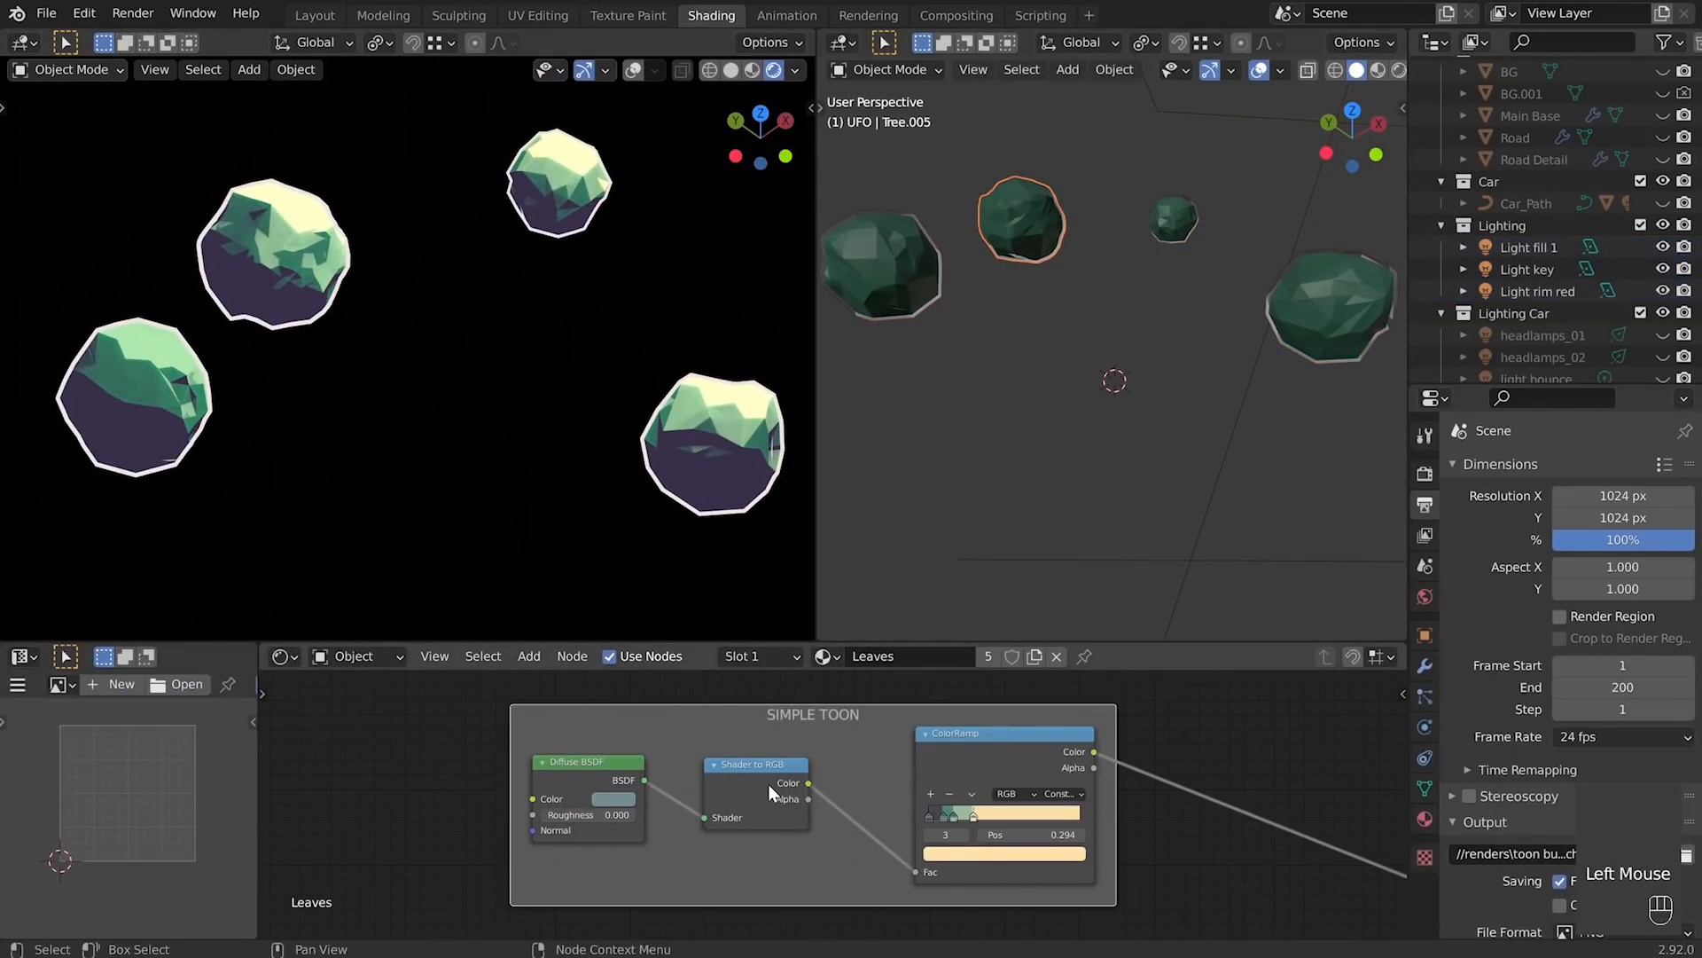
{"action": "left_click_drag", "start_coordinate": [768, 784], "coordinate": [781, 796]}
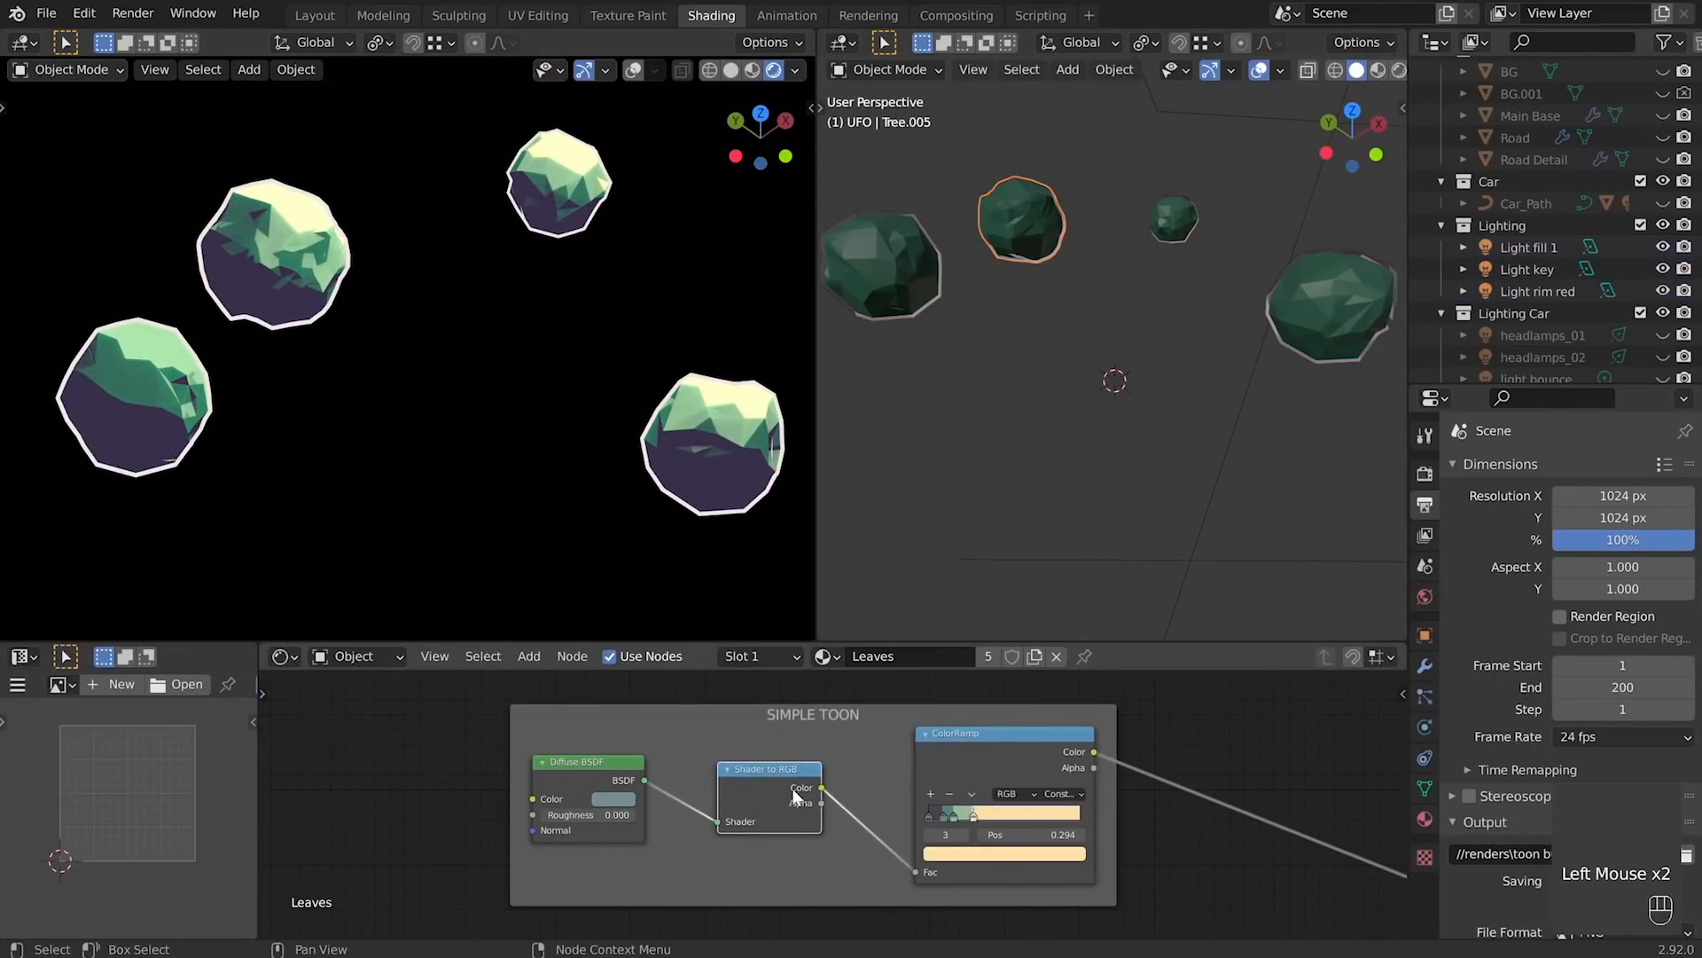
{"action": "left_click", "coordinate": [1011, 770]}
{"action": "scroll", "coordinate": [1020, 864], "scroll_direction": "up", "scroll_amount": 3}
{"action": "left_click_drag", "start_coordinate": [1027, 823], "coordinate": [1032, 824]}
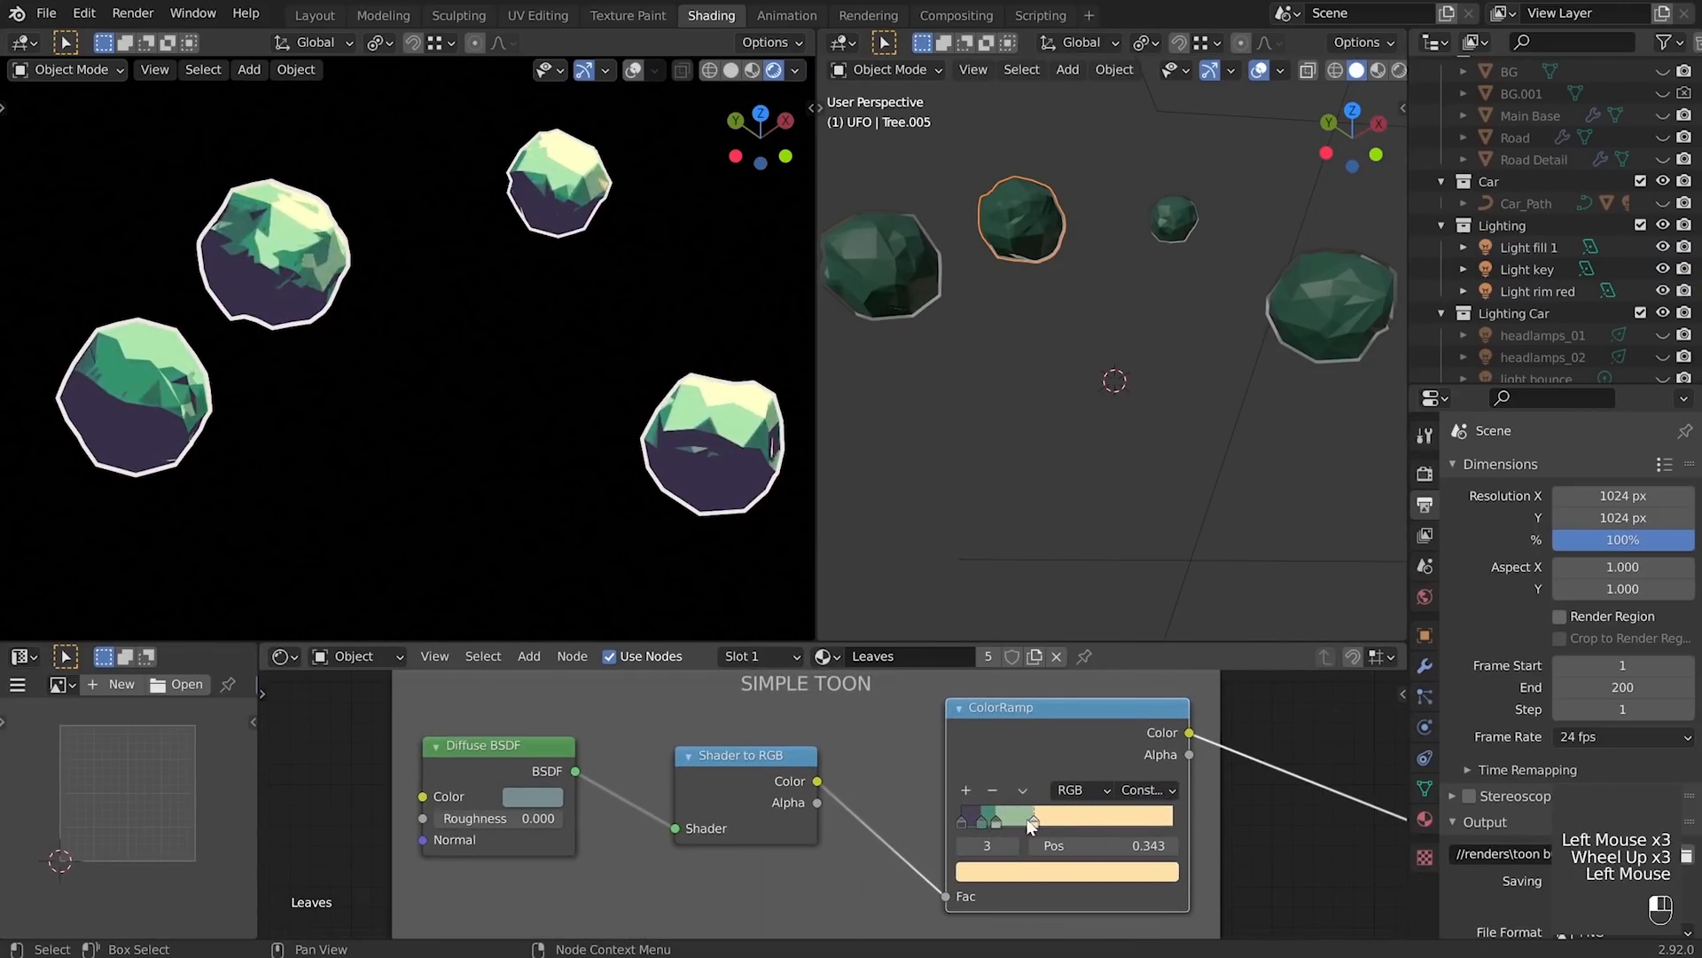
- Recolour ColorRamp stop 2 of the Leaves material to a muted orange
{"action": "left_click", "coordinate": [997, 823]}
{"action": "left_click", "coordinate": [1022, 876]}
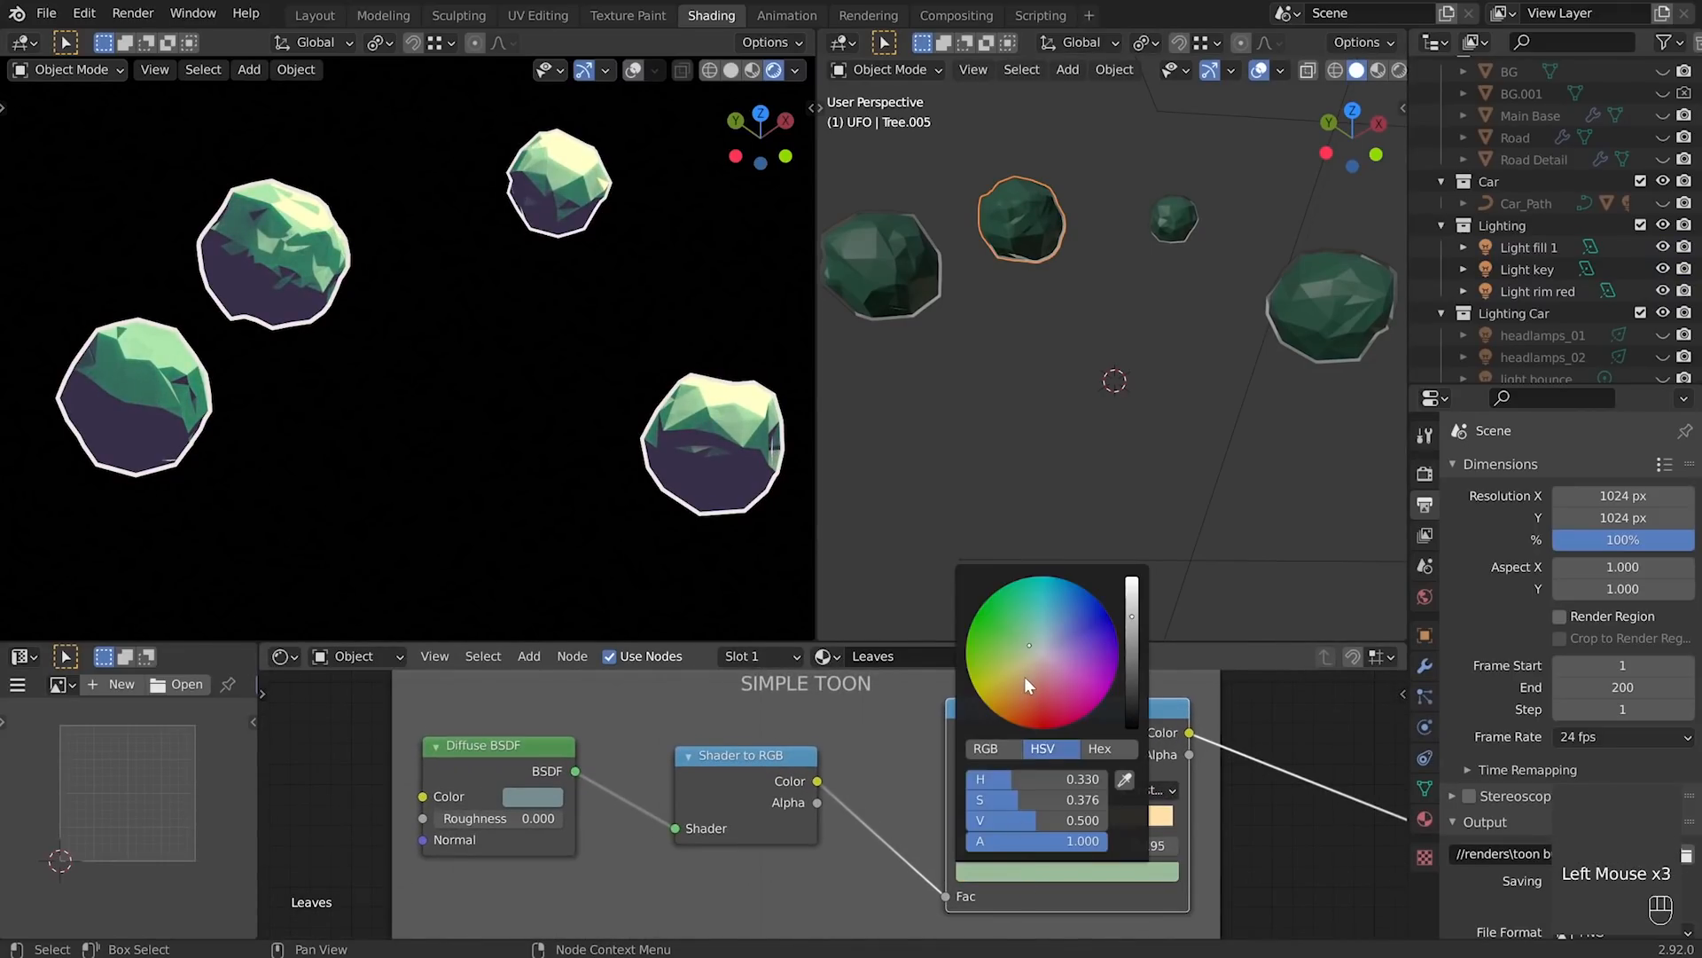
{"action": "left_click", "coordinate": [1024, 677]}
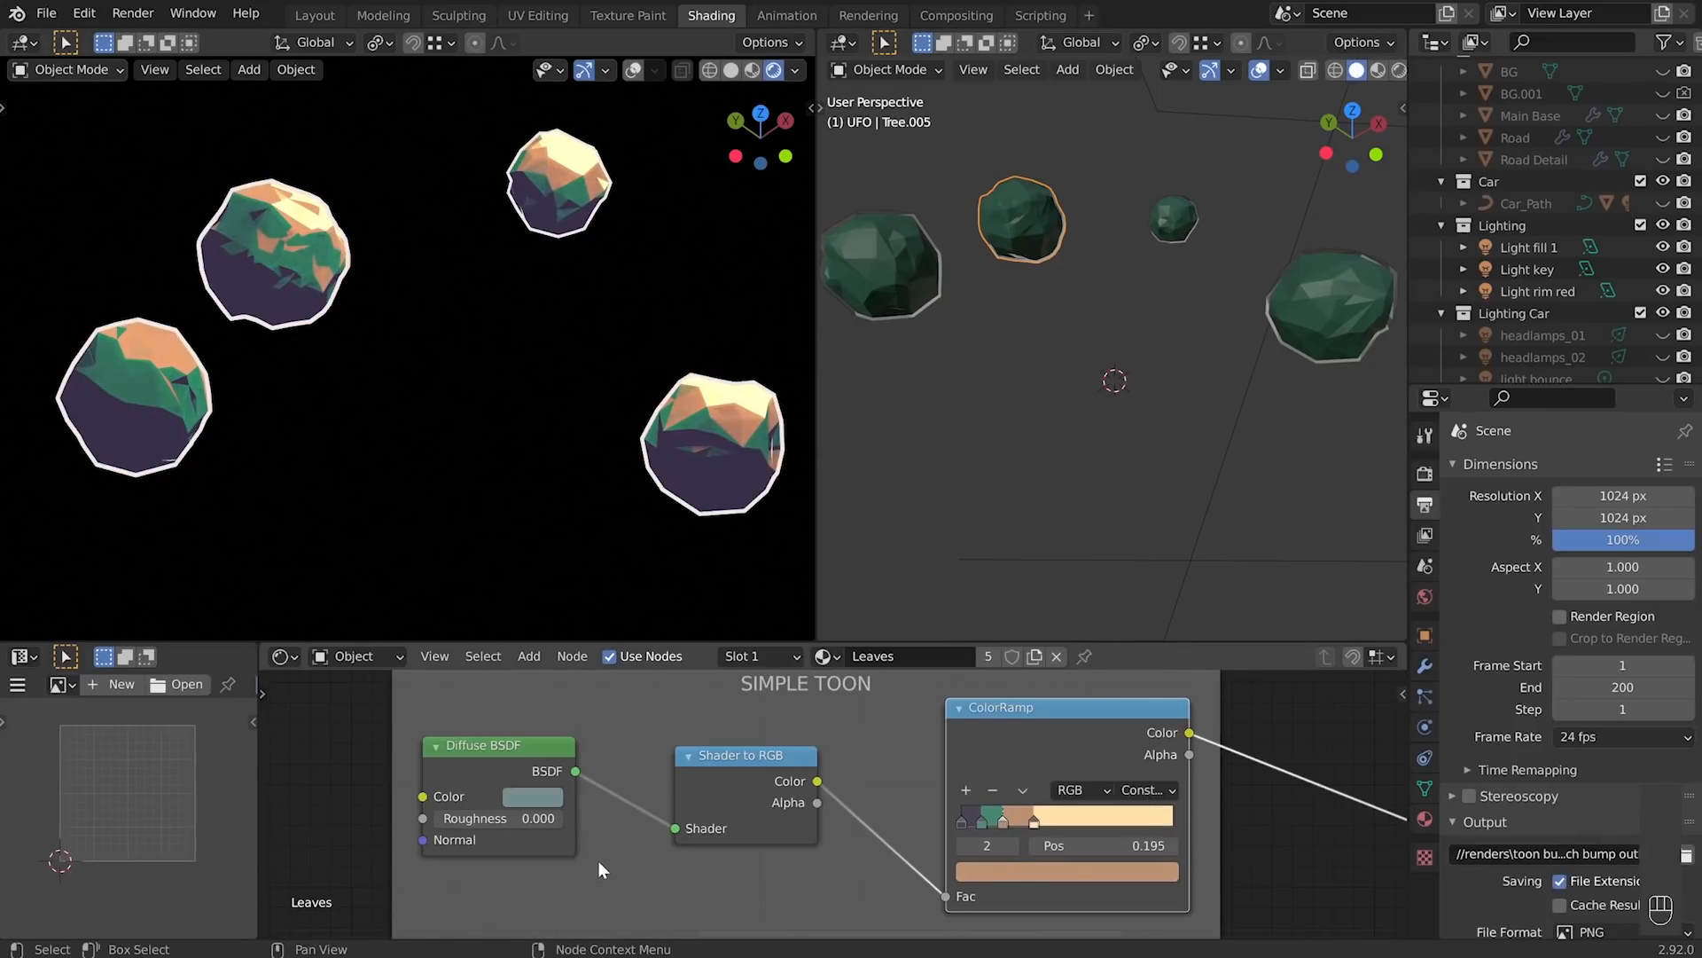
- Select Light key, show its light properties and try changing its colour
{"action": "scroll", "coordinate": [1204, 323], "scroll_direction": "down", "scroll_amount": 4}
{"action": "left_click", "coordinate": [1526, 271]}
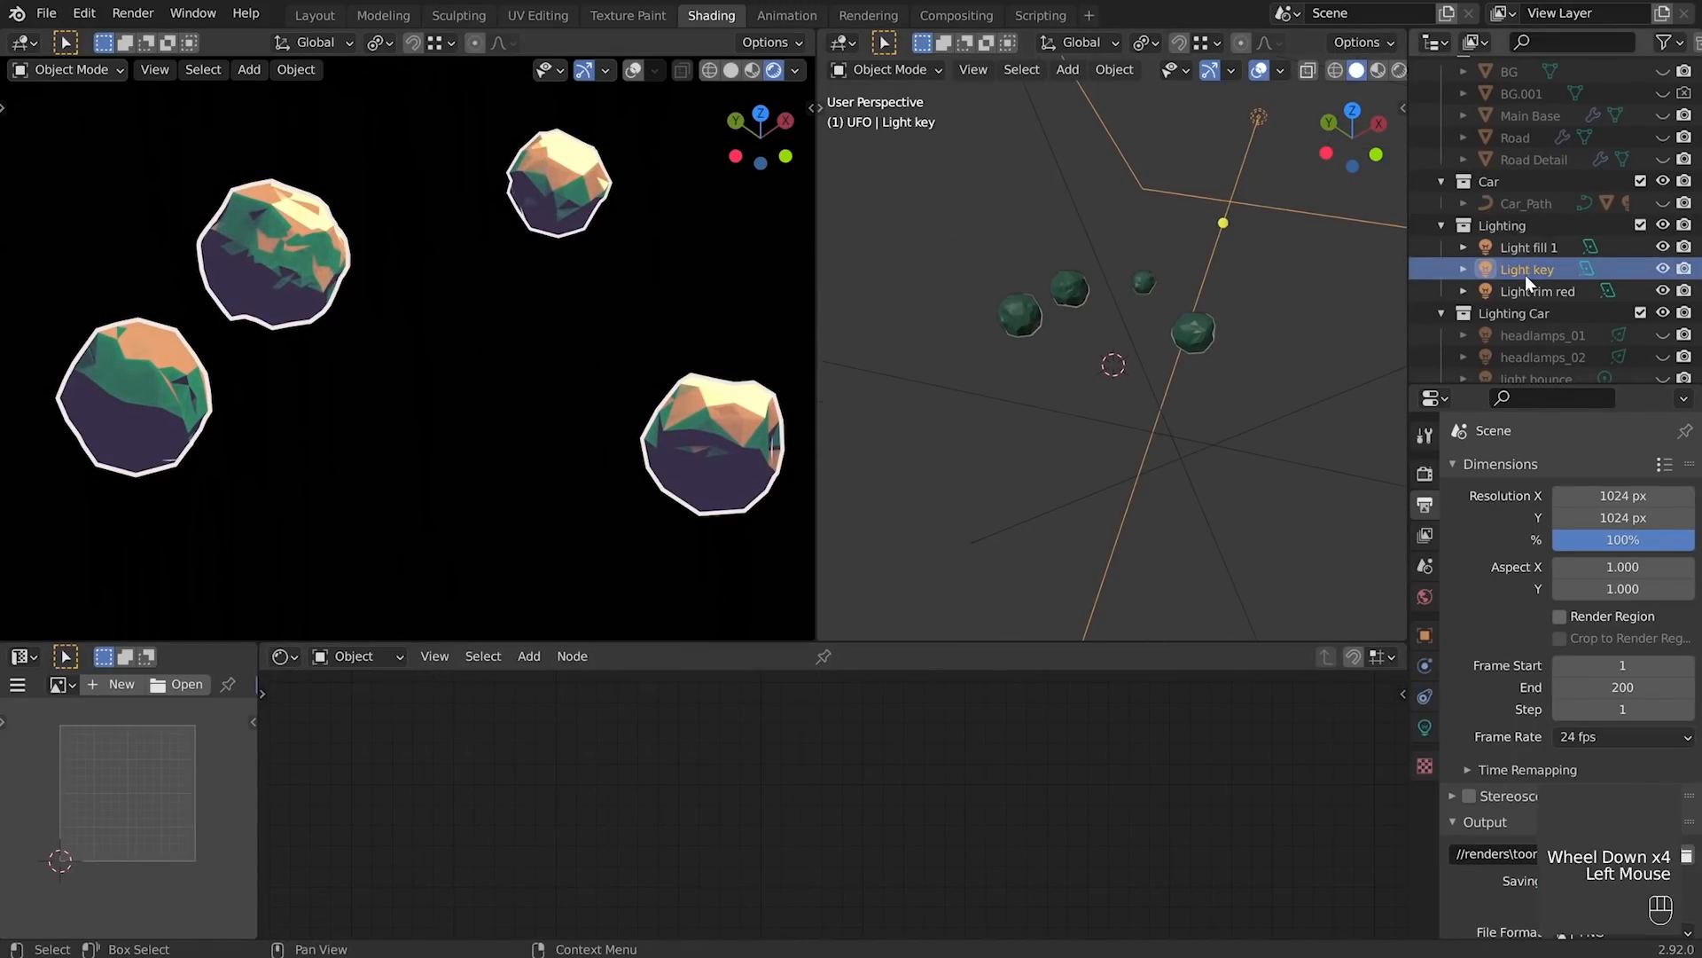
{"action": "left_click", "coordinate": [1425, 727]}
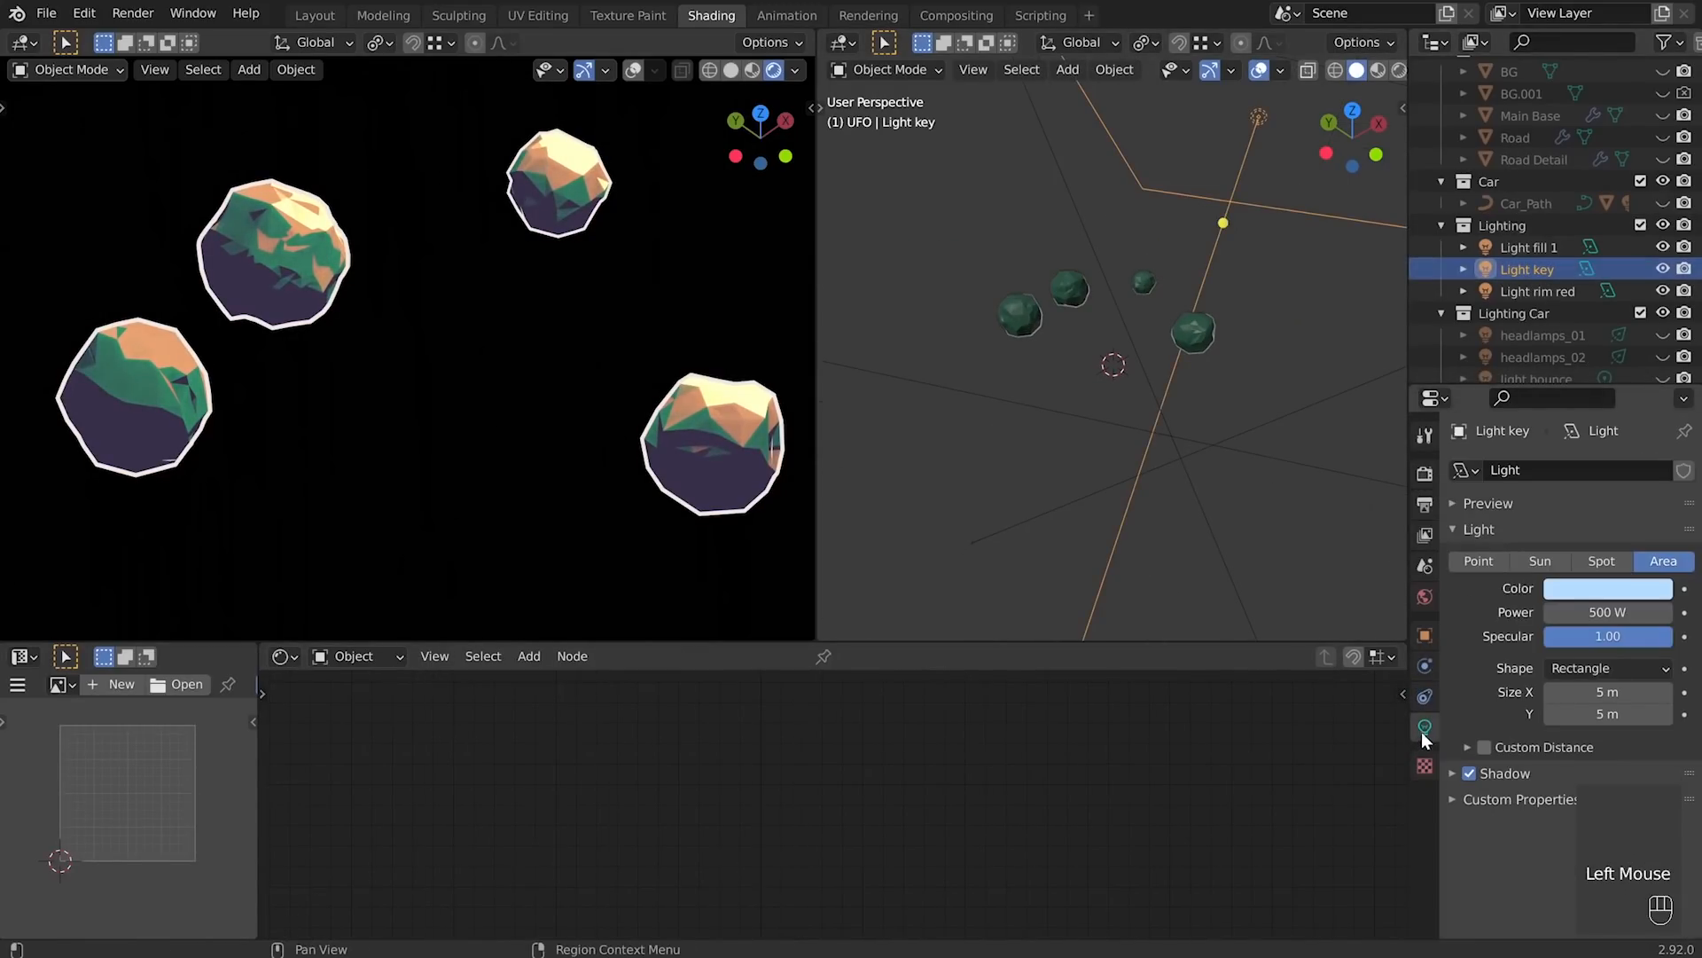
{"action": "left_click", "coordinate": [1610, 590]}
{"action": "left_click_drag", "start_coordinate": [1566, 348], "coordinate": [1493, 351]}
- Preview the TOON frame's final Add node on the tree crowns in an enlarged shader editor, and set its Diffuse BSDF colour to green
{"action": "scroll", "coordinate": [691, 792], "scroll_direction": "down", "scroll_amount": 6}
{"action": "middle_click_drag", "start_coordinate": [696, 791], "coordinate": [495, 803]}
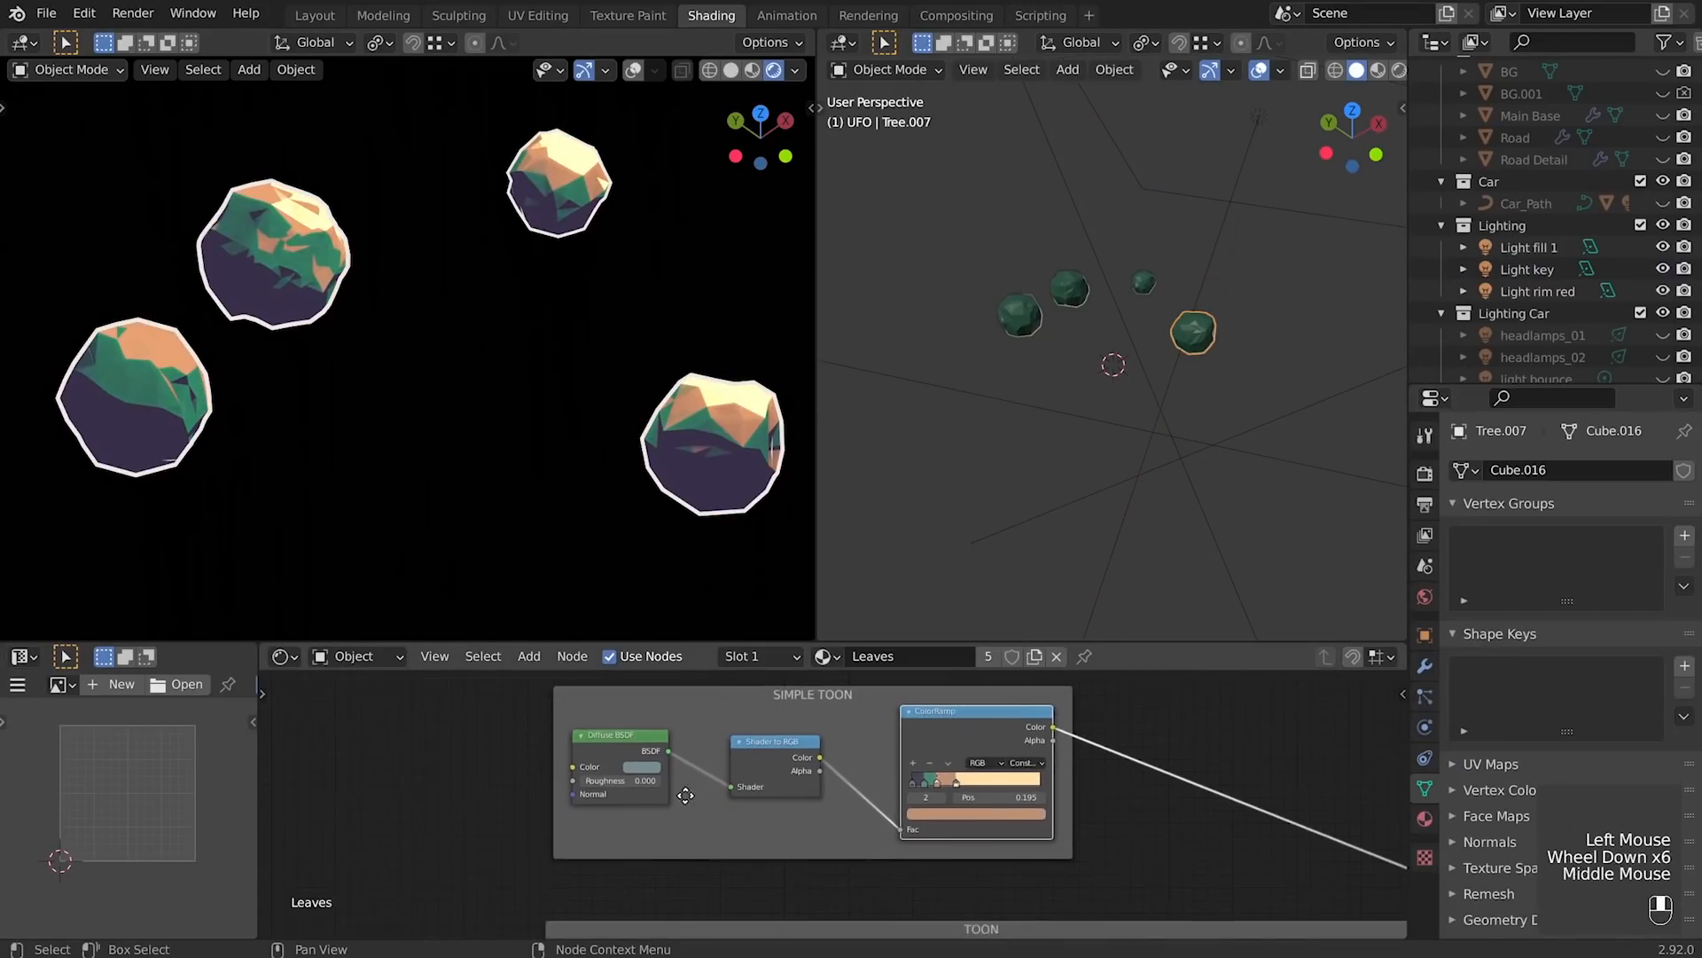
{"action": "scroll", "coordinate": [495, 803], "scroll_direction": "down", "scroll_amount": 2}
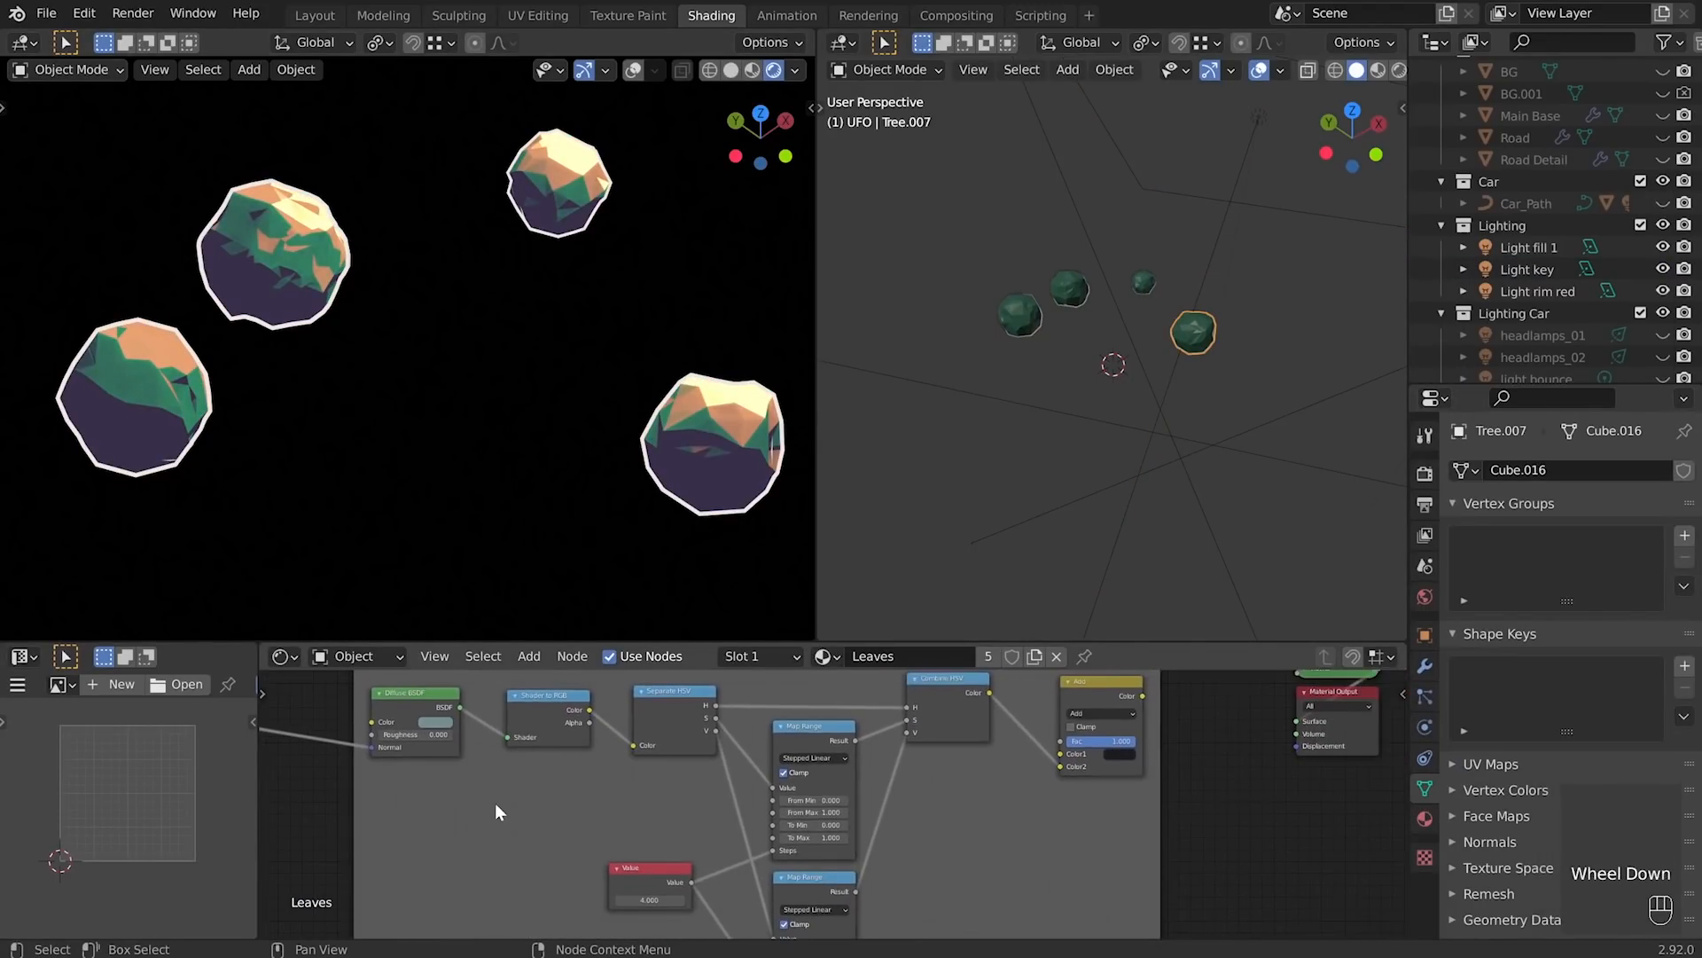
{"action": "left_click_drag", "start_coordinate": [562, 641], "coordinate": [566, 480]}
{"action": "middle_click_drag", "start_coordinate": [577, 426], "coordinate": [592, 422], "text": "shift"}
{"action": "scroll", "coordinate": [624, 688], "scroll_direction": "up", "scroll_amount": 3}
{"action": "middle_click_drag", "start_coordinate": [624, 688], "coordinate": [589, 707]}
{"action": "left_click", "coordinate": [1173, 569], "text": "ctrl+shift"}
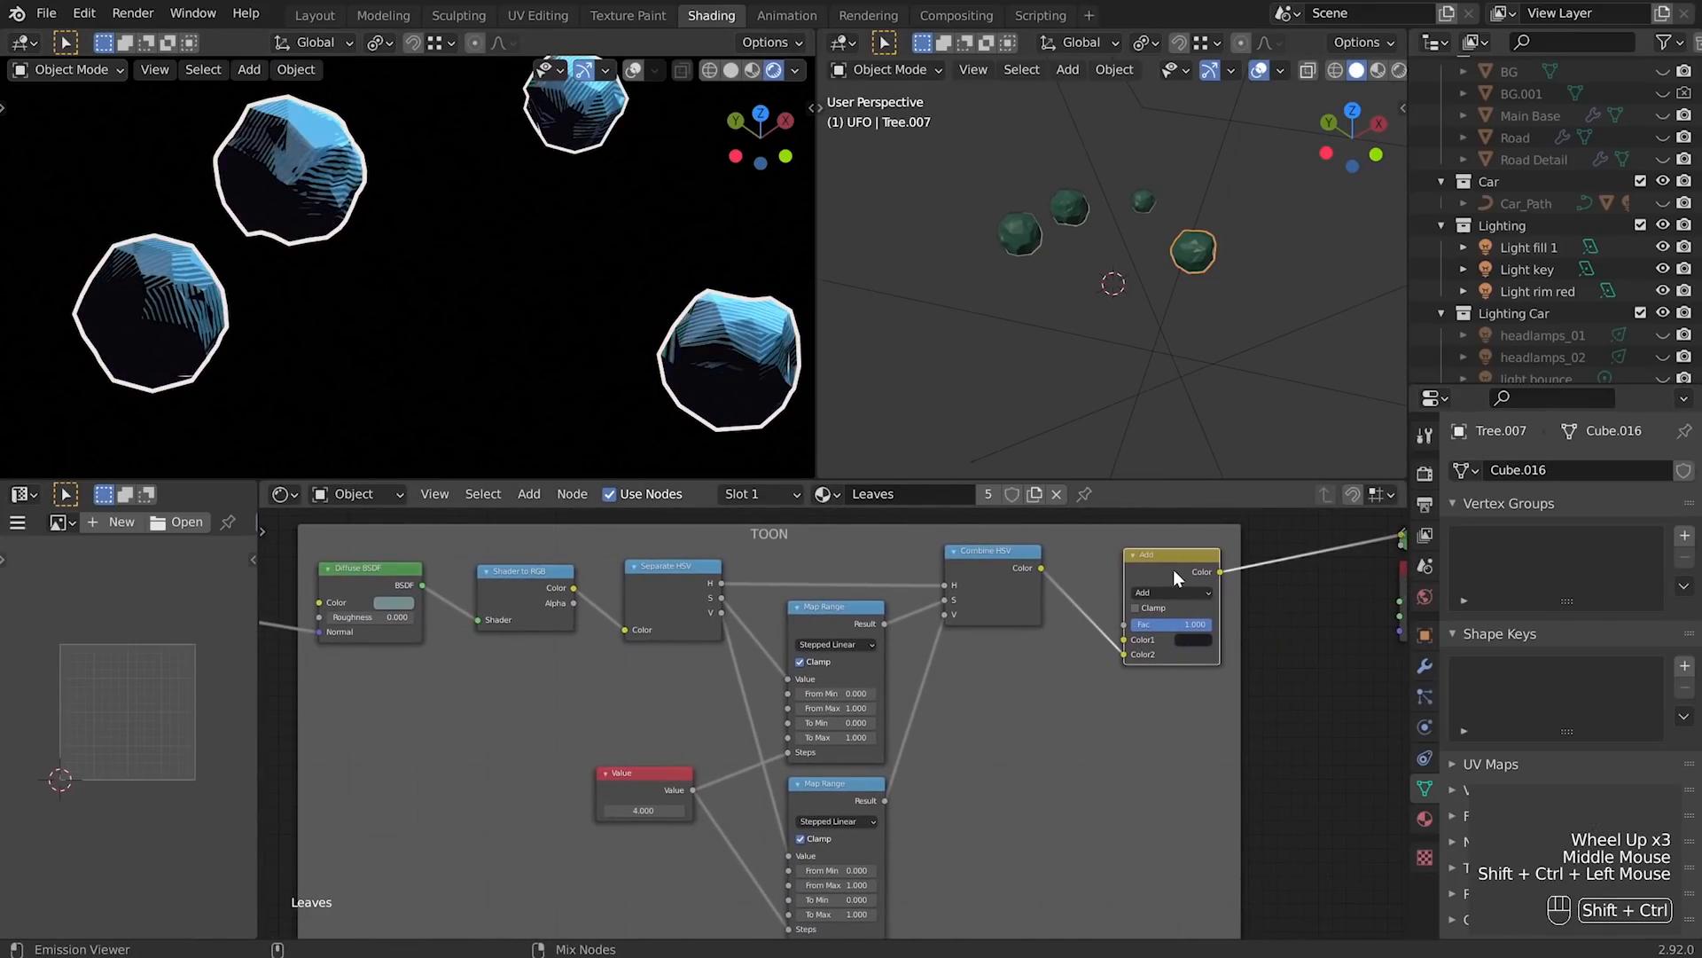
{"action": "left_click", "coordinate": [394, 602]}
{"action": "left_click_drag", "start_coordinate": [422, 481], "coordinate": [408, 446]}
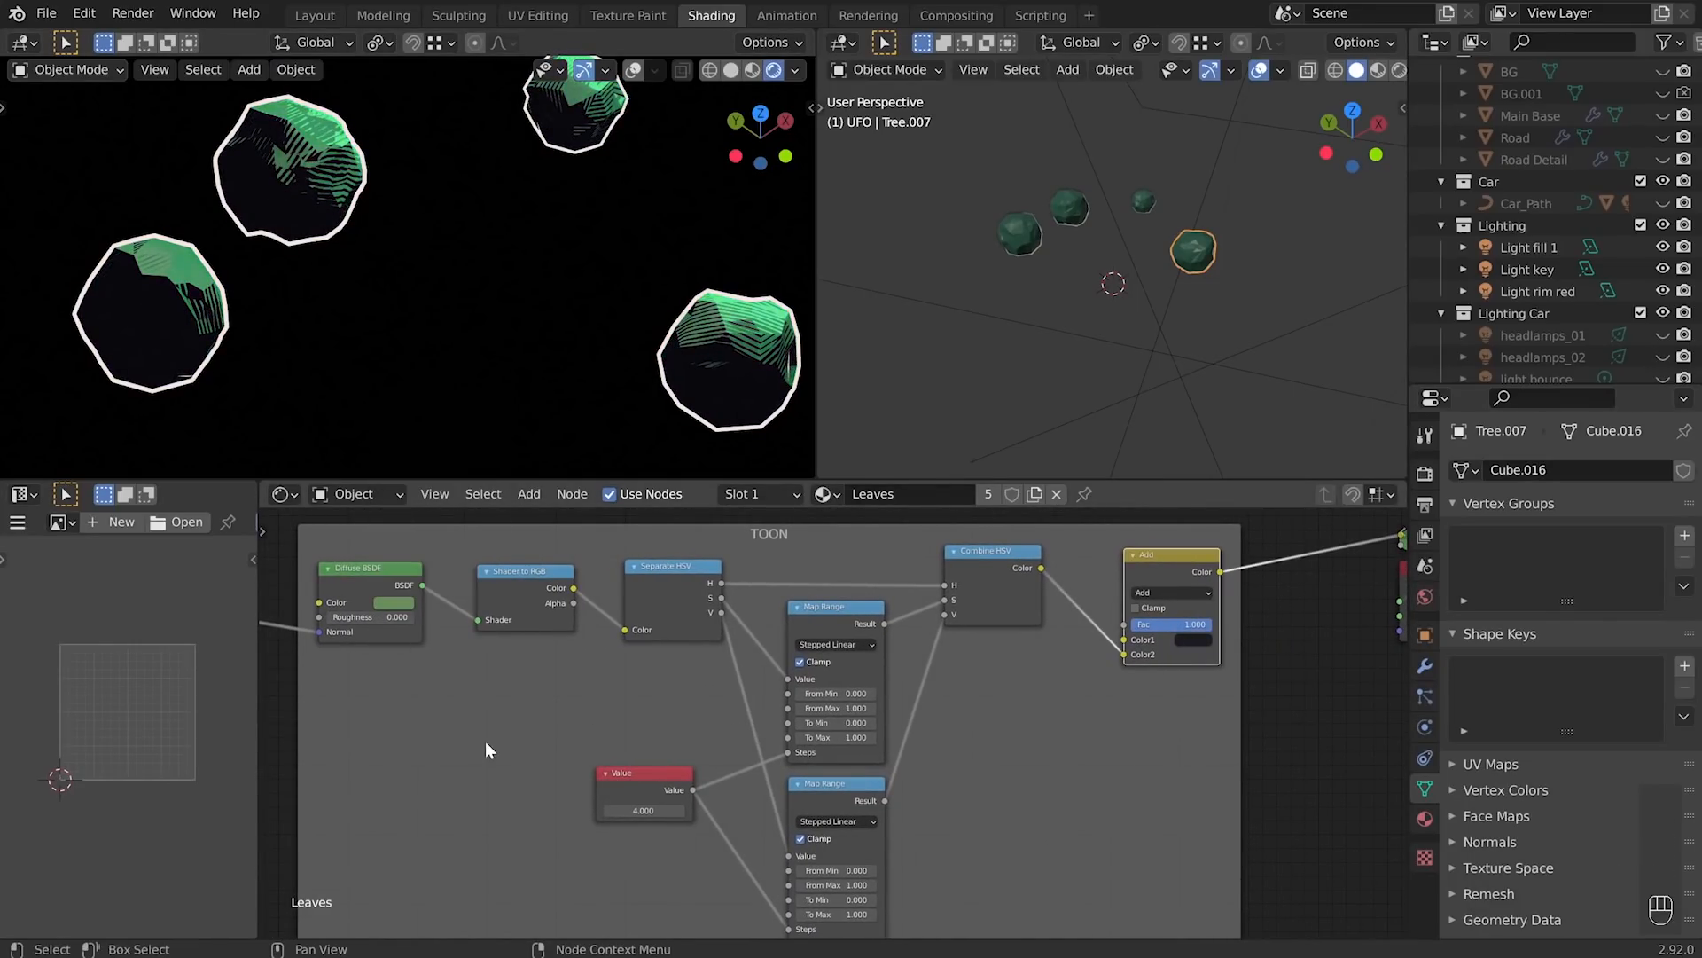
- Maximize the shader editor, nudge the Separate HSV, Combine HSV and Map Range nodes, and choose Stepped Linear for the upper Map Range
{"action": "key", "text": "ctrl+space"}
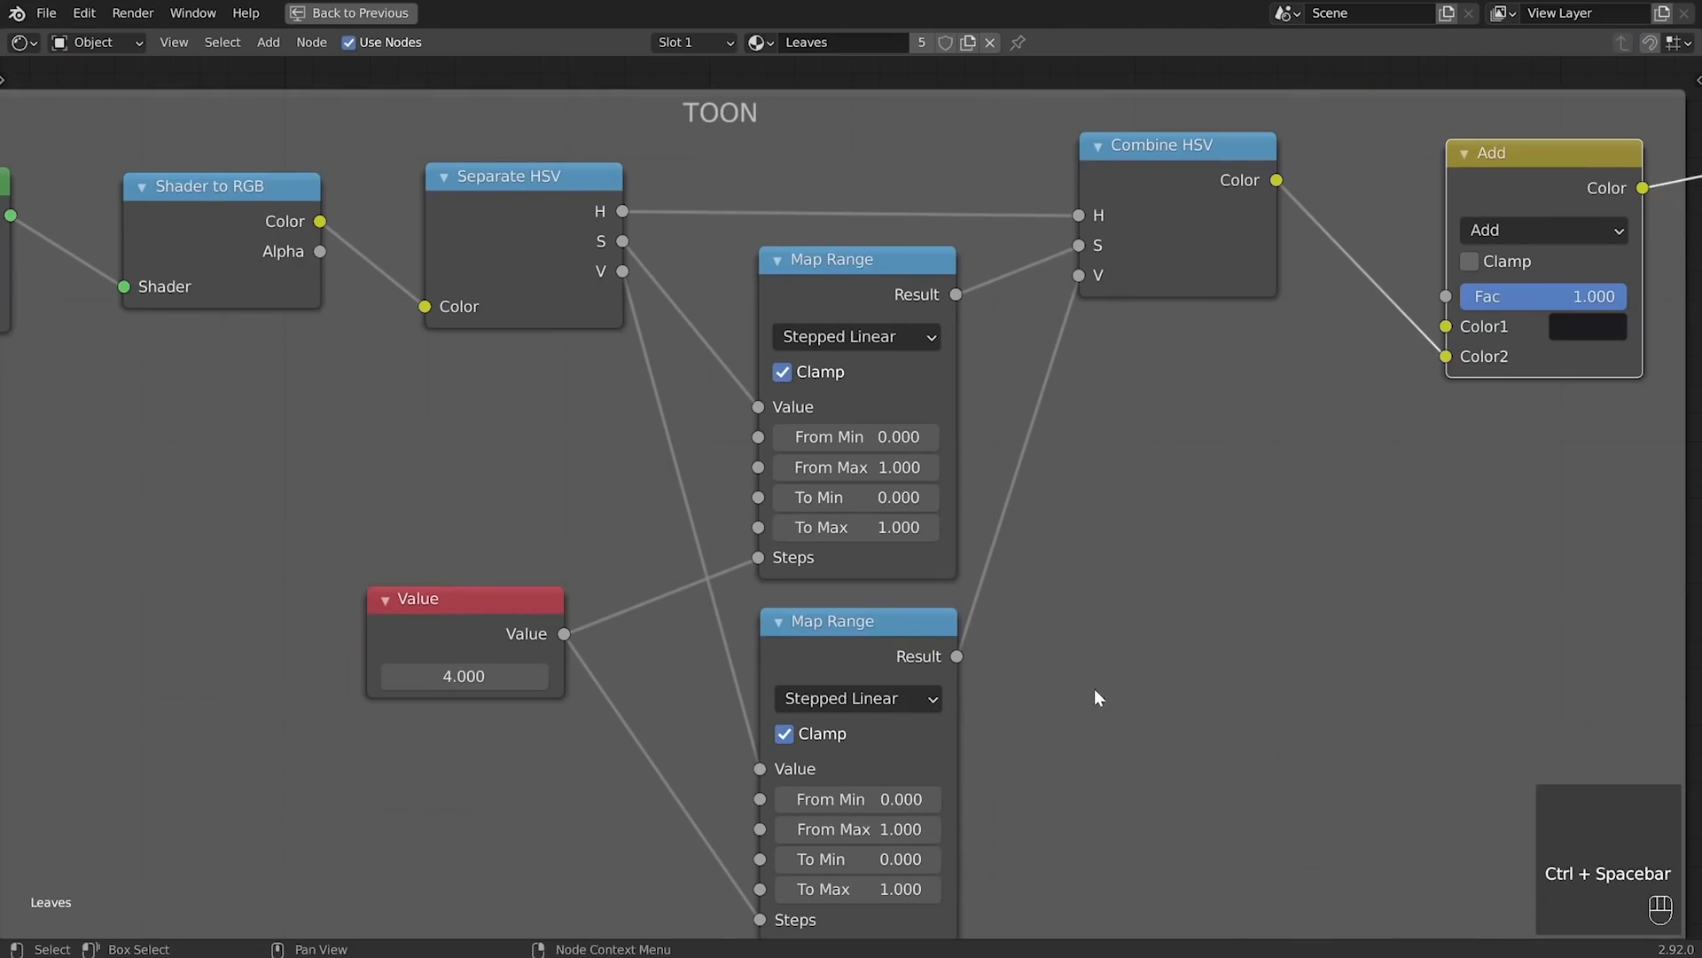
{"action": "scroll", "coordinate": [1100, 678], "scroll_direction": "down", "scroll_amount": 2}
{"action": "left_click_drag", "start_coordinate": [579, 241], "coordinate": [581, 240]}
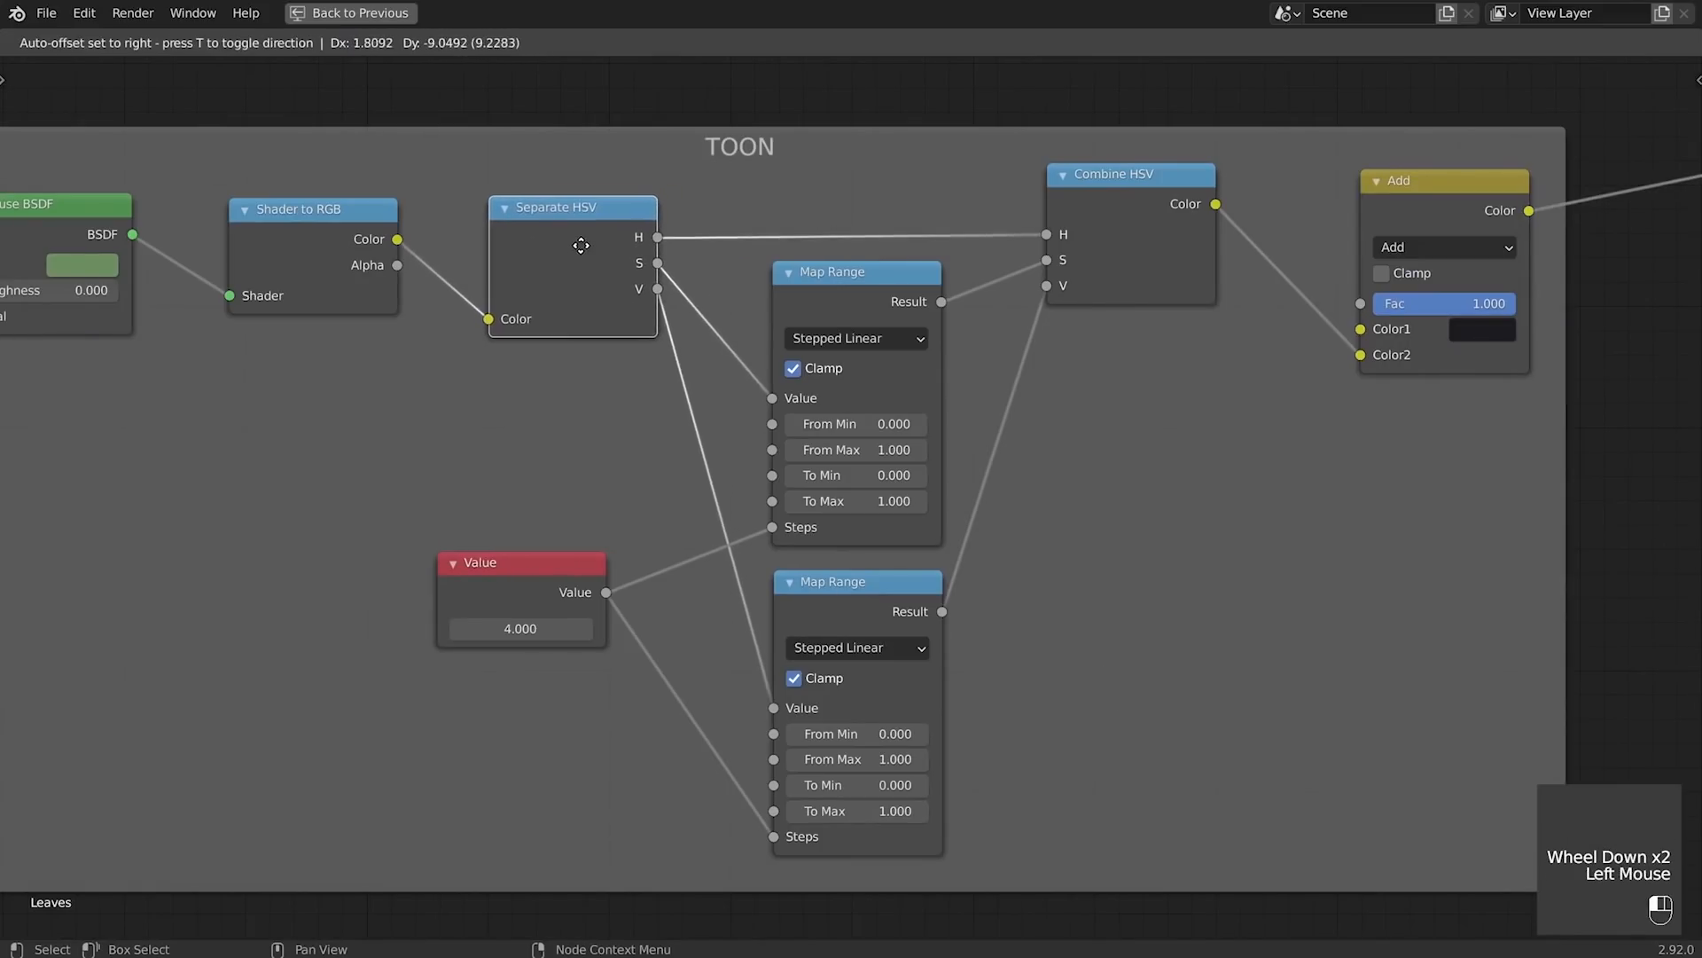
{"action": "left_click_drag", "start_coordinate": [1153, 225], "coordinate": [1157, 222]}
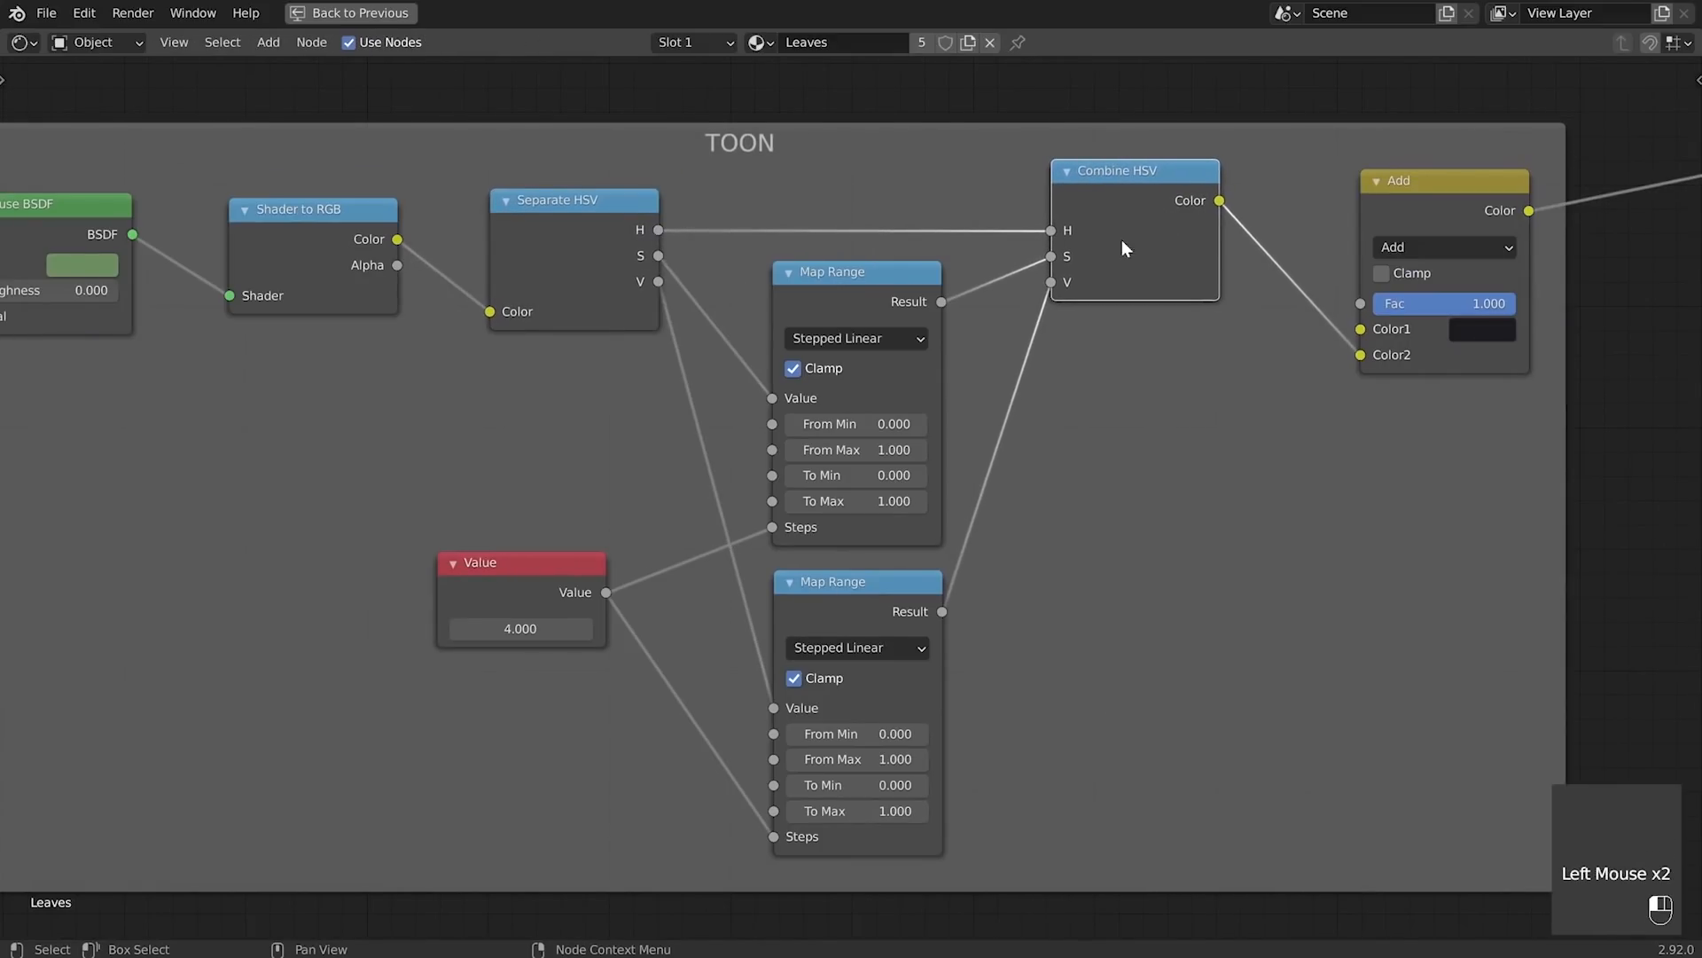
{"action": "left_click_drag", "start_coordinate": [853, 285], "coordinate": [861, 292]}
{"action": "left_click", "coordinate": [870, 349]}
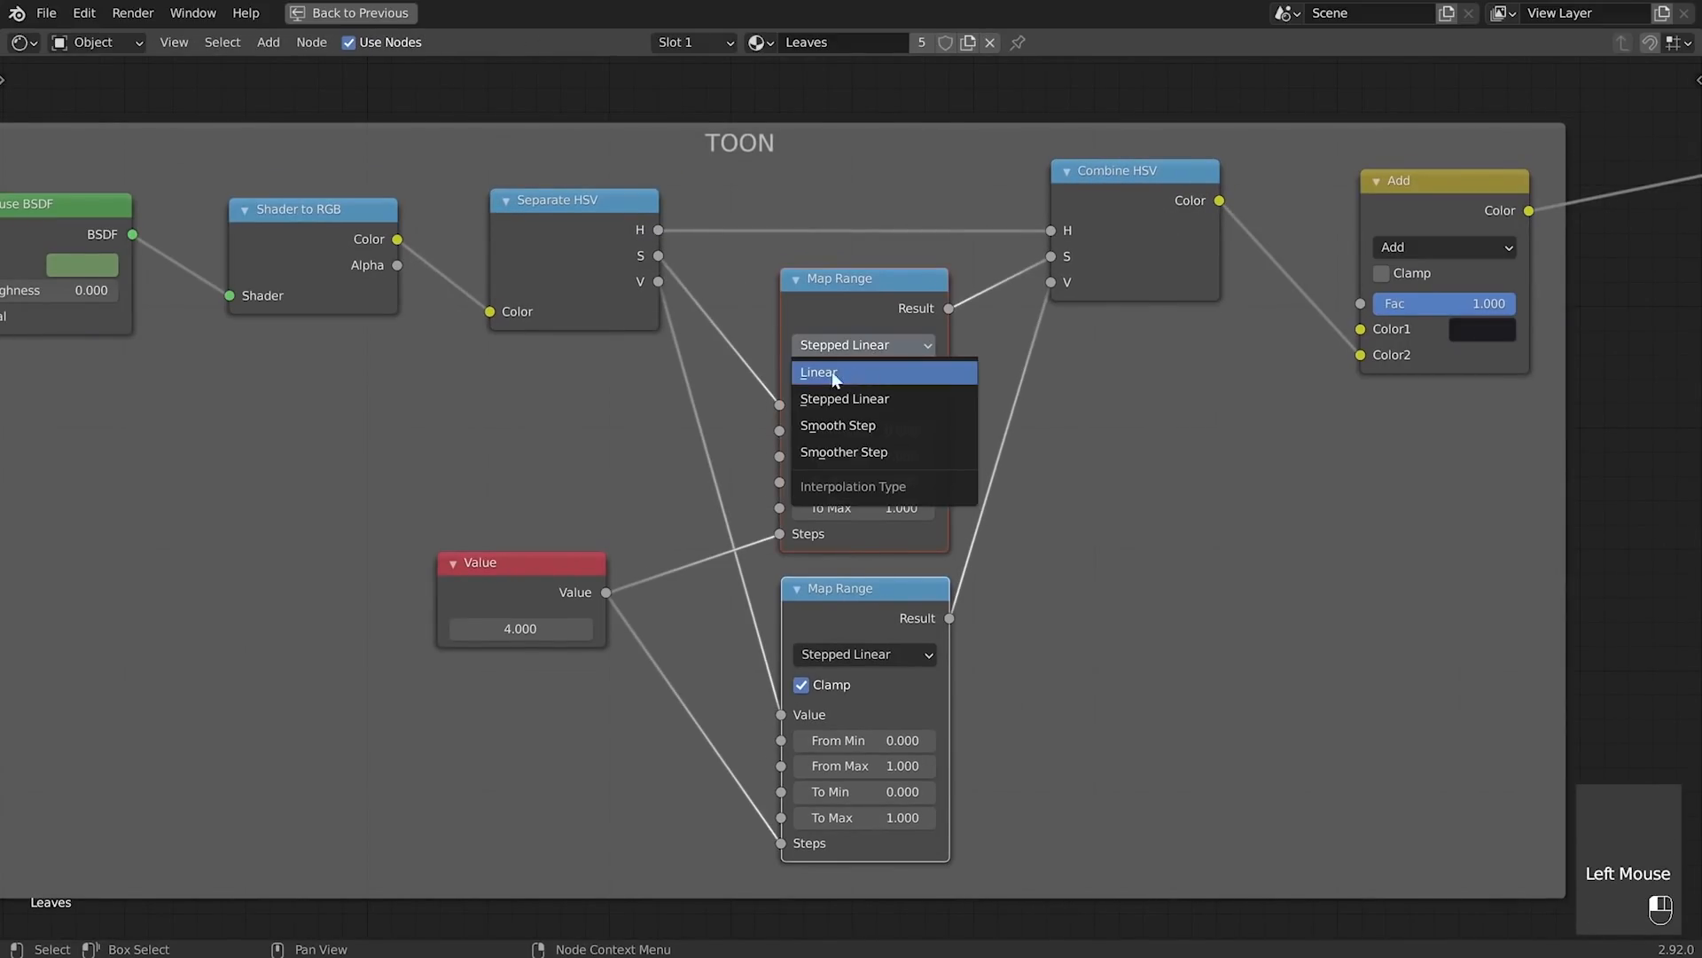
{"action": "left_click", "coordinate": [877, 401]}
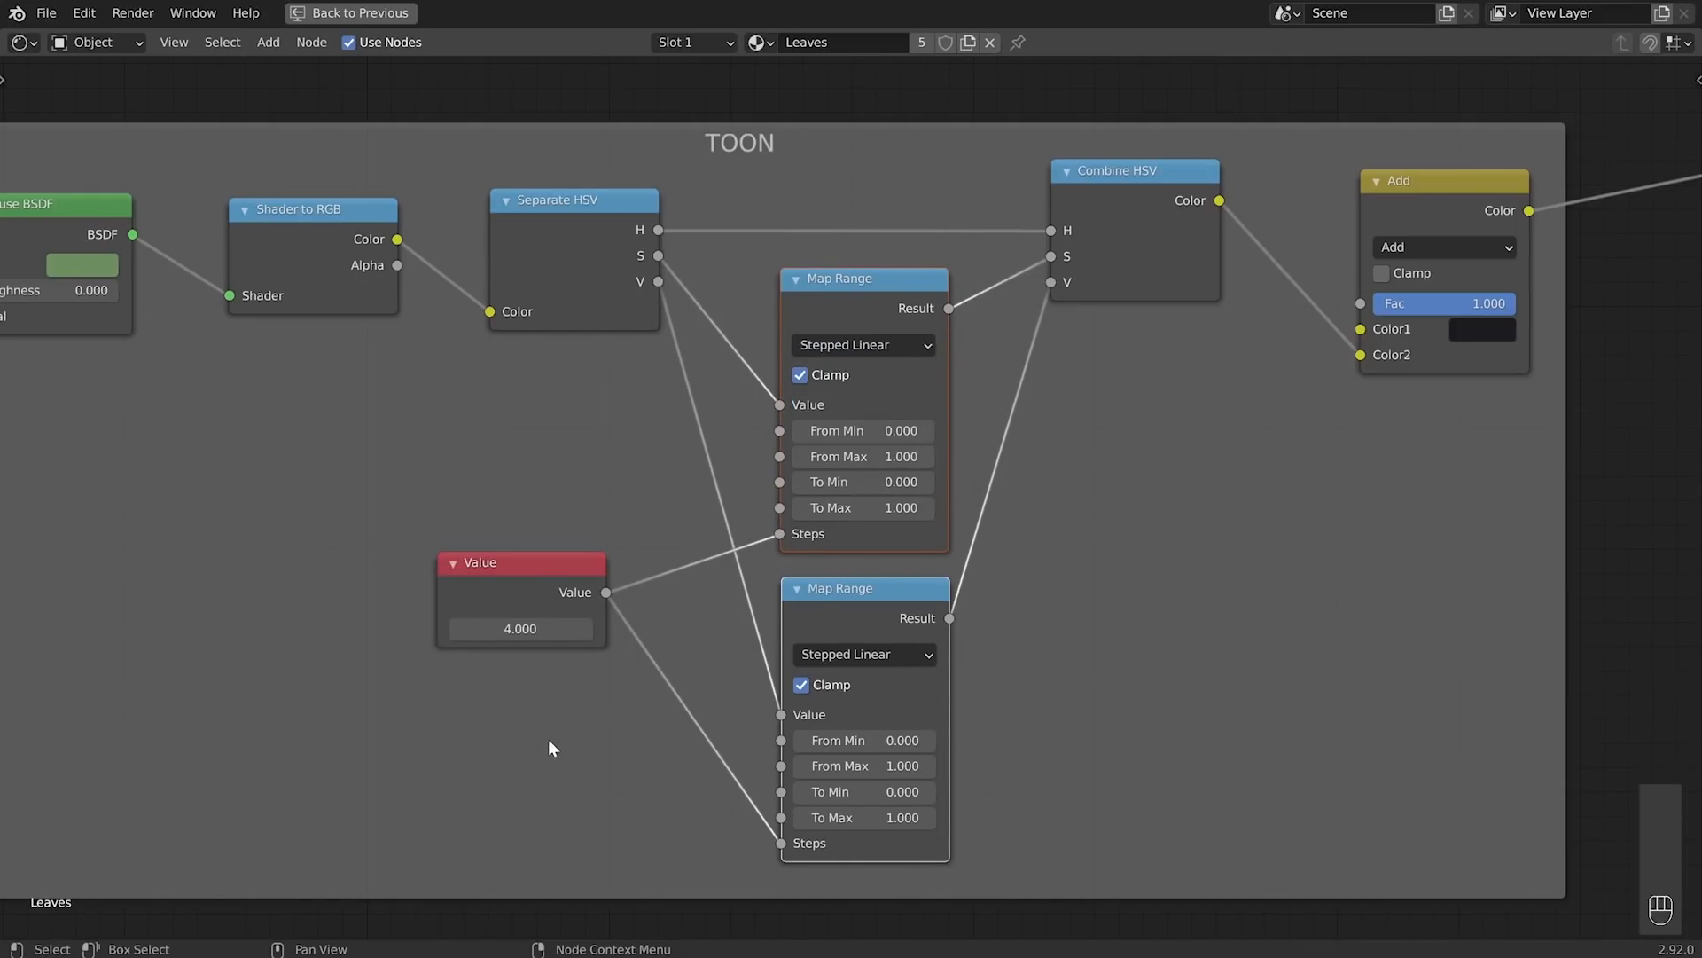
- Restore the full workspace and try varying the Value node that drives the Map Range steps, ending on 4.000
{"action": "mouse_move", "coordinate": [763, 533]}
{"action": "left_mouse_down"}
{"action": "mouse_move", "coordinate": [716, 539]}
{"action": "mouse_move", "coordinate": [779, 532]}
{"action": "left_mouse_up"}
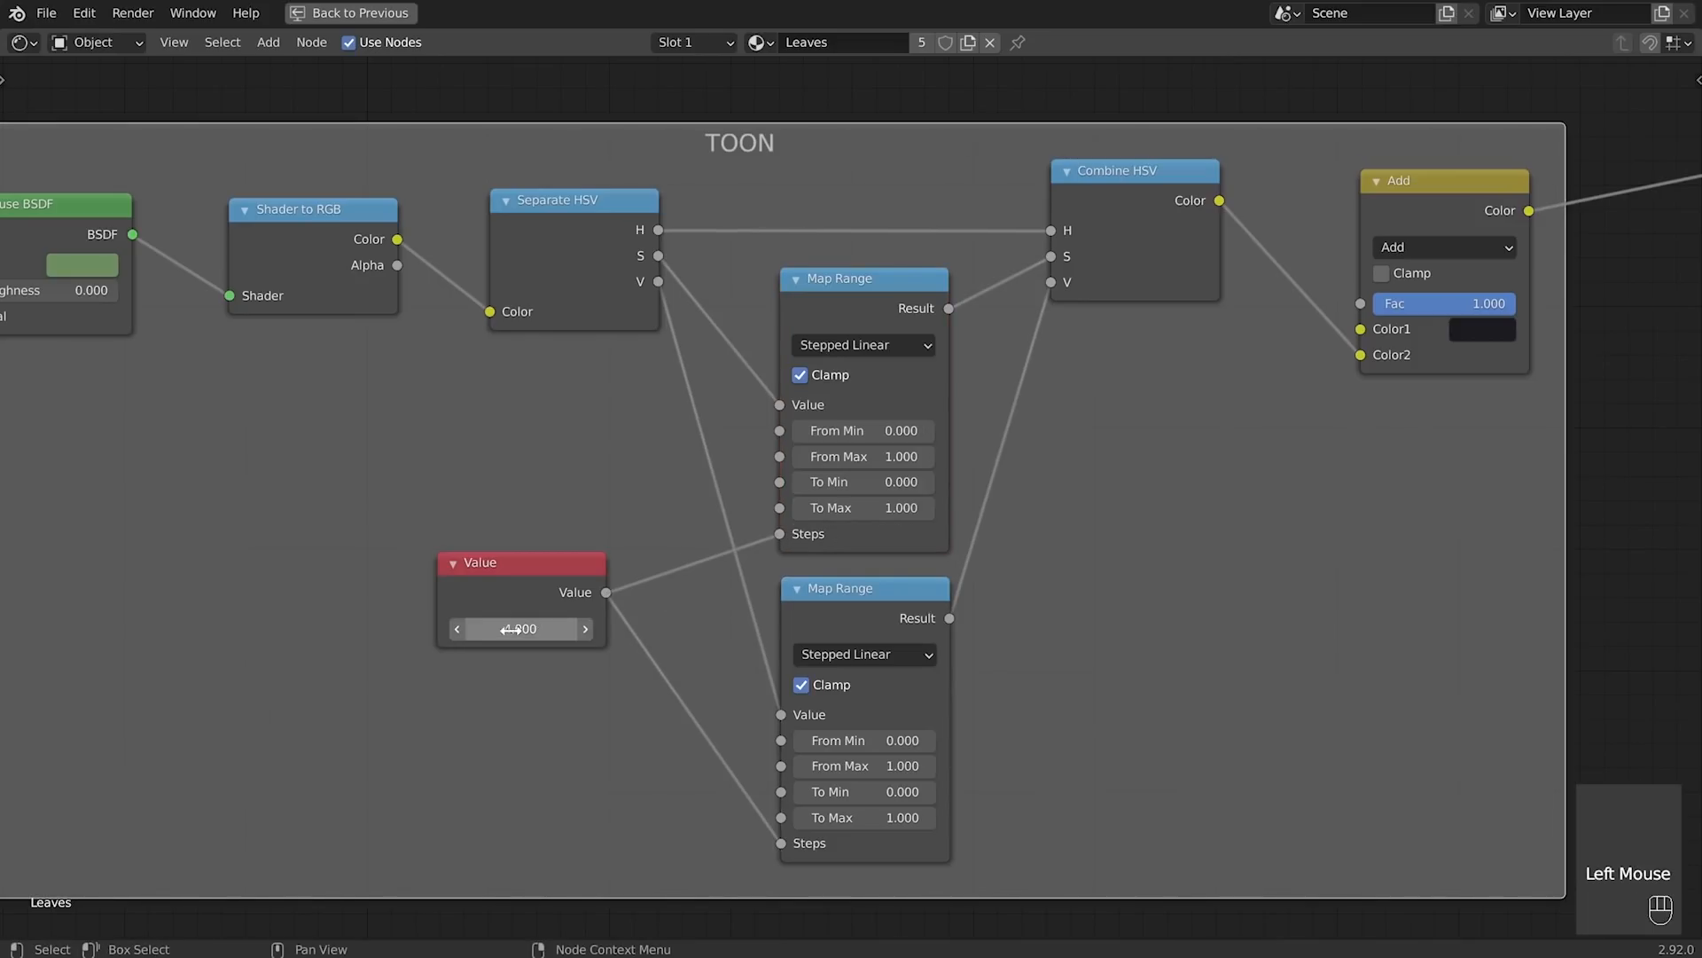
{"action": "key", "text": "ctrl+space"}
{"action": "scroll", "coordinate": [678, 789], "scroll_direction": "up", "scroll_amount": 2}
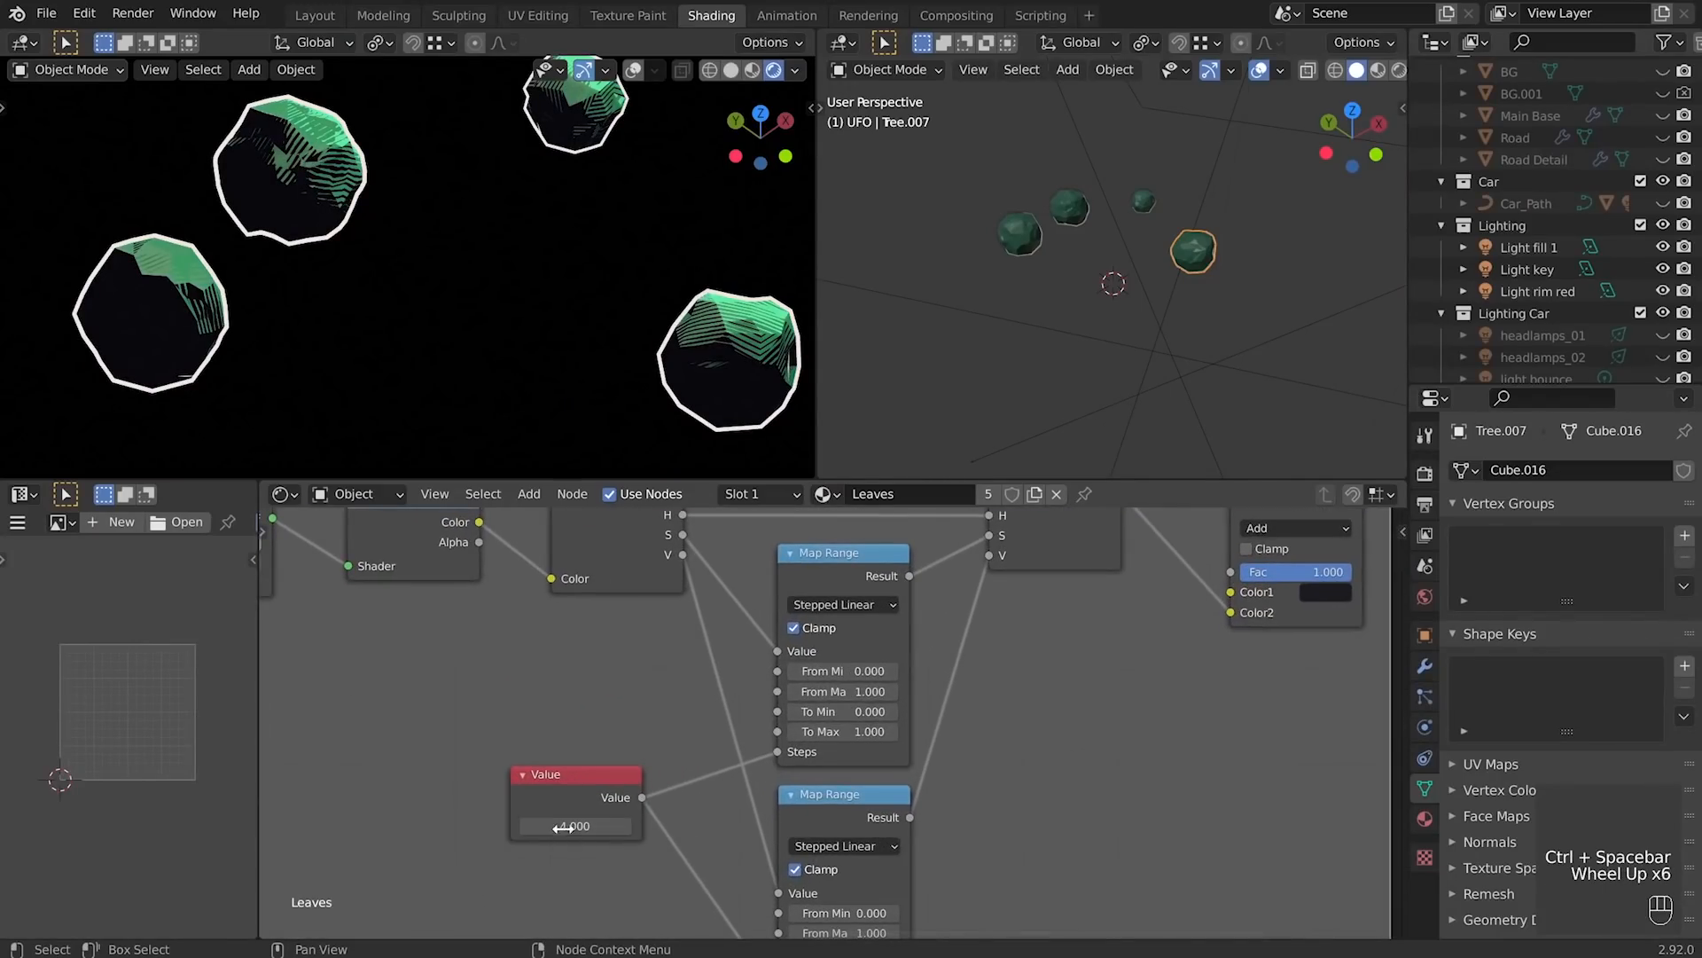
{"action": "mouse_move", "coordinate": [575, 826]}
{"action": "left_mouse_down"}
{"action": "mouse_move", "coordinate": [714, 825]}
{"action": "mouse_move", "coordinate": [603, 826]}
{"action": "left_mouse_up"}
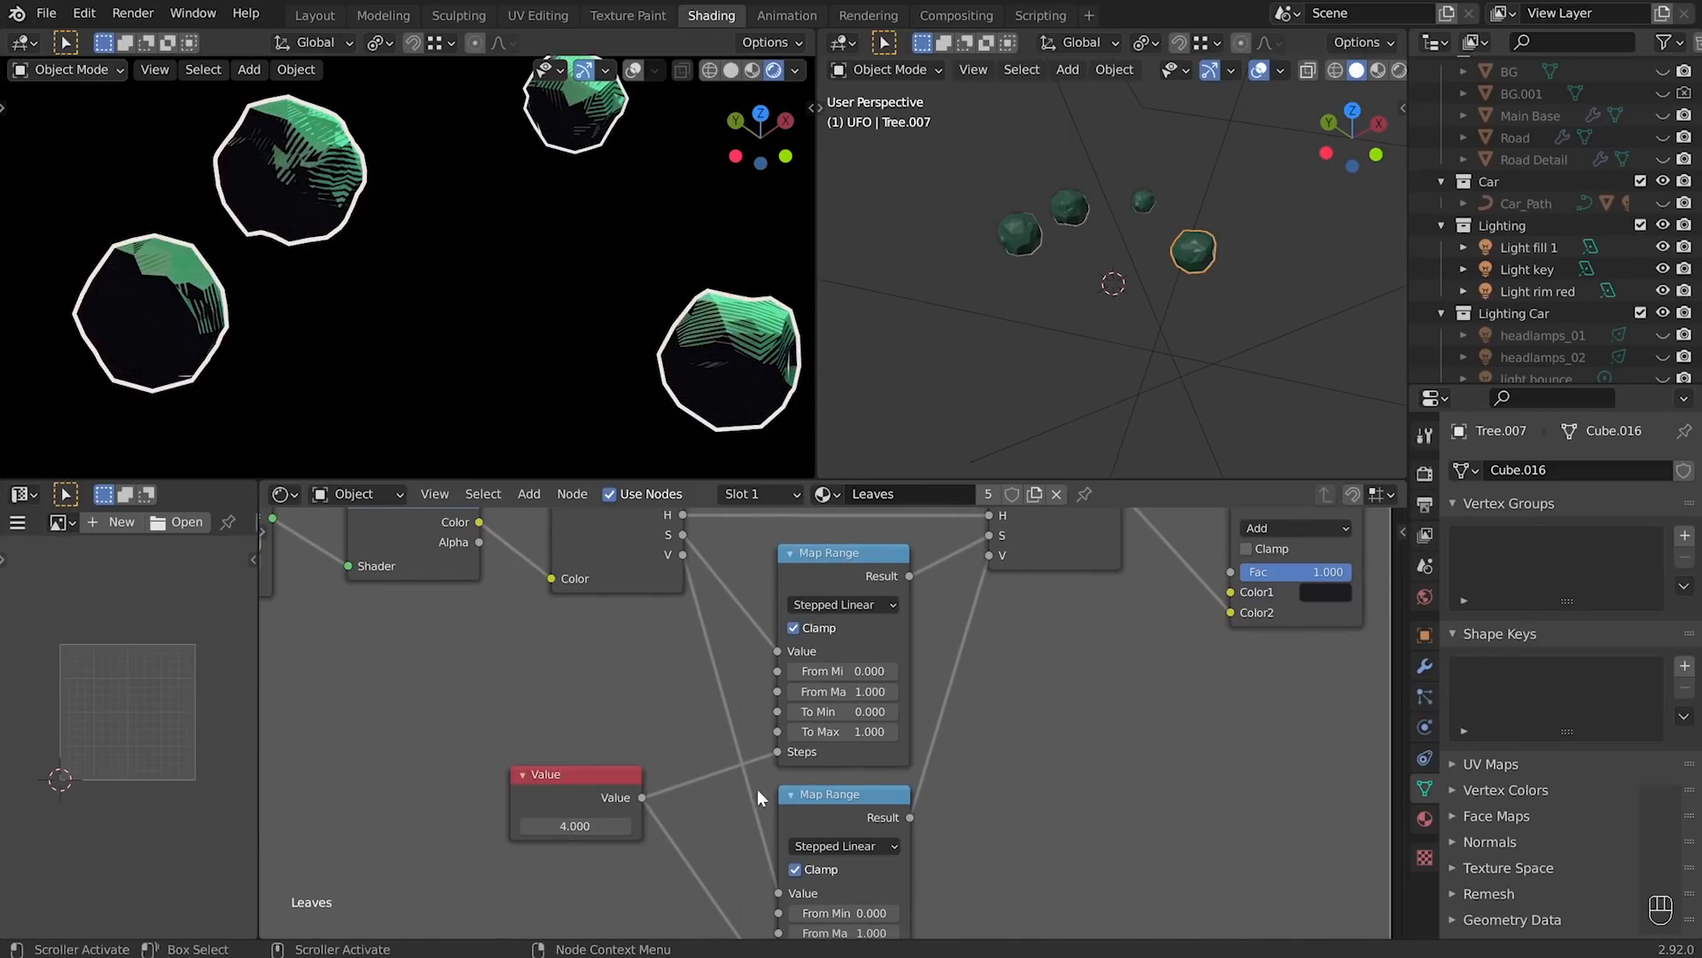
- Preview the Wave Texture node of the SIMPLE HATCHING frame on the tree crowns
{"action": "middle_click_drag", "start_coordinate": [582, 715], "coordinate": [662, 734]}
{"action": "scroll", "coordinate": [662, 734], "scroll_direction": "down", "scroll_amount": 4}
{"action": "middle_click_drag", "start_coordinate": [532, 731], "coordinate": [1153, 739]}
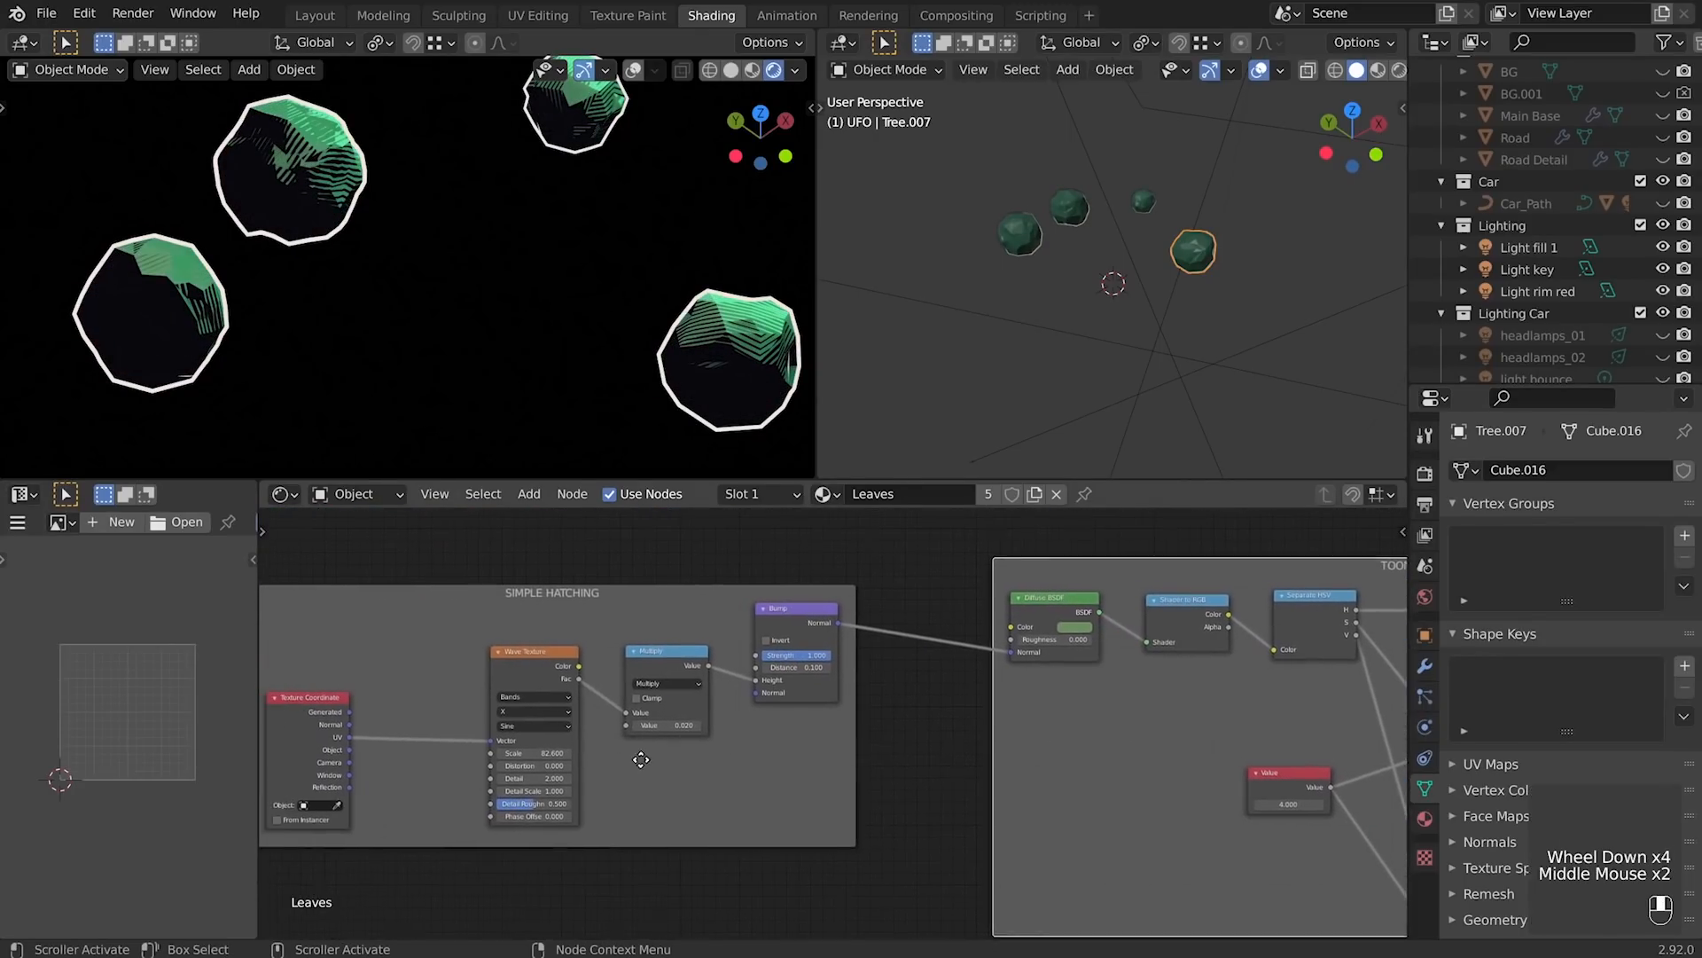
{"action": "scroll", "coordinate": [801, 775], "scroll_direction": "up", "scroll_amount": 3}
{"action": "middle_click_drag", "start_coordinate": [774, 544], "coordinate": [810, 639]}
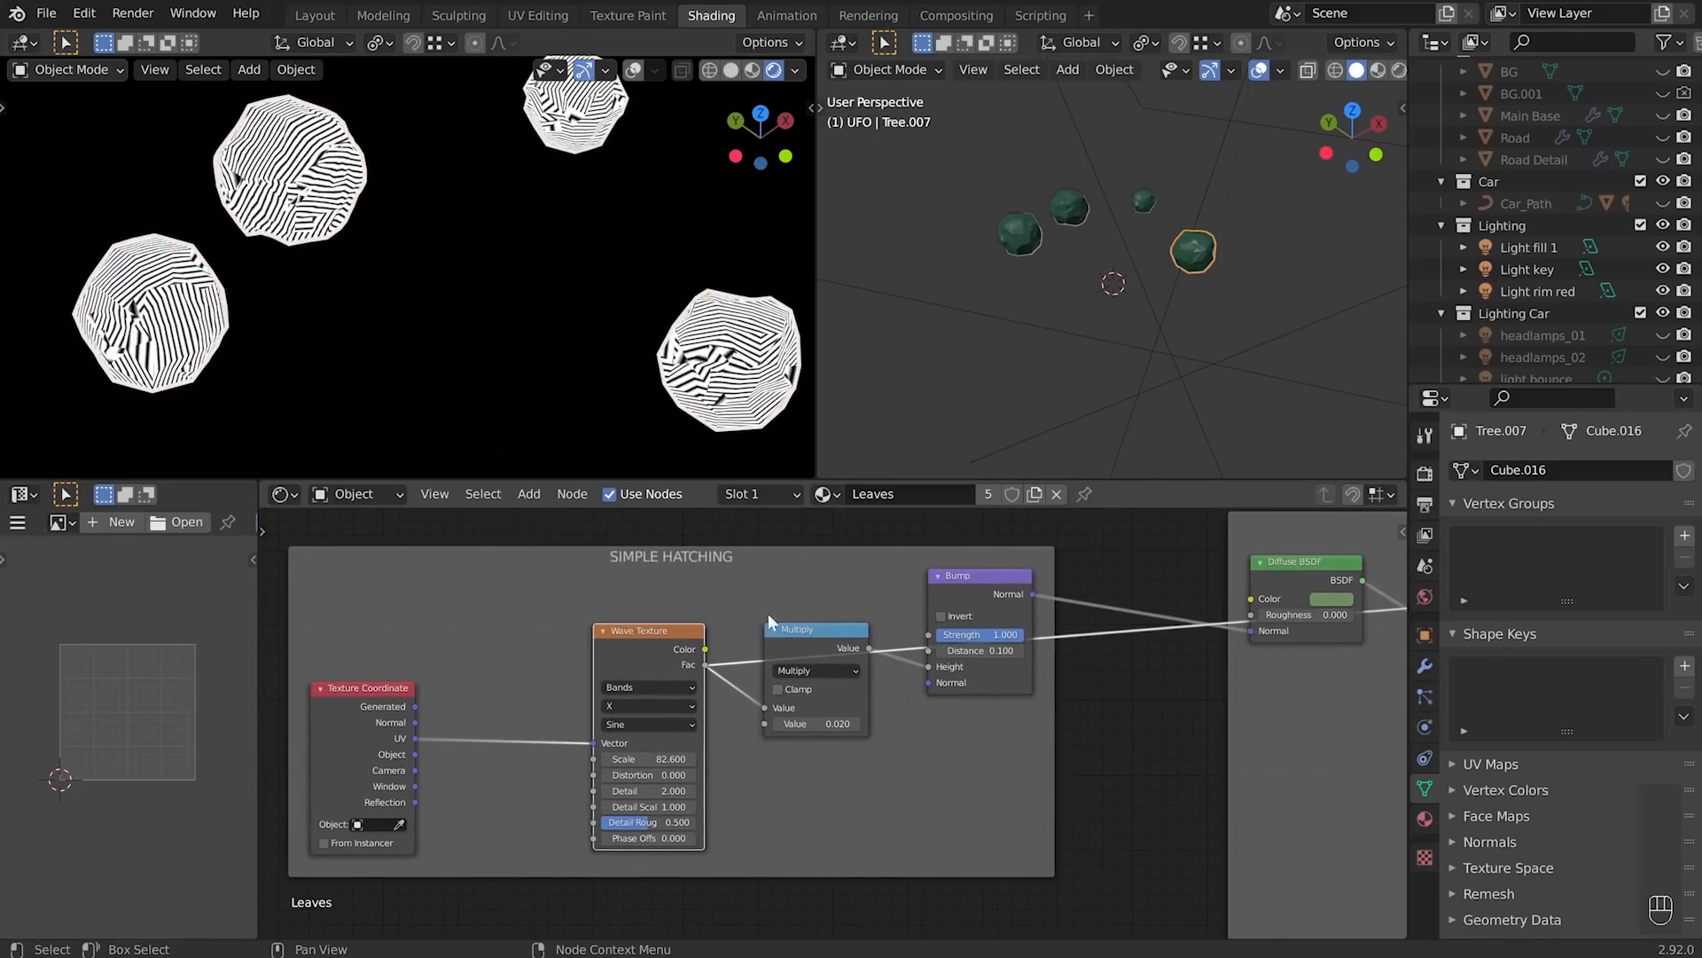
- Enter Edit Mode on the selected tree crown and rotate its UVs to change the hatching direction
{"action": "scroll", "coordinate": [1238, 240], "scroll_direction": "up", "scroll_amount": 4}
{"action": "middle_click_drag", "start_coordinate": [1246, 244], "coordinate": [1135, 275], "text": "shift"}
{"action": "key", "text": "Tab"}
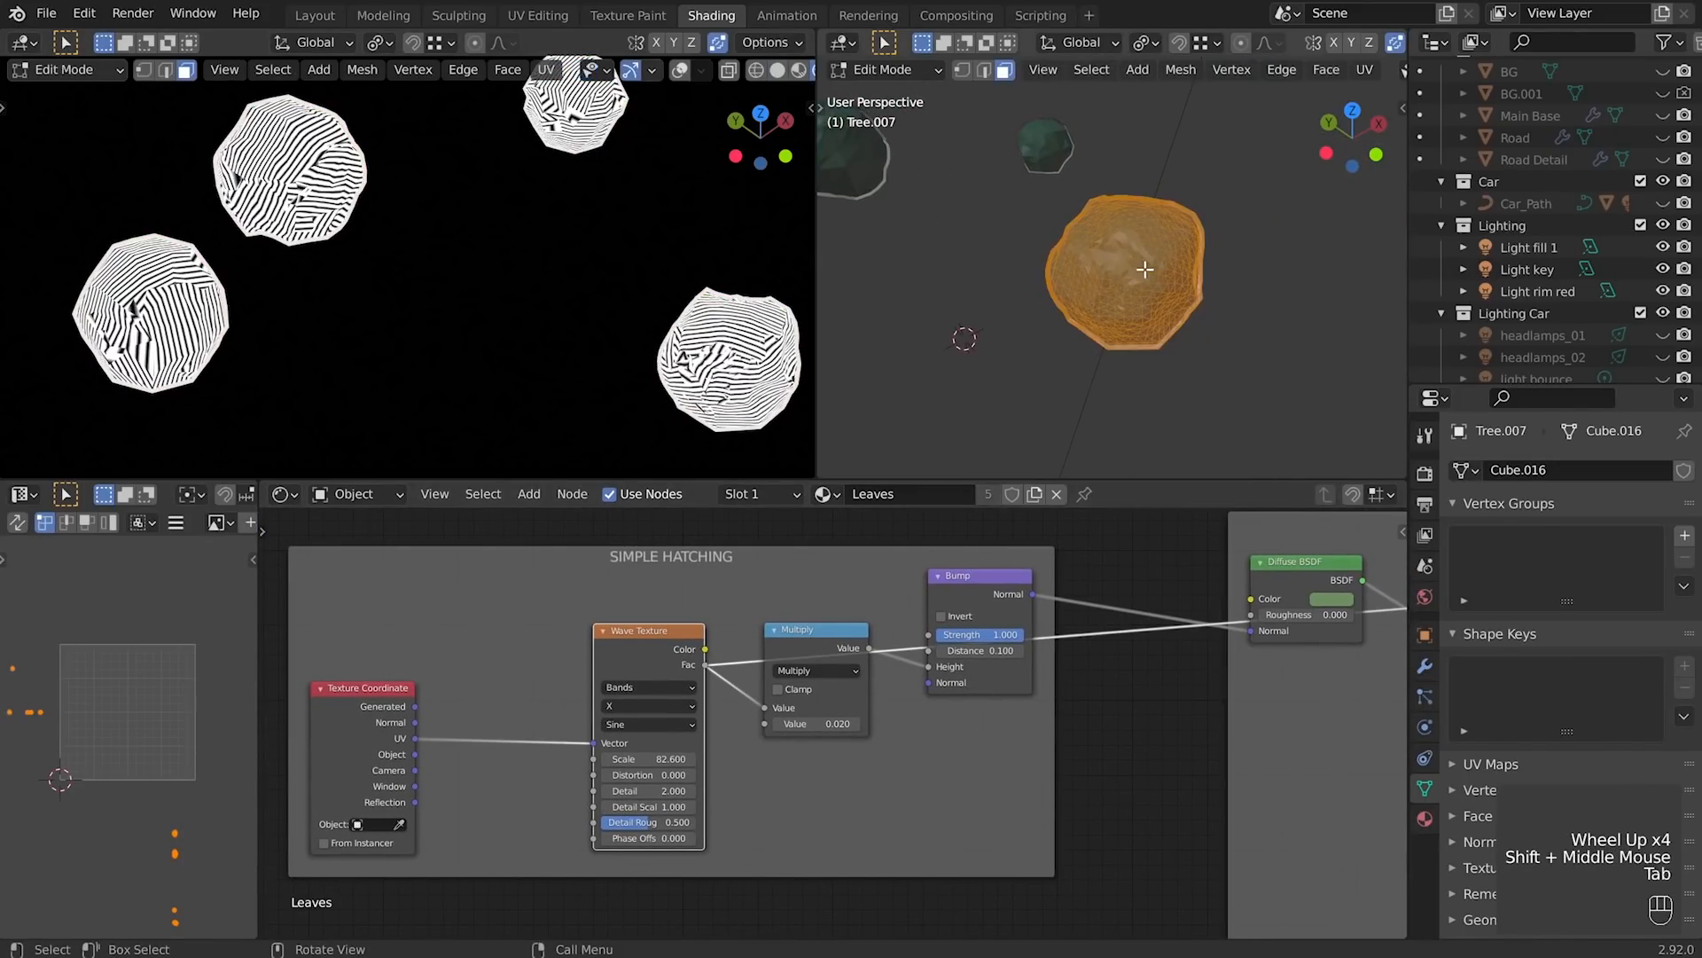
{"action": "scroll", "coordinate": [122, 777], "scroll_direction": "down", "scroll_amount": 2}
{"action": "key", "text": "r"}
{"action": "left_click", "coordinate": [179, 847]}
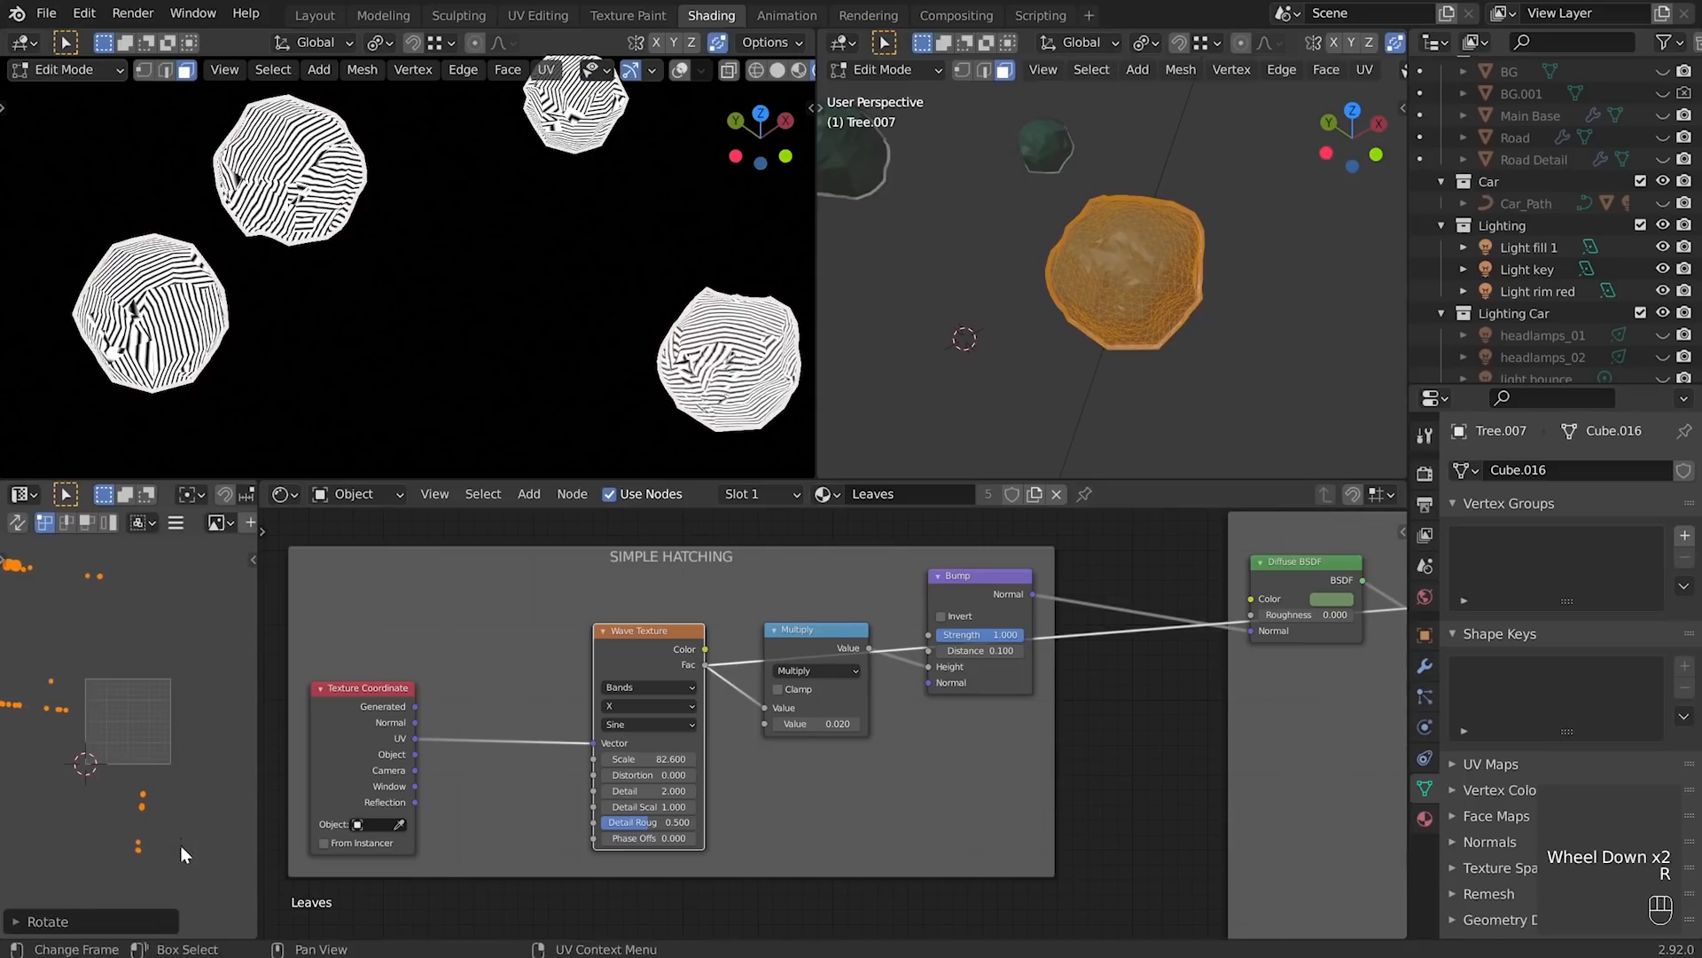
- Try scaling the selected tree crown's UVs to vary the density of its hatching lines
{"action": "middle_click_drag", "start_coordinate": [567, 381], "coordinate": [363, 316], "text": "shift"}
{"action": "scroll", "coordinate": [372, 328], "scroll_direction": "up", "scroll_amount": 3}
{"action": "middle_click_drag", "start_coordinate": [387, 399], "coordinate": [294, 374], "text": "shift"}
{"action": "scroll", "coordinate": [124, 736], "scroll_direction": "down", "scroll_amount": 4}
{"action": "key", "text": "s"}
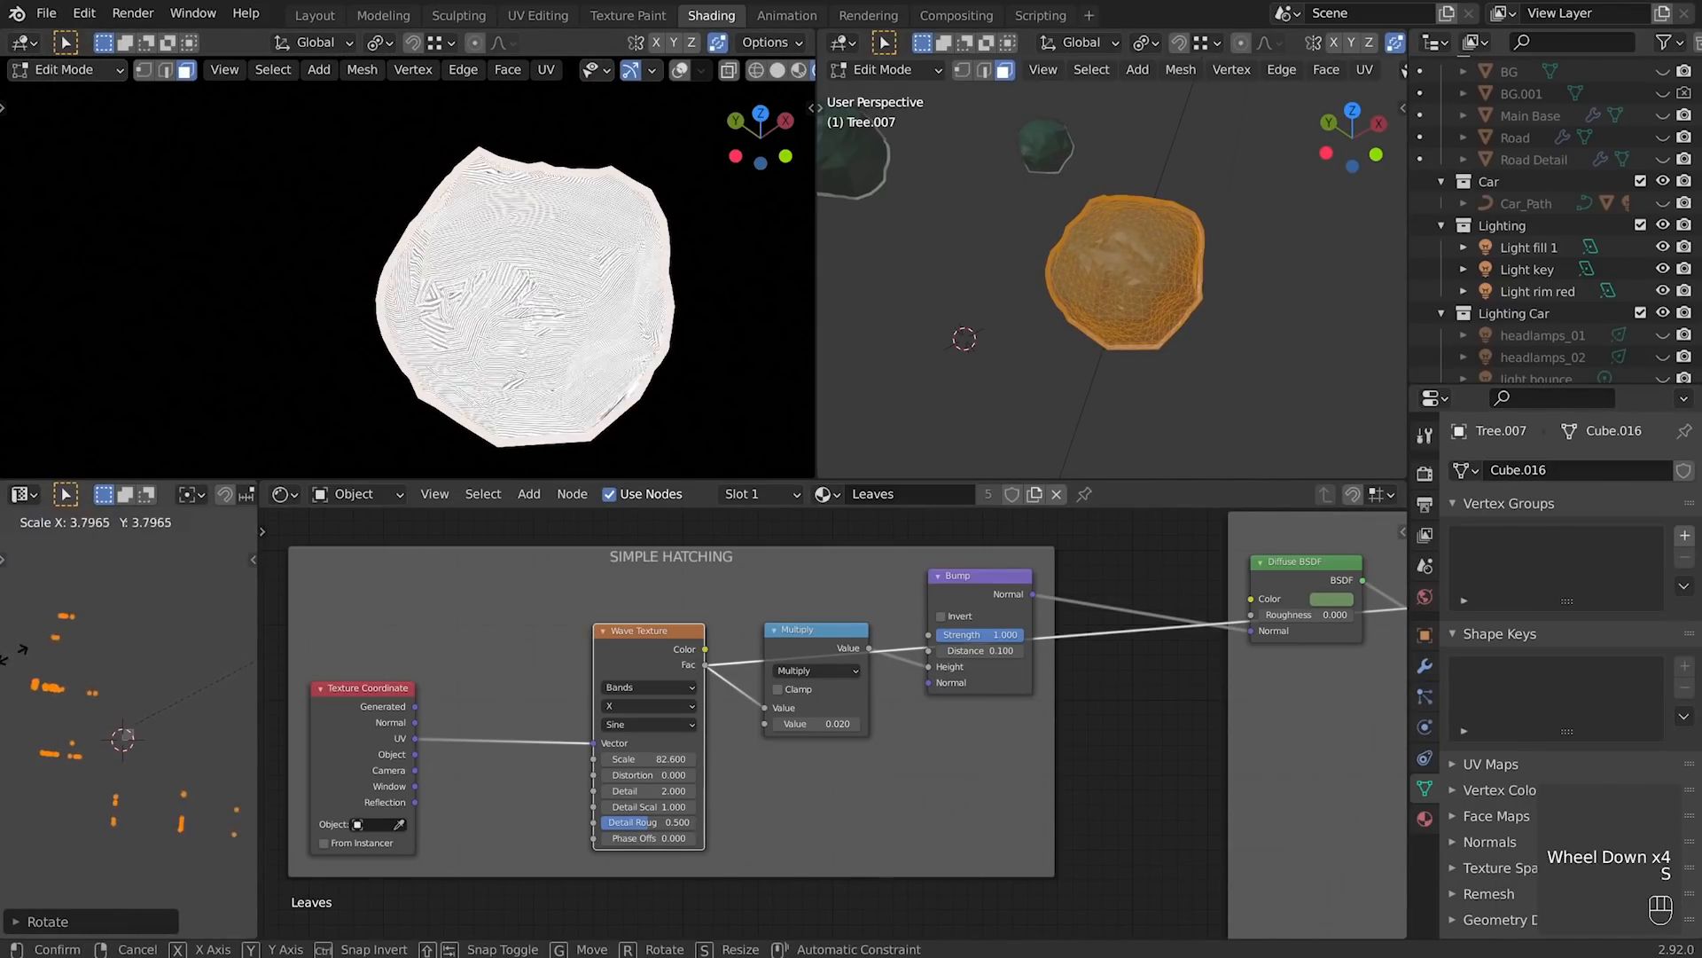
{"action": "scroll", "coordinate": [164, 791], "scroll_direction": "up", "scroll_amount": 3}
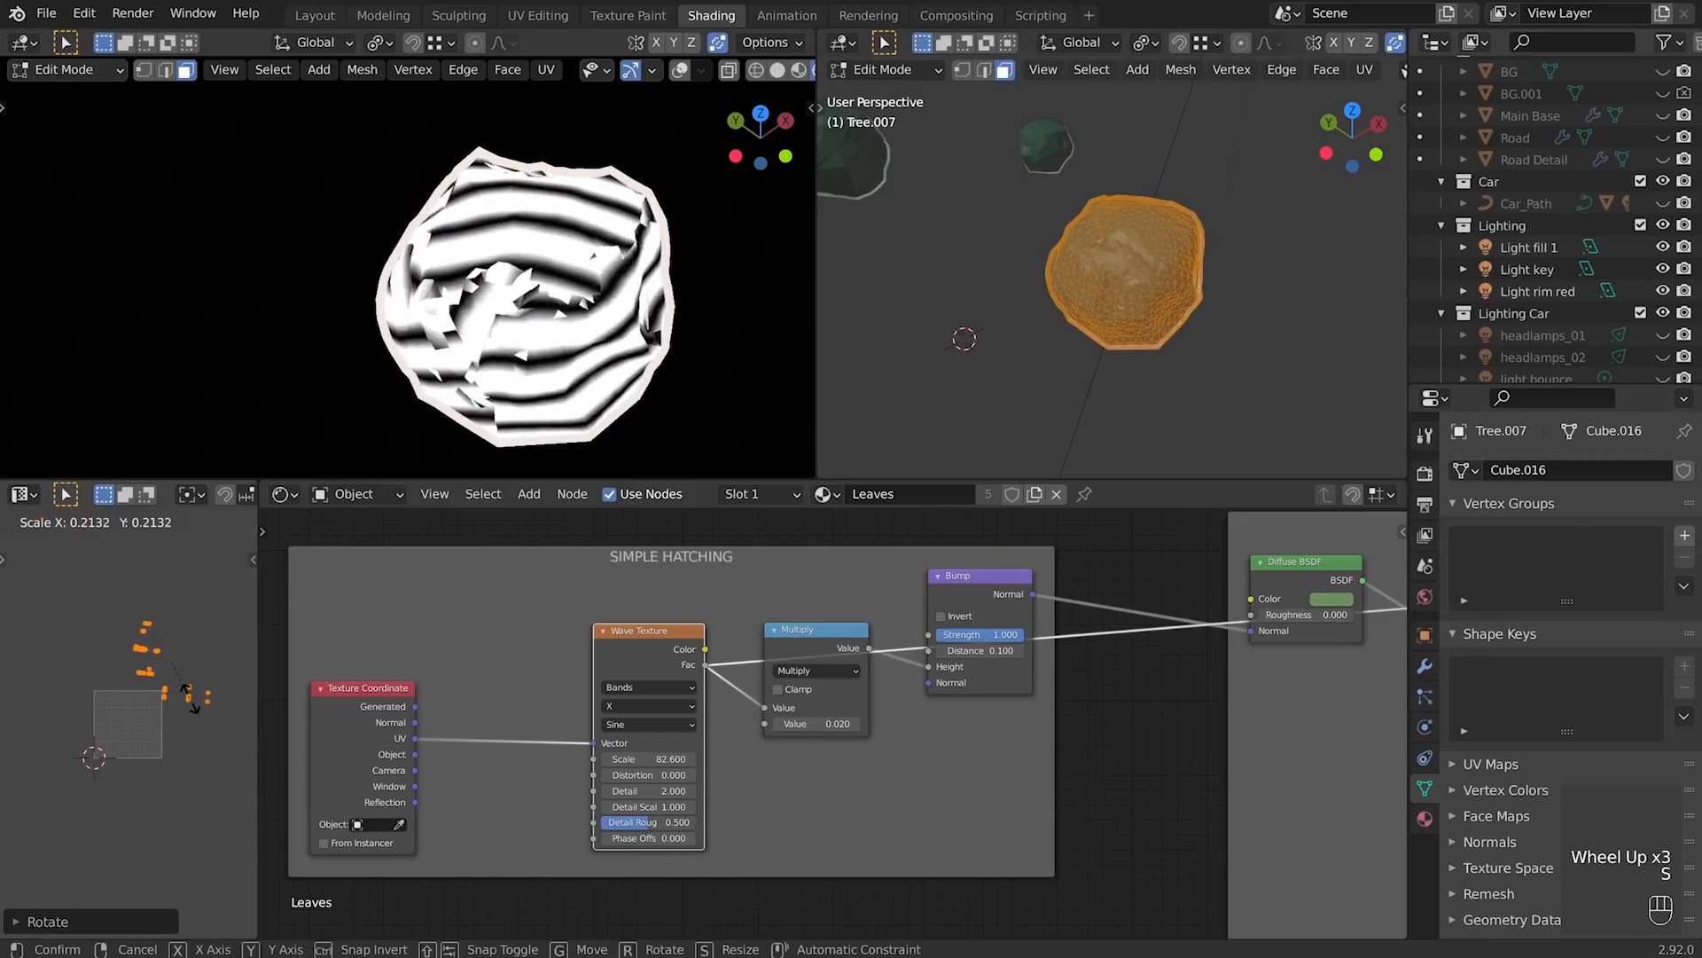
- Preview the Bump node of the SIMPLE HATCHING frame and raise its Distance to 0.450
{"action": "left_click", "coordinate": [990, 587]}
{"action": "left_click", "coordinate": [989, 587], "text": "ctrl+shift"}
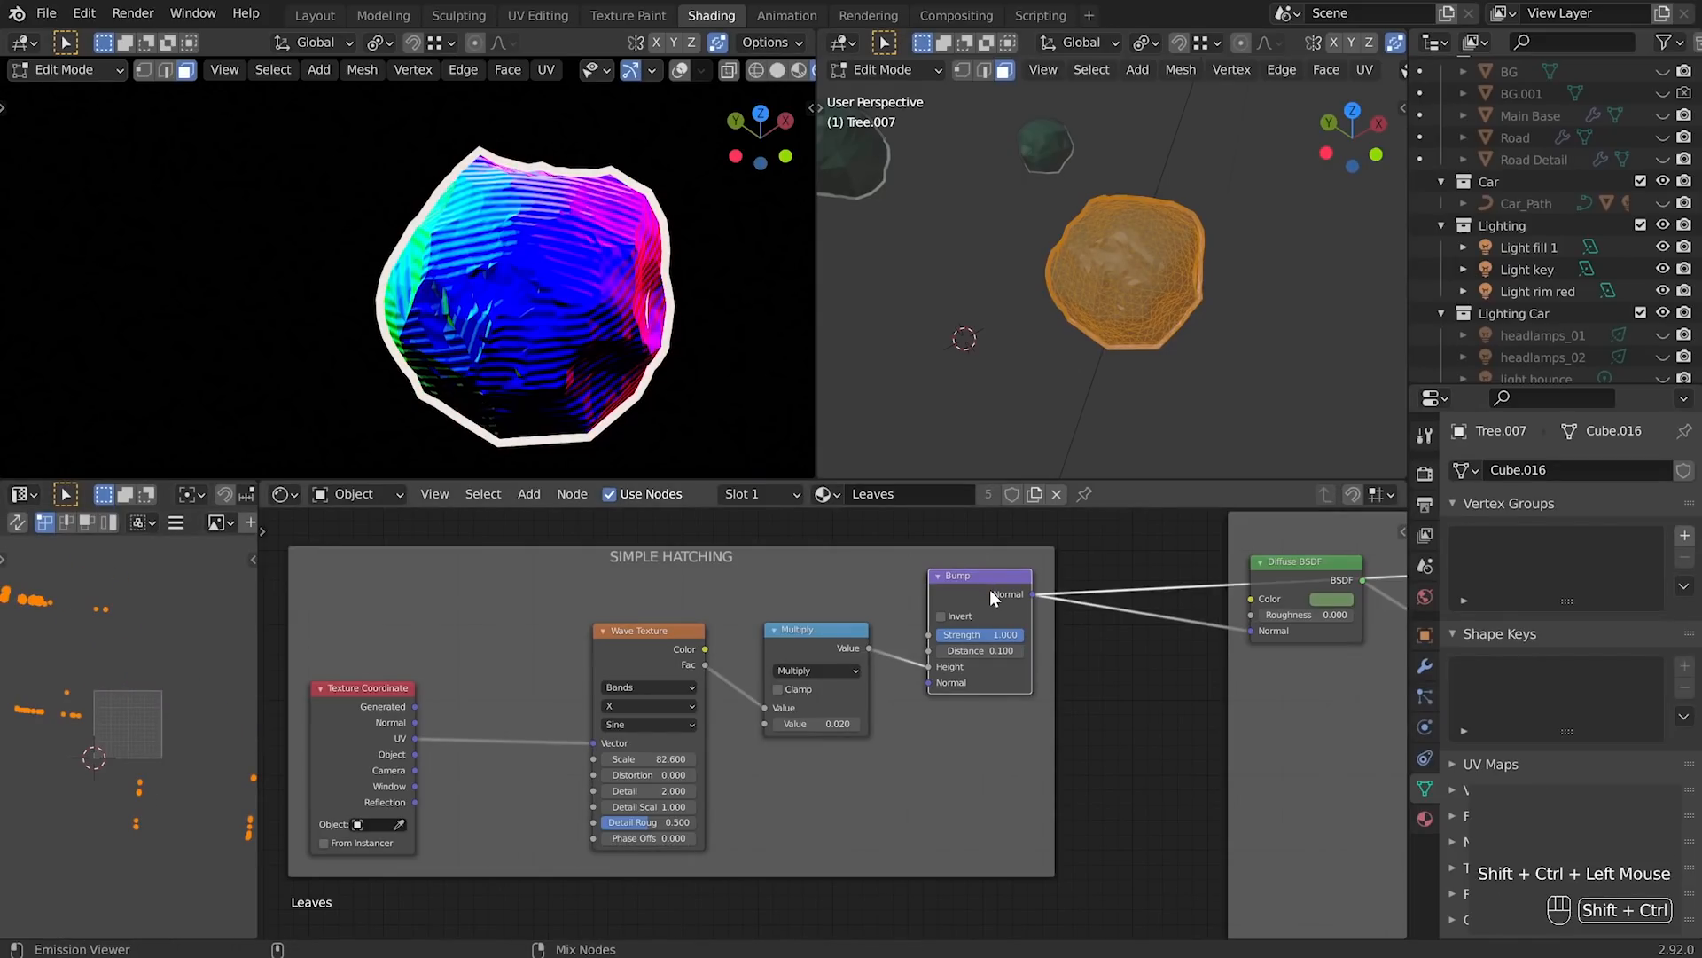
{"action": "left_click_drag", "start_coordinate": [985, 654], "coordinate": [1064, 654], "text": "shift"}
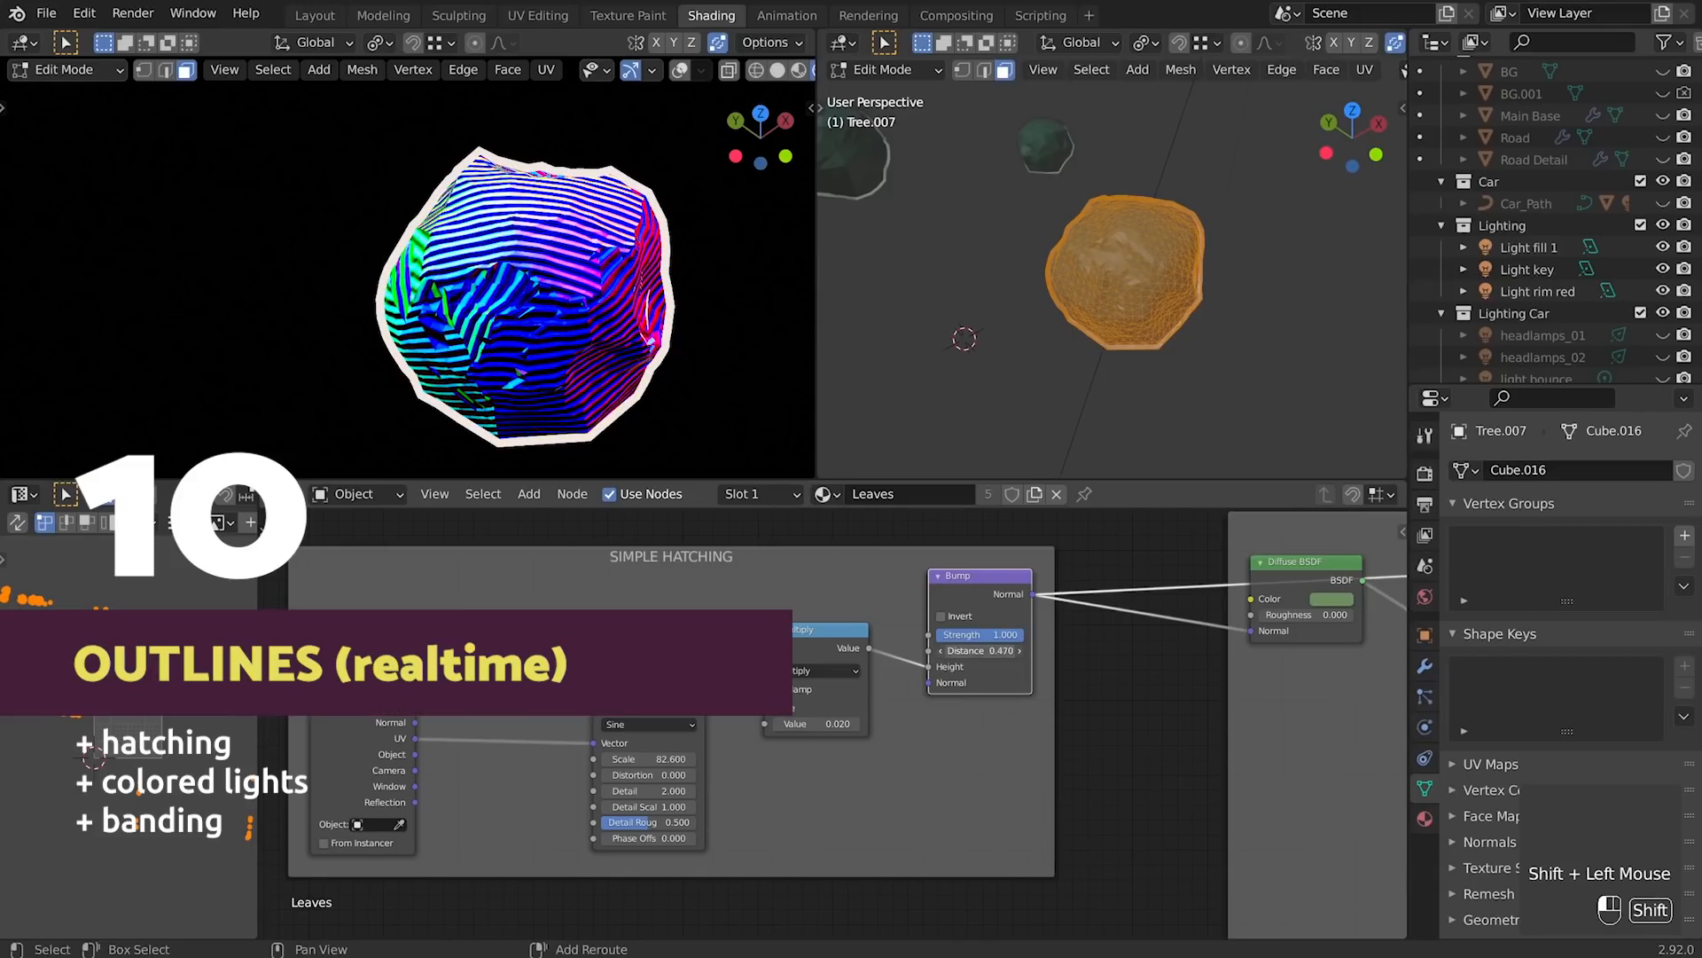
{"action": "key", "text": "ctrl+z"}
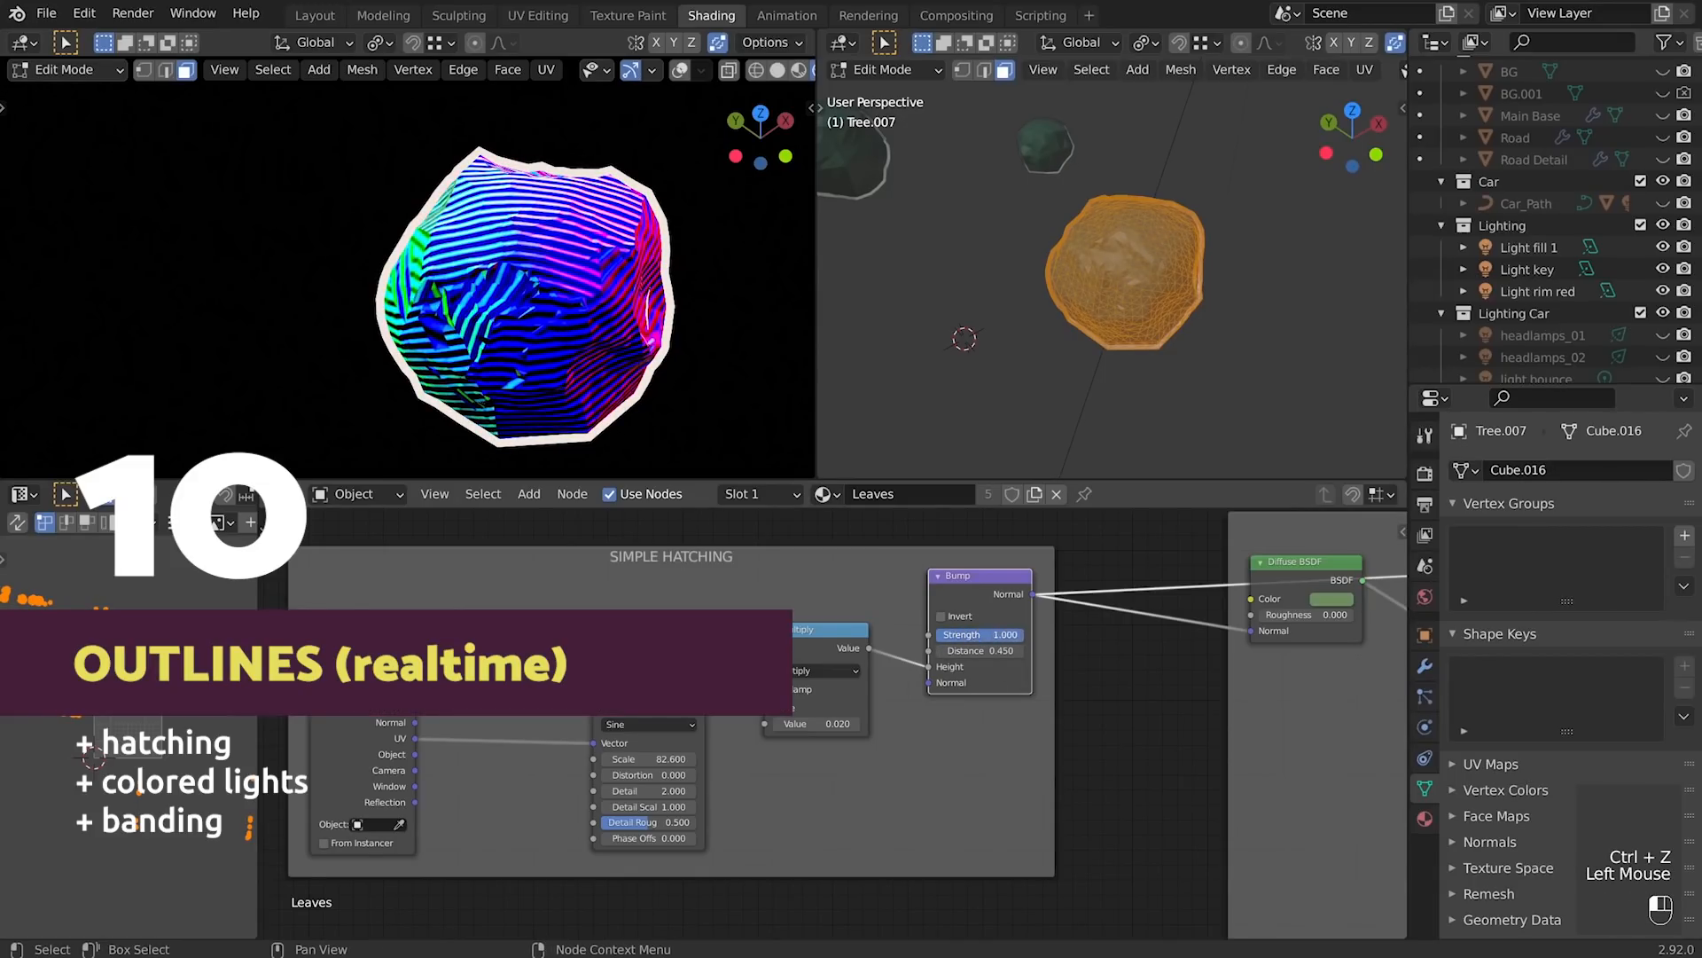
{"action": "key", "text": "ctrl+z"}
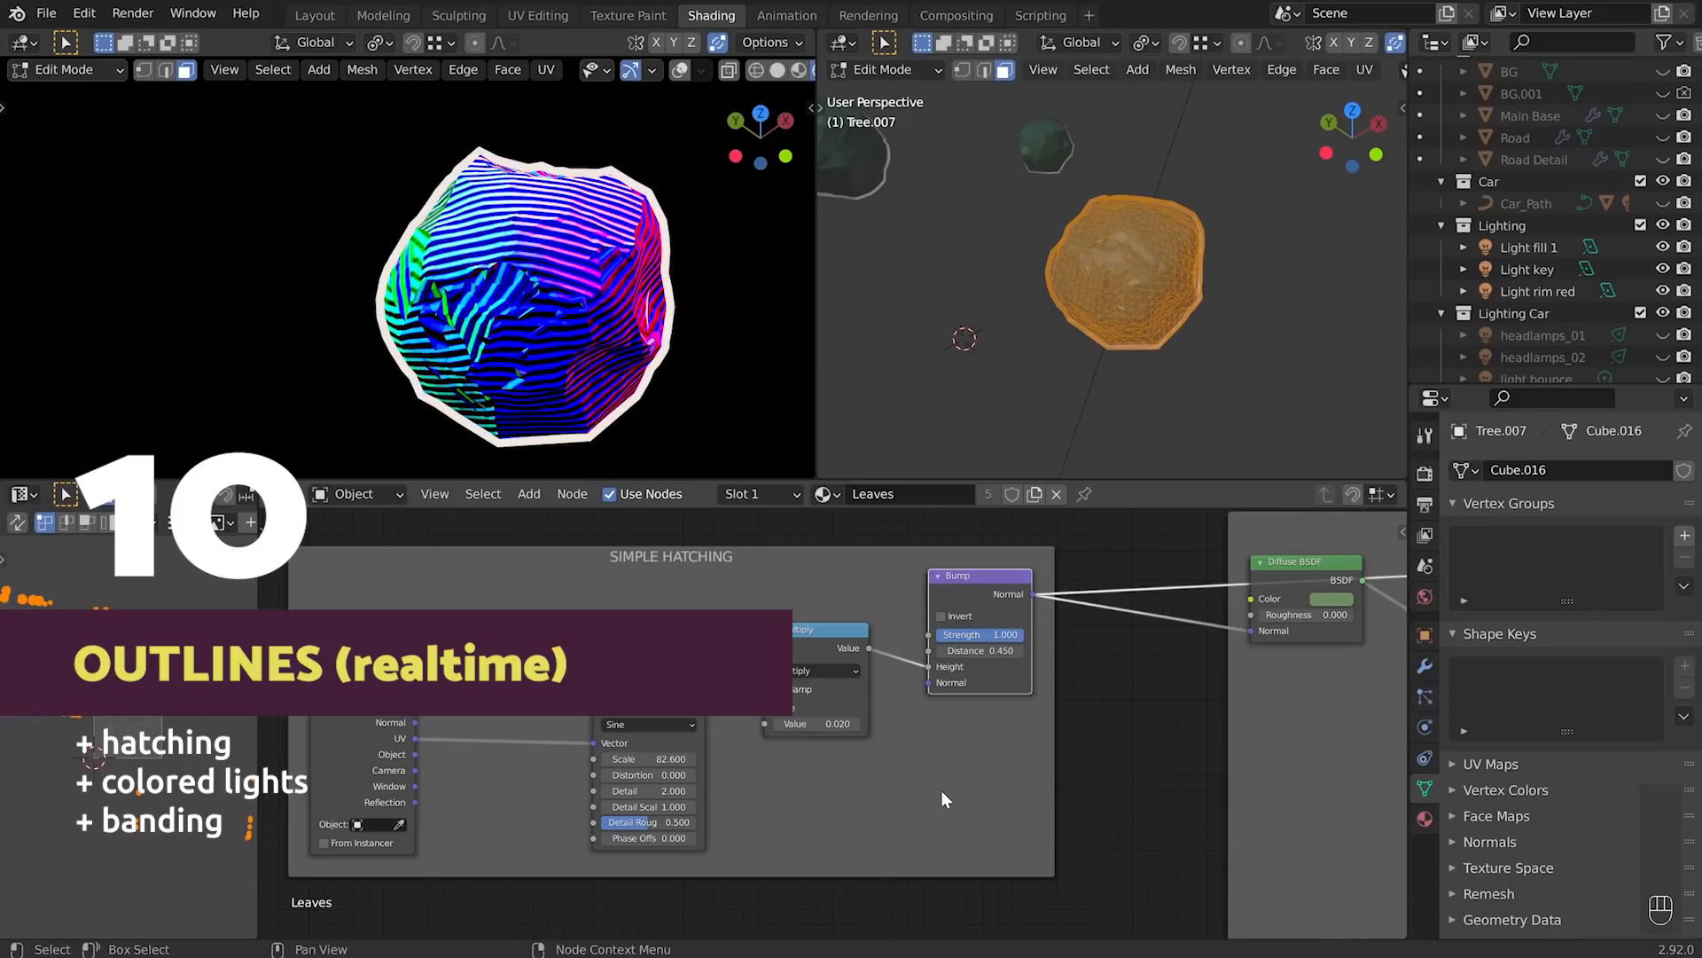
- Preview the Add node at the end of the TOON frame on the crown and return to Object Mode
{"action": "scroll", "coordinate": [942, 790], "scroll_direction": "down", "scroll_amount": 6}
{"action": "middle_click_drag", "start_coordinate": [1034, 730], "coordinate": [929, 638]}
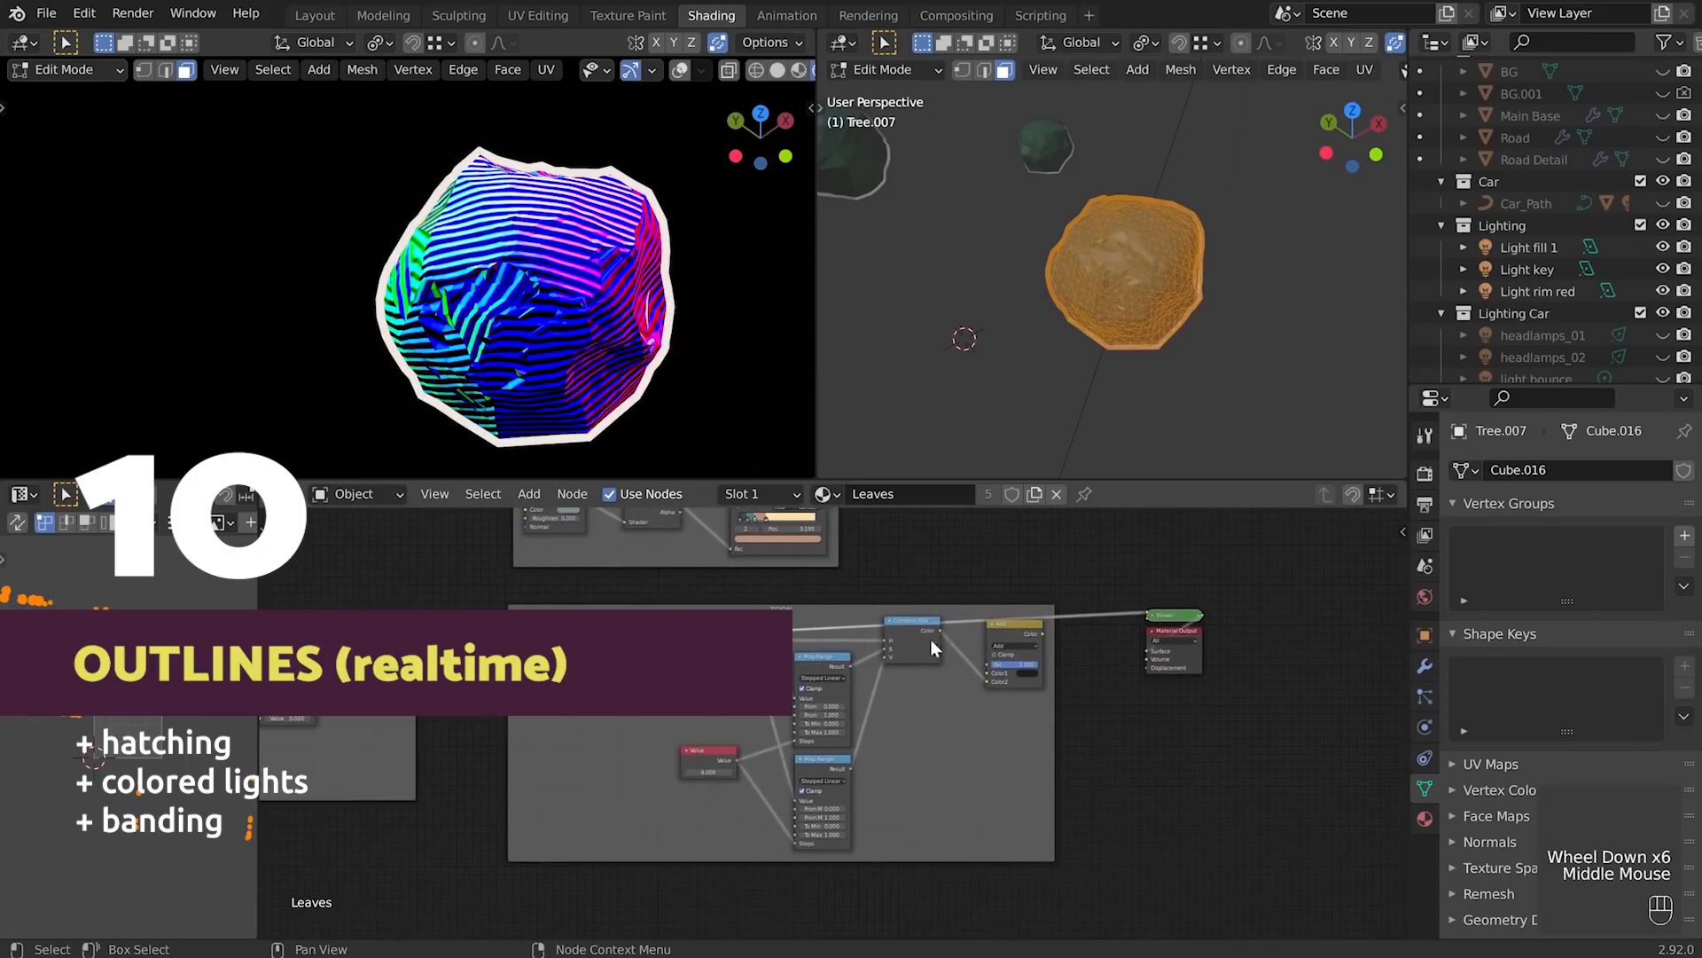
{"action": "left_click", "coordinate": [1015, 634], "text": "ctrl+shift"}
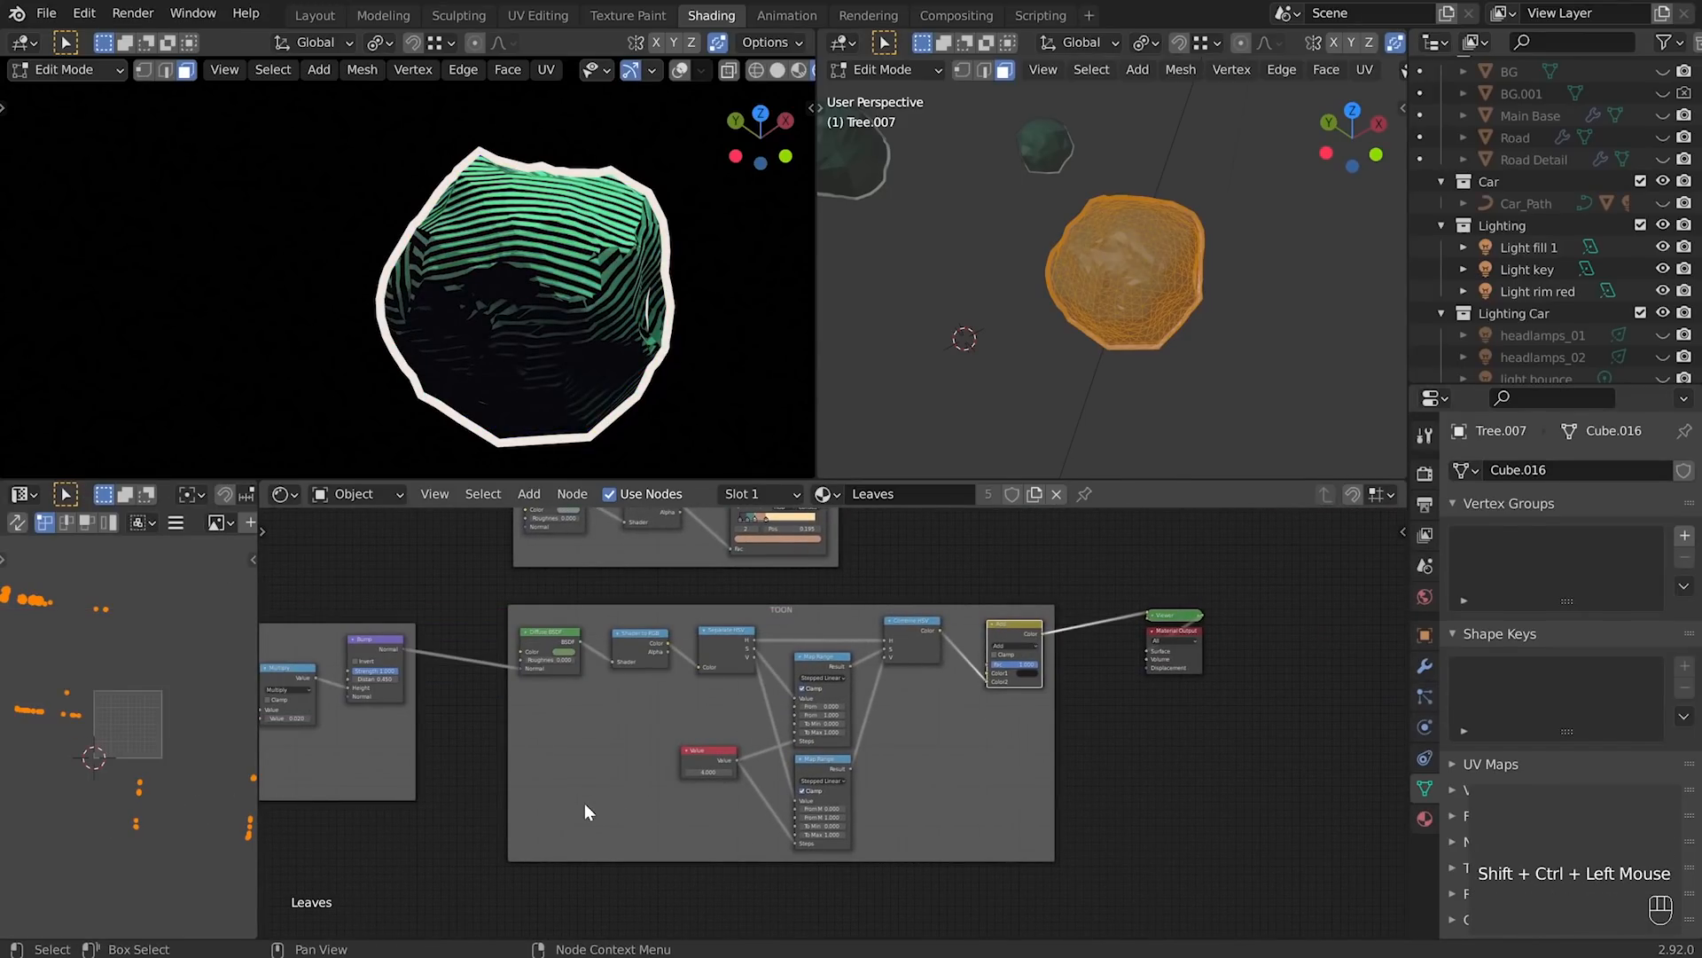
{"action": "middle_click_drag", "start_coordinate": [583, 801], "coordinate": [650, 778]}
{"action": "scroll", "coordinate": [635, 791], "scroll_direction": "up", "scroll_amount": 6}
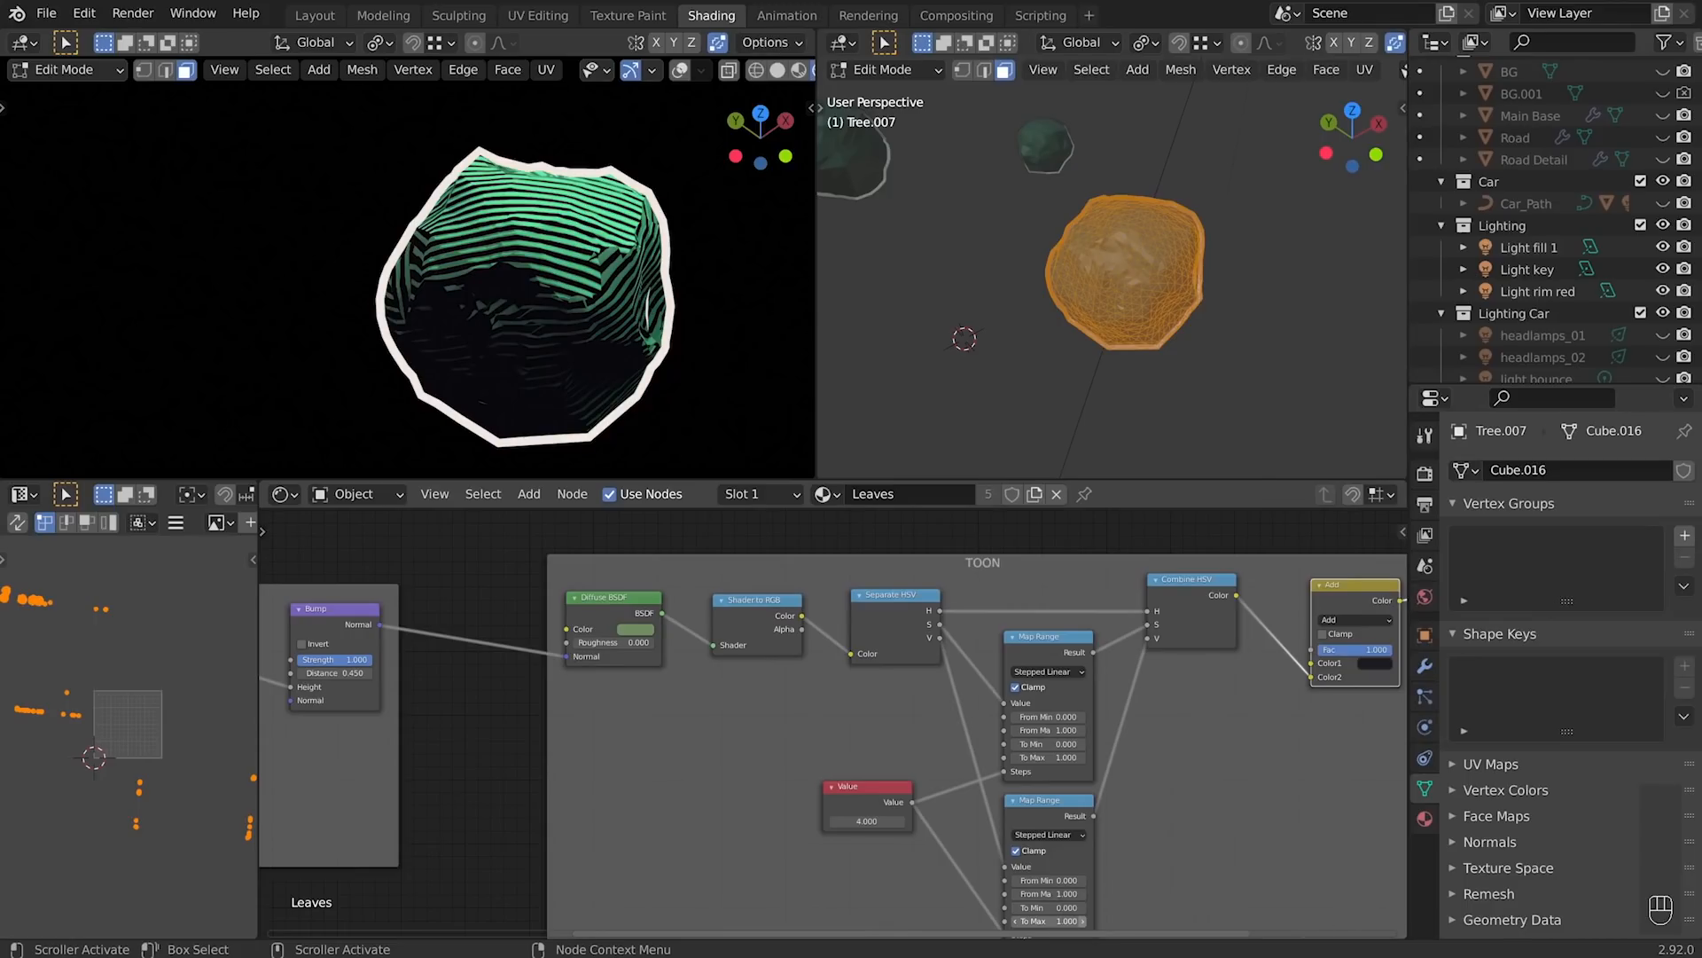
{"action": "key", "text": "Tab"}
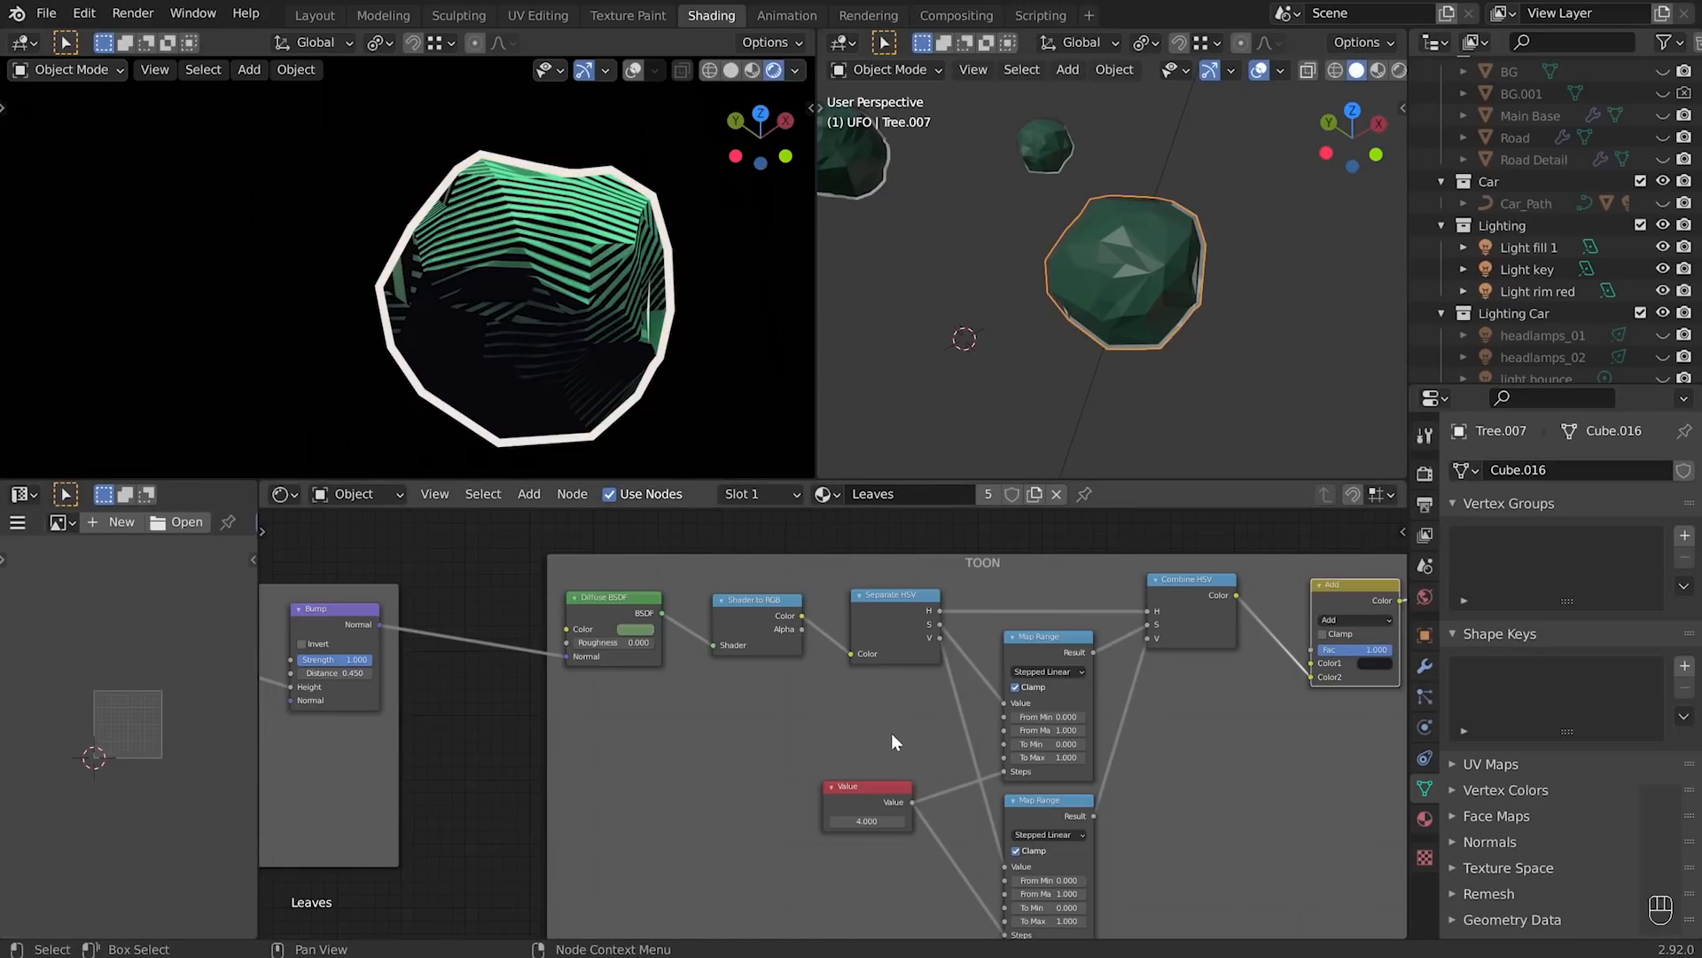
- Show the tree crown's Solidify modifier, expand its Normals settings, and toggle Flip off and back on
{"action": "left_click", "coordinate": [1425, 667]}
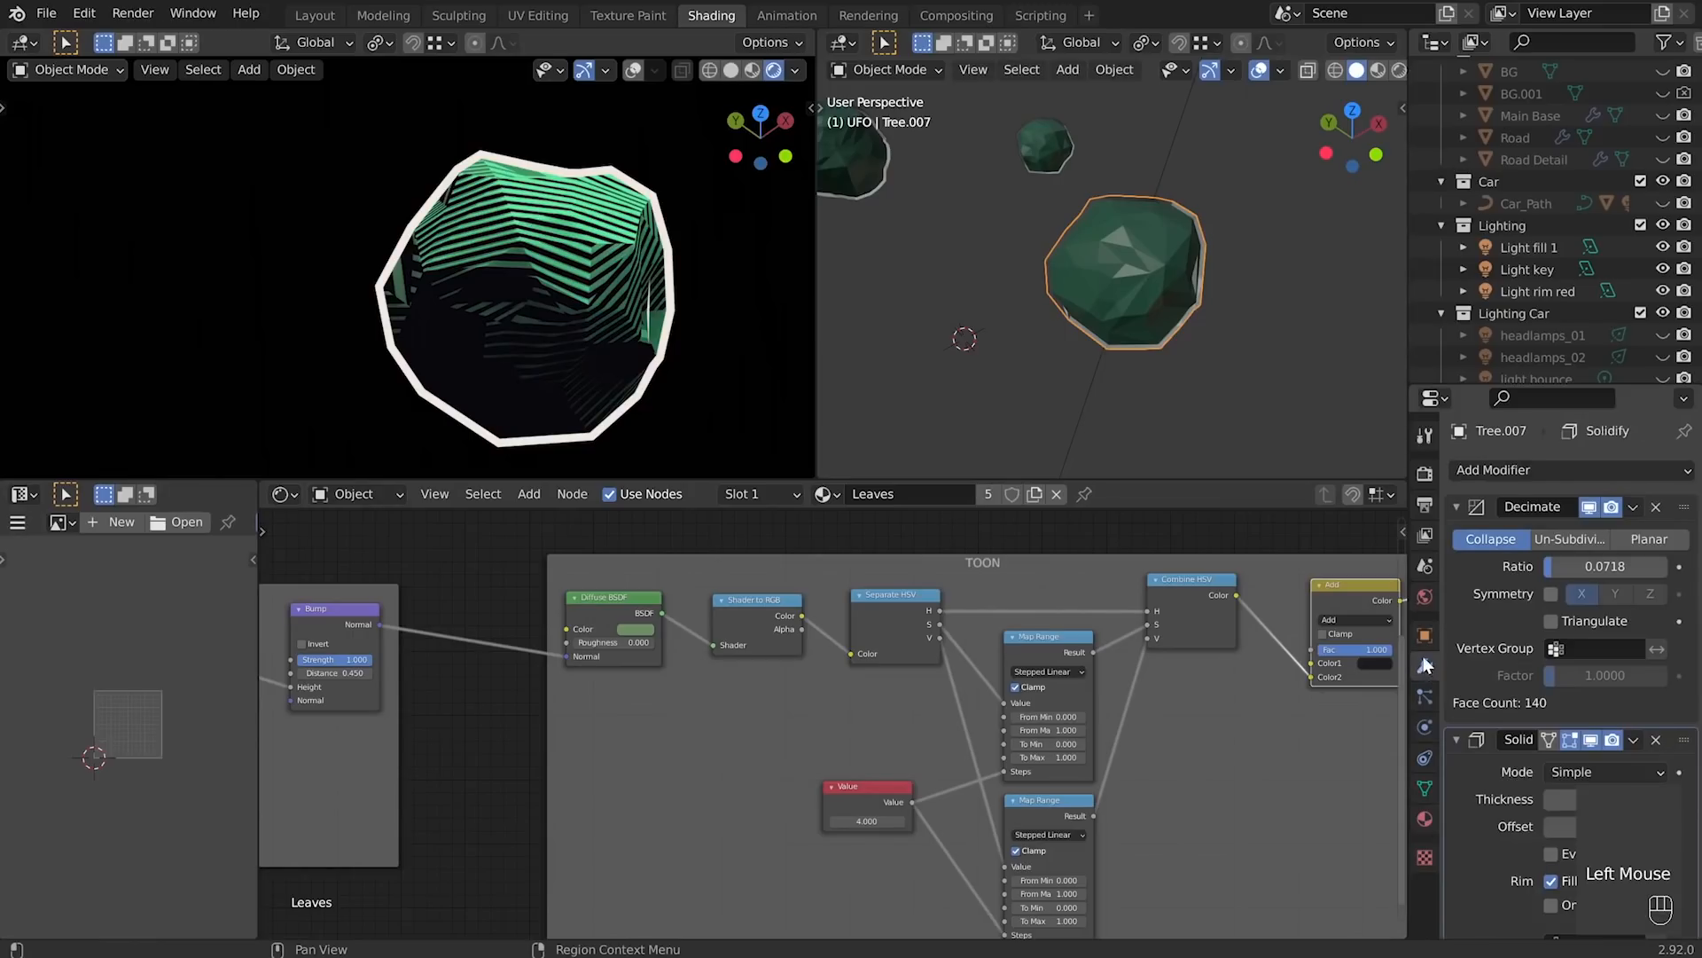
{"action": "left_click_drag", "start_coordinate": [1416, 632], "coordinate": [1319, 631]}
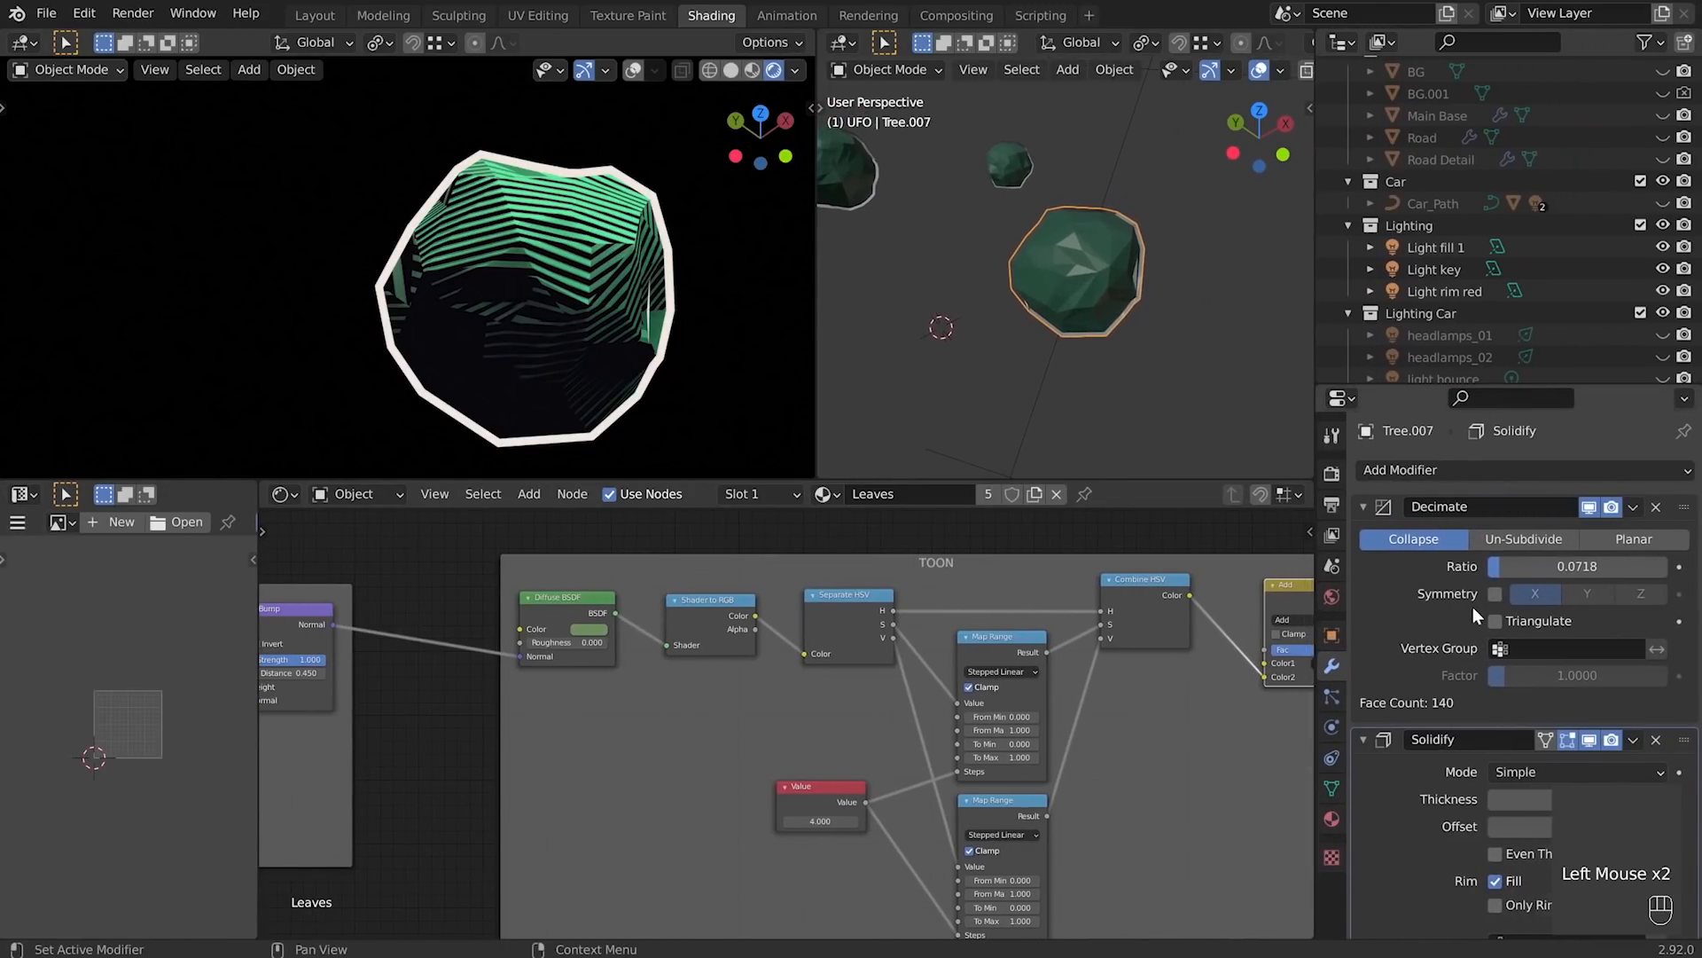
{"action": "scroll", "coordinate": [1472, 611], "scroll_direction": "down", "scroll_amount": 4}
{"action": "scroll", "coordinate": [1442, 624], "scroll_direction": "down", "scroll_amount": 3}
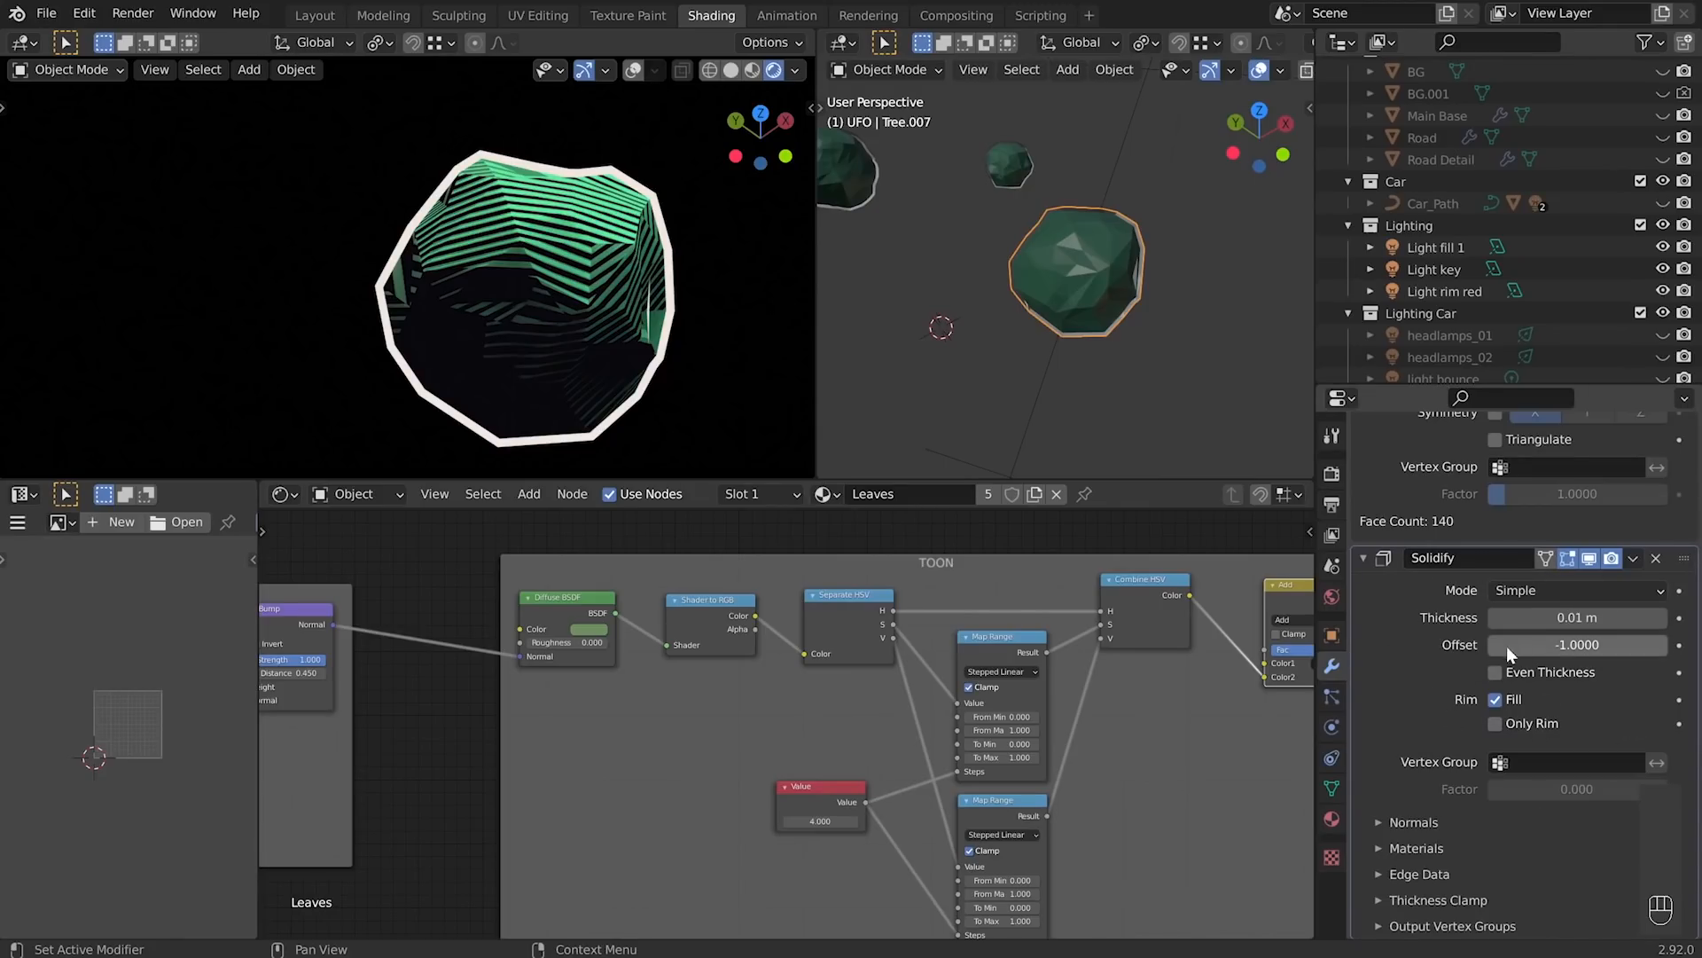
{"action": "left_click", "coordinate": [1389, 821]}
{"action": "middle_click_drag", "start_coordinate": [1403, 871], "coordinate": [1403, 808]}
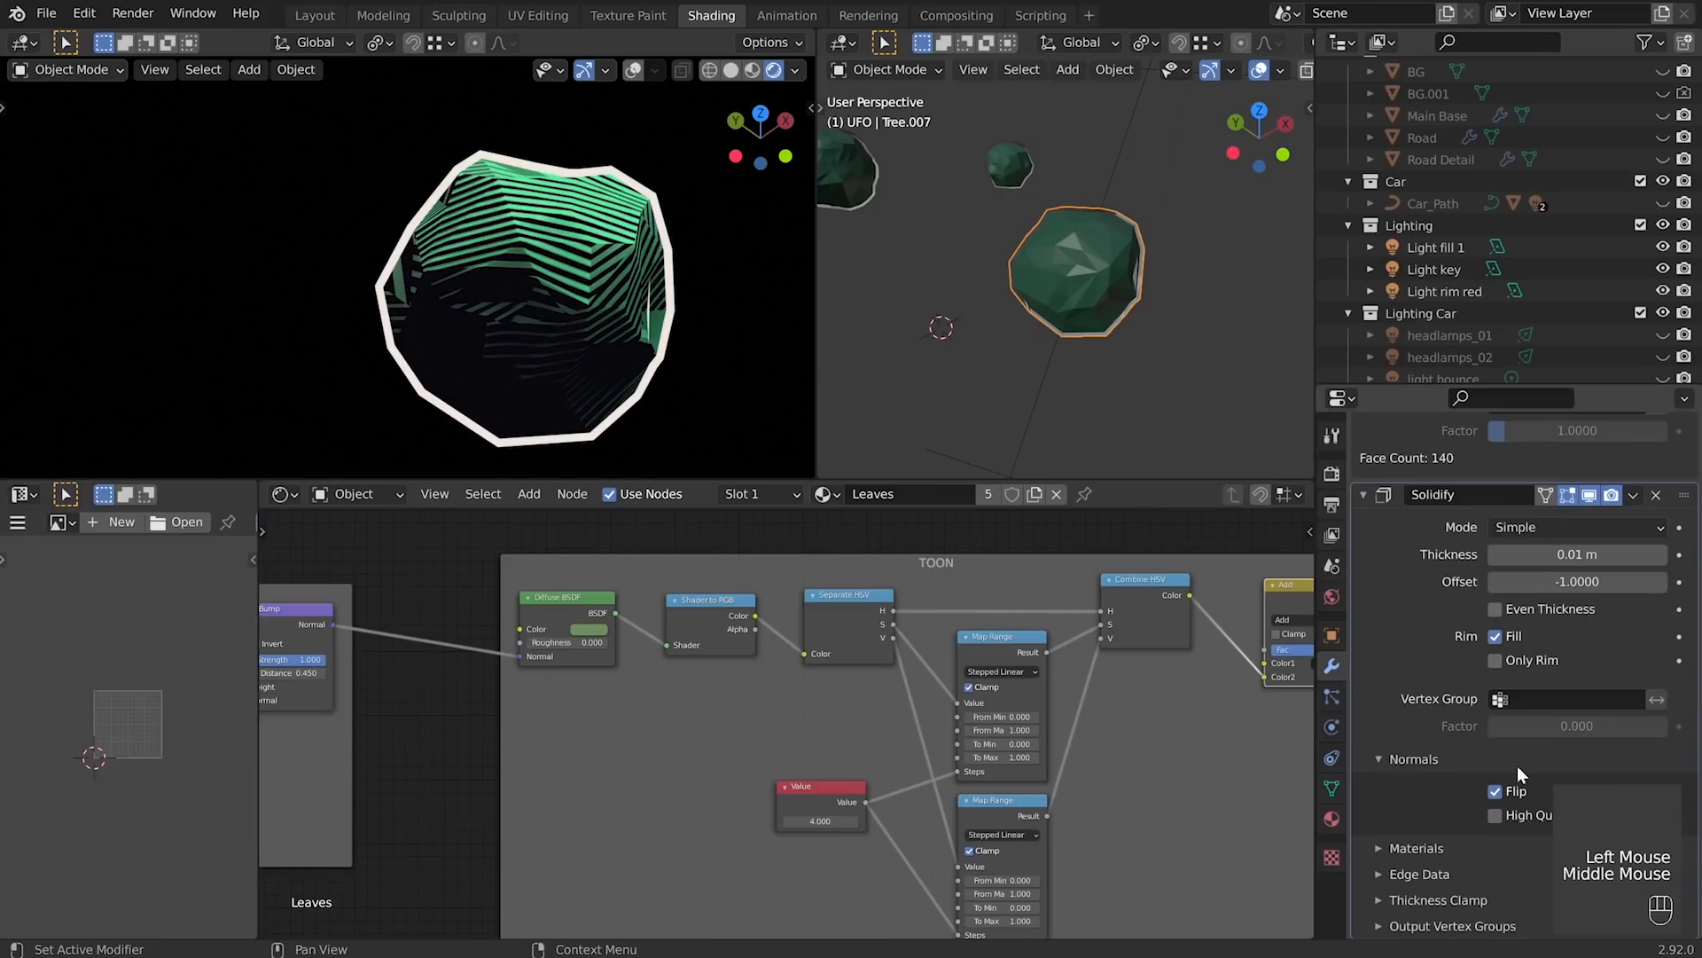
{"action": "left_click", "coordinate": [1514, 790]}
{"action": "left_click", "coordinate": [1514, 790]}
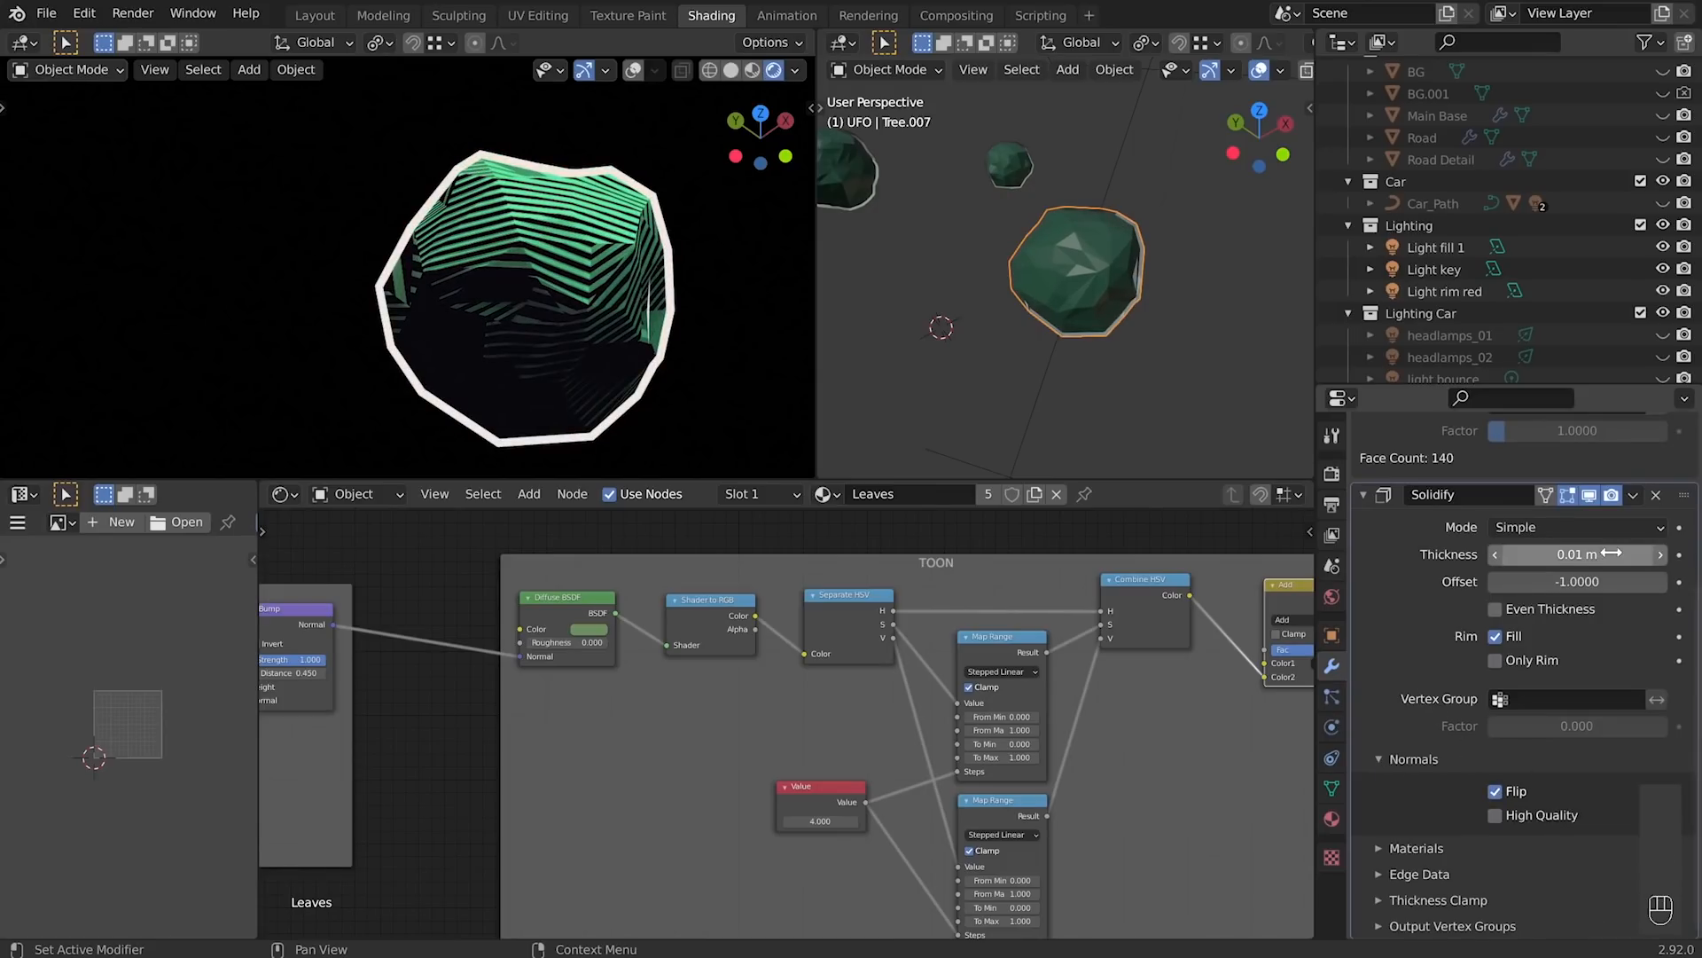
- Set the Solidify thickness to 0.013 m and expand its Materials settings
{"action": "left_click_drag", "start_coordinate": [1611, 554], "coordinate": [1649, 554], "text": "shift"}
{"action": "left_click", "coordinate": [1423, 849]}
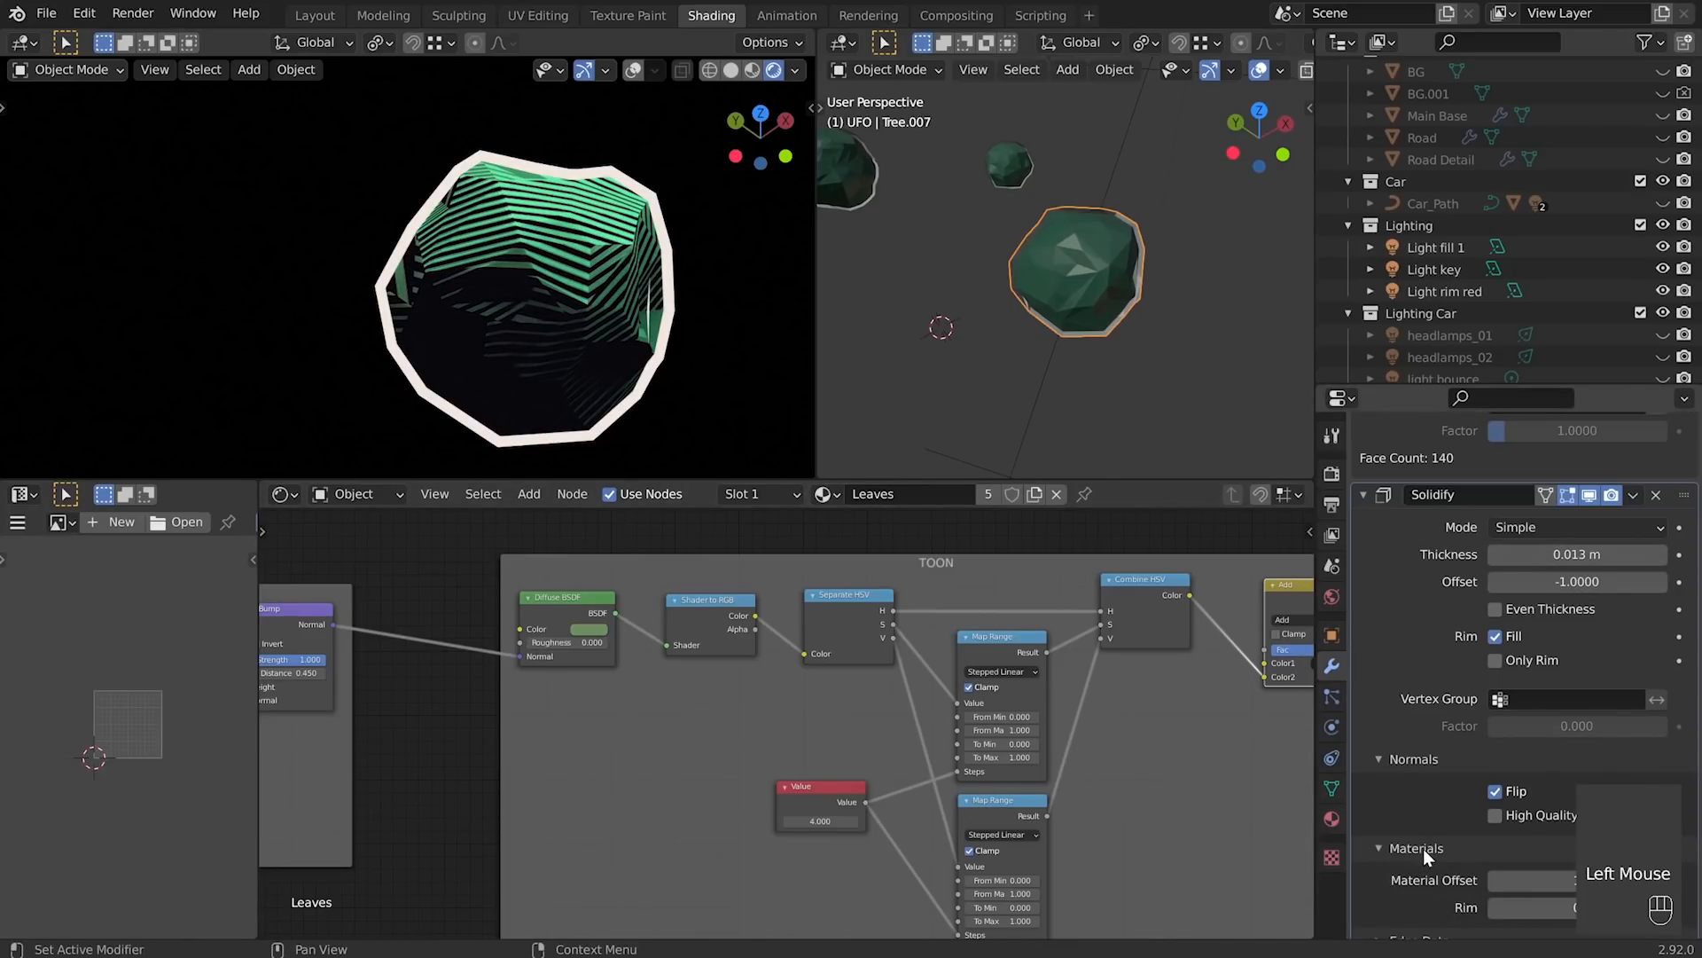
{"action": "middle_click_drag", "start_coordinate": [1424, 864], "coordinate": [1426, 743]}
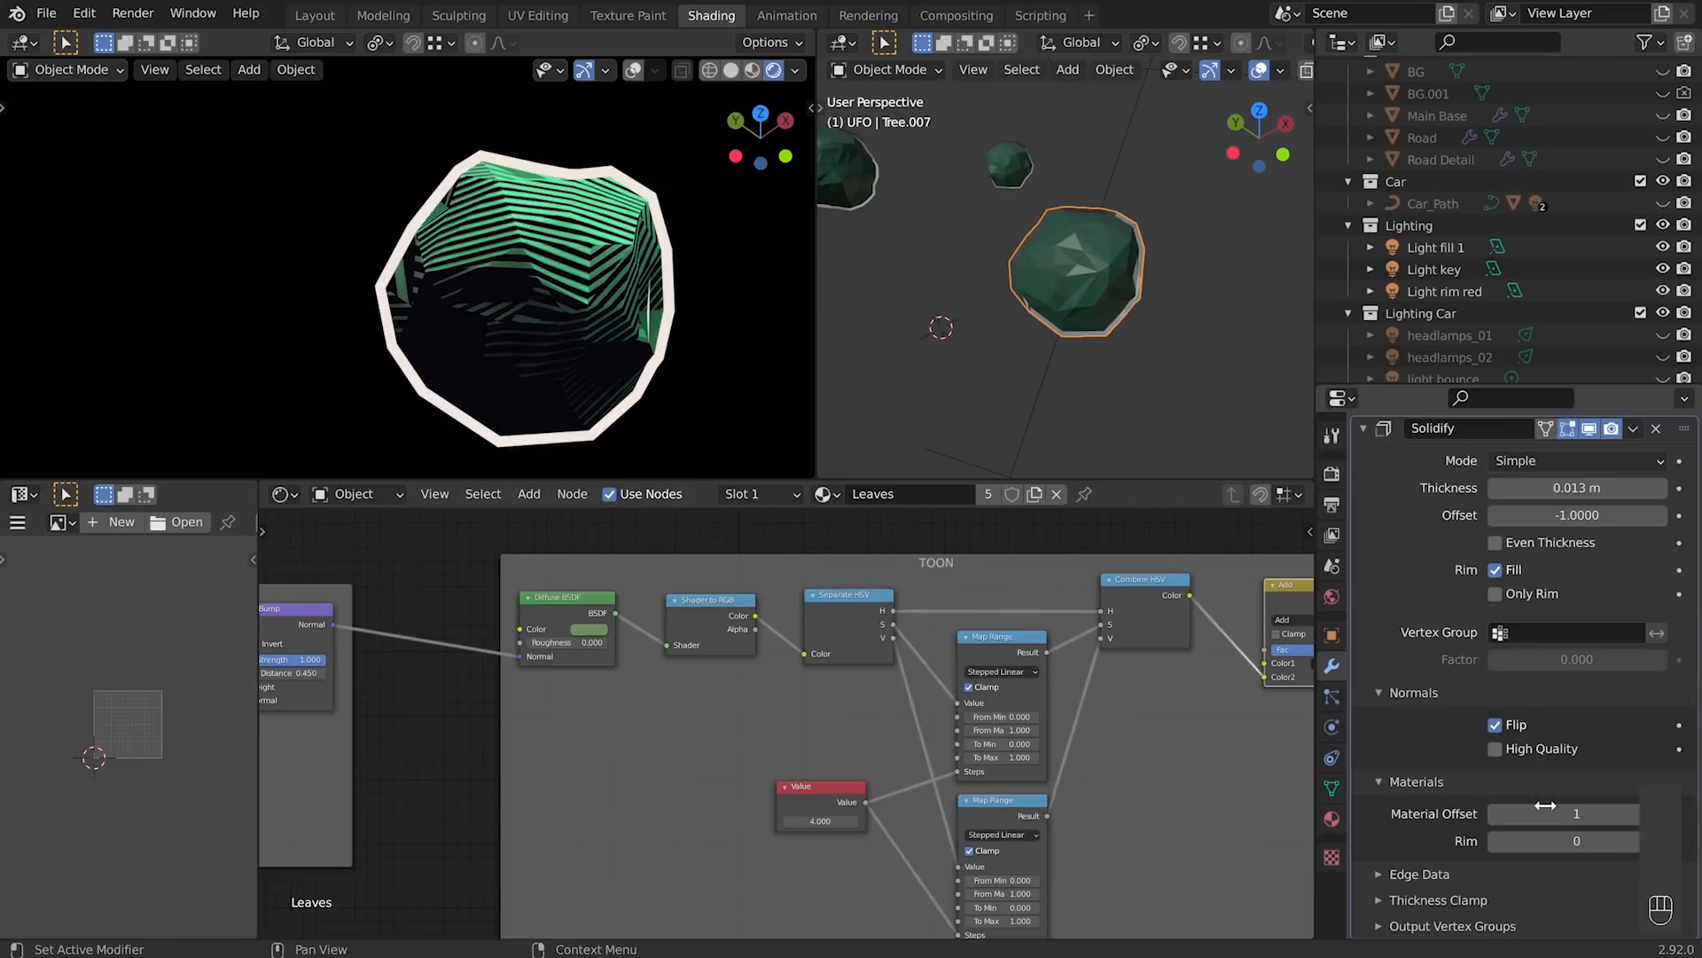
- Select the crown's outlines material and set its Blend Mode to Opaque
{"action": "left_click", "coordinate": [1332, 818]}
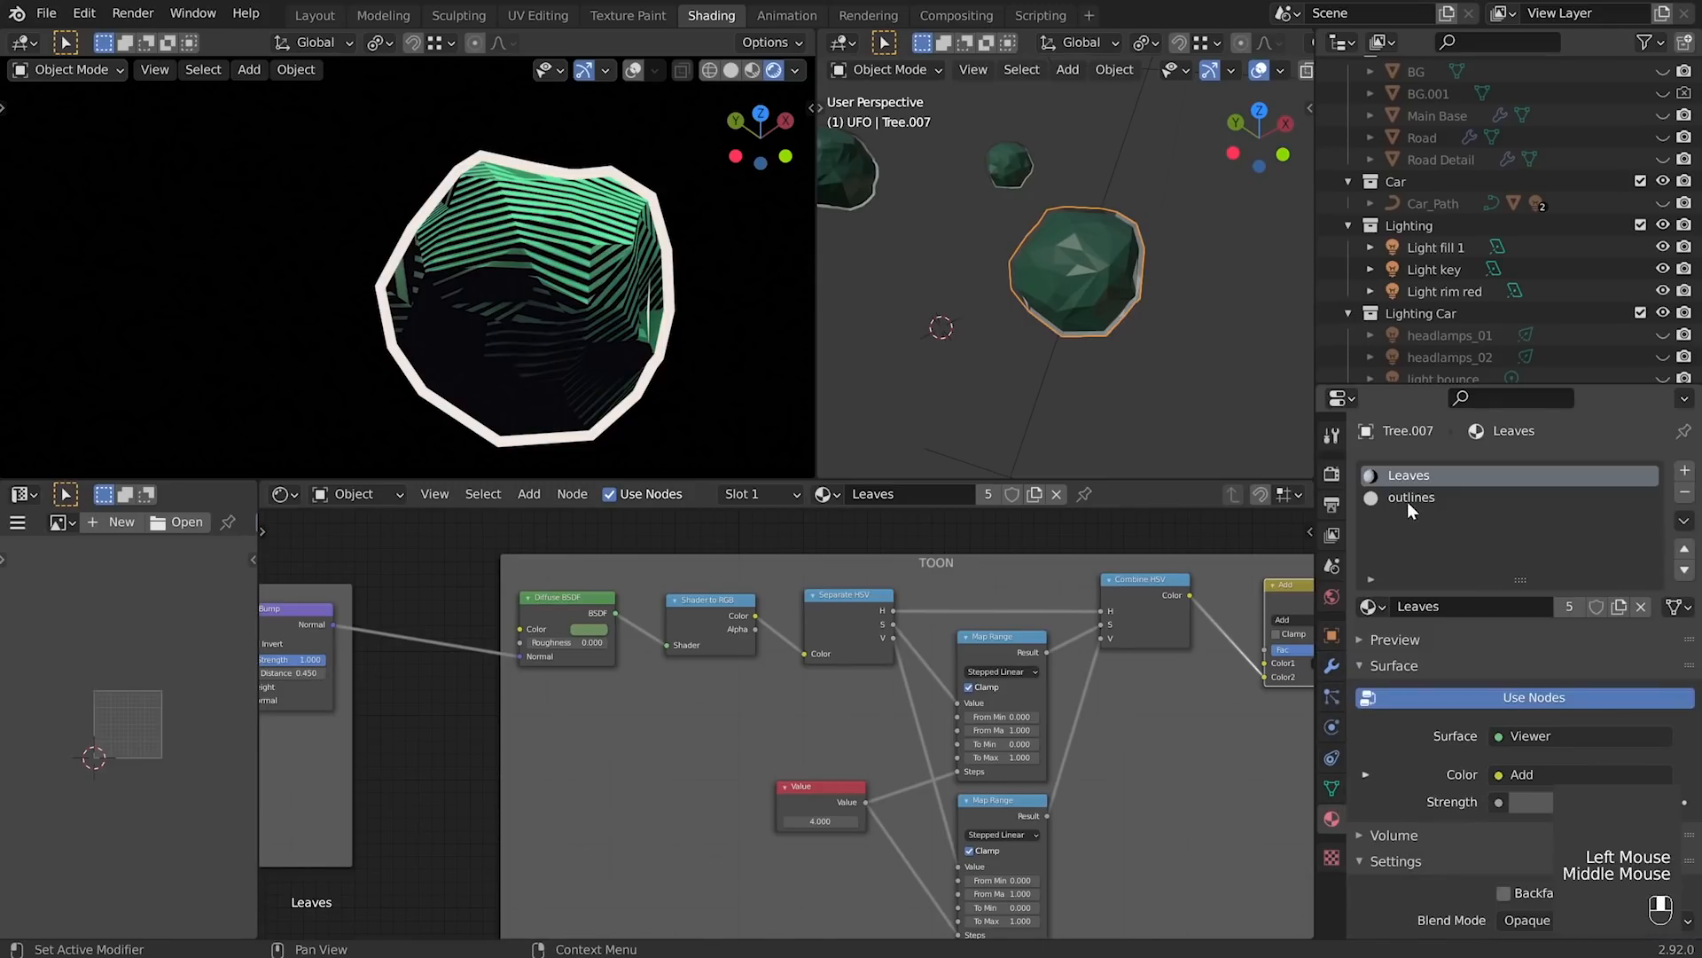
{"action": "left_click", "coordinate": [1419, 497]}
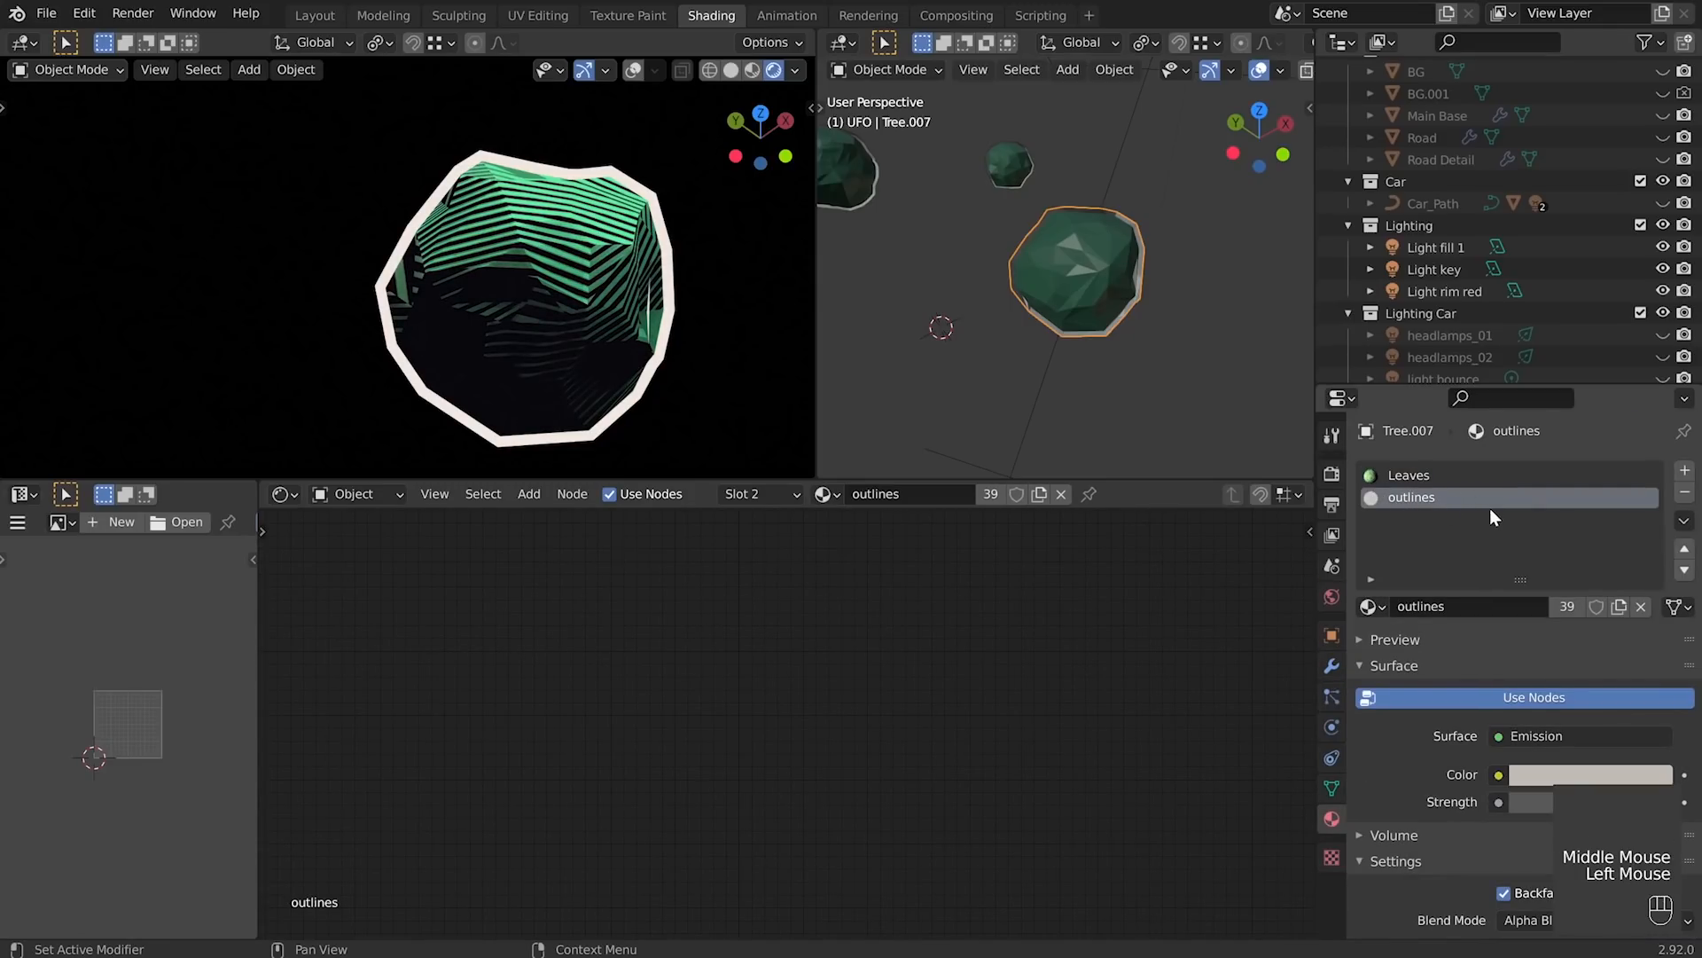
{"action": "scroll", "coordinate": [1423, 740], "scroll_direction": "down", "scroll_amount": 2}
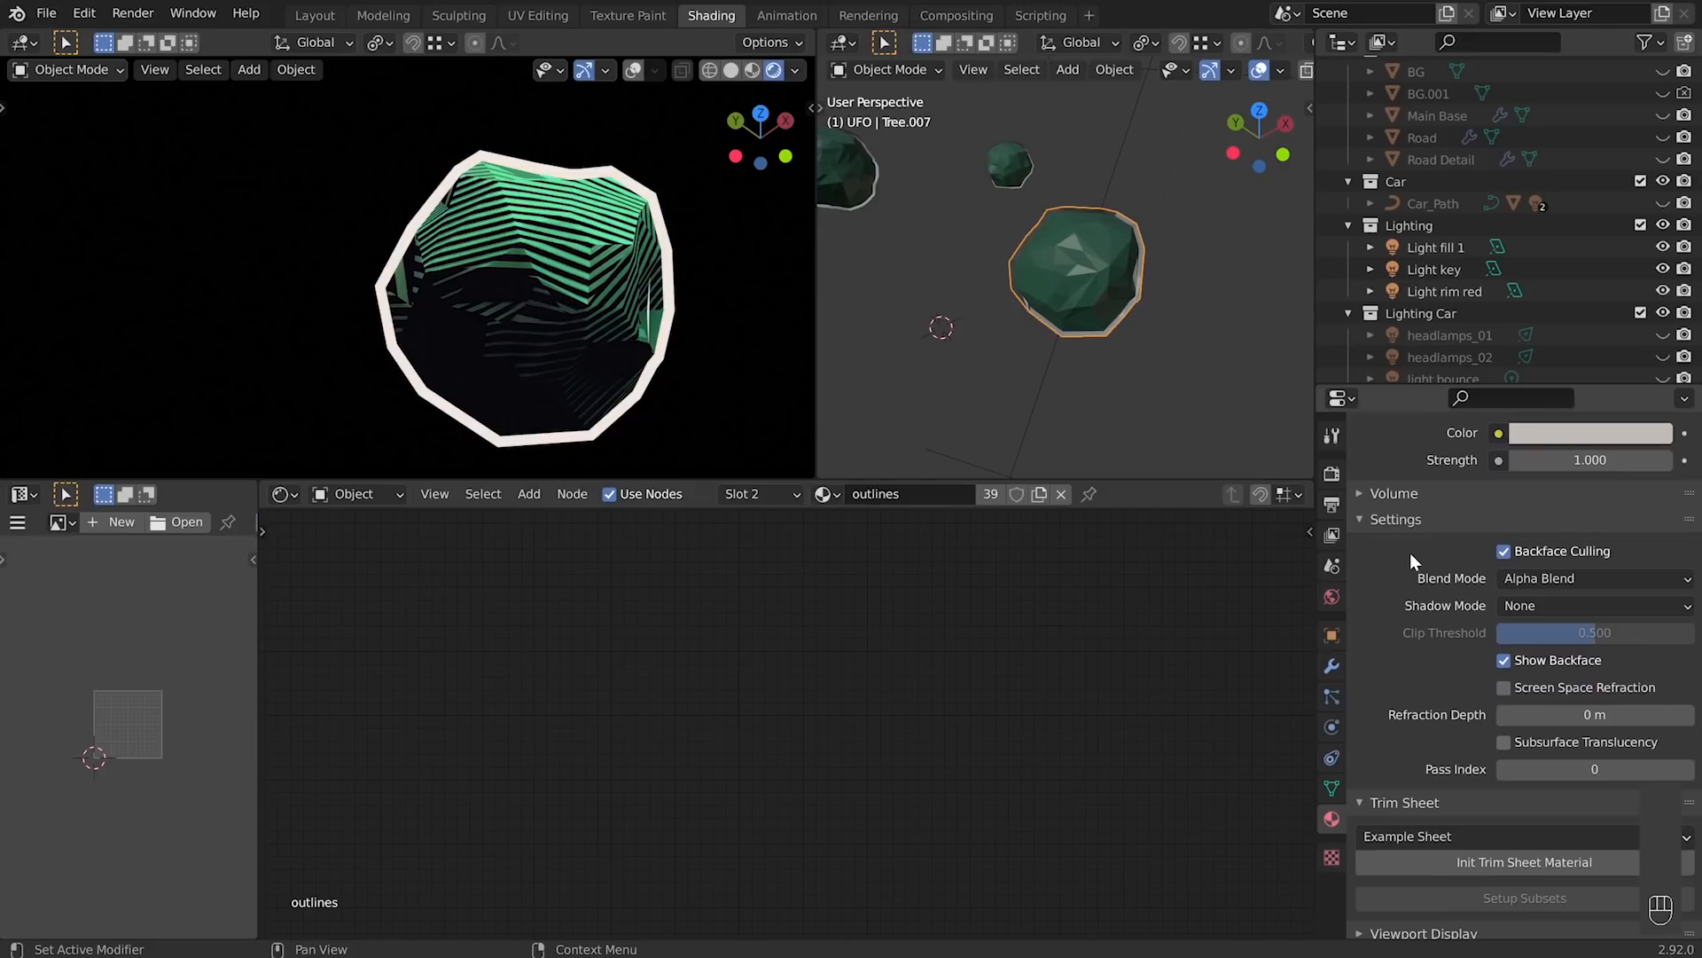
{"action": "left_click", "coordinate": [1545, 579]}
{"action": "left_click", "coordinate": [1538, 628]}
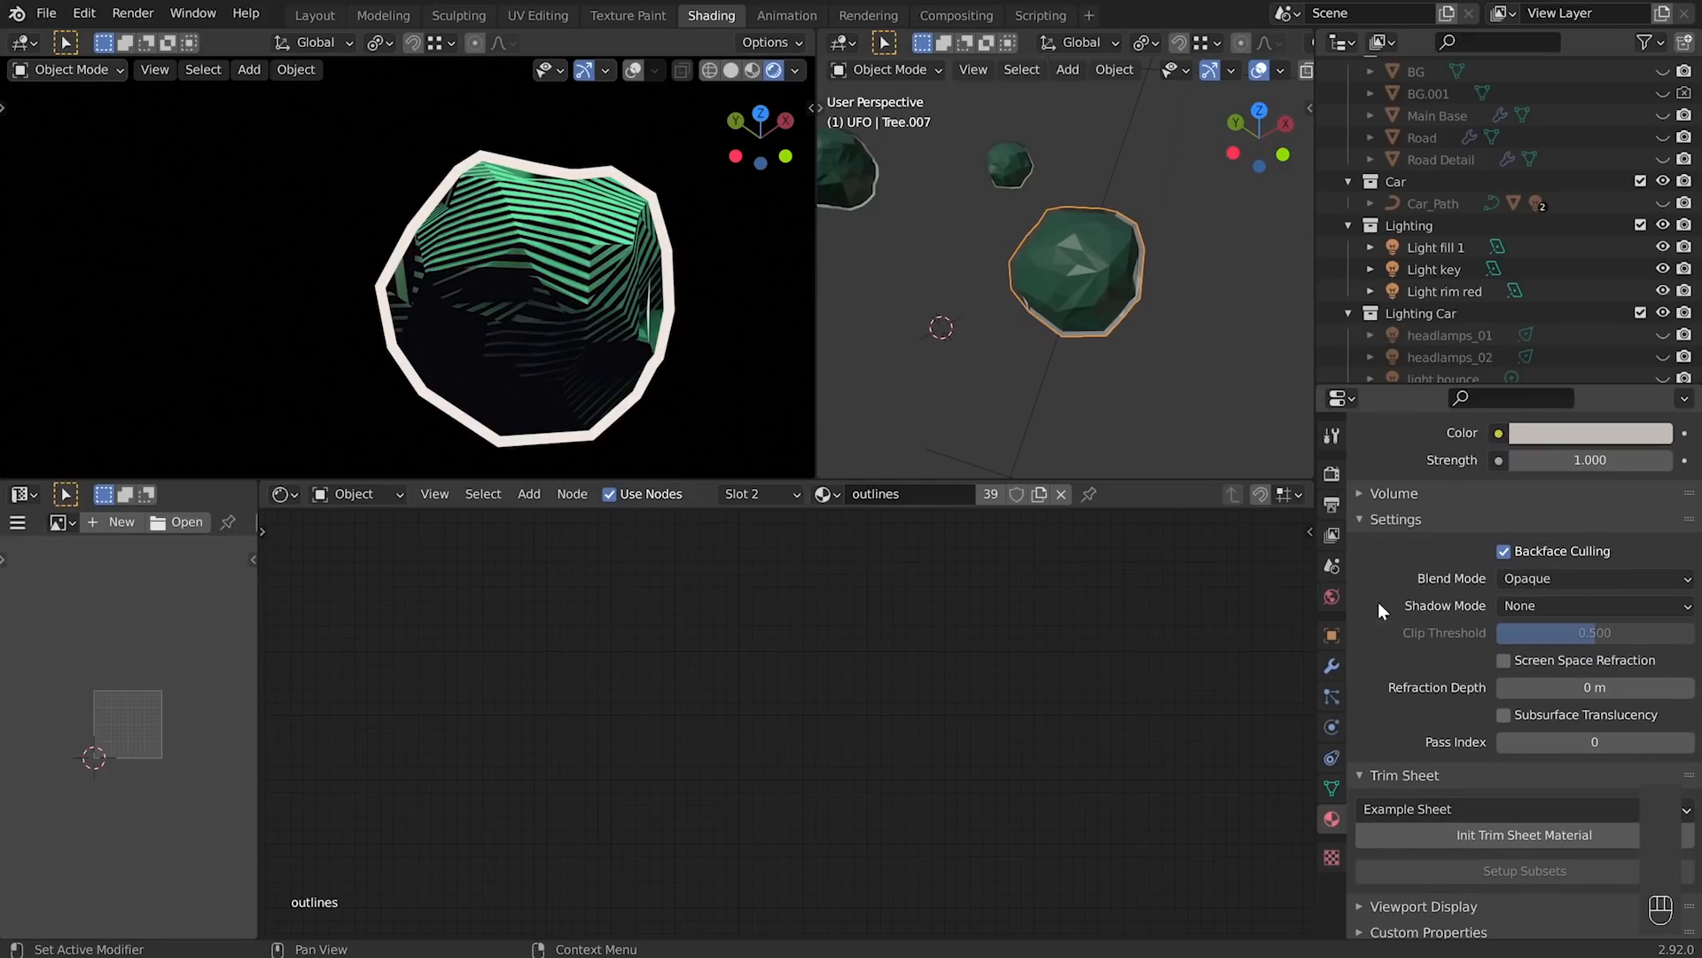
- Compare the outlines material with Backface Culling off and on, and try Shadow Mode Opaque before restoring None
{"action": "left_click", "coordinate": [1504, 552]}
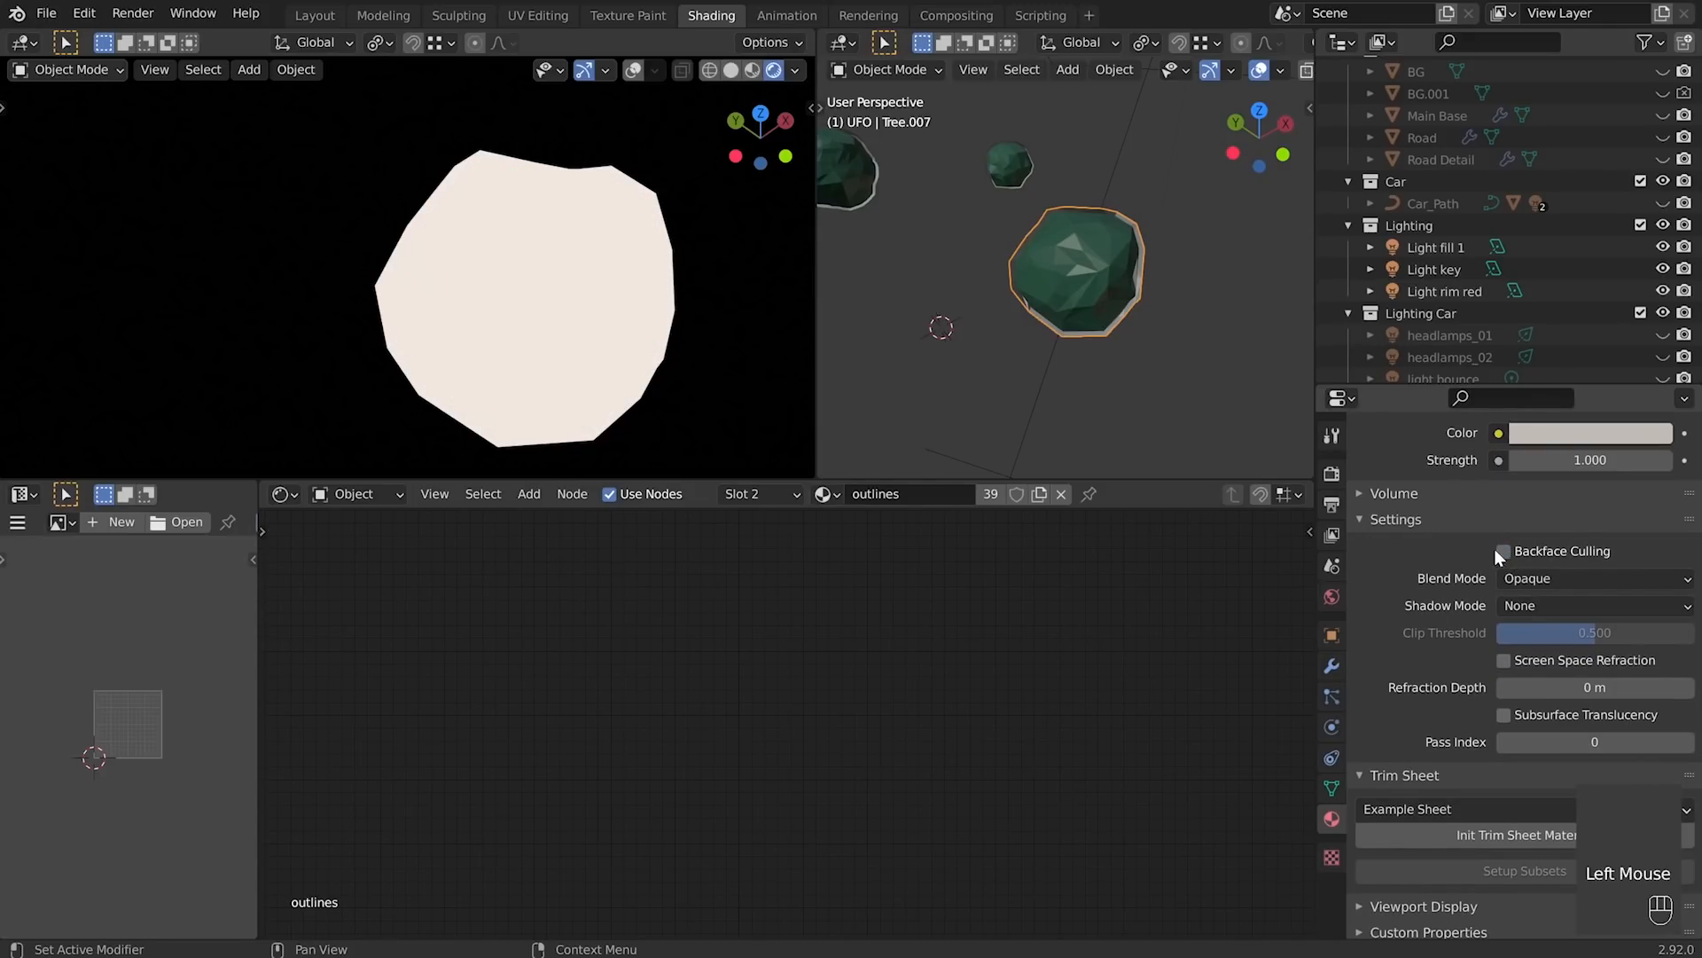
{"action": "left_click", "coordinate": [1502, 552]}
{"action": "left_click", "coordinate": [1536, 605]}
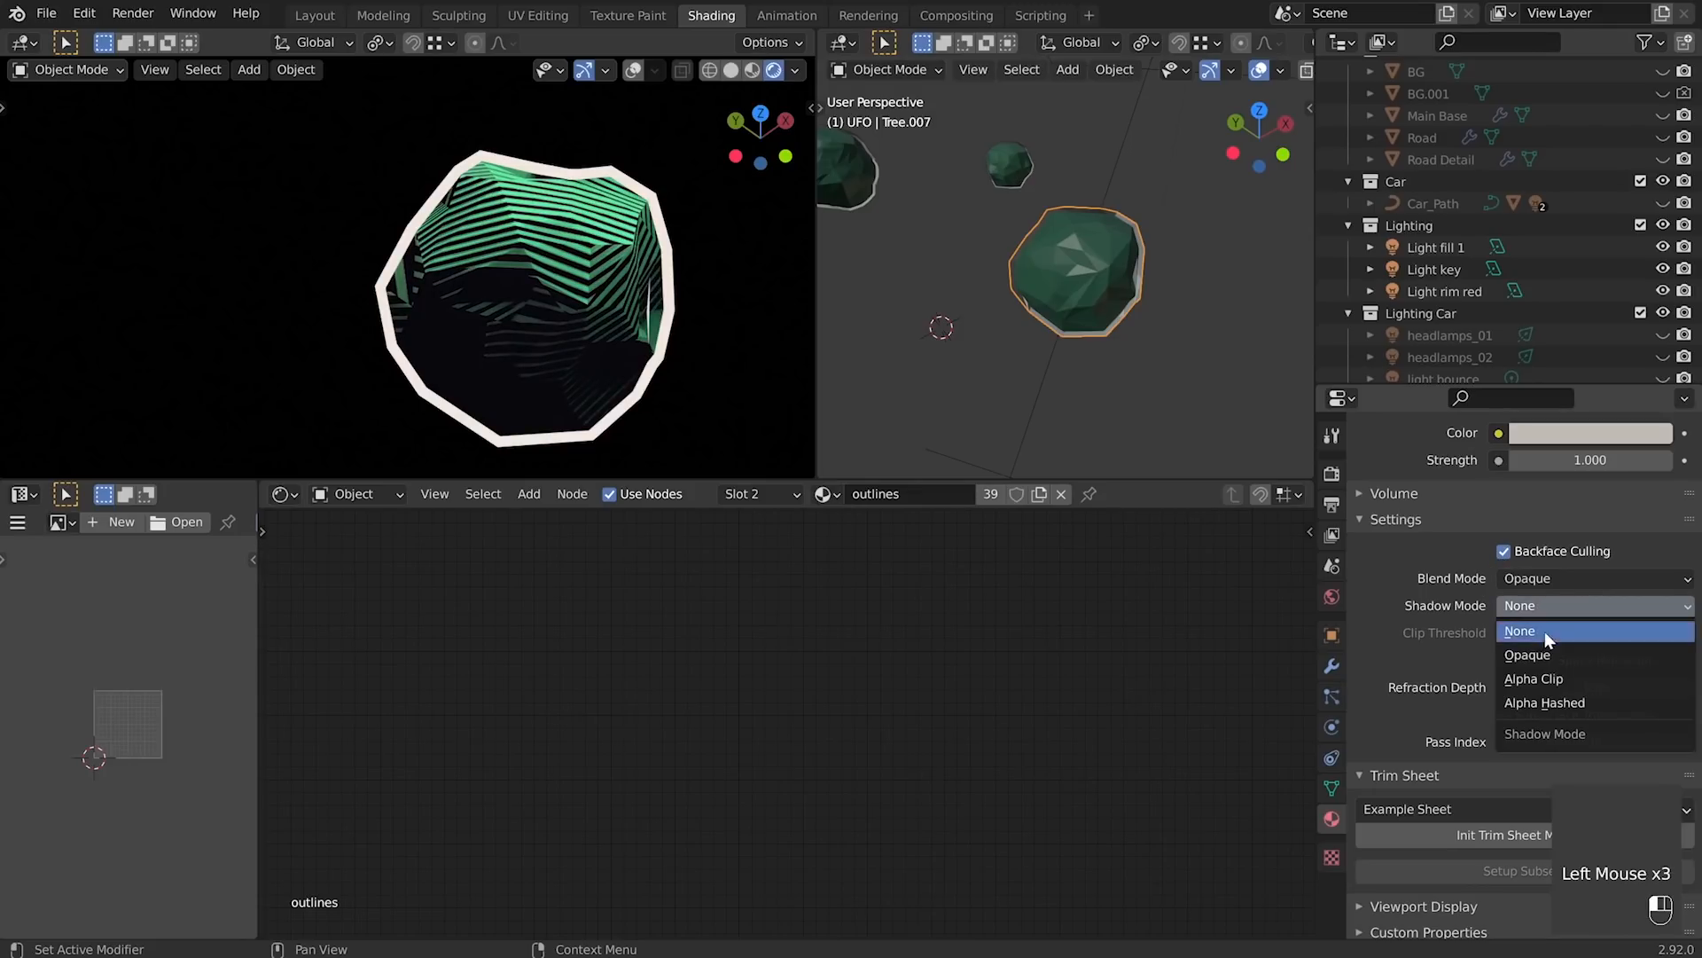
{"action": "left_click", "coordinate": [1550, 655]}
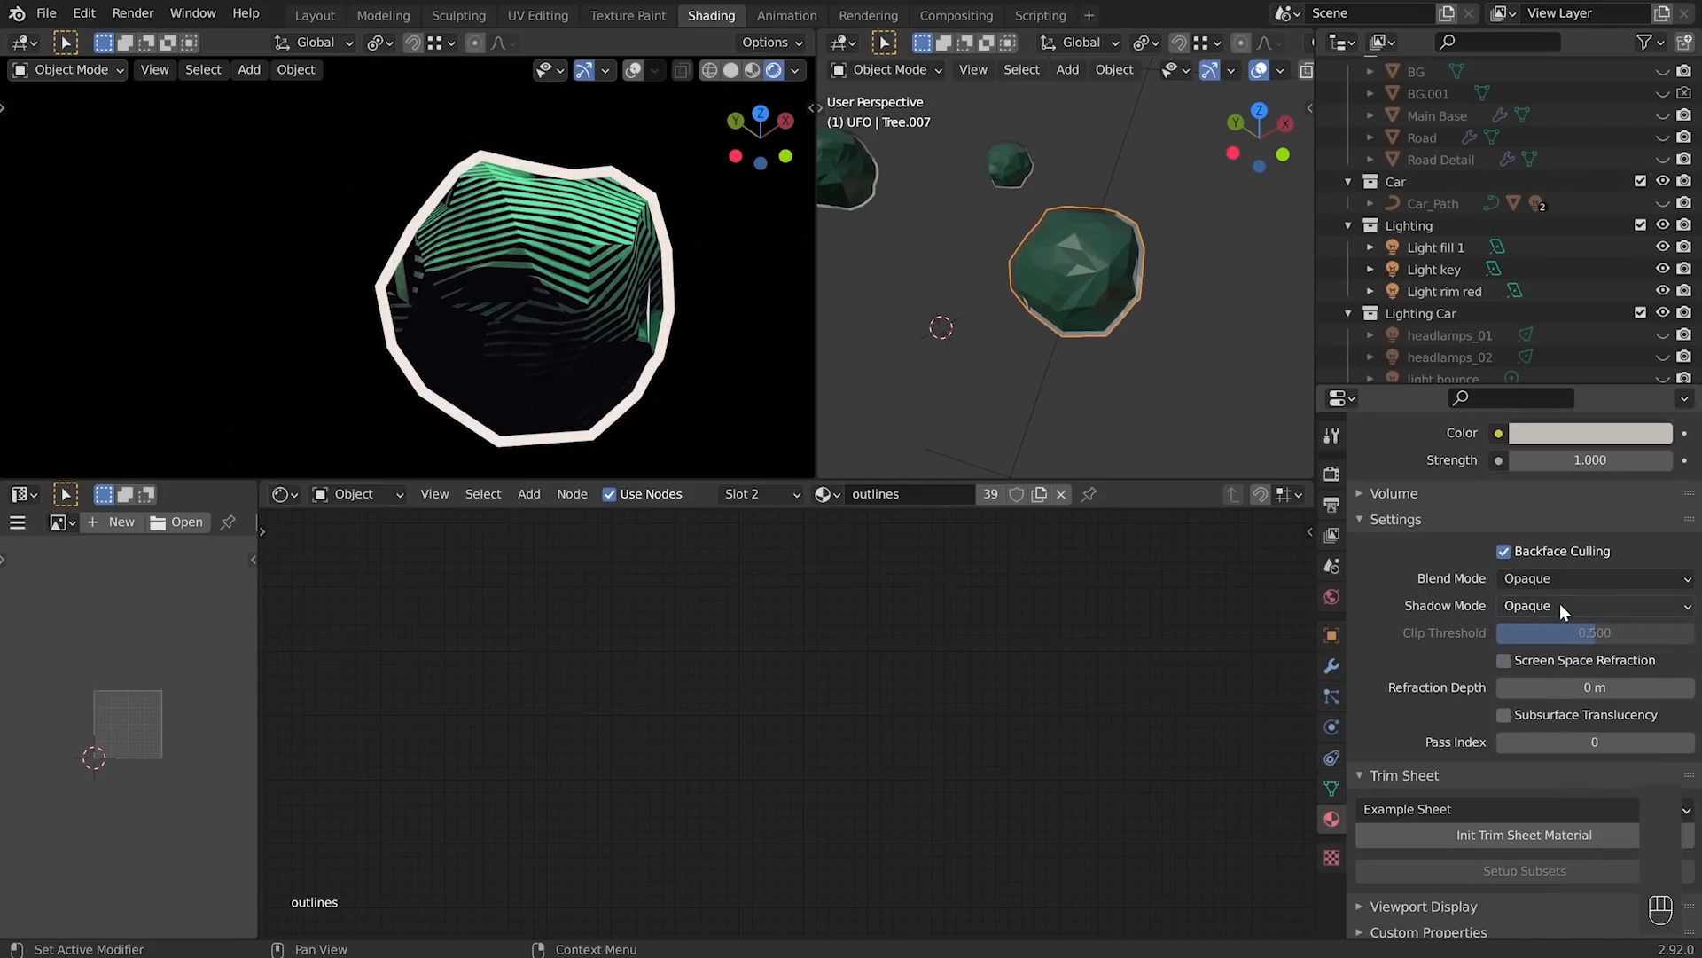
{"action": "left_click", "coordinate": [1560, 602]}
{"action": "left_click", "coordinate": [1562, 625]}
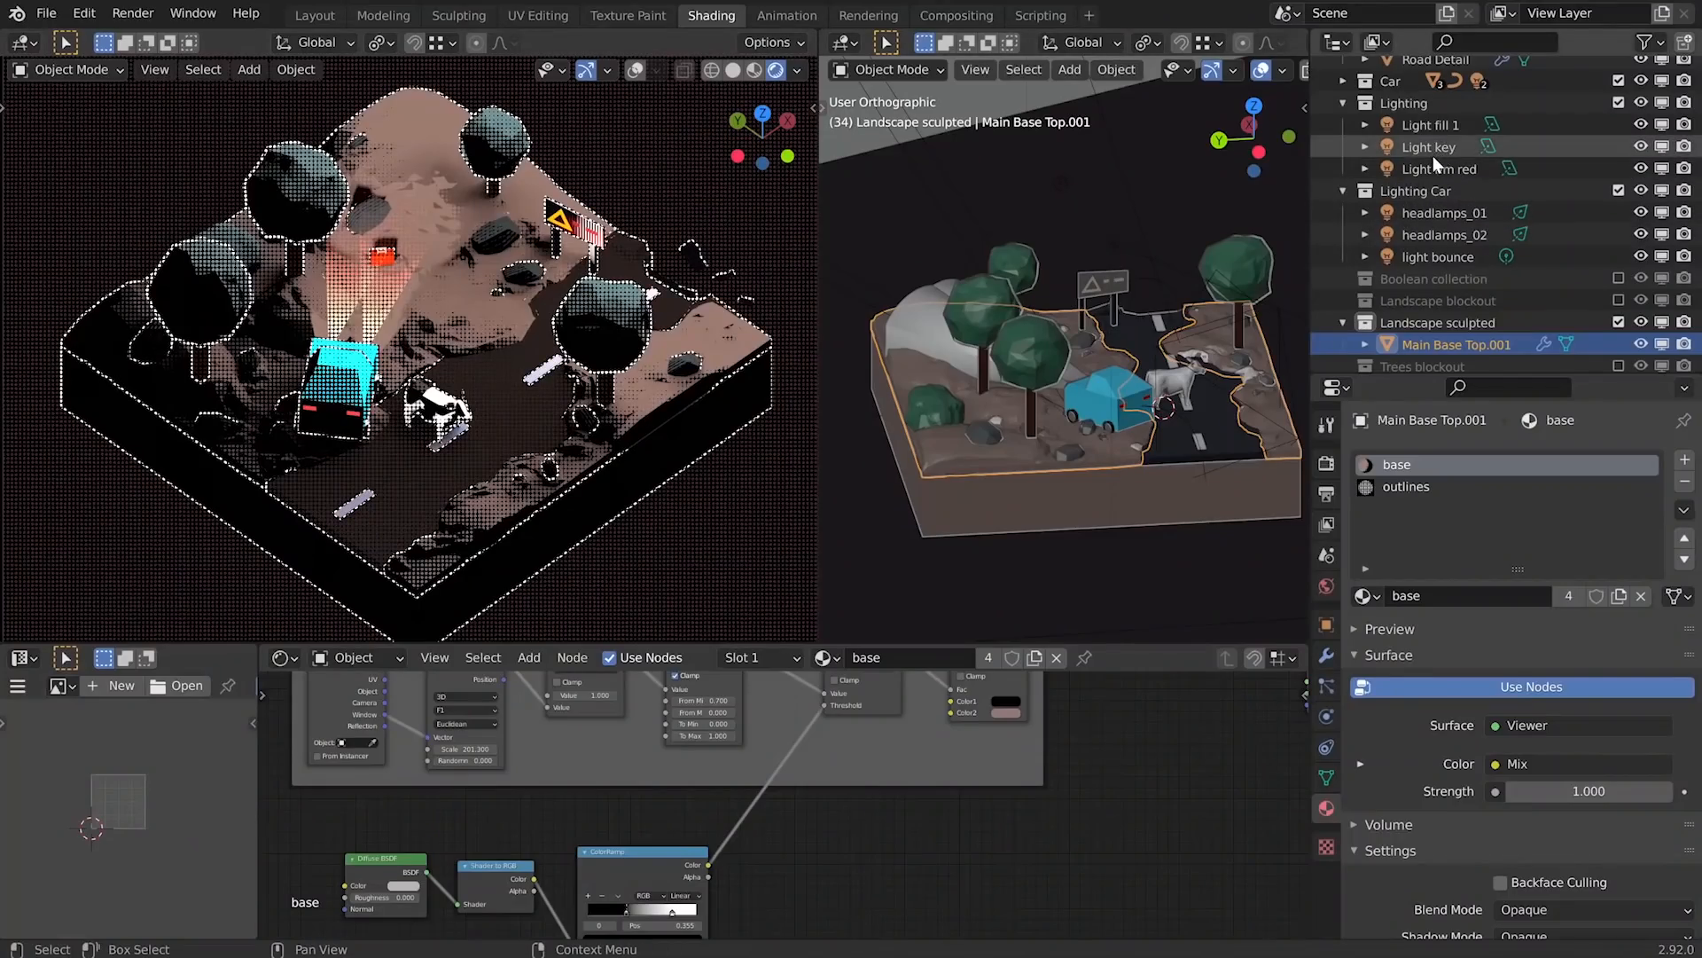
- Select the key, rim and fill lights along with the sculpted landscape top and isolate them
{"action": "left_click", "coordinate": [1431, 149]}
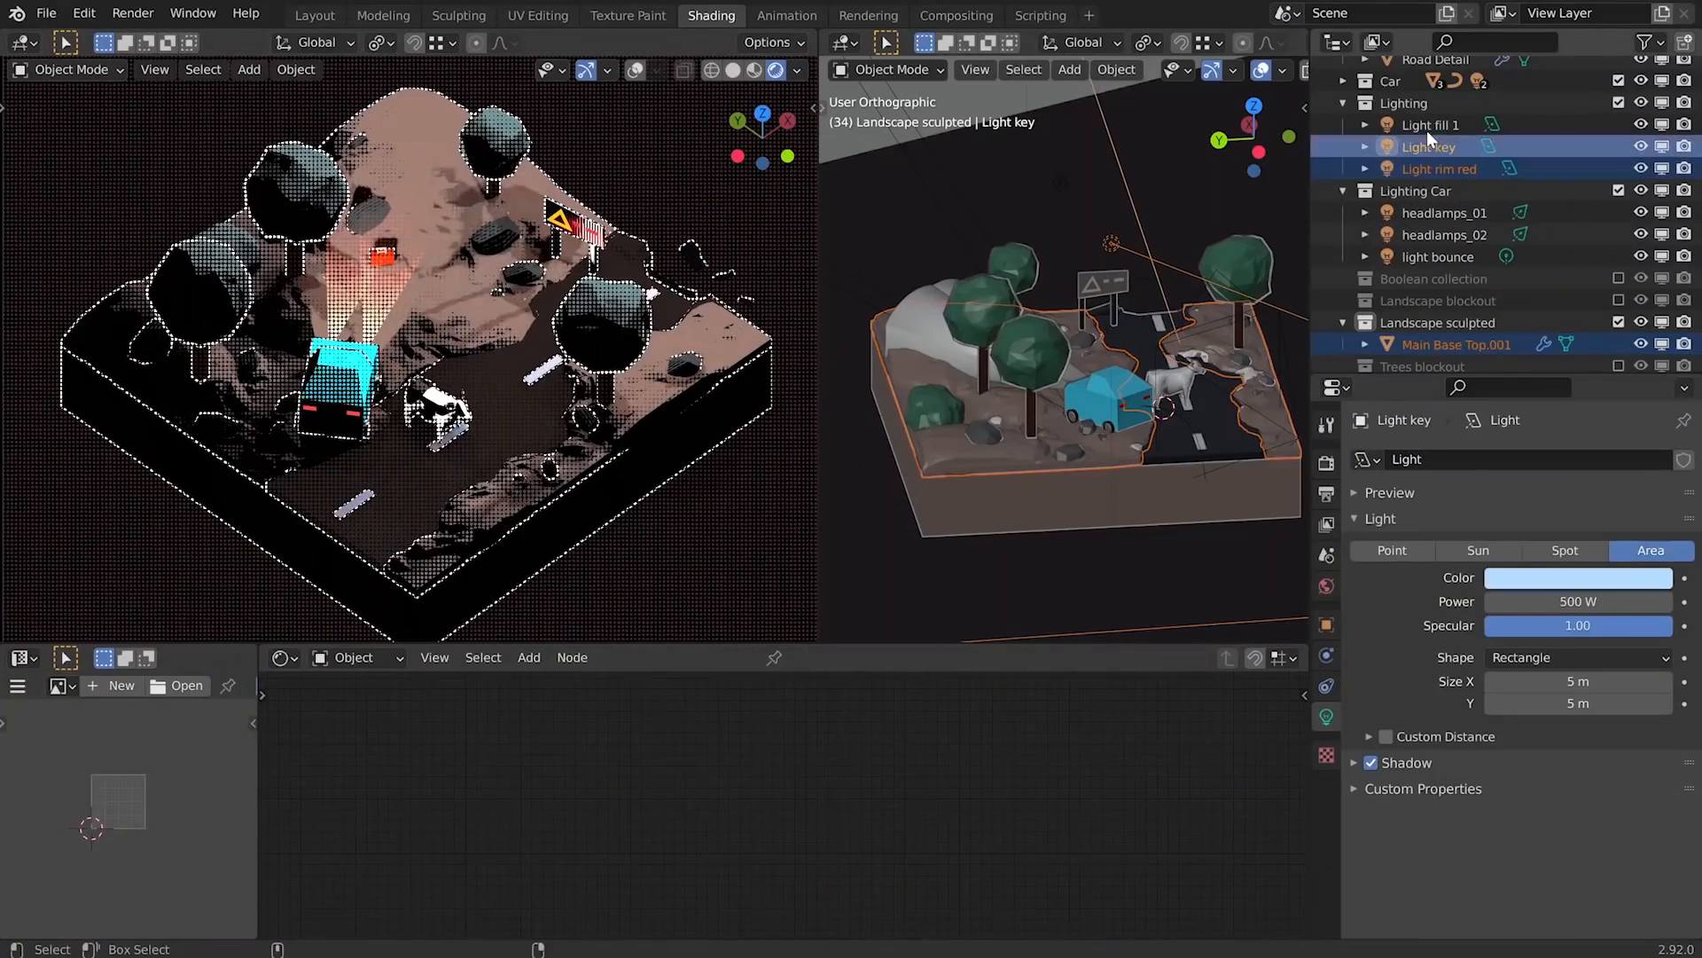
{"action": "left_click", "coordinate": [1428, 126], "text": "ctrl"}
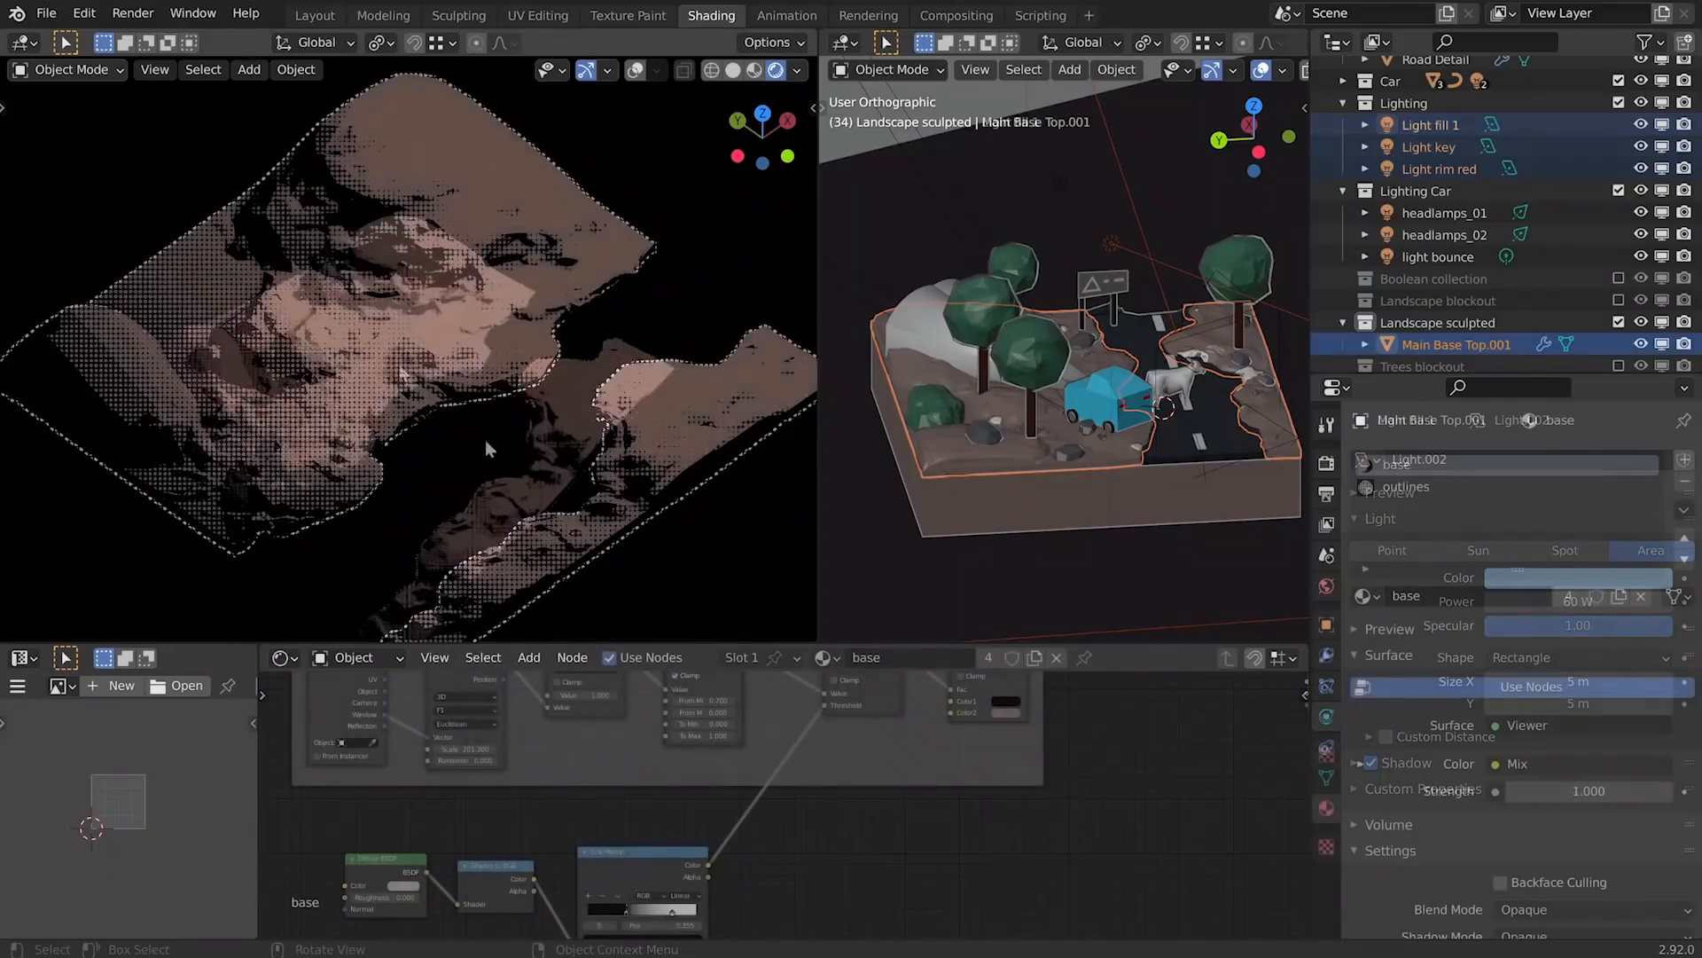
- Disconnect the ColorRamp from the Less Than node's Threshold in the base material's DOTS frame
{"action": "scroll", "coordinate": [479, 284], "scroll_direction": "up", "scroll_amount": 5}
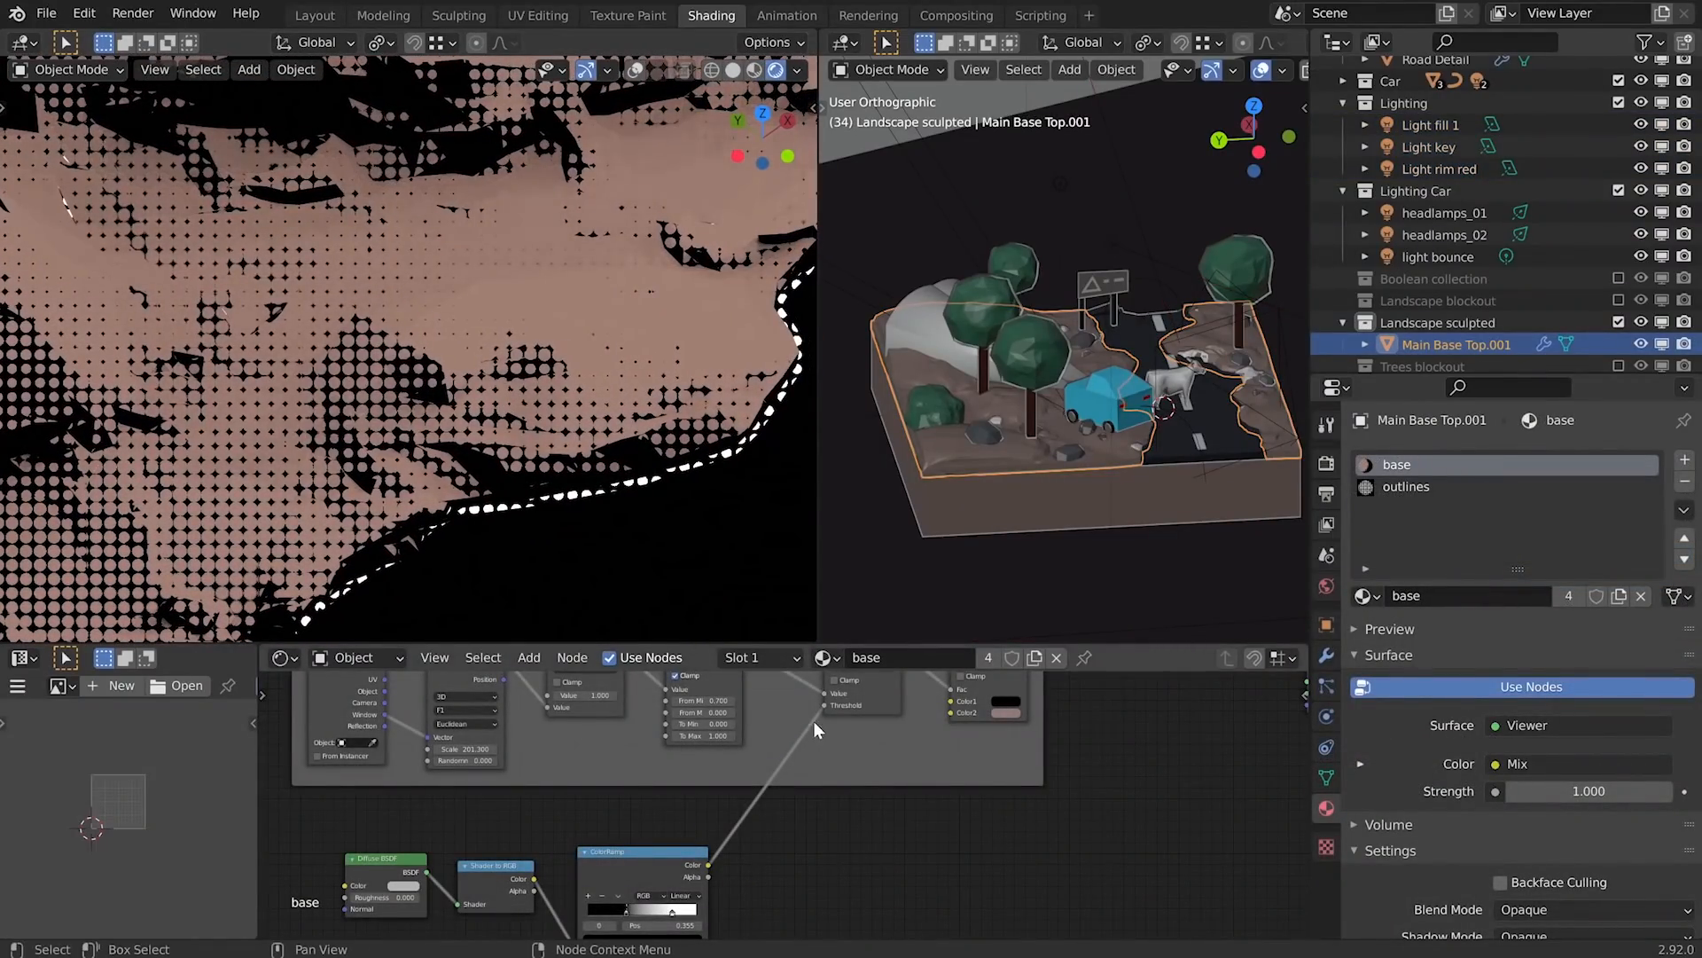
{"action": "left_click_drag", "start_coordinate": [824, 704], "coordinate": [772, 798]}
{"action": "scroll", "coordinate": [747, 873], "scroll_direction": "up", "scroll_amount": 4}
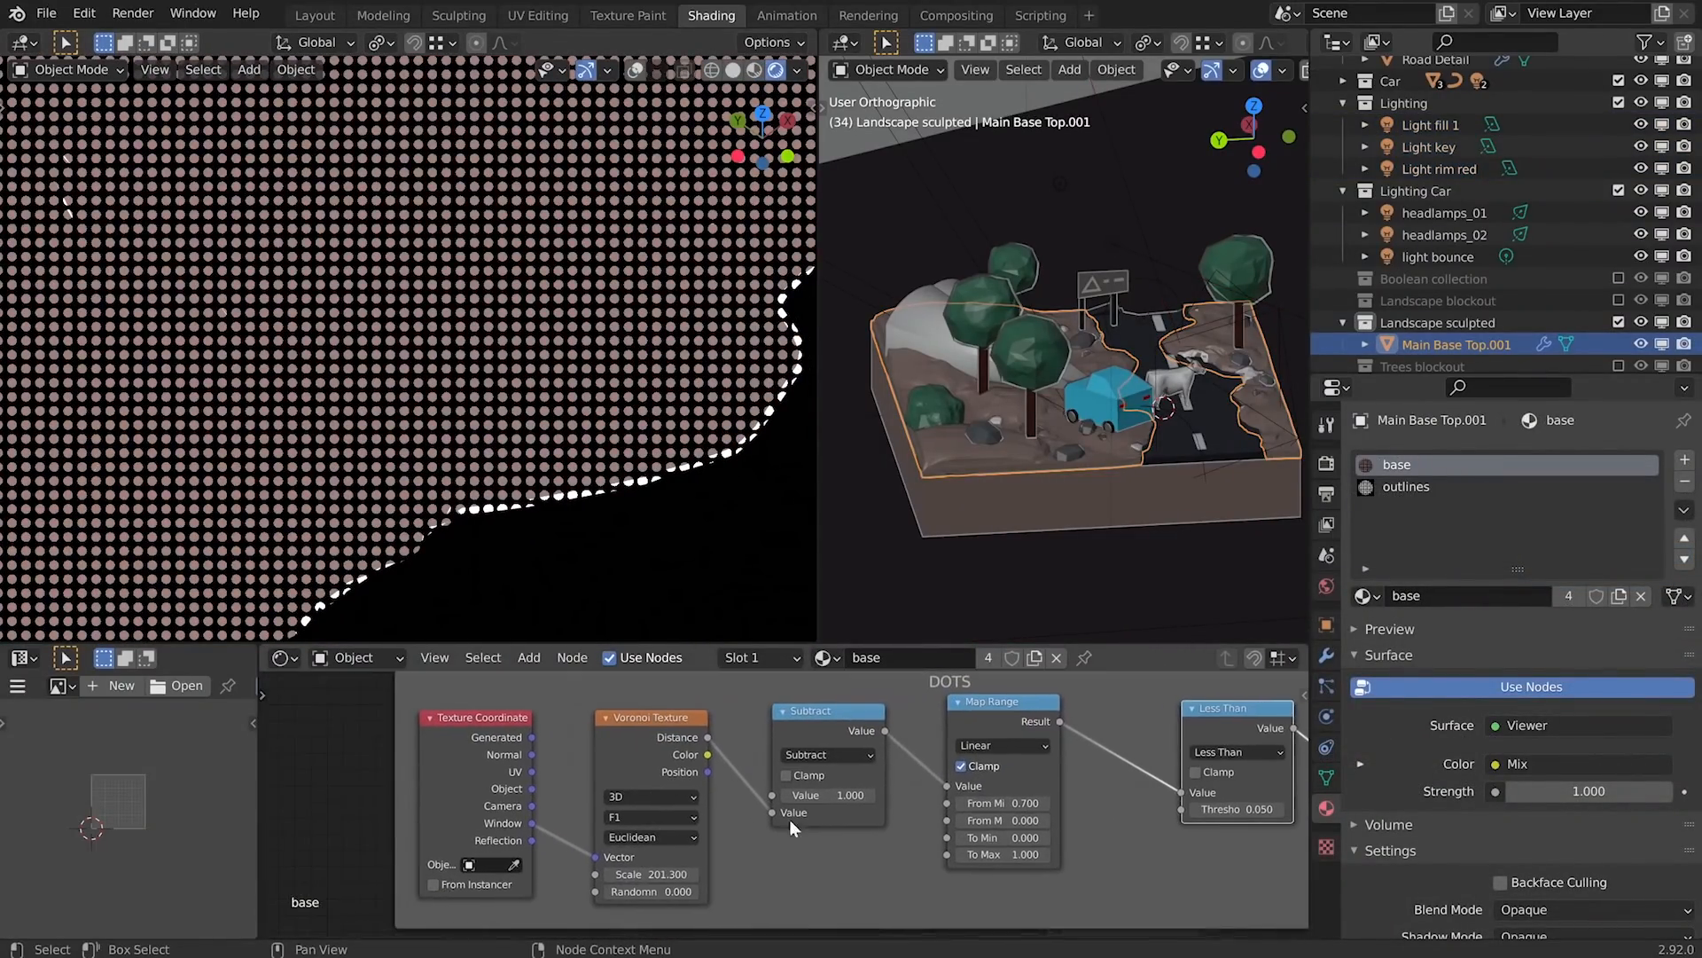
- Preview the Voronoi Texture node and try Randomness at 0.556 before restoring it to 0.000
{"action": "left_click", "coordinate": [645, 730], "text": "ctrl+shift"}
{"action": "left_click_drag", "start_coordinate": [645, 890], "coordinate": [703, 890]}
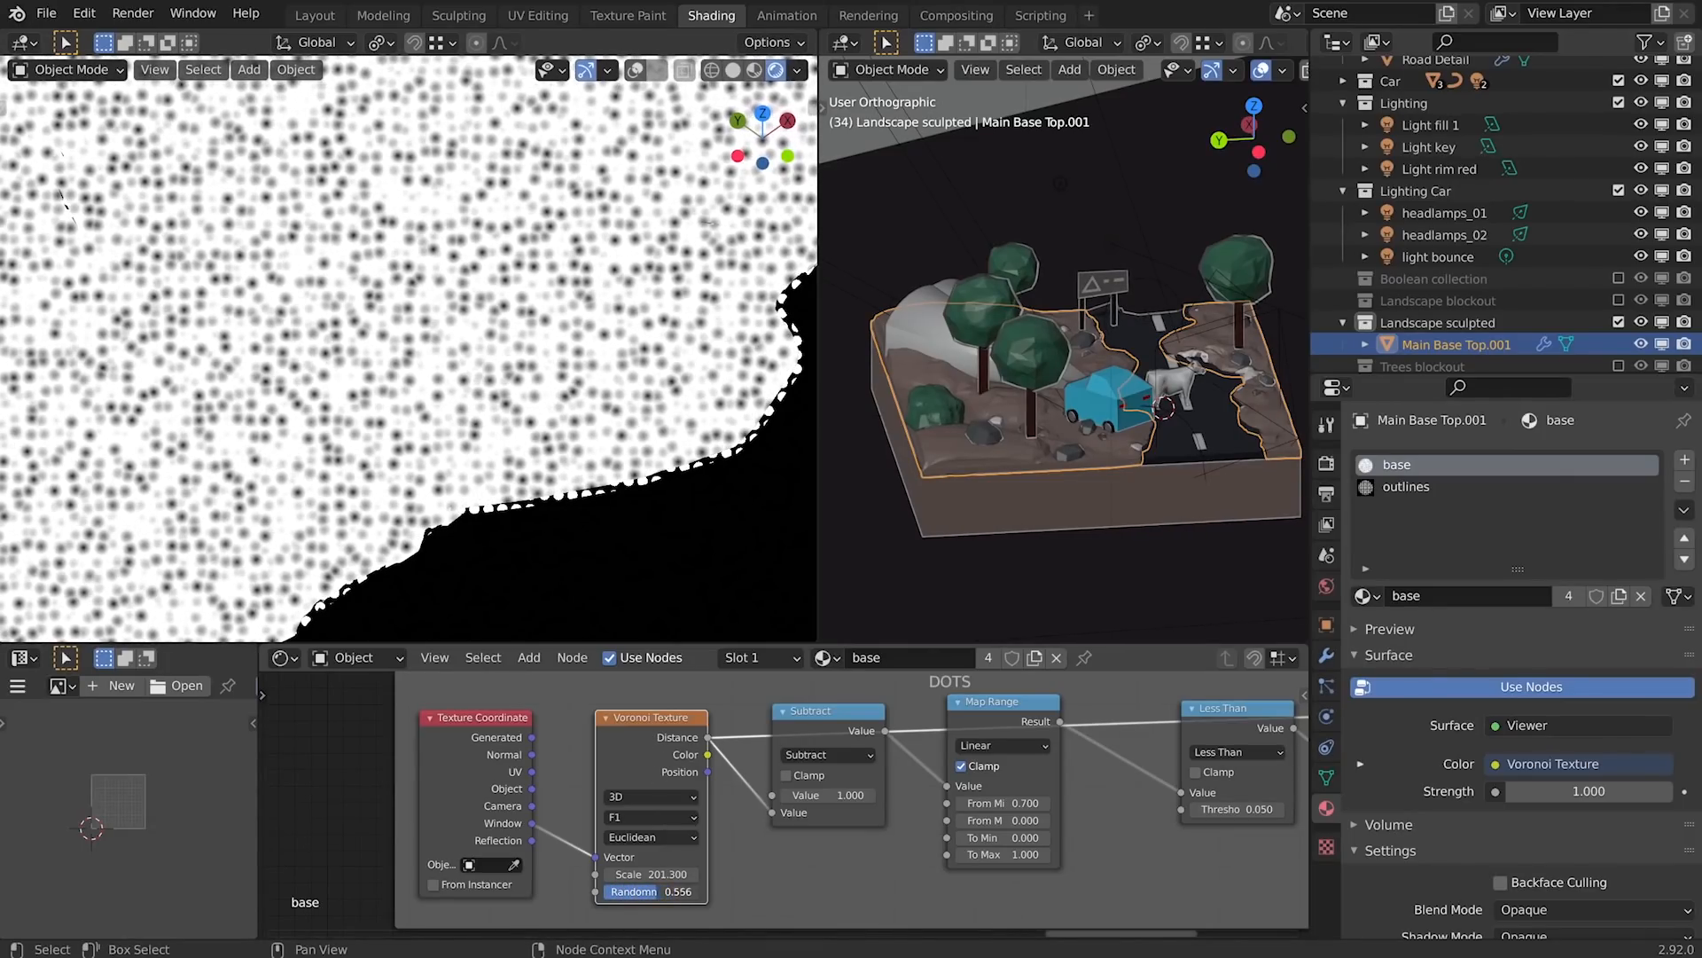
{"action": "left_click", "coordinate": [656, 891]}
{"action": "key", "text": "Return"}
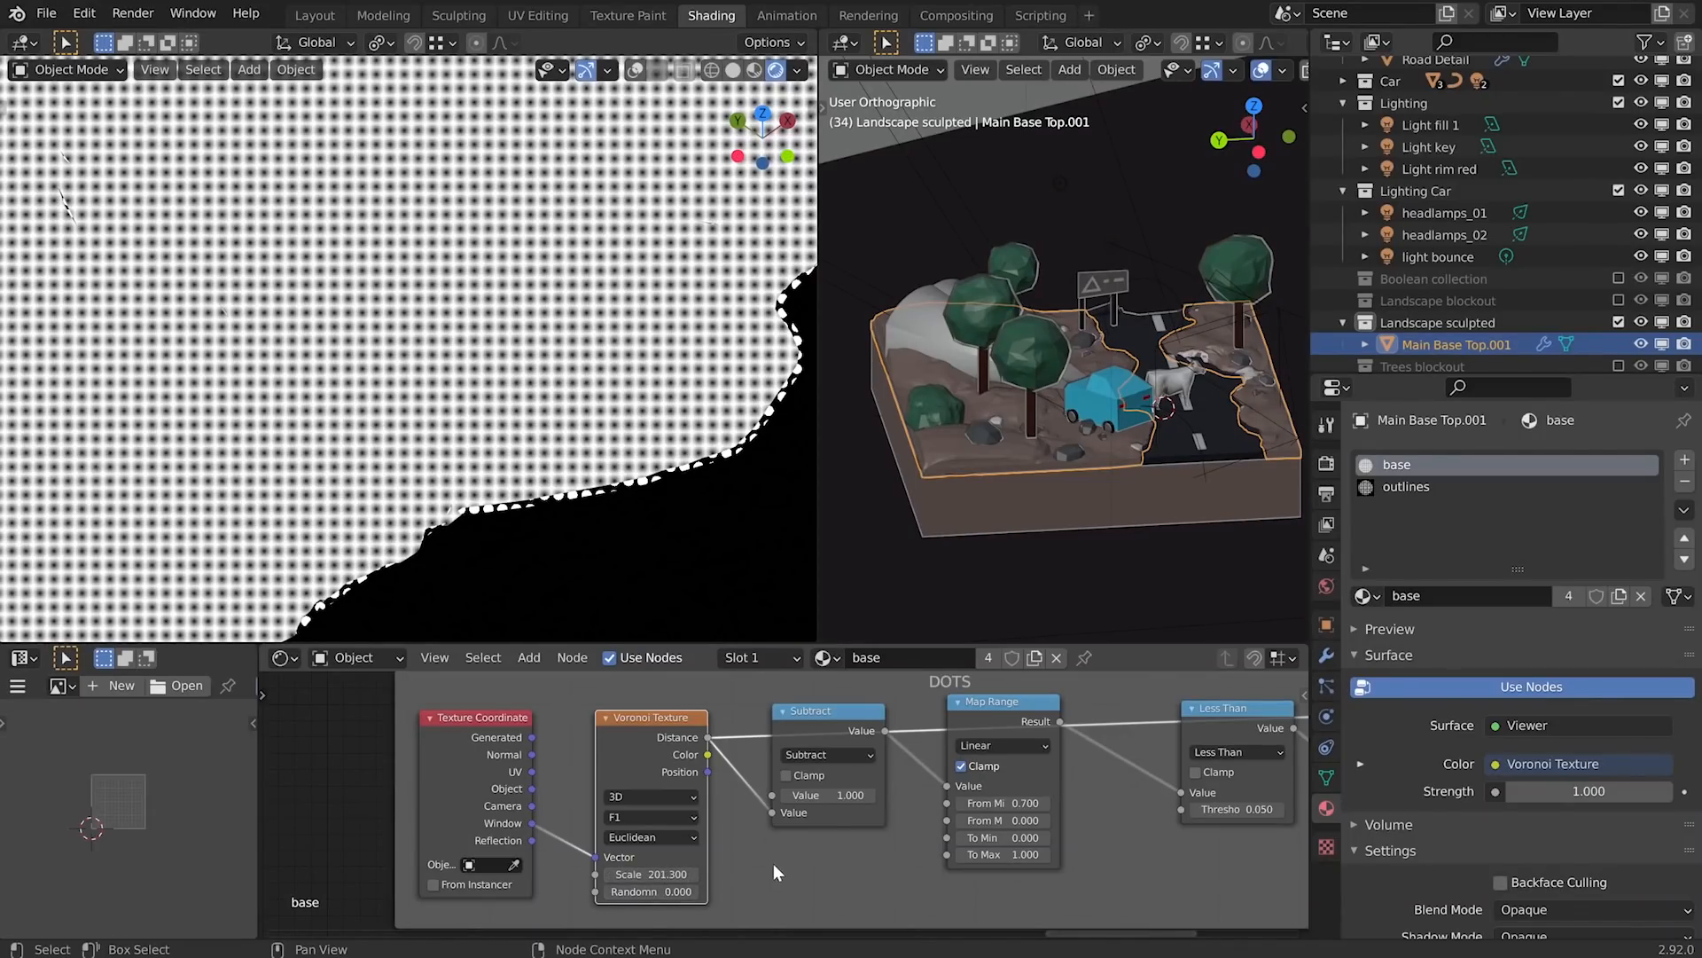
- Preview the Subtract node and the Map Range node of the DOTS frame on the landscape
{"action": "middle_click_drag", "start_coordinate": [790, 838], "coordinate": [694, 838]}
{"action": "left_click", "coordinate": [727, 714], "text": "ctrl+shift"}
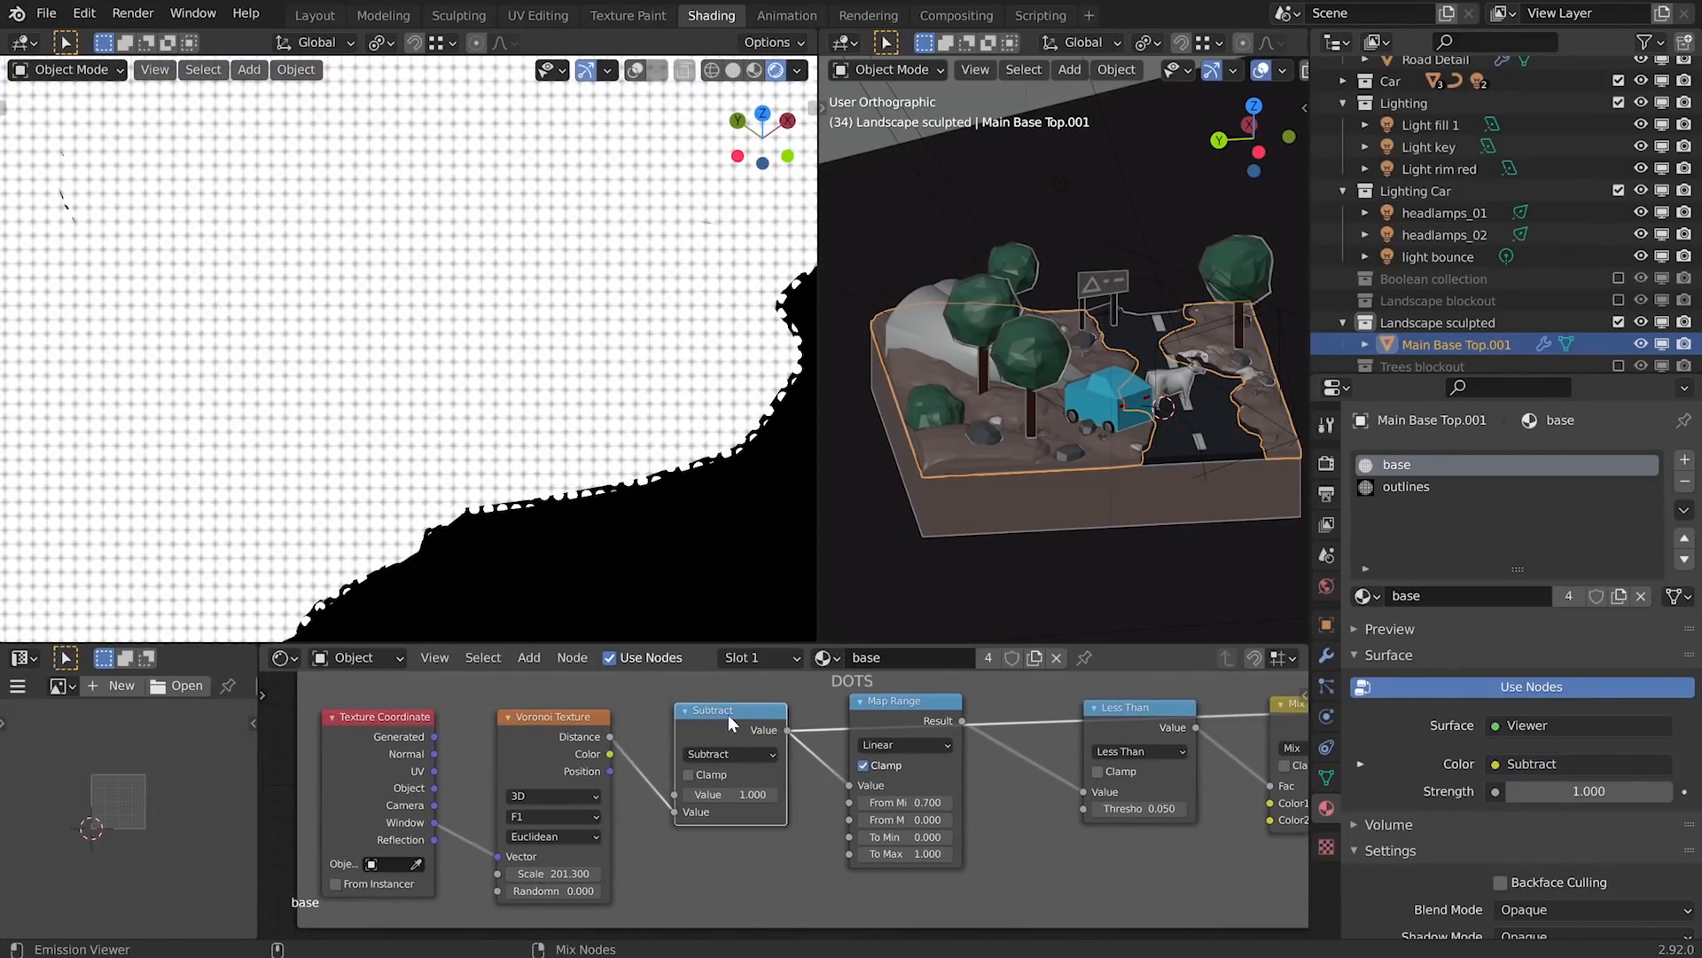
{"action": "left_click", "coordinate": [903, 709], "text": "ctrl+shift"}
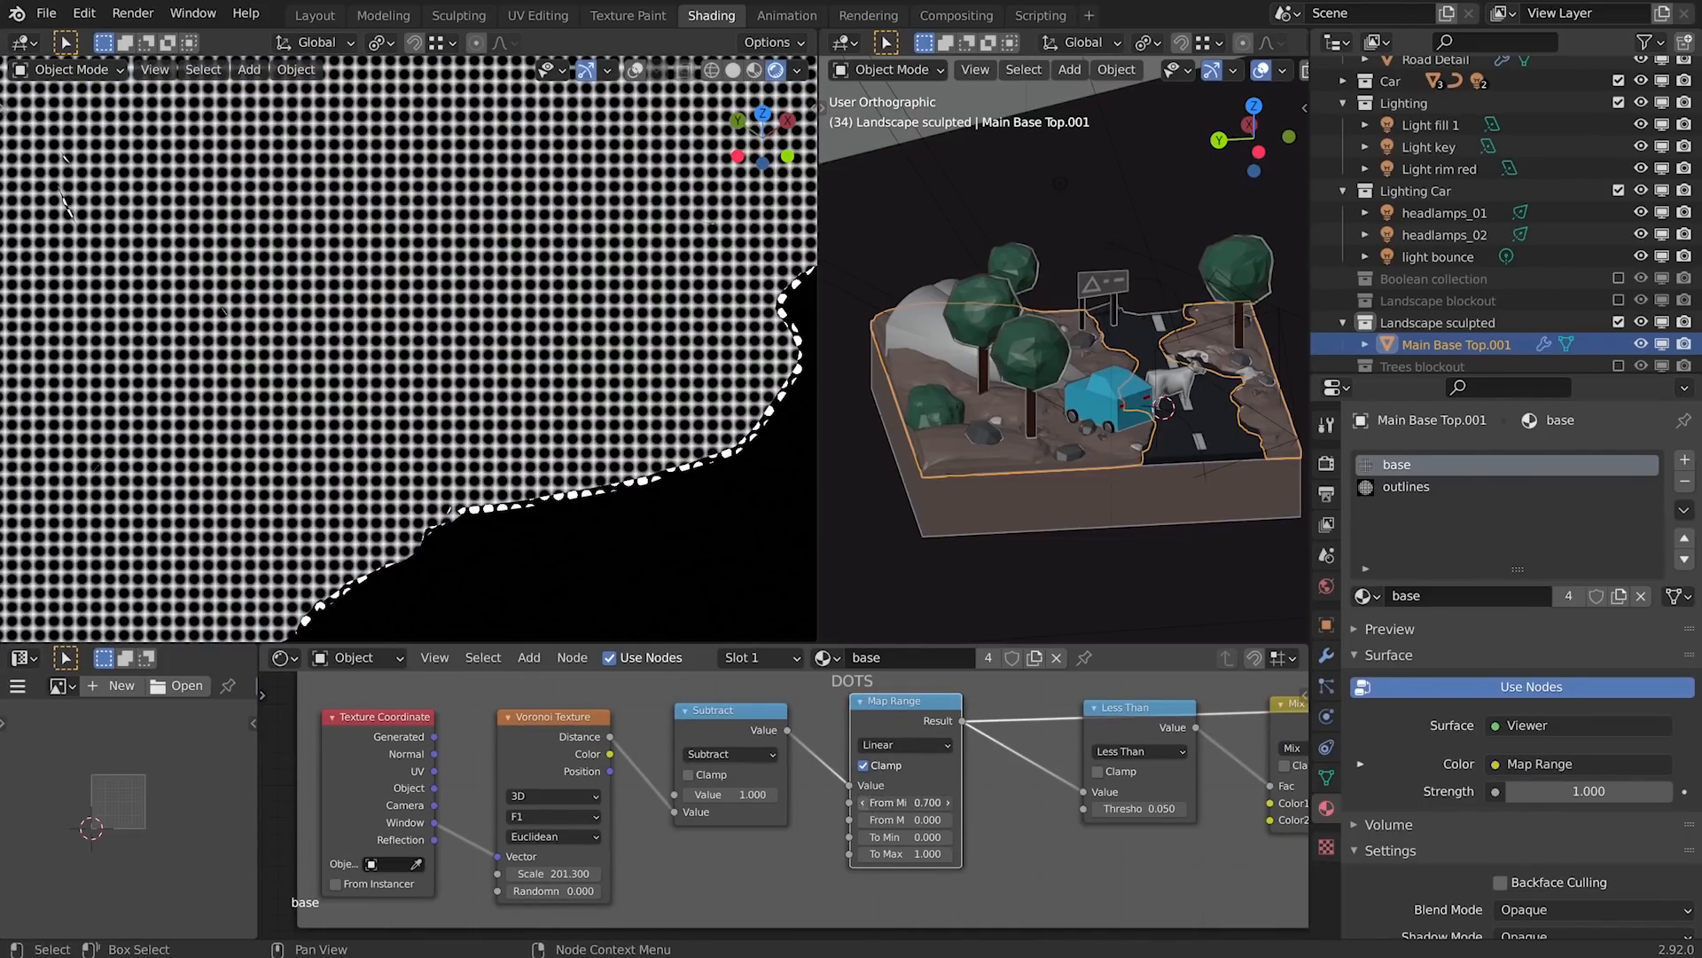
- Try varying the Map Range node's From Min, and set its From Max to 0.1
{"action": "mouse_move", "coordinate": [935, 803]}
{"action": "left_mouse_down"}
{"action": "mouse_move", "coordinate": [895, 802]}
{"action": "mouse_move", "coordinate": [951, 801]}
{"action": "left_mouse_up"}
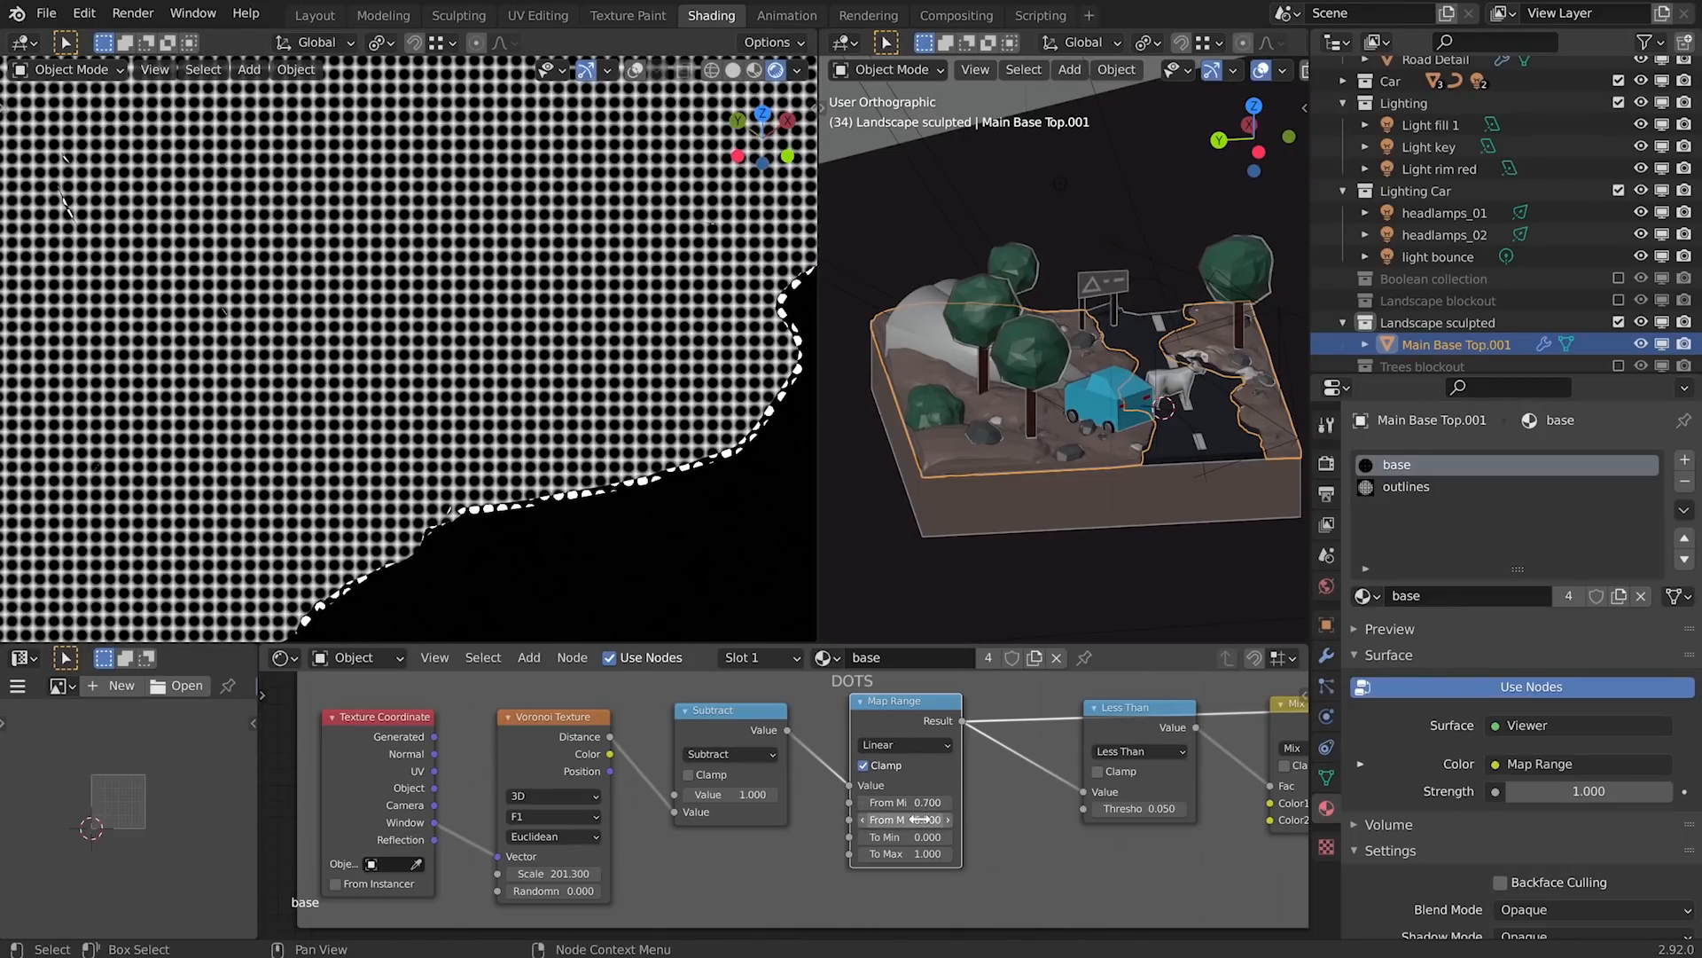
{"action": "left_click", "coordinate": [922, 819]}
{"action": "type", "text": "0.1"}
{"action": "key", "text": "Return"}
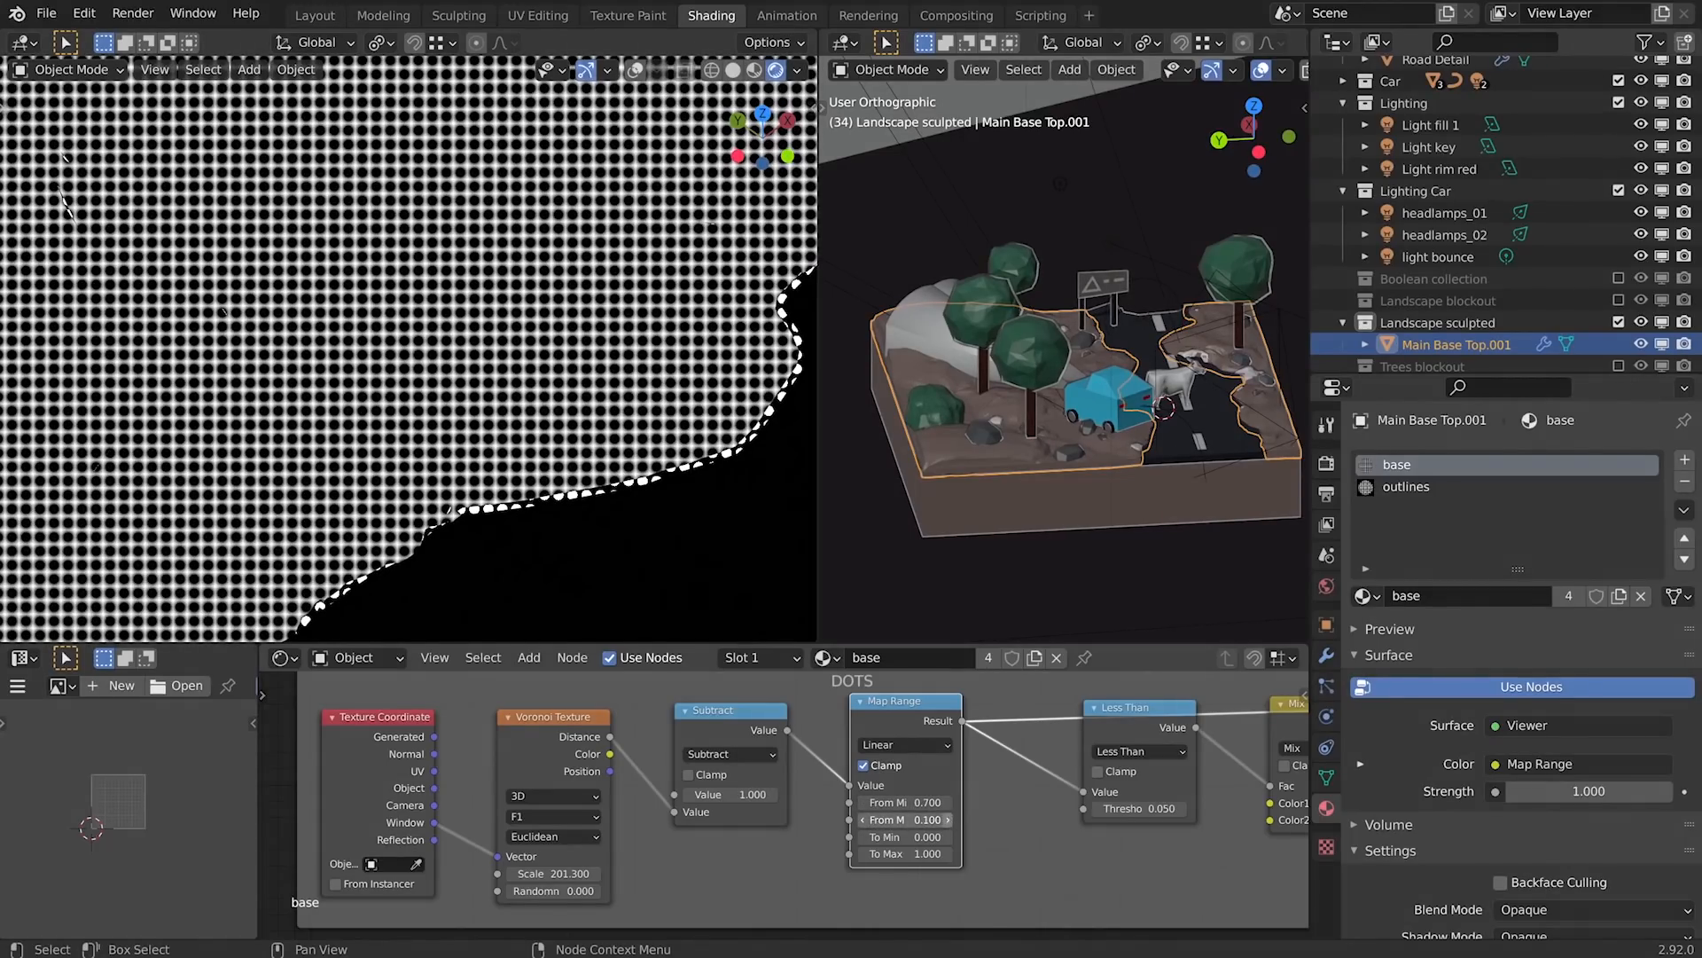
- Try a From Max of 0.7 on the Map Range node and settle on 0
{"action": "left_click", "coordinate": [948, 816]}
{"action": "type", "text": "0.7"}
{"action": "key", "text": "Return"}
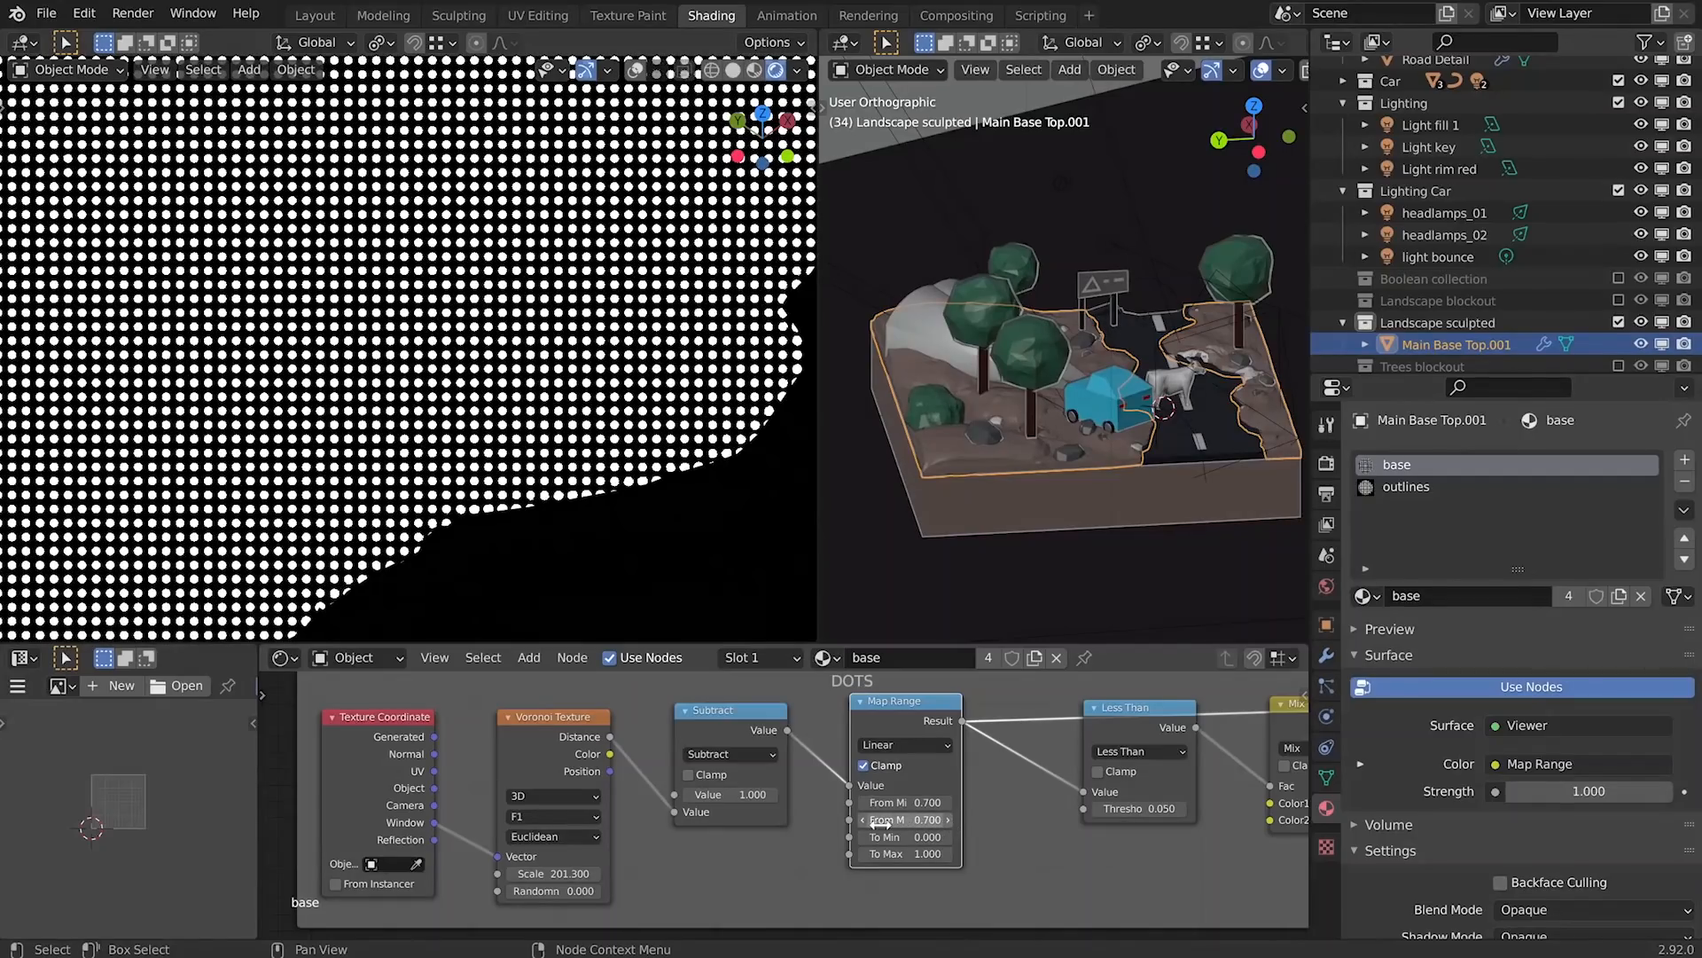
{"action": "left_click_drag", "start_coordinate": [949, 817], "coordinate": [906, 820]}
{"action": "left_click", "coordinate": [906, 820]}
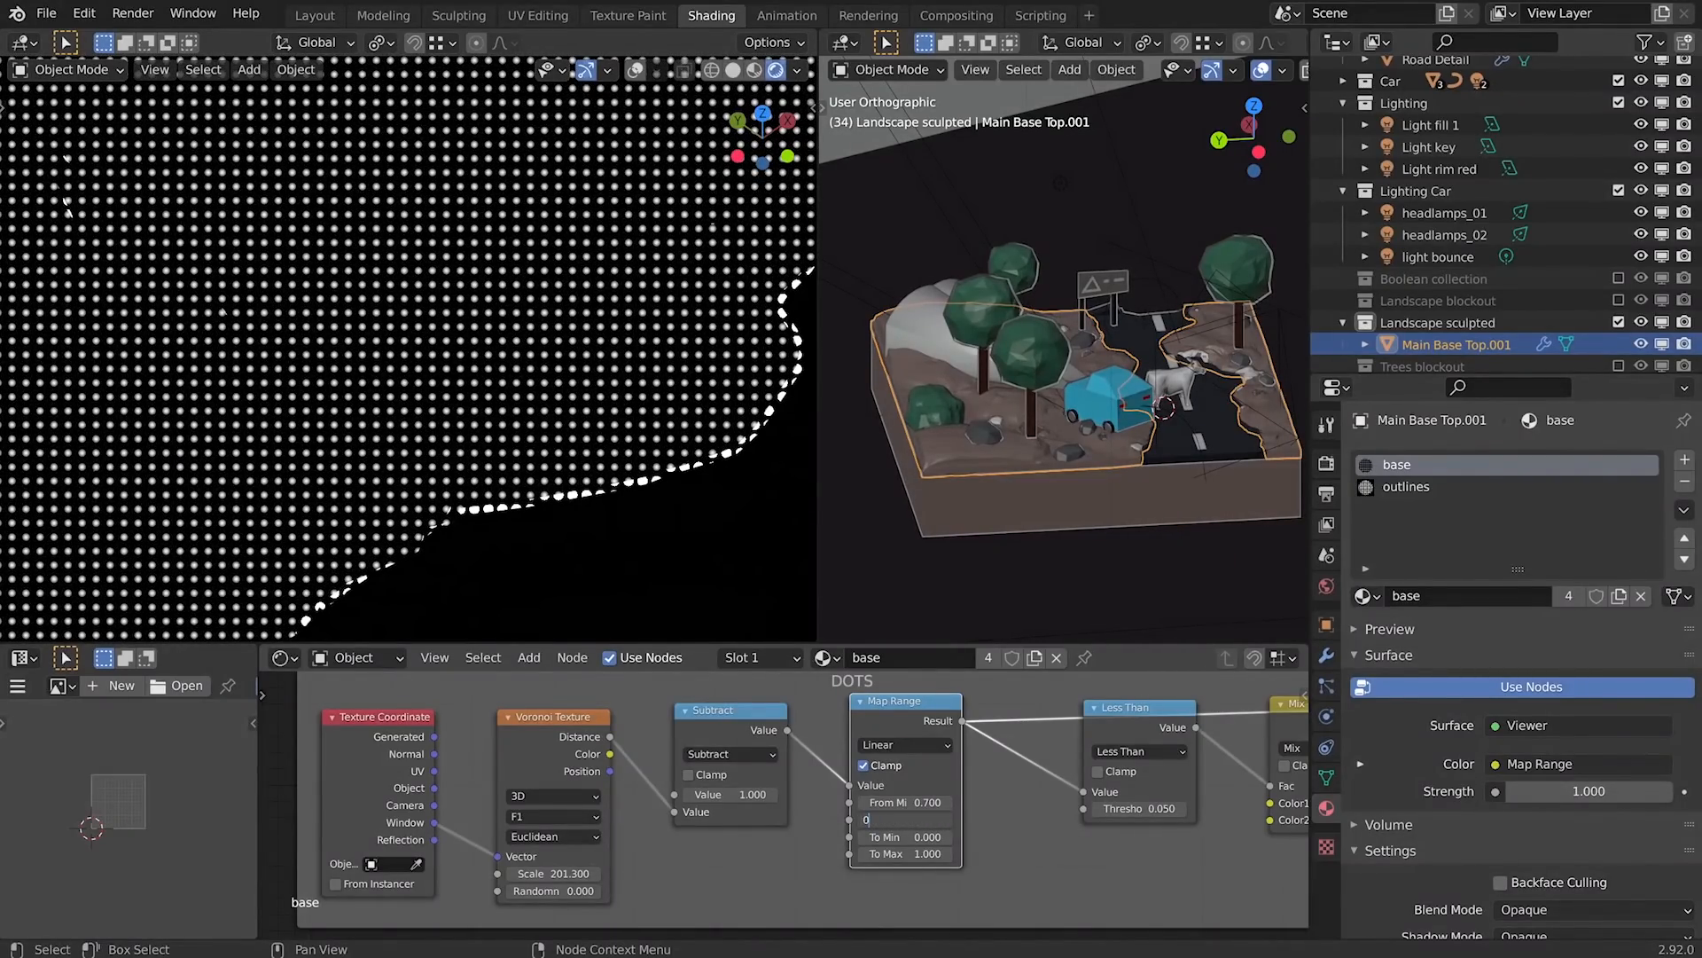
{"action": "key", "text": "Return"}
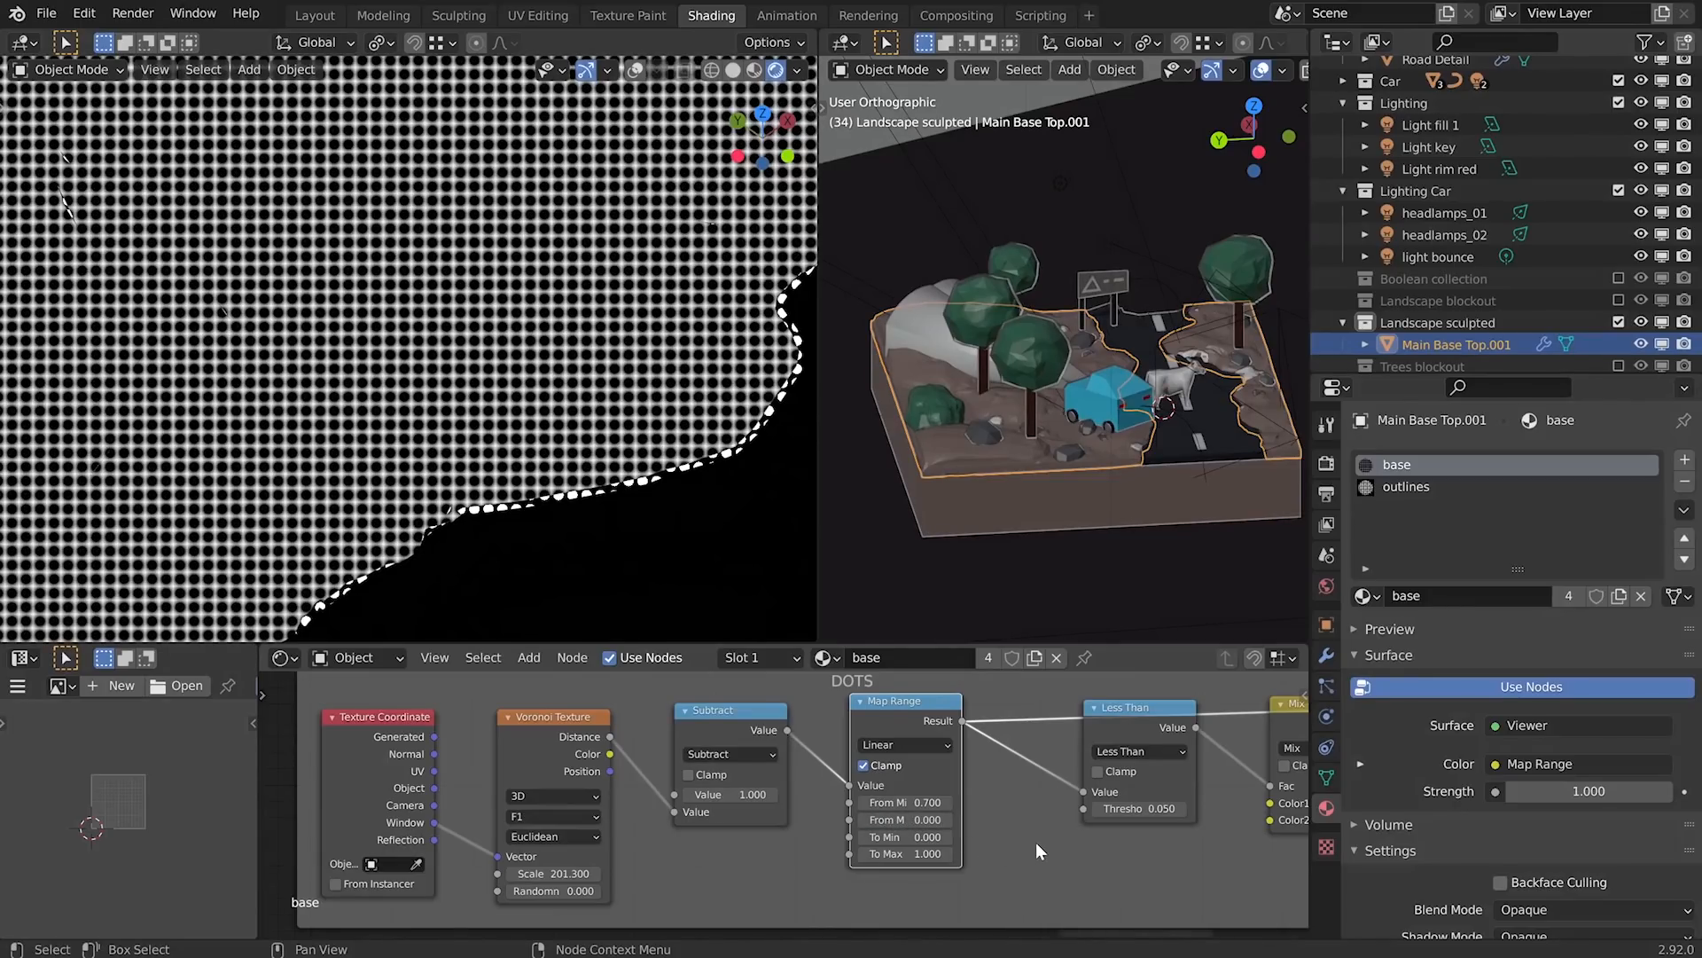
- Preview the Less Than node while setting its Threshold to 0.180, and preview the Mix node
{"action": "middle_click_drag", "start_coordinate": [1036, 842], "coordinate": [919, 842]}
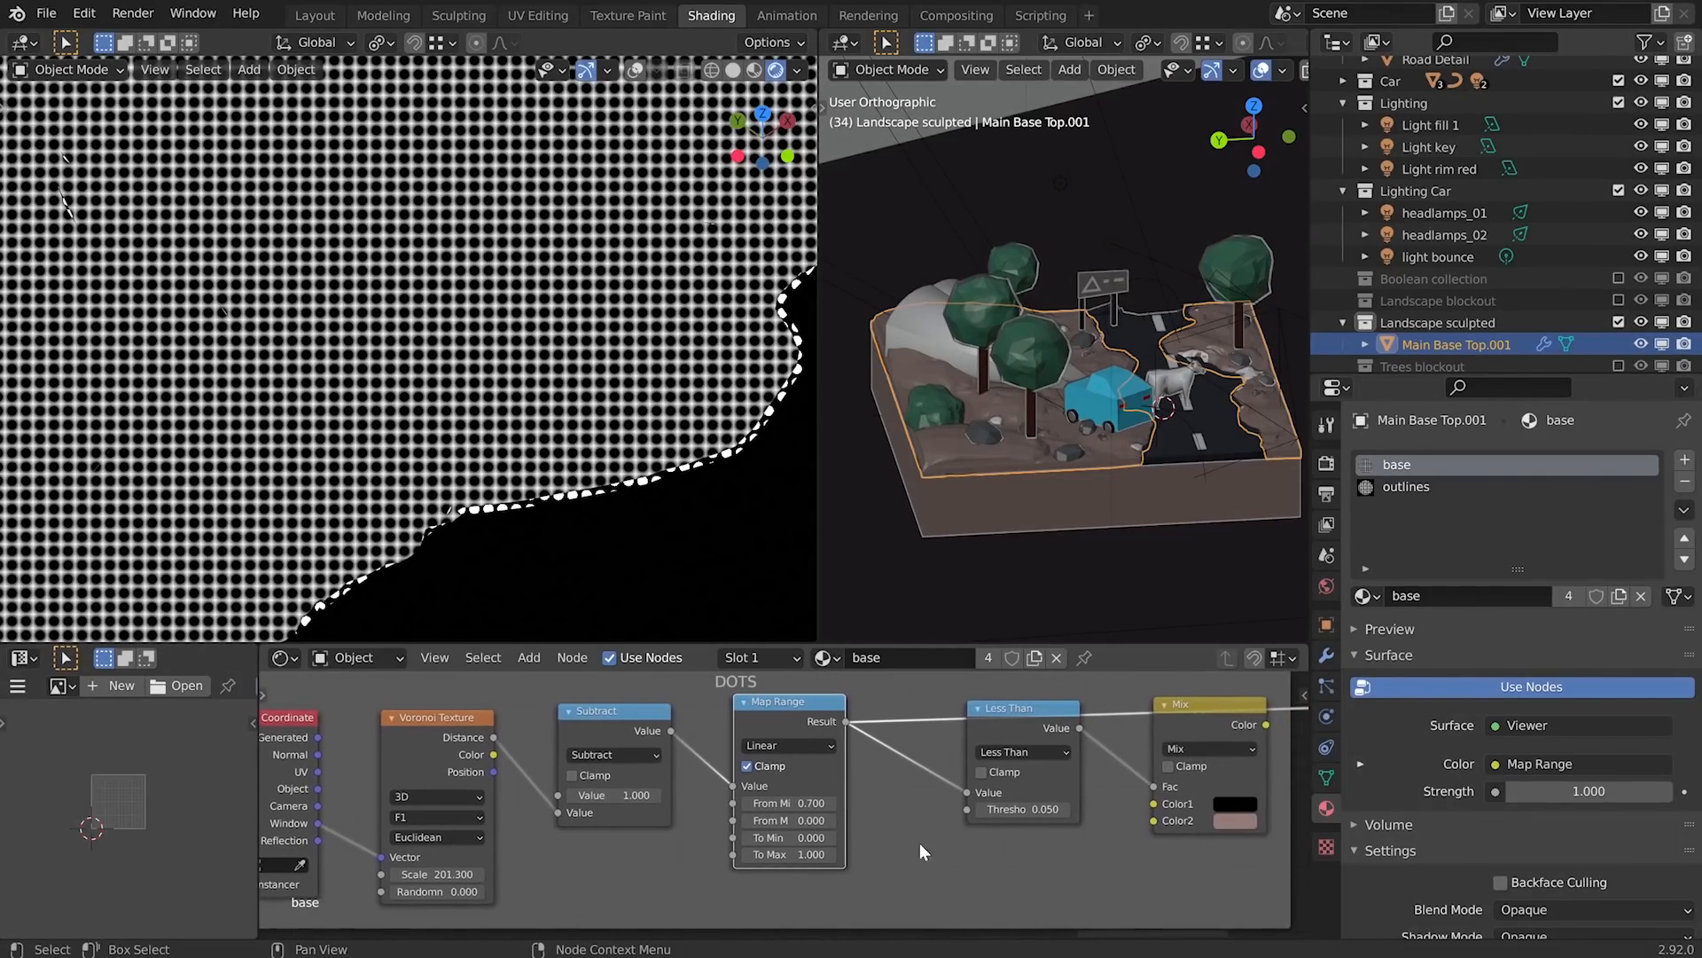
{"action": "left_click", "coordinate": [1019, 722], "text": "ctrl+shift"}
{"action": "left_click_drag", "start_coordinate": [1028, 808], "coordinate": [1144, 809]}
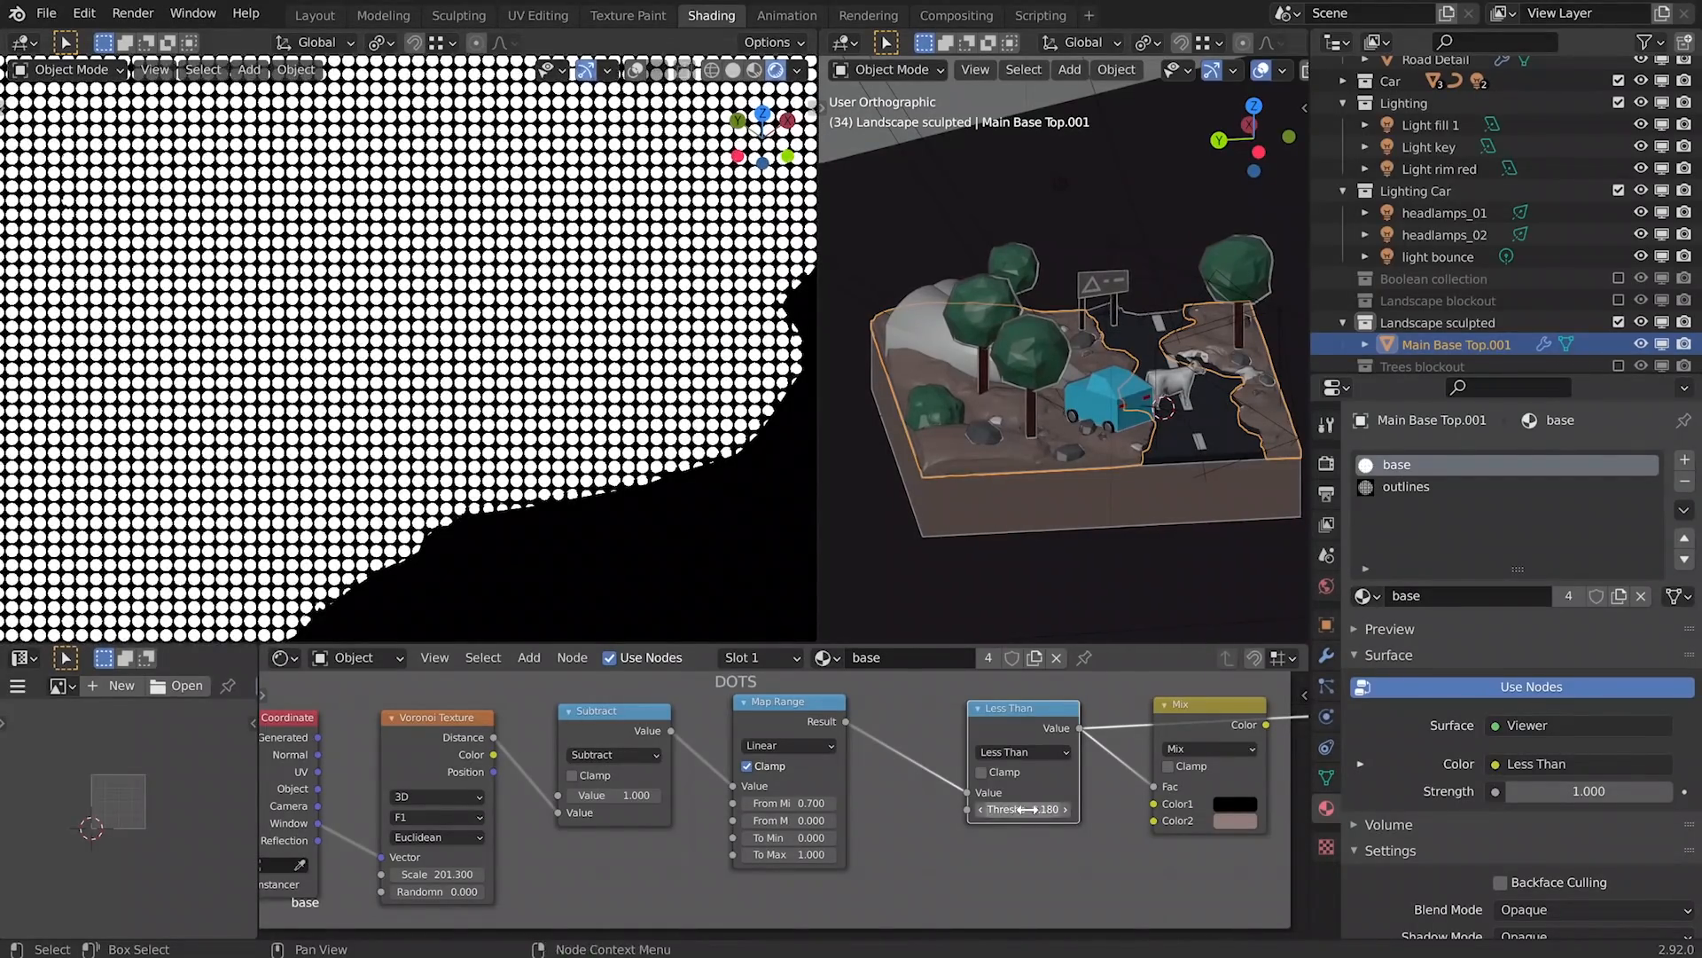
{"action": "left_click", "coordinate": [1183, 720], "text": "ctrl+shift"}
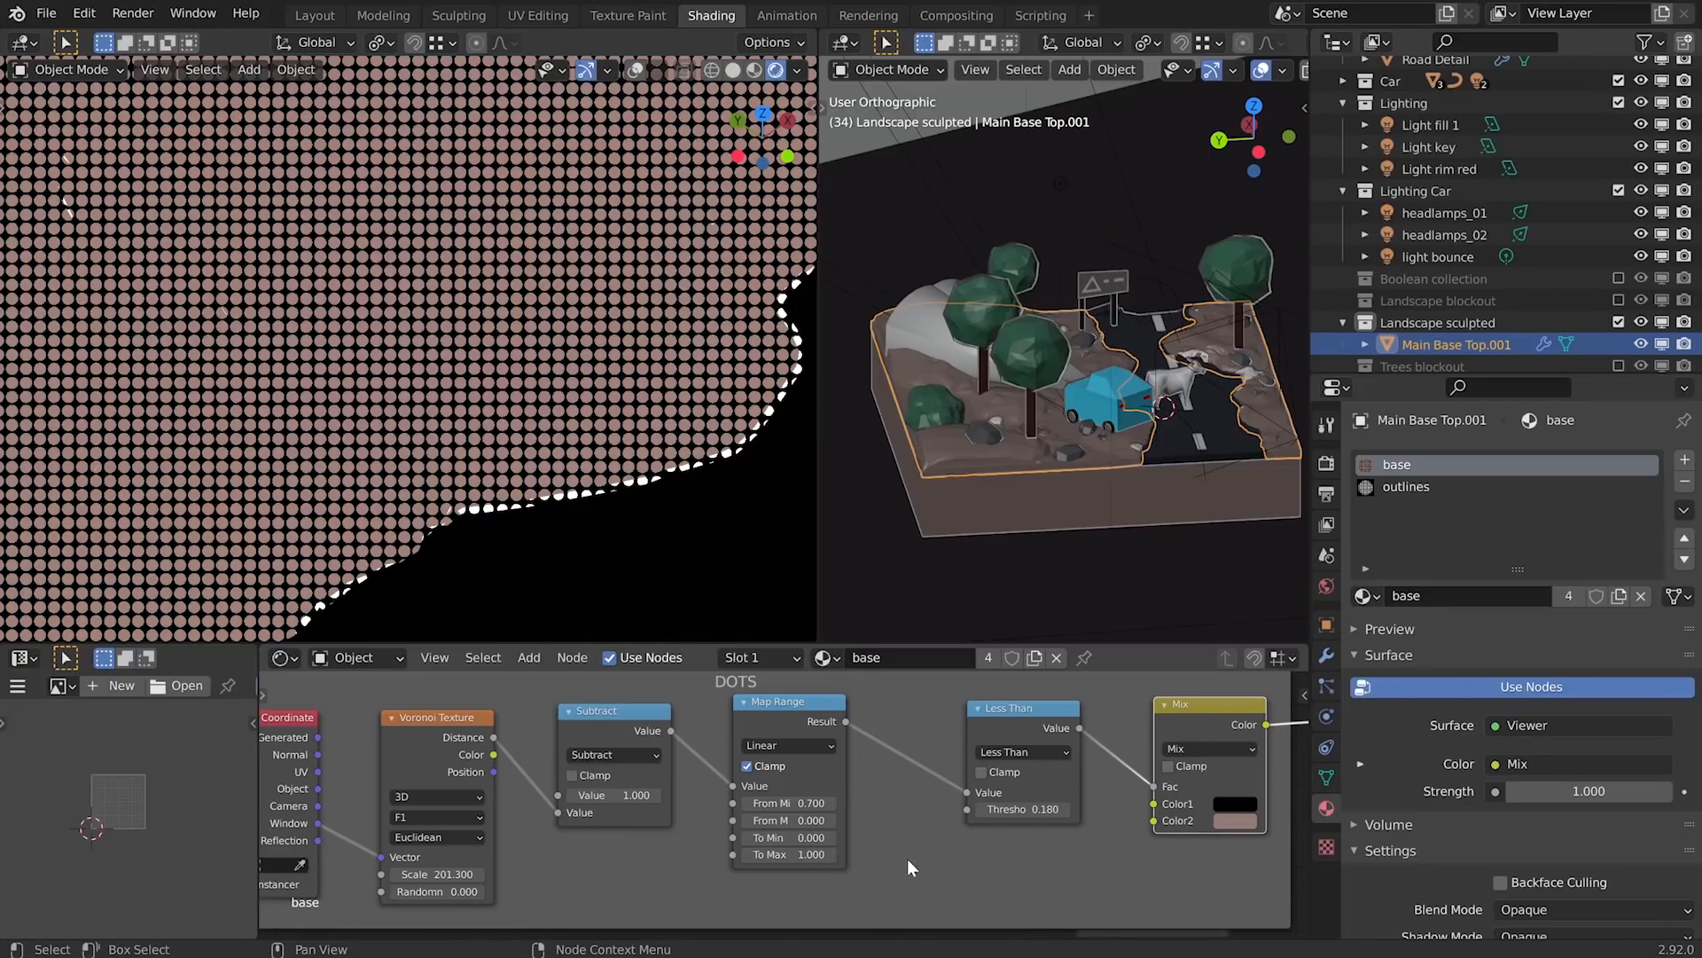
- Shift the Diffuse BSDF and Shader to RGB nodes slightly down and away from the ColorRamp
{"action": "scroll", "coordinate": [900, 852], "scroll_direction": "down", "scroll_amount": 2}
{"action": "middle_click_drag", "start_coordinate": [896, 849], "coordinate": [1011, 886]}
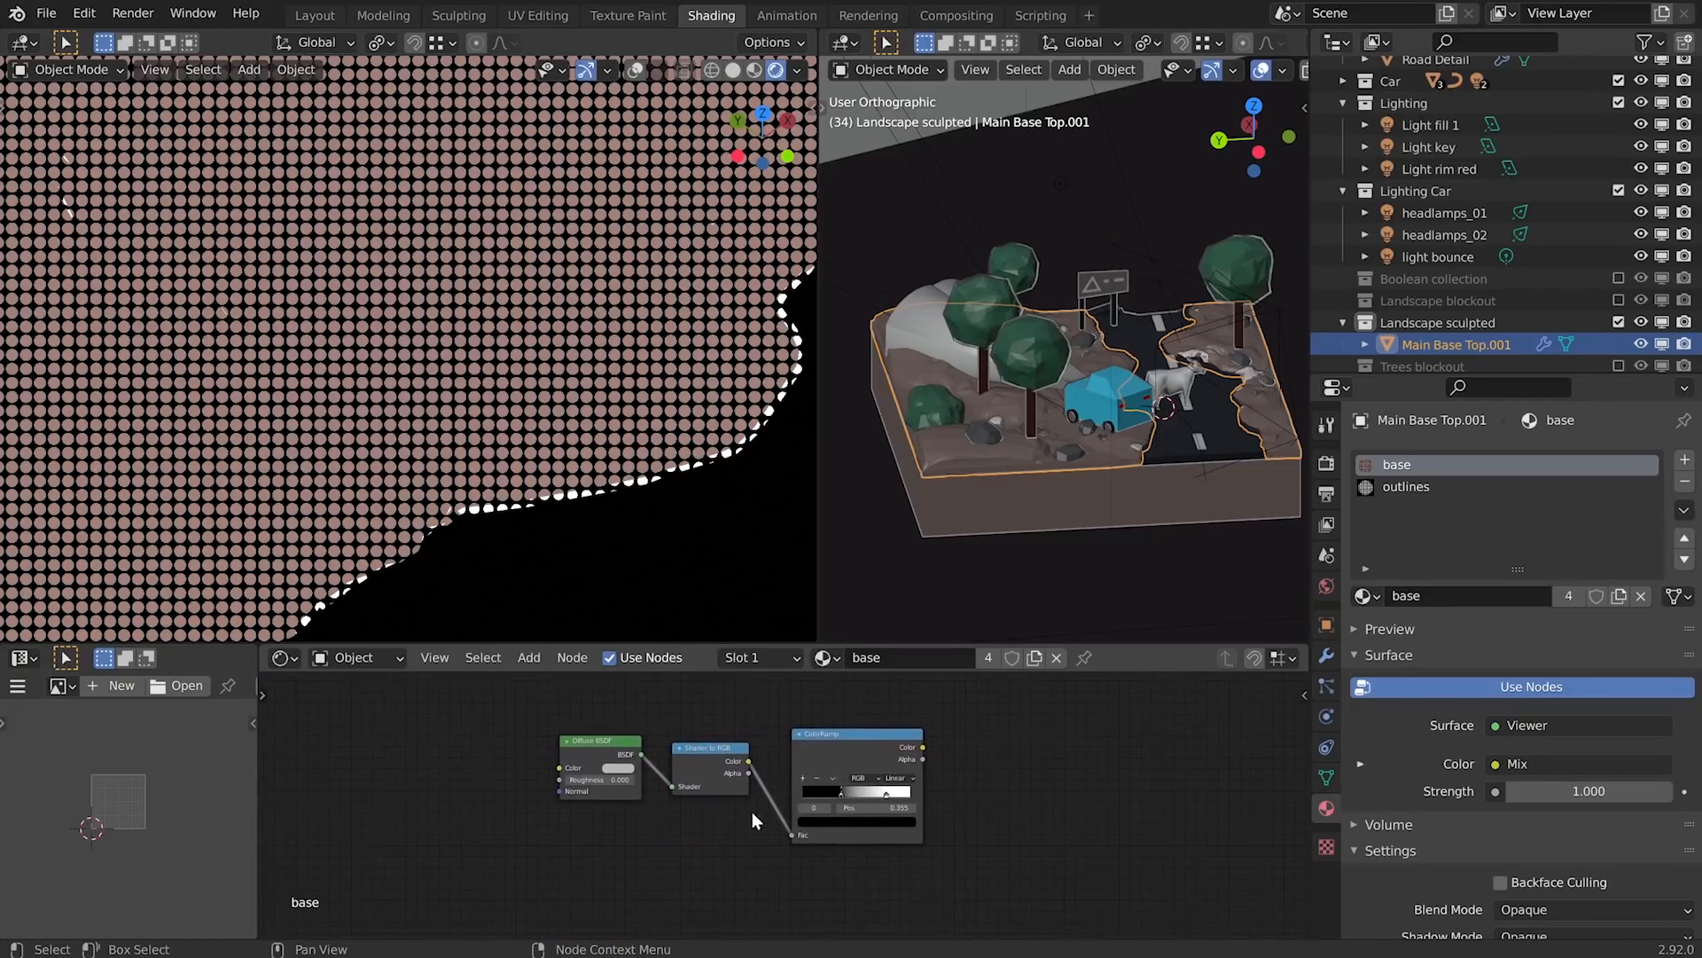
{"action": "scroll", "coordinate": [652, 823], "scroll_direction": "up", "scroll_amount": 3}
{"action": "middle_click_drag", "start_coordinate": [647, 825], "coordinate": [667, 814]}
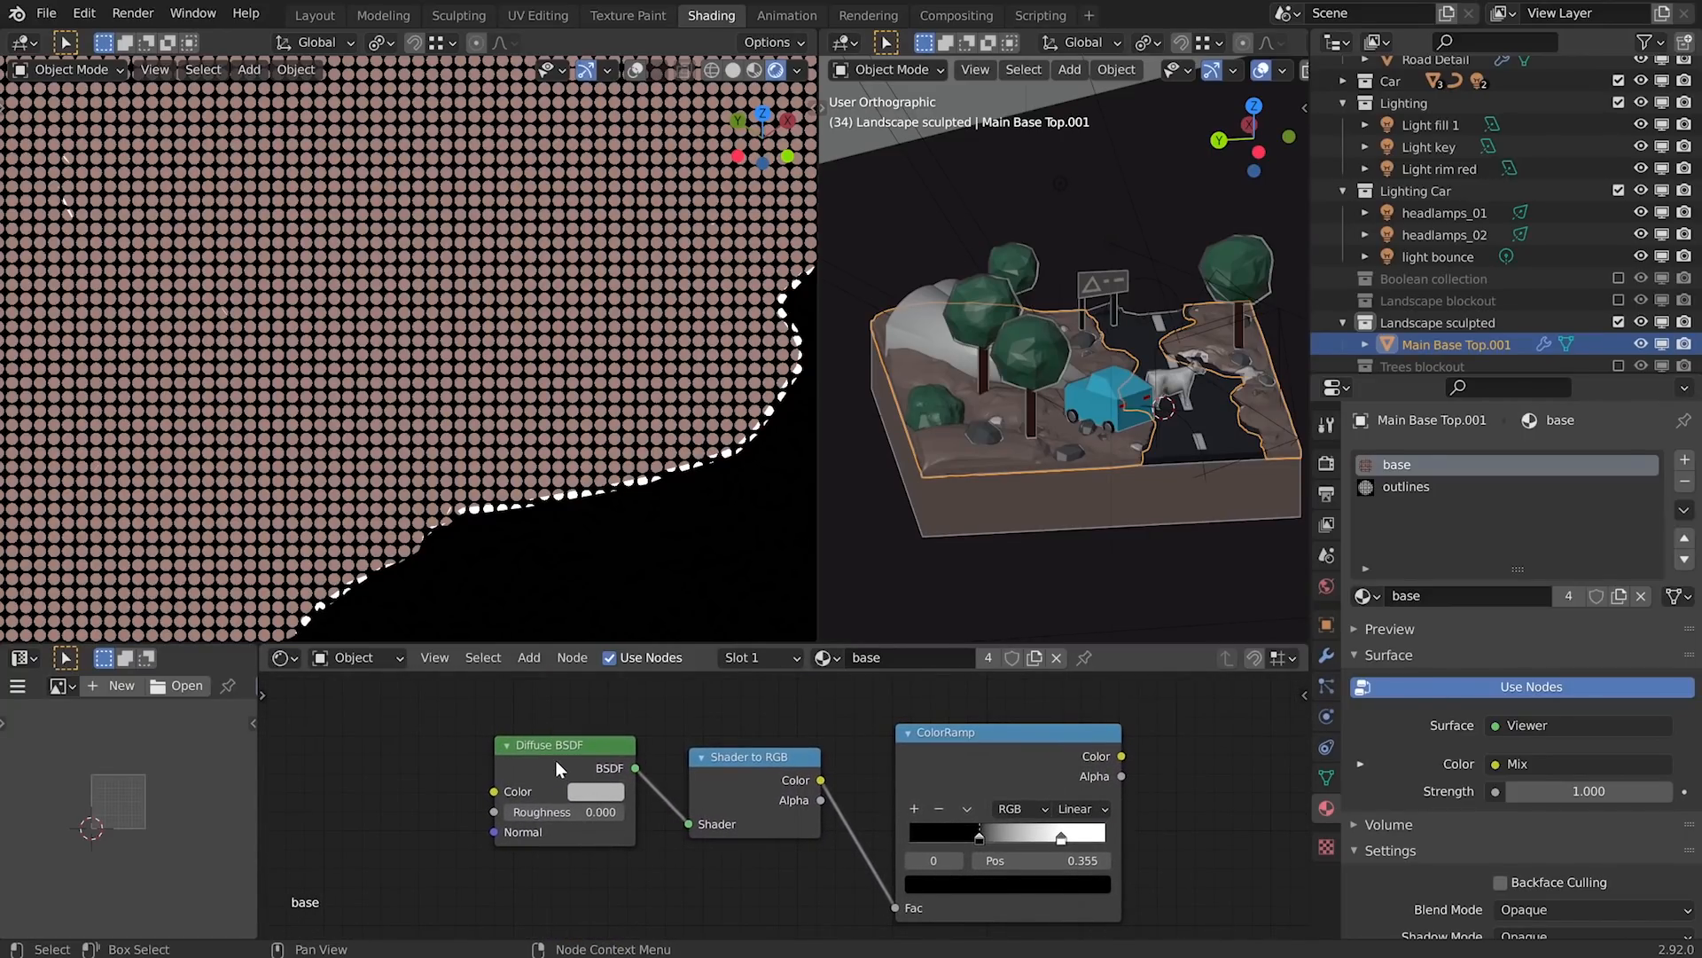
{"action": "left_click_drag", "start_coordinate": [559, 768], "coordinate": [547, 788]}
{"action": "mouse_move", "coordinate": [758, 788]}
{"action": "left_mouse_down"}
{"action": "mouse_move", "coordinate": [755, 816]}
{"action": "mouse_move", "coordinate": [747, 804]}
{"action": "left_mouse_up"}
- Connect the ColorRamp's Color output to the Less Than node's Threshold in the DOTS frame
{"action": "scroll", "coordinate": [1064, 755], "scroll_direction": "down", "scroll_amount": 4}
{"action": "middle_click_drag", "start_coordinate": [1064, 755], "coordinate": [794, 853]}
{"action": "scroll", "coordinate": [816, 823], "scroll_direction": "down", "scroll_amount": 2}
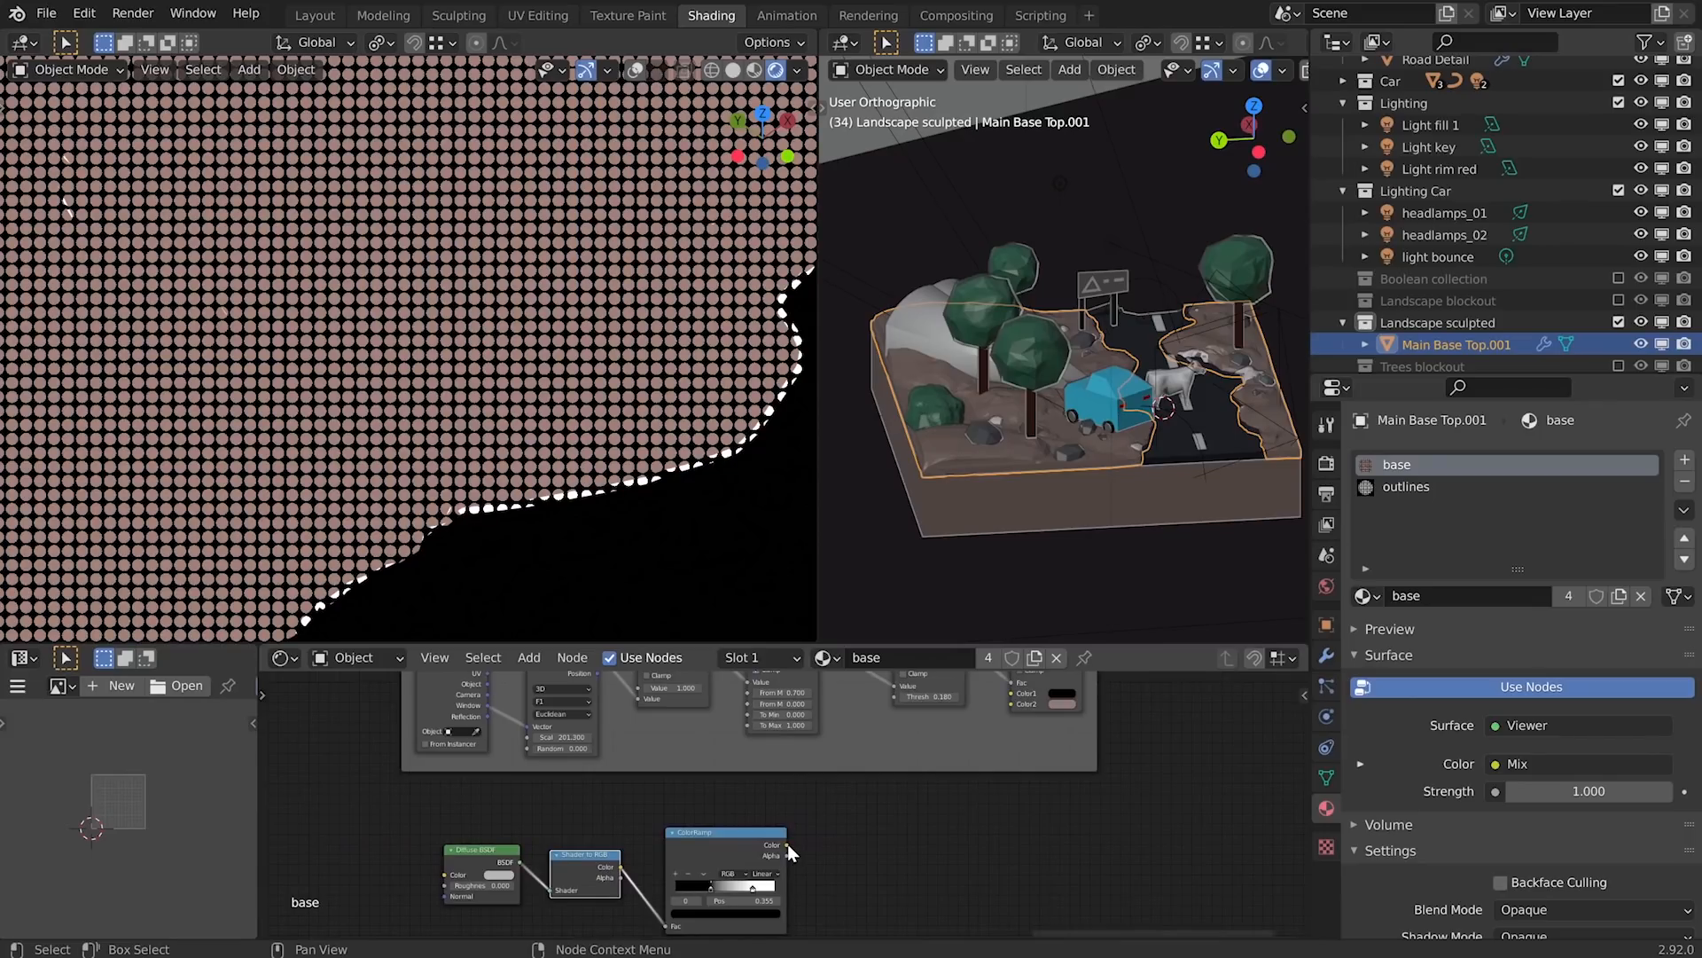
{"action": "left_click_drag", "start_coordinate": [789, 846], "coordinate": [826, 805]}
{"action": "left_click_drag", "start_coordinate": [881, 698], "coordinate": [891, 697]}
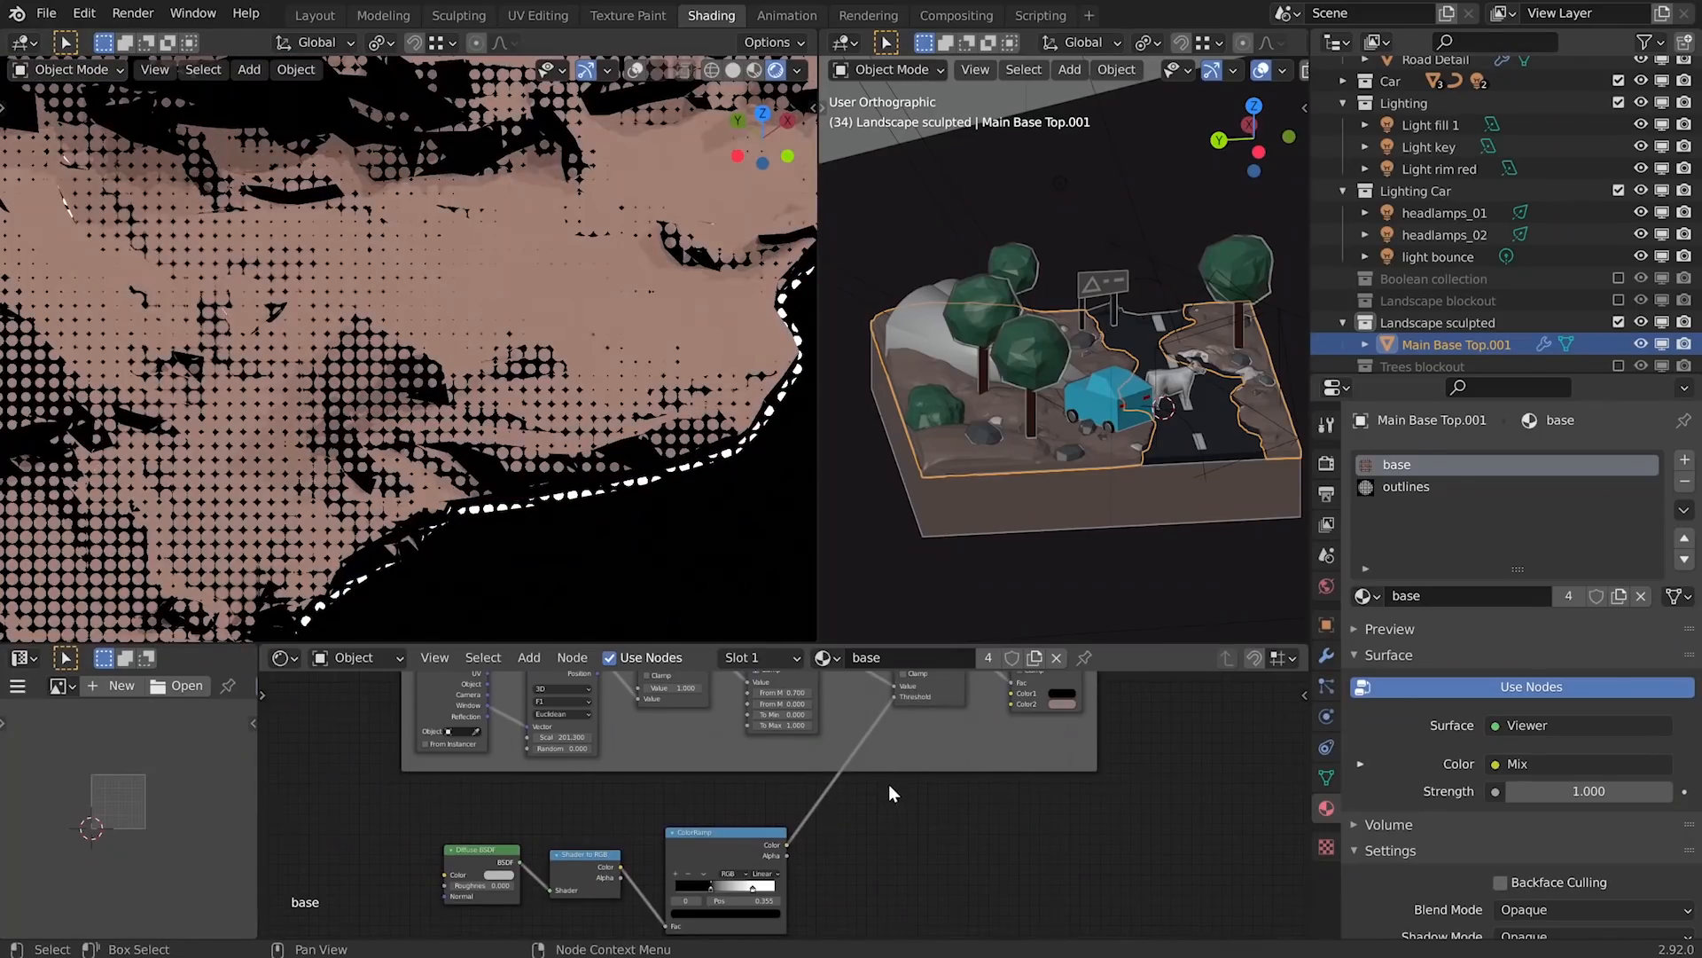
- Adjust the position of the ColorRamp's black stop and select its white stop
{"action": "middle_click_drag", "start_coordinate": [850, 825], "coordinate": [972, 783]}
{"action": "scroll", "coordinate": [772, 825], "scroll_direction": "up", "scroll_amount": 2}
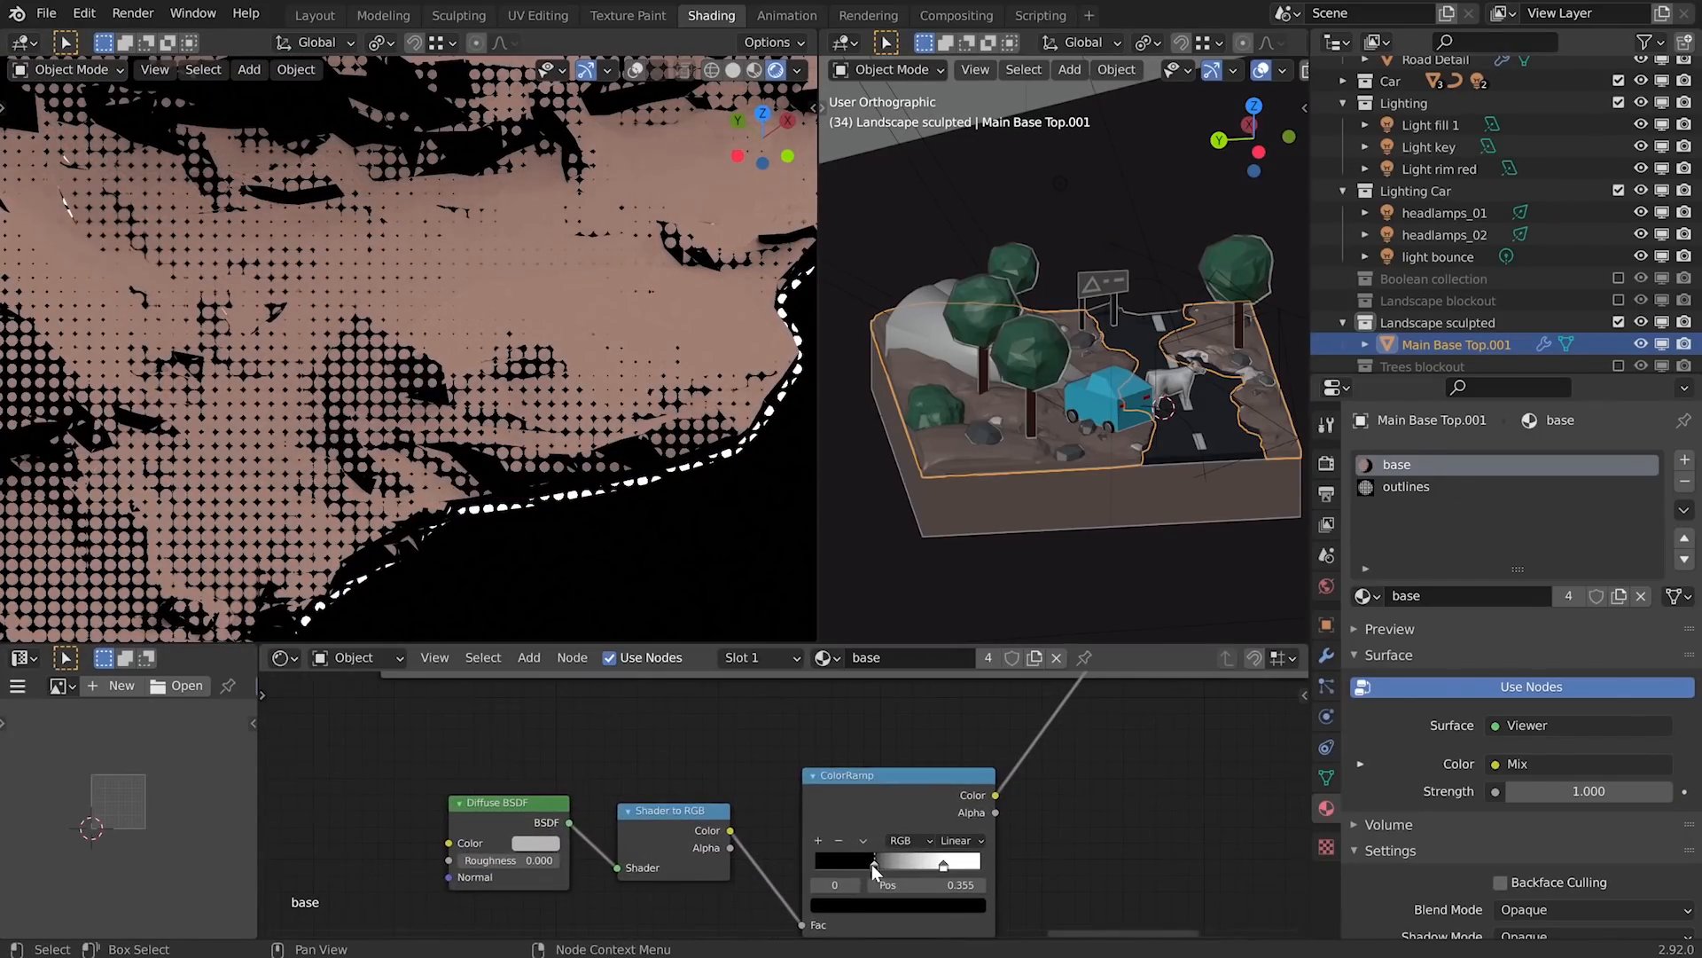
{"action": "mouse_move", "coordinate": [876, 865]}
{"action": "left_mouse_down"}
{"action": "mouse_move", "coordinate": [857, 861]}
{"action": "mouse_move", "coordinate": [939, 865]}
{"action": "left_mouse_up"}
{"action": "left_click", "coordinate": [943, 865]}
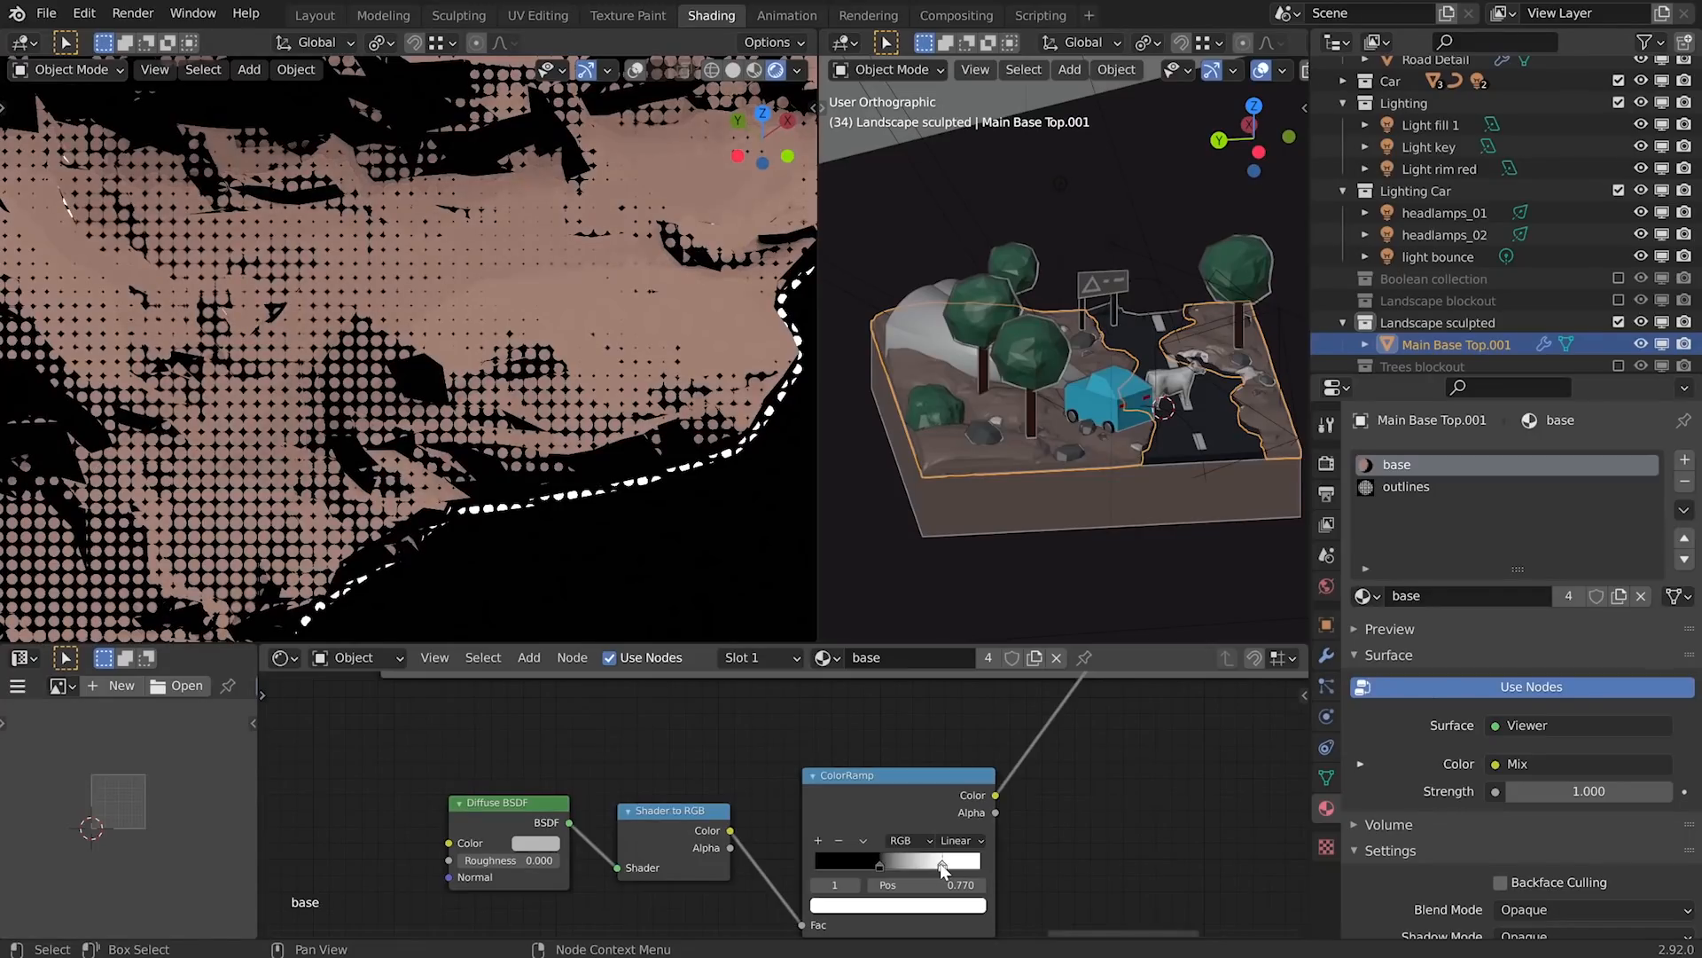
- Try driving the Voronoi Texture's Vector with UV coordinates before reconnecting the Window output
{"action": "scroll", "coordinate": [1072, 780], "scroll_direction": "down", "scroll_amount": 3}
{"action": "middle_click_drag", "start_coordinate": [1141, 781], "coordinate": [1044, 894]}
{"action": "scroll", "coordinate": [779, 827], "scroll_direction": "up", "scroll_amount": 7}
{"action": "middle_click_drag", "start_coordinate": [652, 786], "coordinate": [763, 839]}
{"action": "left_click_drag", "start_coordinate": [735, 767], "coordinate": [808, 867]}
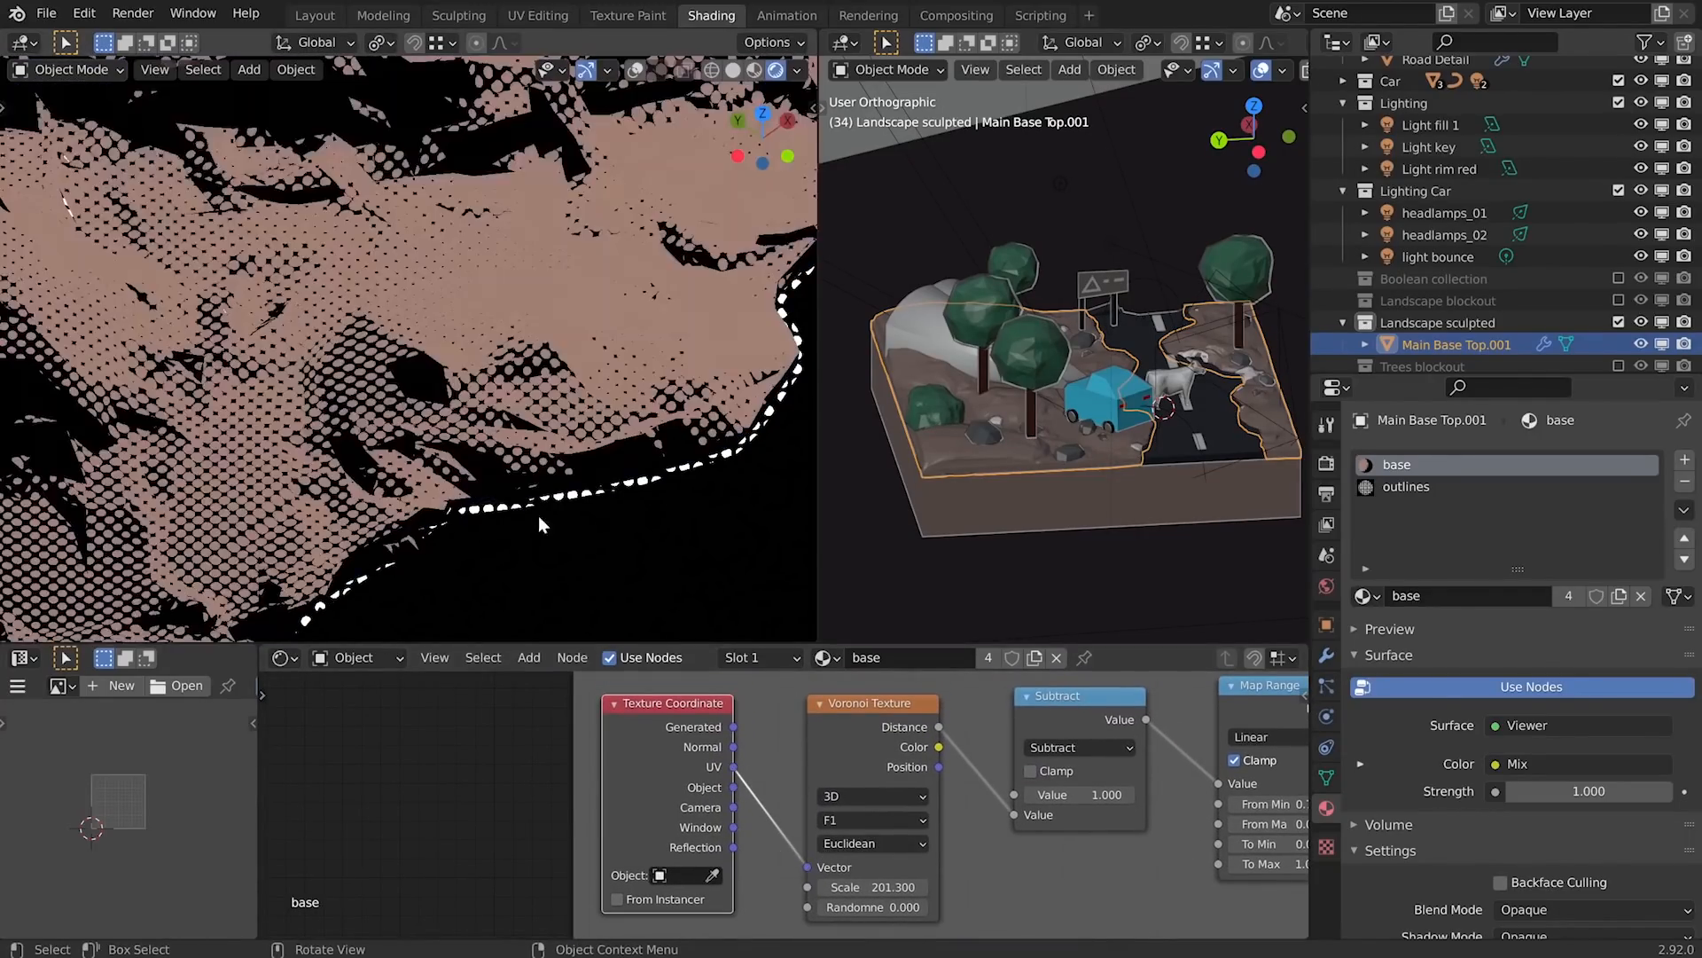
{"action": "middle_click_drag", "start_coordinate": [419, 426], "coordinate": [509, 555], "text": "shift"}
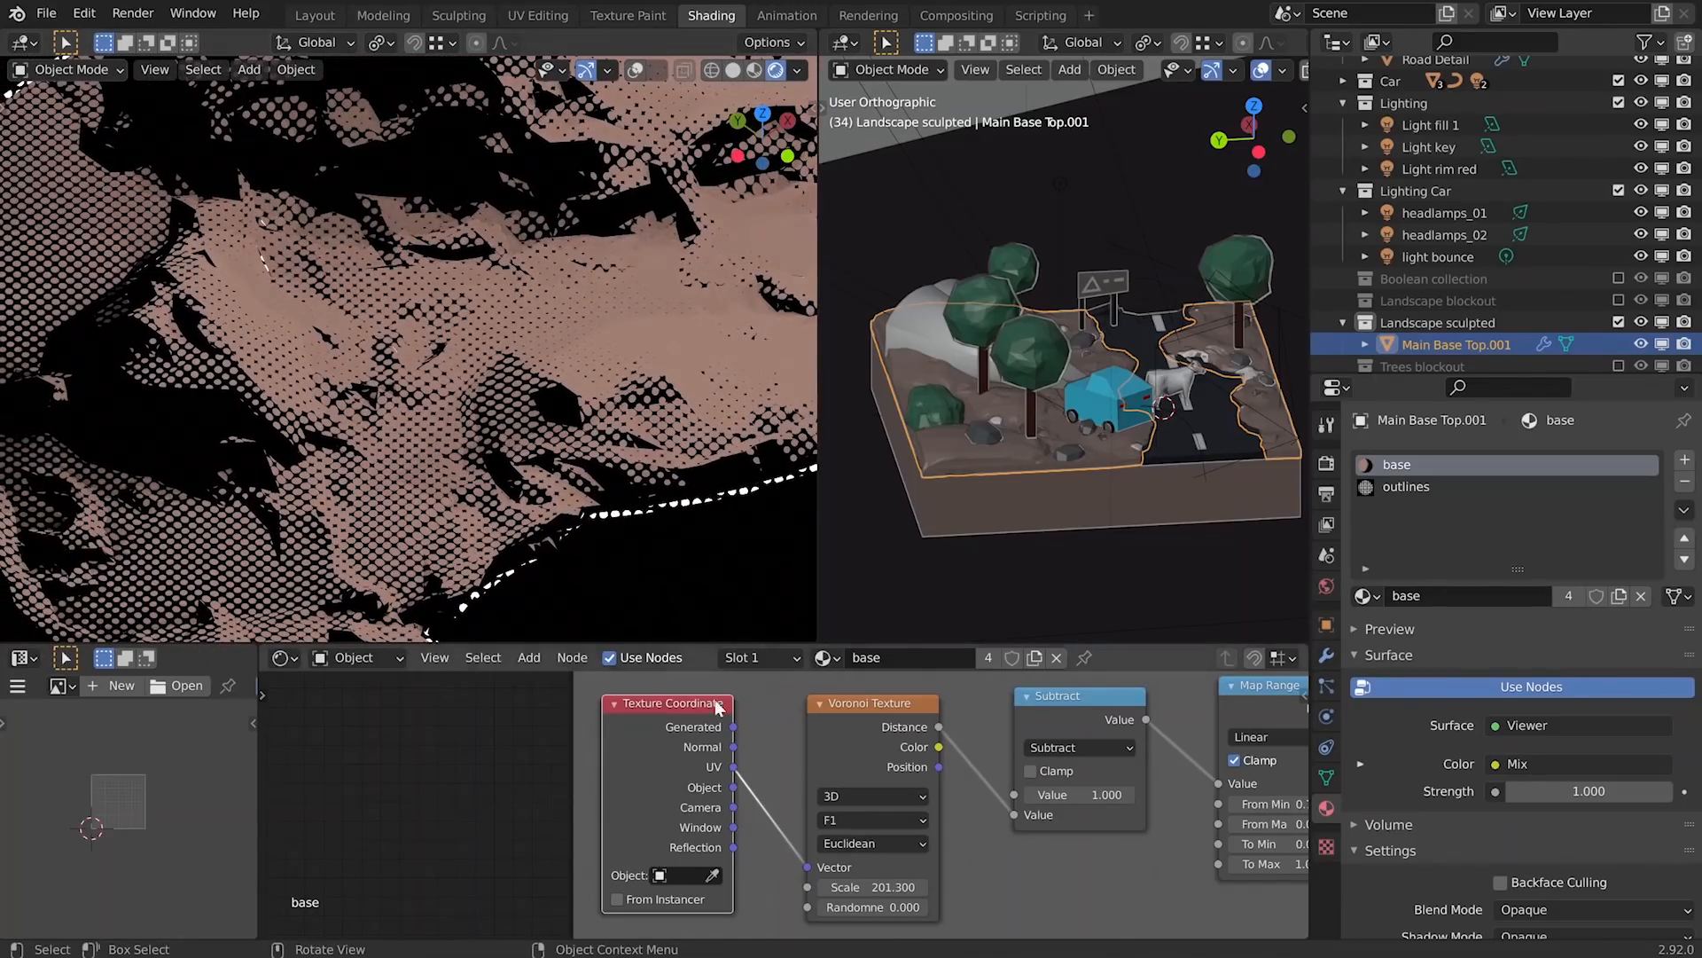
{"action": "left_click_drag", "start_coordinate": [735, 828], "coordinate": [808, 867]}
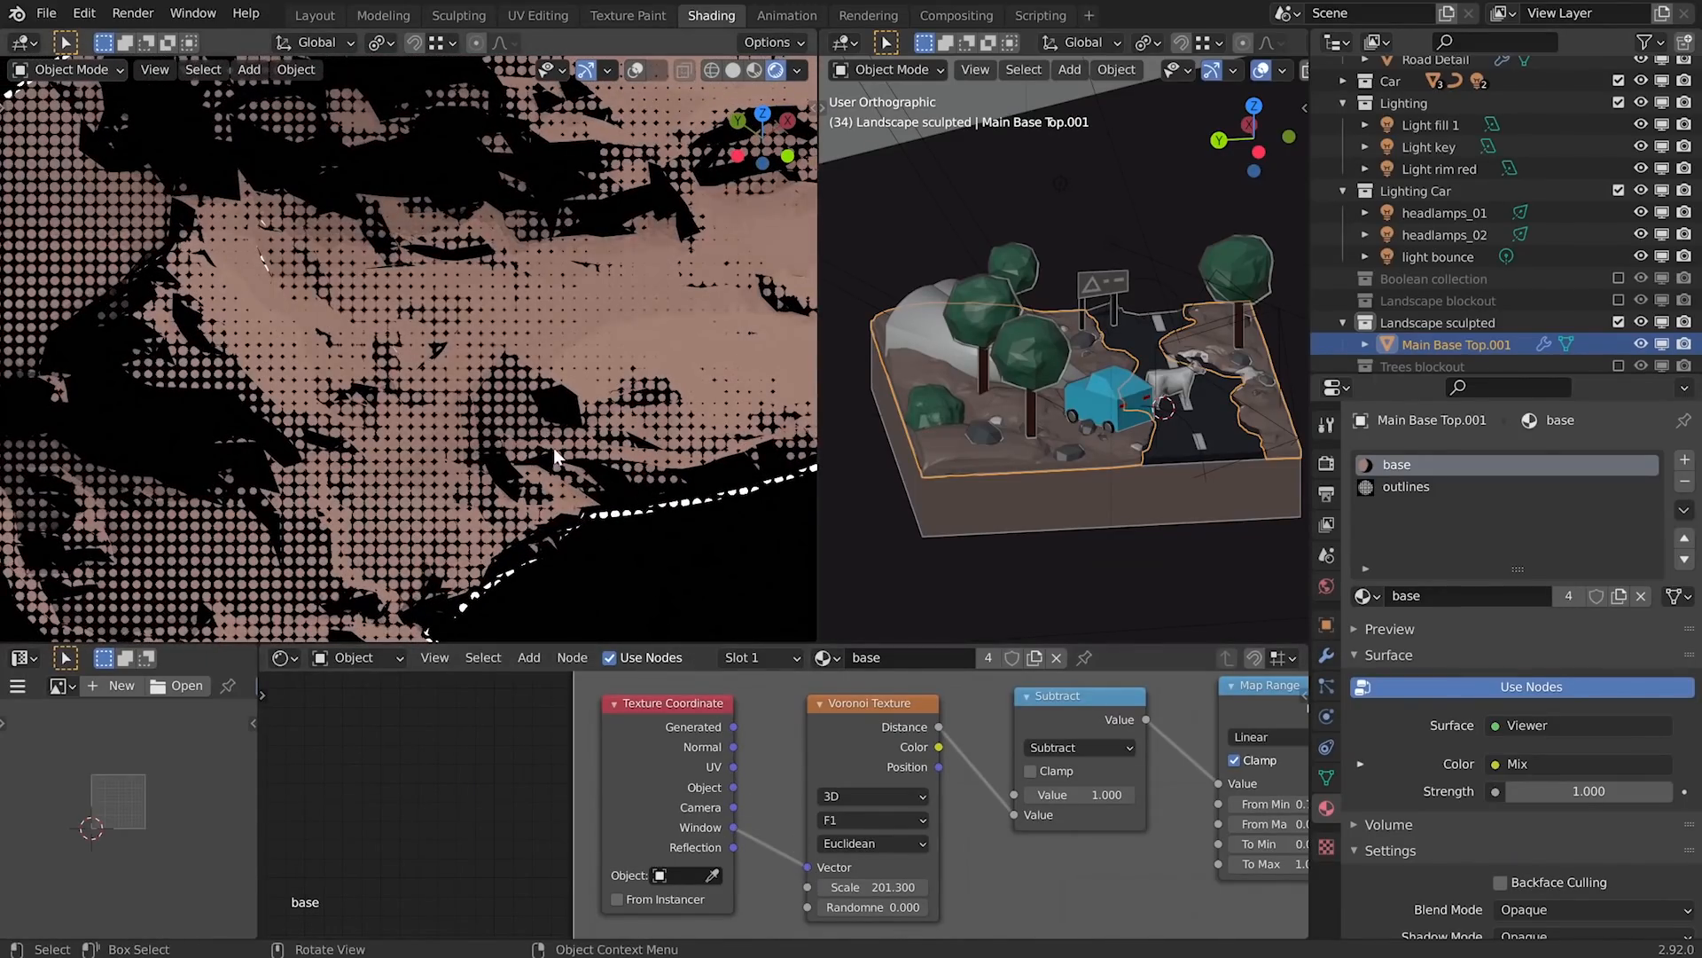
- Leave local view and examine the halftone dots around the car and cow in the maximized viewport
{"action": "scroll", "coordinate": [597, 440], "scroll_direction": "down", "scroll_amount": 2}
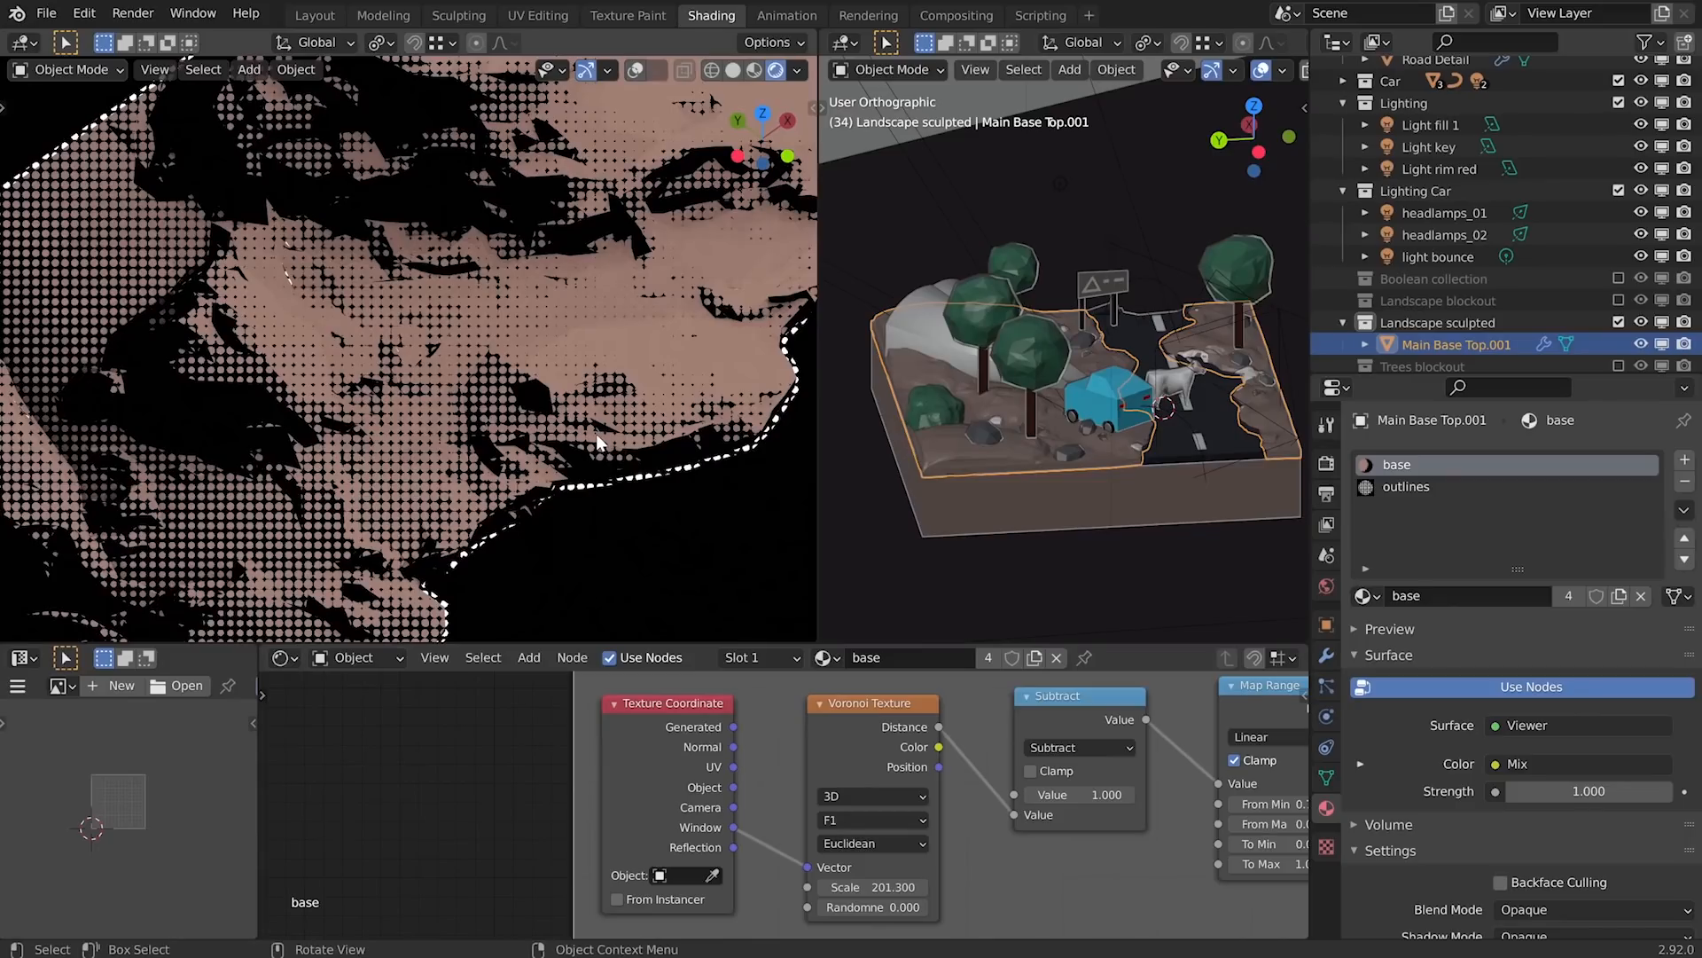
{"action": "key", "text": "KP_Divide"}
{"action": "scroll", "coordinate": [541, 456], "scroll_direction": "up", "scroll_amount": 6}
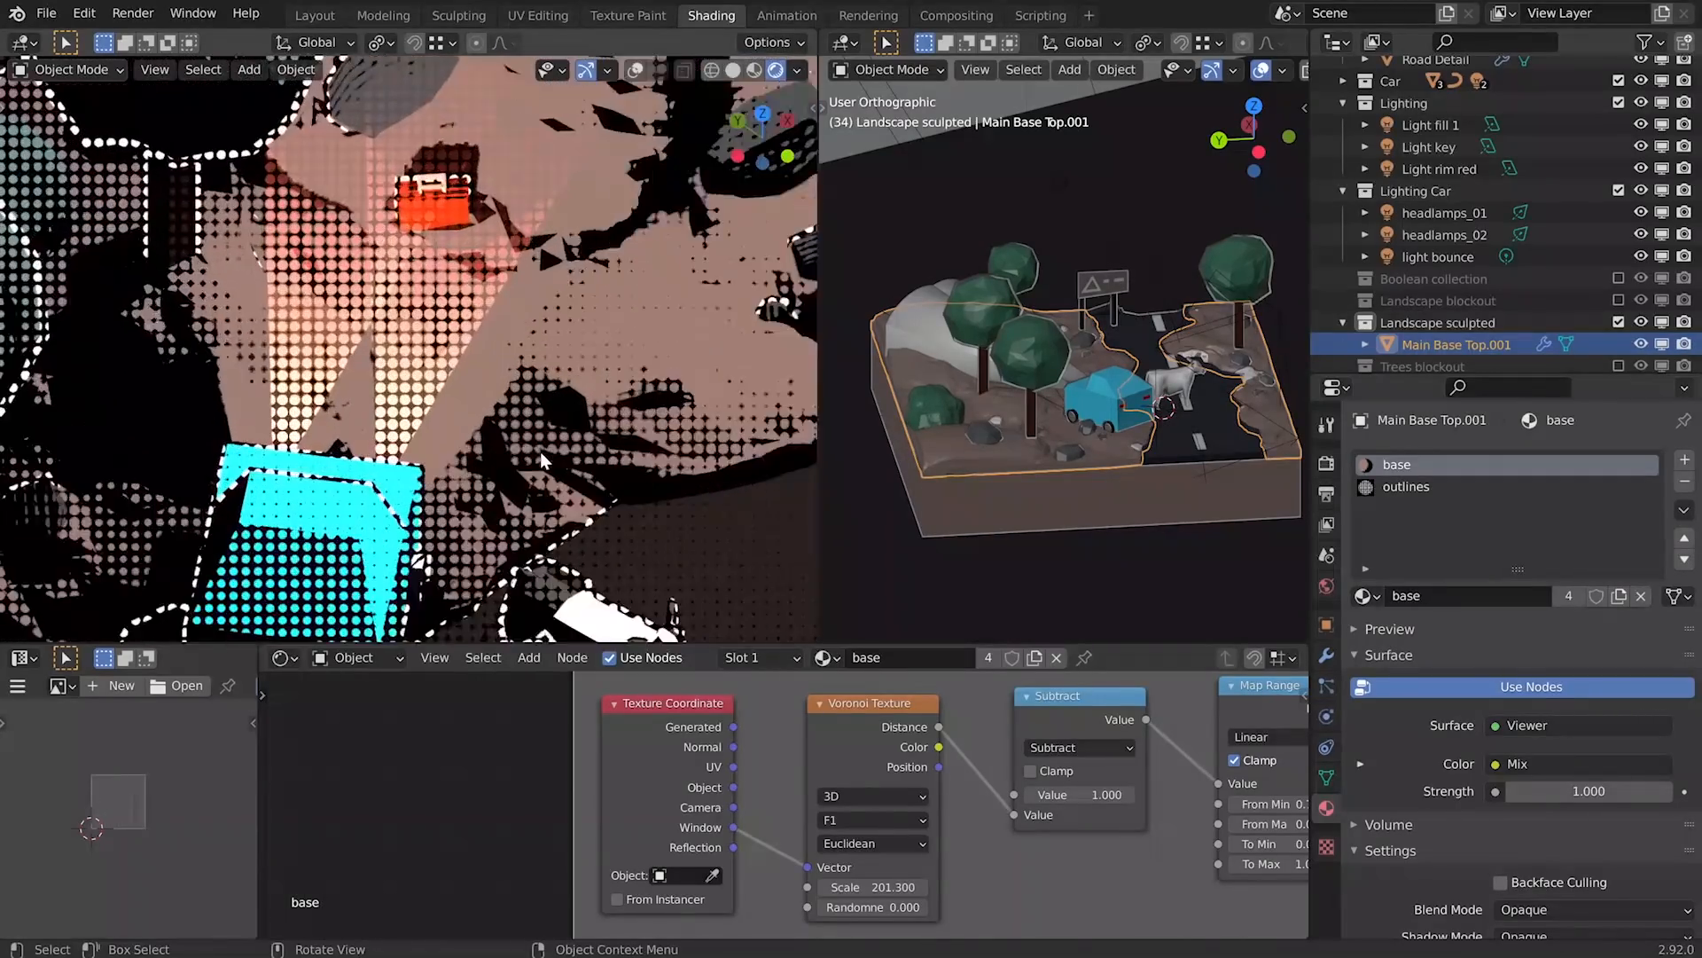
{"action": "scroll", "coordinate": [540, 451], "scroll_direction": "up", "scroll_amount": 3}
{"action": "middle_click_drag", "start_coordinate": [567, 487], "coordinate": [423, 242], "text": "shift"}
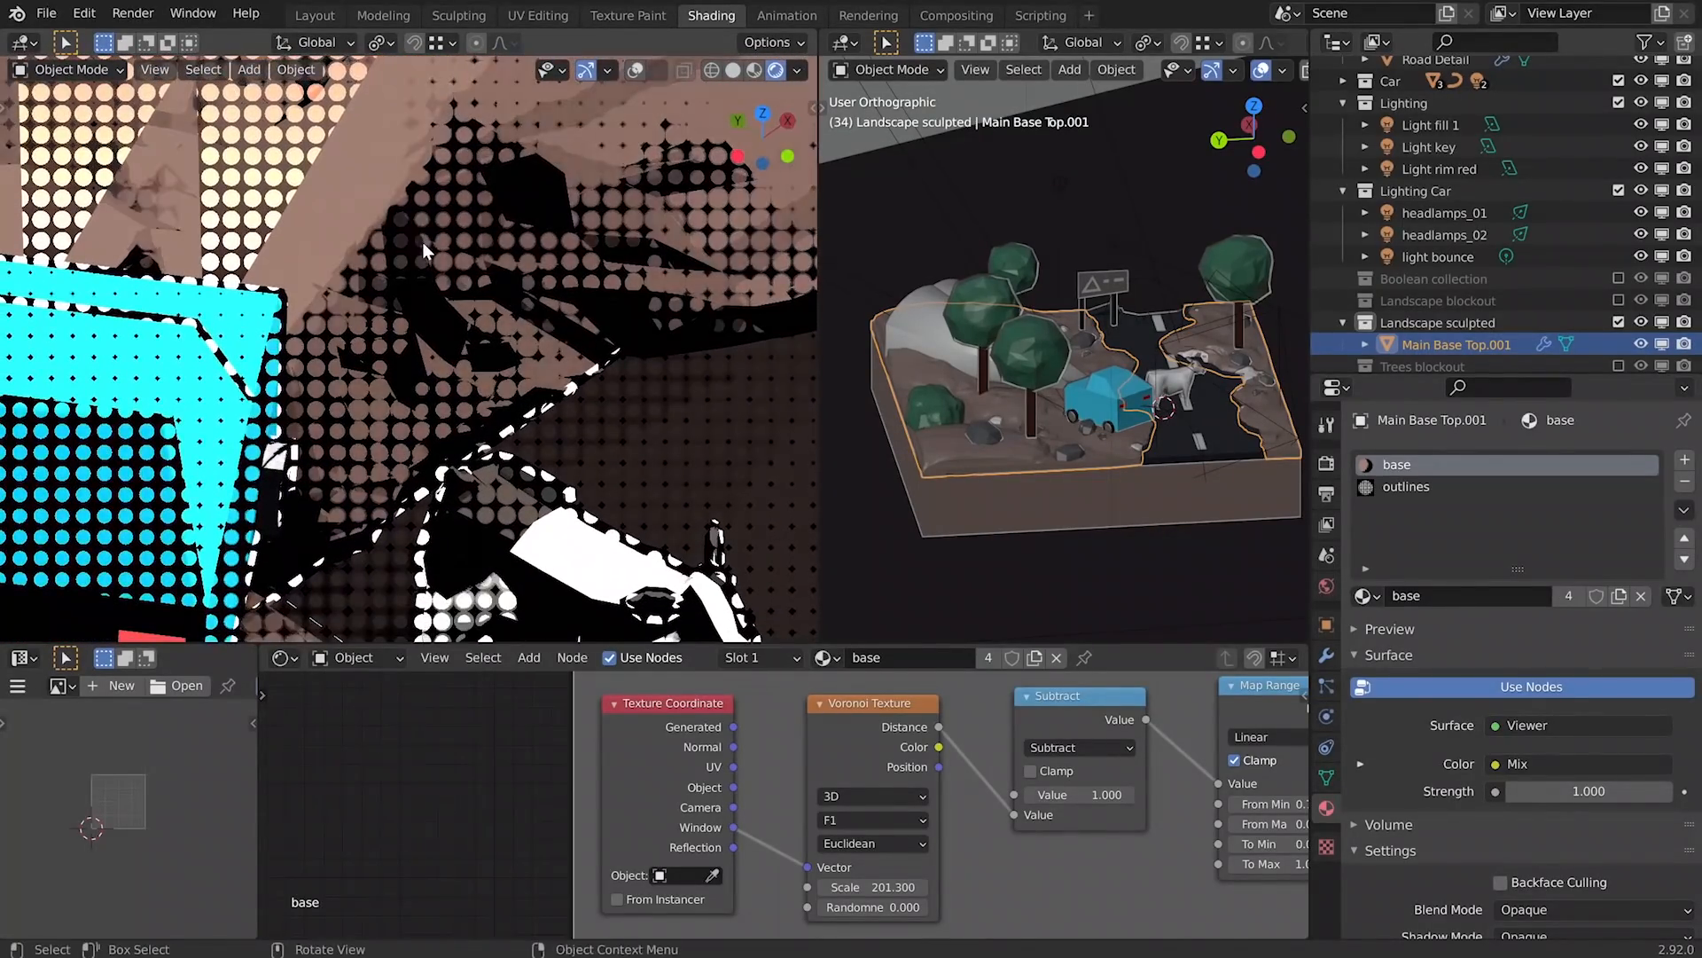
{"action": "scroll", "coordinate": [422, 242], "scroll_direction": "down", "scroll_amount": 4}
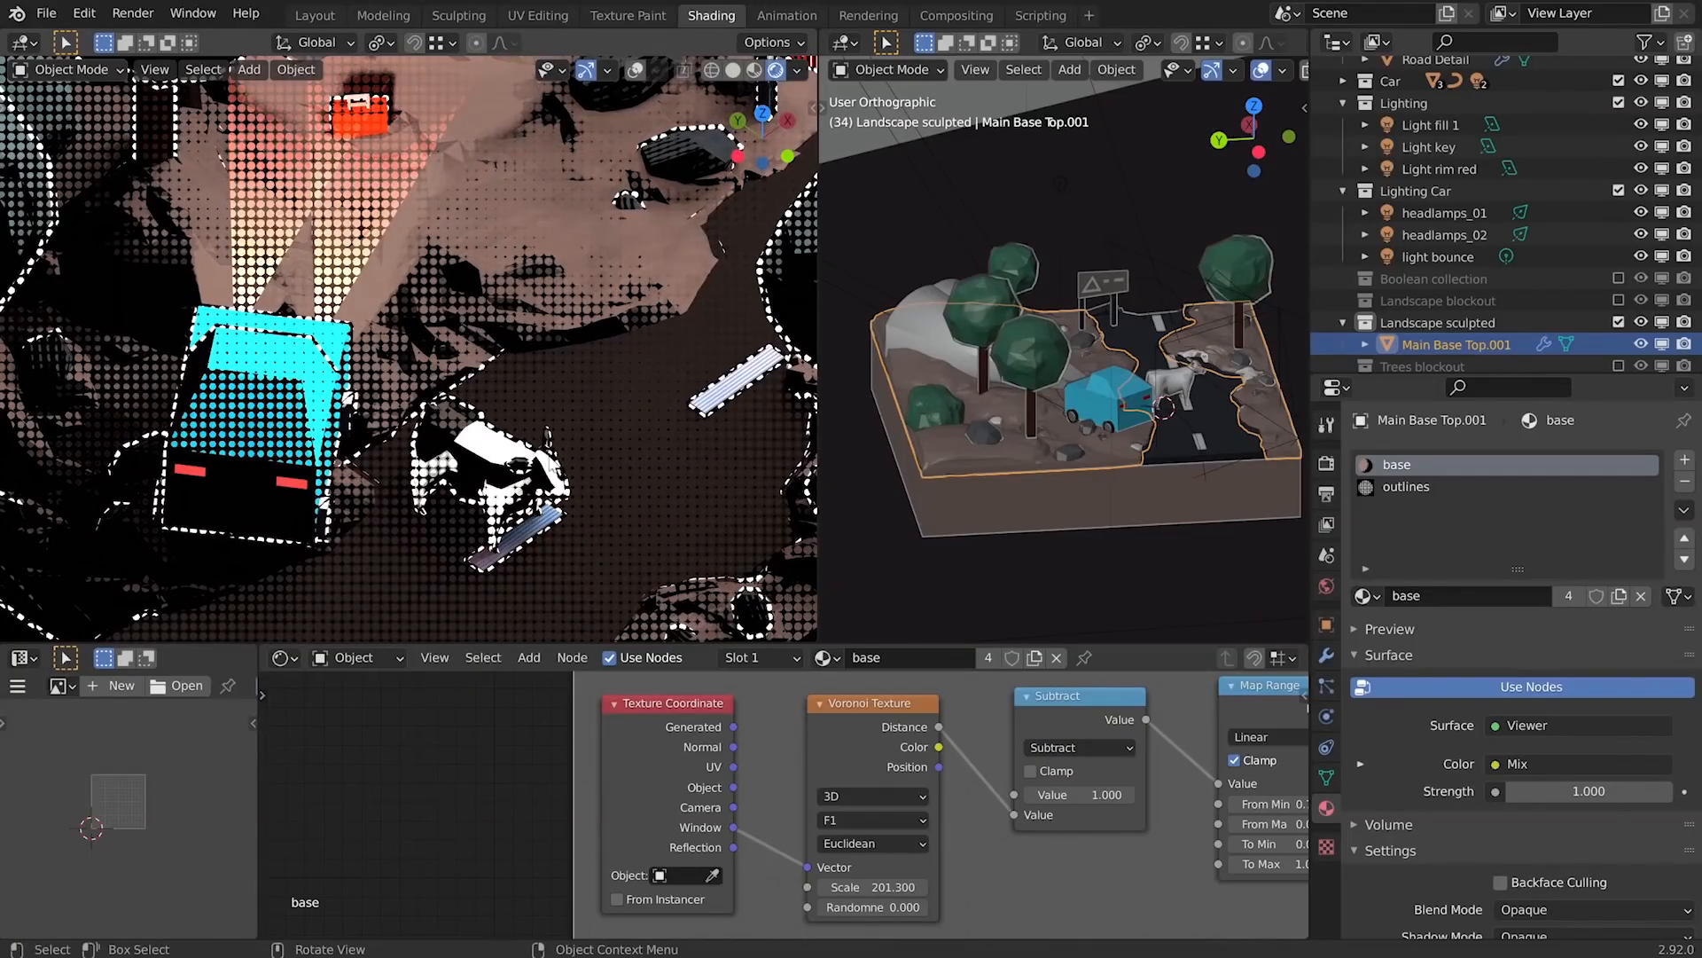
{"action": "key", "text": "ctrl+space"}
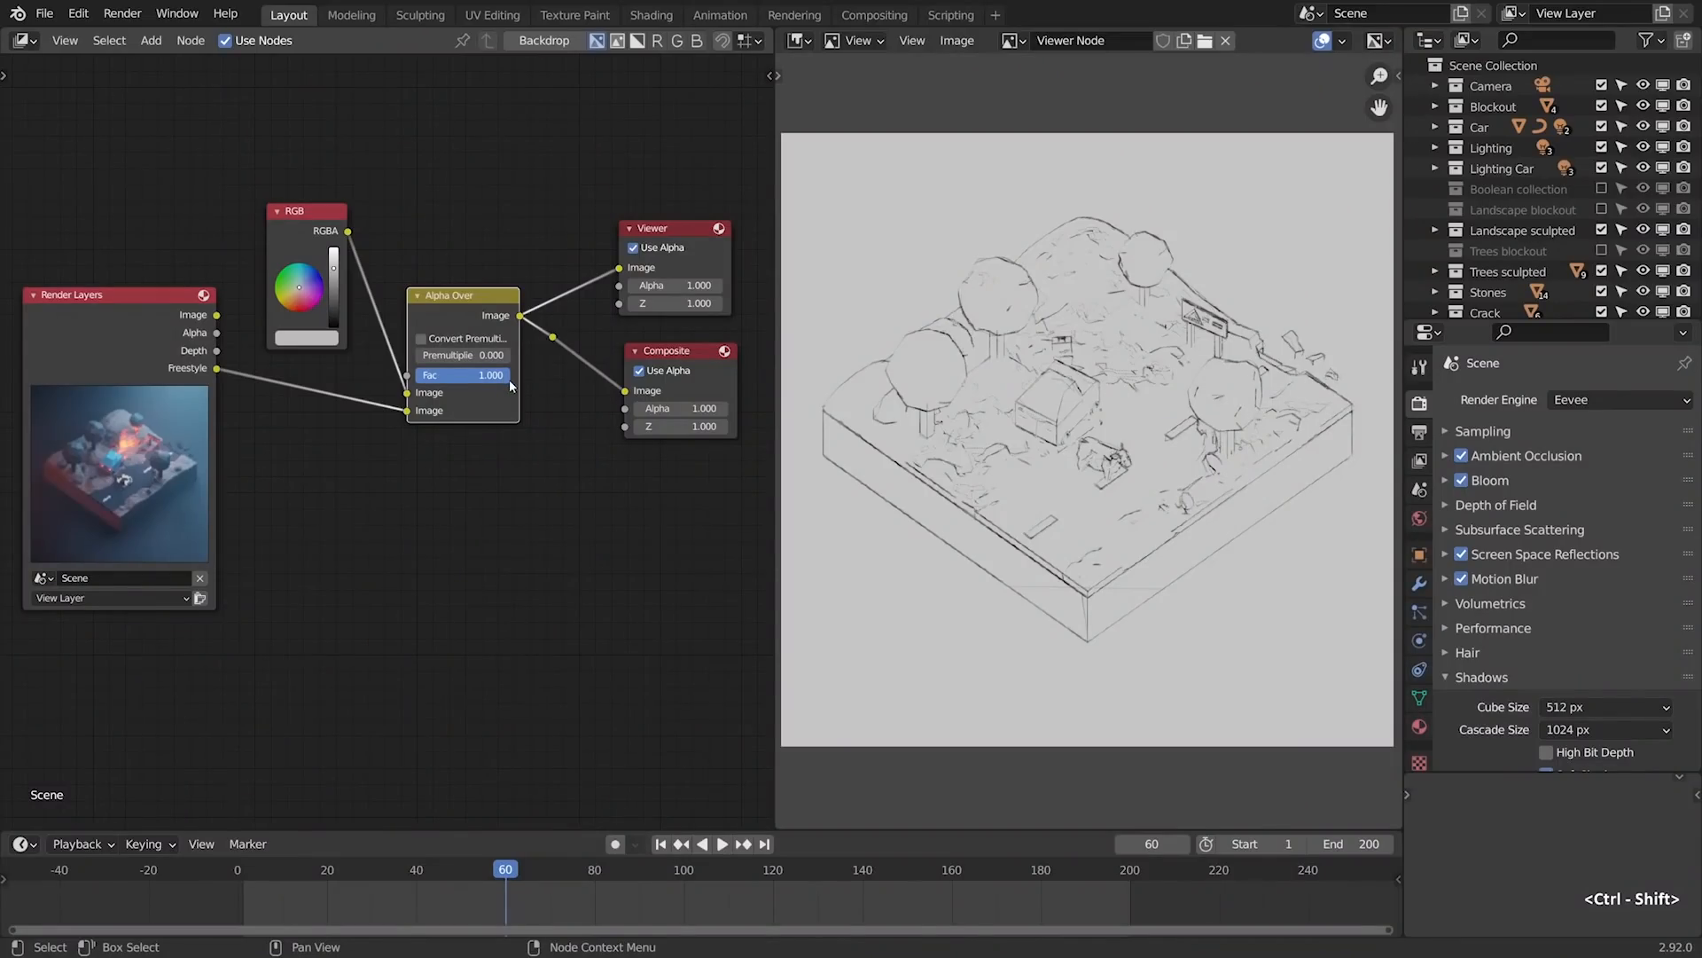
- Open the view layer's Freestyle settings with the As Render Pass option and the line sets
{"action": "mouse_move", "coordinate": [509, 379]}
{"action": "left_mouse_down"}
{"action": "mouse_move", "coordinate": [523, 380]}
{"action": "mouse_move", "coordinate": [488, 380]}
{"action": "mouse_move", "coordinate": [554, 379]}
{"action": "mouse_move", "coordinate": [509, 374]}
{"action": "left_mouse_up"}
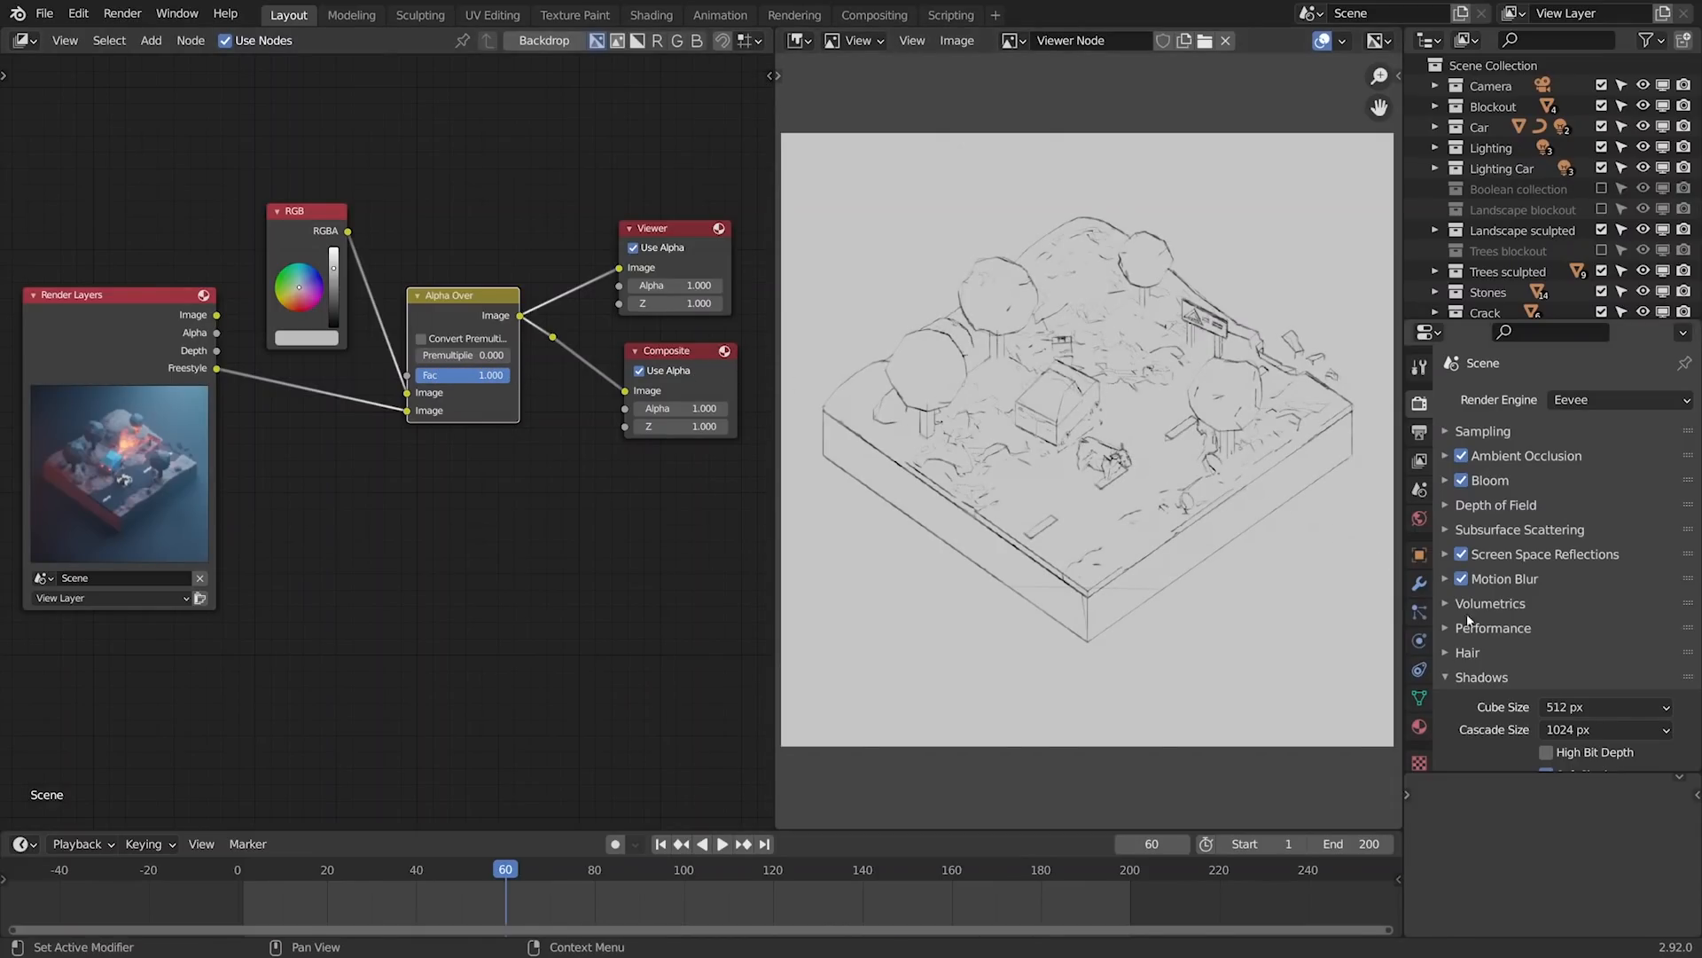
{"action": "scroll", "coordinate": [1506, 641], "scroll_direction": "down", "scroll_amount": 8}
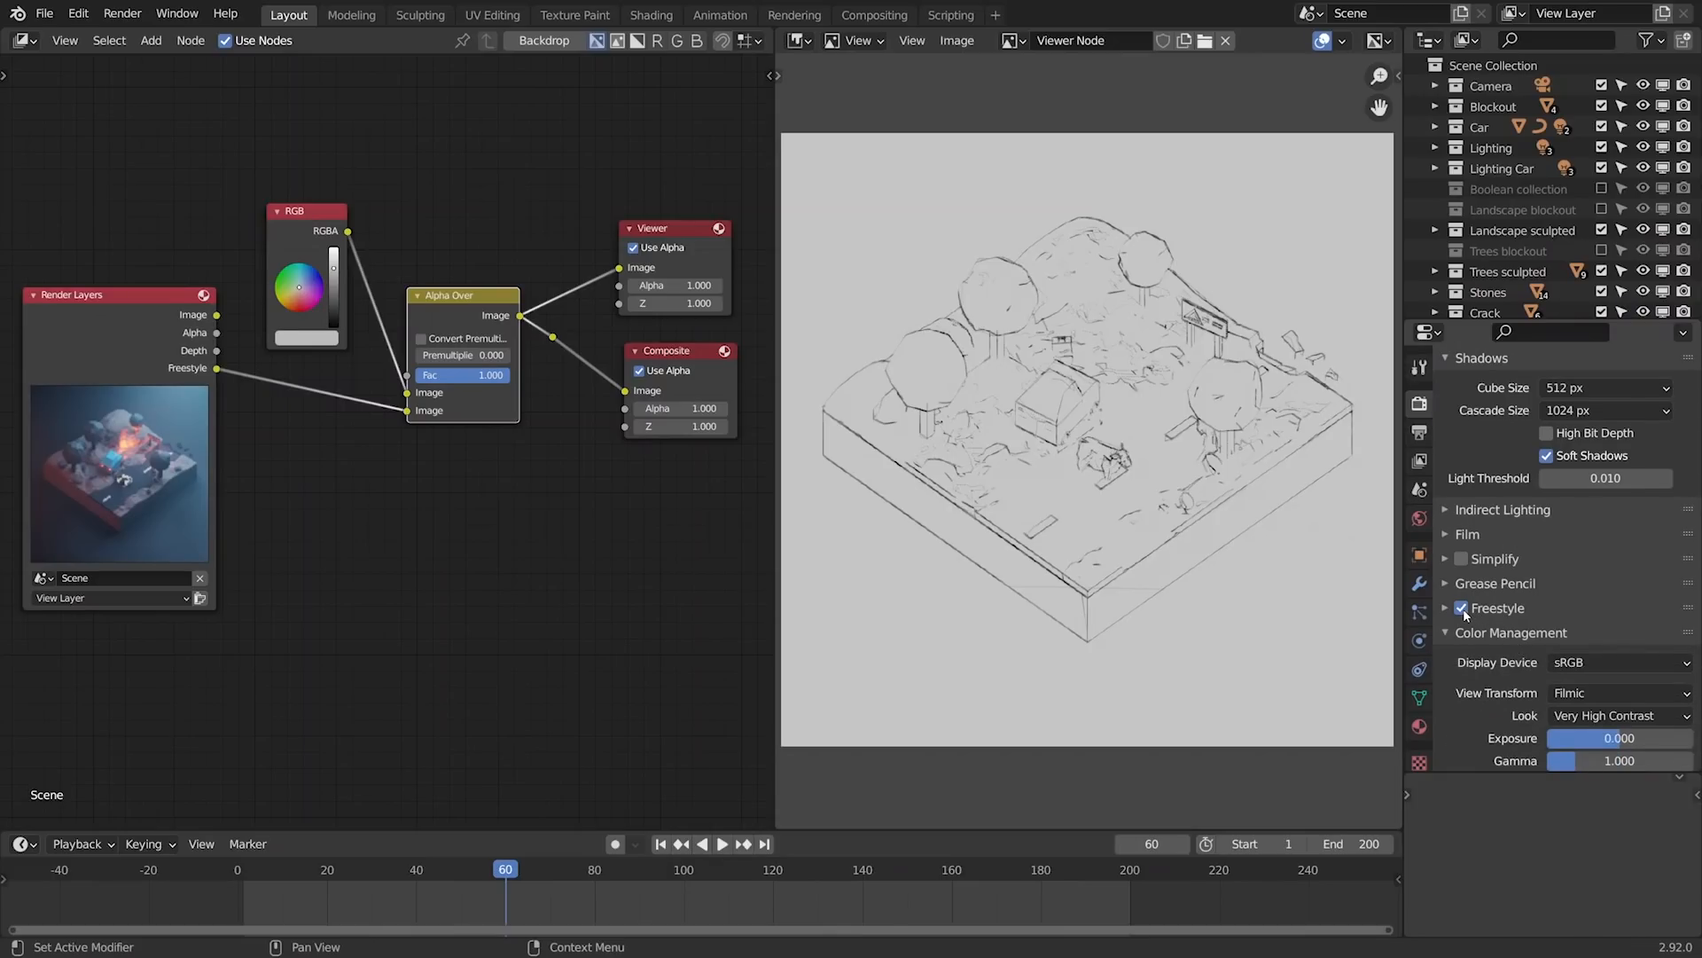
{"action": "left_click", "coordinate": [1421, 463]}
{"action": "scroll", "coordinate": [1487, 519], "scroll_direction": "down", "scroll_amount": 7}
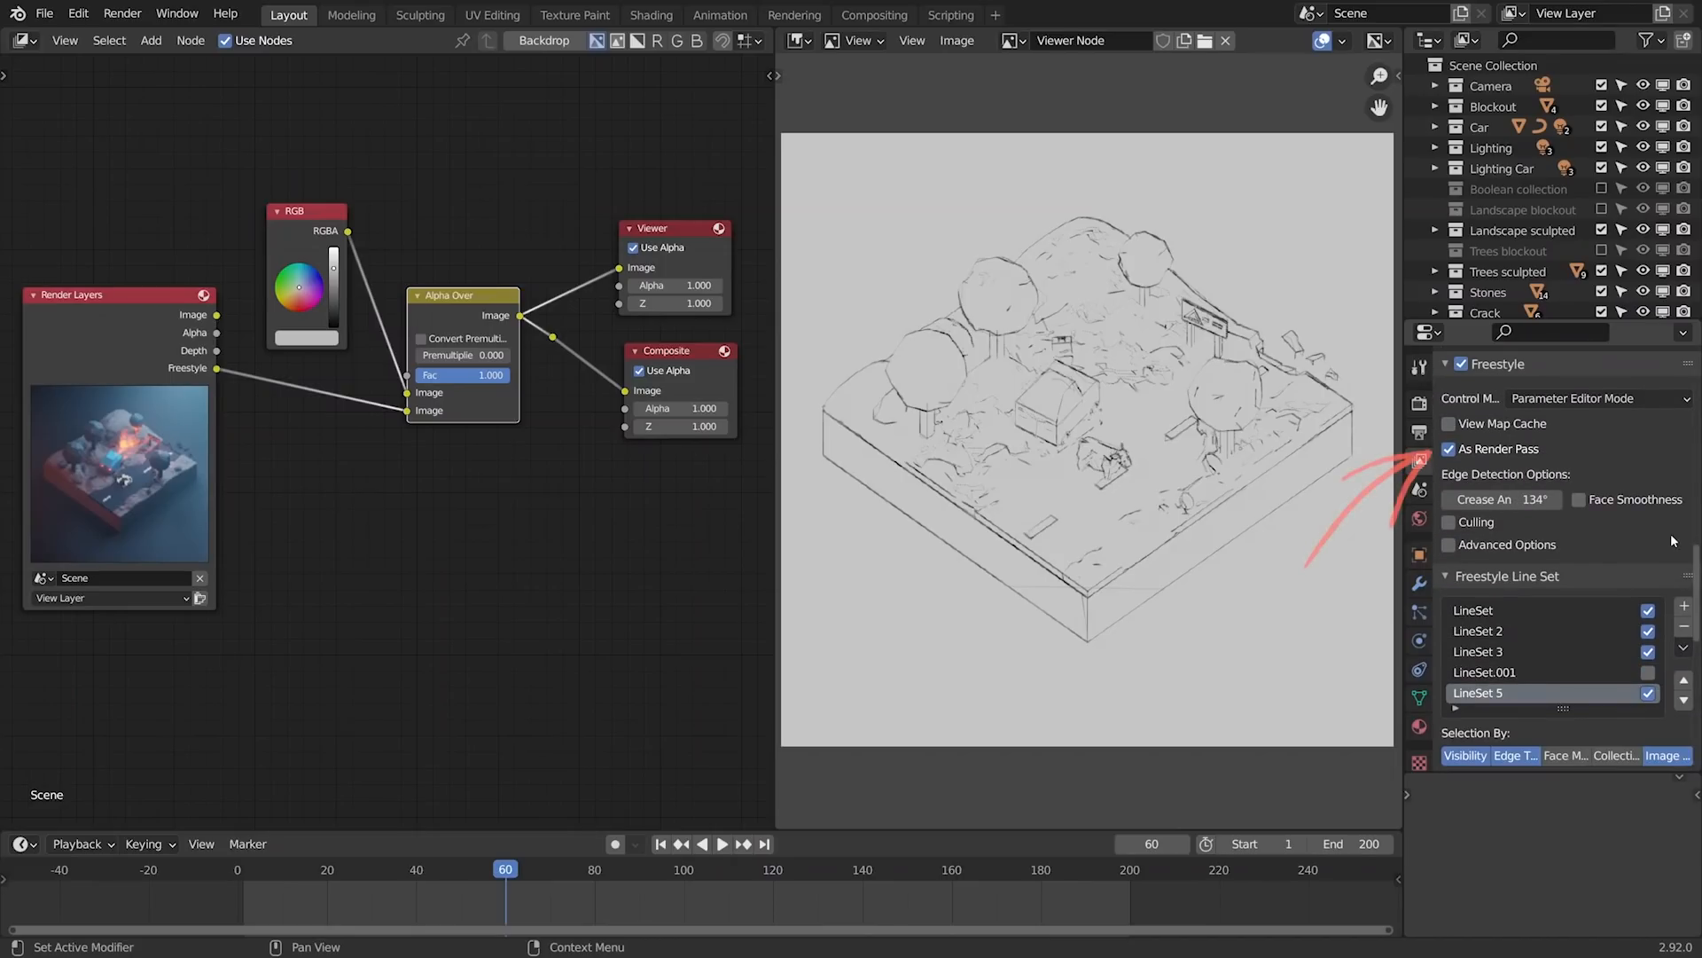
- Disable every Freestyle line set except LineSet and render the frame
{"action": "left_click", "coordinate": [1482, 611]}
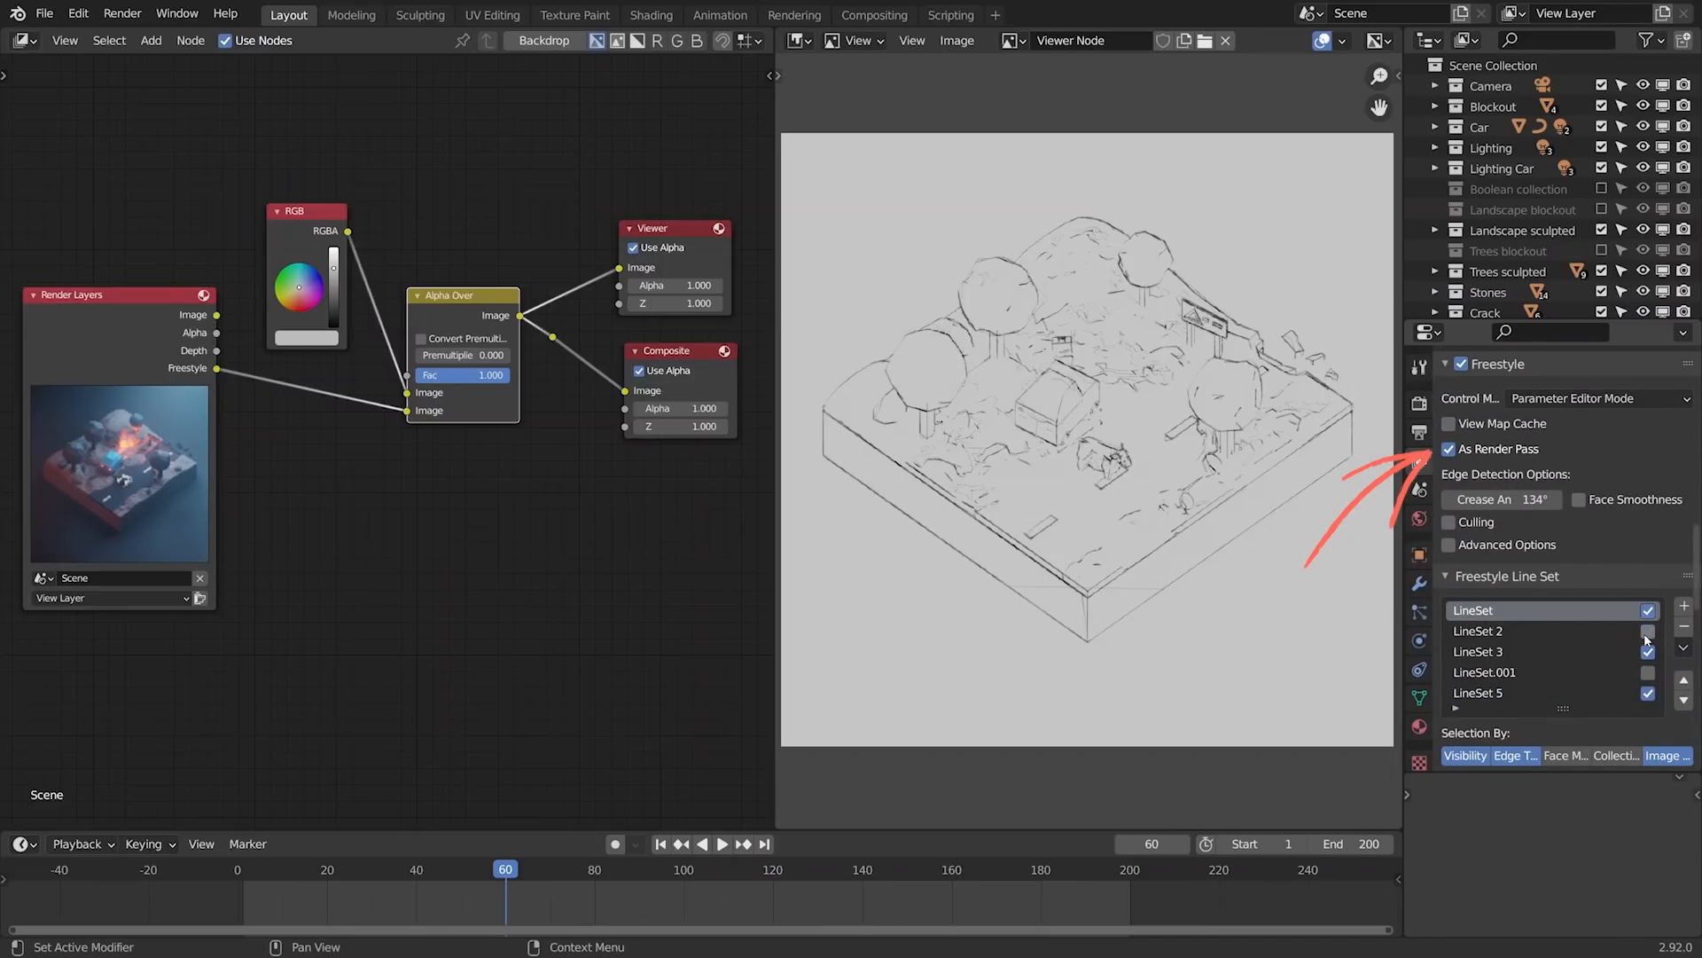
{"action": "left_click", "coordinate": [1648, 693]}
{"action": "key", "text": "F12"}
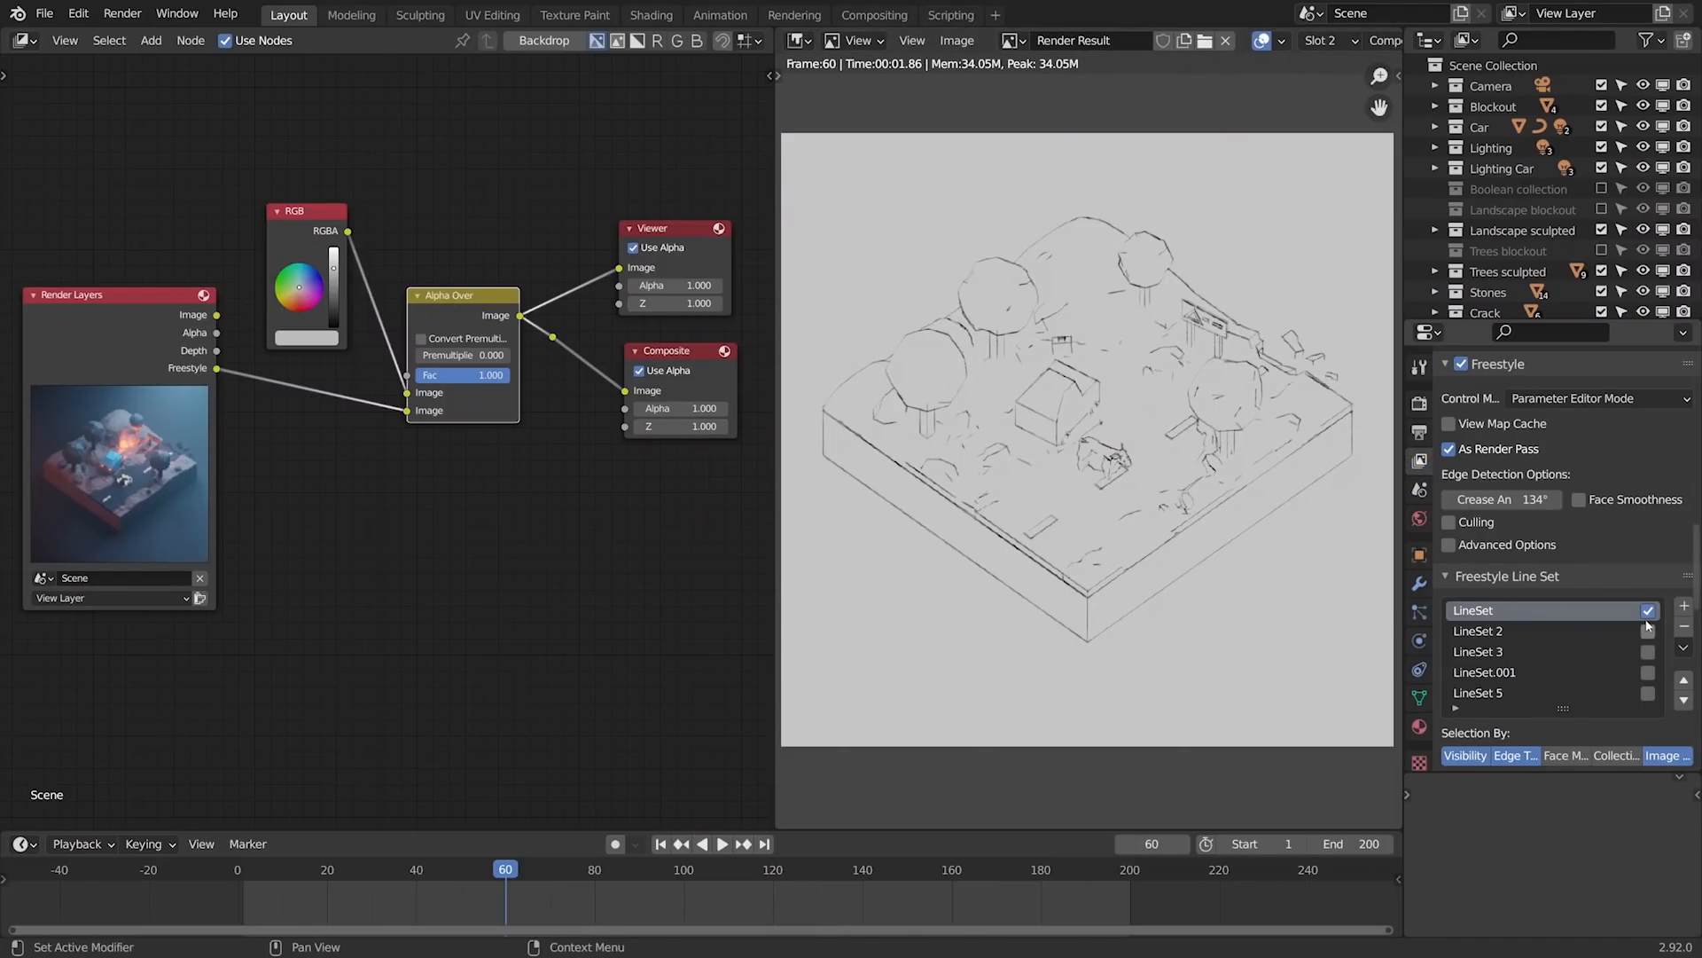
- Render the frame with only LineSet 2 enabled, and again with only LineSet 3
{"action": "key", "text": "F12"}
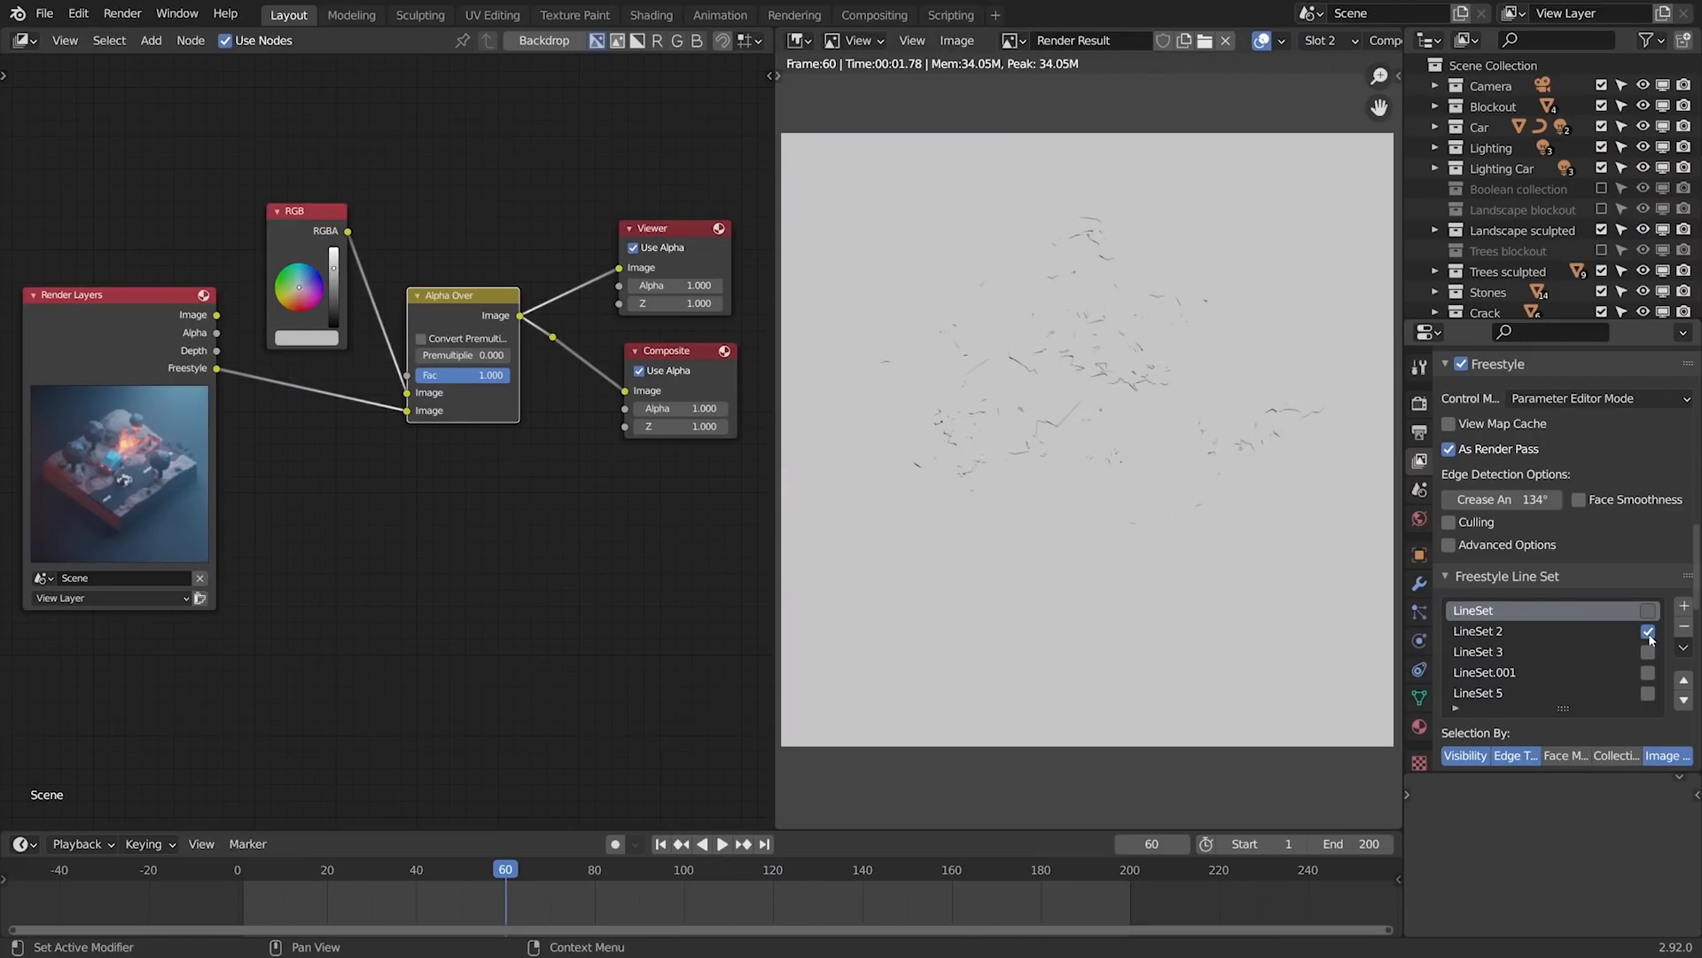
{"action": "left_click", "coordinate": [1647, 652]}
{"action": "key", "text": "F12"}
- Render LineSet 5 on its own, and render again with LineSet, LineSet 2, LineSet 3 and LineSet 5 enabled
{"action": "left_click", "coordinate": [1648, 652]}
{"action": "left_click", "coordinate": [1648, 692]}
{"action": "key", "text": "F12"}
{"action": "key", "text": "F12"}
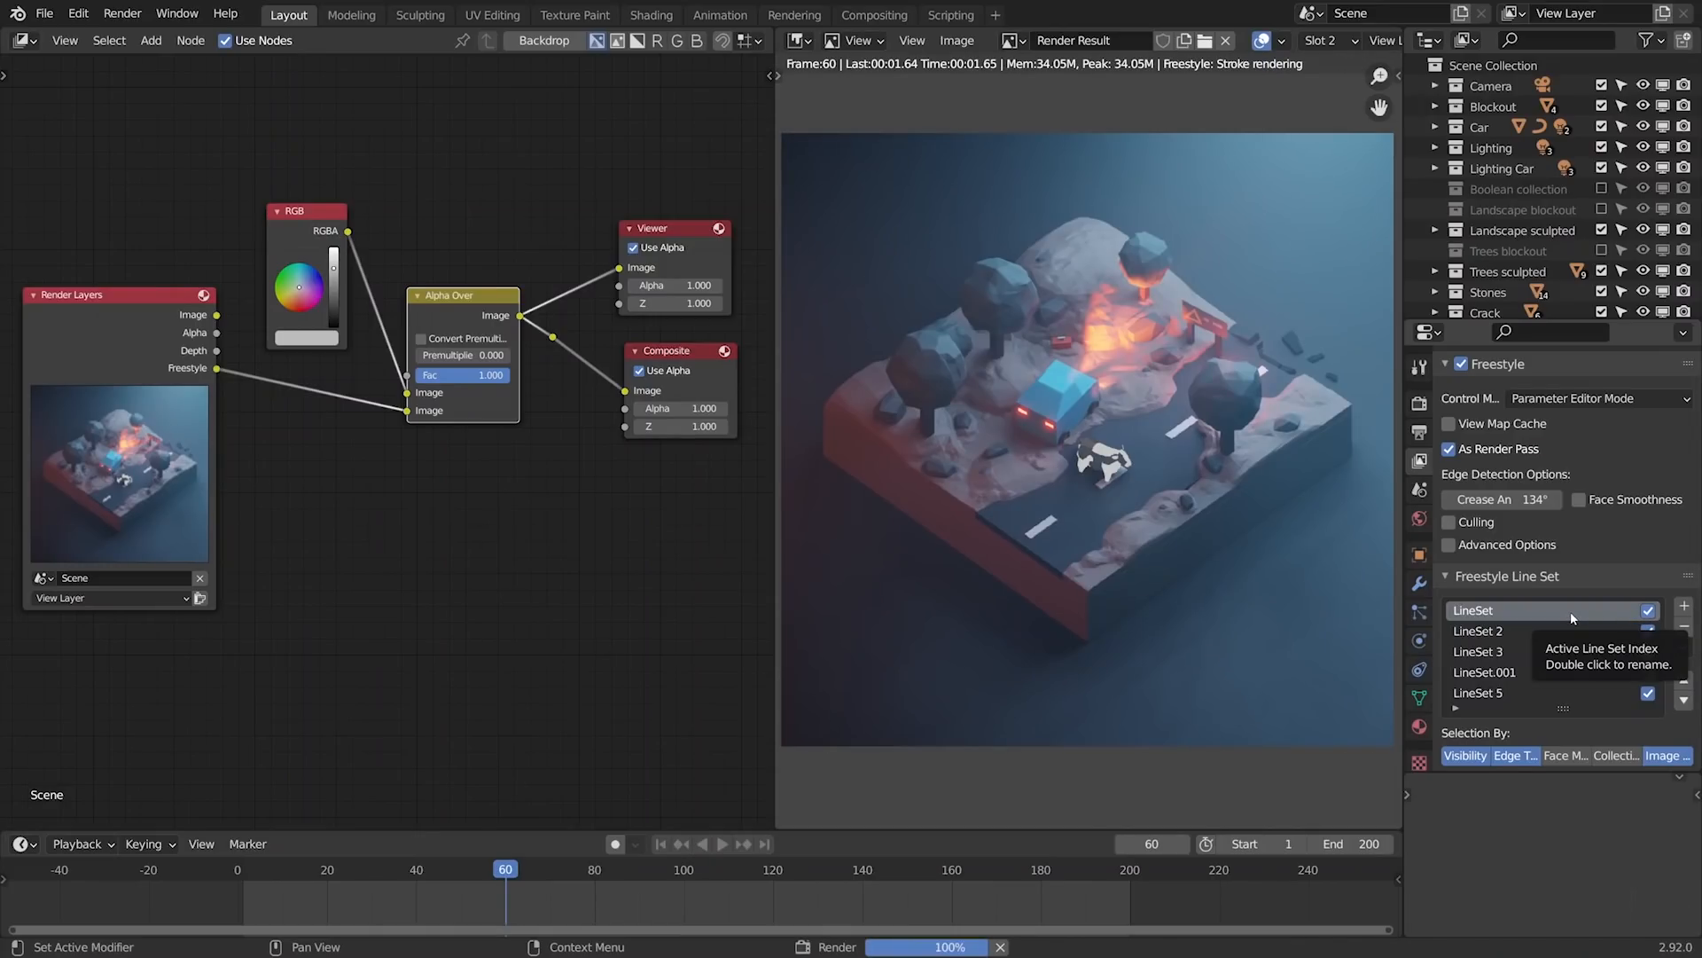
- Examine LineSet's edge types and the thickness settings of its LineStyle.001 line style
{"action": "scroll", "coordinate": [1571, 610], "scroll_direction": "down", "scroll_amount": 5}
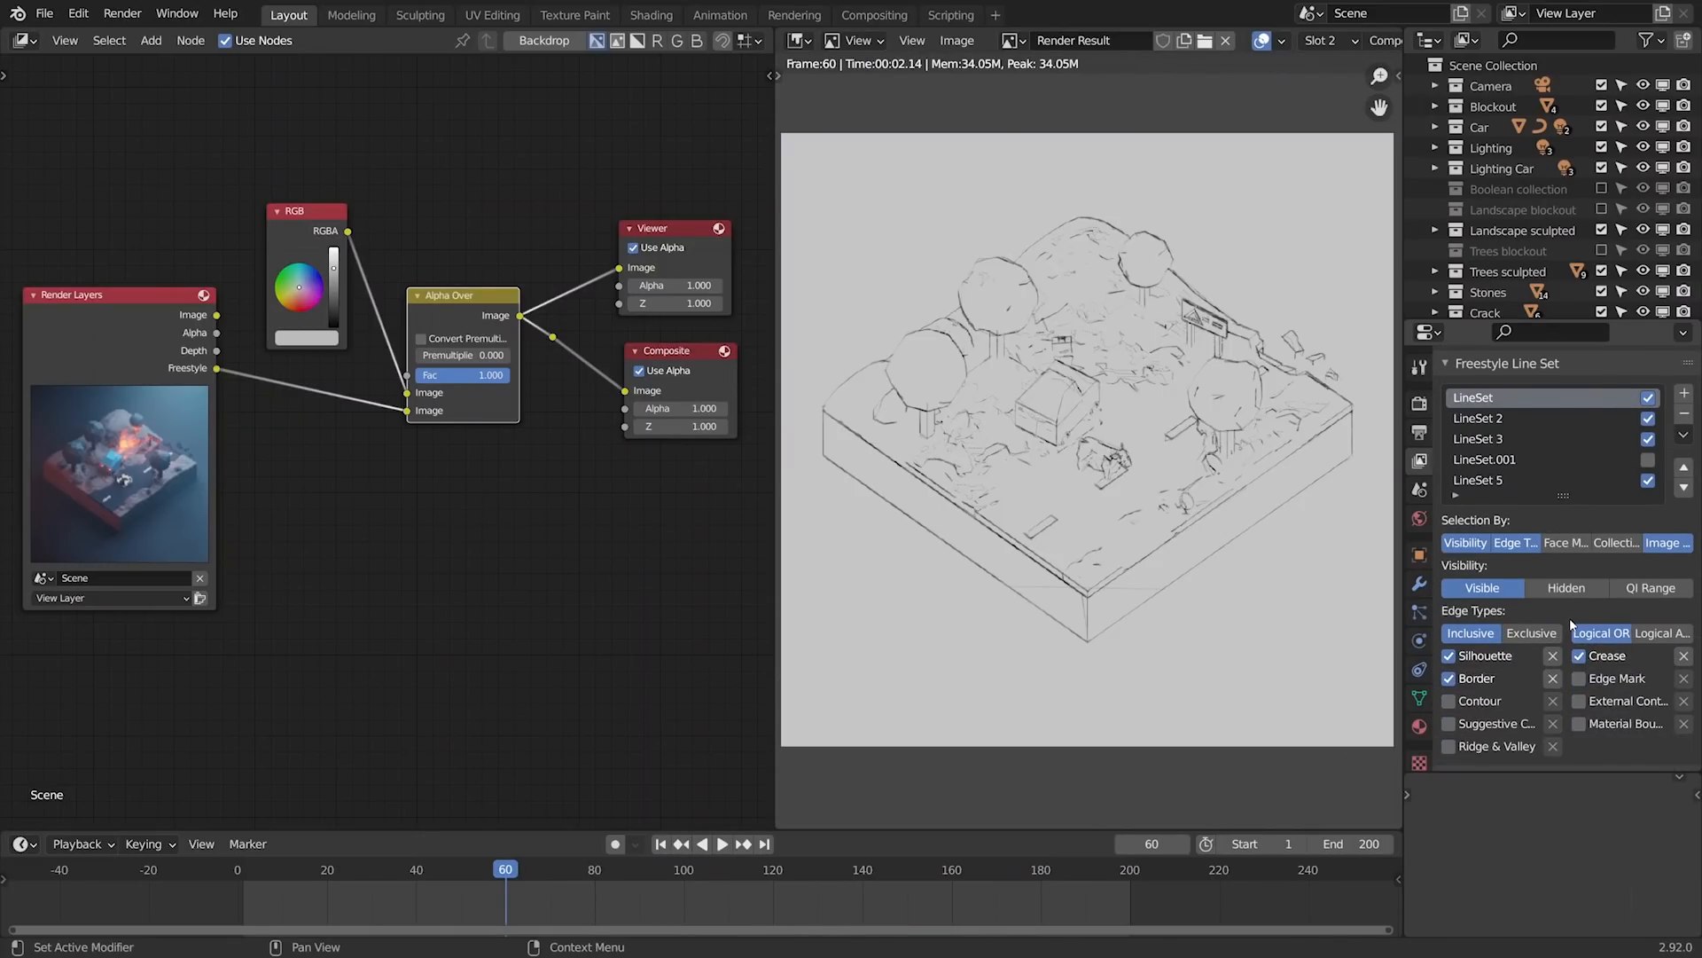
{"action": "scroll", "coordinate": [1556, 598], "scroll_direction": "down", "scroll_amount": 3}
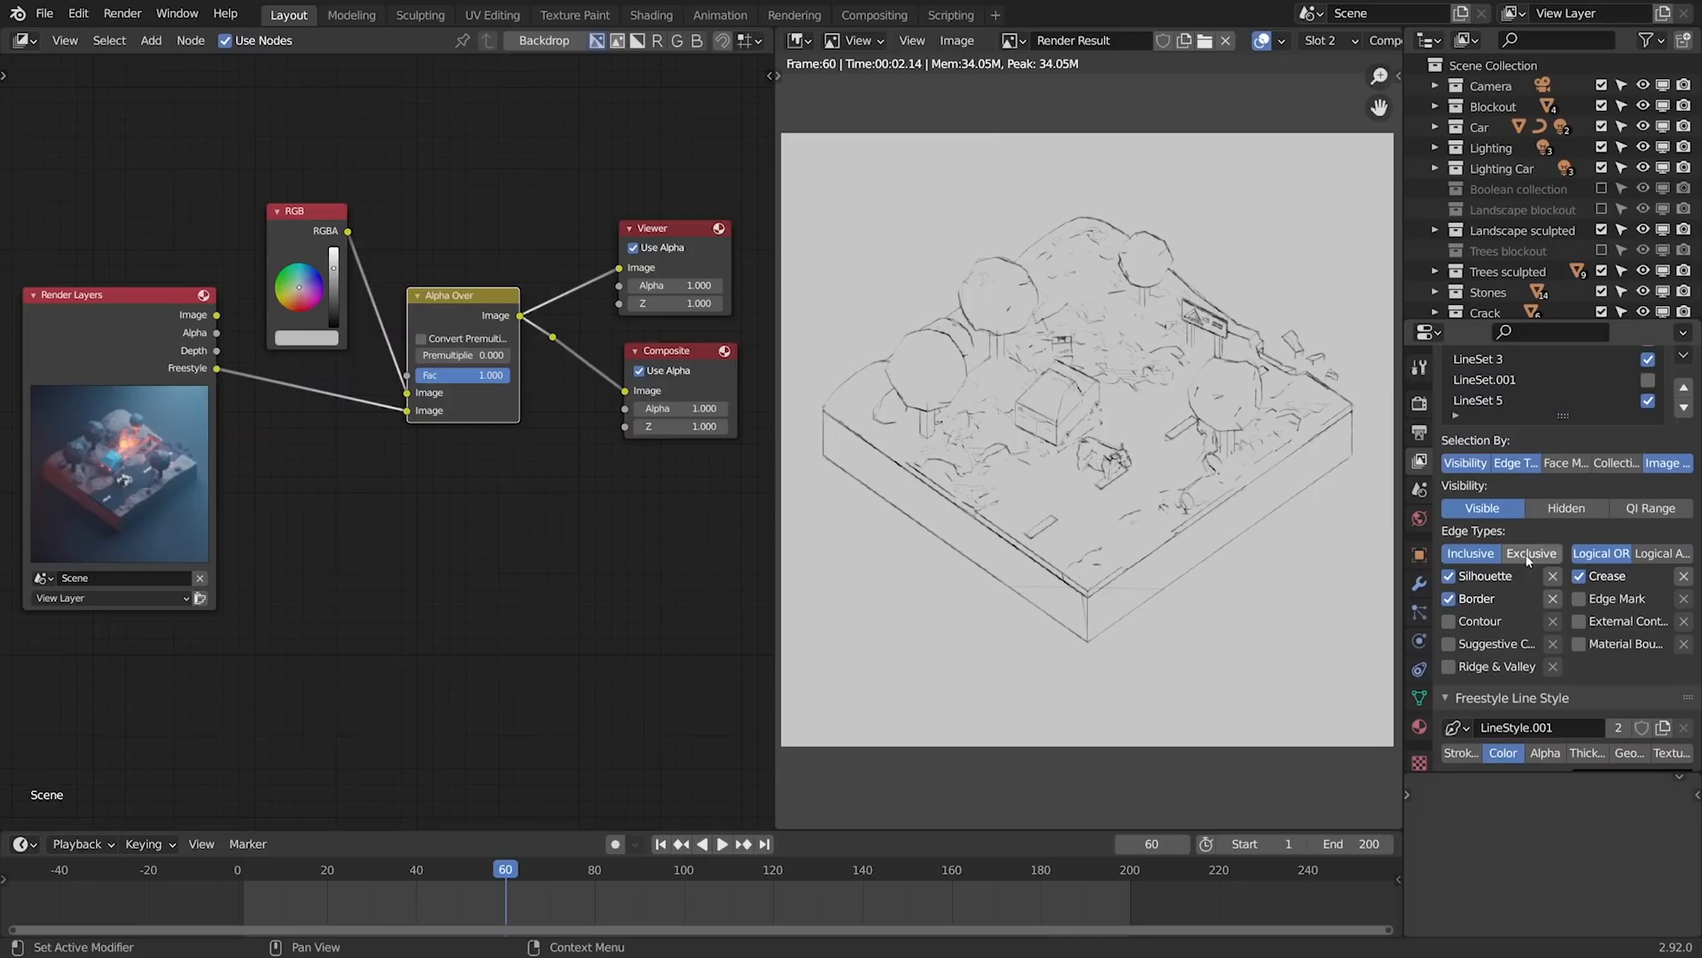
{"action": "scroll", "coordinate": [1581, 575], "scroll_direction": "down", "scroll_amount": 6}
{"action": "left_click", "coordinate": [1587, 592]}
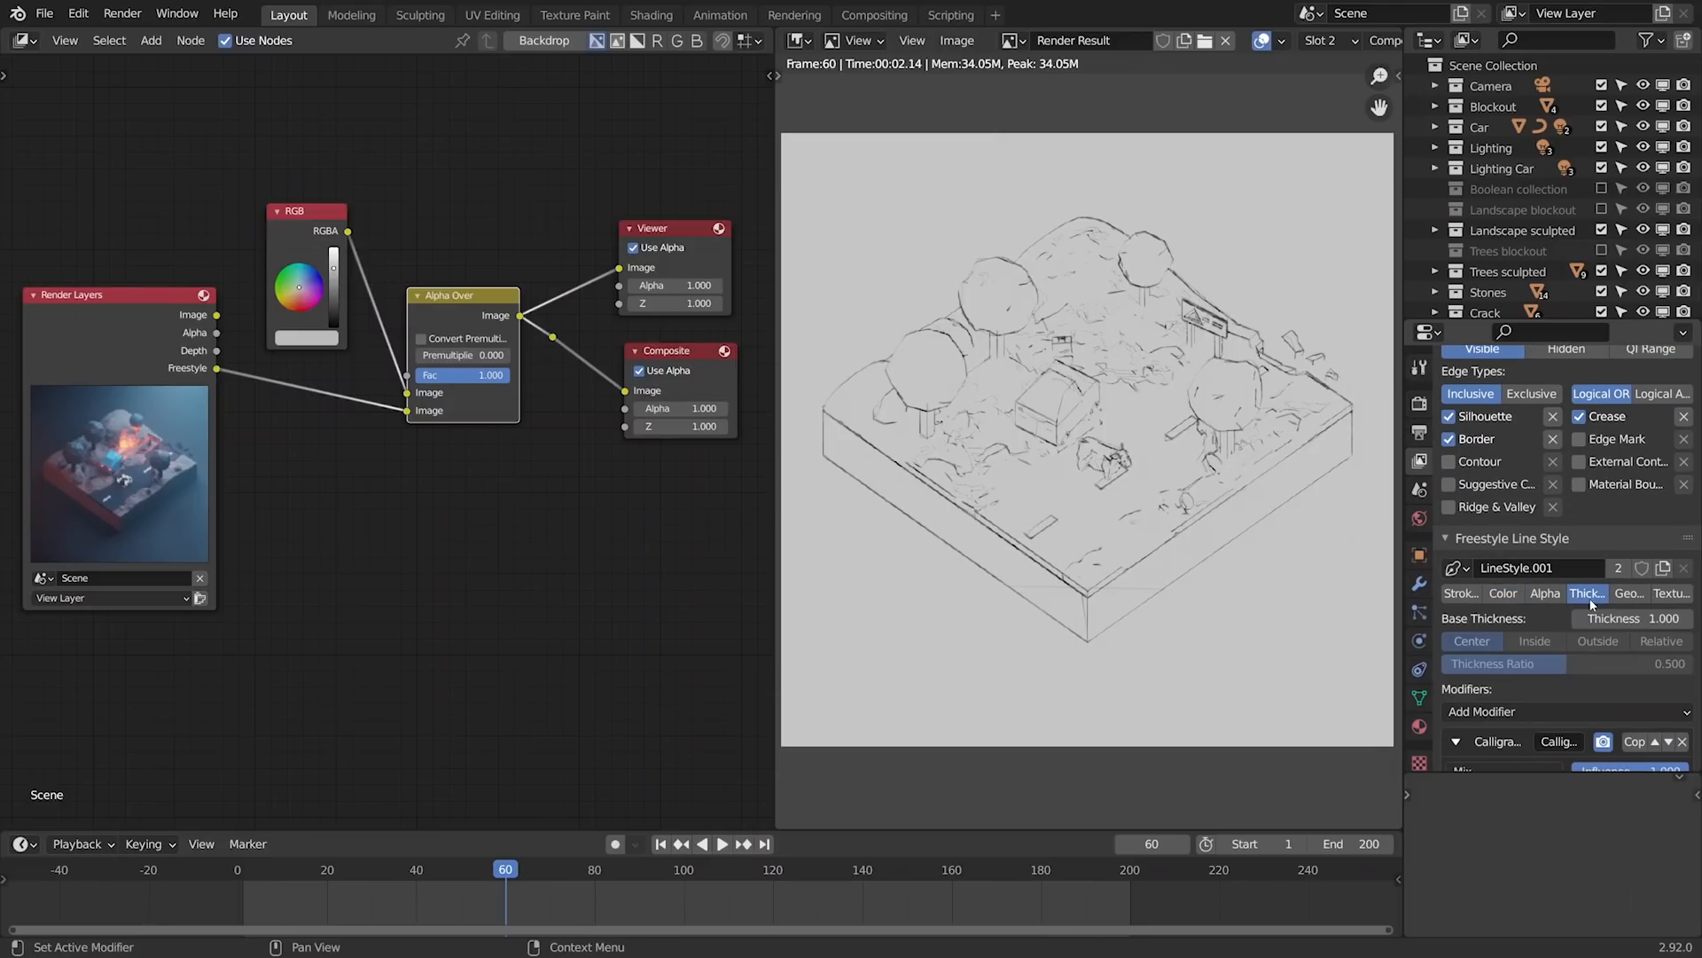
{"action": "scroll", "coordinate": [1589, 585], "scroll_direction": "down", "scroll_amount": 3}
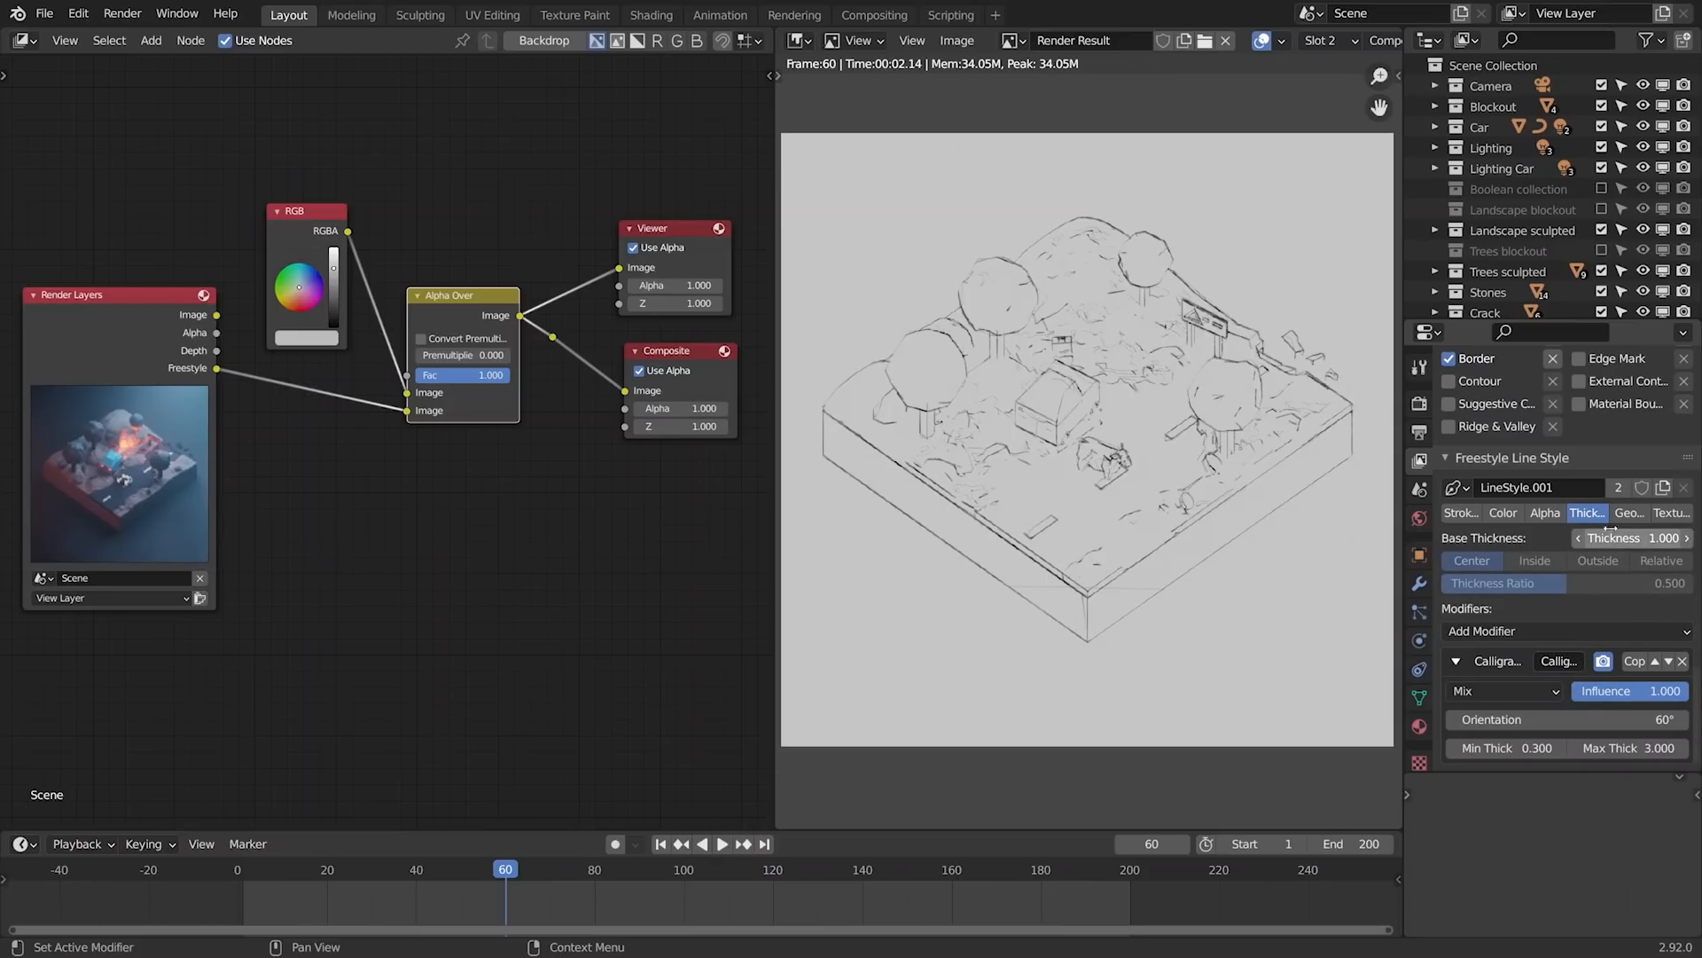
- Browse the geometry modifiers that can be added to the LineStyle.001 line style
{"action": "left_click", "coordinate": [1624, 513]}
{"action": "left_click", "coordinate": [1578, 560]}
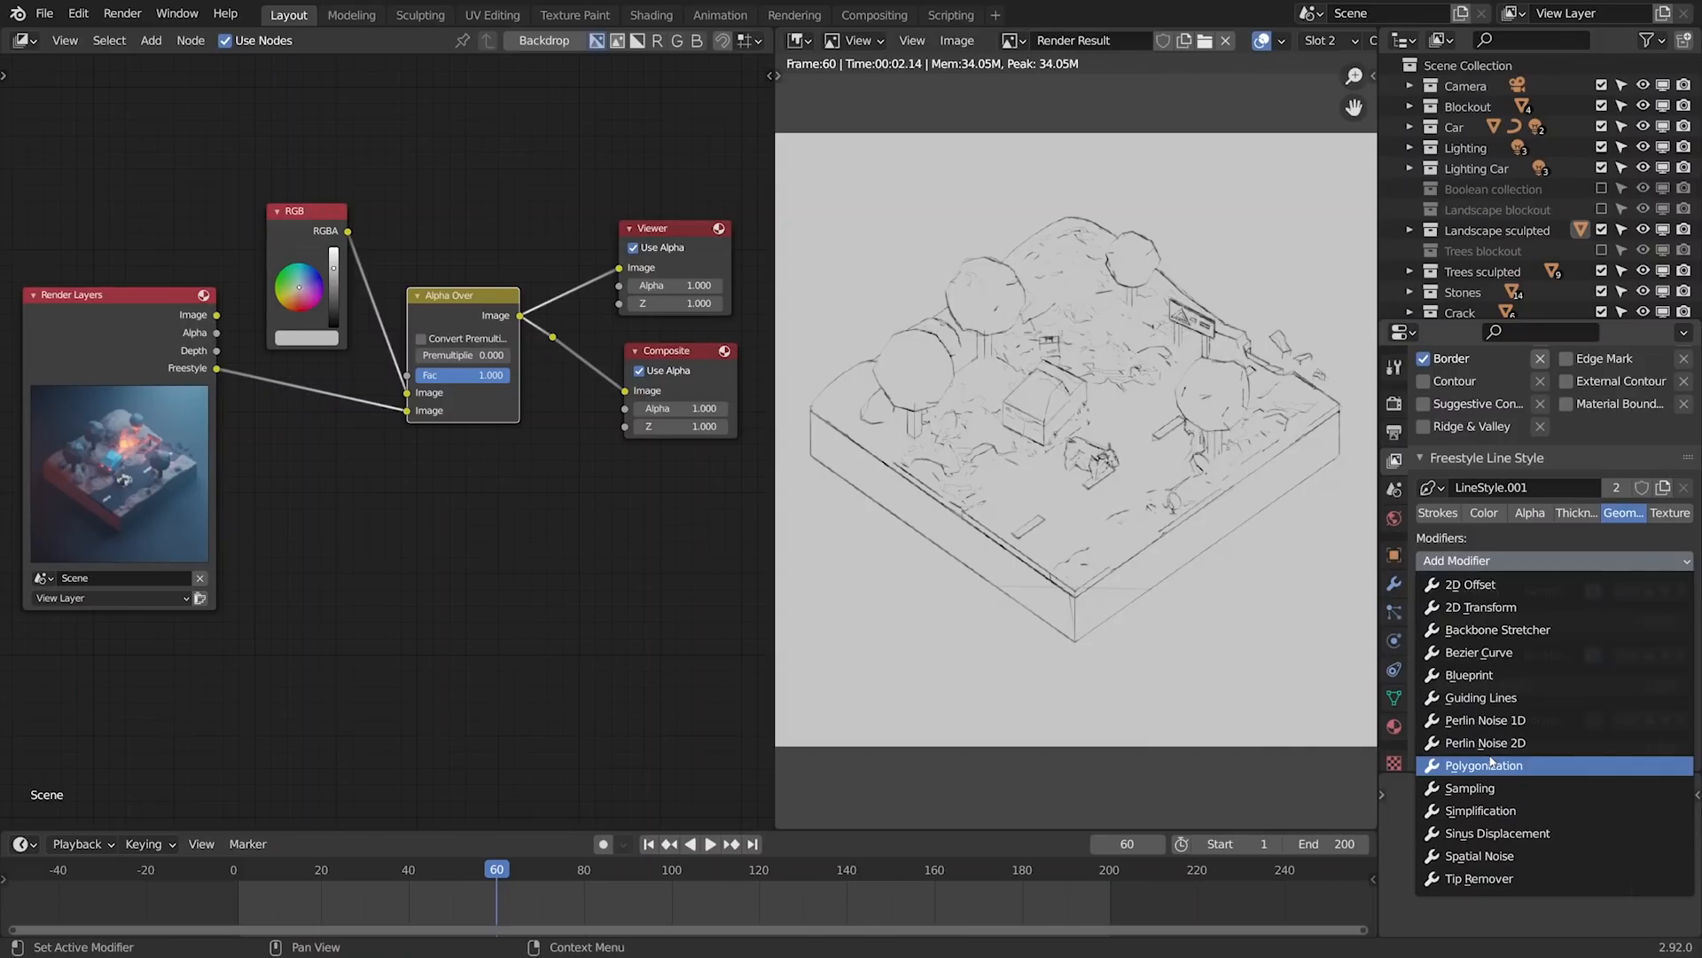
{"action": "left_click", "coordinate": [1511, 632]}
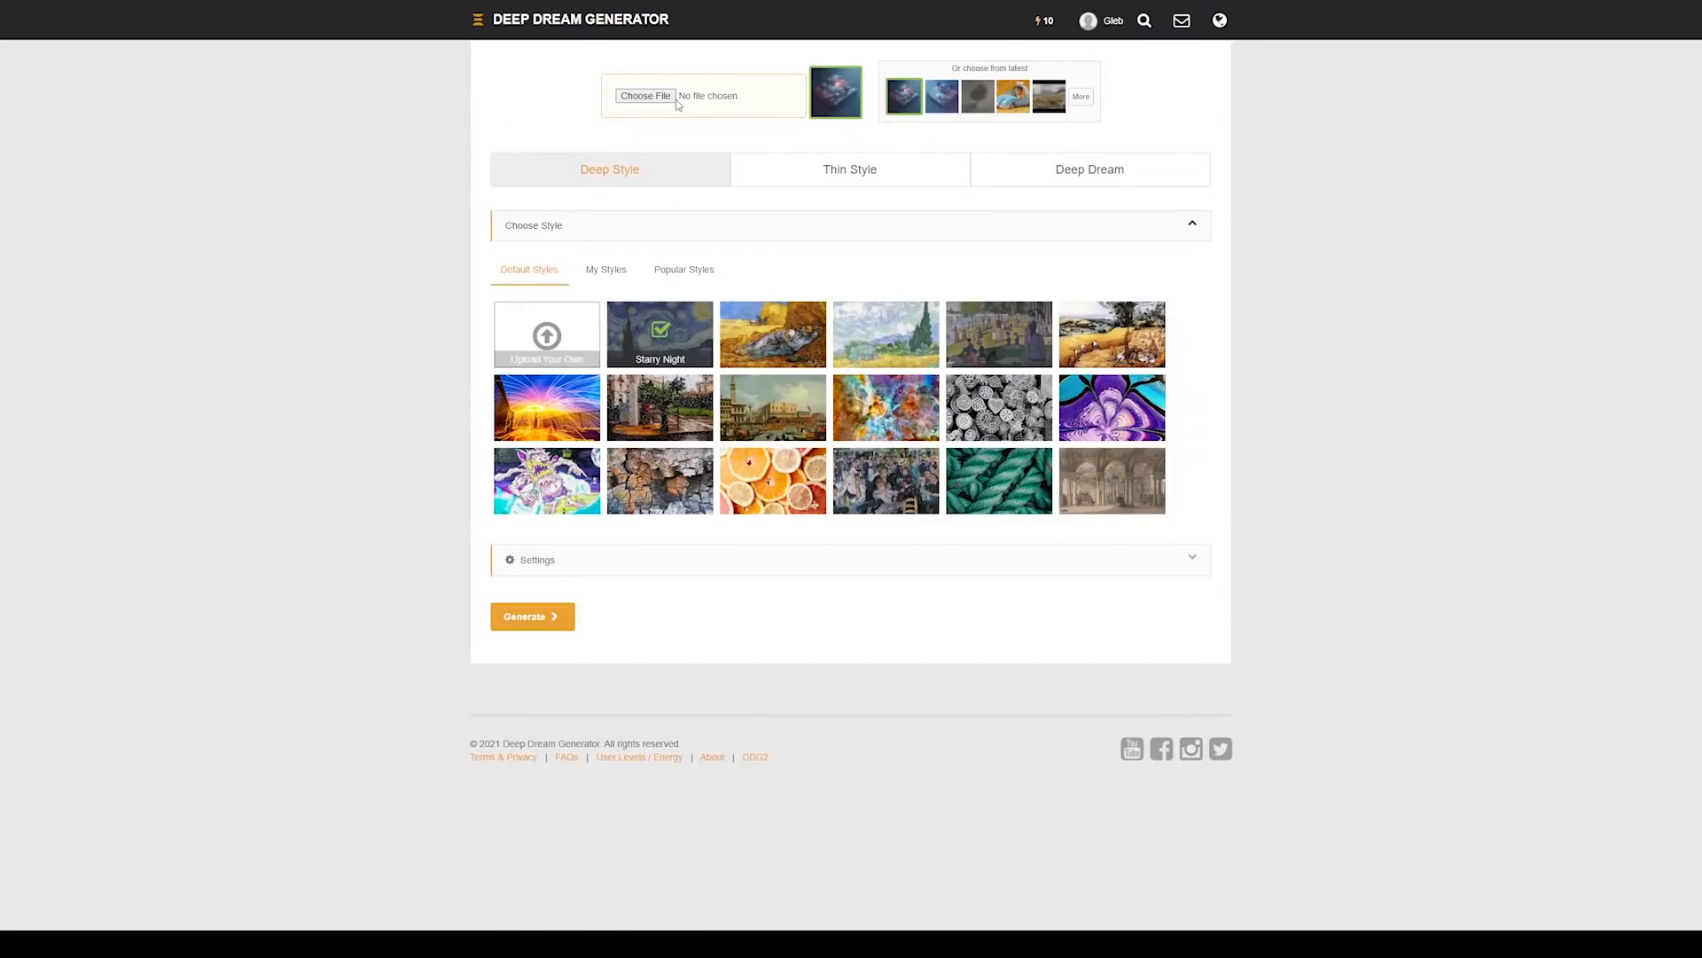
- In Deep Dream Generator, choose key_115.png as the base image for the Deep Style generation
{"action": "left_click", "coordinate": [677, 100]}
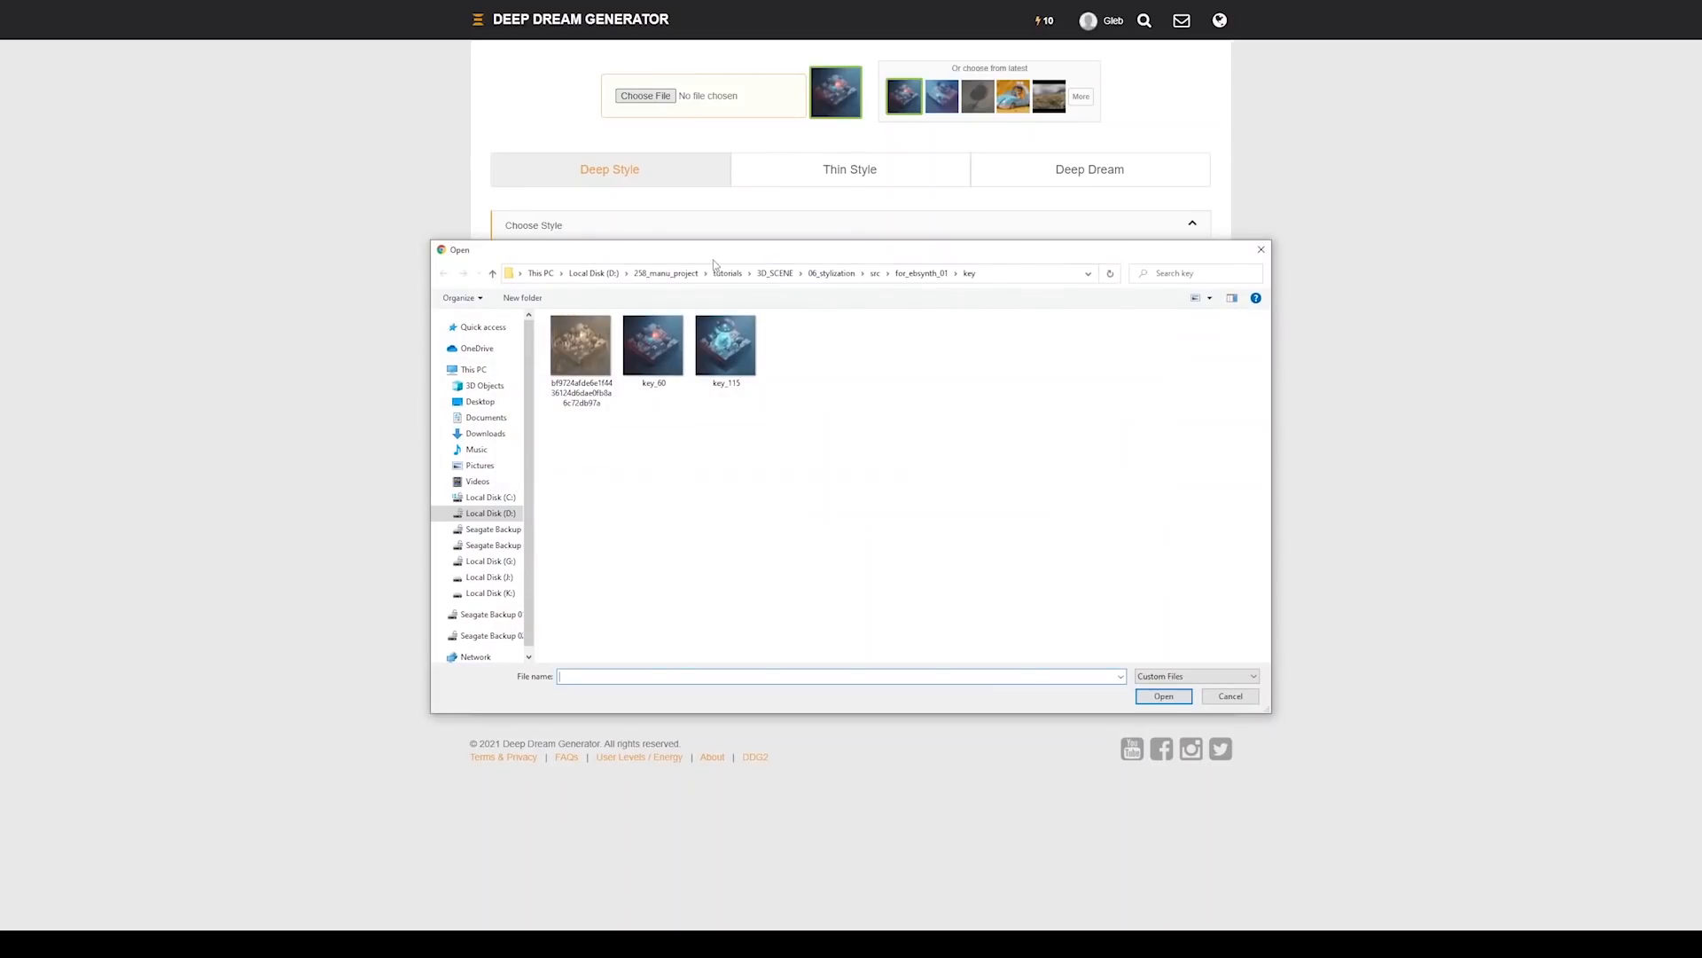
{"action": "left_click", "coordinate": [724, 356]}
{"action": "double_click", "coordinate": [724, 356]}
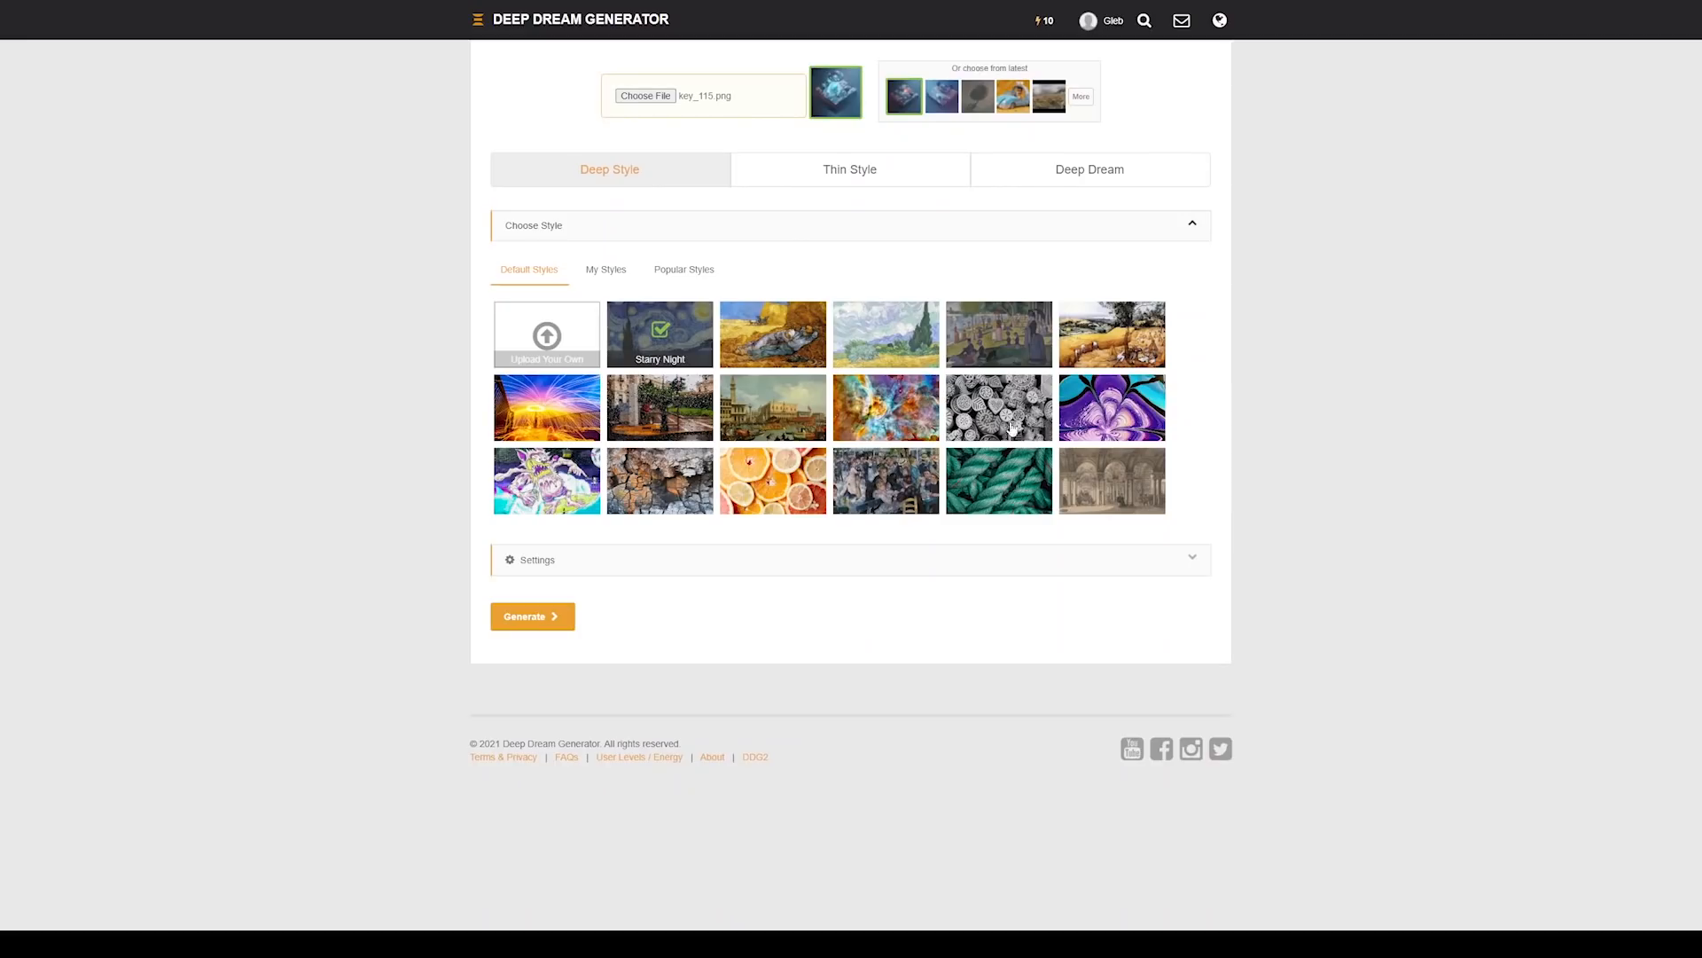
- Choose the Louis Desprez default style, set Style Weight to 60%, and generate the Deep Style image
{"action": "left_click", "coordinate": [1125, 486]}
{"action": "left_click", "coordinate": [572, 554]}
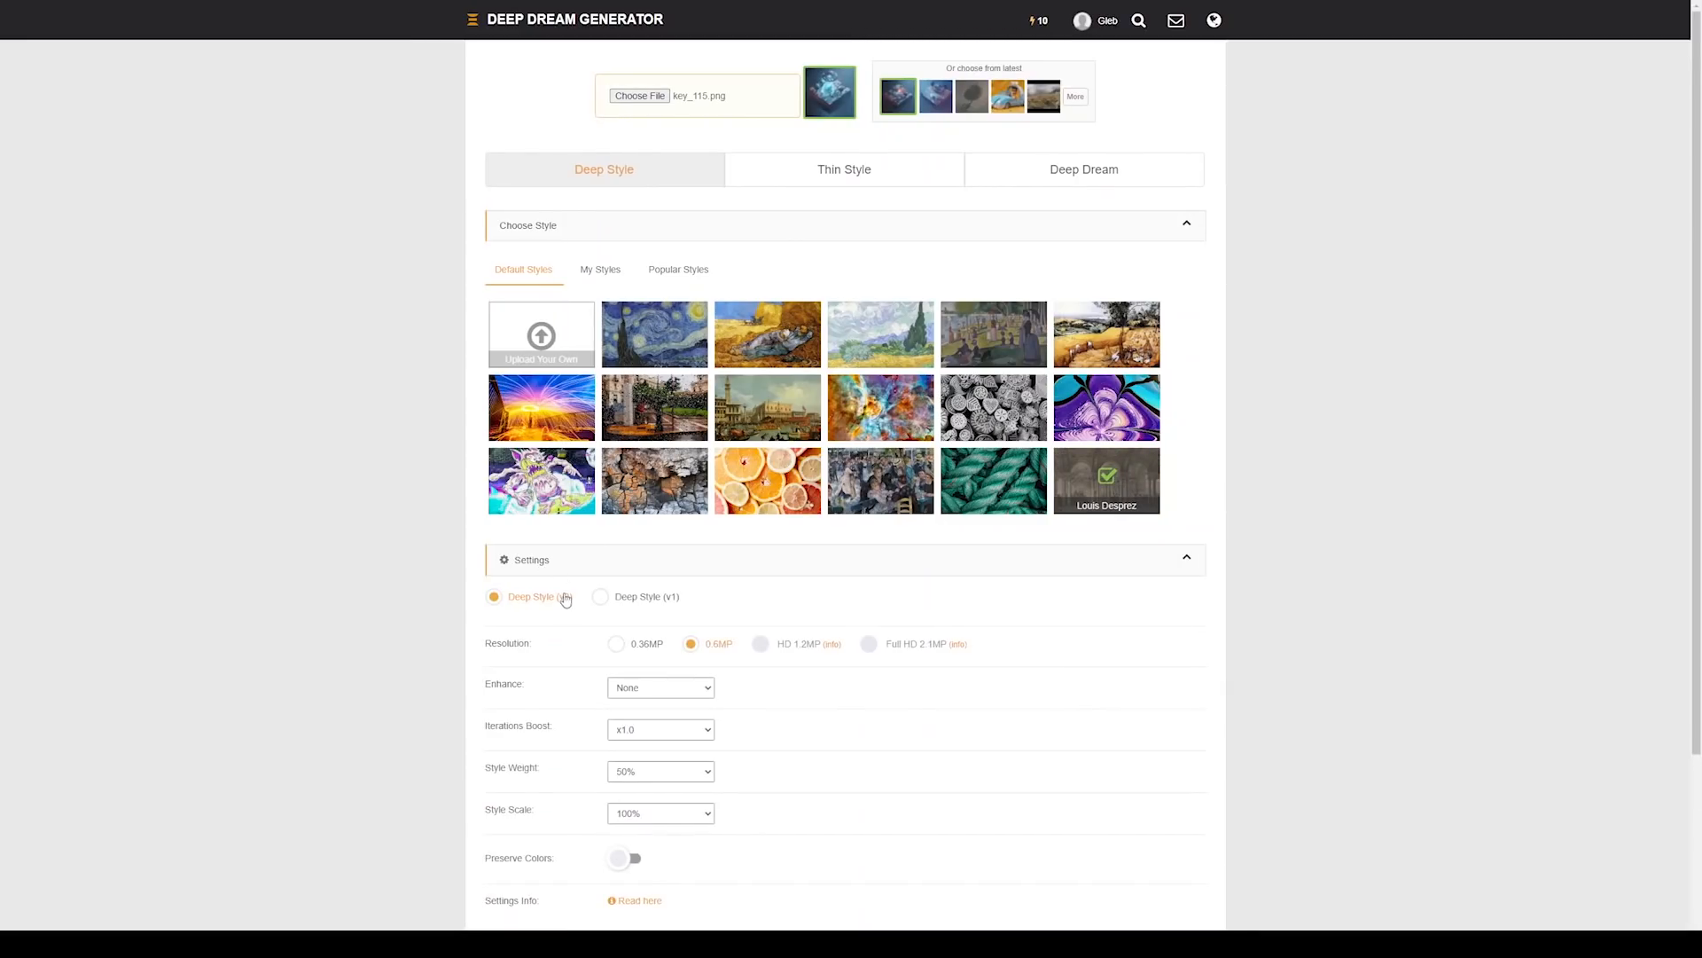
{"action": "left_click", "coordinate": [637, 767]}
{"action": "left_click", "coordinate": [625, 849]}
{"action": "scroll", "coordinate": [732, 752], "scroll_direction": "down", "scroll_amount": 1}
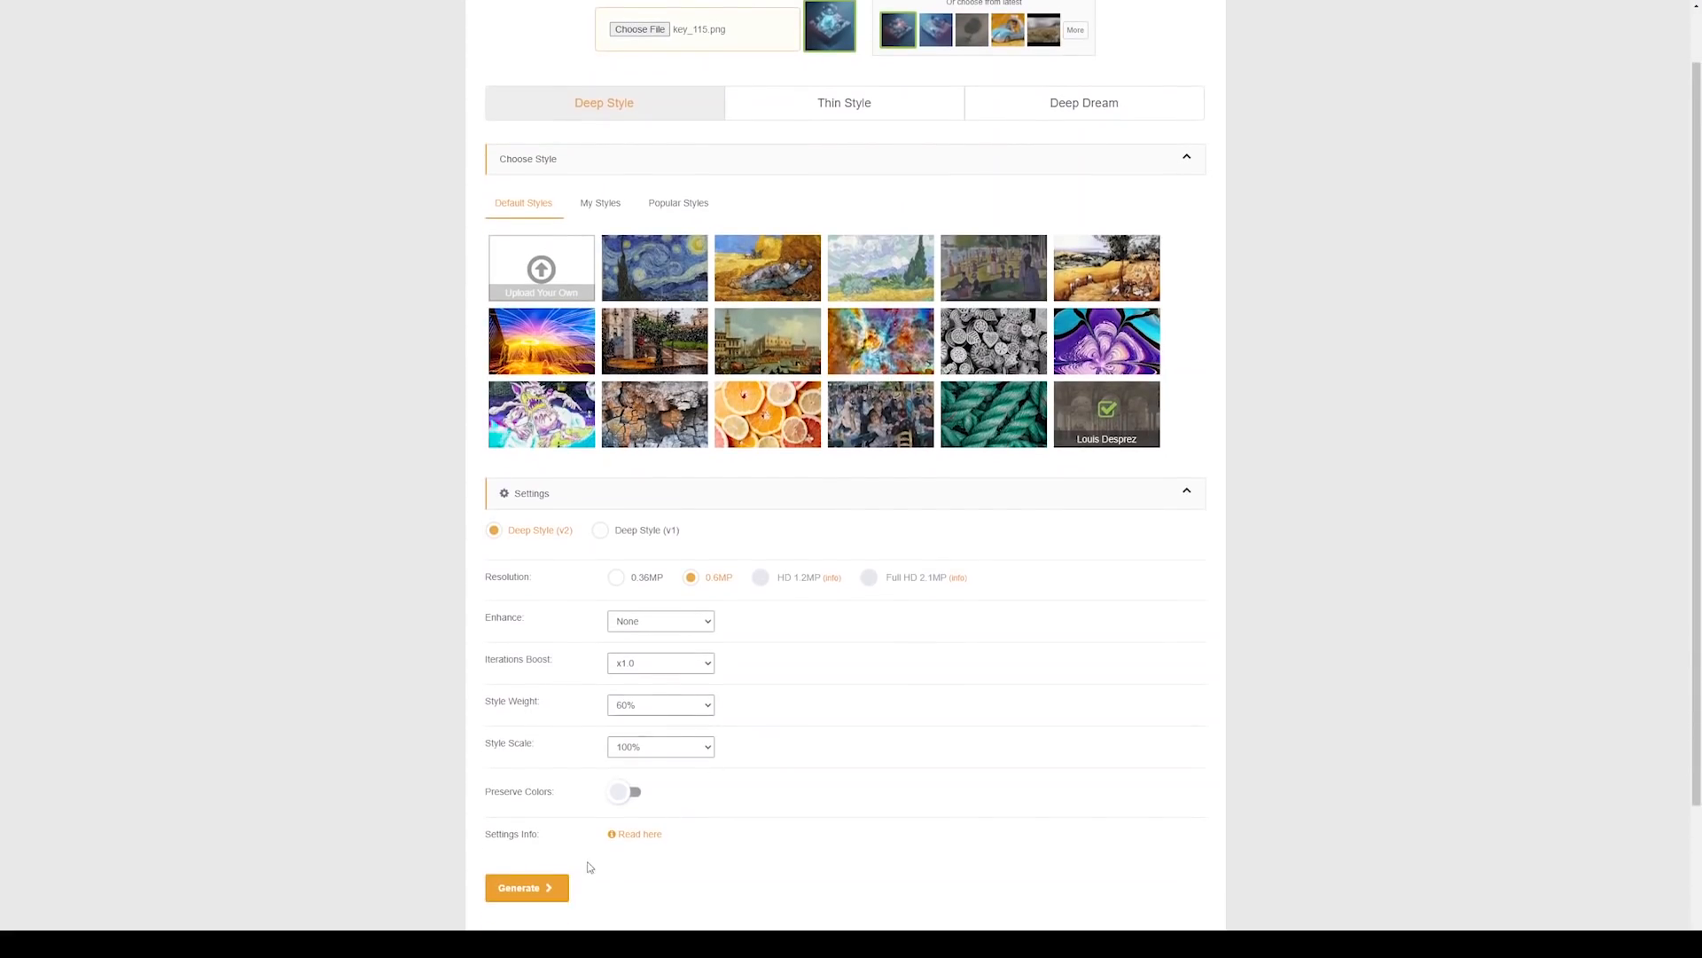
{"action": "left_click", "coordinate": [534, 881]}
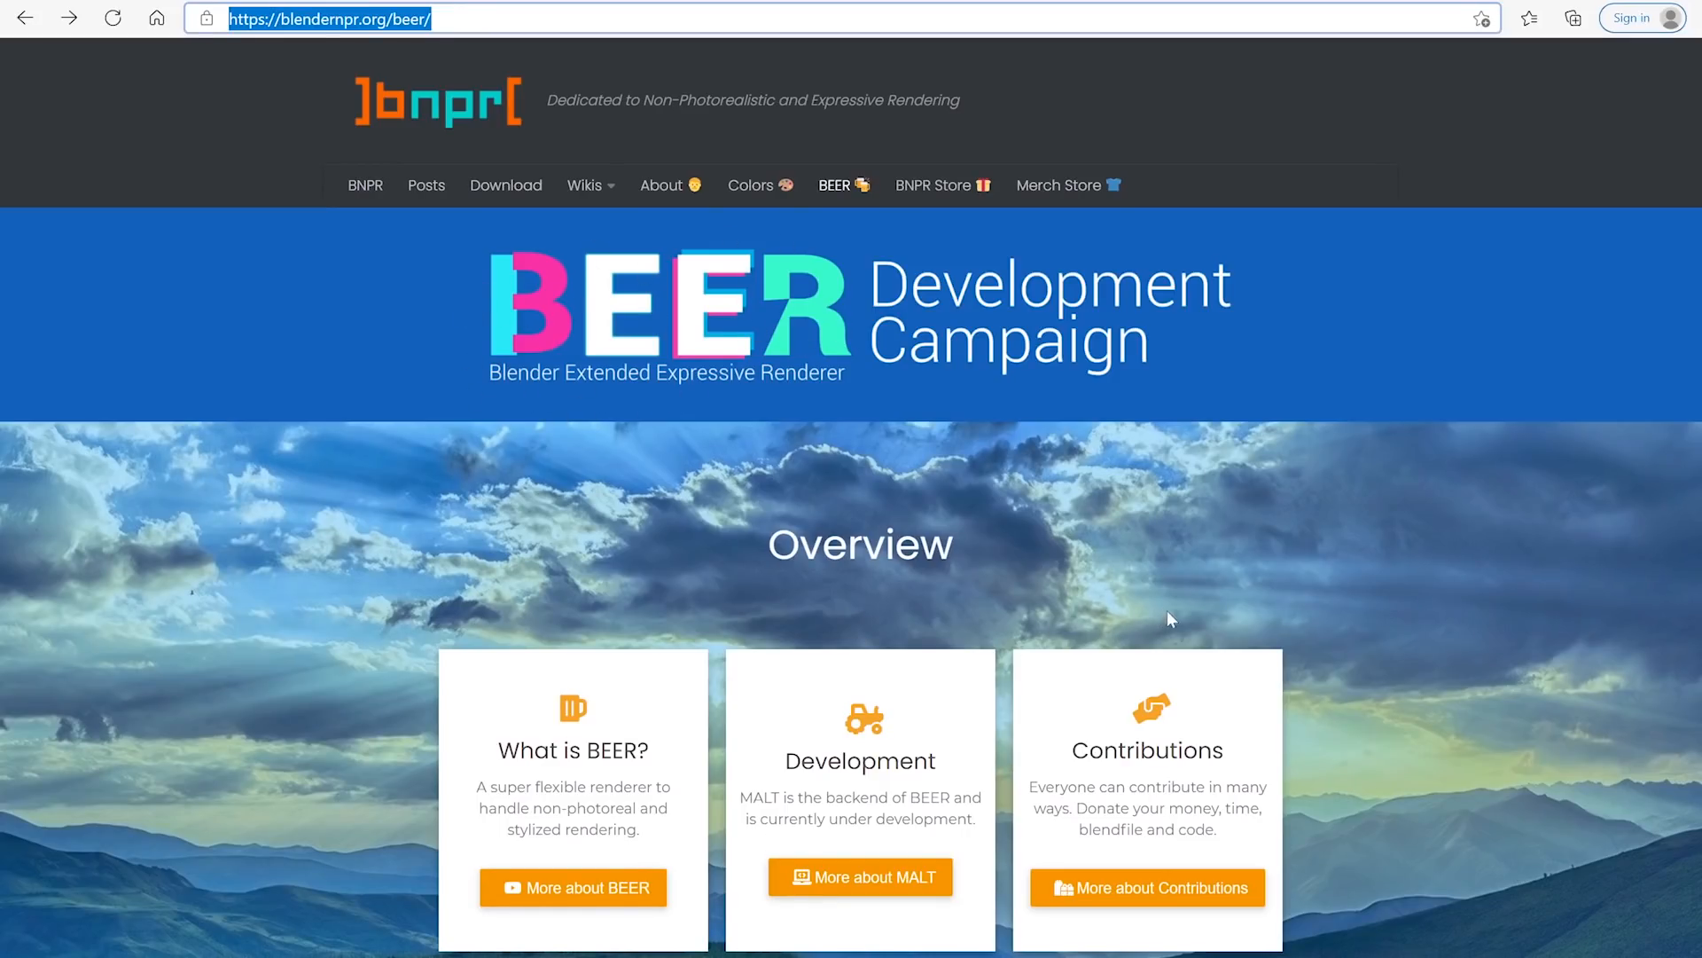
- Look through the BEER development campaign page at blendernpr.org, from the overview to the getting-started video
{"action": "scroll", "coordinate": [1218, 626], "scroll_direction": "down", "scroll_amount": 6}
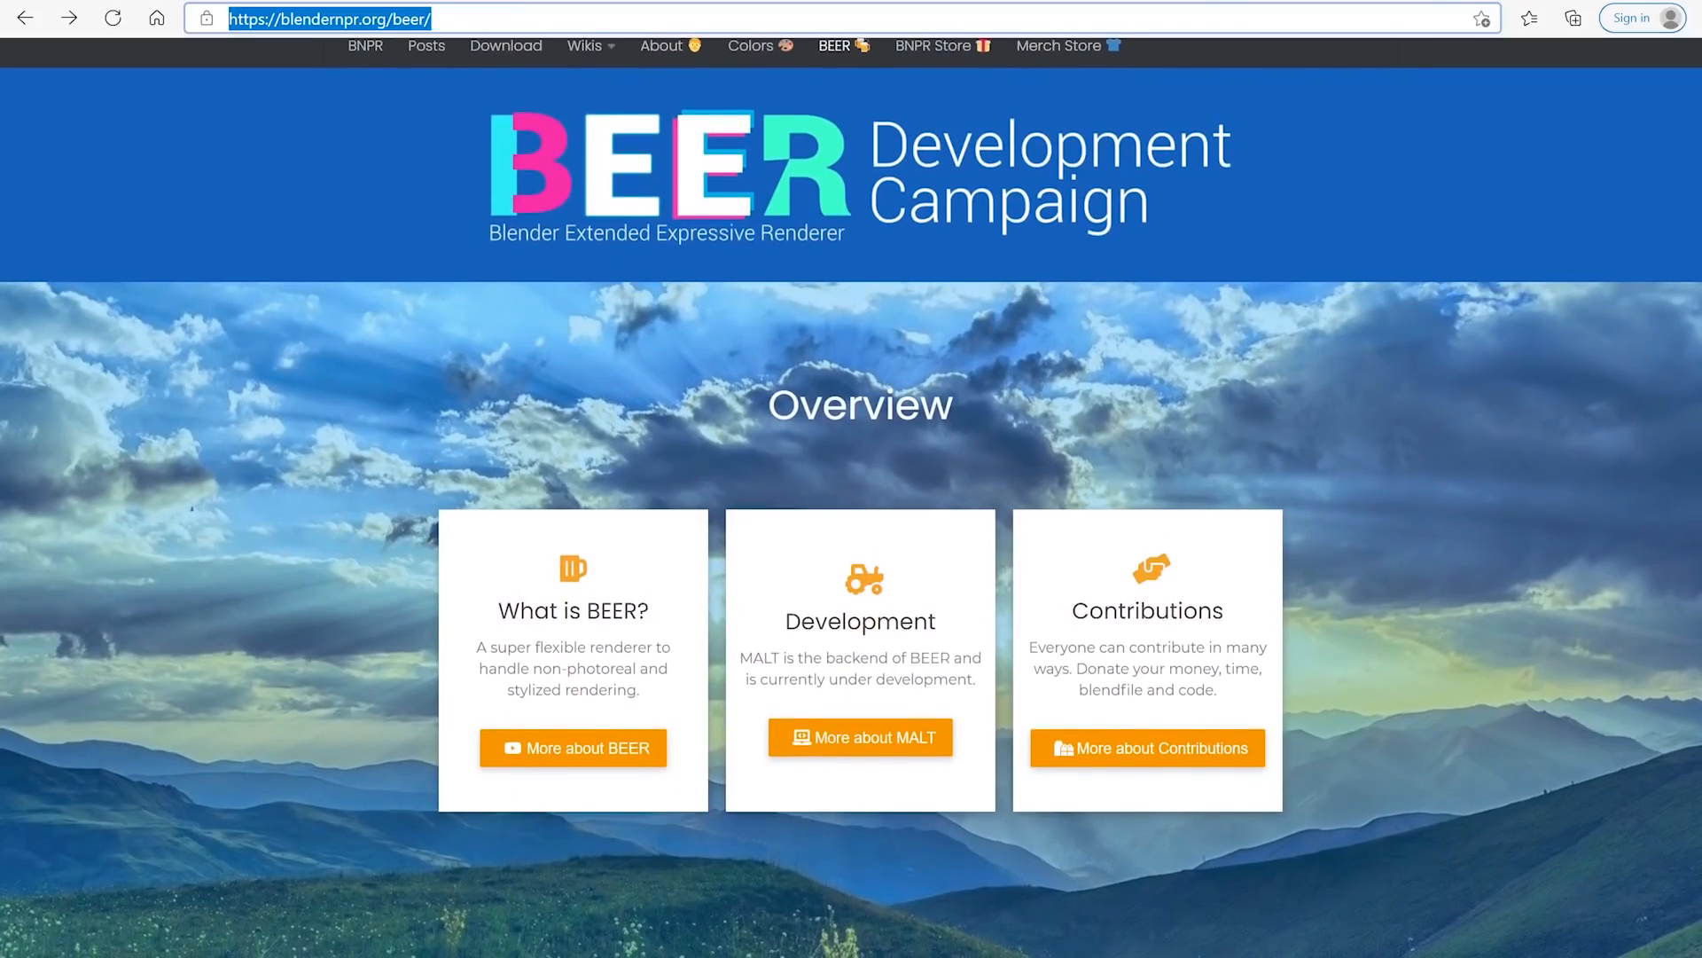
{"action": "scroll", "coordinate": [1218, 631], "scroll_direction": "down", "scroll_amount": 10}
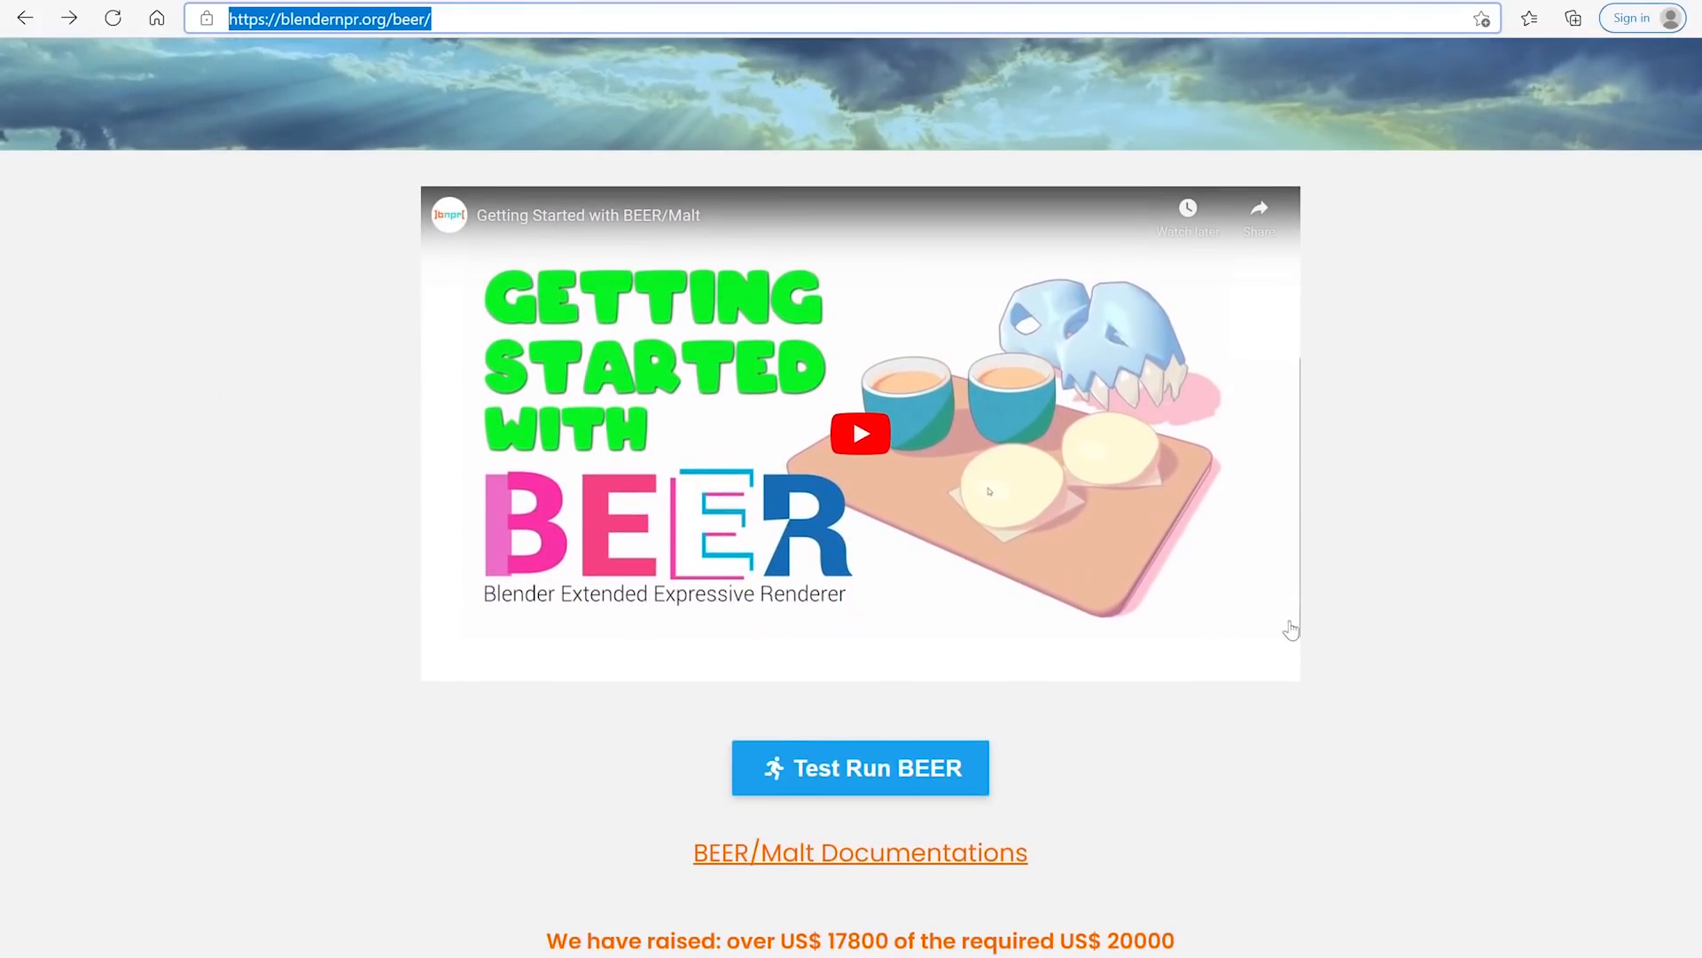
{"action": "scroll", "coordinate": [1320, 631], "scroll_direction": "down", "scroll_amount": 1}
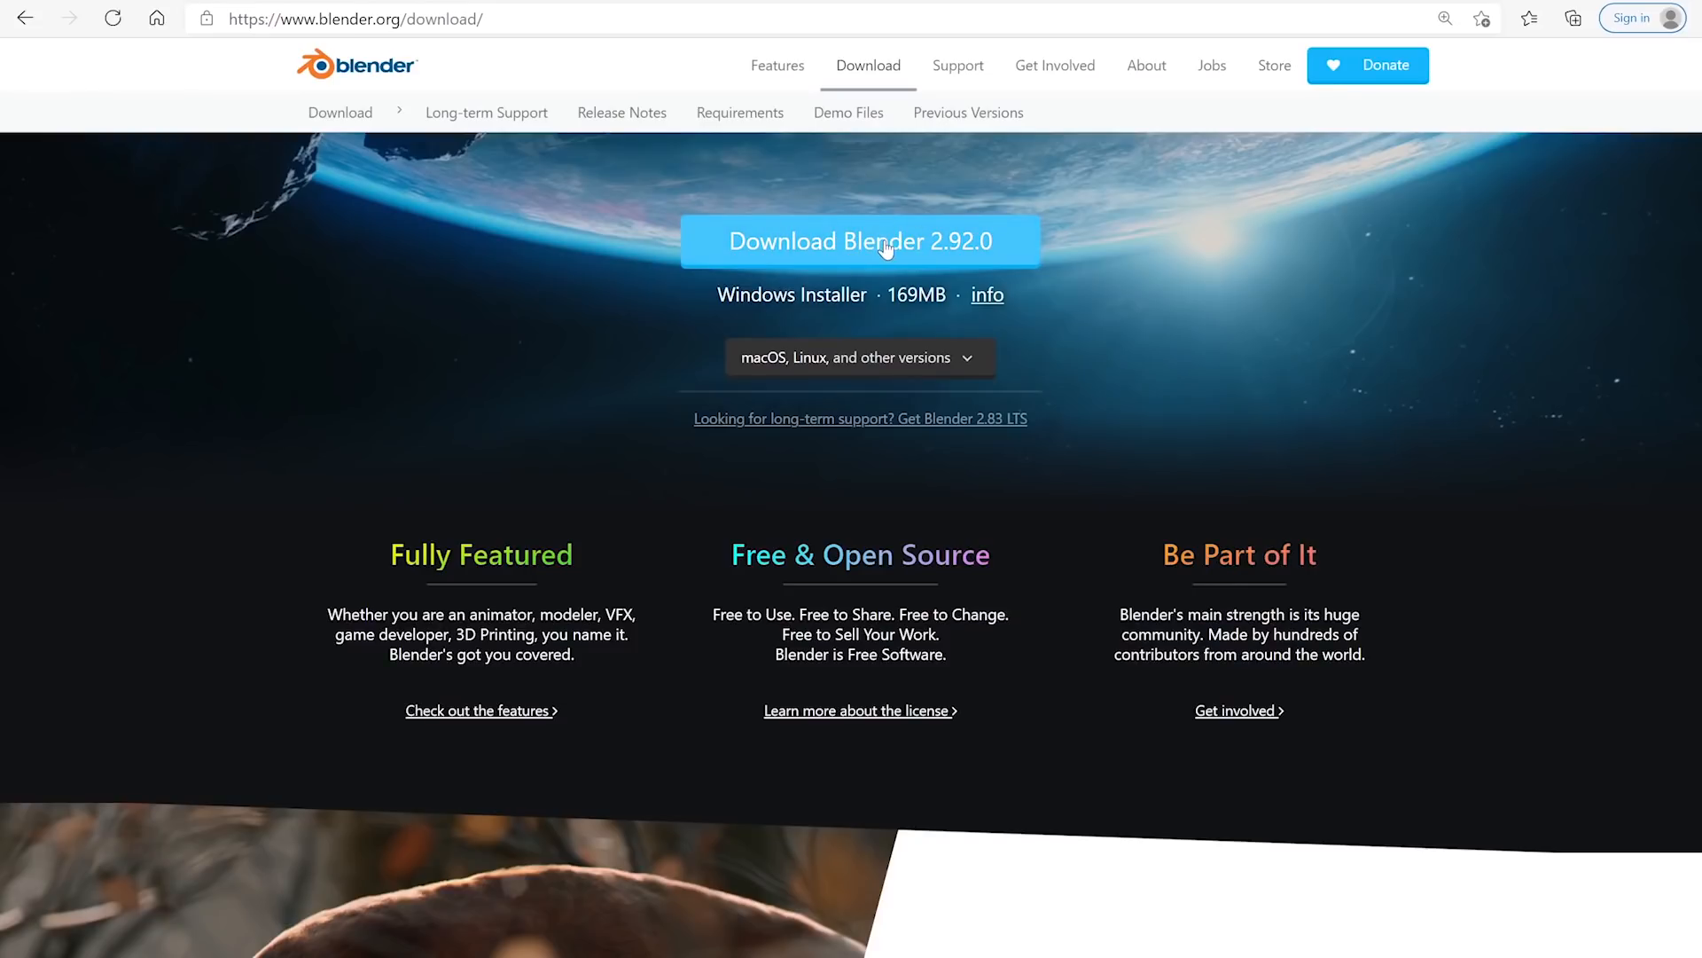
- List the other Blender 2.92.0 downloads, and in File Explorer extract Shader-Examples.zip and blender-2.92.0-windows64.zip in the Malt folder
{"action": "left_click", "coordinate": [896, 360]}
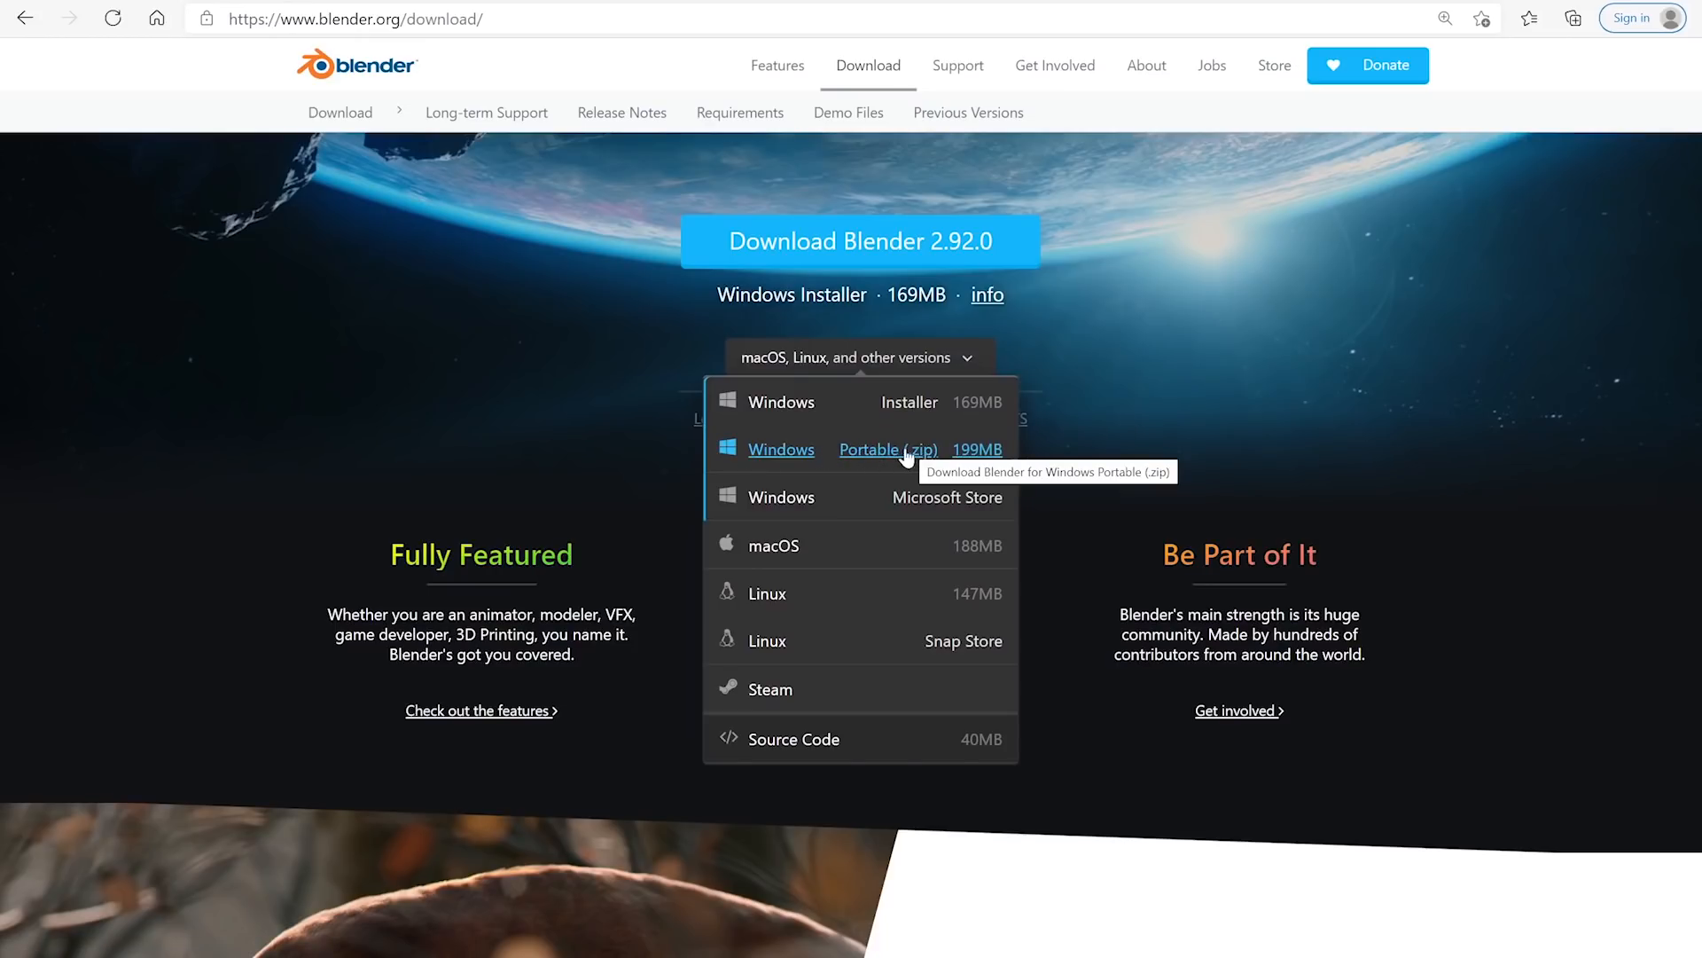
{"action": "key", "text": "alt+Tab"}
{"action": "left_click_drag", "start_coordinate": [705, 516], "coordinate": [774, 431]}
{"action": "left_click", "coordinate": [813, 476]}
{"action": "right_click", "coordinate": [718, 479]}
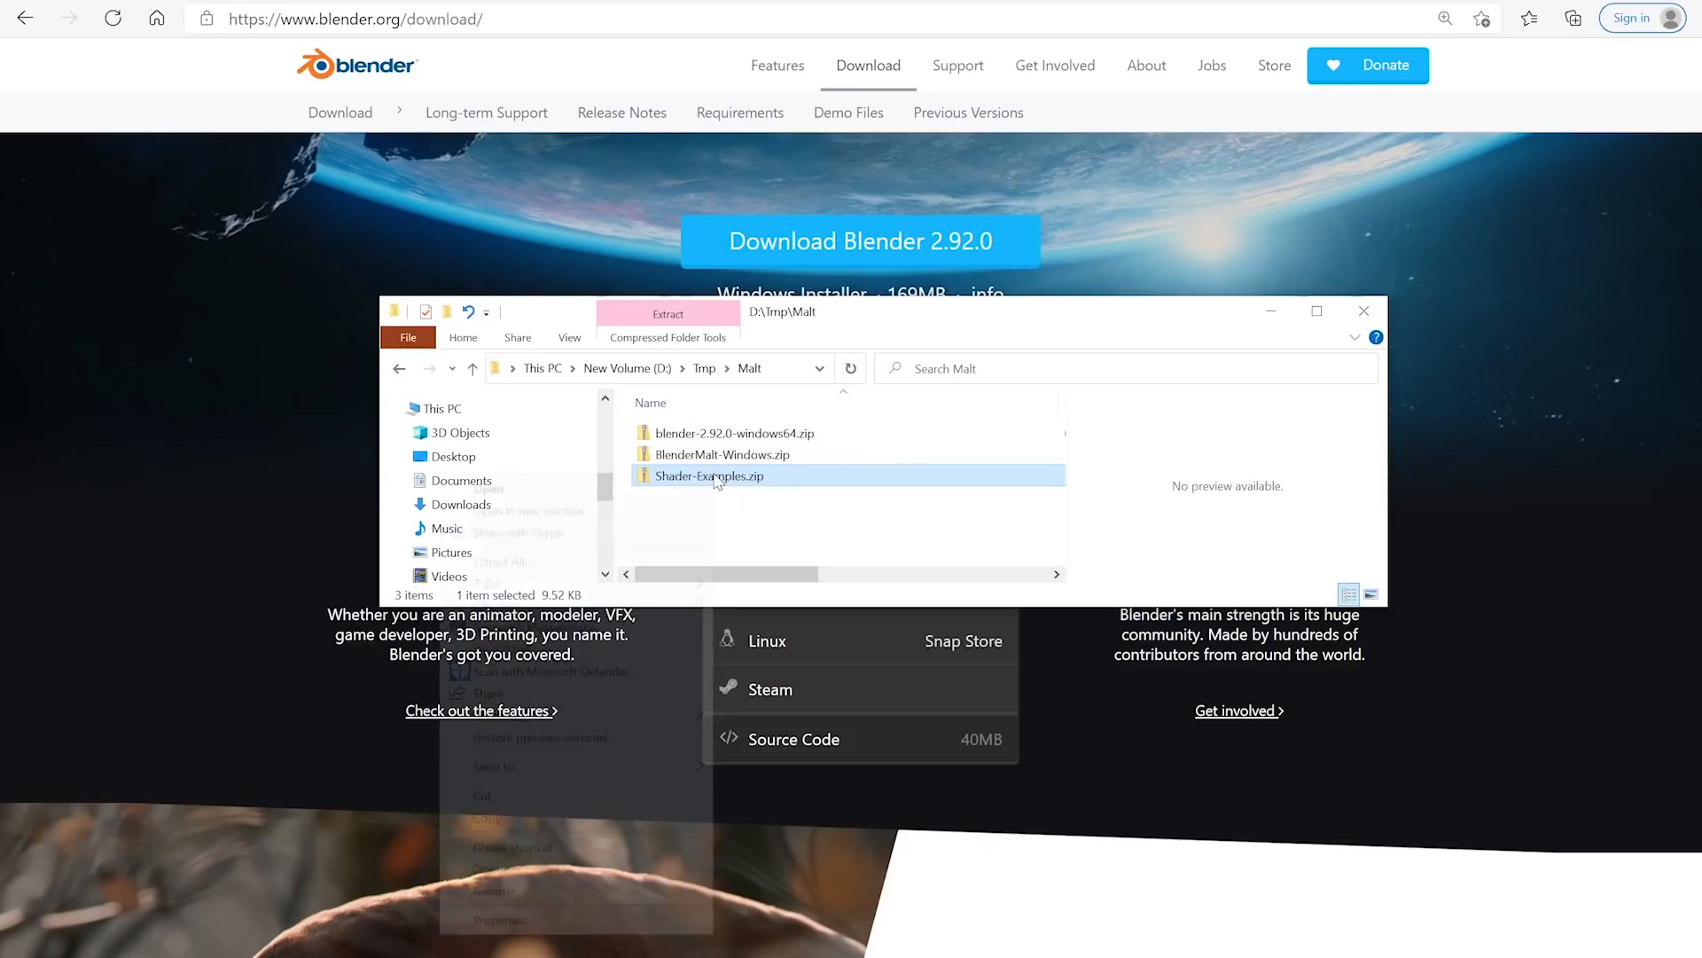
{"action": "left_click", "coordinate": [780, 664]}
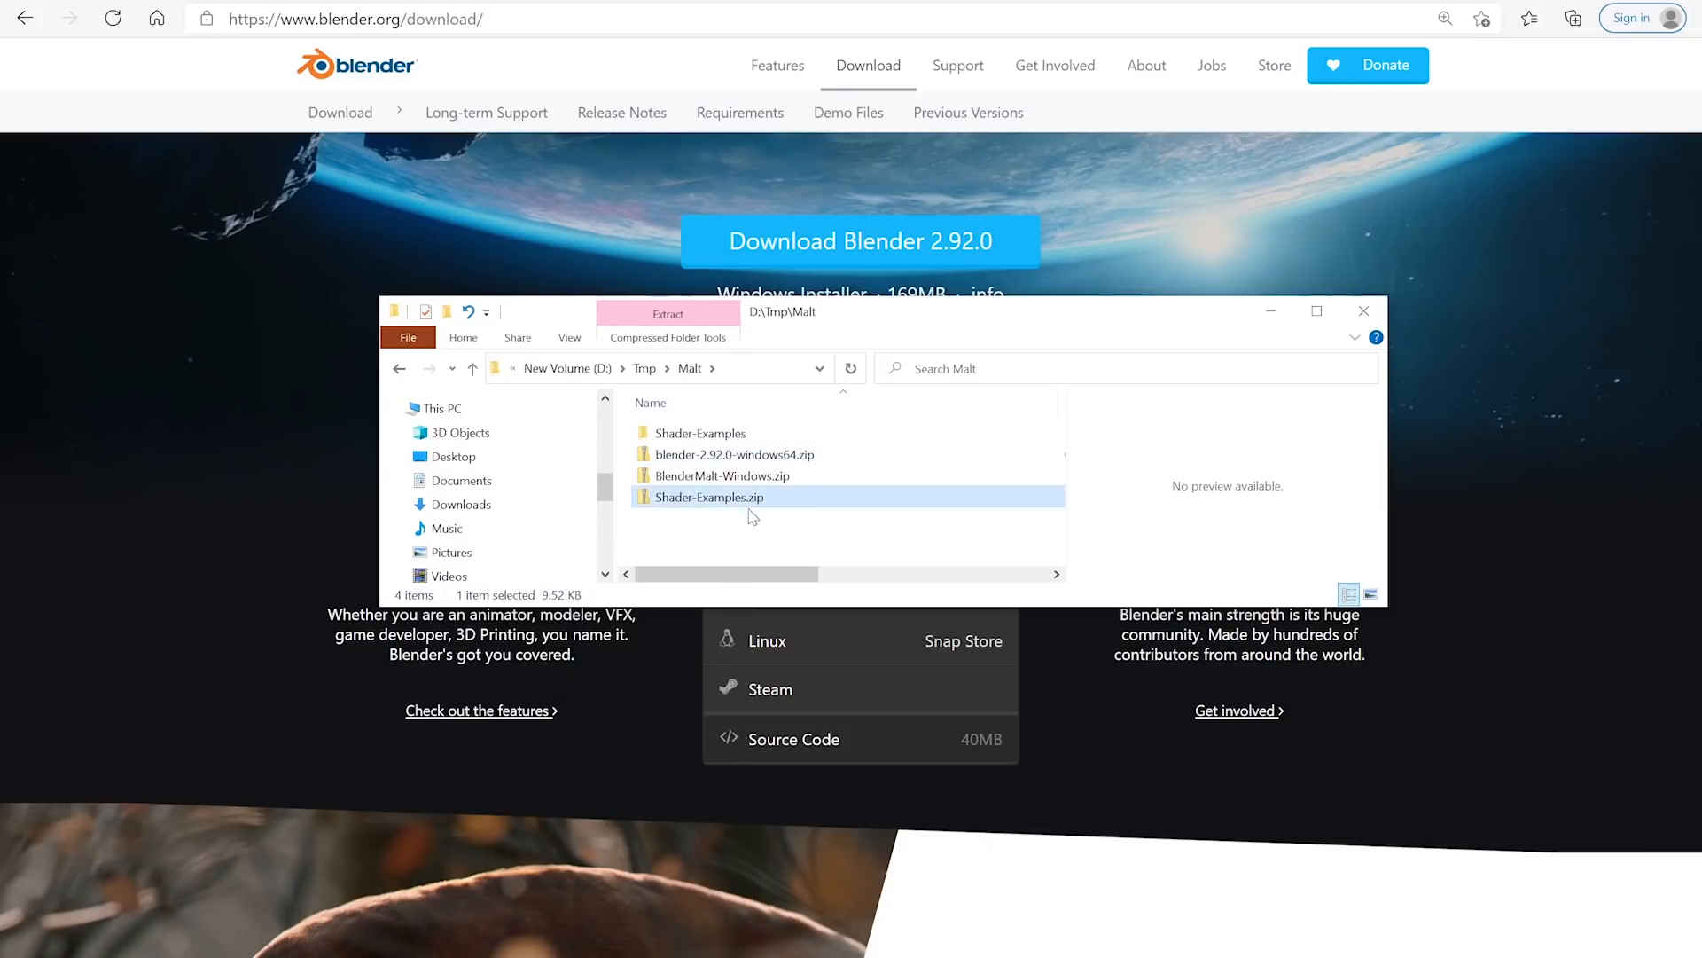
{"action": "left_click", "coordinate": [760, 457]}
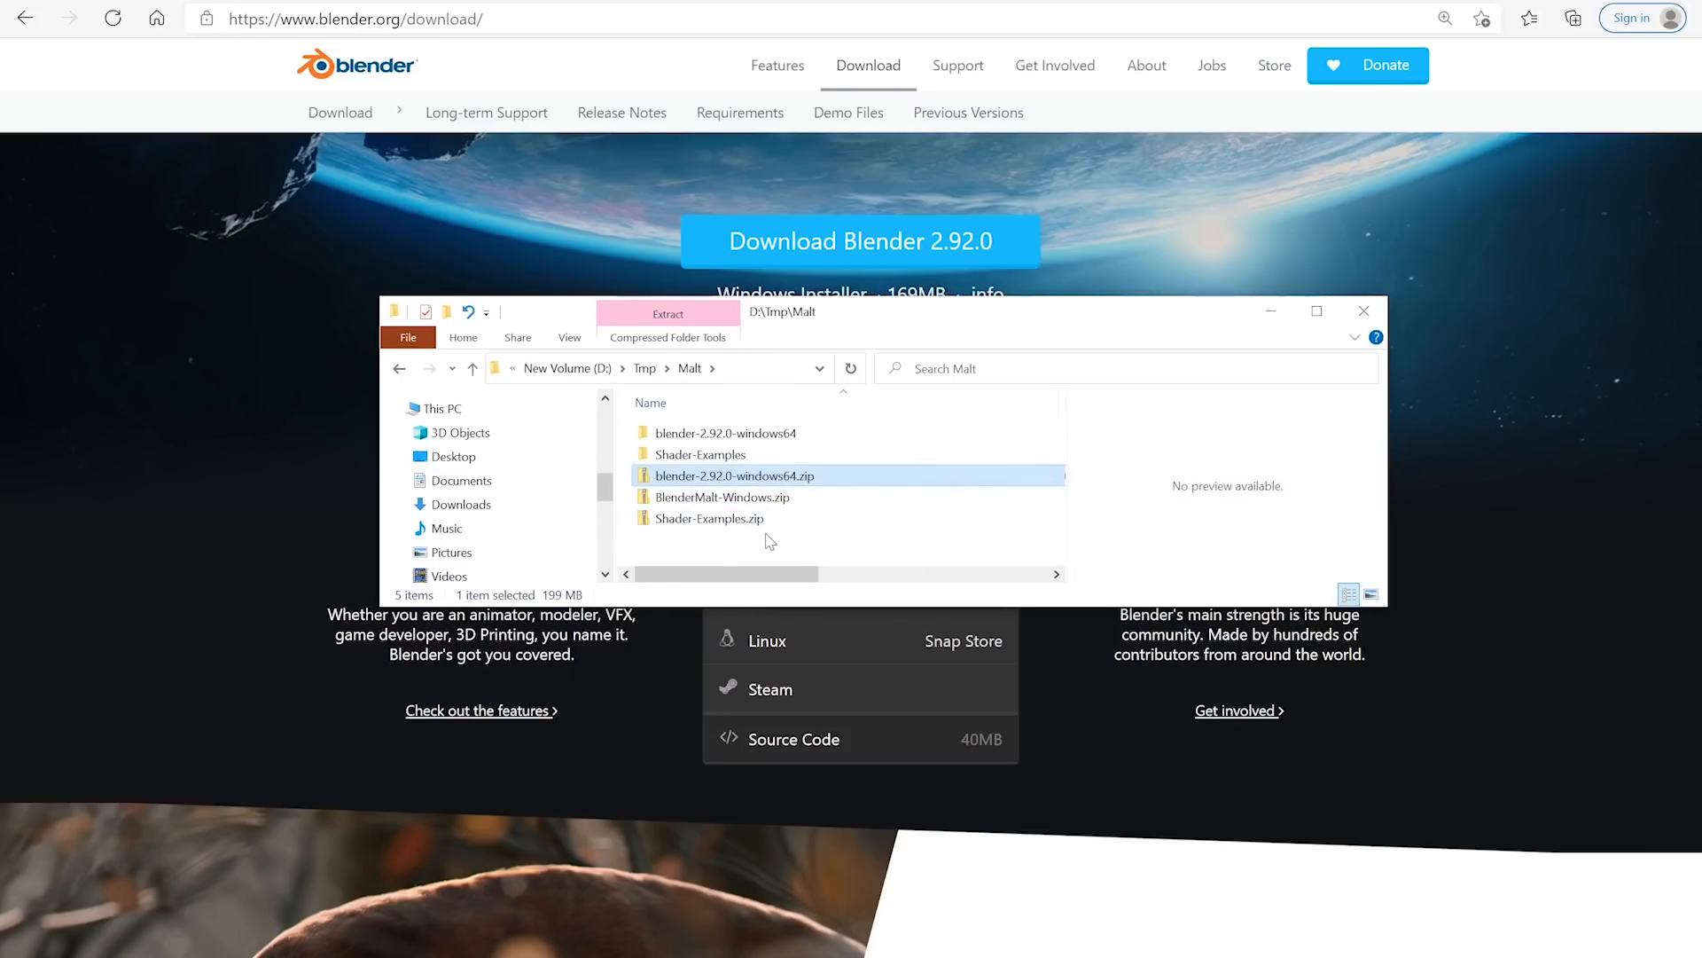
- Create a folder named config inside the 2.92 folder of the extracted blender-2.92.0-windows64 folder
{"action": "double_click", "coordinate": [721, 435]}
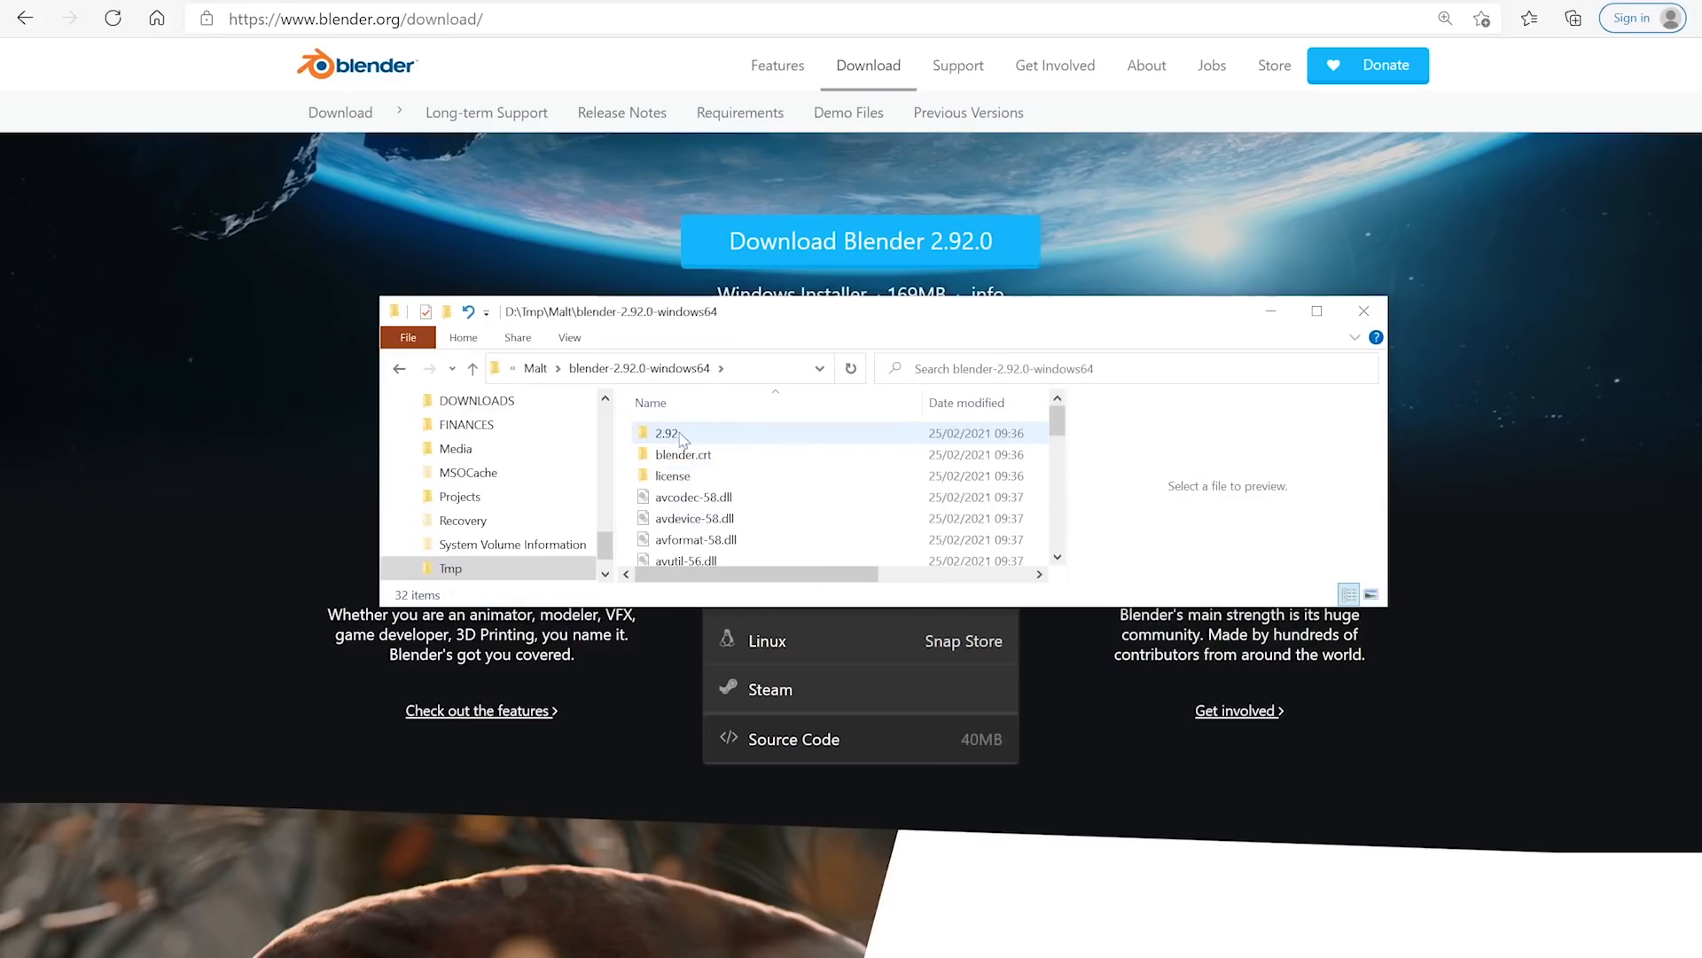
{"action": "double_click", "coordinate": [732, 435]}
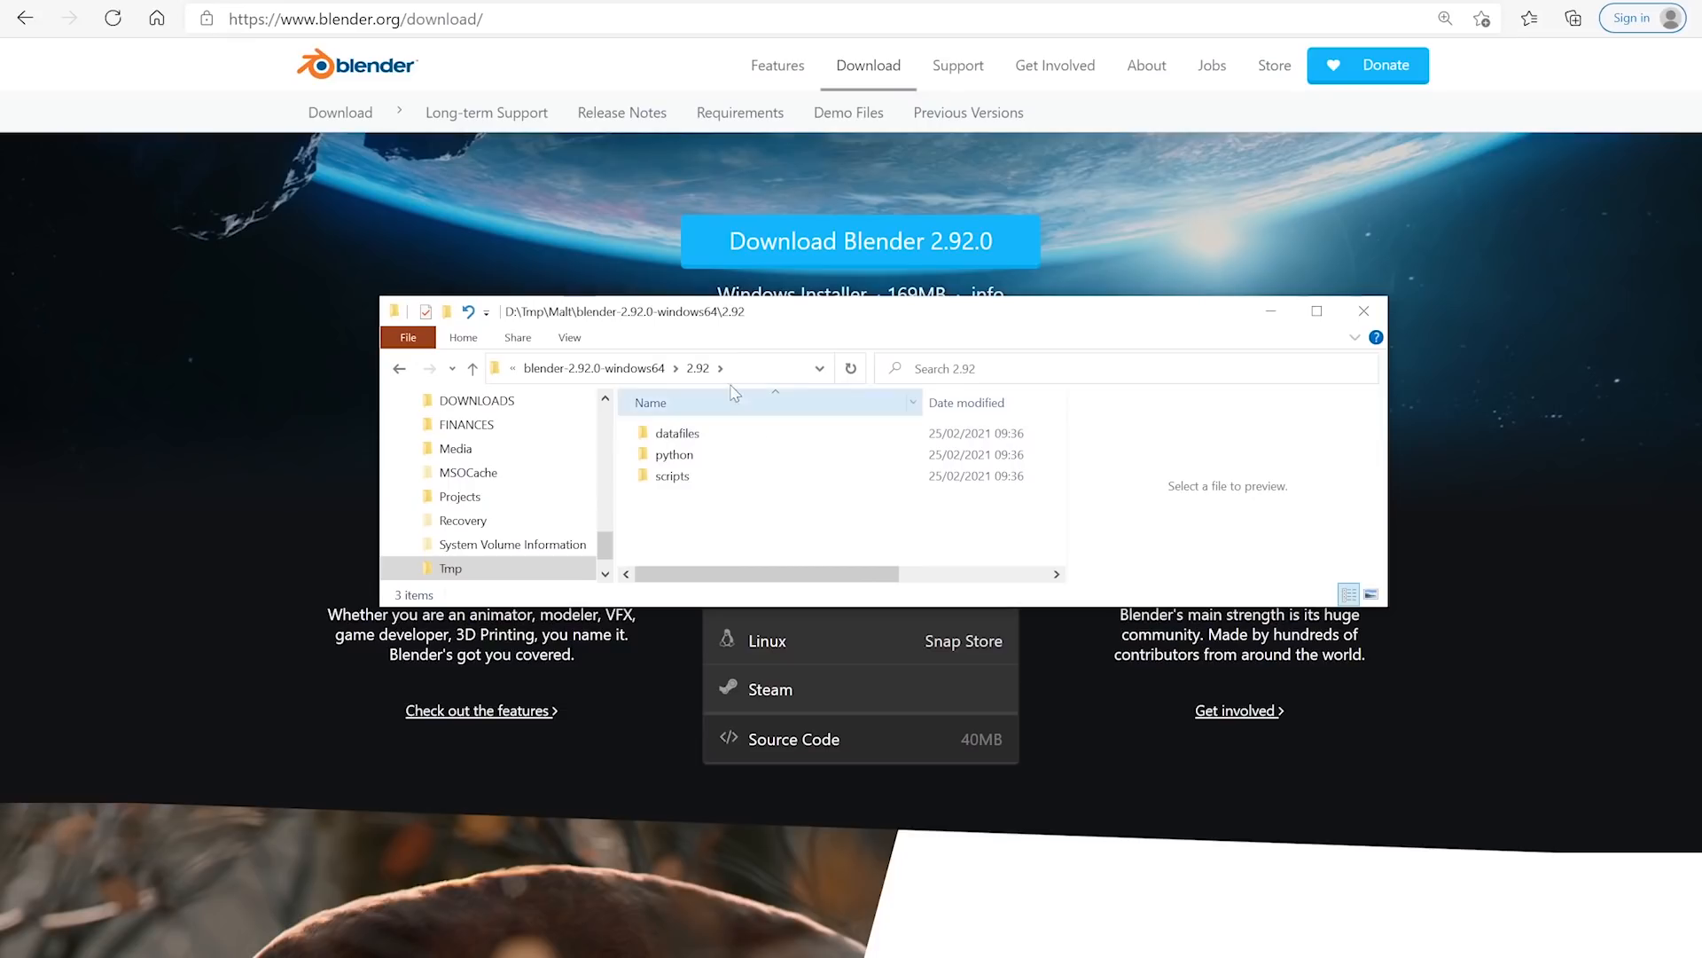
{"action": "right_click", "coordinate": [732, 515]}
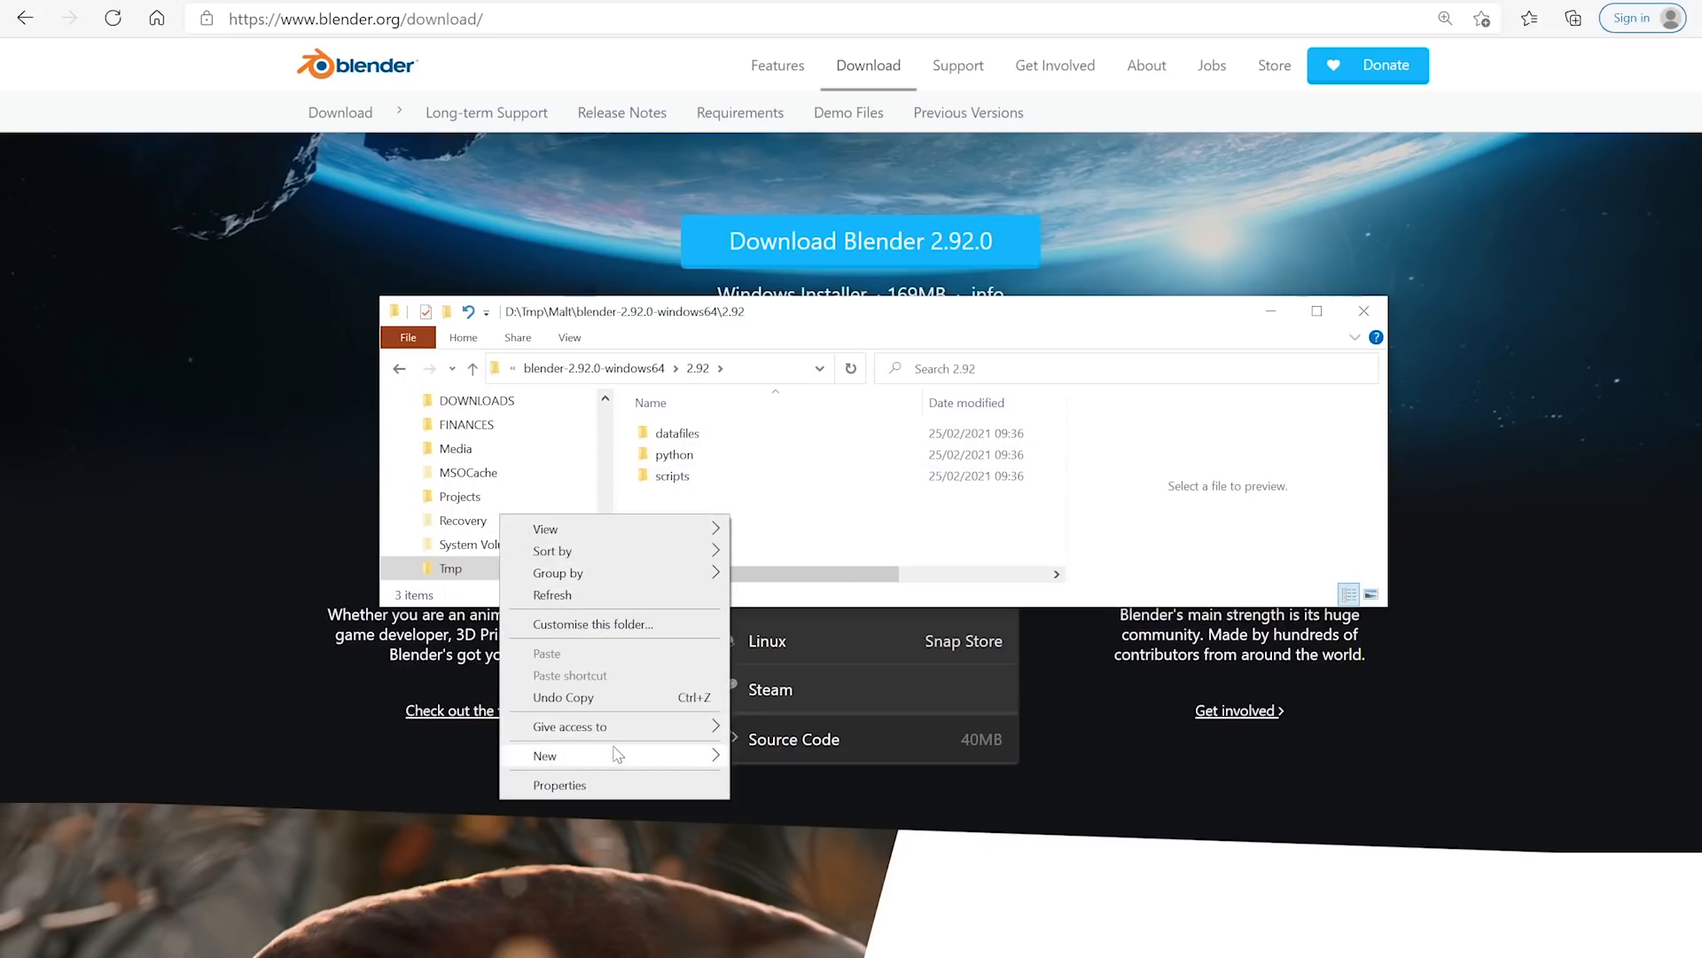
{"action": "mouse_move", "coordinate": [619, 755]}
{"action": "left_click", "coordinate": [1028, 652]}
{"action": "type", "text": "config"}
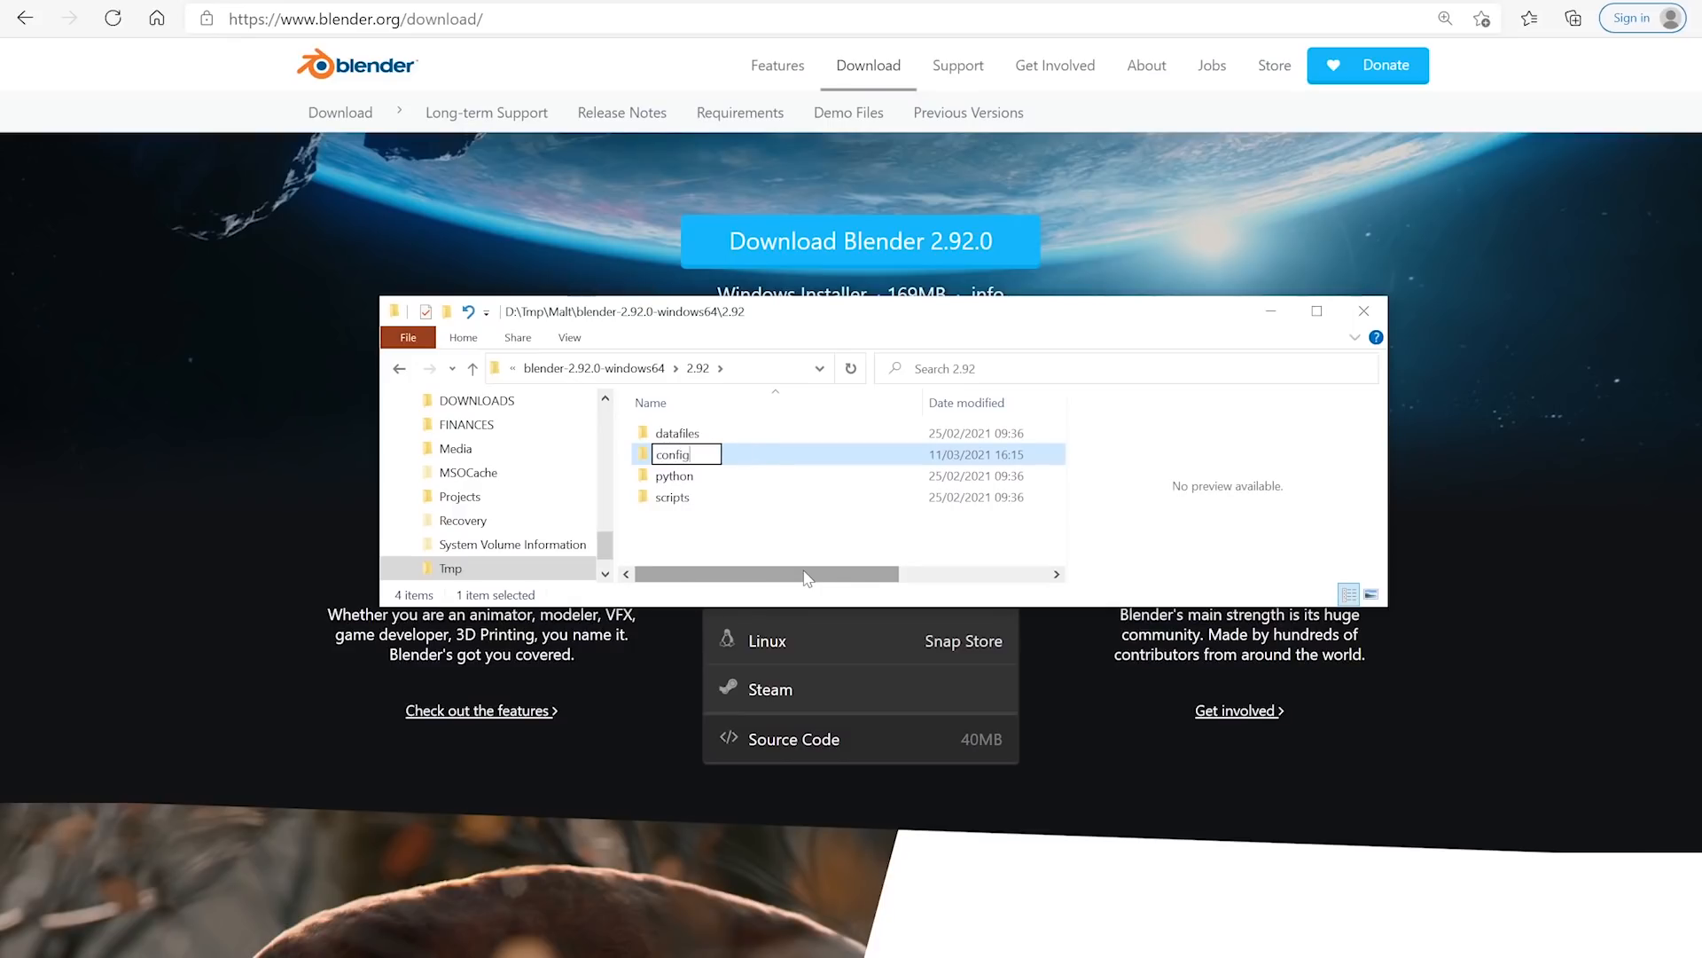
{"action": "key", "text": "Return"}
- Launch blender.exe from the blender-2.92.0-windows64 folder and dismiss the splash screen
{"action": "left_click", "coordinate": [594, 367]}
{"action": "scroll", "coordinate": [725, 527], "scroll_direction": "down", "scroll_amount": 3}
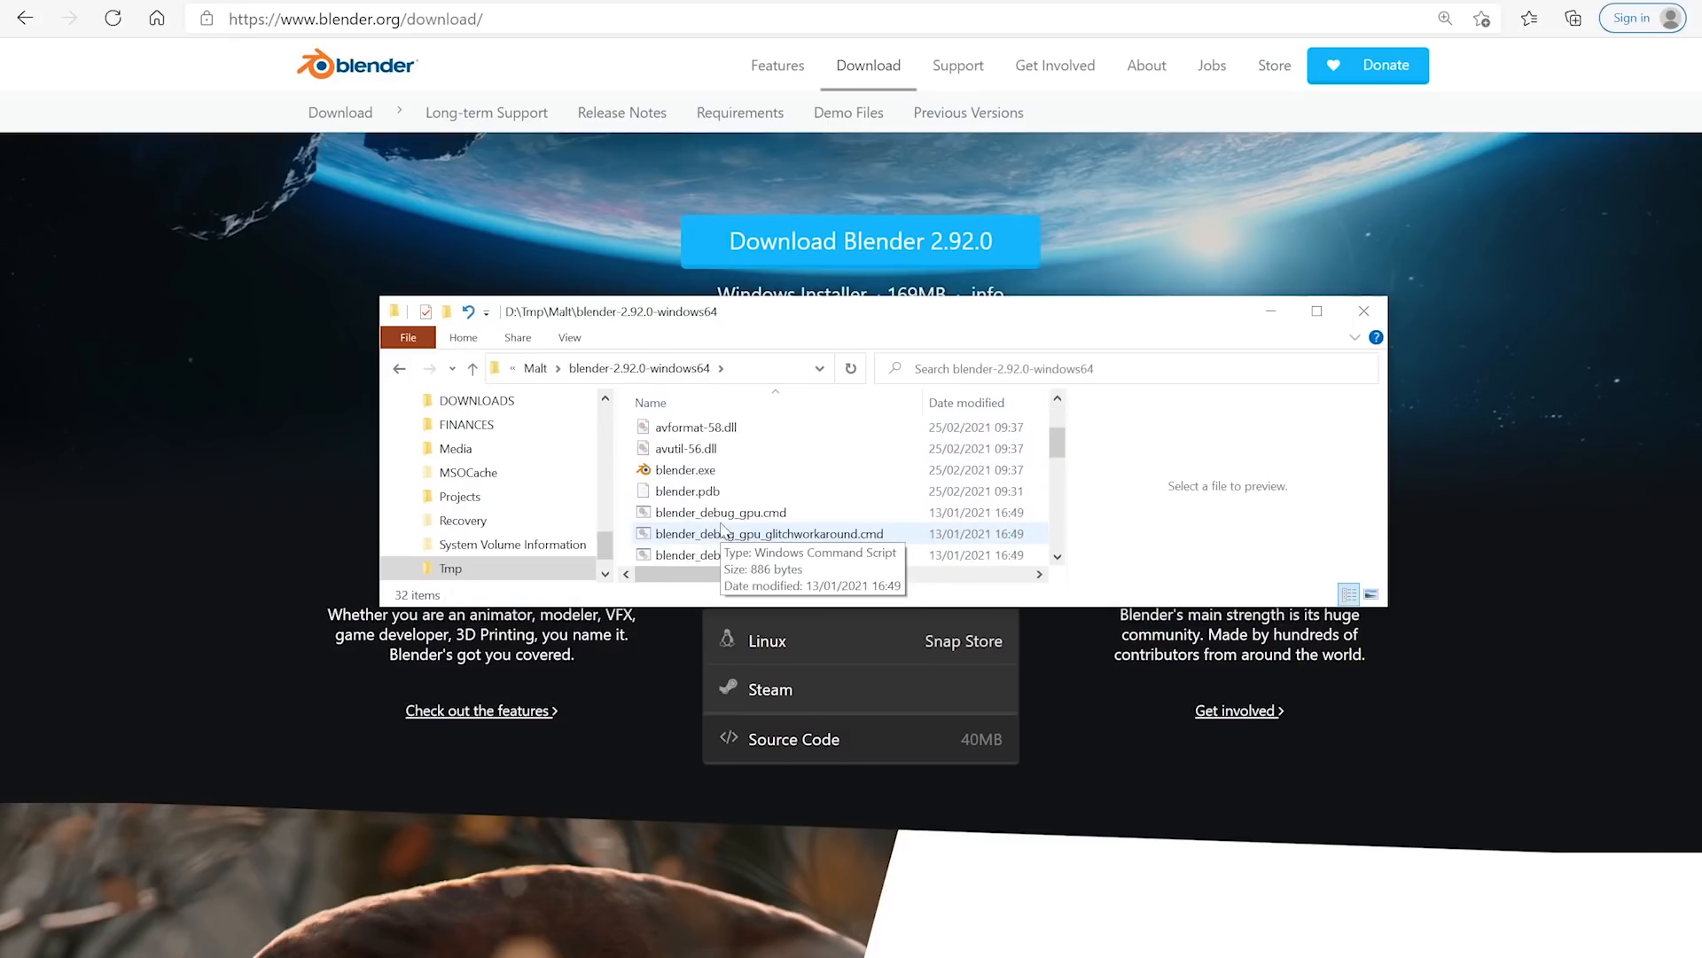
{"action": "scroll", "coordinate": [717, 476], "scroll_direction": "up", "scroll_amount": 1}
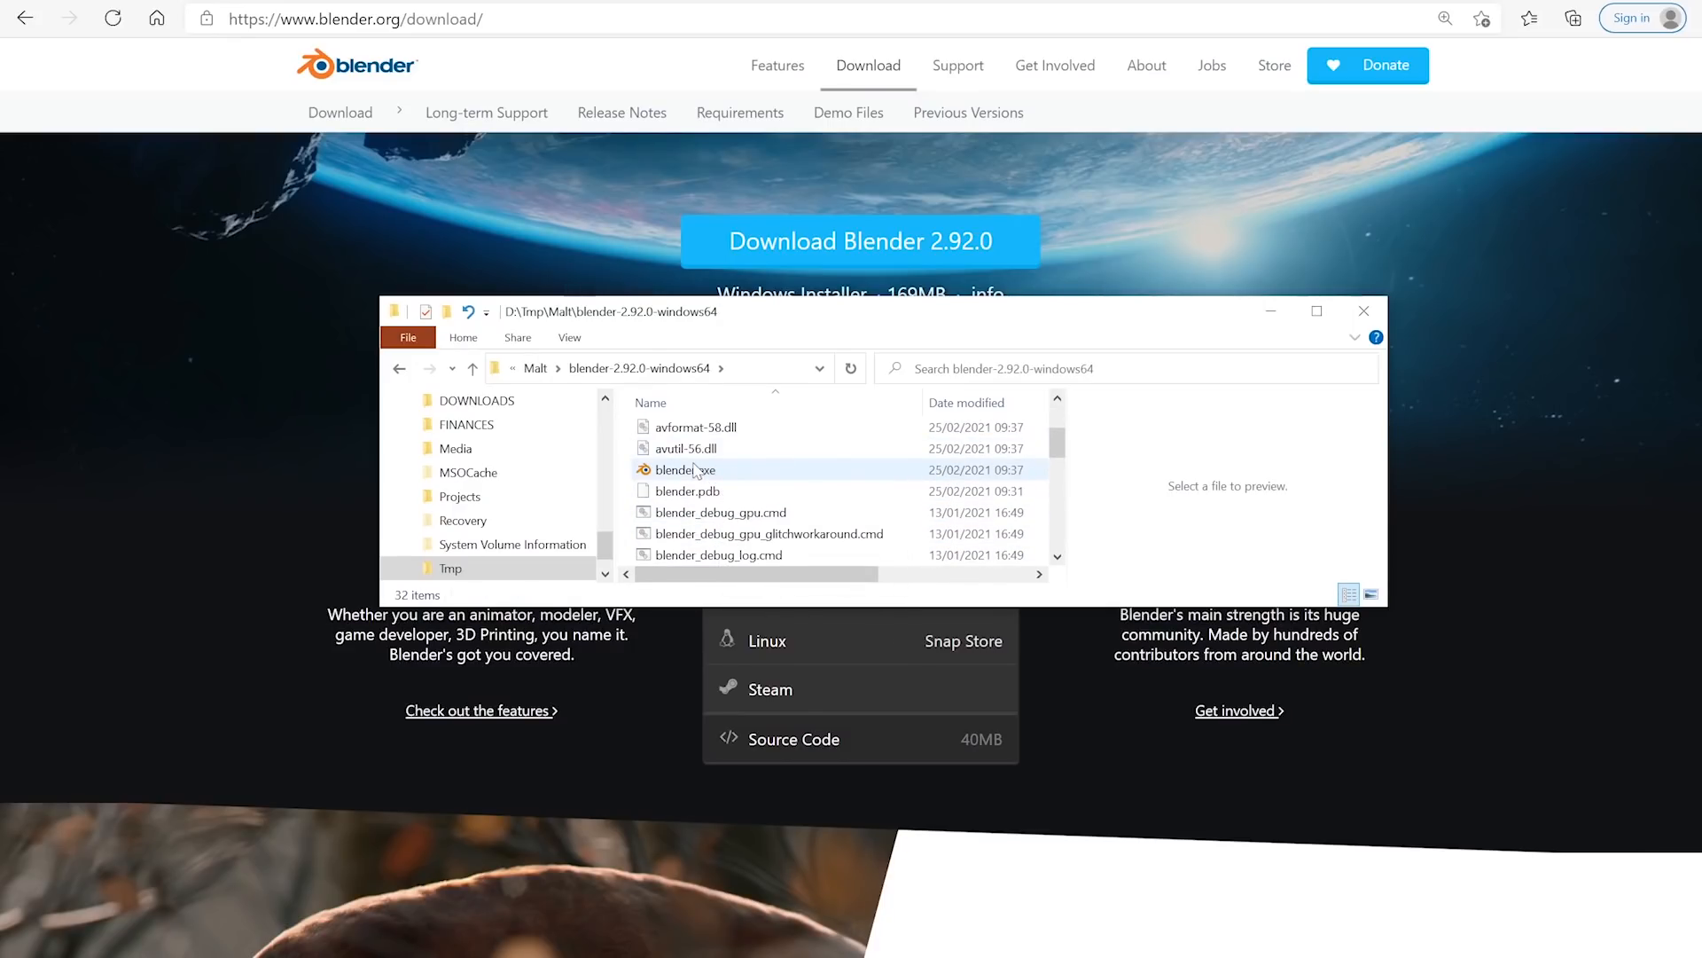
{"action": "left_click", "coordinate": [704, 471]}
{"action": "double_click", "coordinate": [768, 476]}
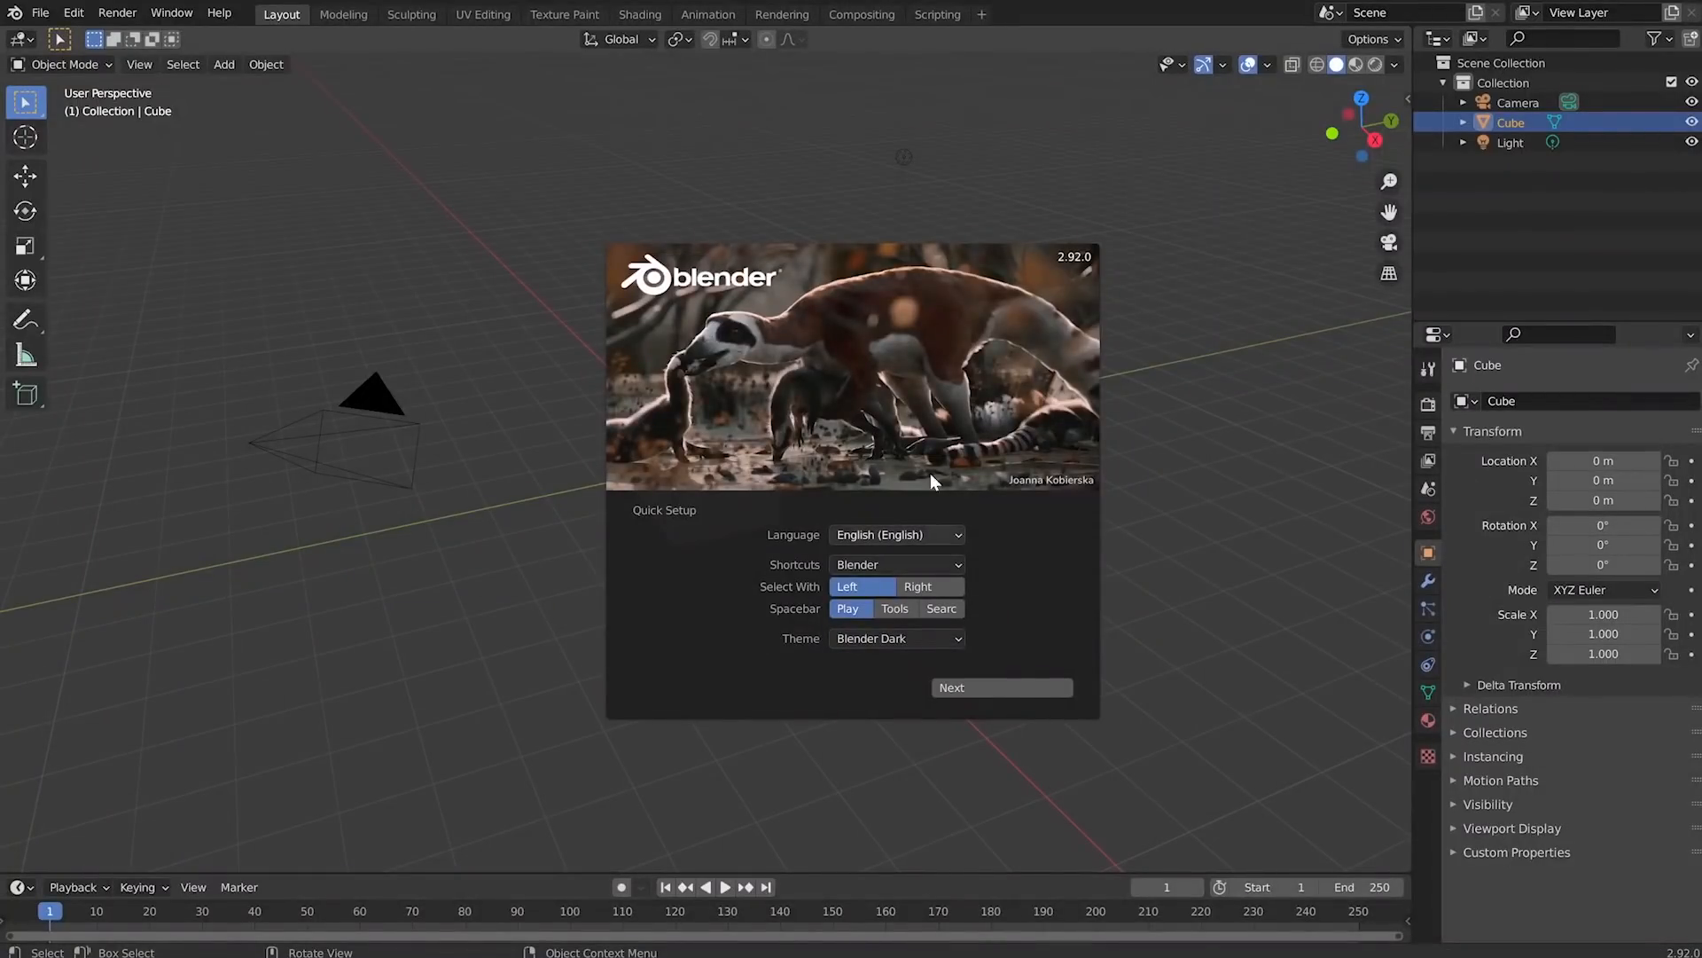
{"action": "left_click", "coordinate": [851, 383]}
- Install BlenderMalt-Windows.zip as an add-on through the Blender preferences
{"action": "left_click", "coordinate": [72, 19]}
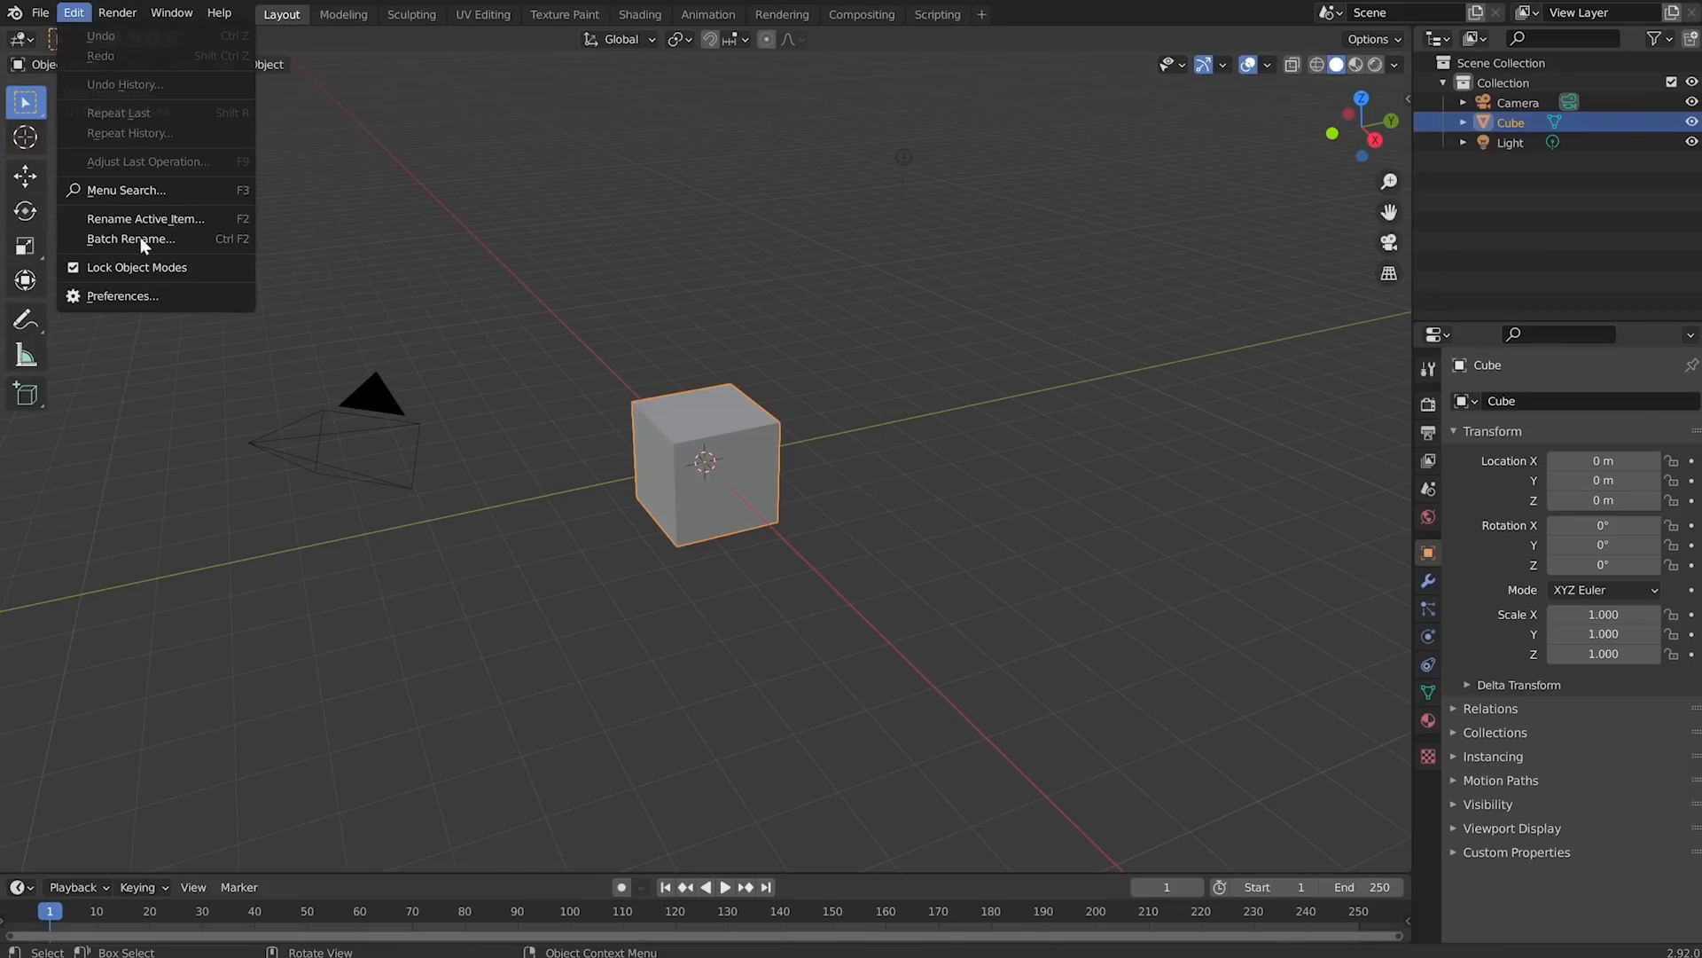
{"action": "left_click", "coordinate": [155, 305]}
{"action": "left_click_drag", "start_coordinate": [241, 71], "coordinate": [708, 203]}
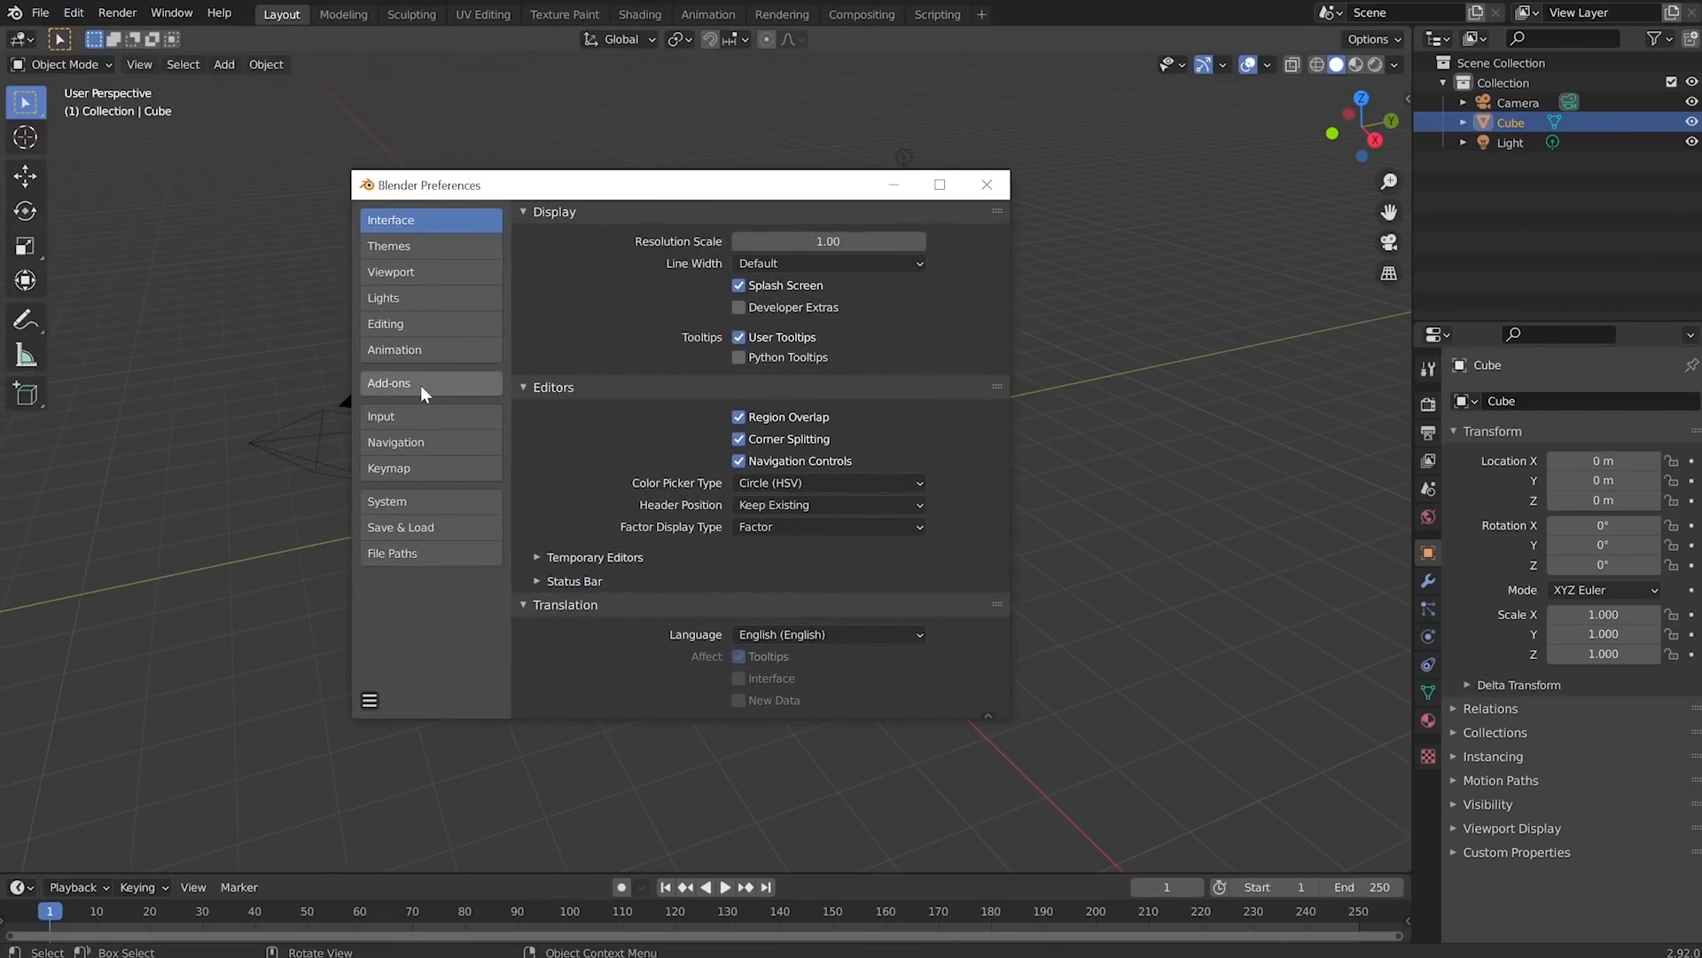
{"action": "left_click", "coordinate": [422, 384]}
{"action": "left_click", "coordinate": [858, 217]}
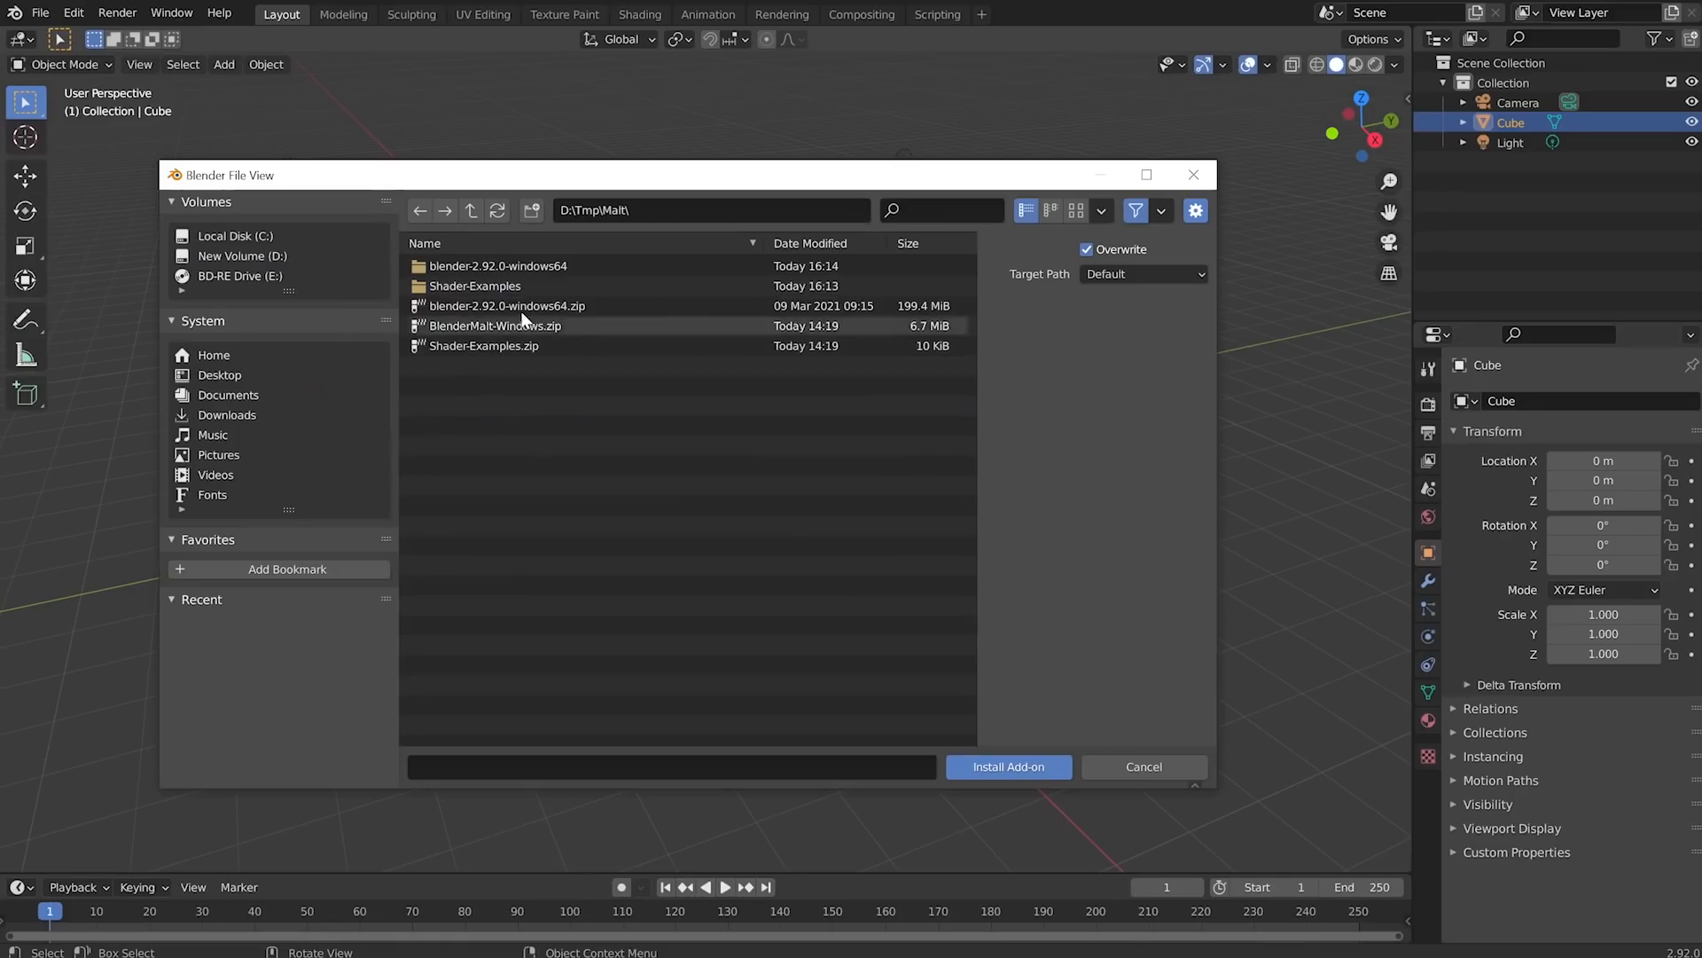
{"action": "left_click", "coordinate": [448, 327]}
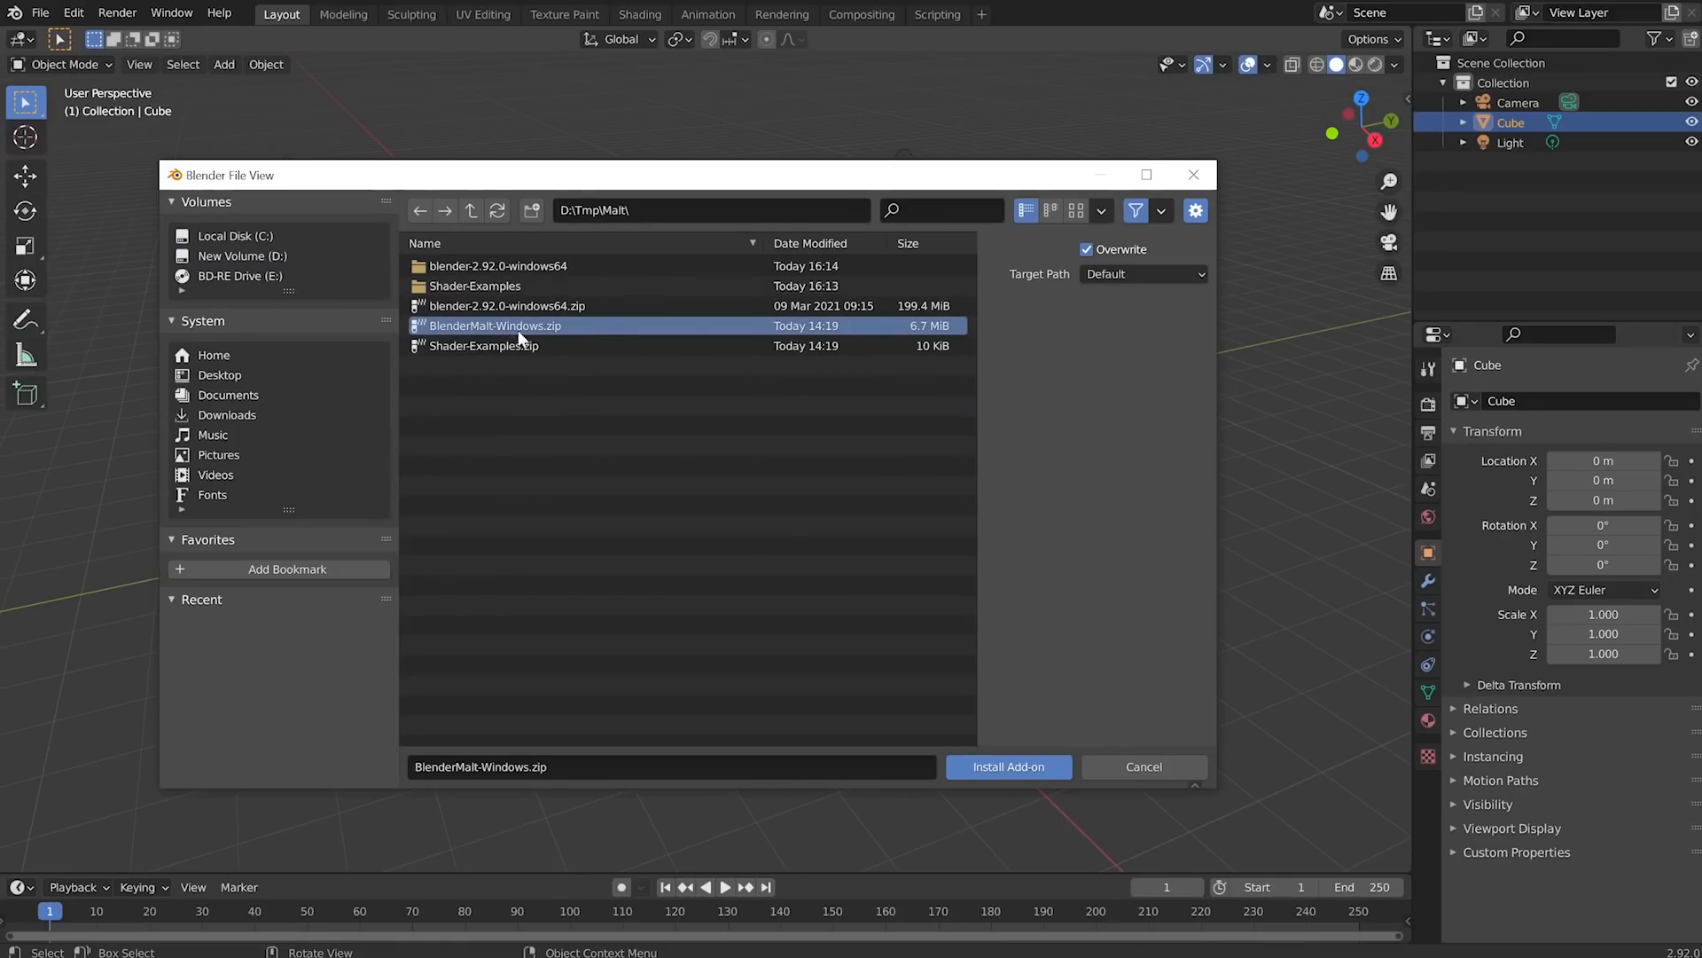
{"action": "left_click", "coordinate": [1027, 770]}
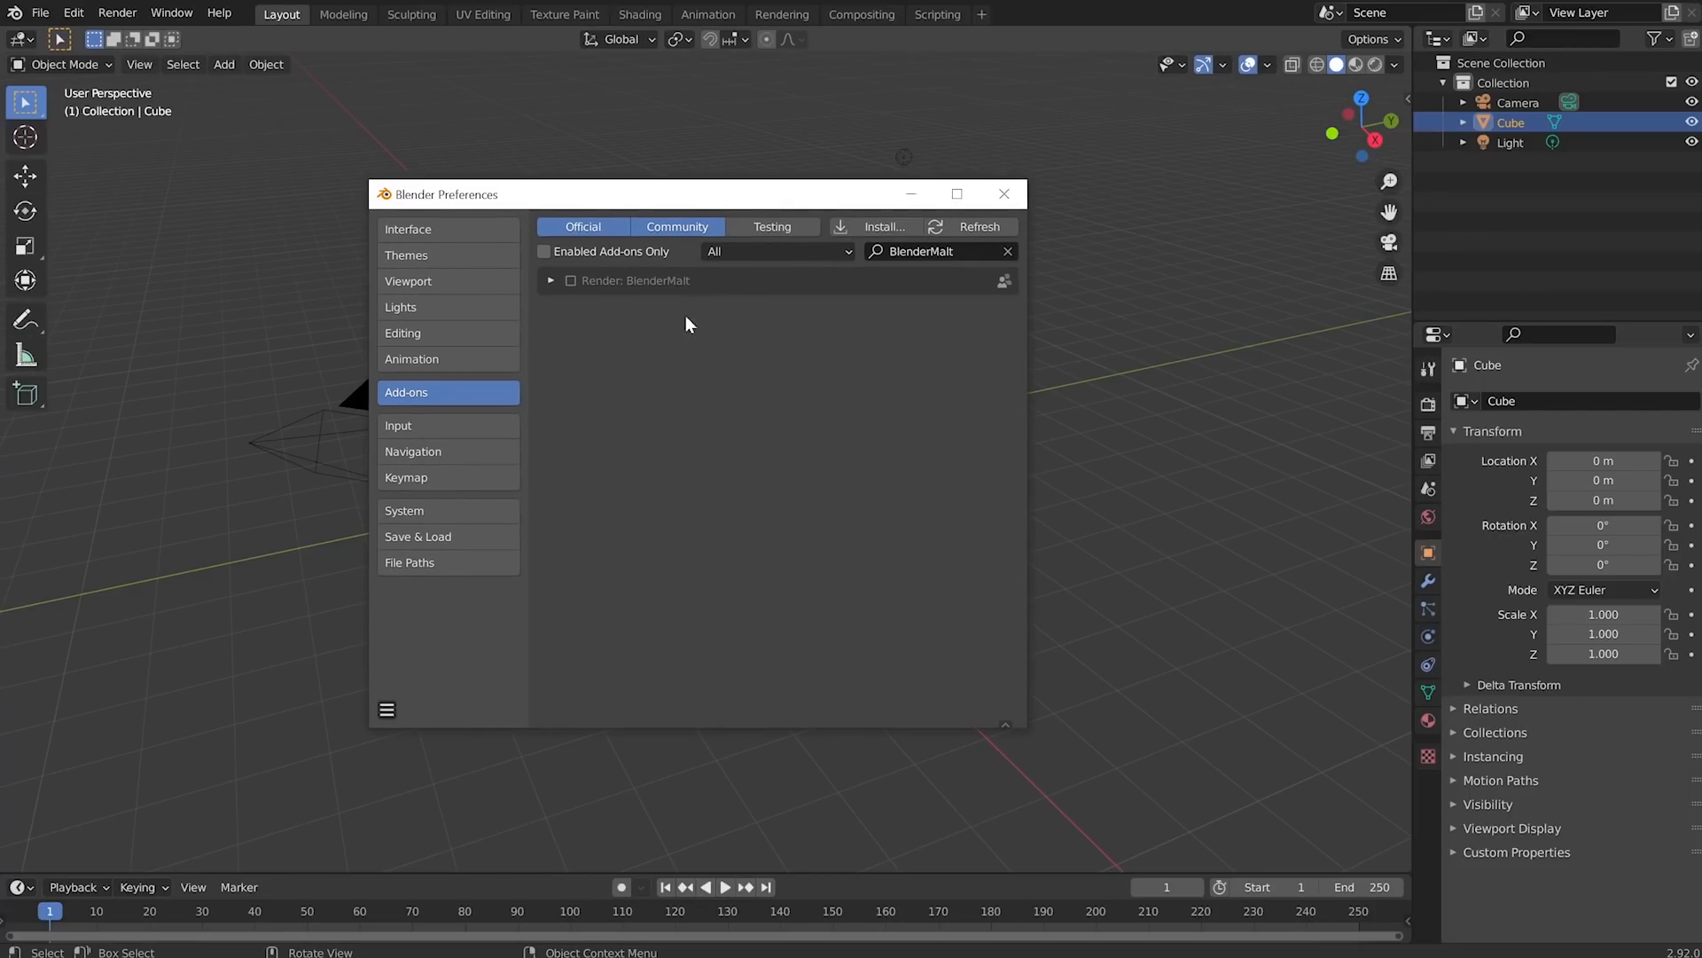
- Filter the add-ons by "malt", enable Render: BlenderMalt, and close the preferences
{"action": "left_click", "coordinate": [939, 251]}
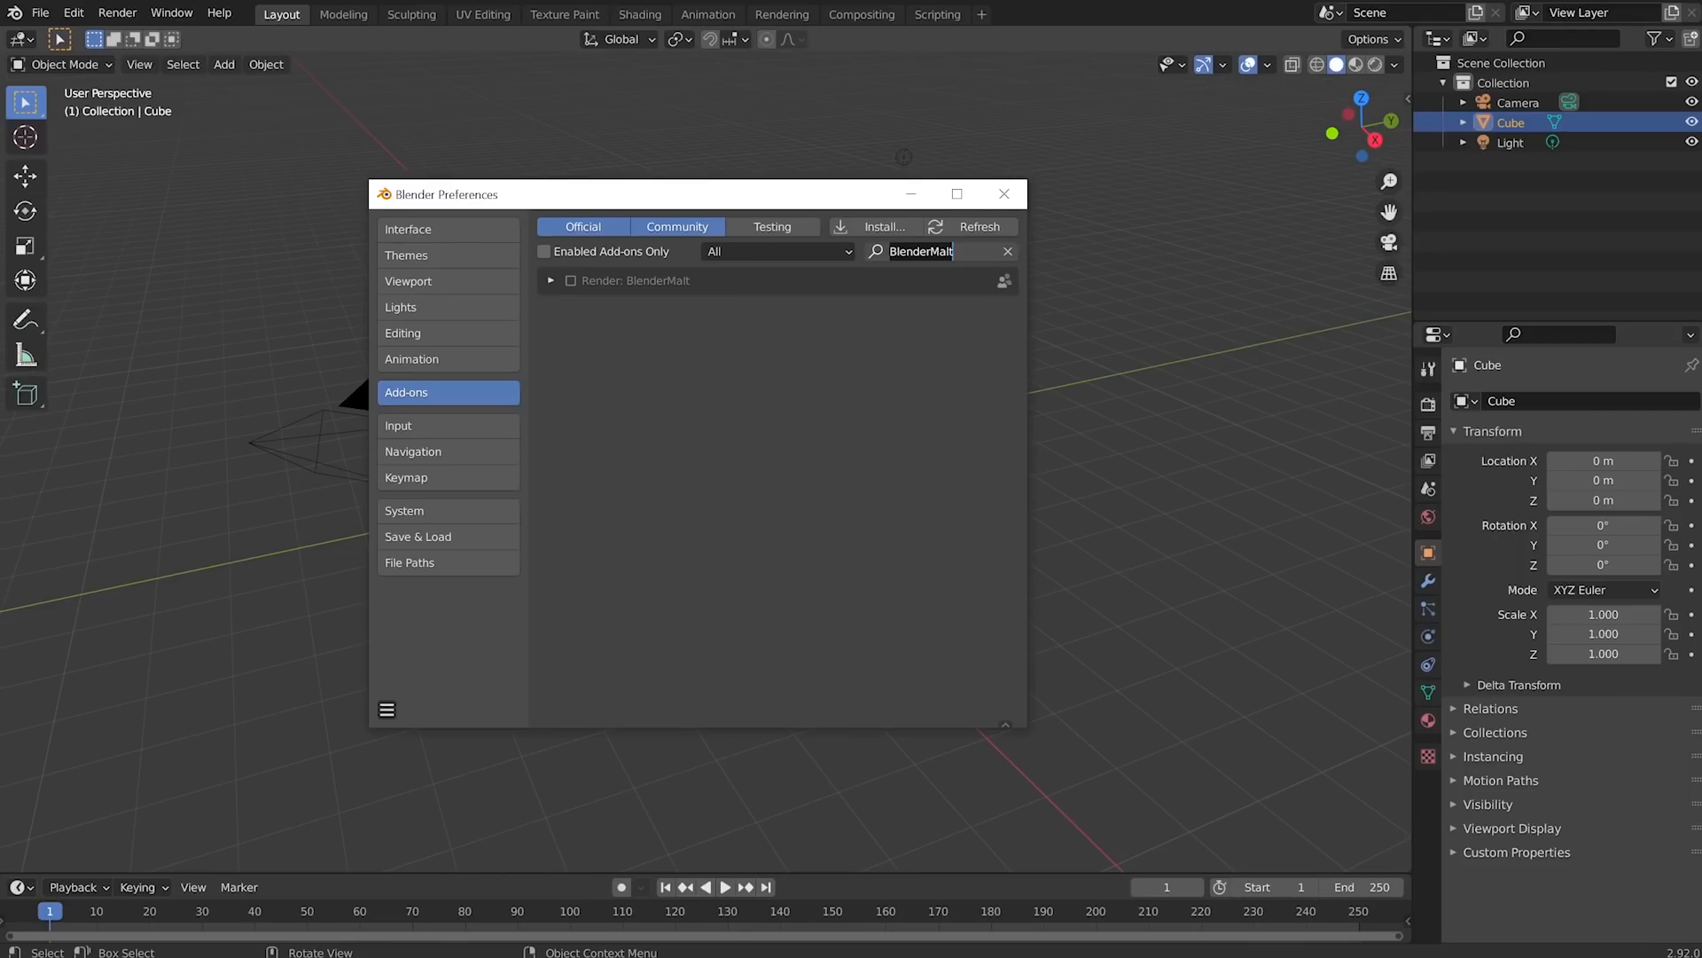
{"action": "type", "text": "malt"}
{"action": "key", "text": "Return"}
{"action": "left_click", "coordinate": [571, 281]}
{"action": "left_click", "coordinate": [1003, 194]}
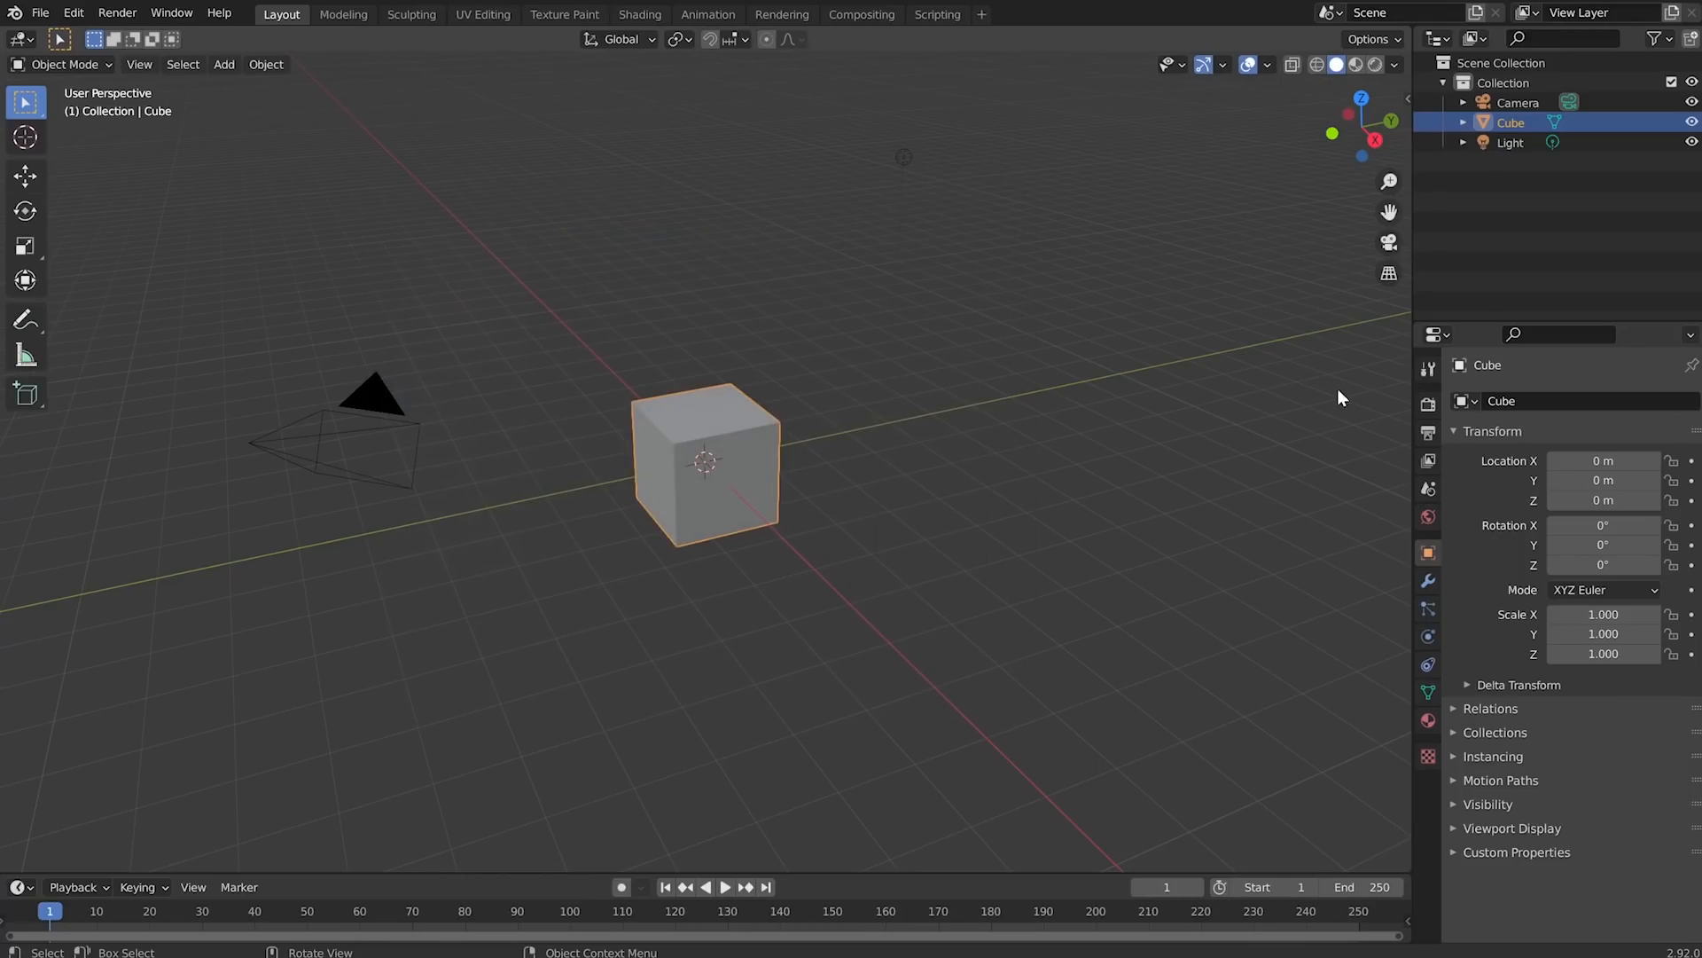
- Set the scene's render engine to Malt
{"action": "left_click", "coordinate": [1429, 404]}
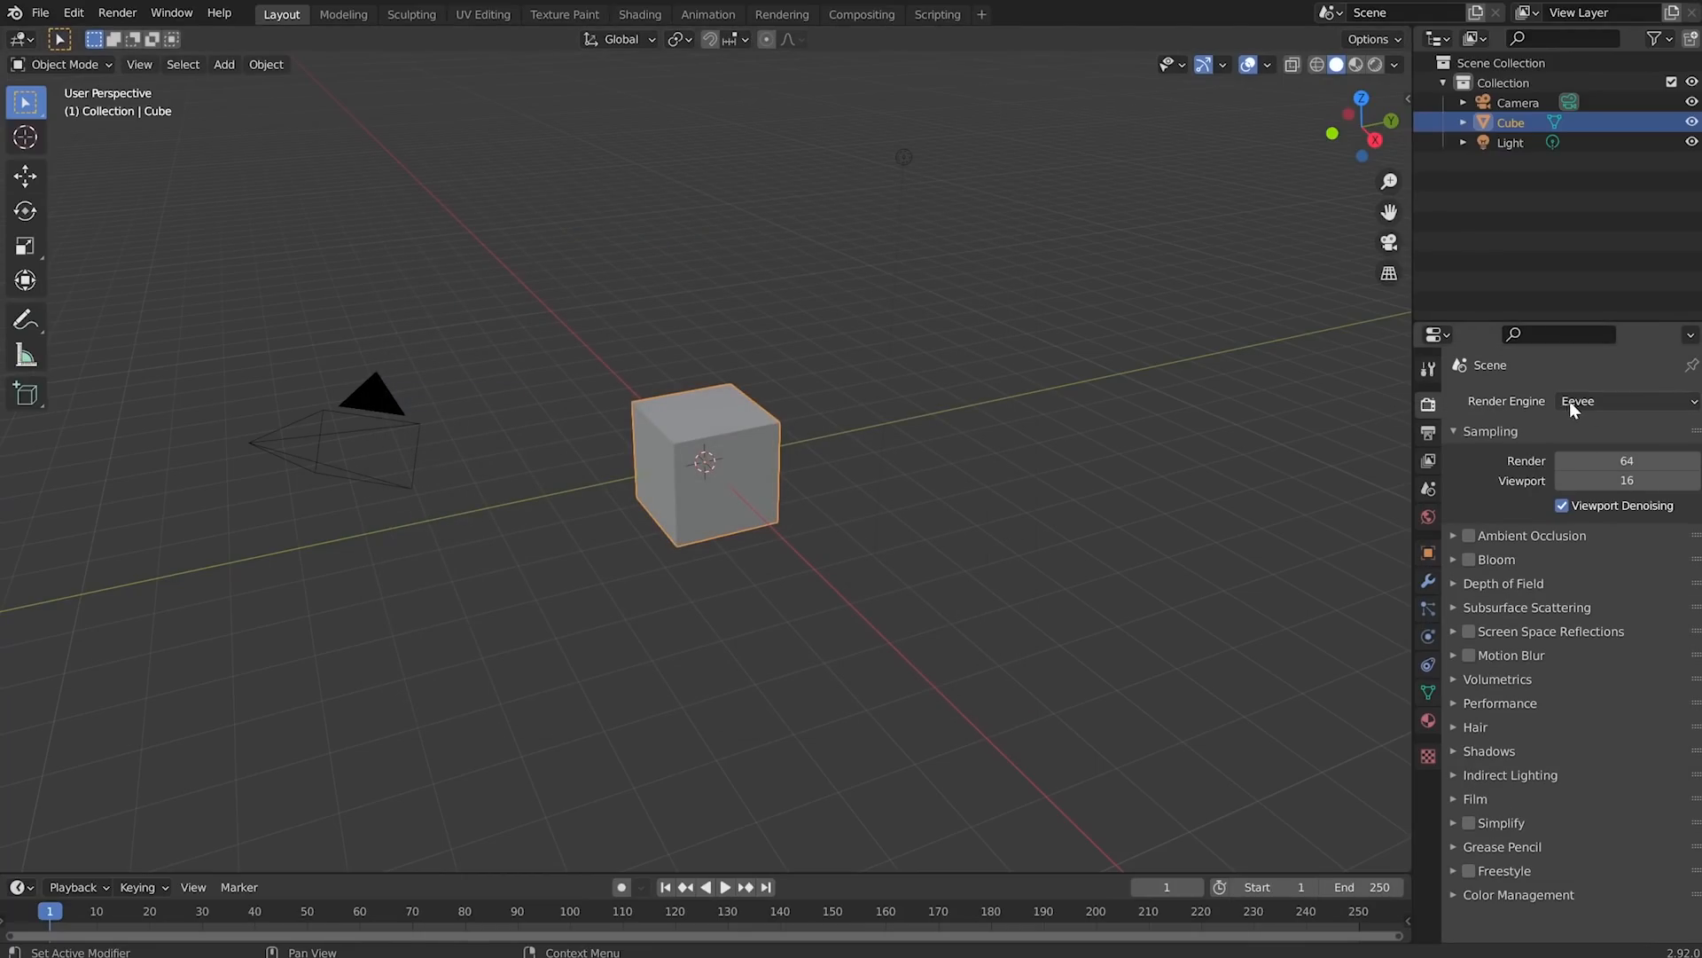
{"action": "left_click", "coordinate": [1636, 404]}
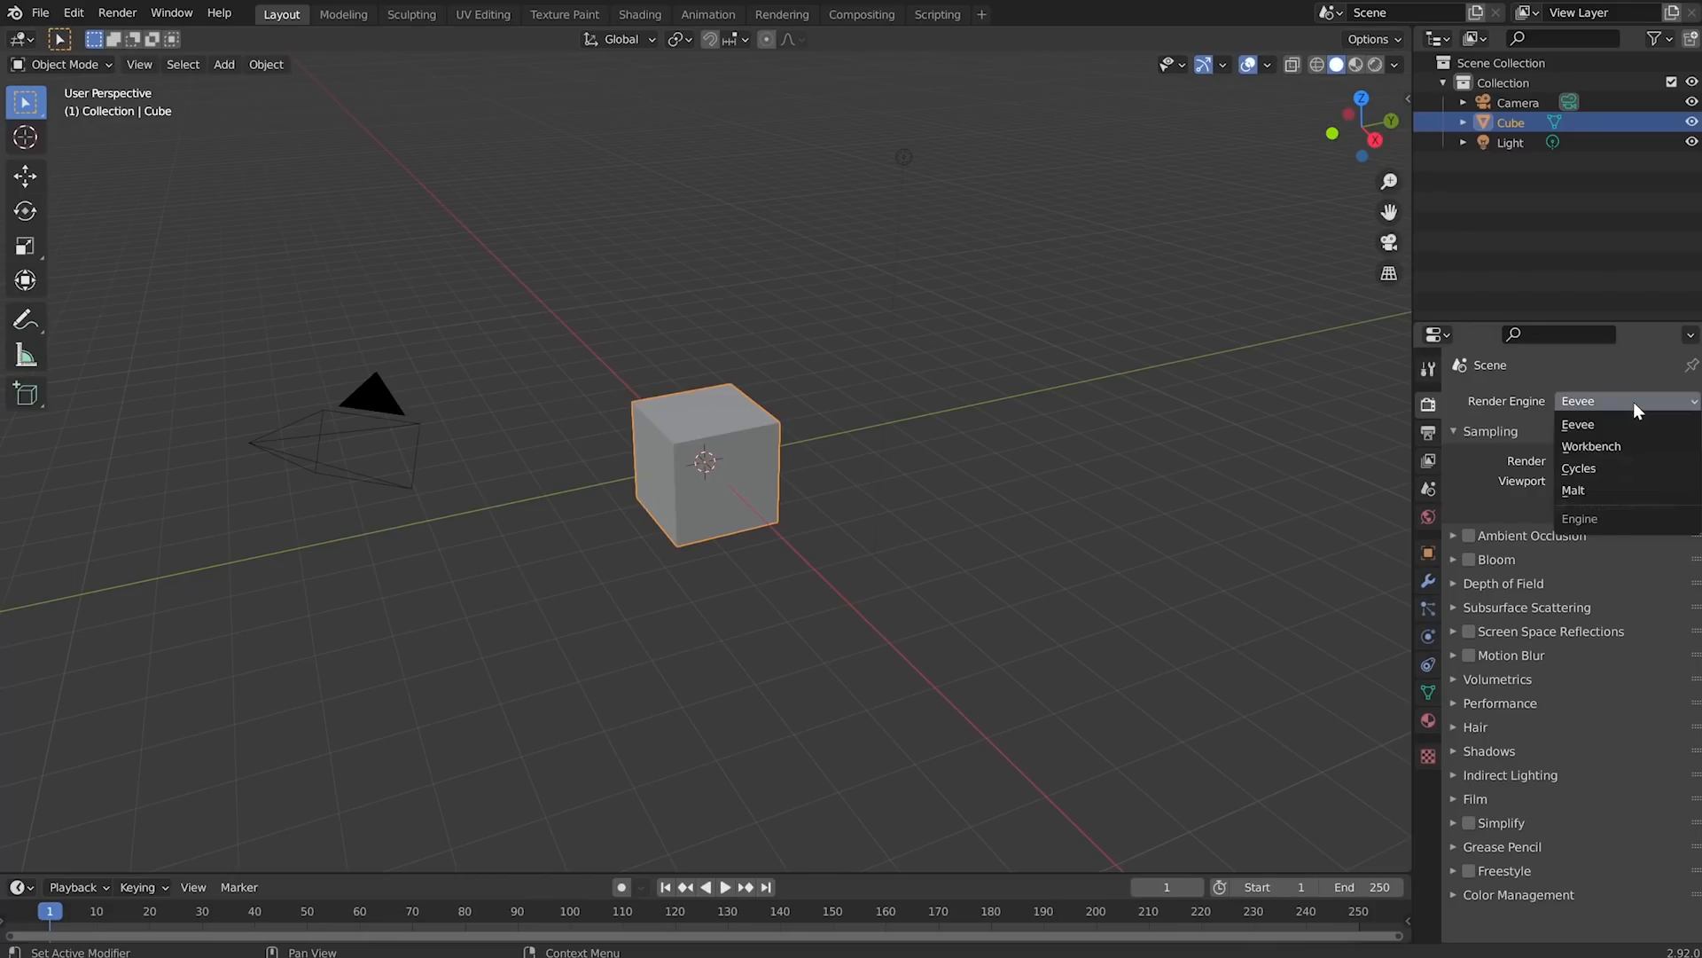
{"action": "left_click", "coordinate": [1645, 490]}
- Show the cube's material properties in a widened properties editor and switch the viewport to Rendered shading
{"action": "left_click", "coordinate": [1428, 720]}
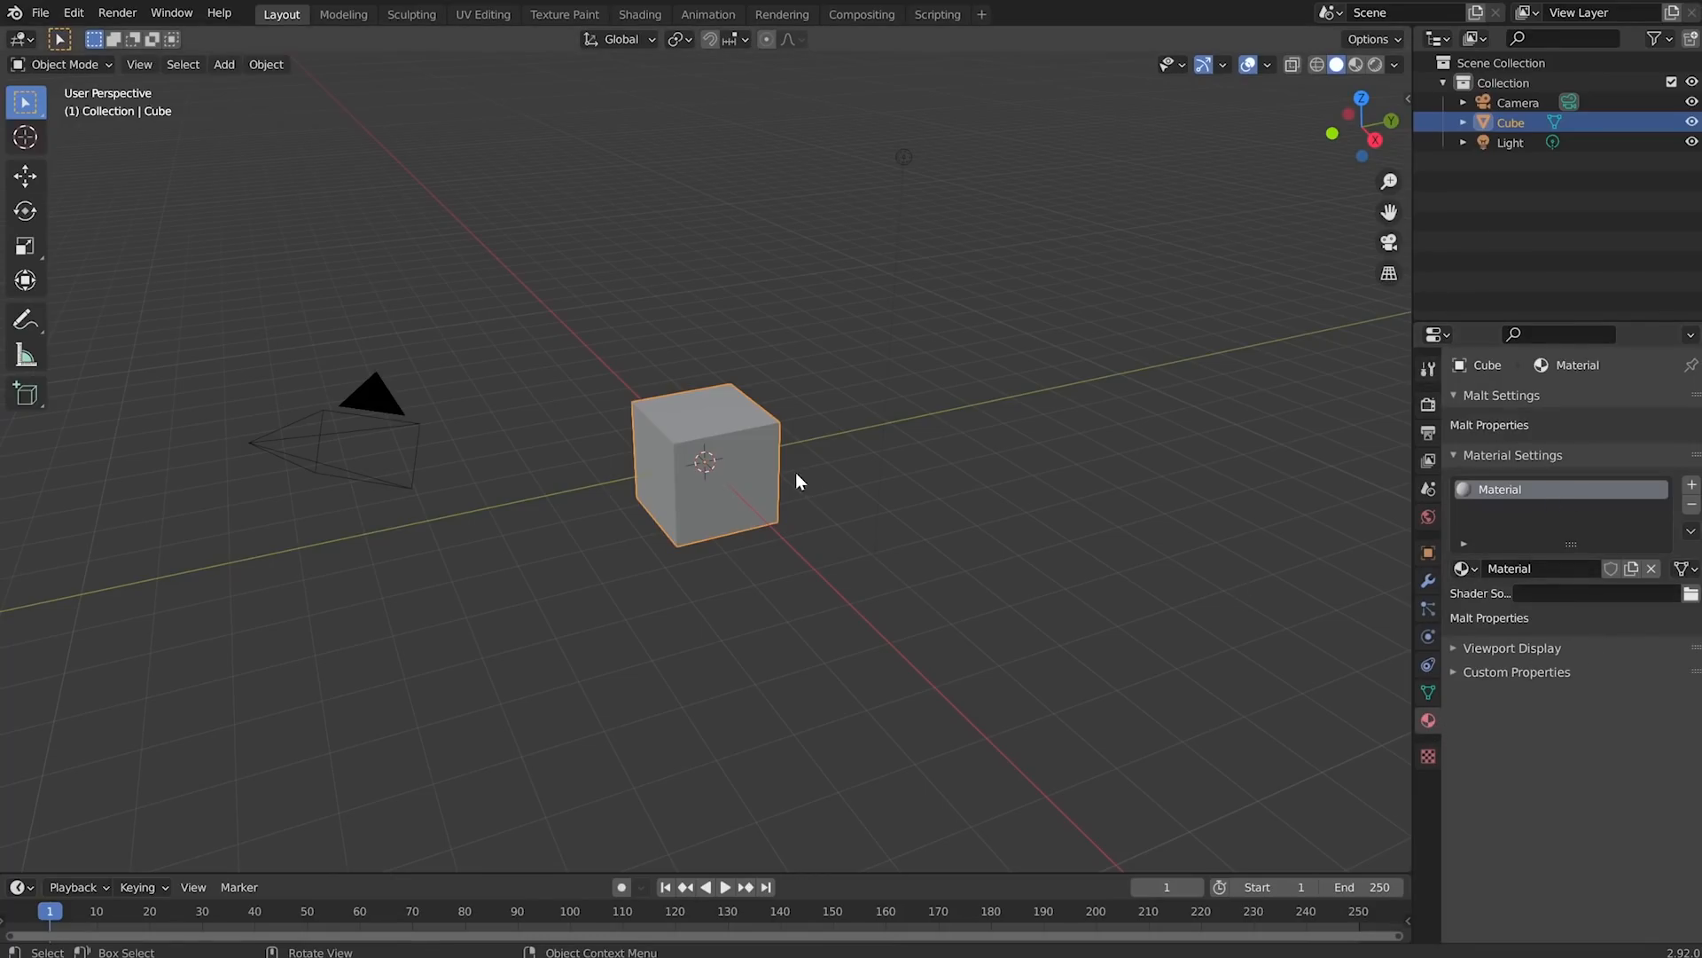
{"action": "key", "text": "z"}
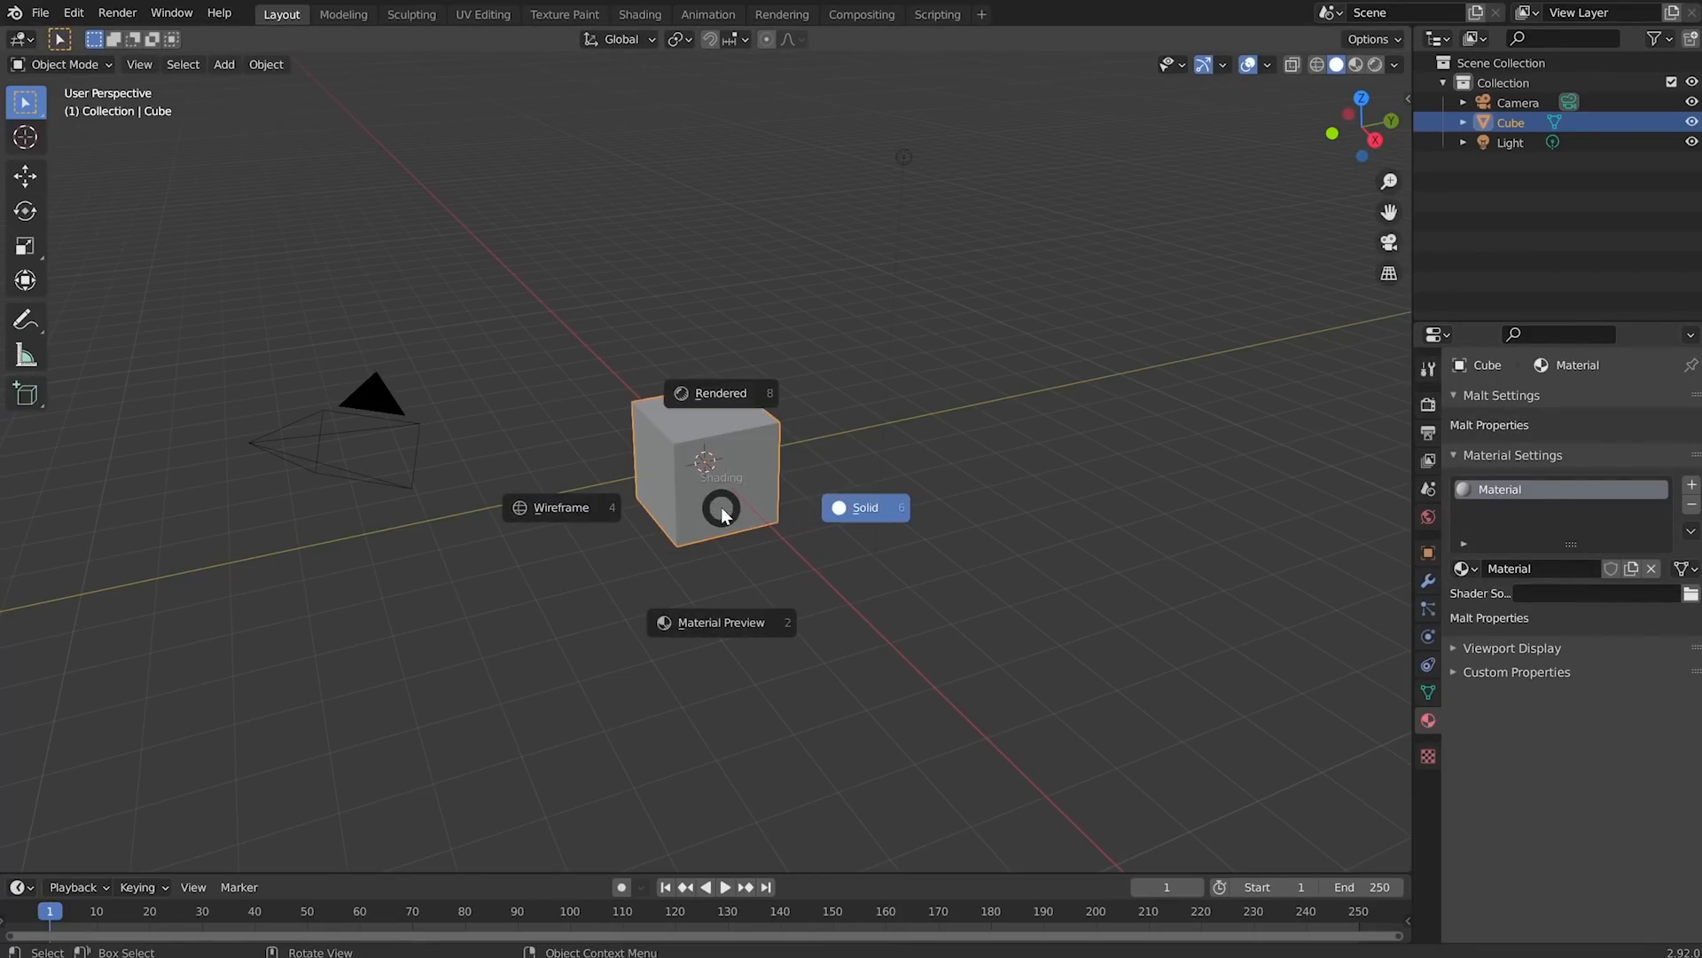
{"action": "left_click", "coordinate": [720, 395]}
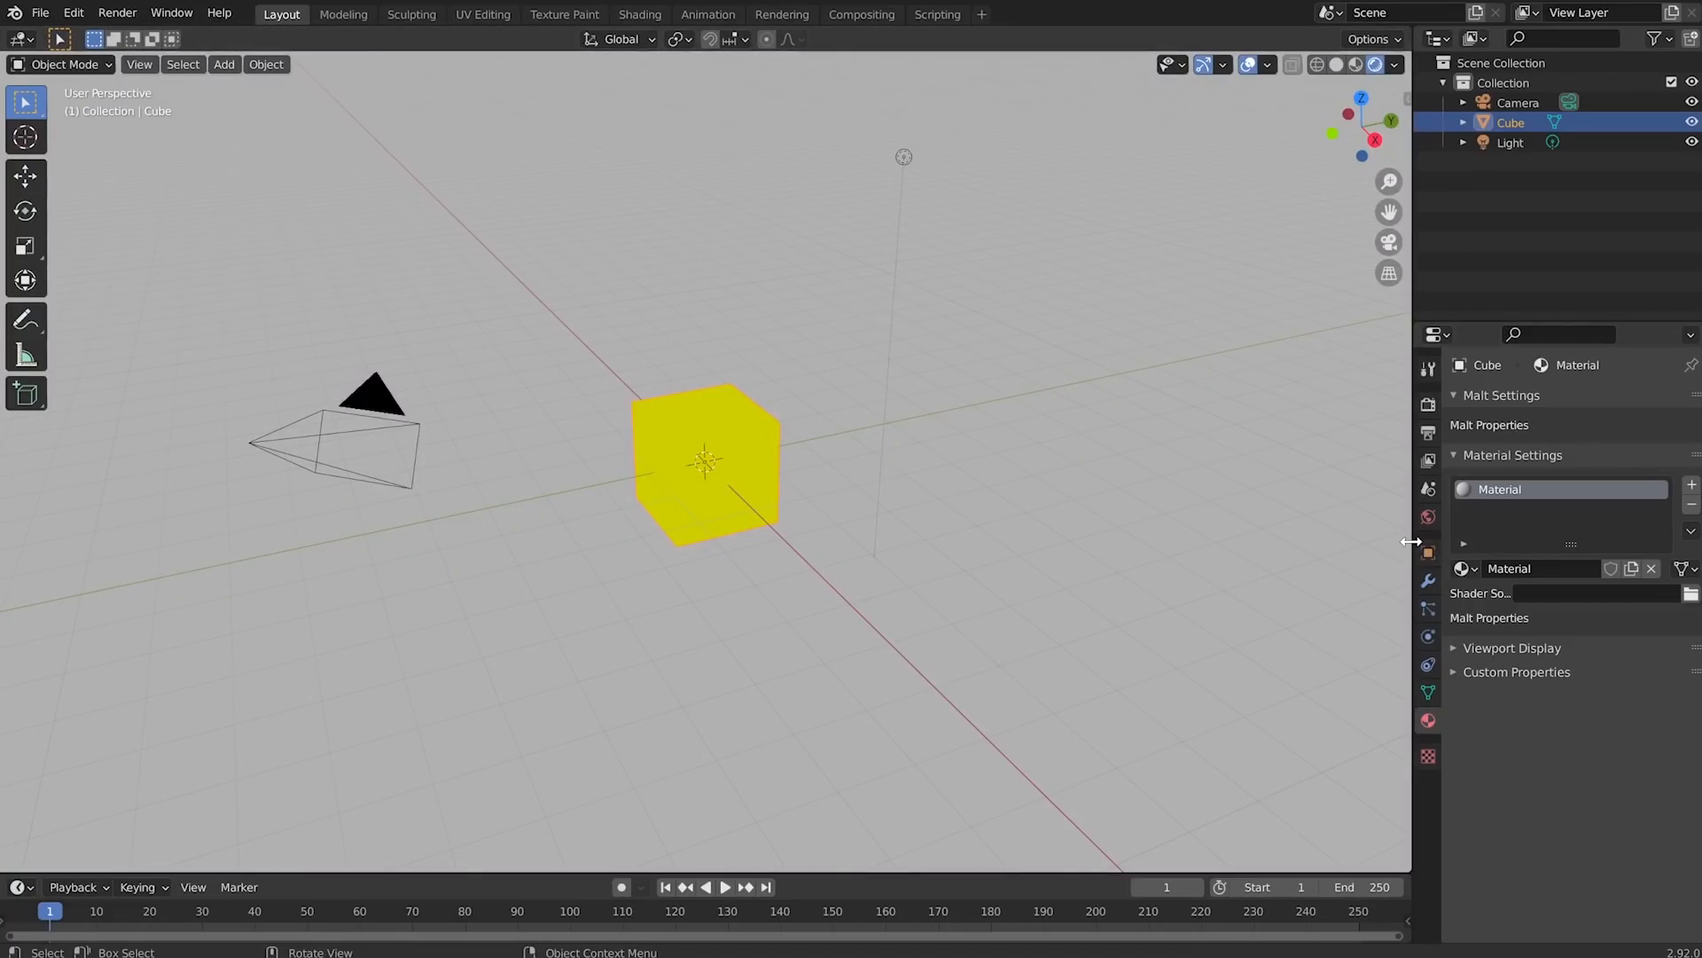
{"action": "left_click_drag", "start_coordinate": [1337, 539], "coordinate": [1158, 539]}
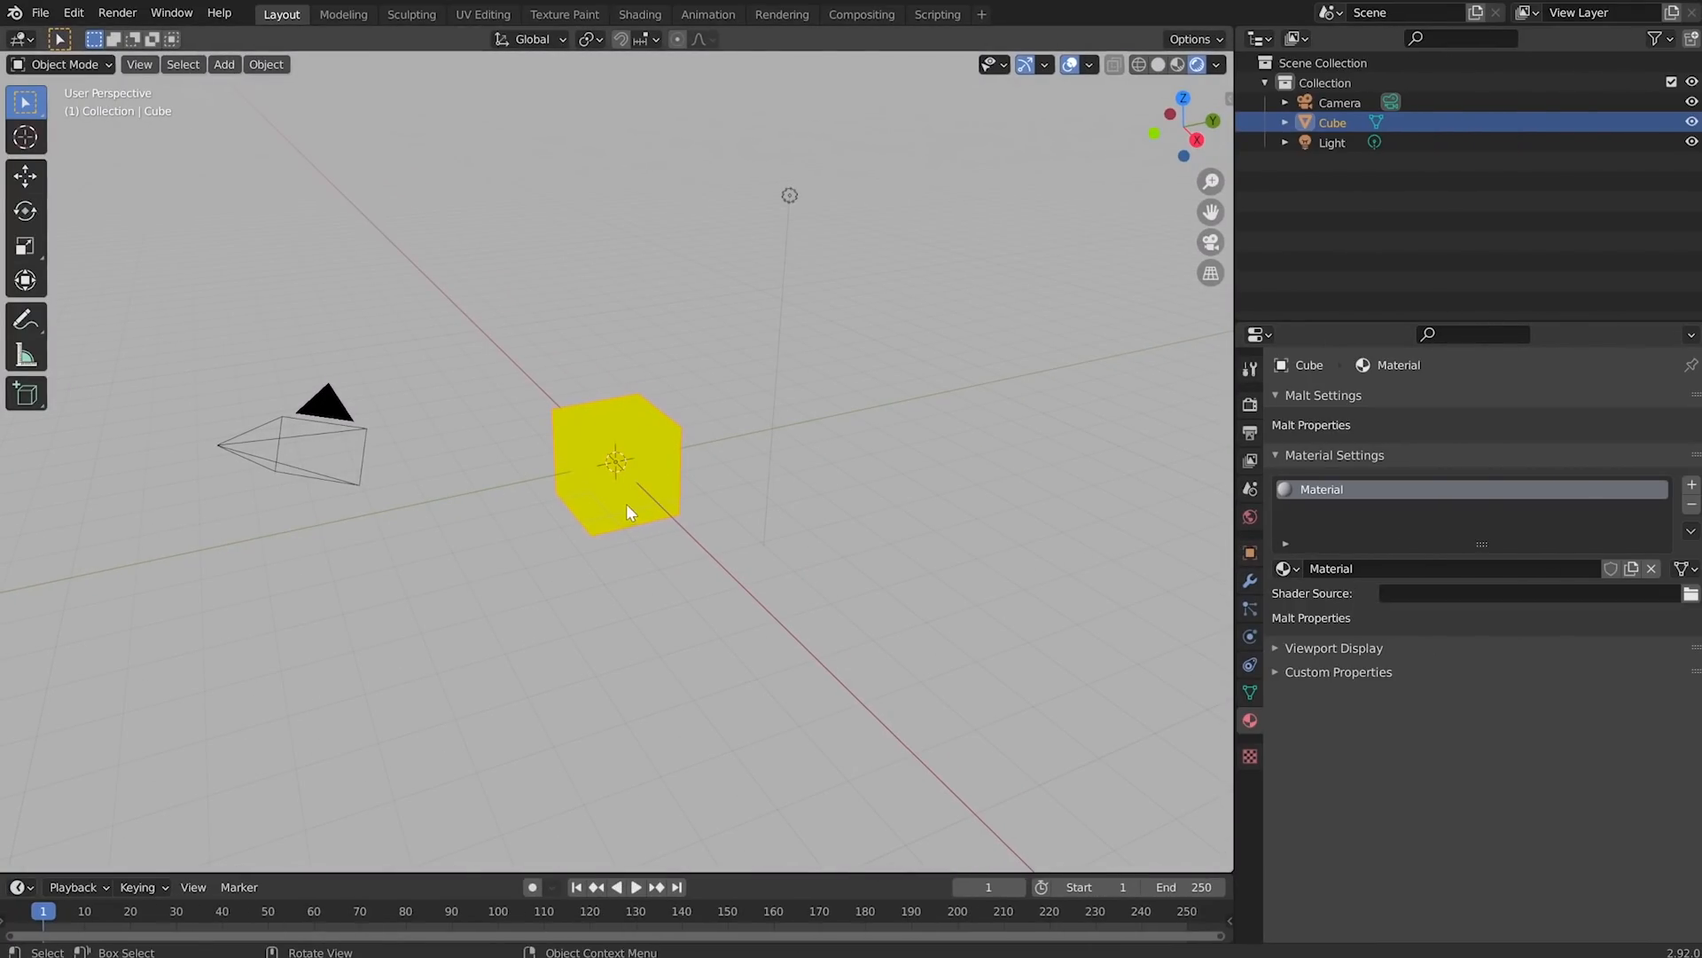
{"action": "middle_click_drag", "start_coordinate": [625, 504], "coordinate": [843, 603]}
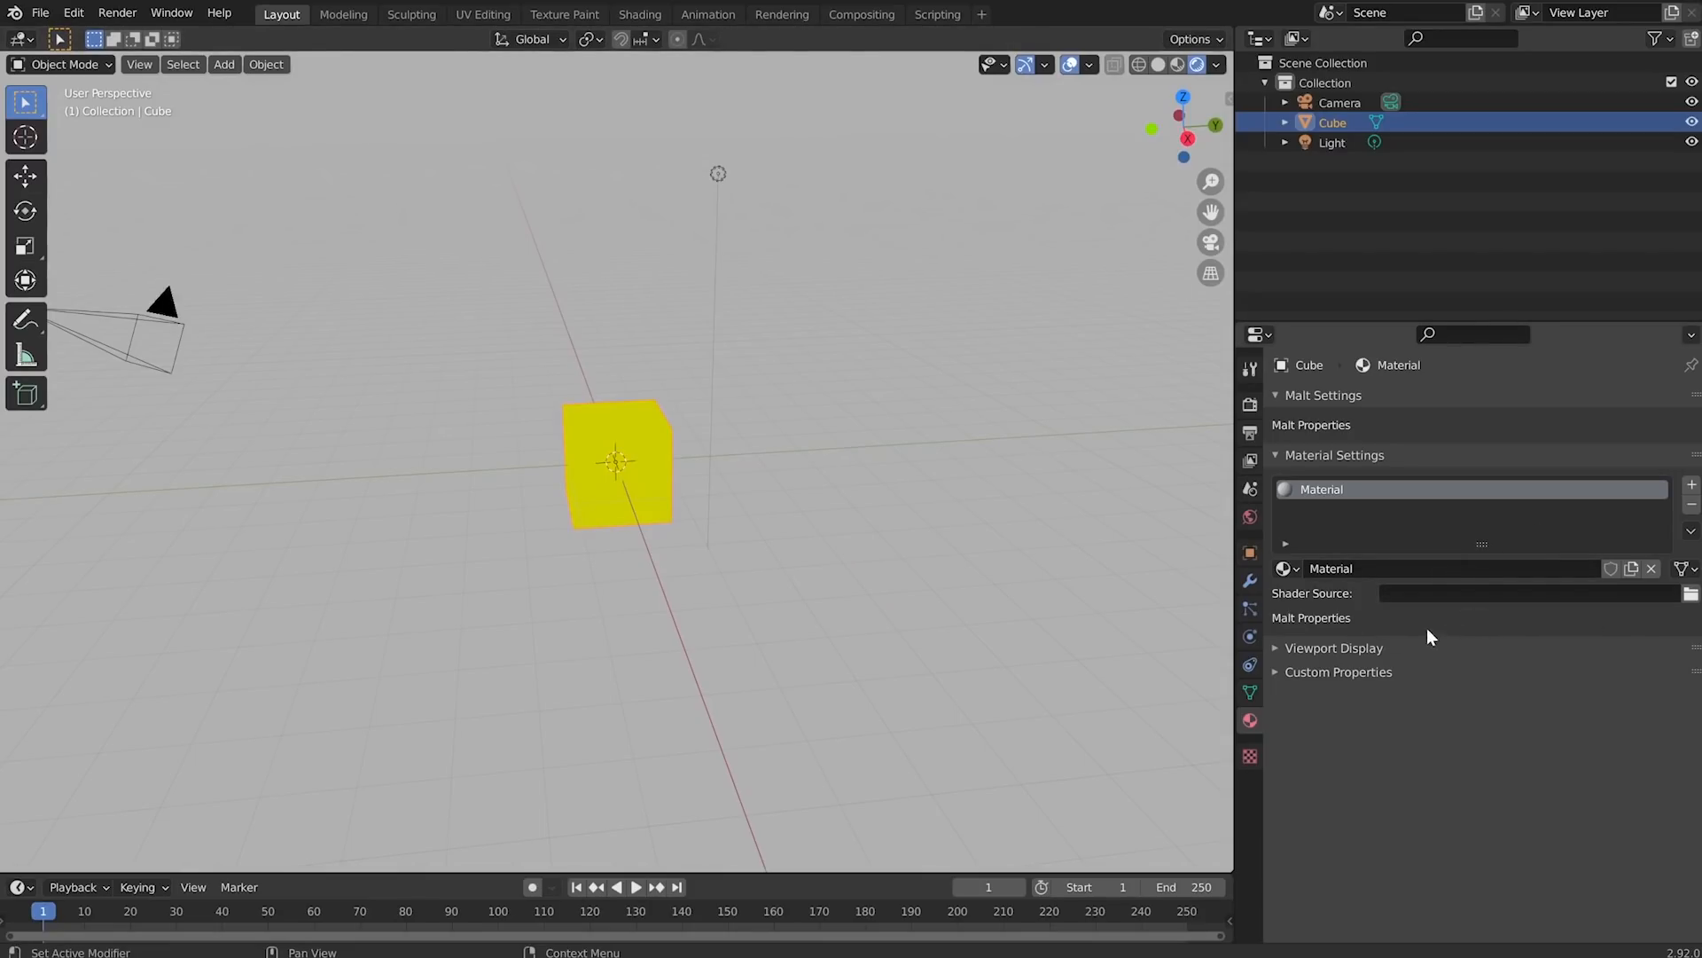
- Load basic.mesh.glsl from the Shader-Examples folder as the shader source of the cube's material
{"action": "left_click", "coordinate": [1691, 593]}
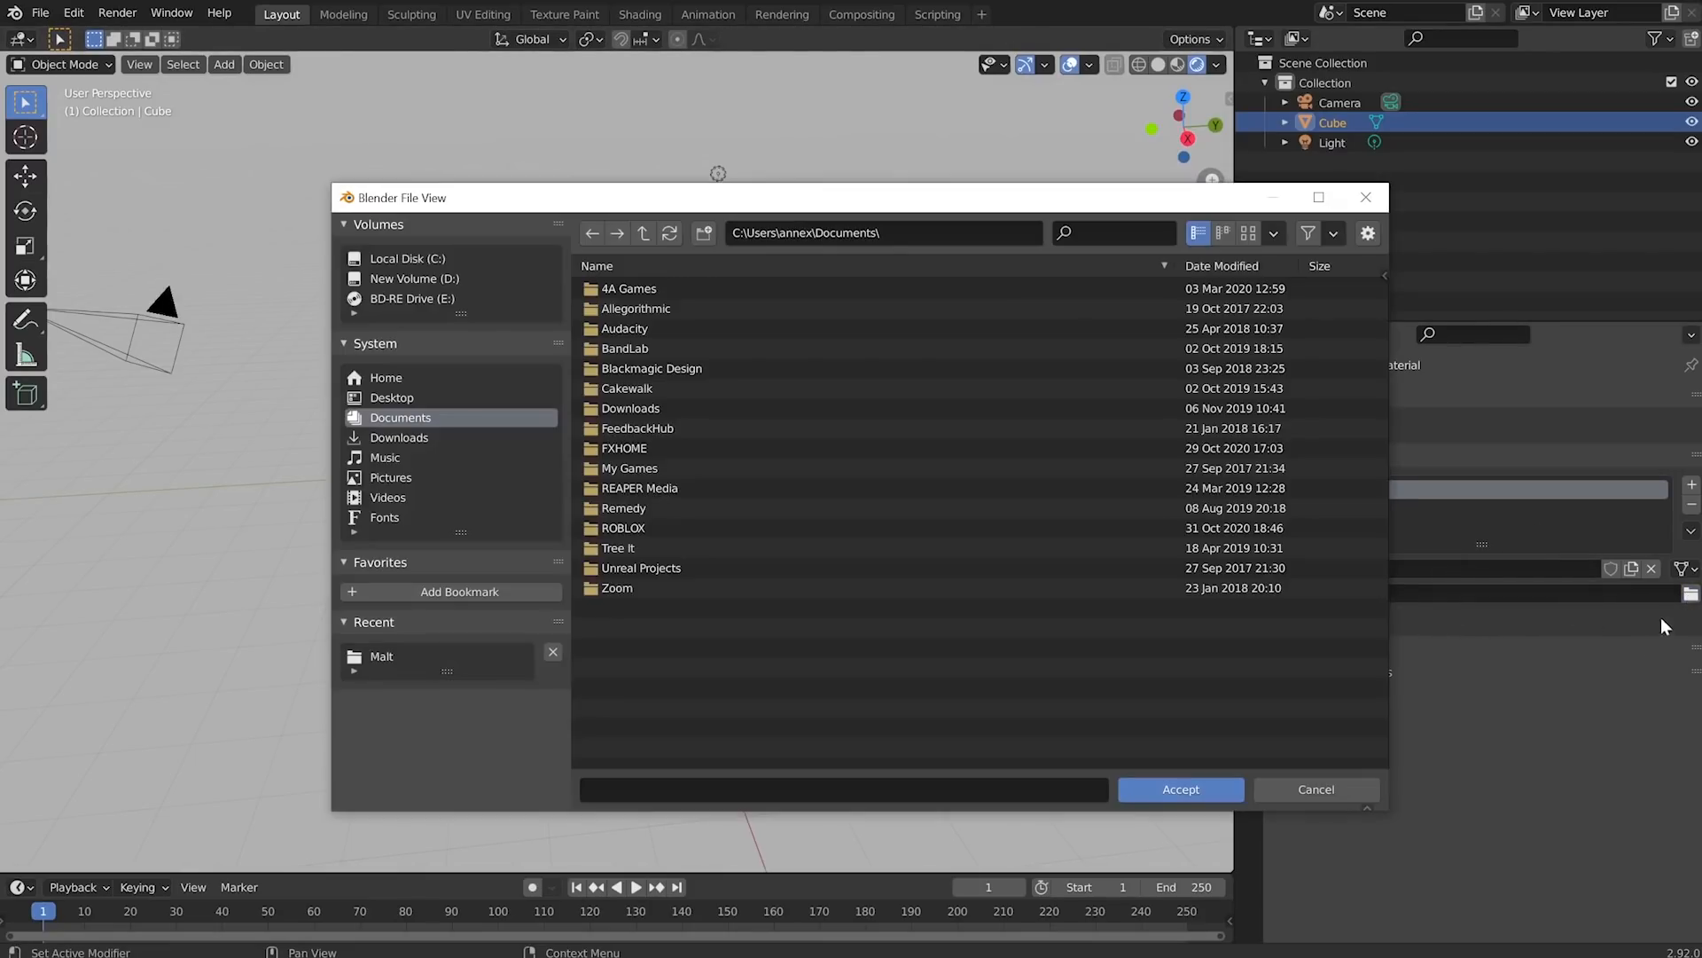
{"action": "left_click", "coordinate": [381, 656]}
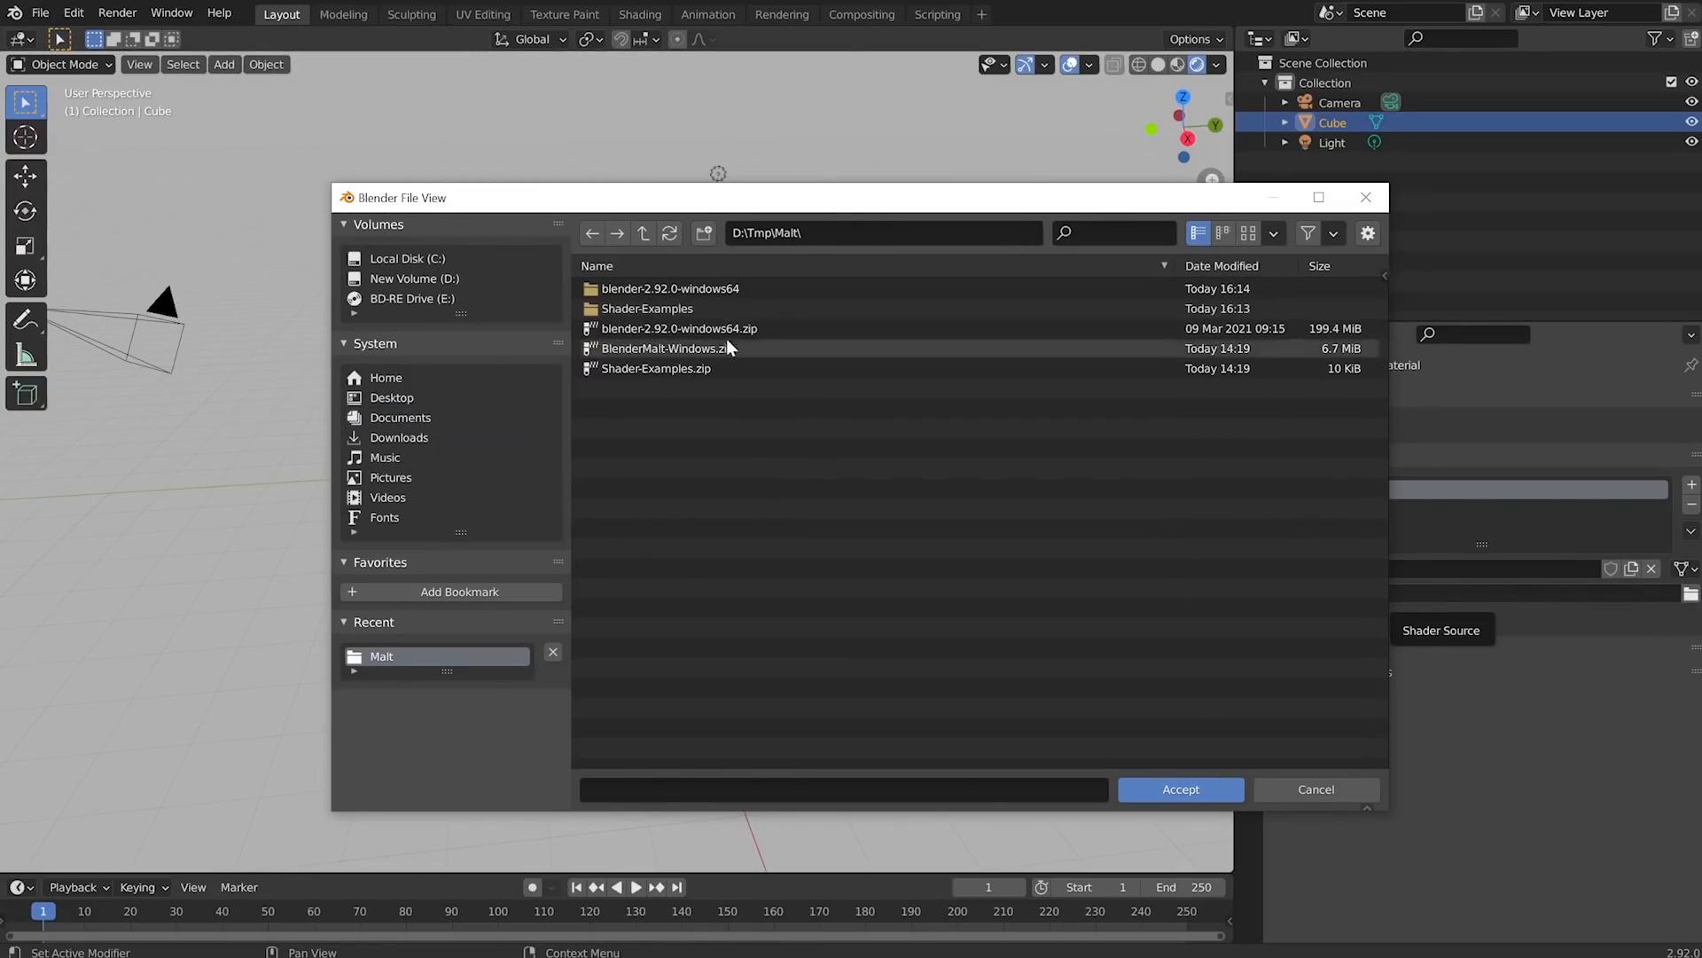
{"action": "double_click", "coordinate": [621, 308]}
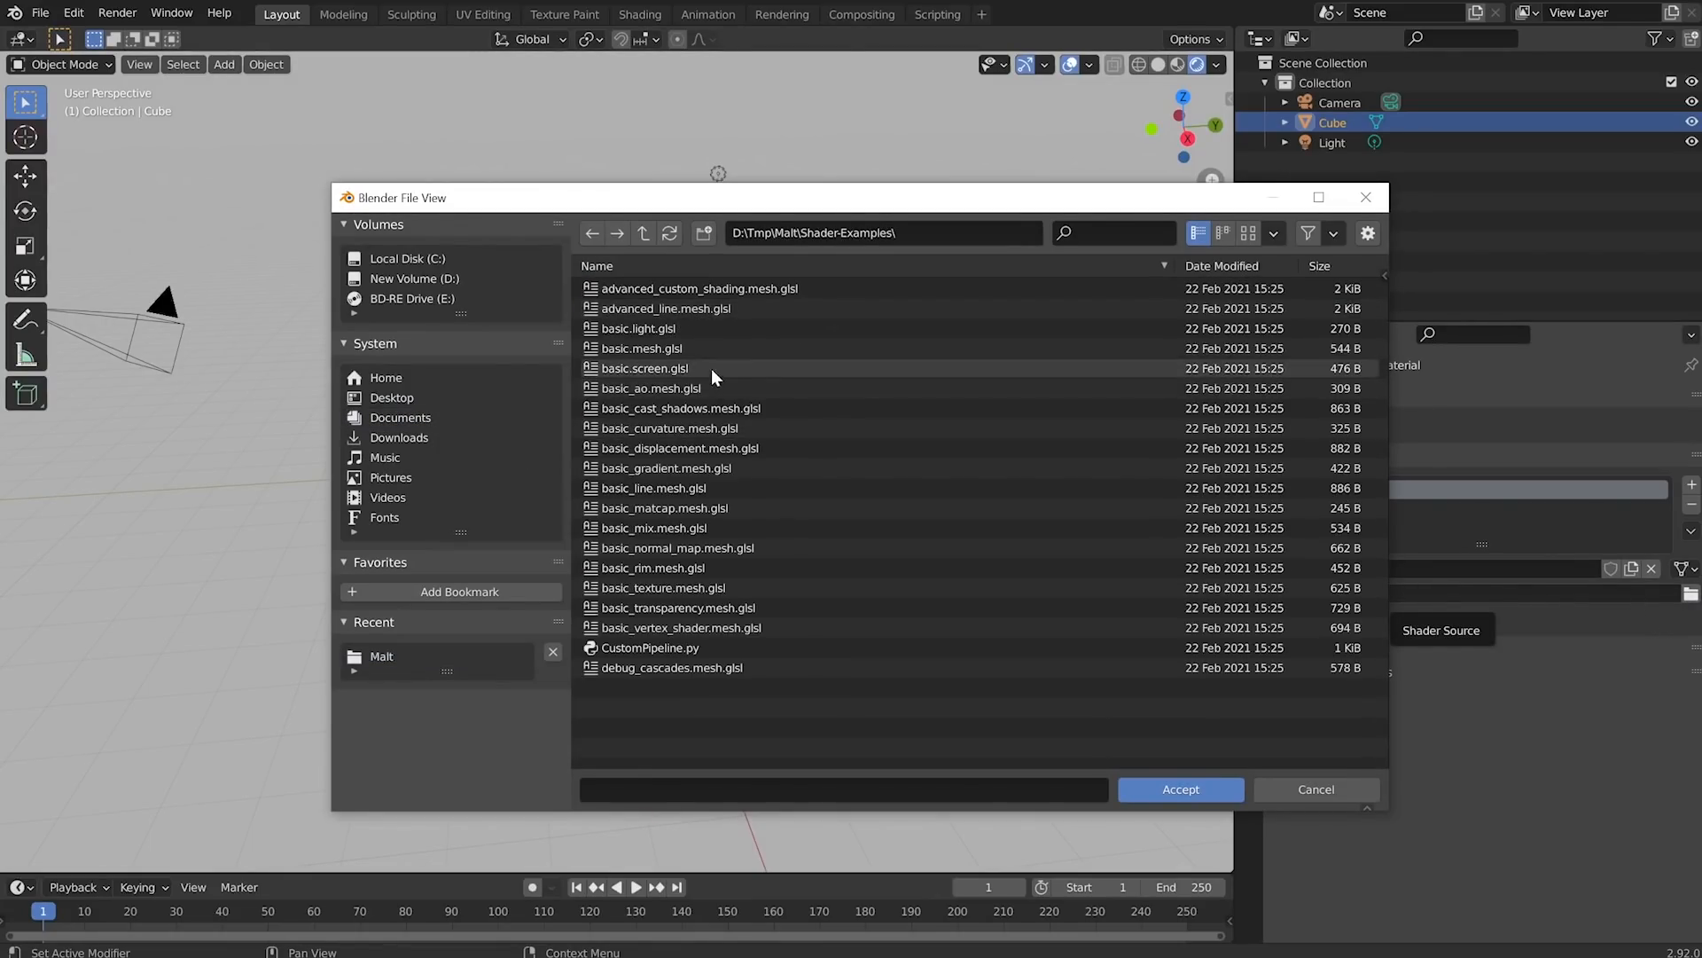
{"action": "left_click", "coordinate": [635, 354]}
{"action": "double_click", "coordinate": [755, 353]}
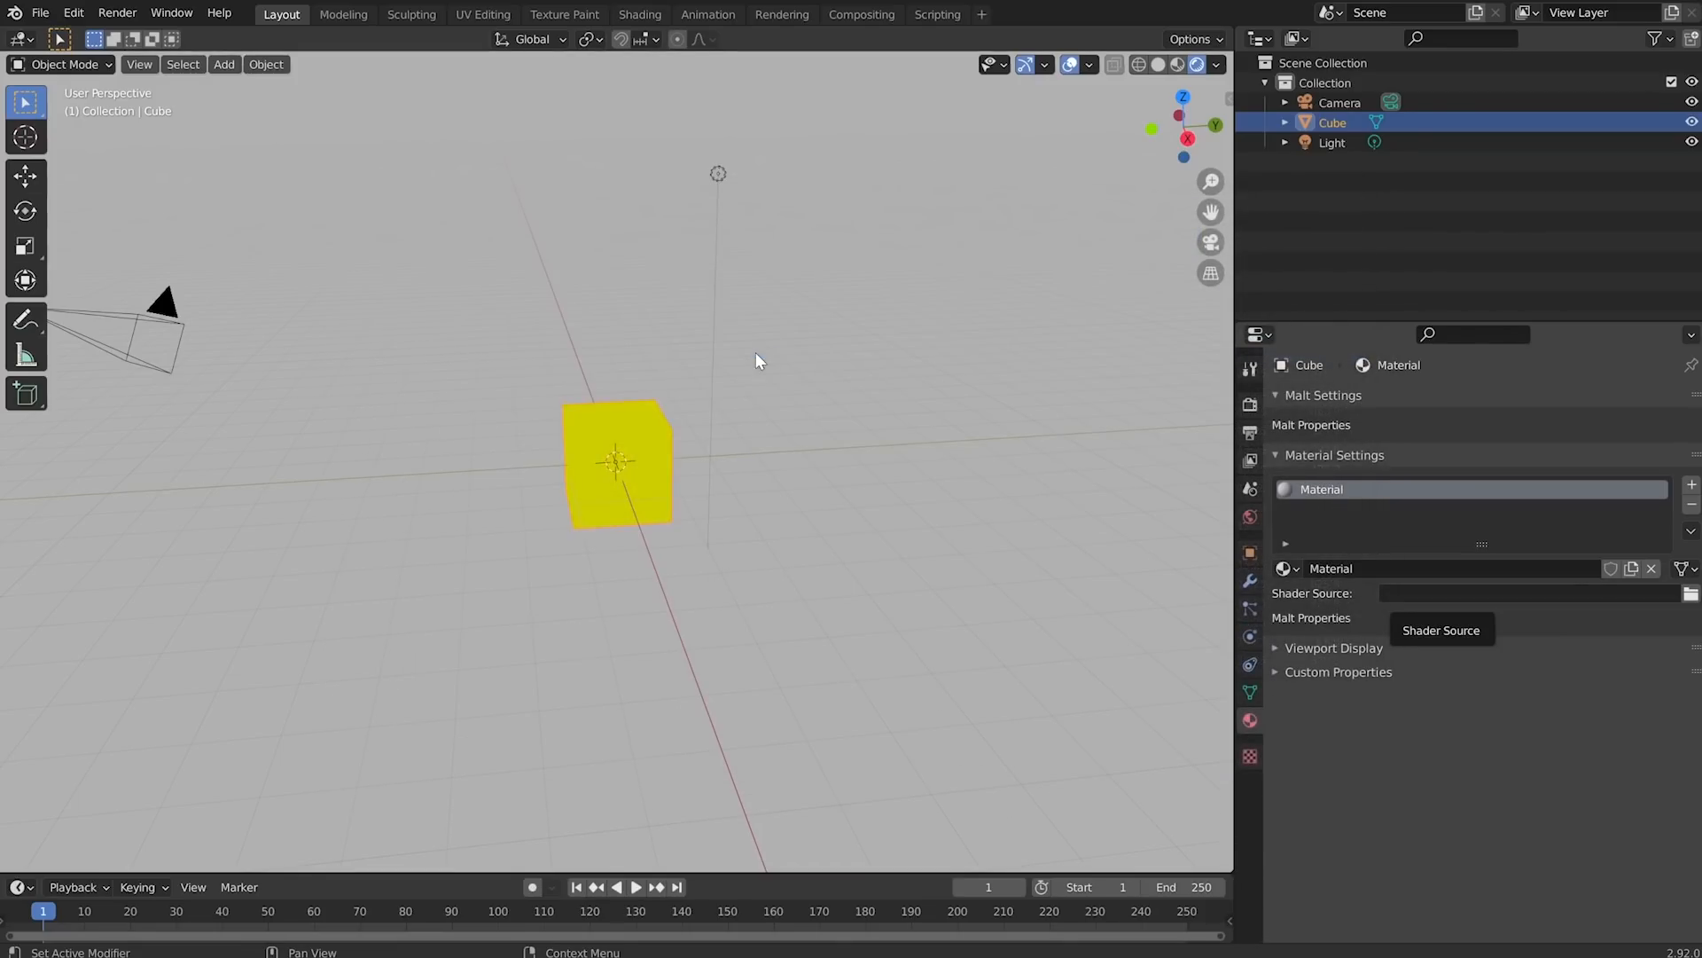
- Move the point light across to the opposite side of the cube so it lights the face in view
{"action": "middle_click_drag", "start_coordinate": [611, 470], "coordinate": [520, 450]}
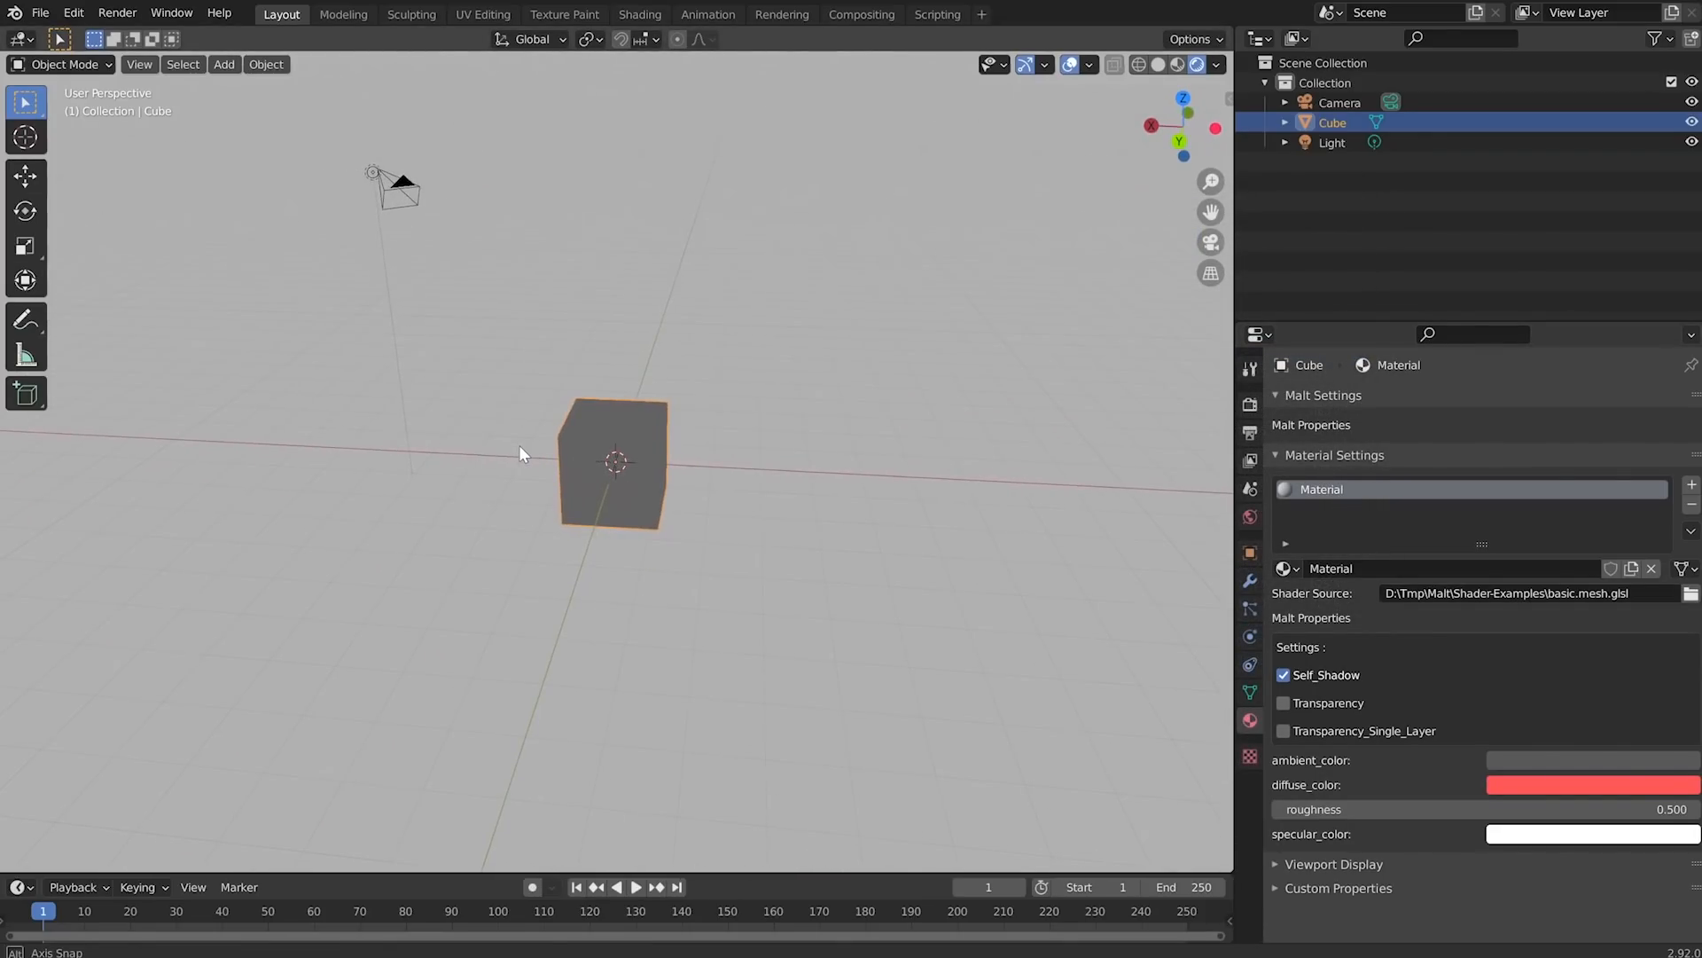
{"action": "left_click", "coordinate": [370, 174]}
{"action": "key", "text": "g"}
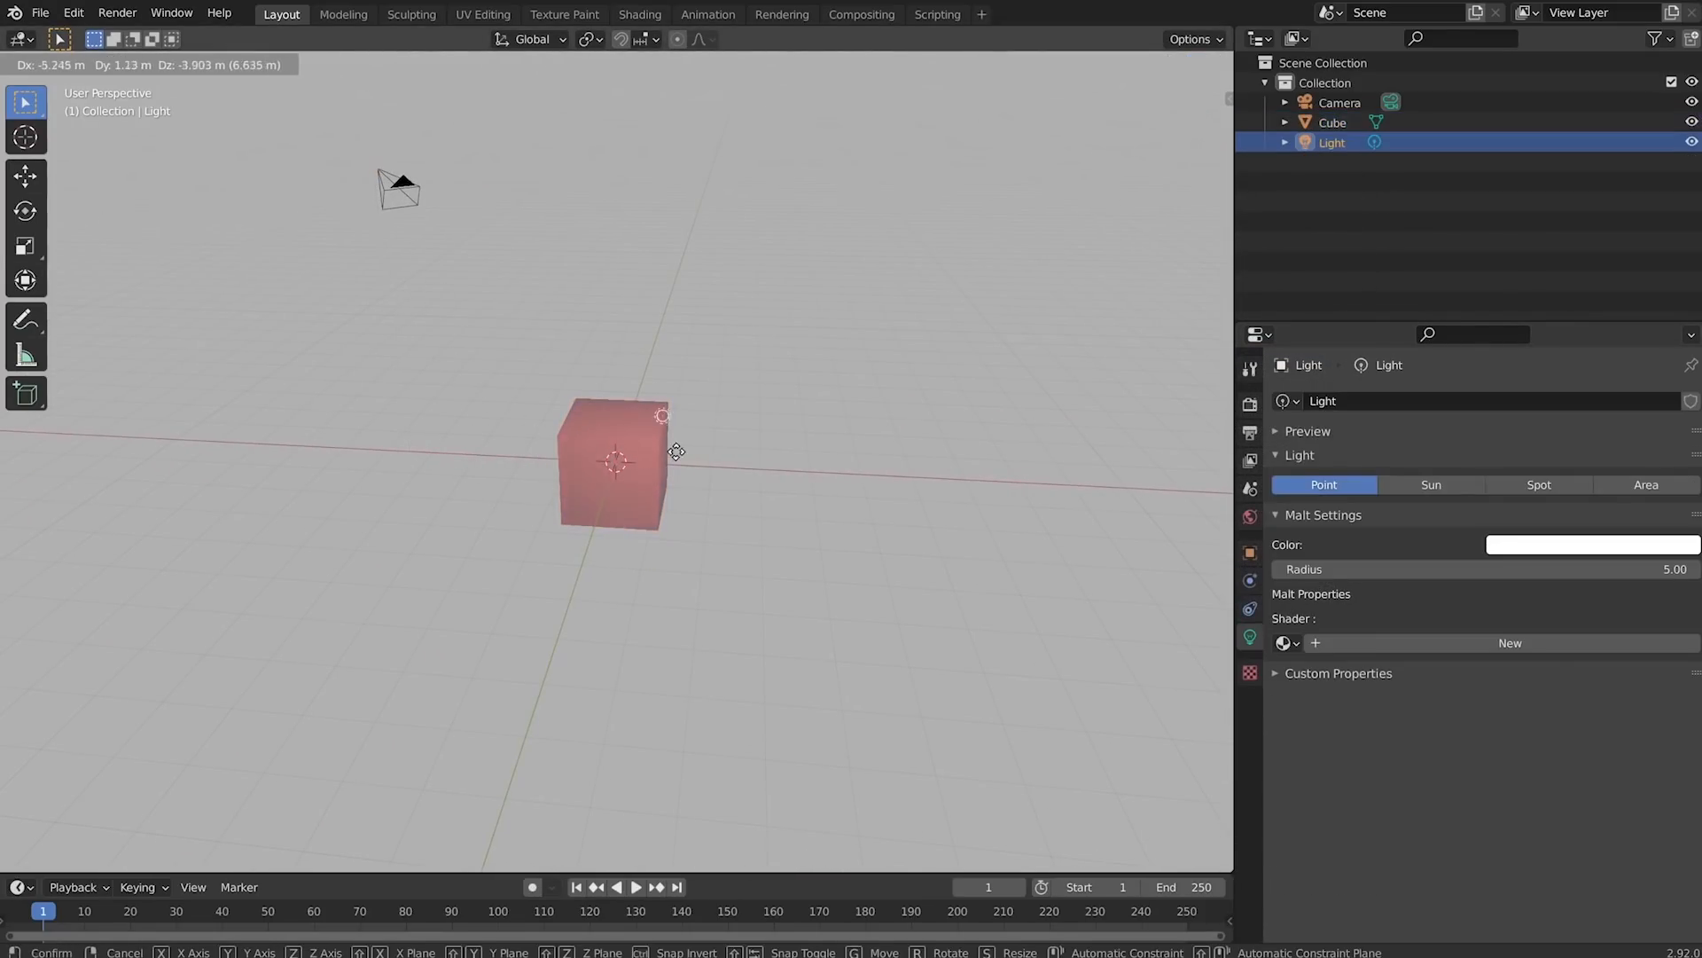
{"action": "left_click", "coordinate": [729, 456]}
{"action": "middle_click_drag", "start_coordinate": [729, 456], "coordinate": [656, 483]}
- Change the light's type to Sun and rotate it so its rays shine towards the cube
{"action": "left_click", "coordinate": [1440, 484]}
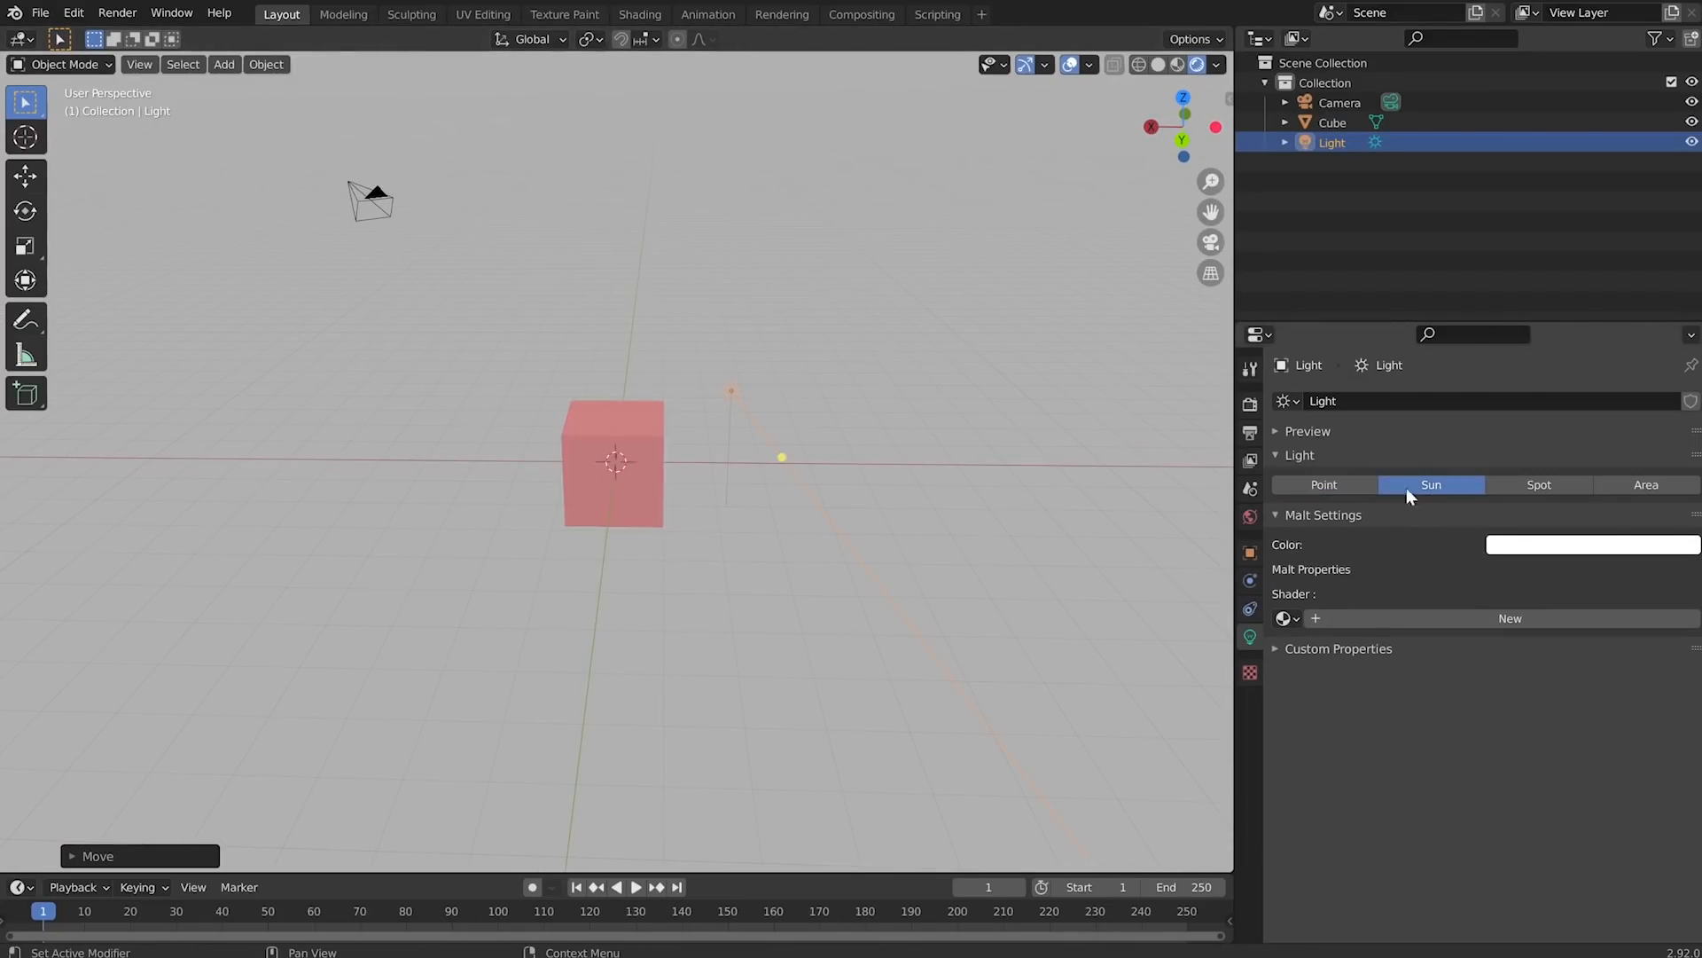
{"action": "key", "text": "r"}
{"action": "left_click", "coordinate": [976, 354]}
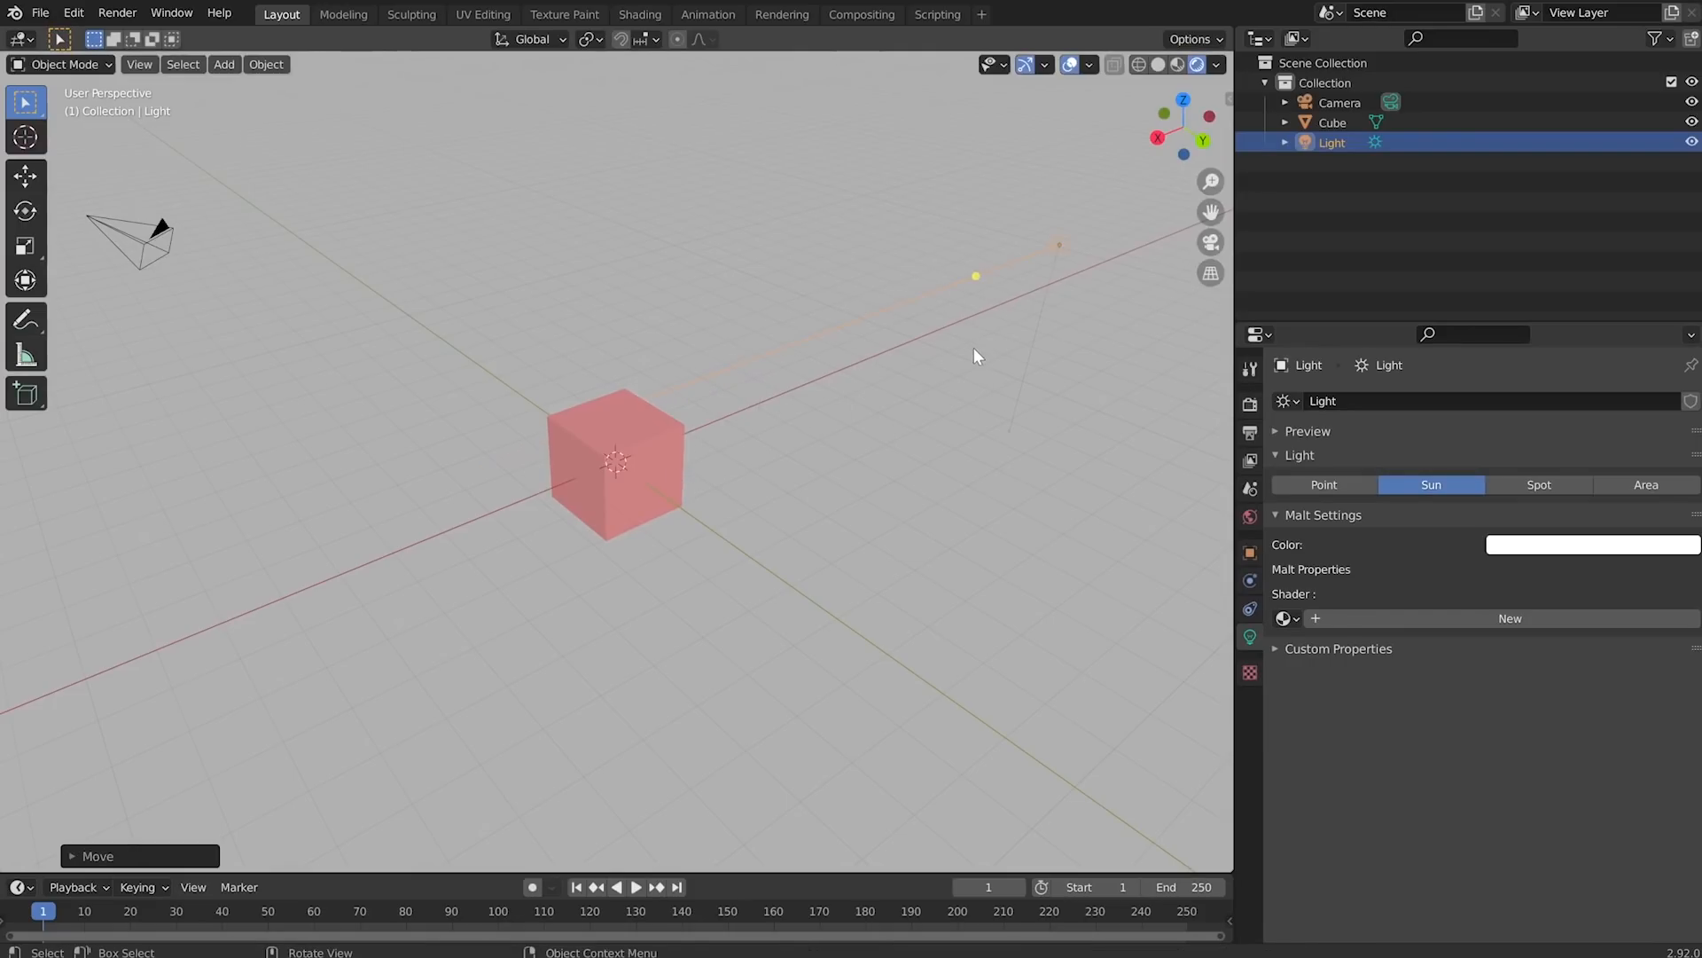
{"action": "middle_click_drag", "start_coordinate": [975, 354], "coordinate": [620, 502]}
{"action": "scroll", "coordinate": [619, 502], "scroll_direction": "up", "scroll_amount": 3}
{"action": "scroll", "coordinate": [718, 505], "scroll_direction": "down", "scroll_amount": 3}
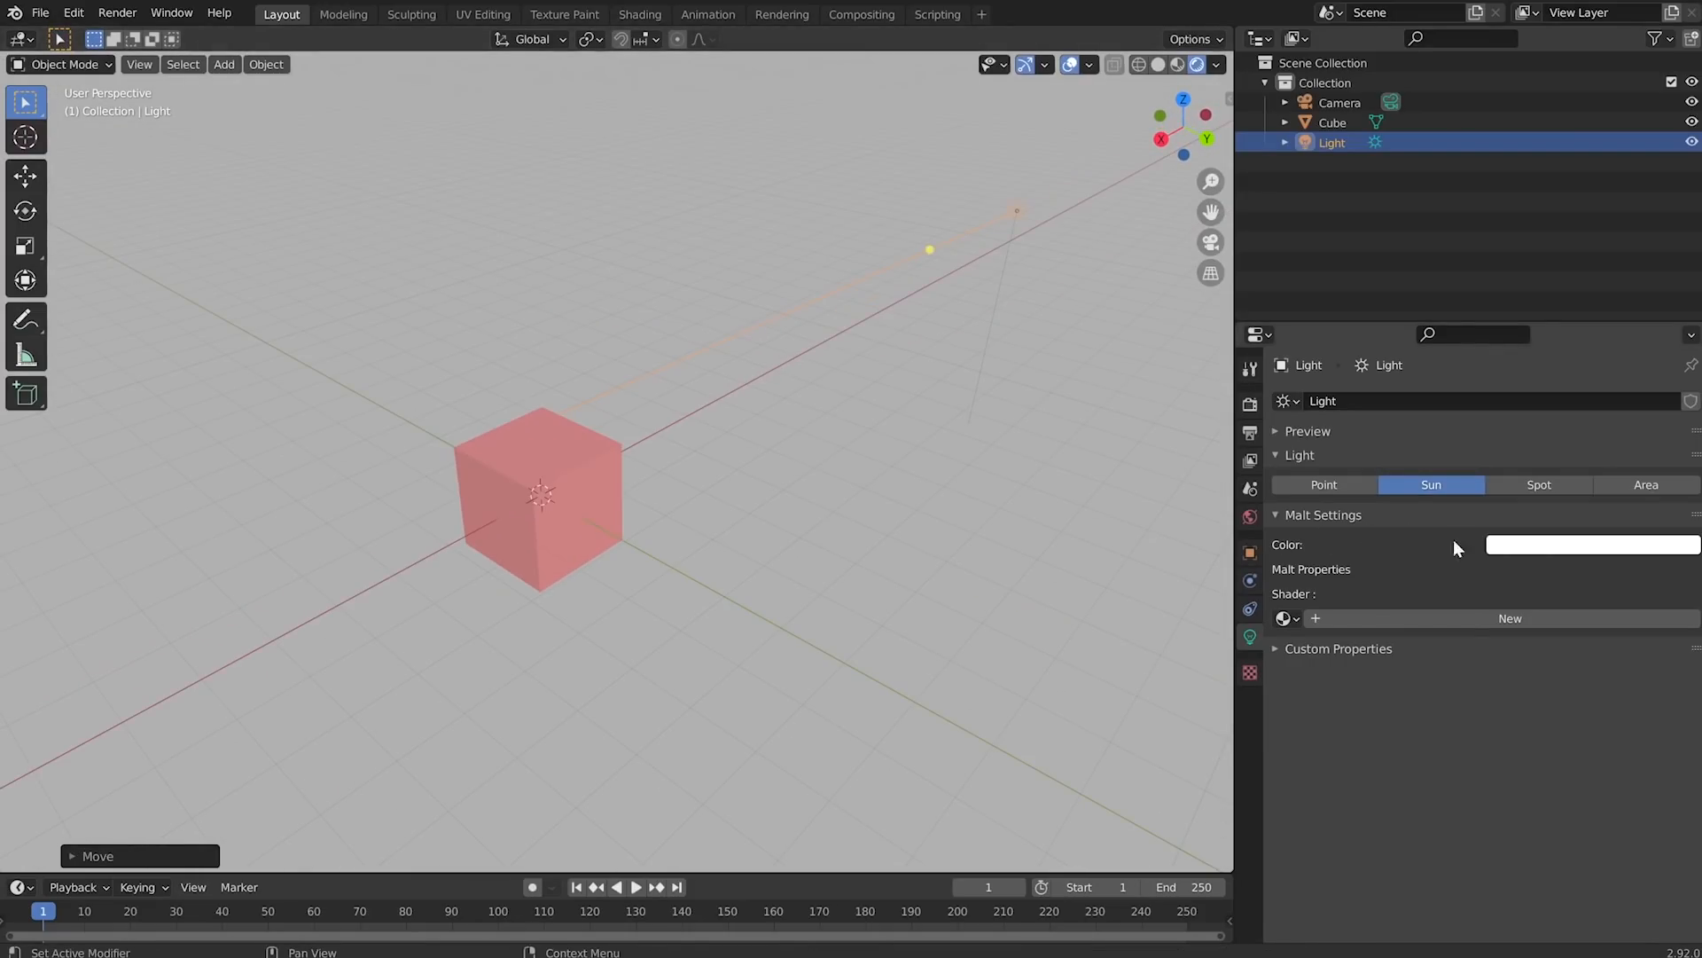
- Give the sun light a near-white colour and set the cube material's diffuse_color to light green
{"action": "left_click", "coordinate": [1575, 556]}
{"action": "left_click_drag", "start_coordinate": [1601, 383], "coordinate": [1598, 356]}
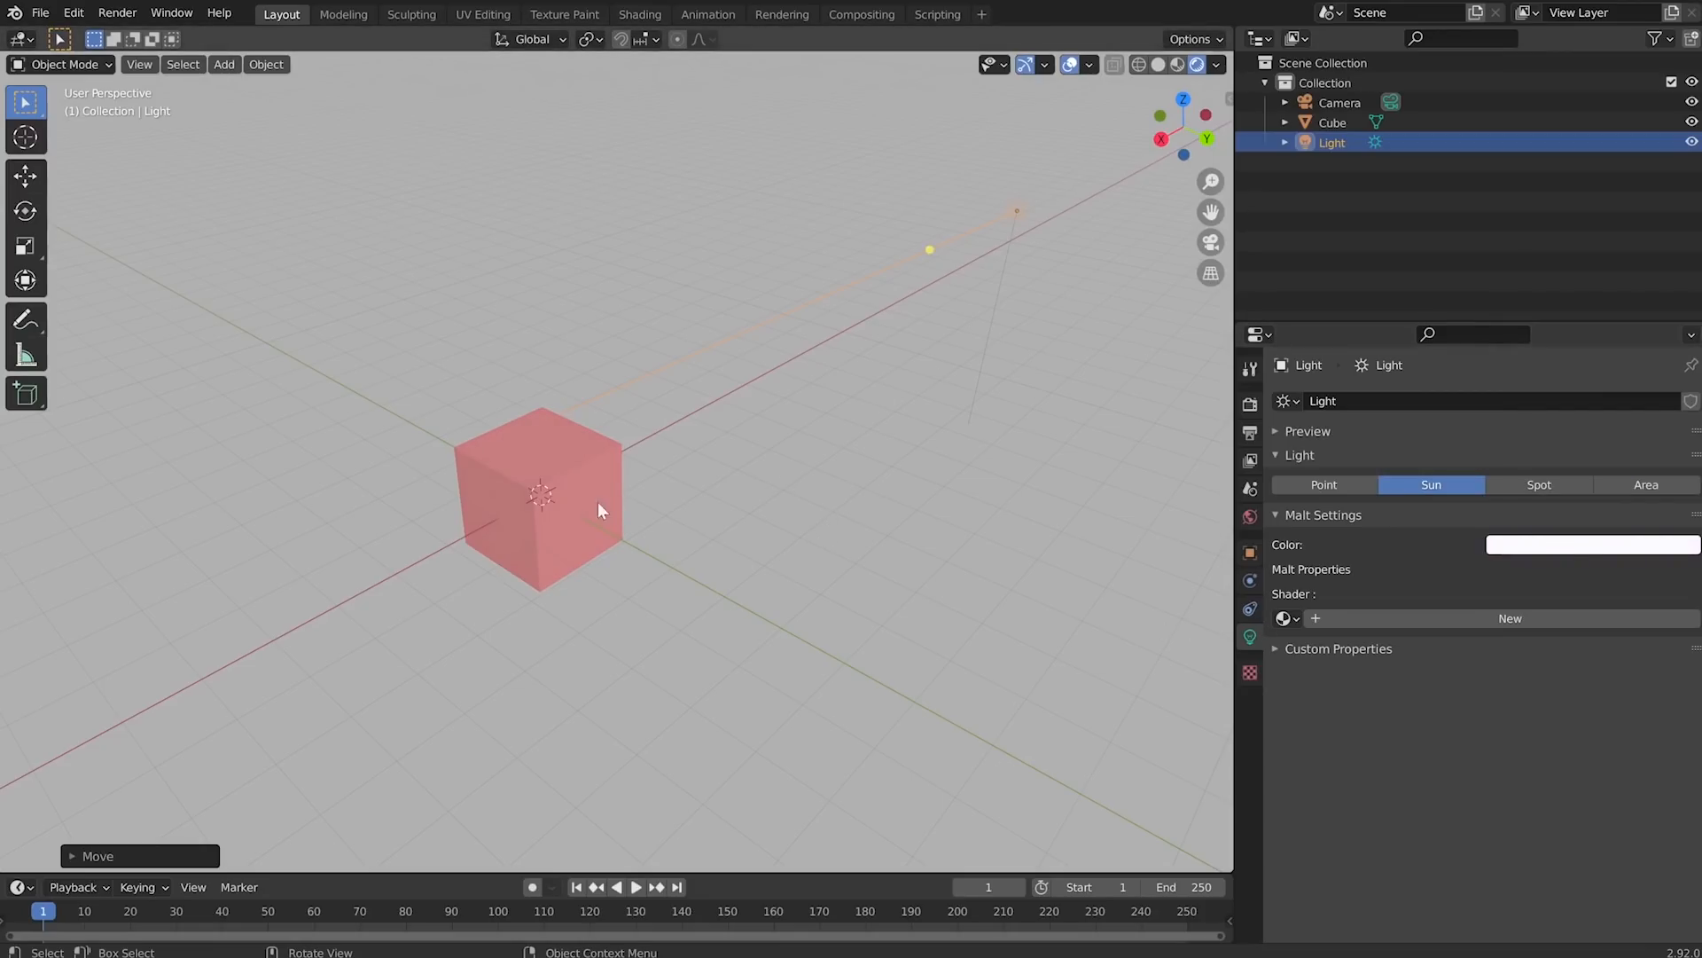
{"action": "left_click", "coordinate": [559, 502]}
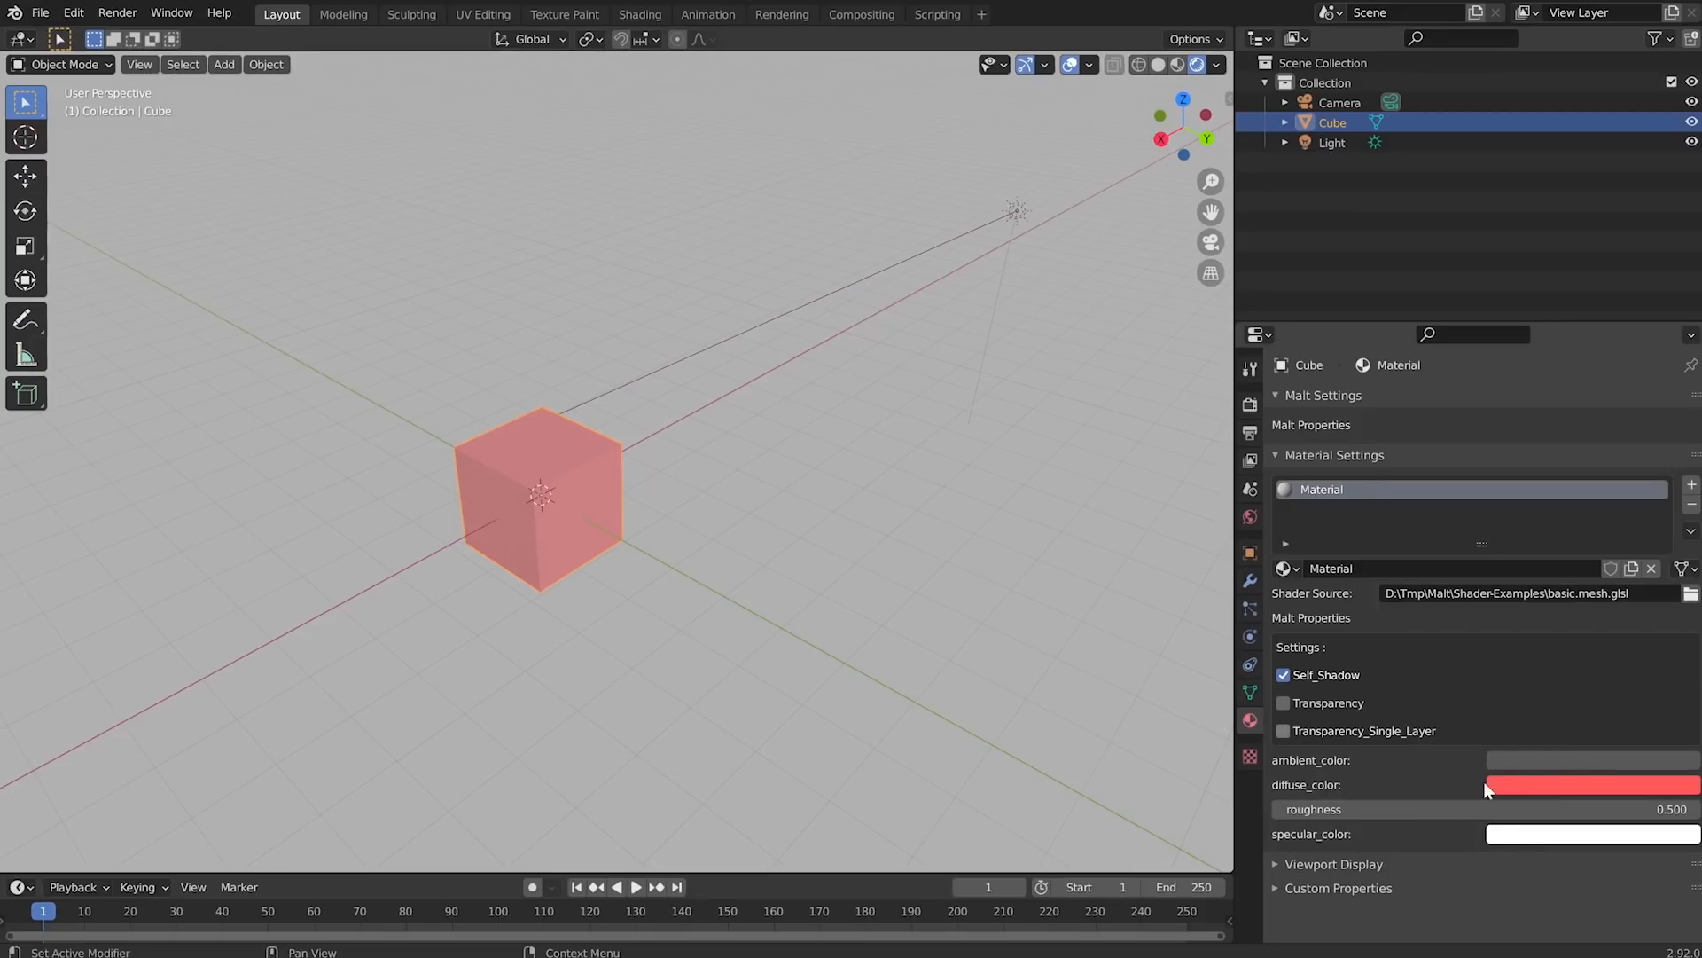
{"action": "left_click", "coordinate": [1533, 790]}
{"action": "left_click_drag", "start_coordinate": [1600, 642], "coordinate": [1550, 611]}
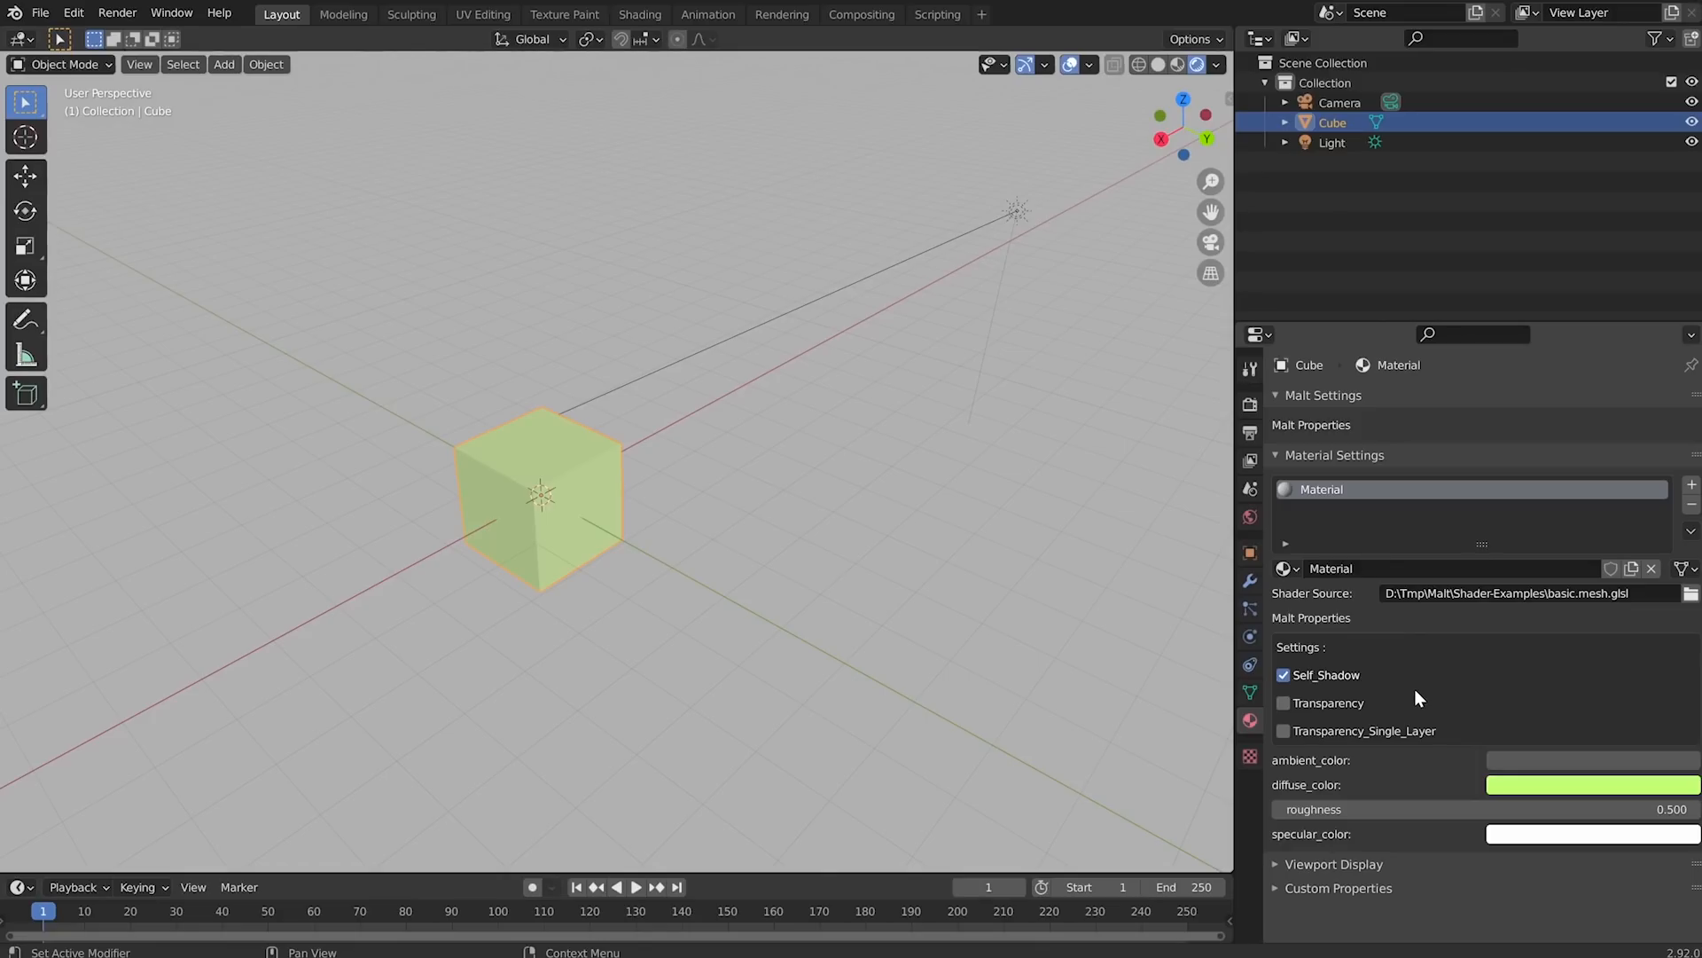
{"action": "mouse_move", "coordinate": [575, 497]}
{"action": "middle_mouse_down"}
{"action": "mouse_move", "coordinate": [481, 497]}
{"action": "mouse_move", "coordinate": [558, 523]}
{"action": "middle_mouse_up"}
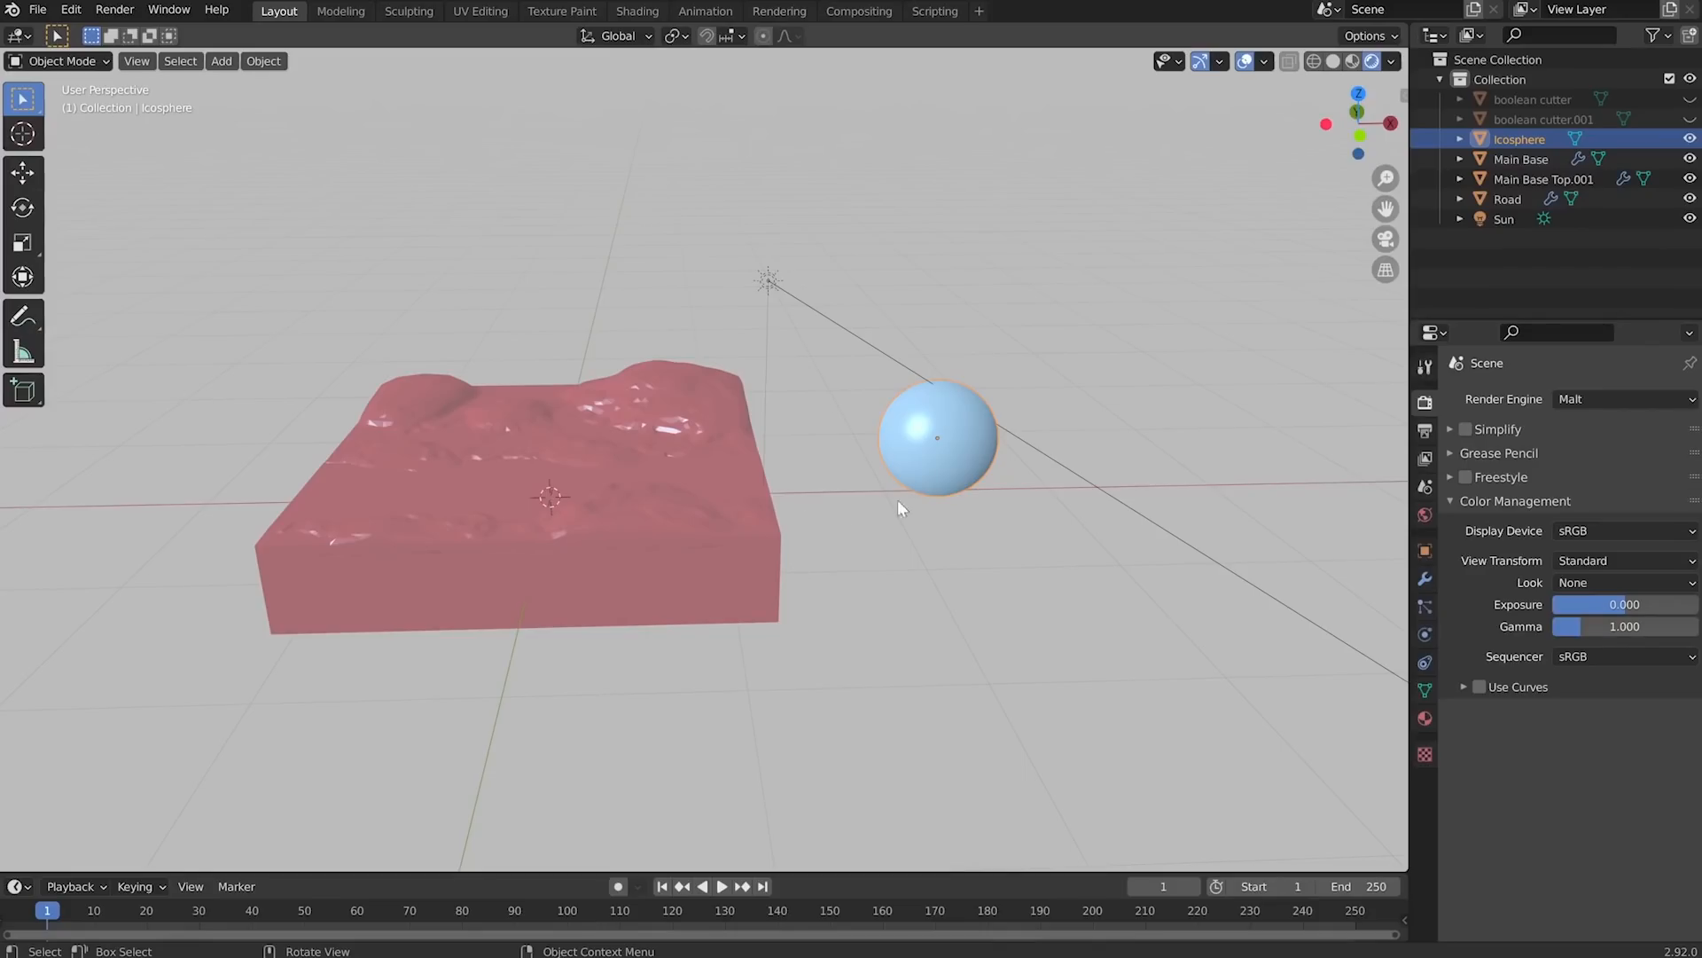
- In the landscape scene, choose Standard as the view transform and show the Sun light's properties
{"action": "middle_click_drag", "start_coordinate": [604, 525], "coordinate": [687, 548]}
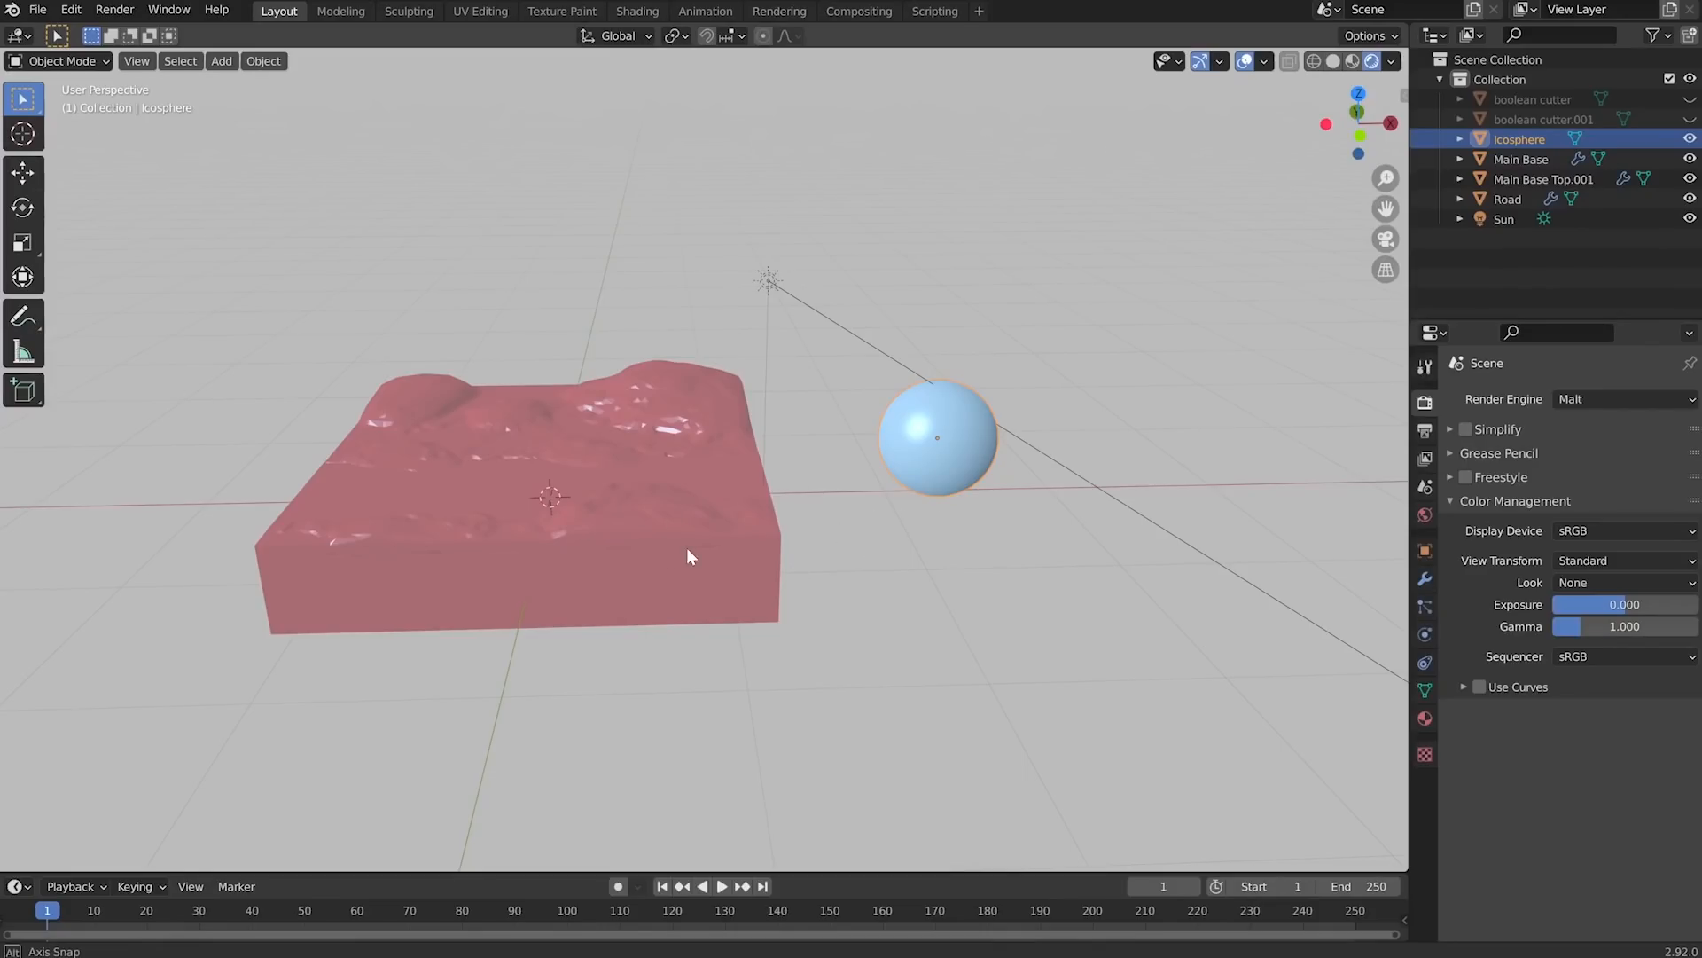
{"action": "middle_click_drag", "start_coordinate": [792, 436], "coordinate": [813, 483]}
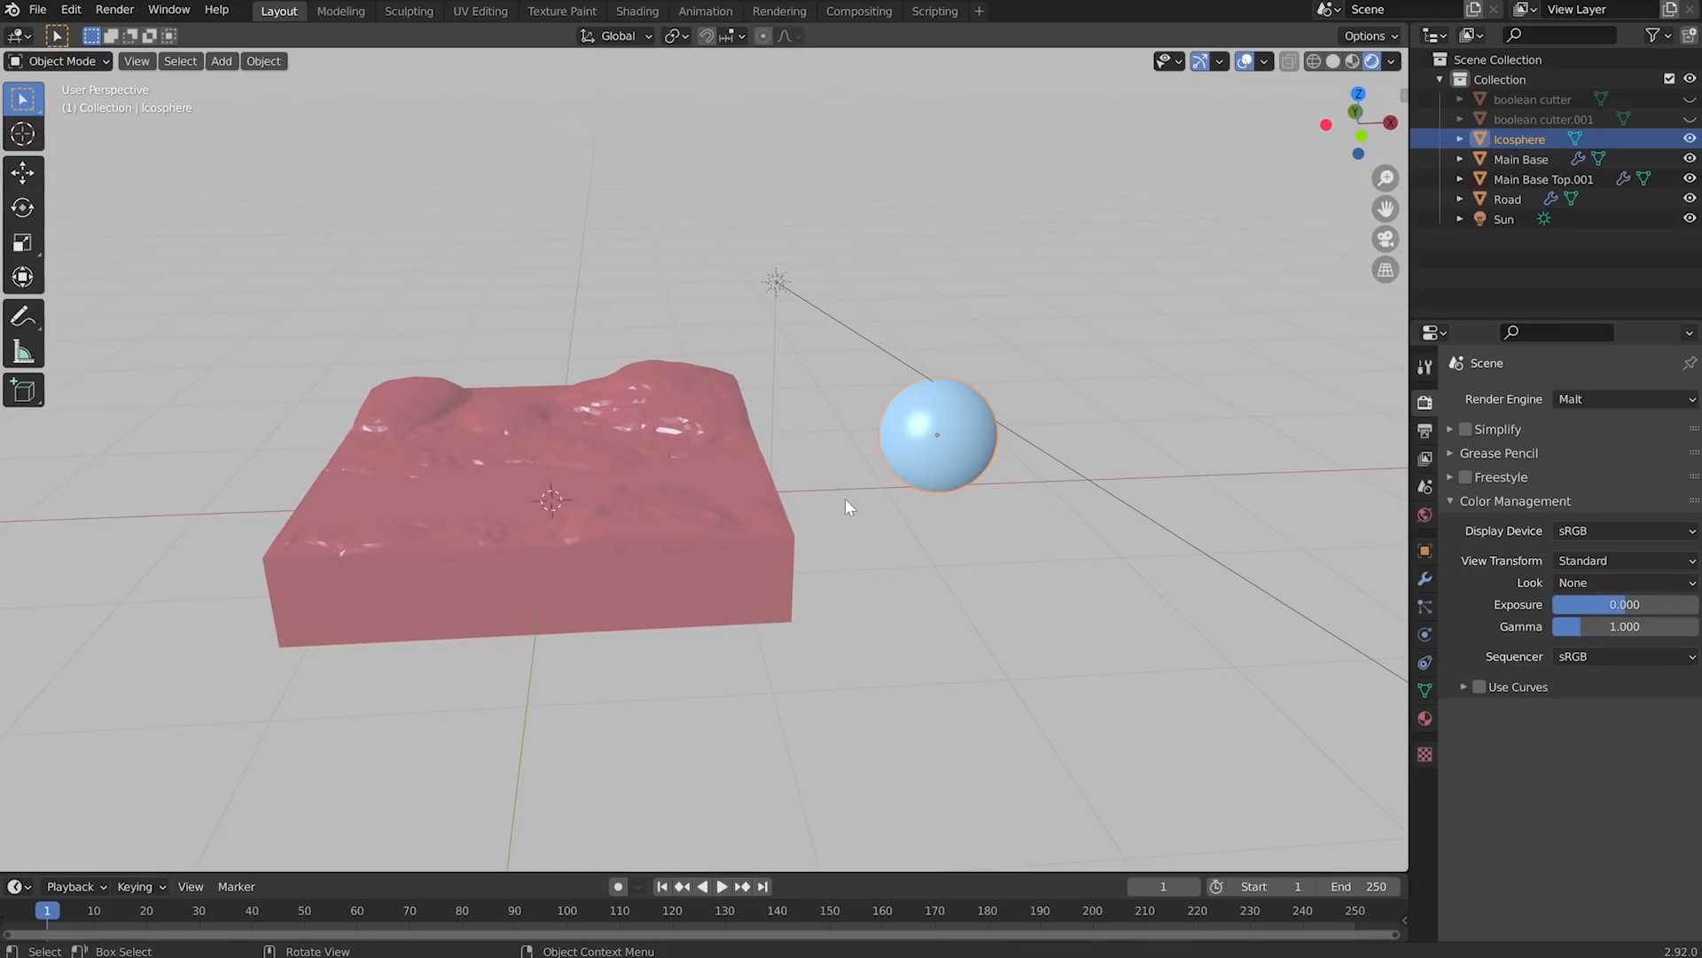
{"action": "left_click", "coordinate": [1615, 559]}
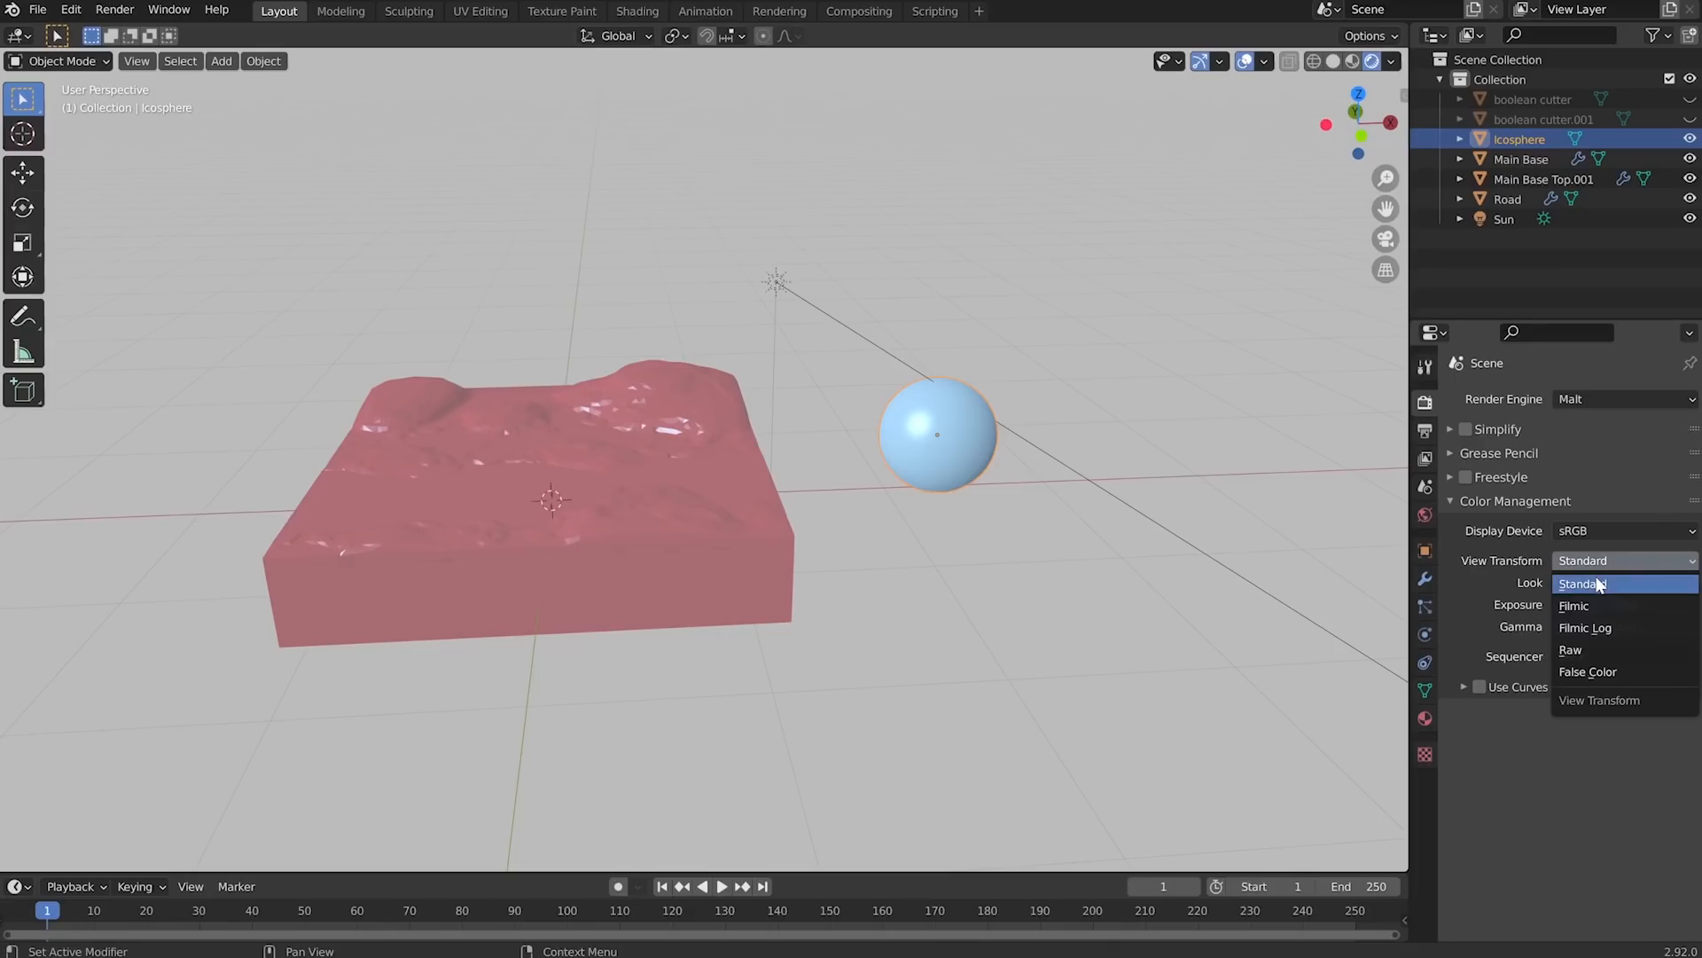
{"action": "left_click", "coordinate": [1594, 578]}
{"action": "left_click", "coordinate": [776, 281]}
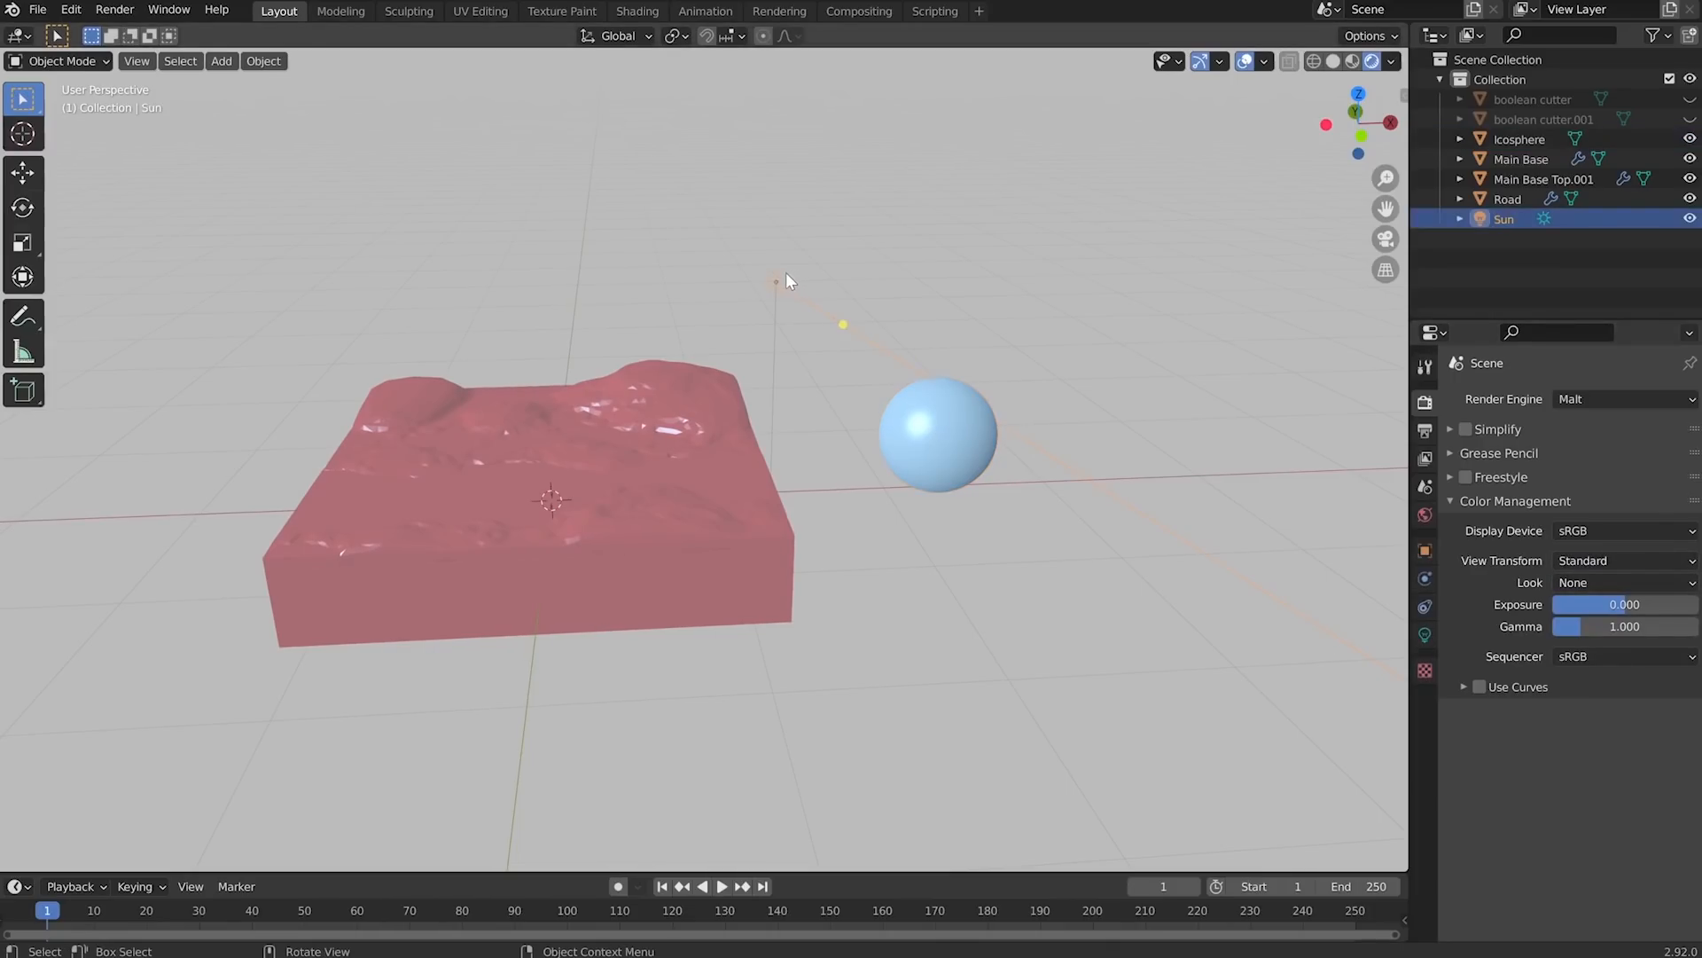
{"action": "left_click", "coordinate": [1424, 635]}
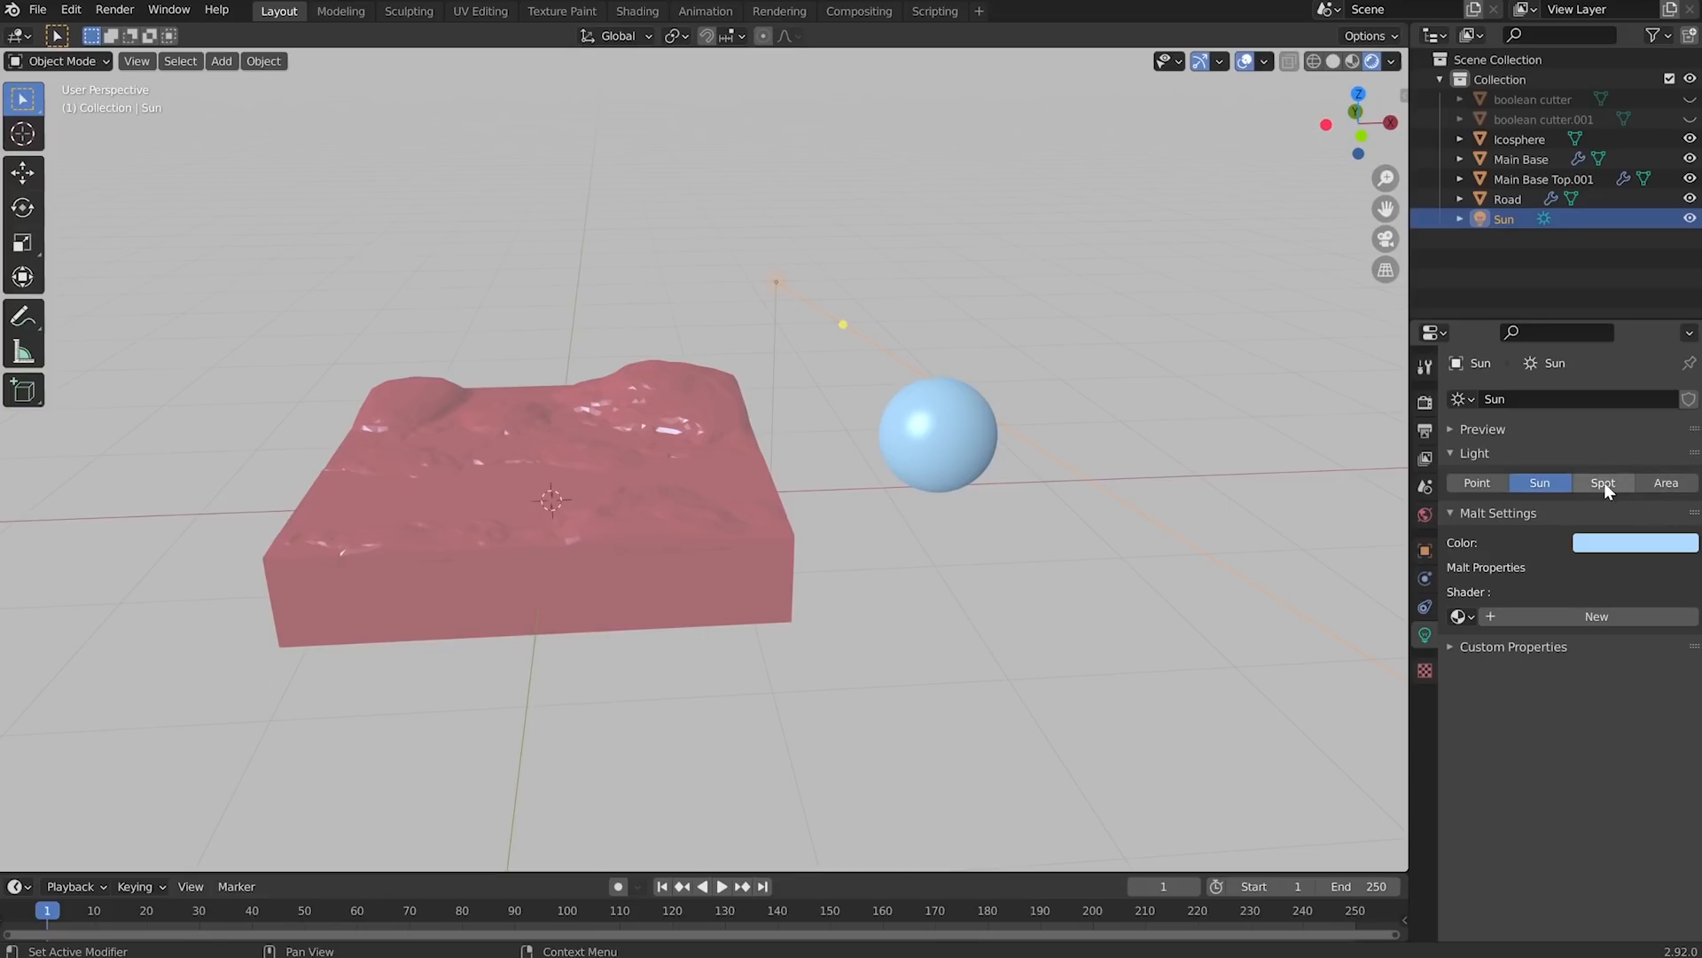
- Select the Road object in the terrain and set its water material's diffuse_color to light blue
{"action": "left_click", "coordinate": [731, 497]}
{"action": "middle_click_drag", "start_coordinate": [705, 524], "coordinate": [1296, 605]}
{"action": "left_click", "coordinate": [1425, 719]}
{"action": "middle_click_drag", "start_coordinate": [734, 592], "coordinate": [721, 530], "text": "shift"}
{"action": "scroll", "coordinate": [798, 504], "scroll_direction": "up", "scroll_amount": 2}
{"action": "left_click", "coordinate": [1619, 785]}
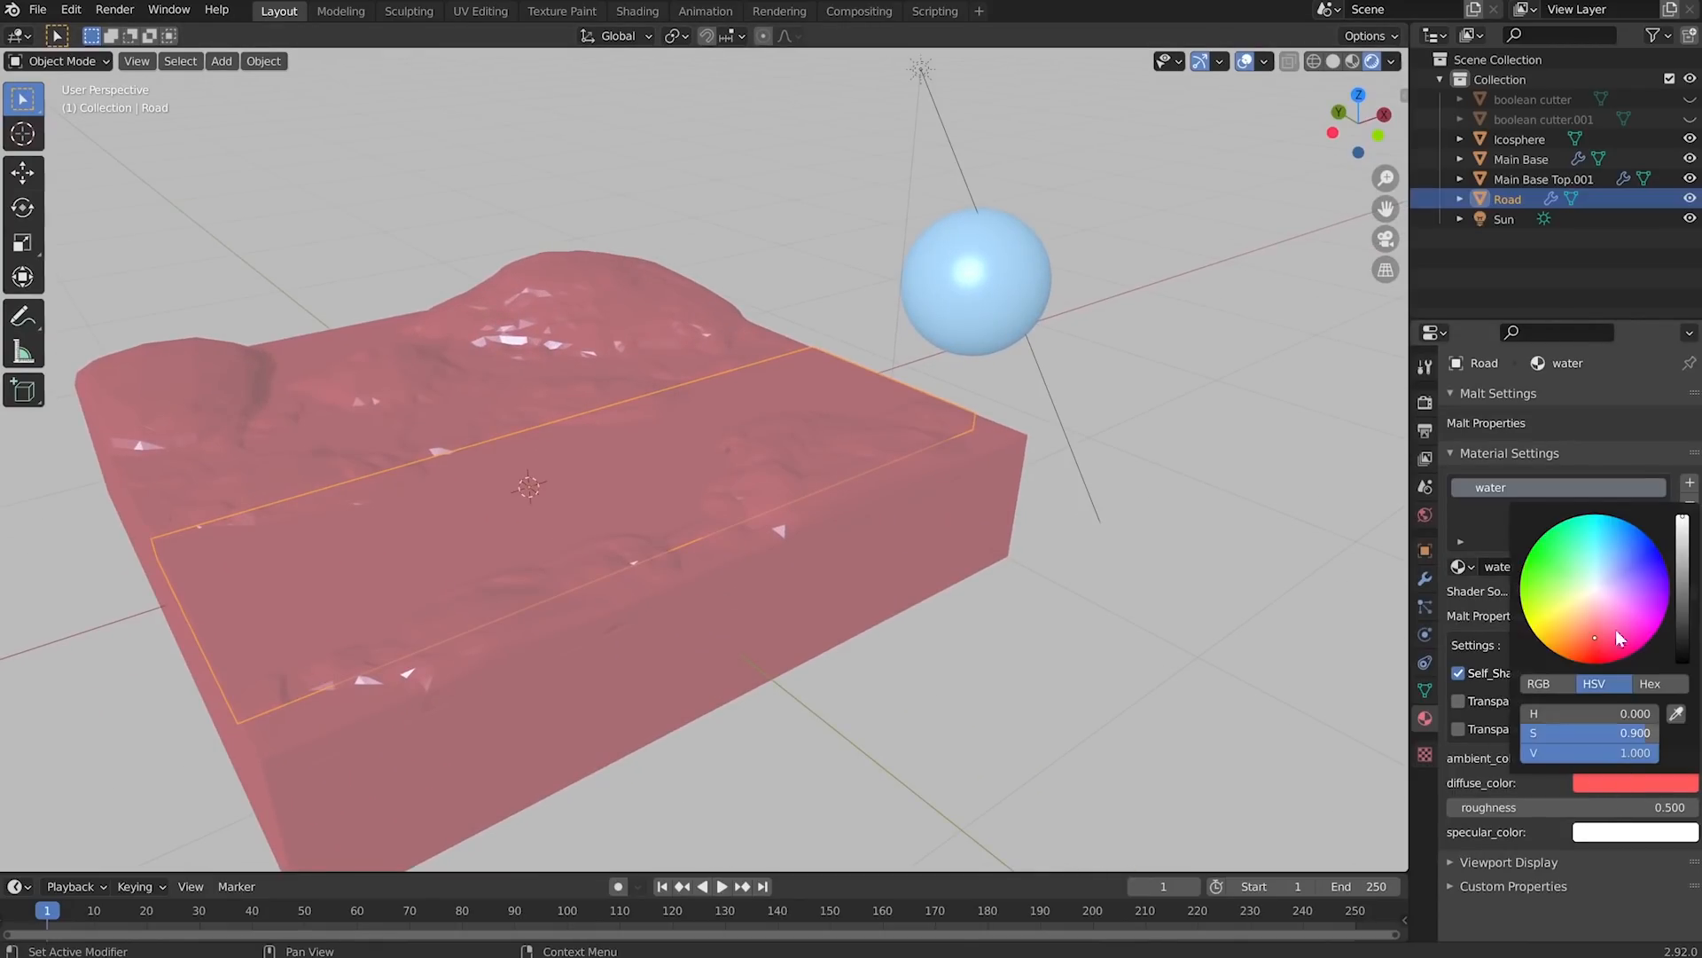
{"action": "left_click_drag", "start_coordinate": [1614, 583], "coordinate": [1602, 558]}
- Select the terrain's top mesh and set its ground material's diffuse_color to a salmon orange
{"action": "left_click", "coordinate": [831, 460]}
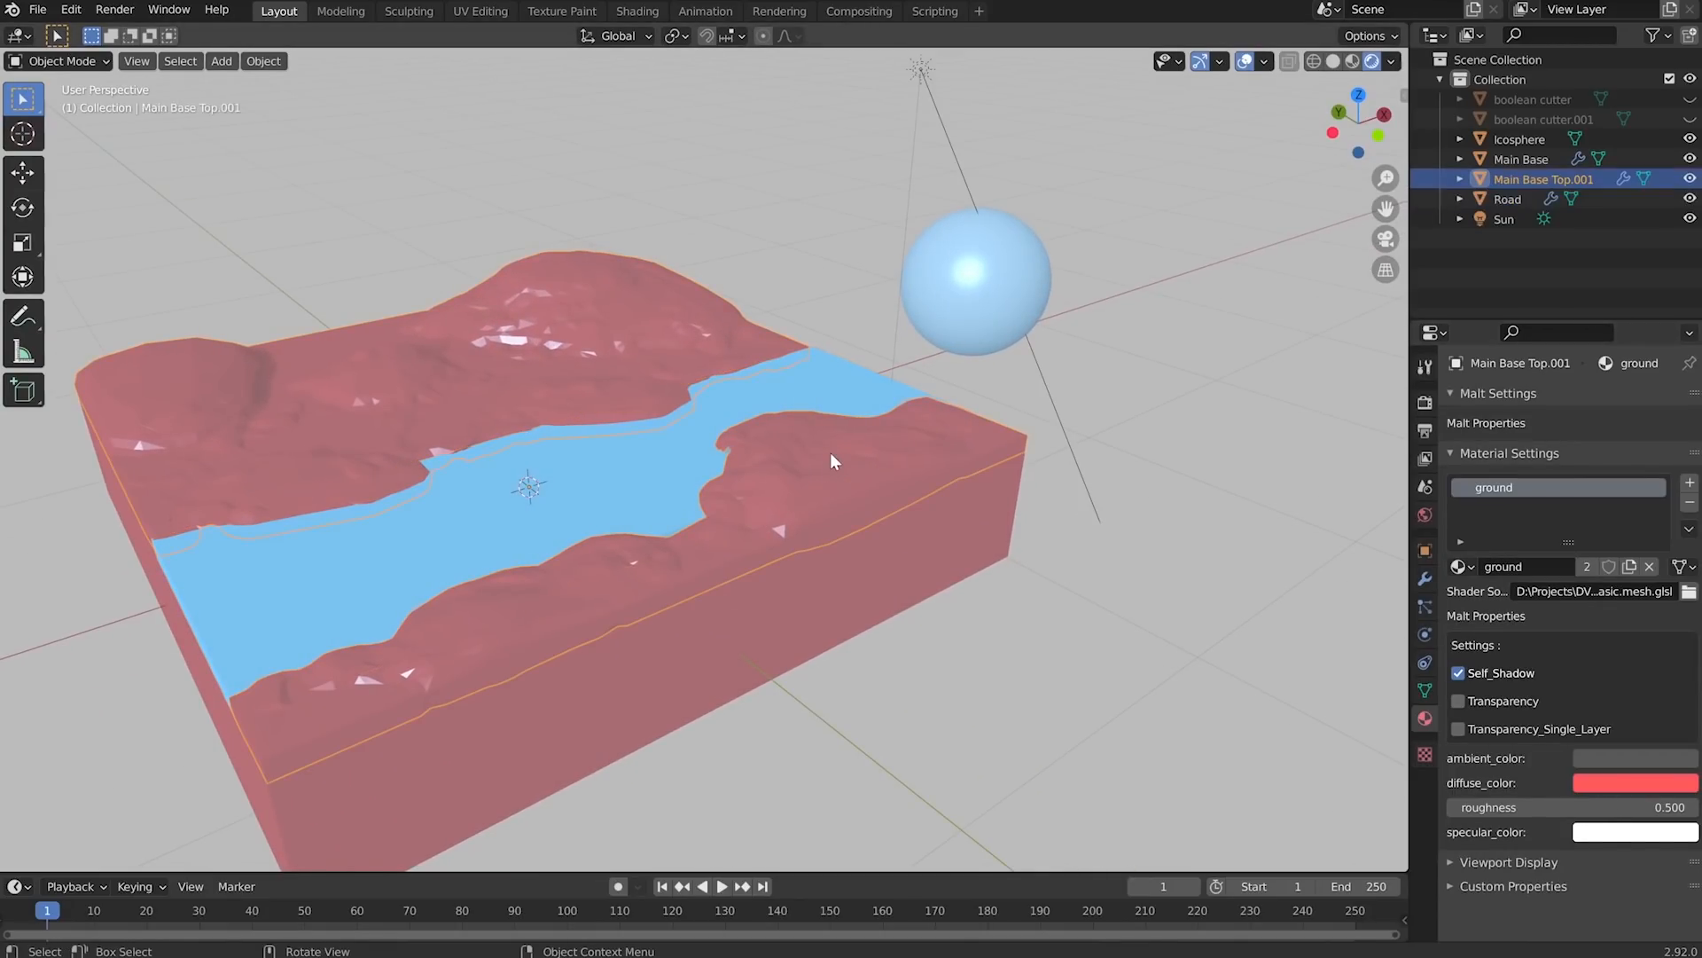
{"action": "left_click", "coordinate": [1631, 784]}
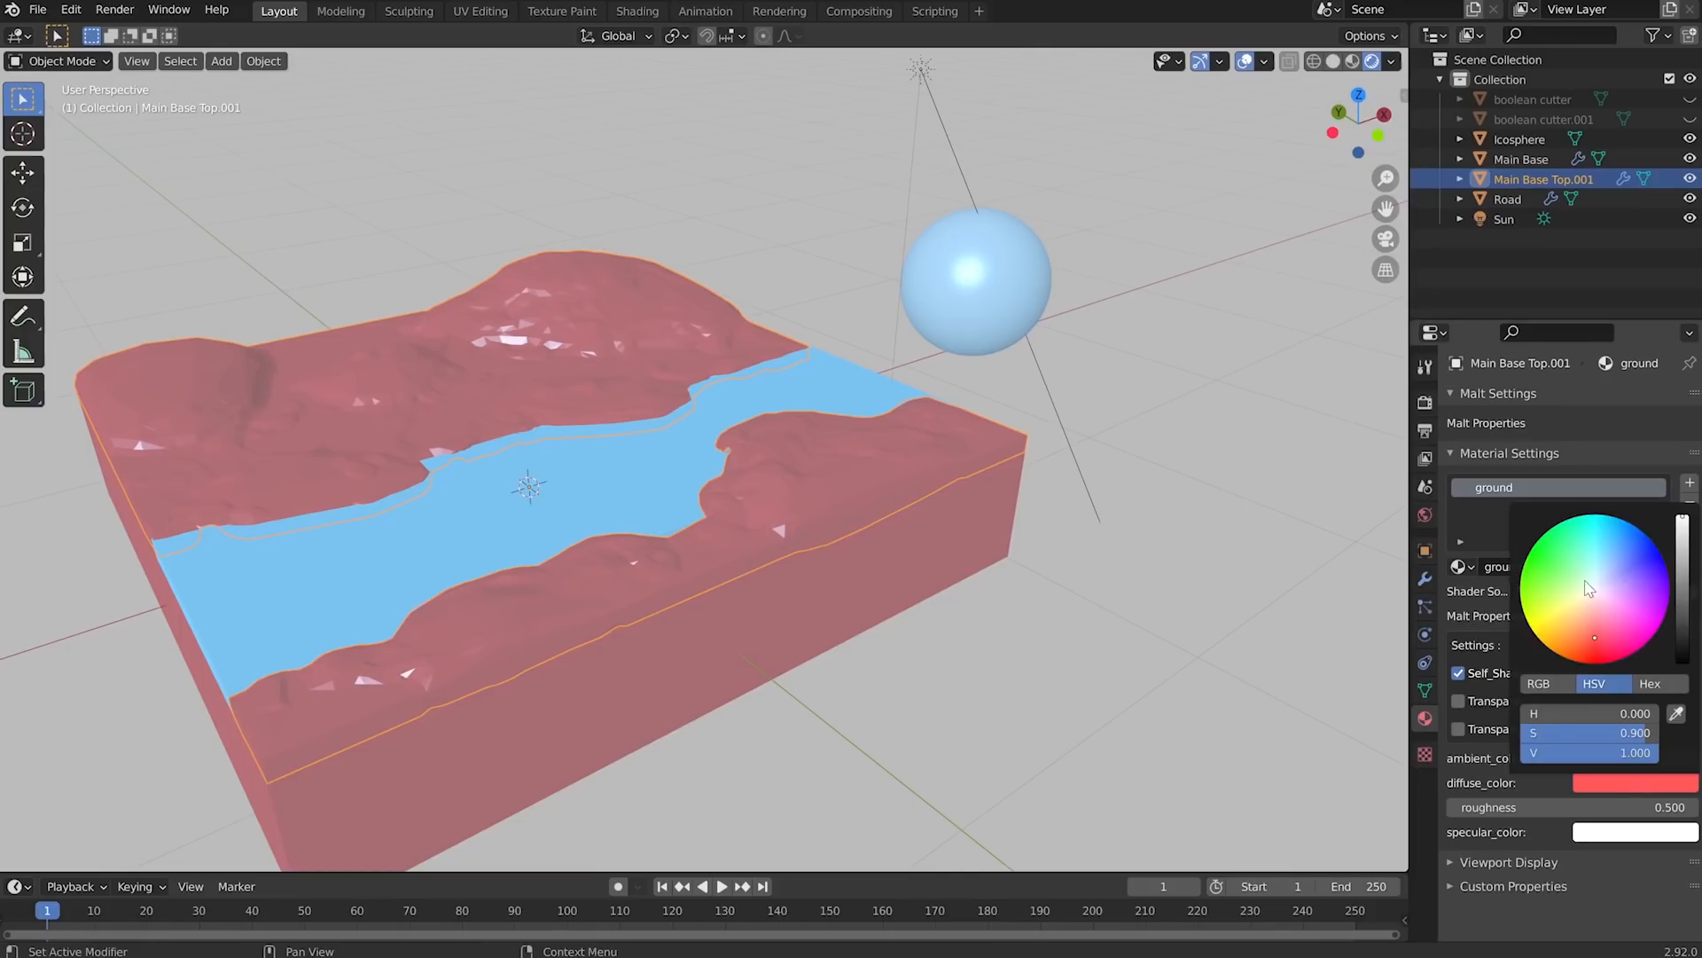
{"action": "left_click_drag", "start_coordinate": [1588, 589], "coordinate": [1585, 628]}
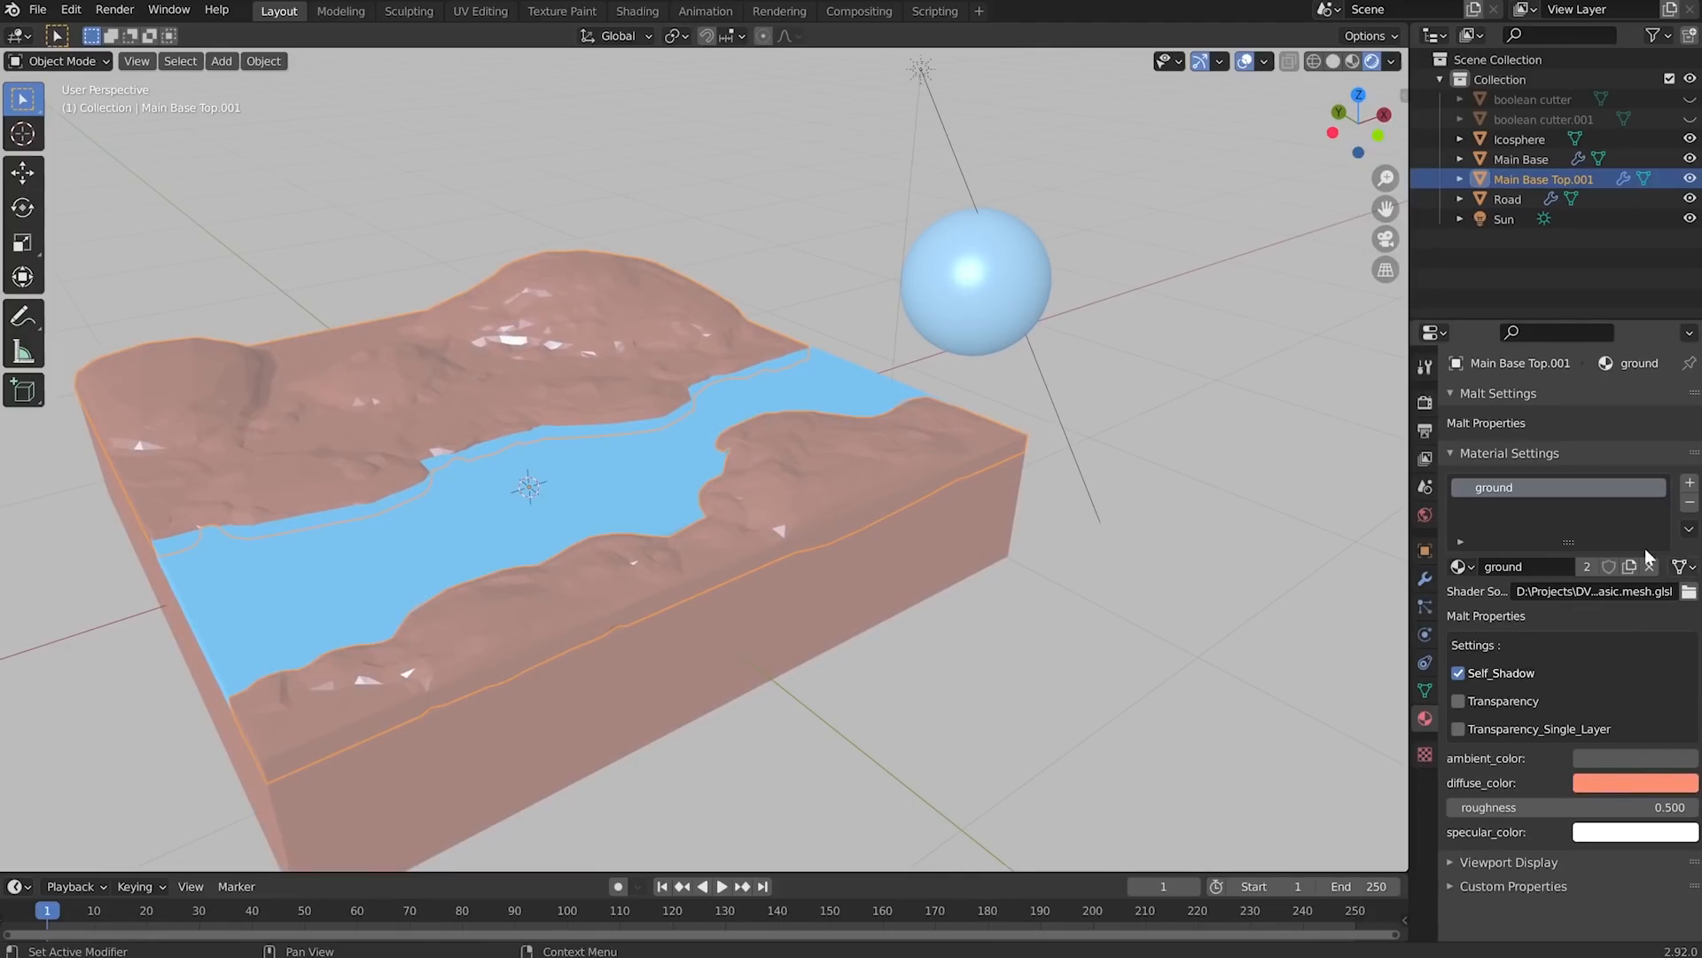
- Set the ground material's roughness to 3 and paste the diffuse colour into its specular_color
{"action": "left_click", "coordinate": [1578, 808]}
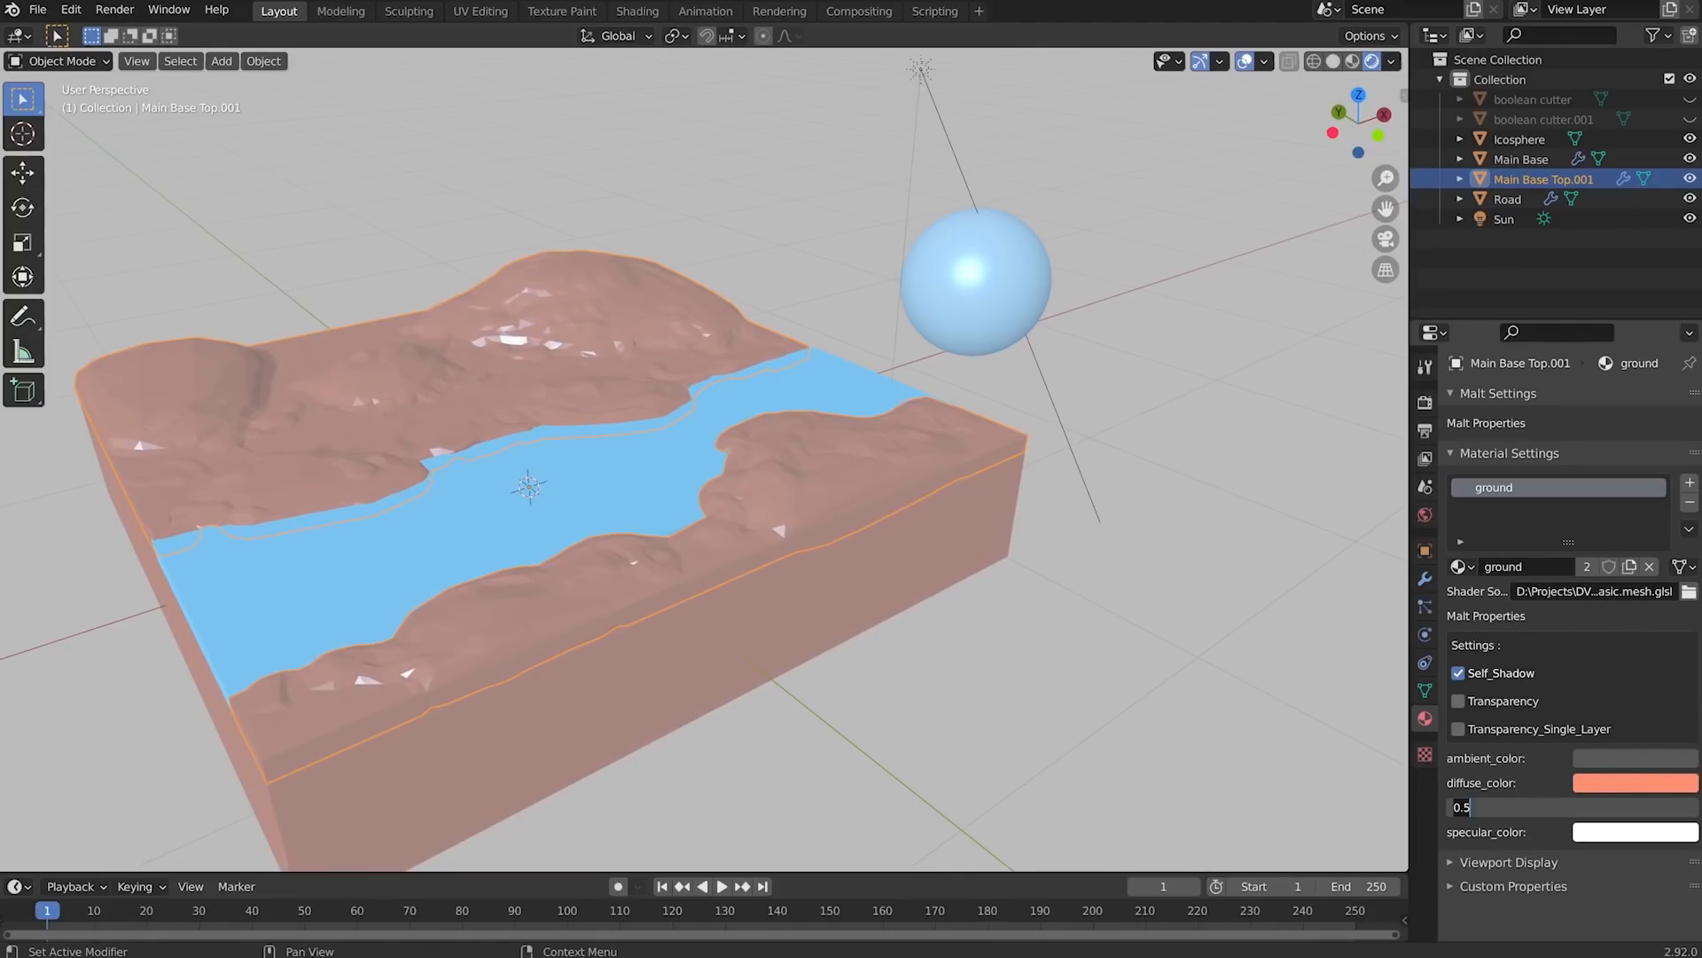
{"action": "type", "text": "3"}
{"action": "key", "text": "Return"}
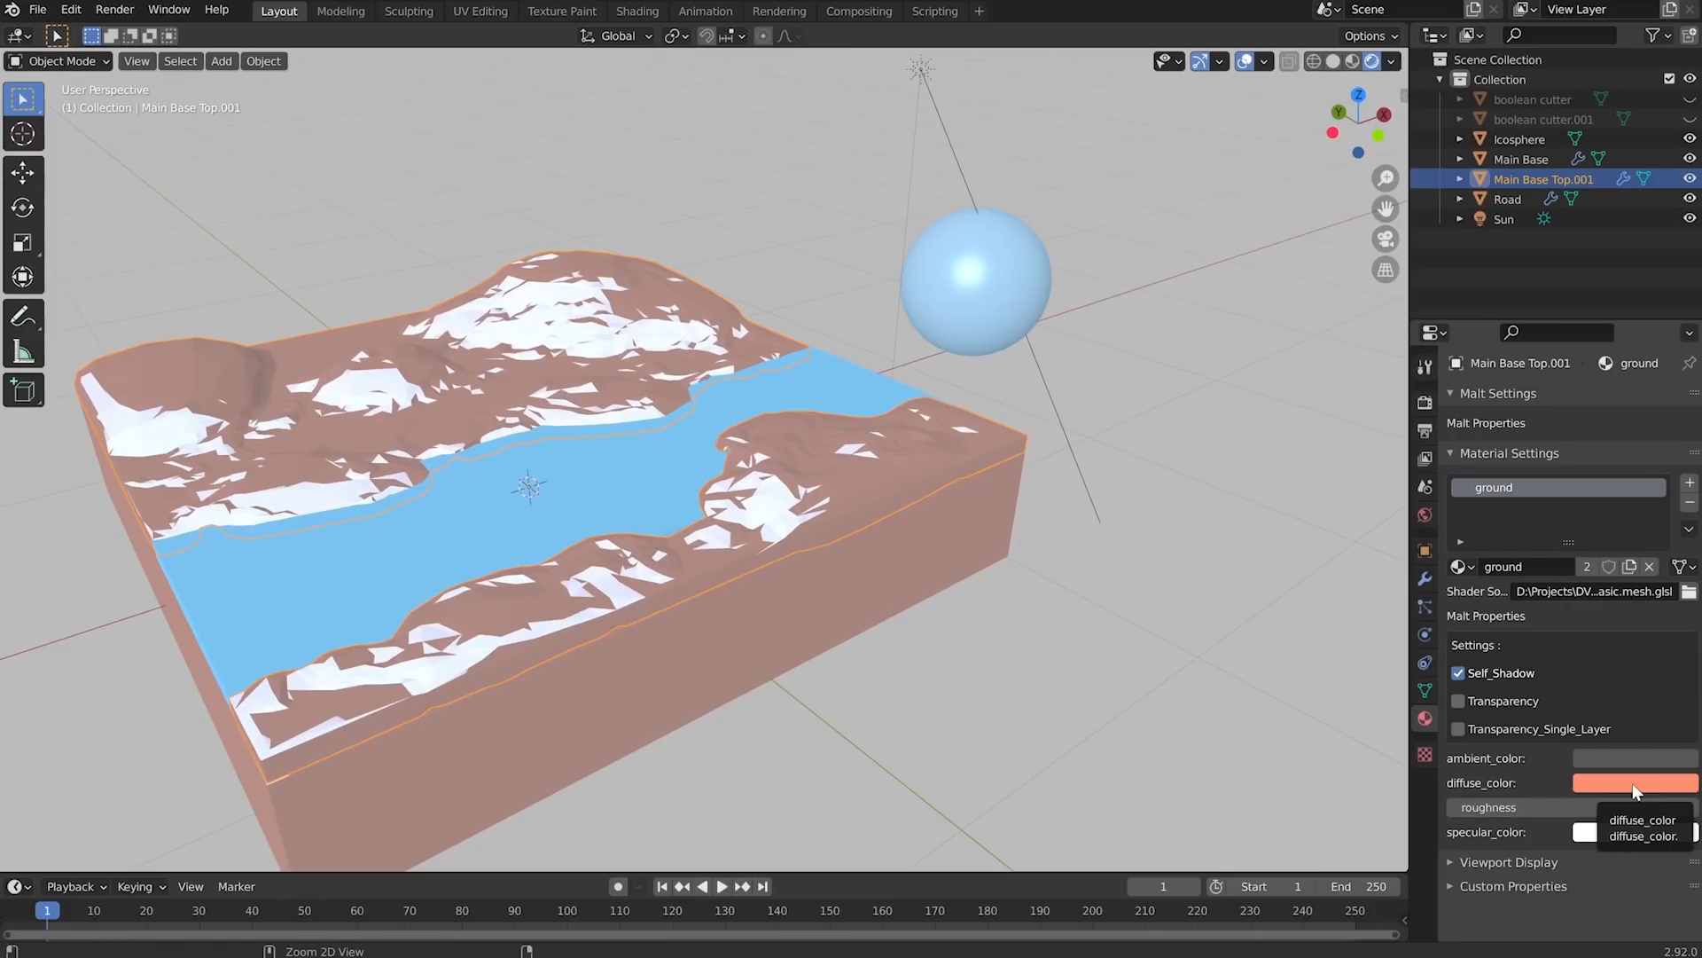
{"action": "key", "text": "ctrl+v"}
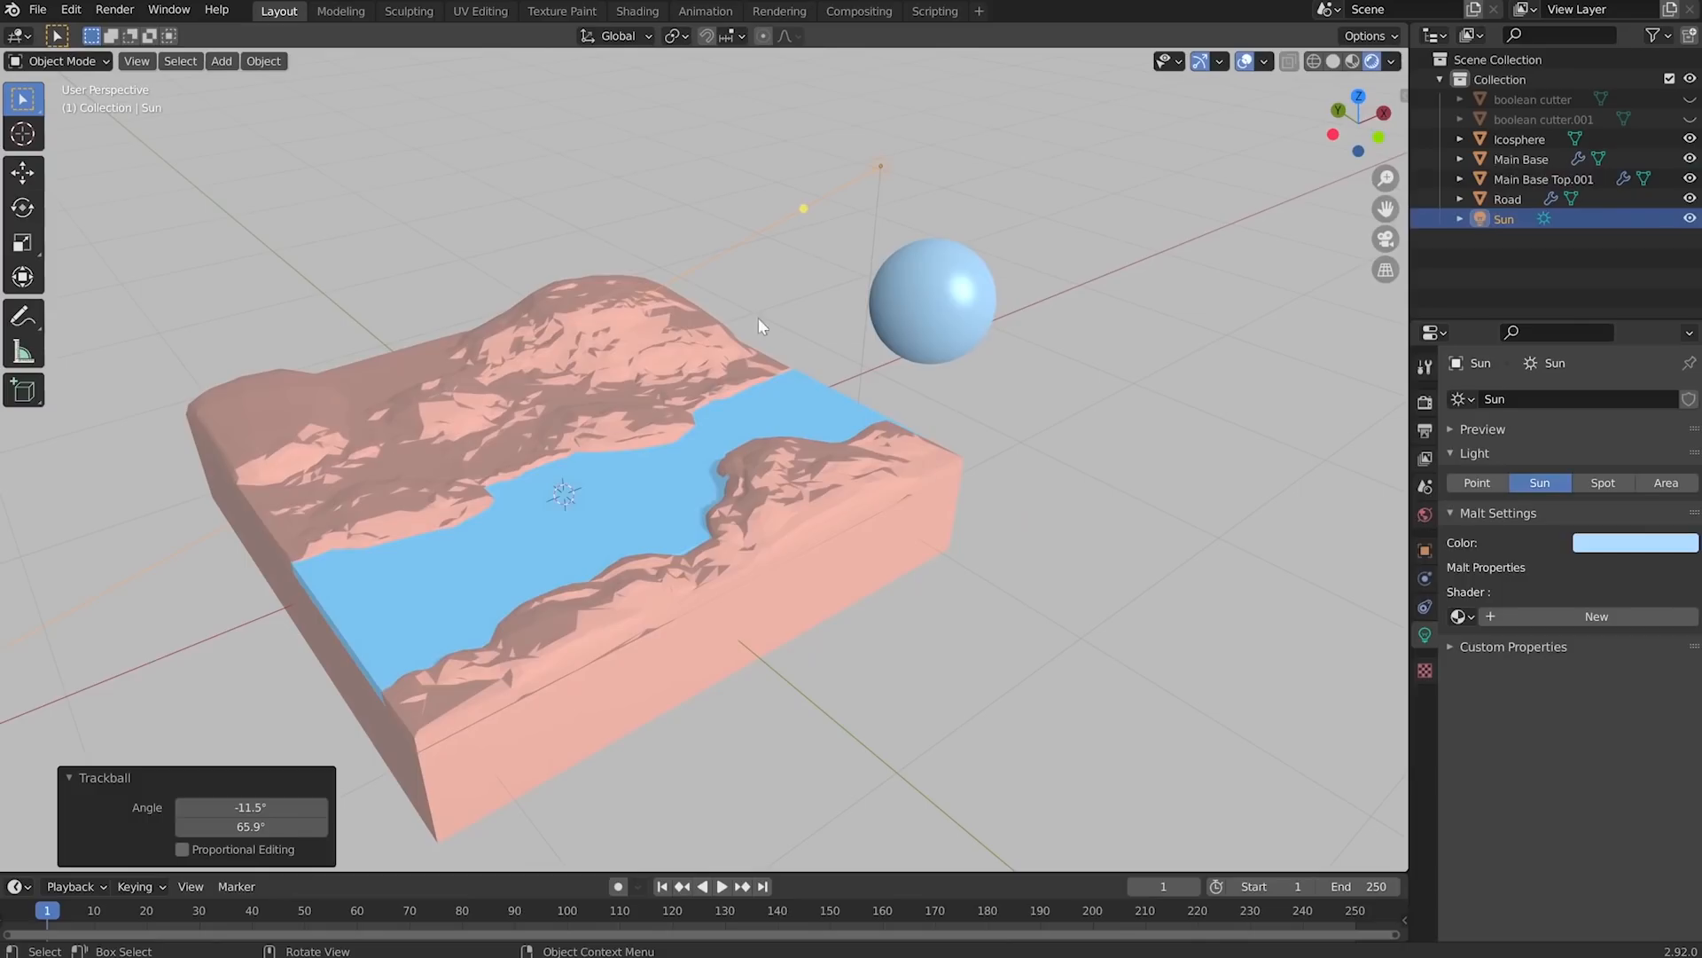
- Load basic_gradient.mesh.glsl from the Shader-Examples folder as the shader source of the icosphere's toon material
{"action": "middle_click_drag", "start_coordinate": [821, 567], "coordinate": [838, 454]}
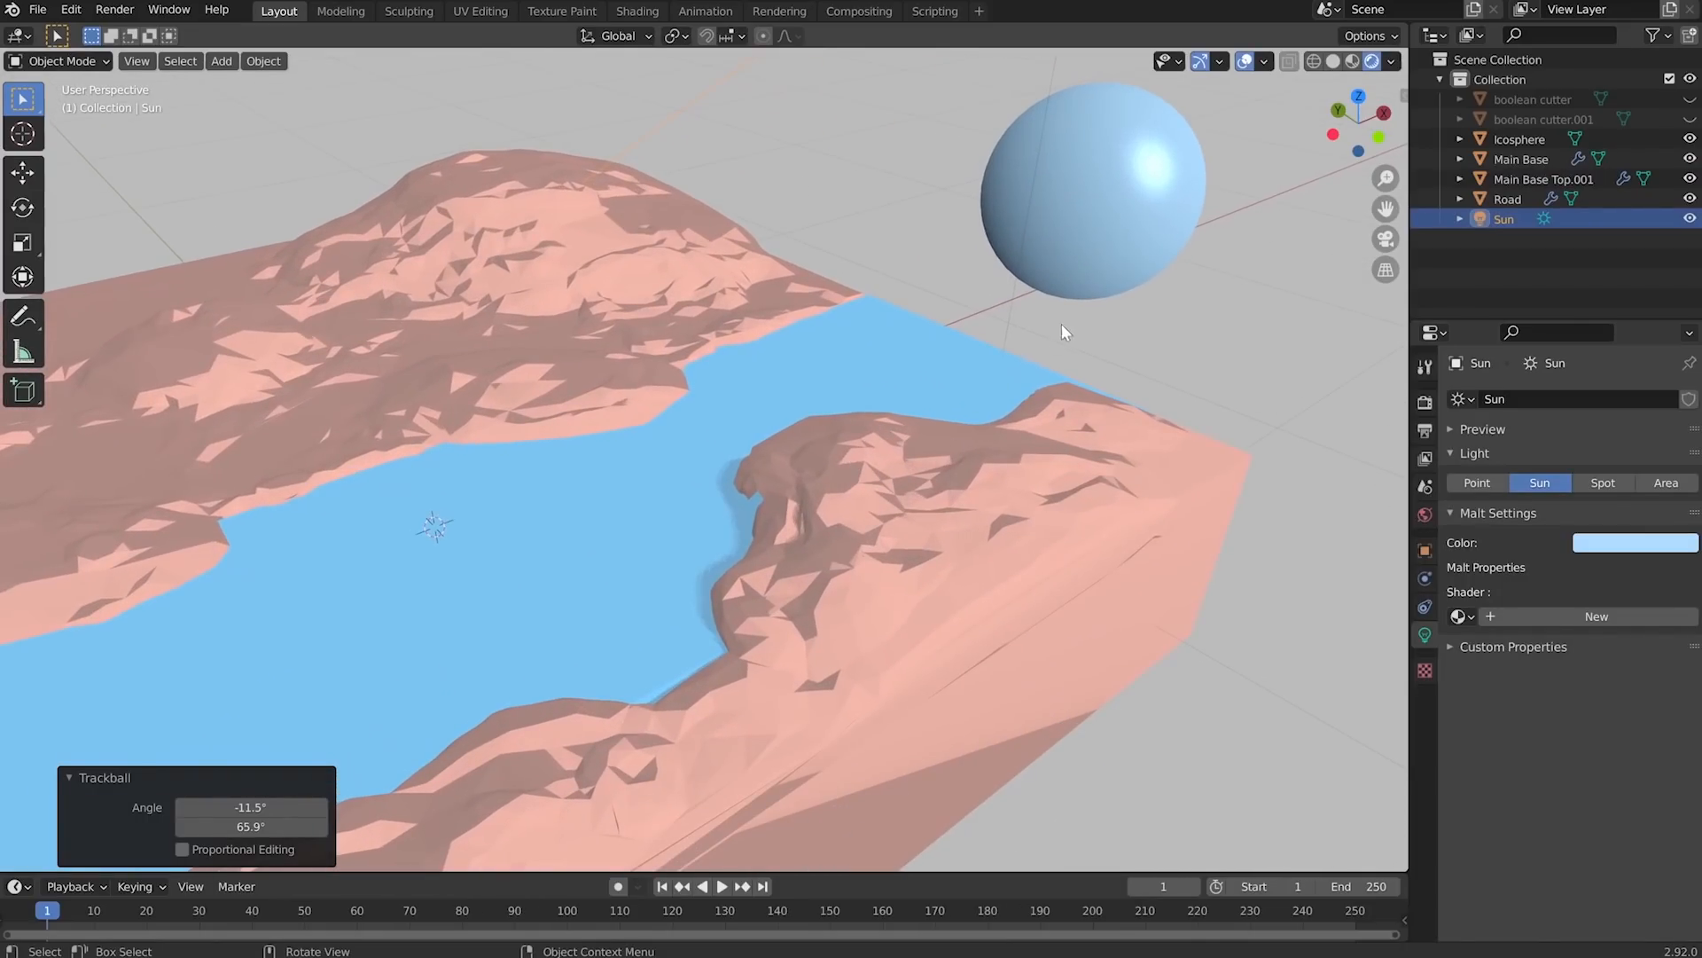
{"action": "middle_click_drag", "start_coordinate": [1061, 322], "coordinate": [614, 541], "text": "shift"}
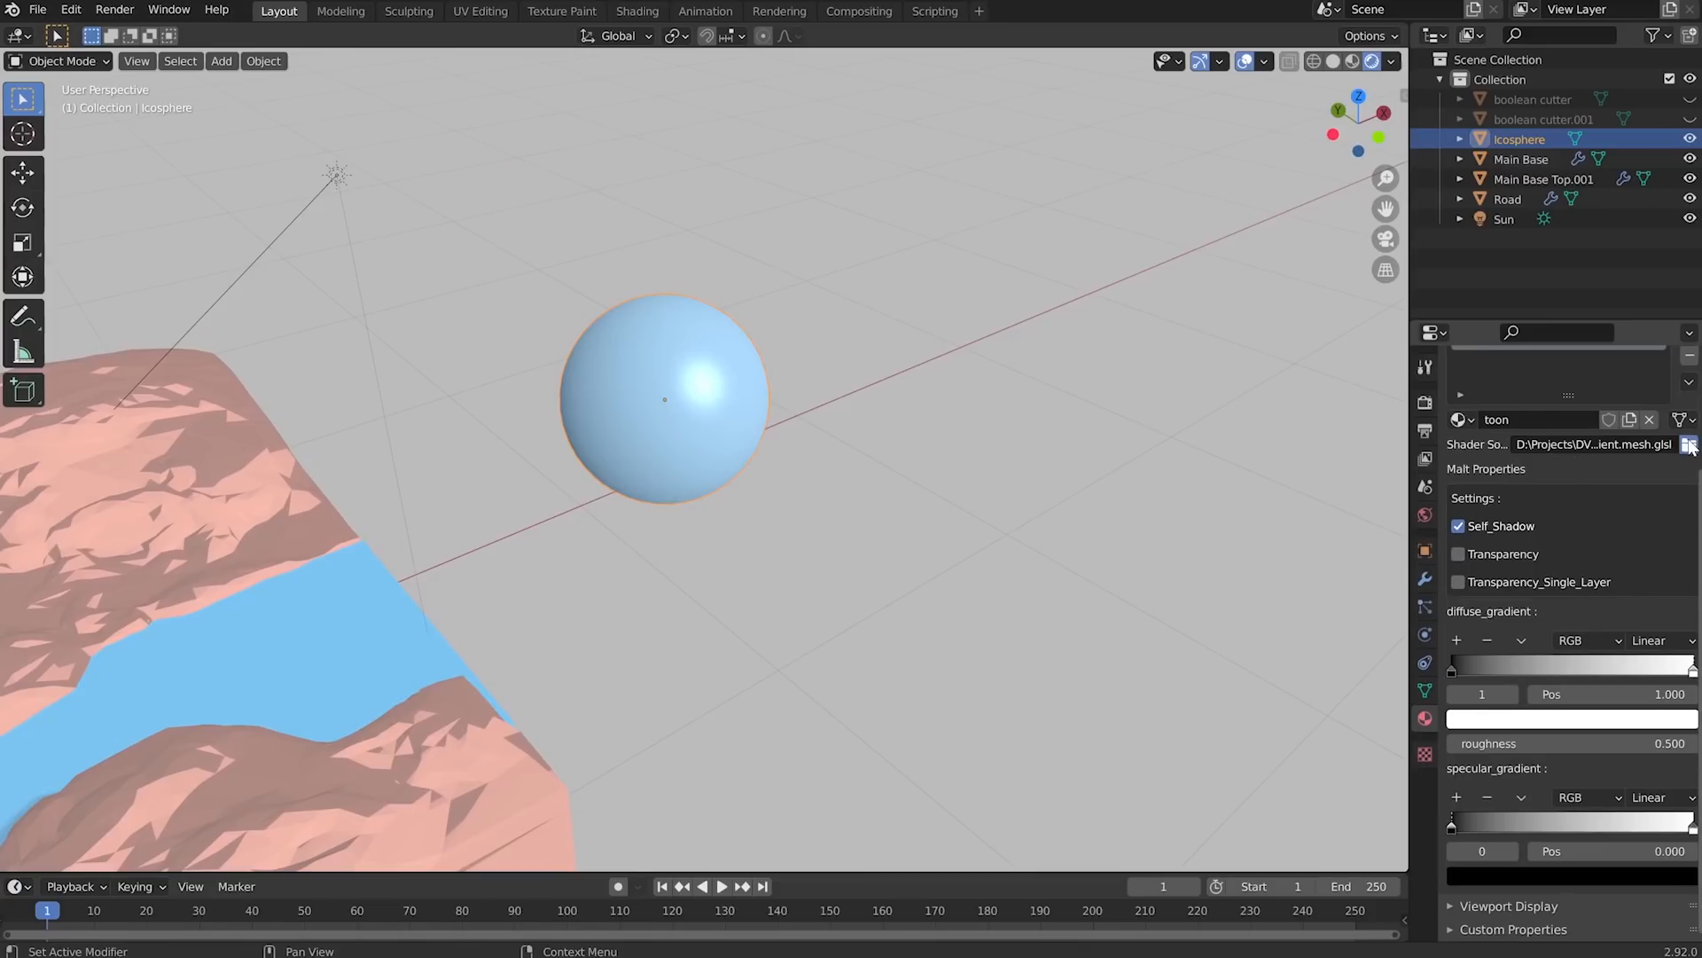
{"action": "left_click", "coordinate": [1689, 446]}
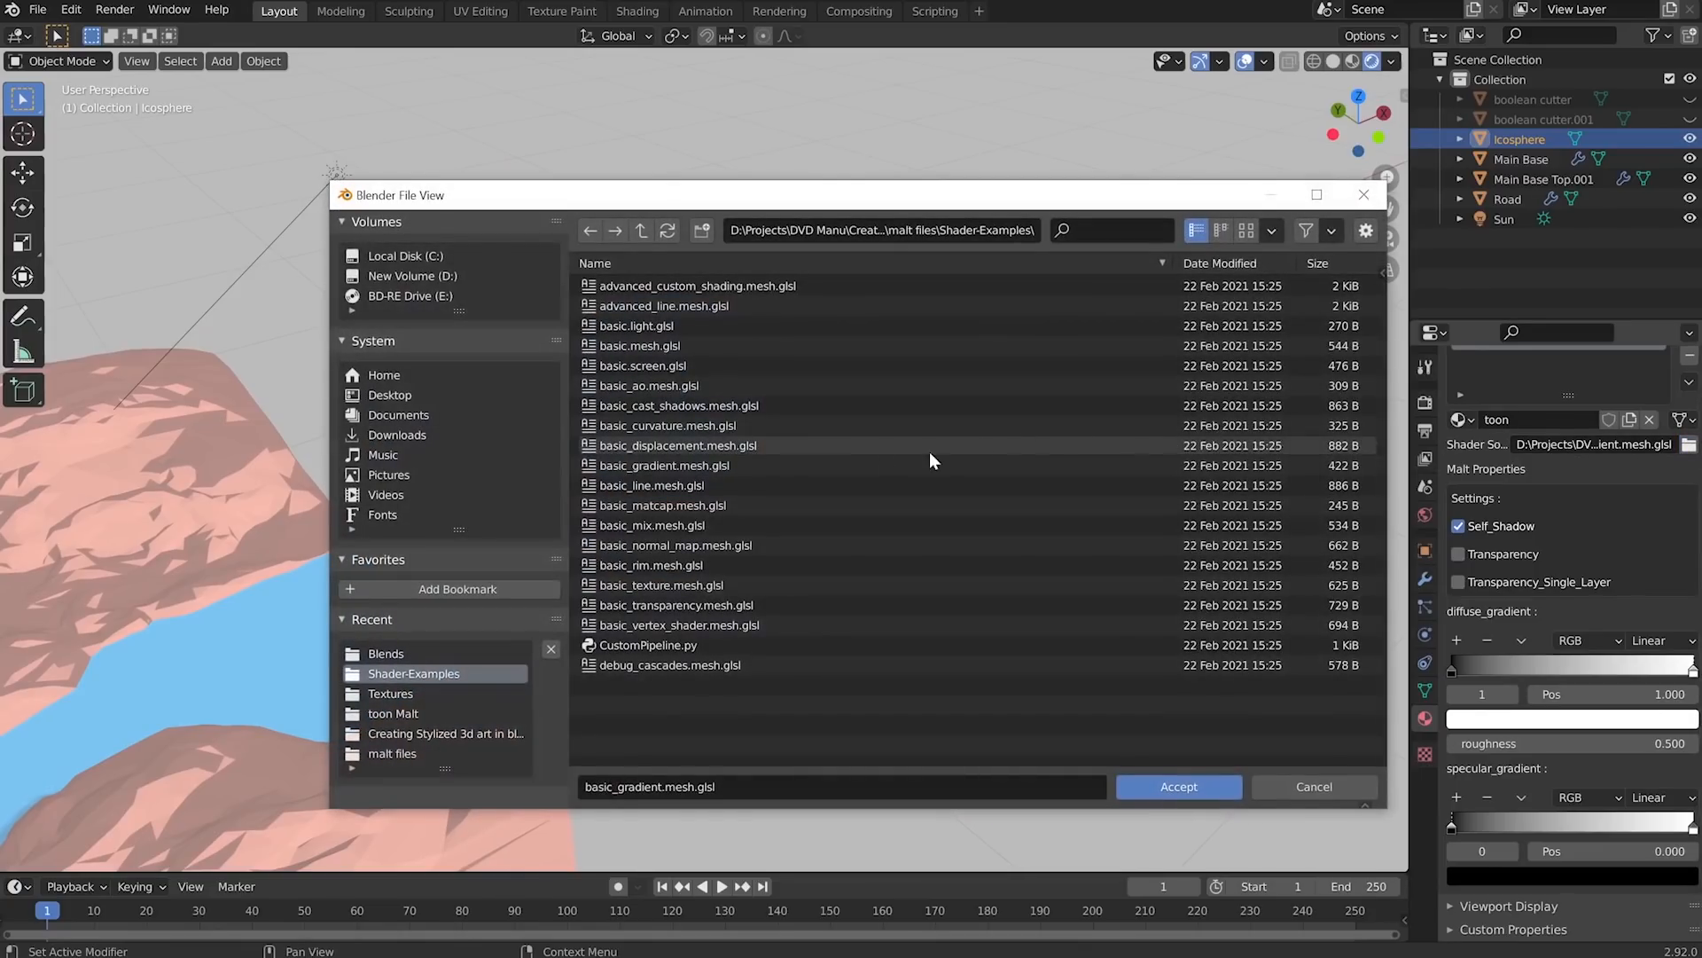
{"action": "left_click", "coordinate": [681, 465]}
{"action": "double_click", "coordinate": [592, 472]}
- Set the toon material's diffuse_gradient interpolation to Constant and move its white stop to about 0.588
{"action": "left_click", "coordinate": [1658, 640]}
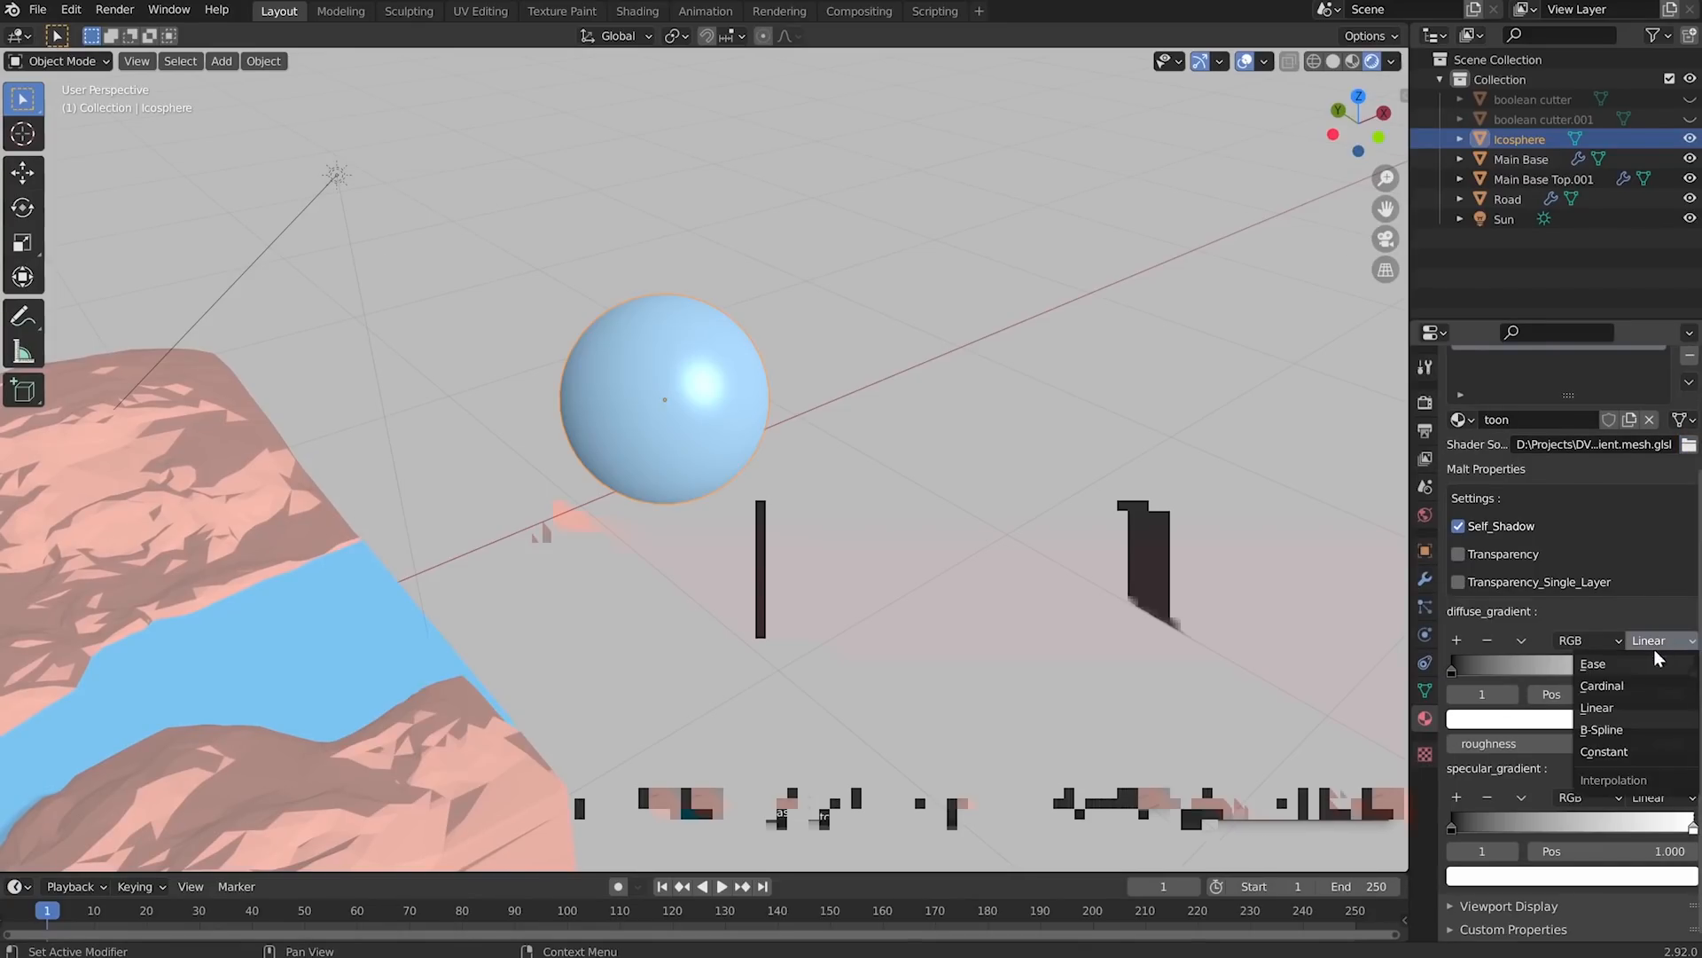
{"action": "left_click", "coordinate": [1620, 758]}
{"action": "left_click_drag", "start_coordinate": [1692, 667], "coordinate": [1587, 663]}
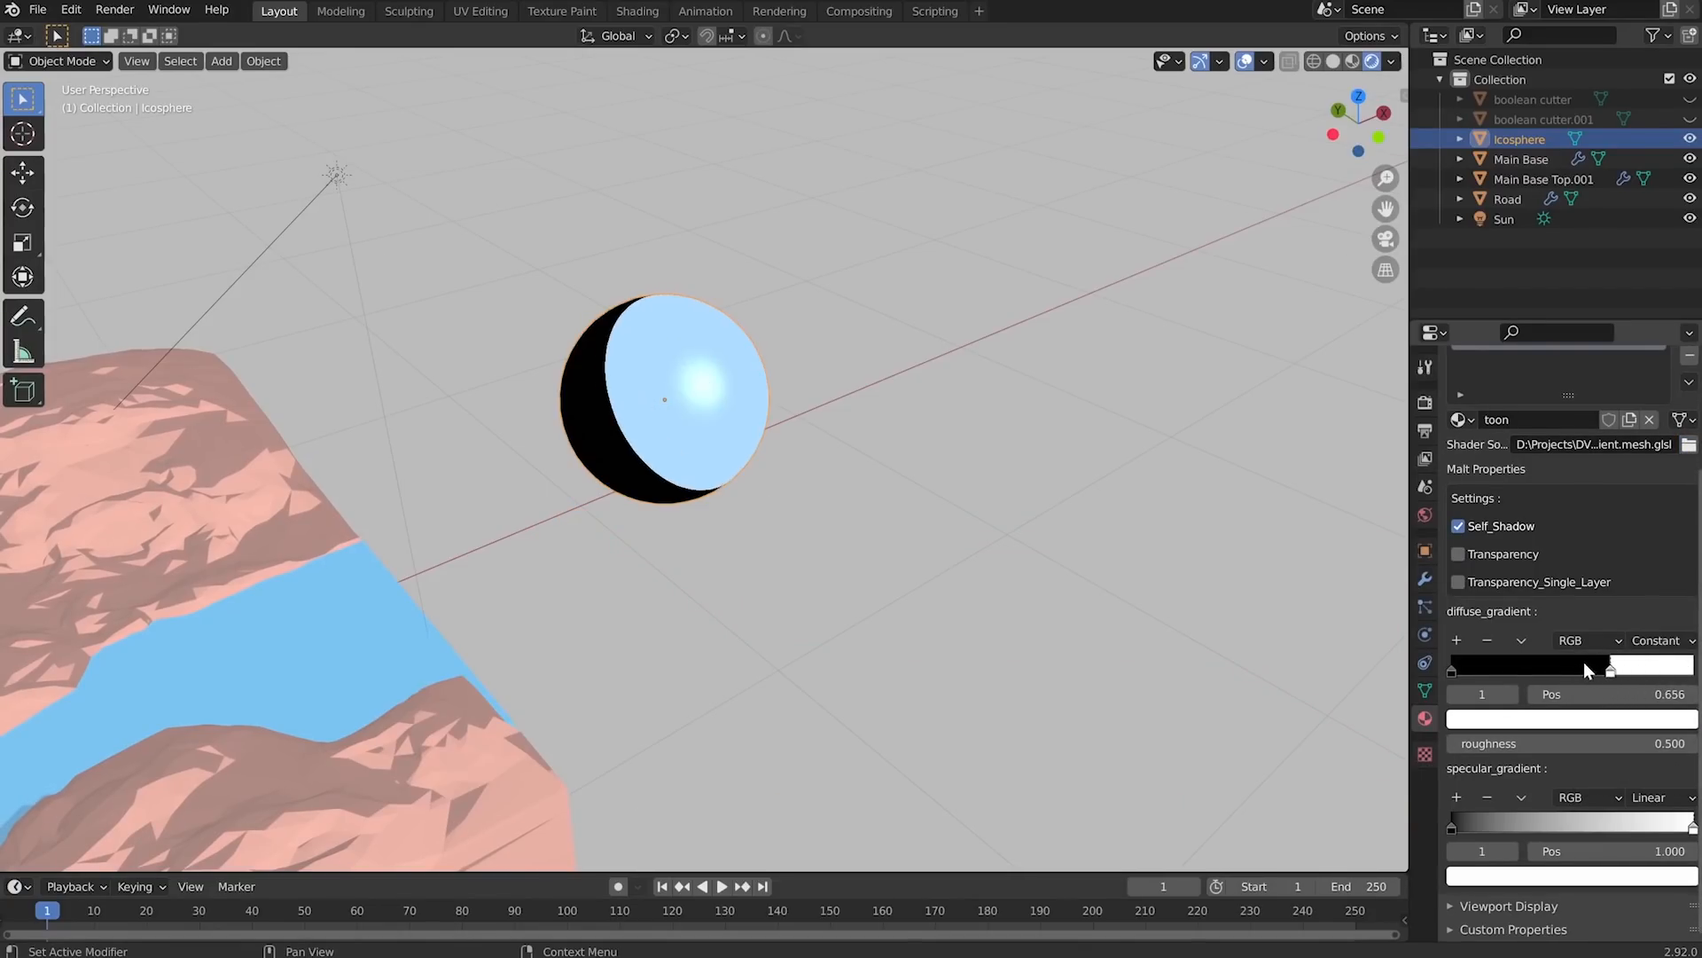
{"action": "mouse_move", "coordinate": [654, 508]}
{"action": "middle_mouse_down"}
{"action": "mouse_move", "coordinate": [695, 497]}
{"action": "mouse_move", "coordinate": [660, 498]}
{"action": "middle_mouse_up"}
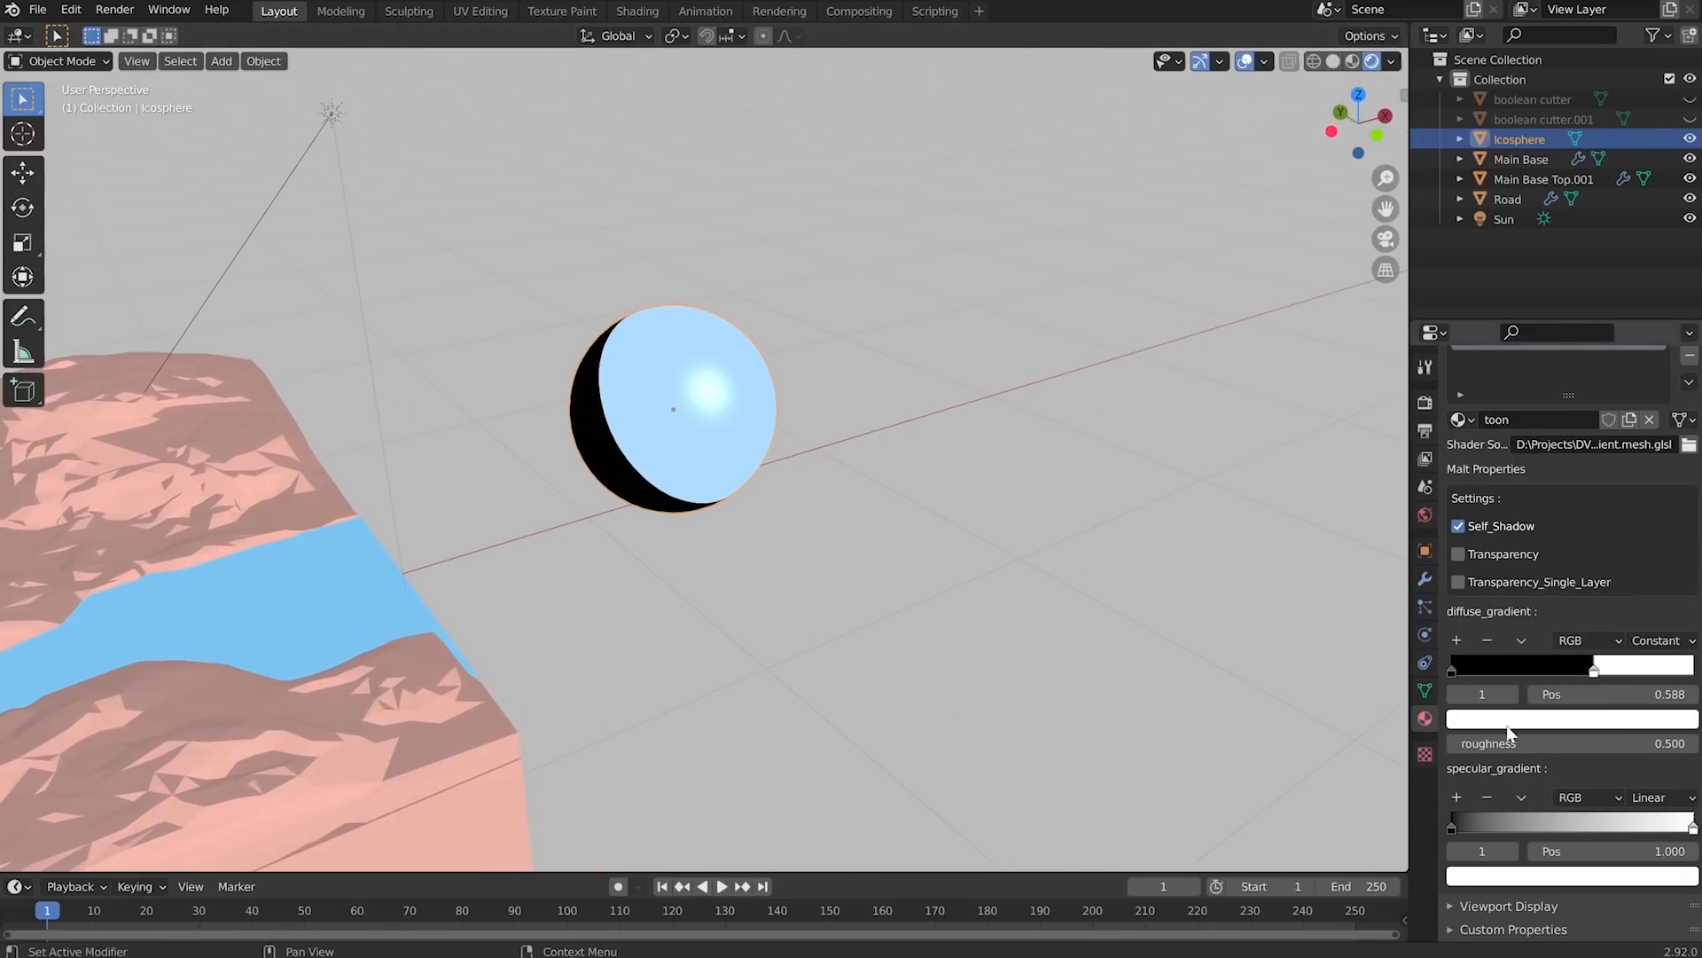
- Set the toon material's specular_gradient interpolation to Constant and move its white stop to about 0.470
{"action": "left_click", "coordinate": [1667, 798]}
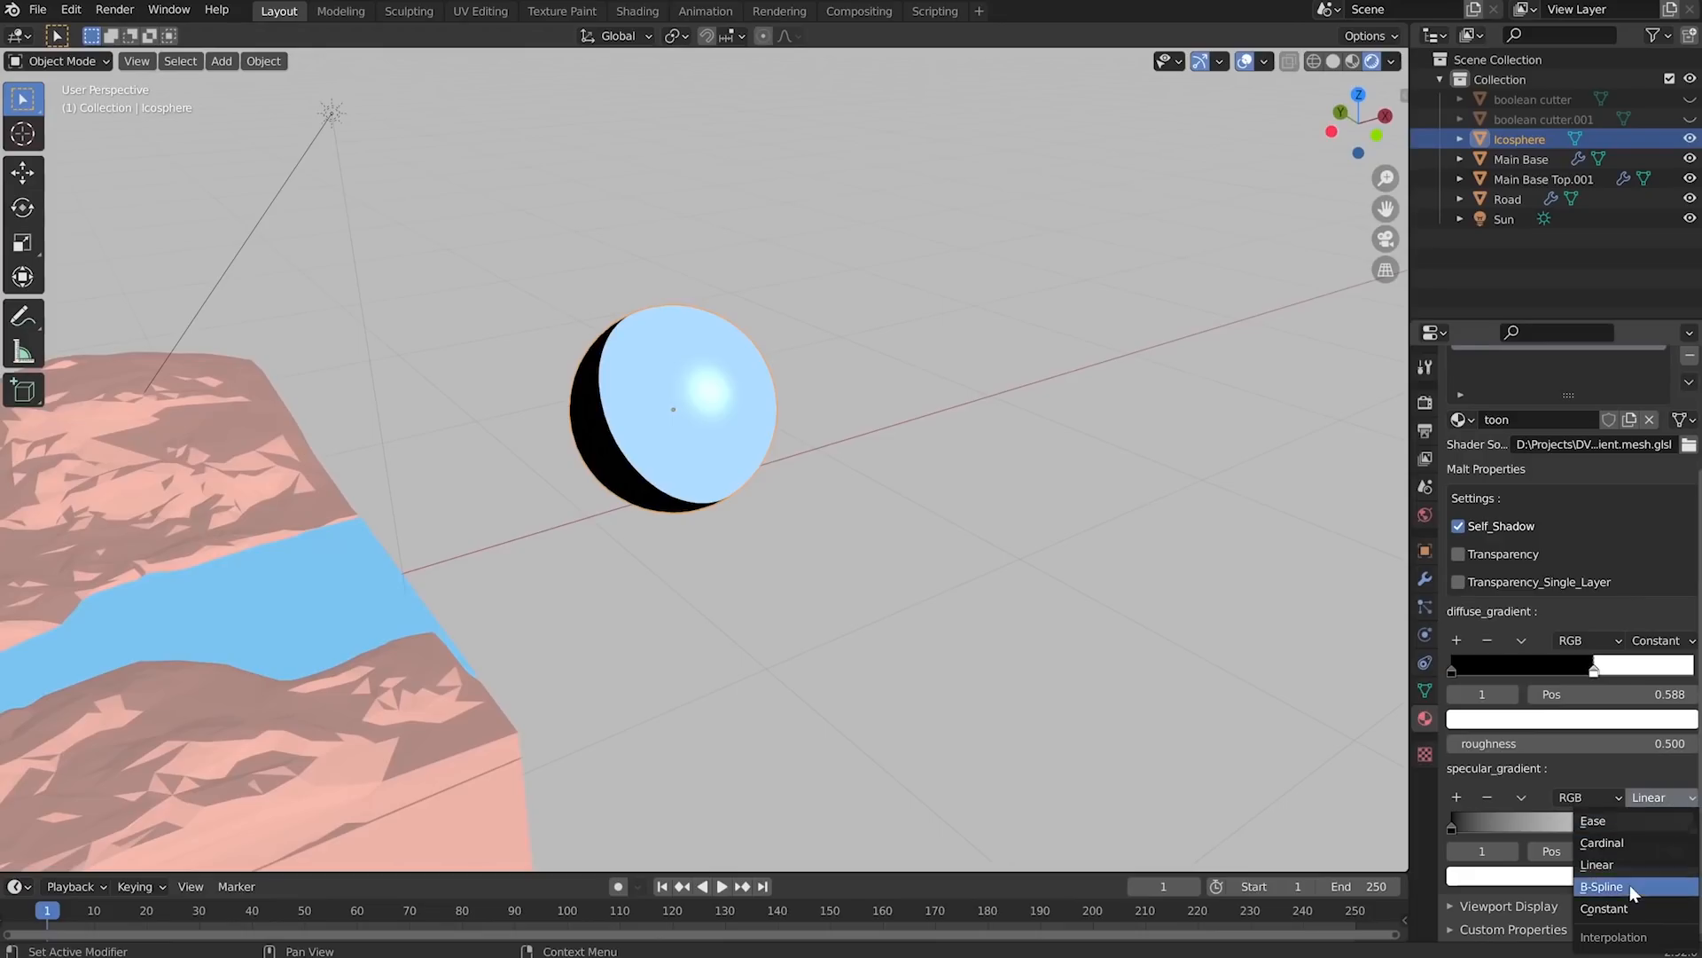
{"action": "left_click", "coordinate": [1605, 908]}
{"action": "left_click_drag", "start_coordinate": [1651, 825], "coordinate": [1592, 818]}
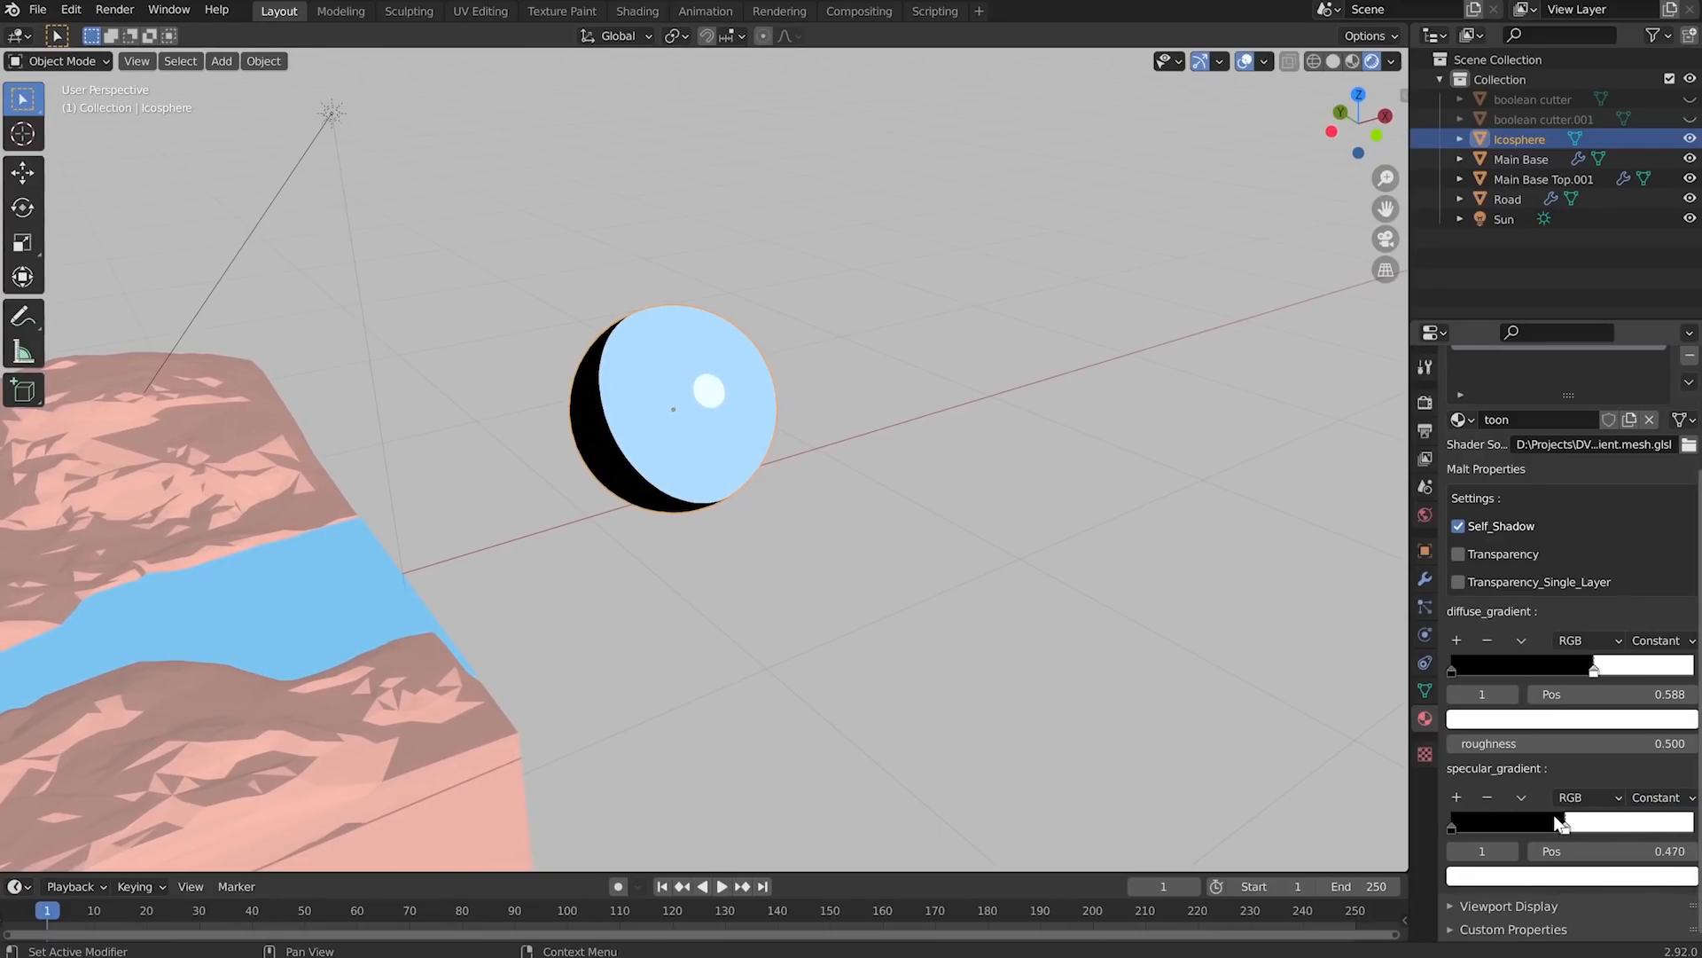
{"action": "middle_click_drag", "start_coordinate": [618, 387], "coordinate": [626, 395]}
{"action": "scroll", "coordinate": [611, 388], "scroll_direction": "down", "scroll_amount": 2}
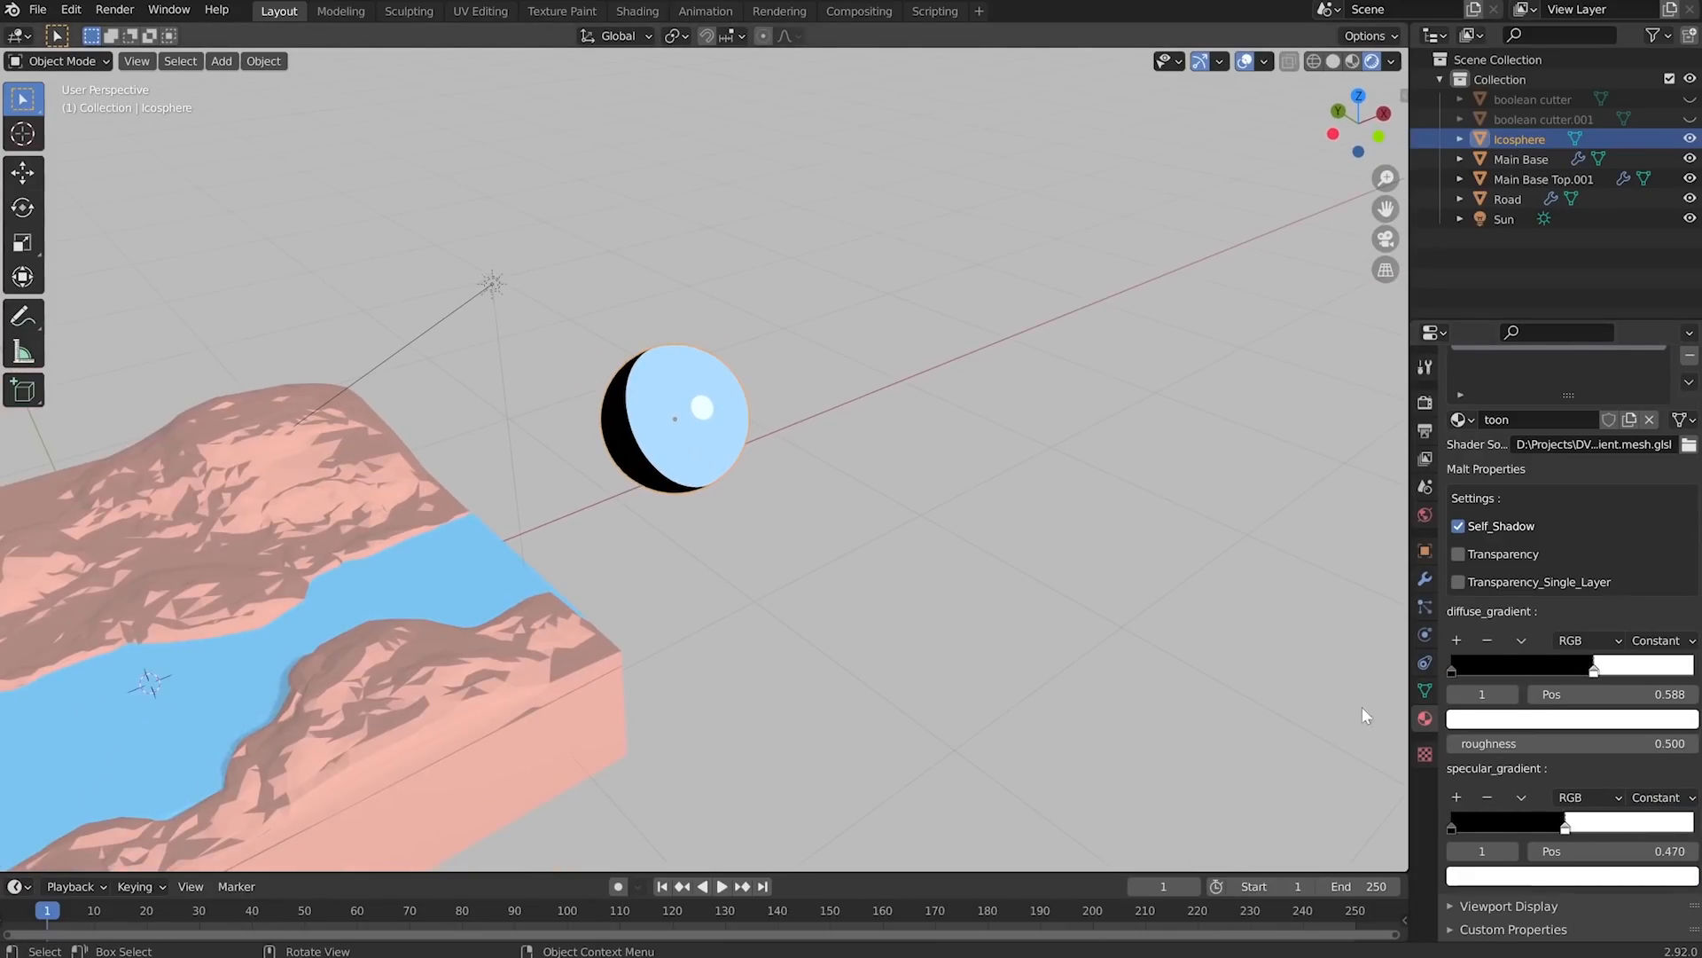
- Move the diffuse_gradient's white stop to about 0.333 and add a third stop coloured light orange (H 0.061, S 0.721)
{"action": "left_click_drag", "start_coordinate": [1662, 665], "coordinate": [1601, 673]}
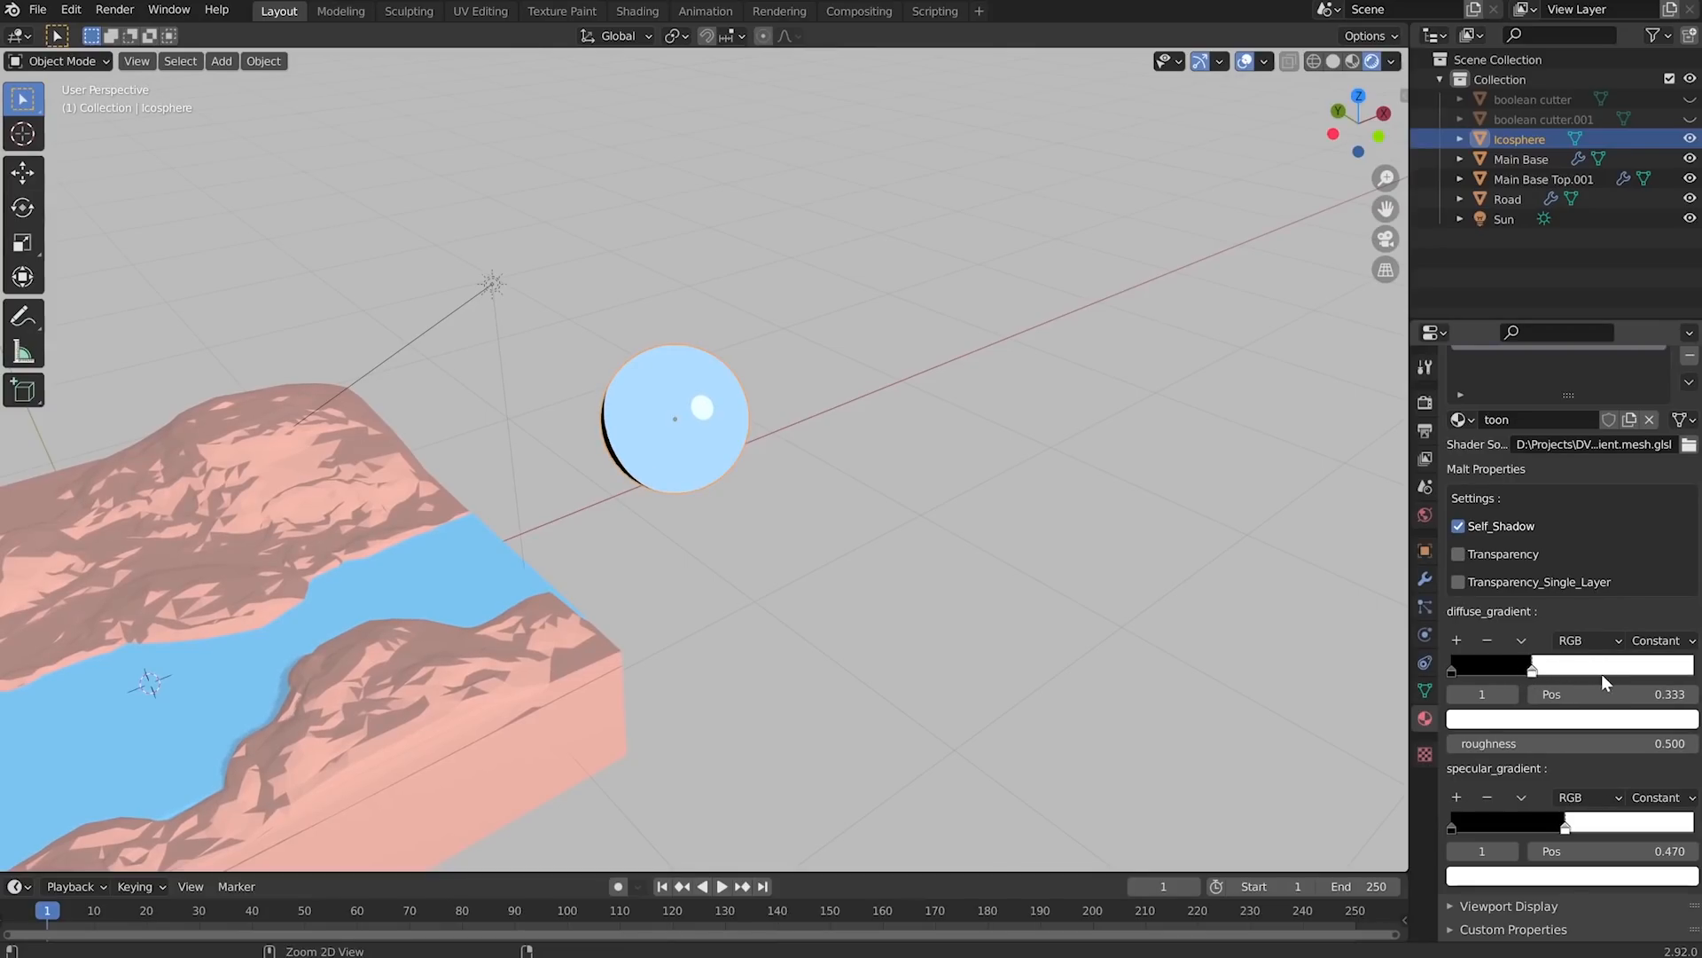
{"action": "left_click", "coordinate": [1577, 722]}
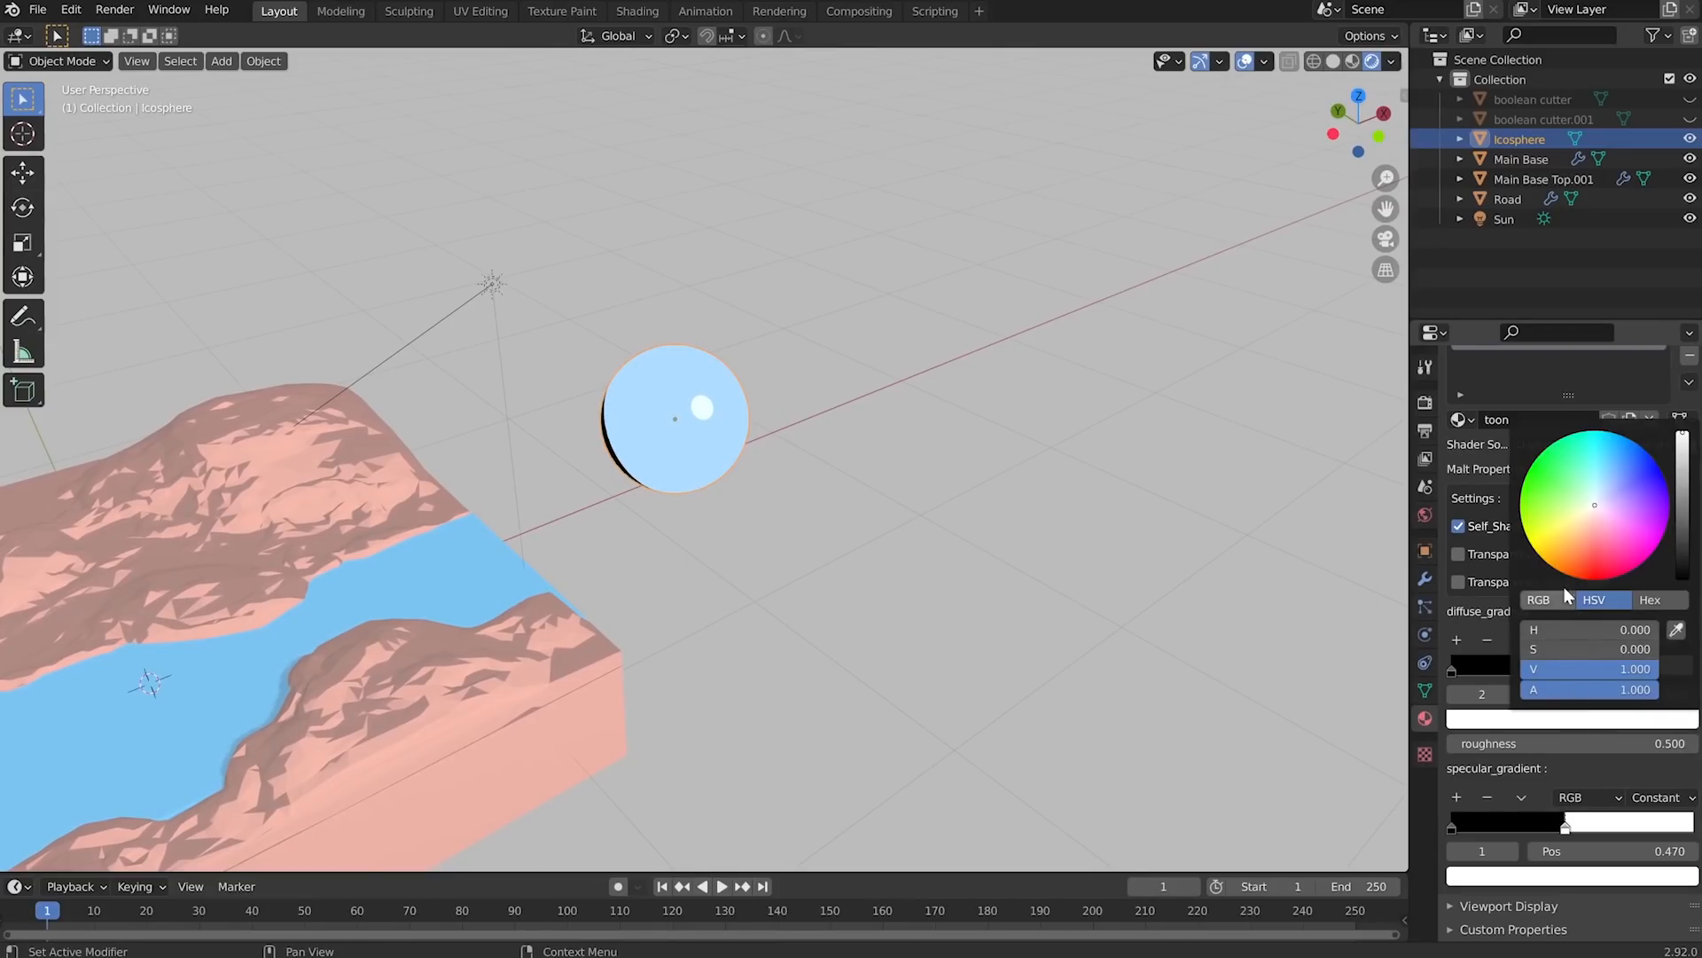
{"action": "left_click", "coordinate": [1580, 534]}
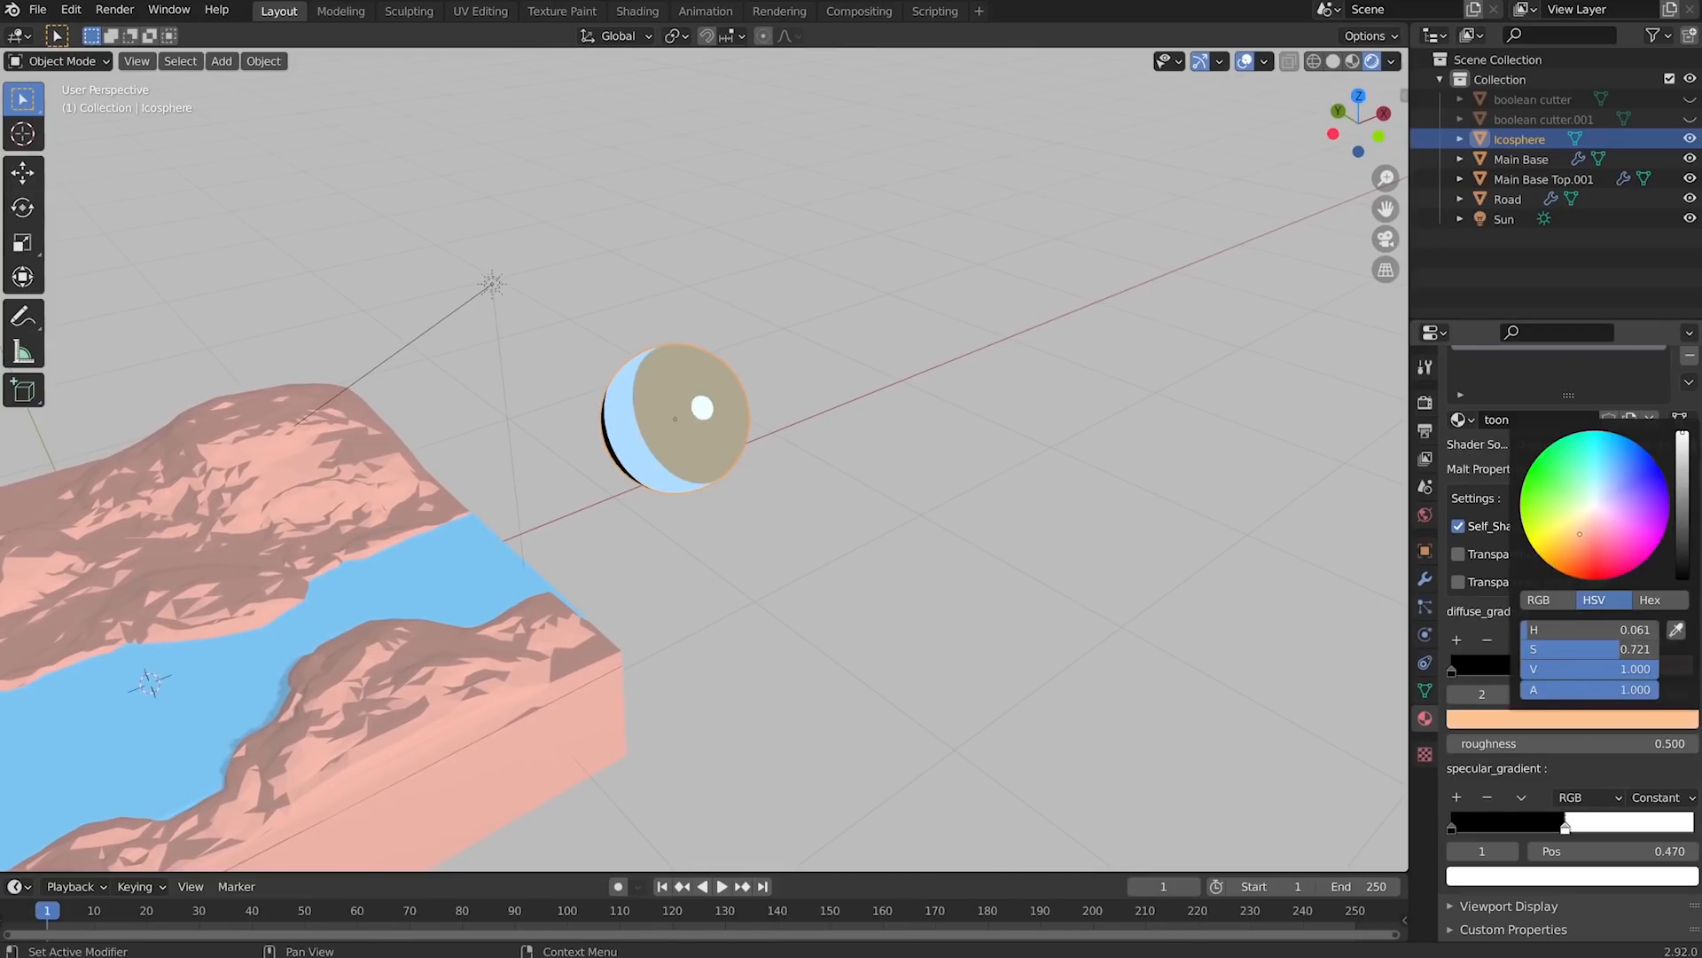
- Rotate the Sun light freely with trackball rotation by about 21.2° and -78.5° to change the toon shading direction
{"action": "left_click", "coordinate": [495, 282]}
{"action": "key", "text": "r"}
{"action": "key", "text": "r"}
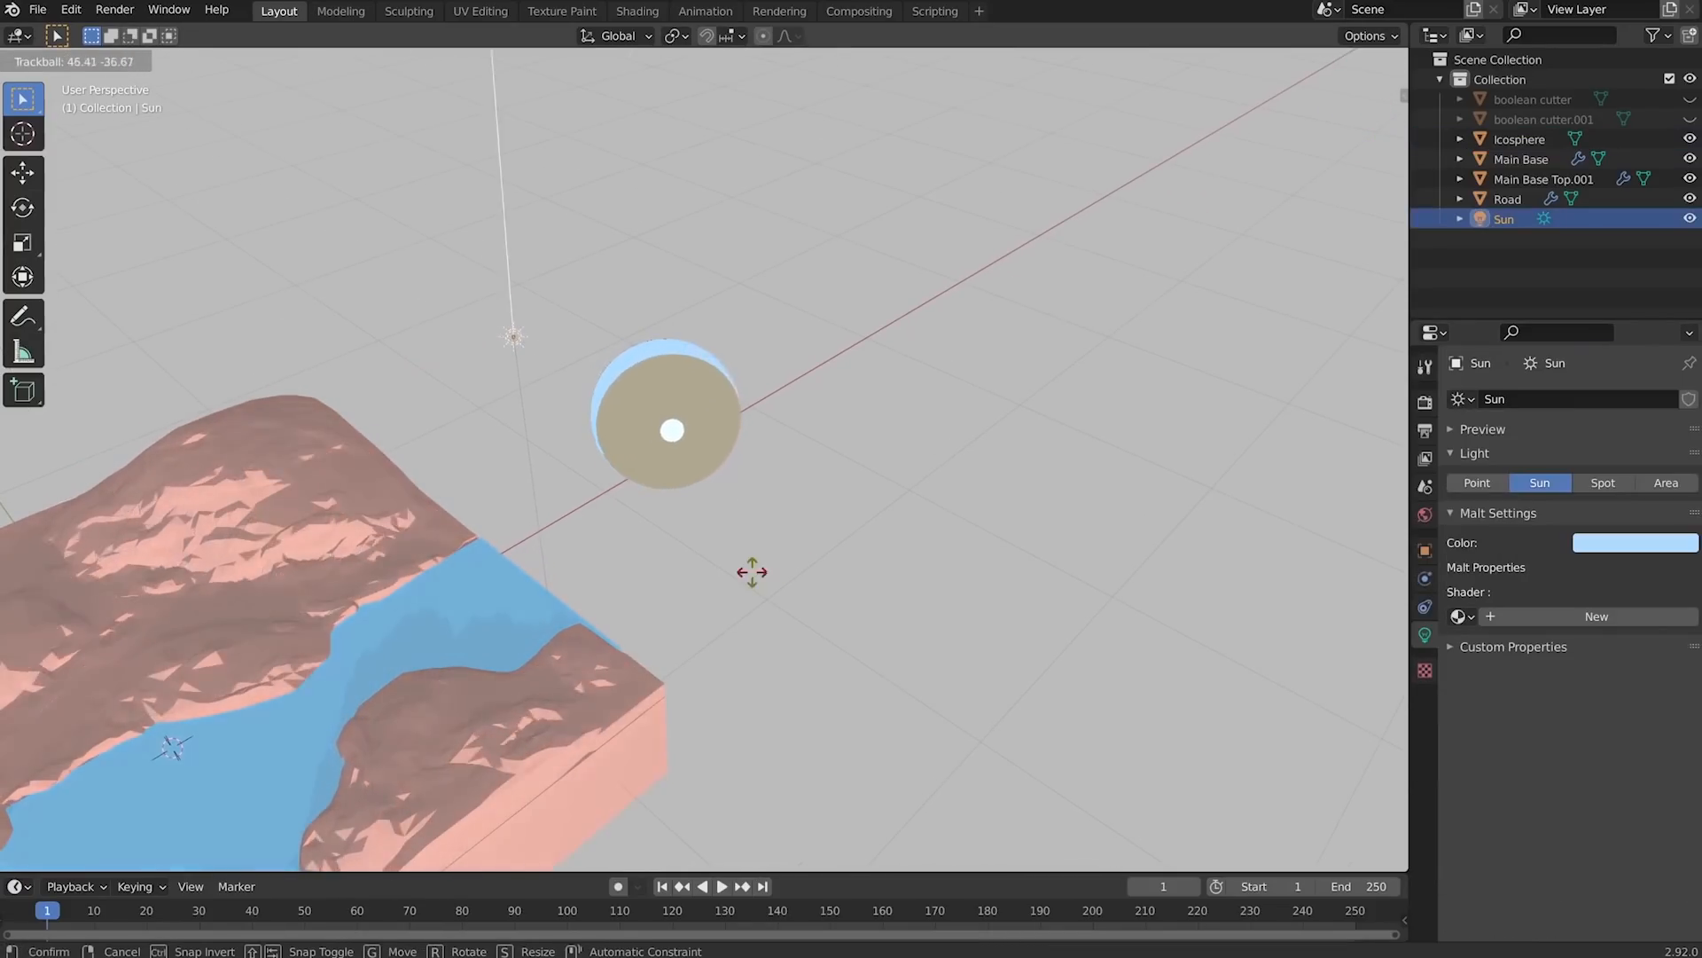
{"action": "left_click", "coordinate": [816, 533]}
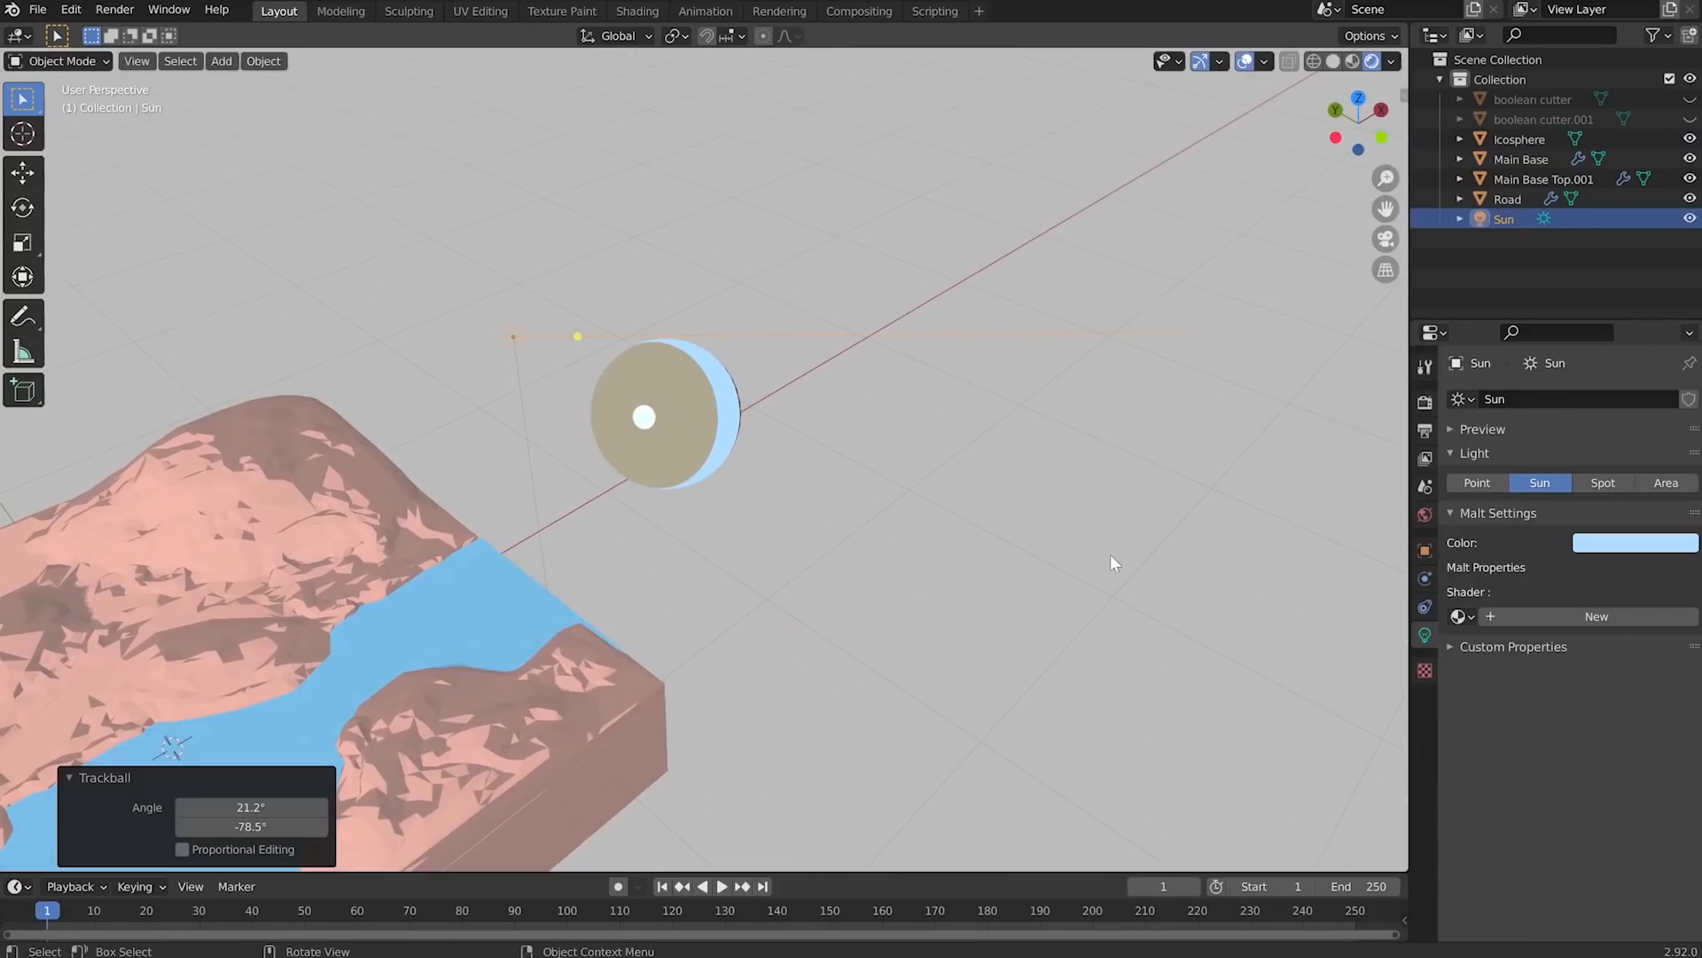
- Change the Sun light's colour to a light orange with H 0.067 and S 0.575
{"action": "left_click", "coordinate": [1628, 545]}
{"action": "left_click_drag", "start_coordinate": [1642, 407], "coordinate": [1587, 377]}
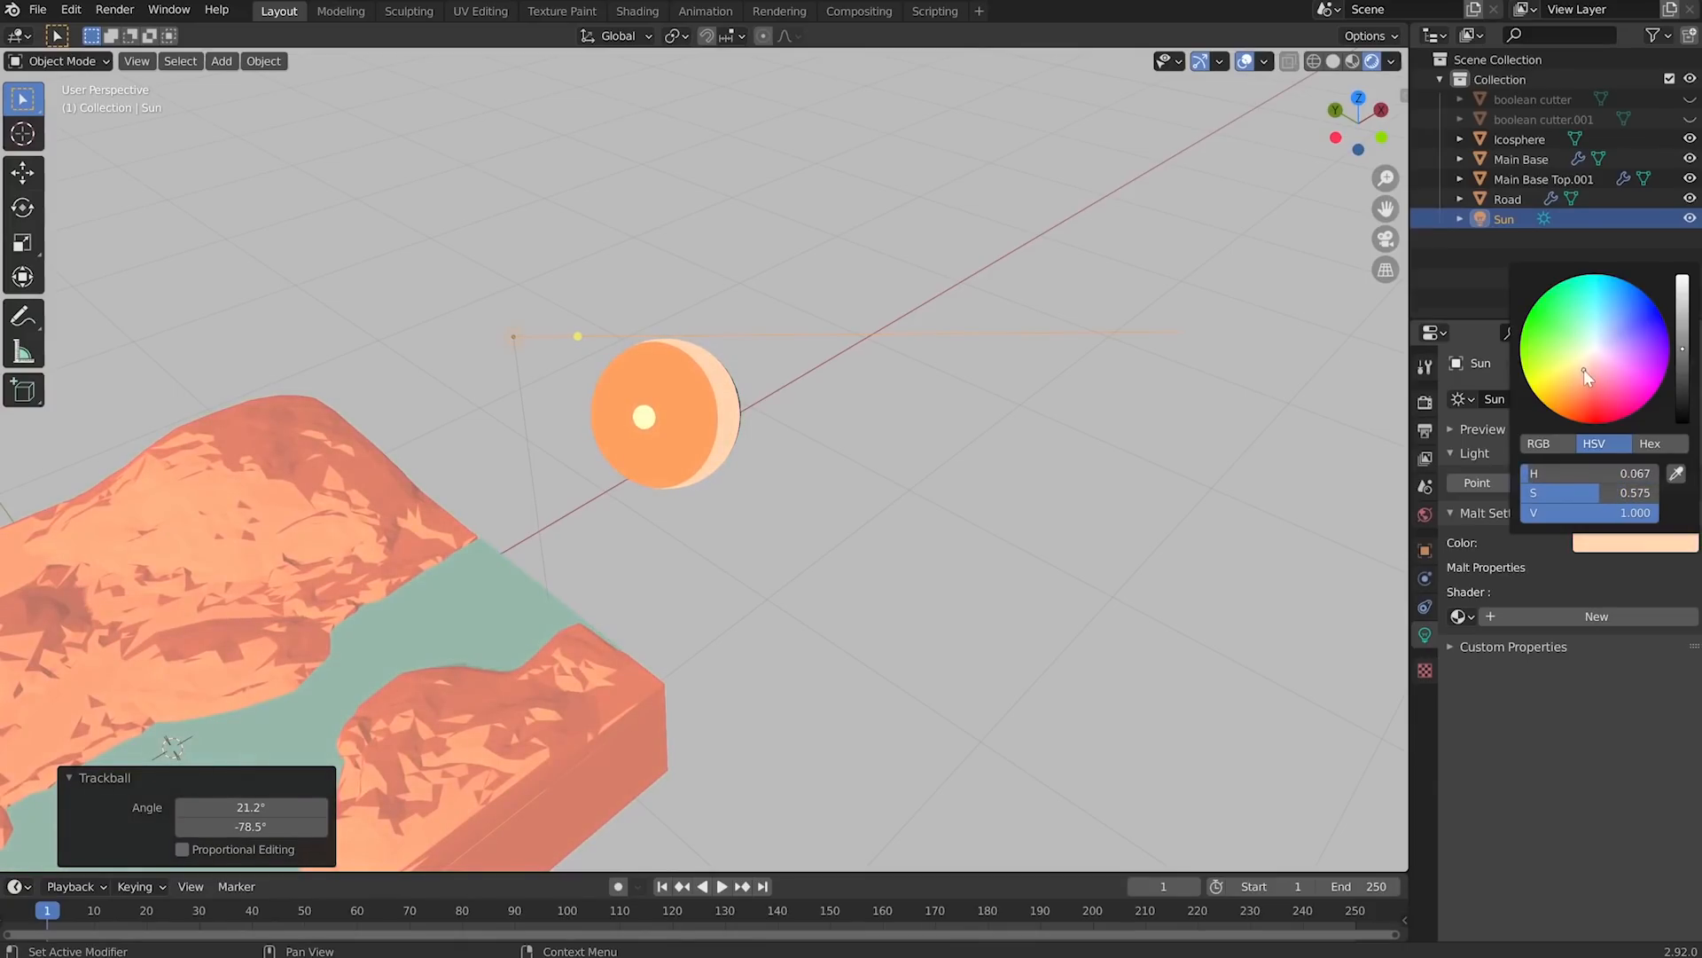
- Load basic_line.mesh.glsl as the shader source of the icosphere's toon material
{"action": "left_click", "coordinate": [700, 417]}
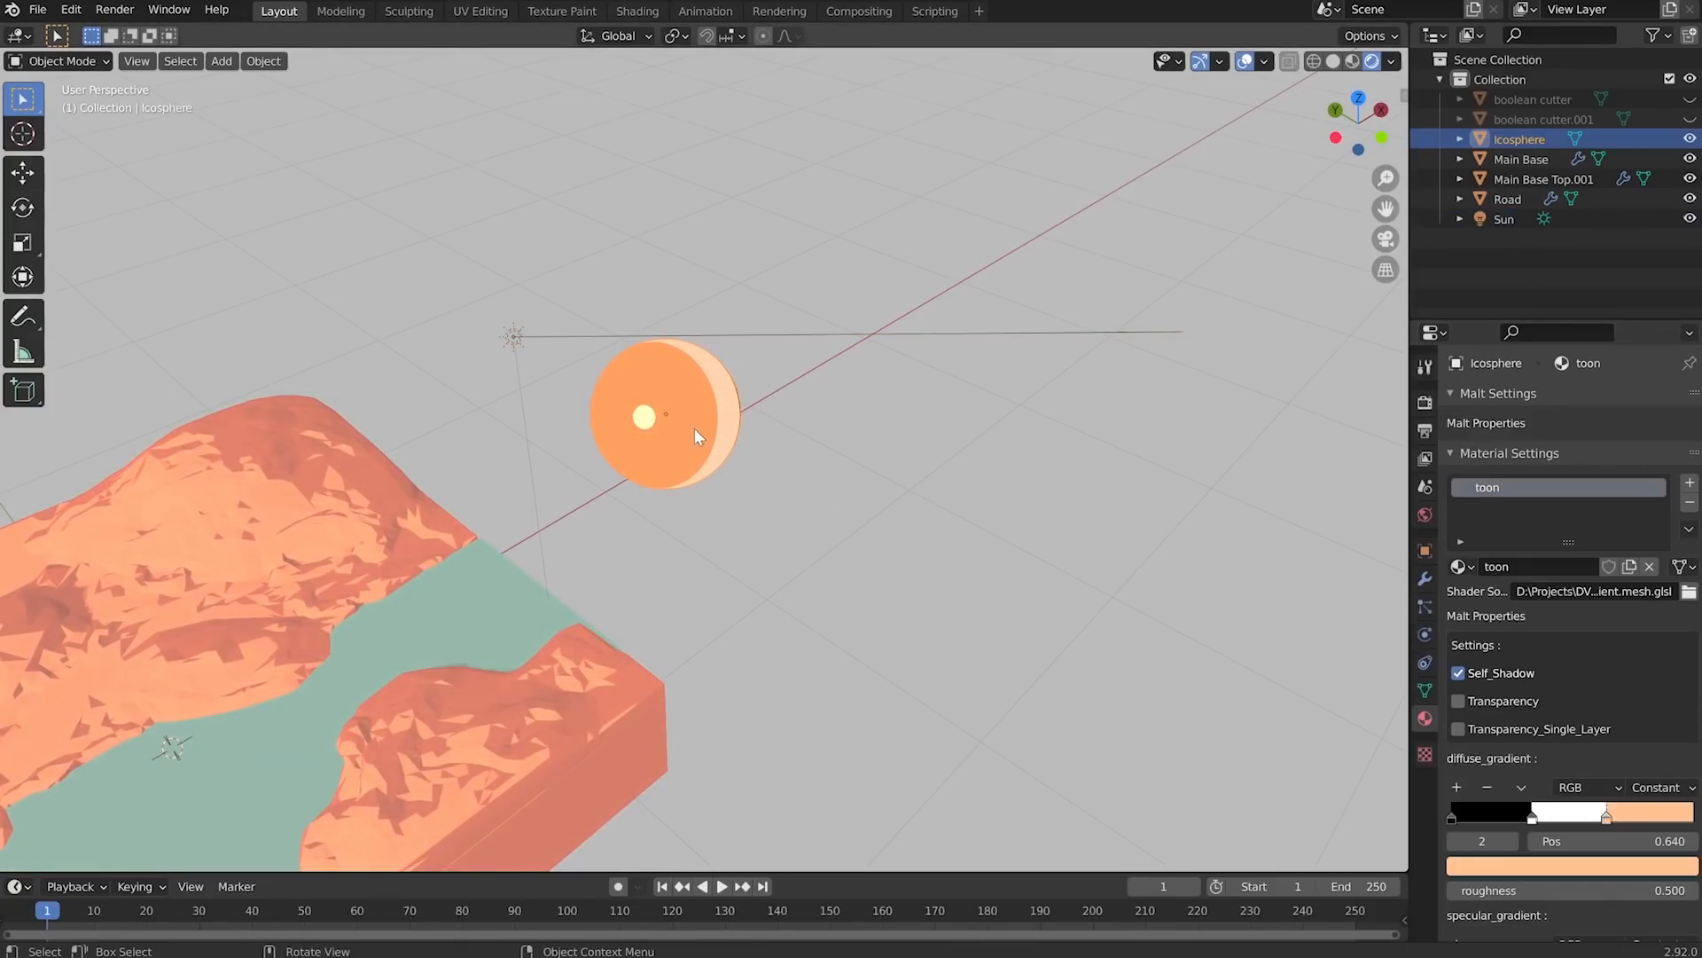
{"action": "left_click", "coordinate": [1689, 592]}
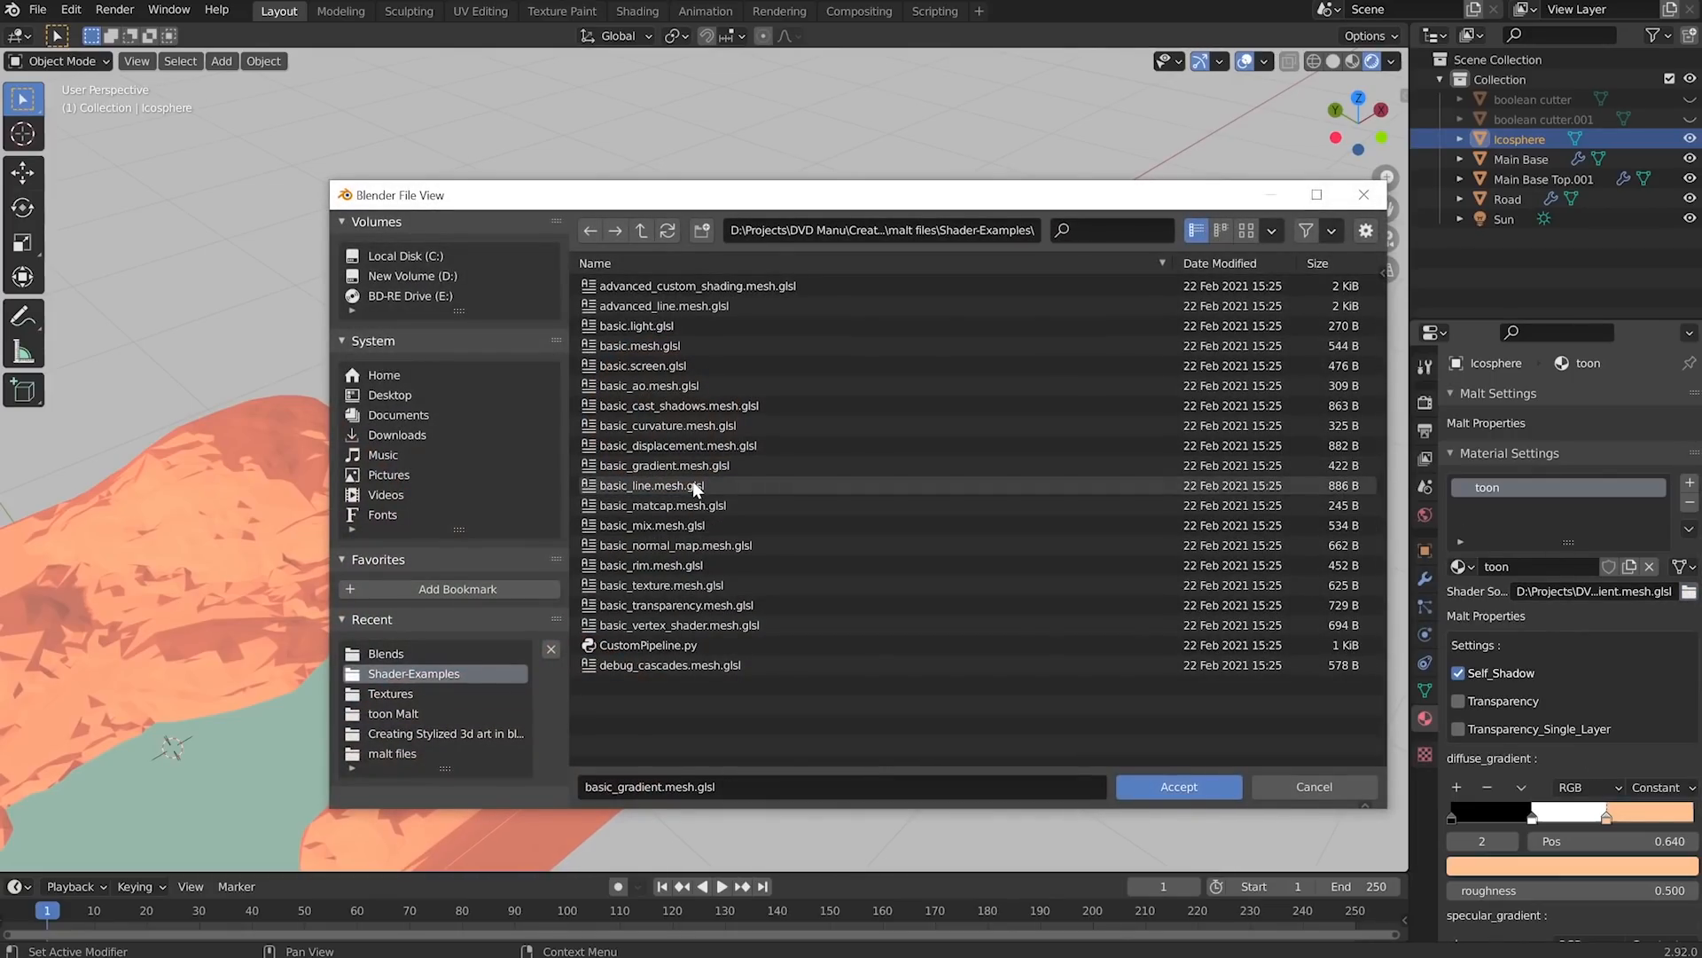
{"action": "double_click", "coordinate": [696, 485]}
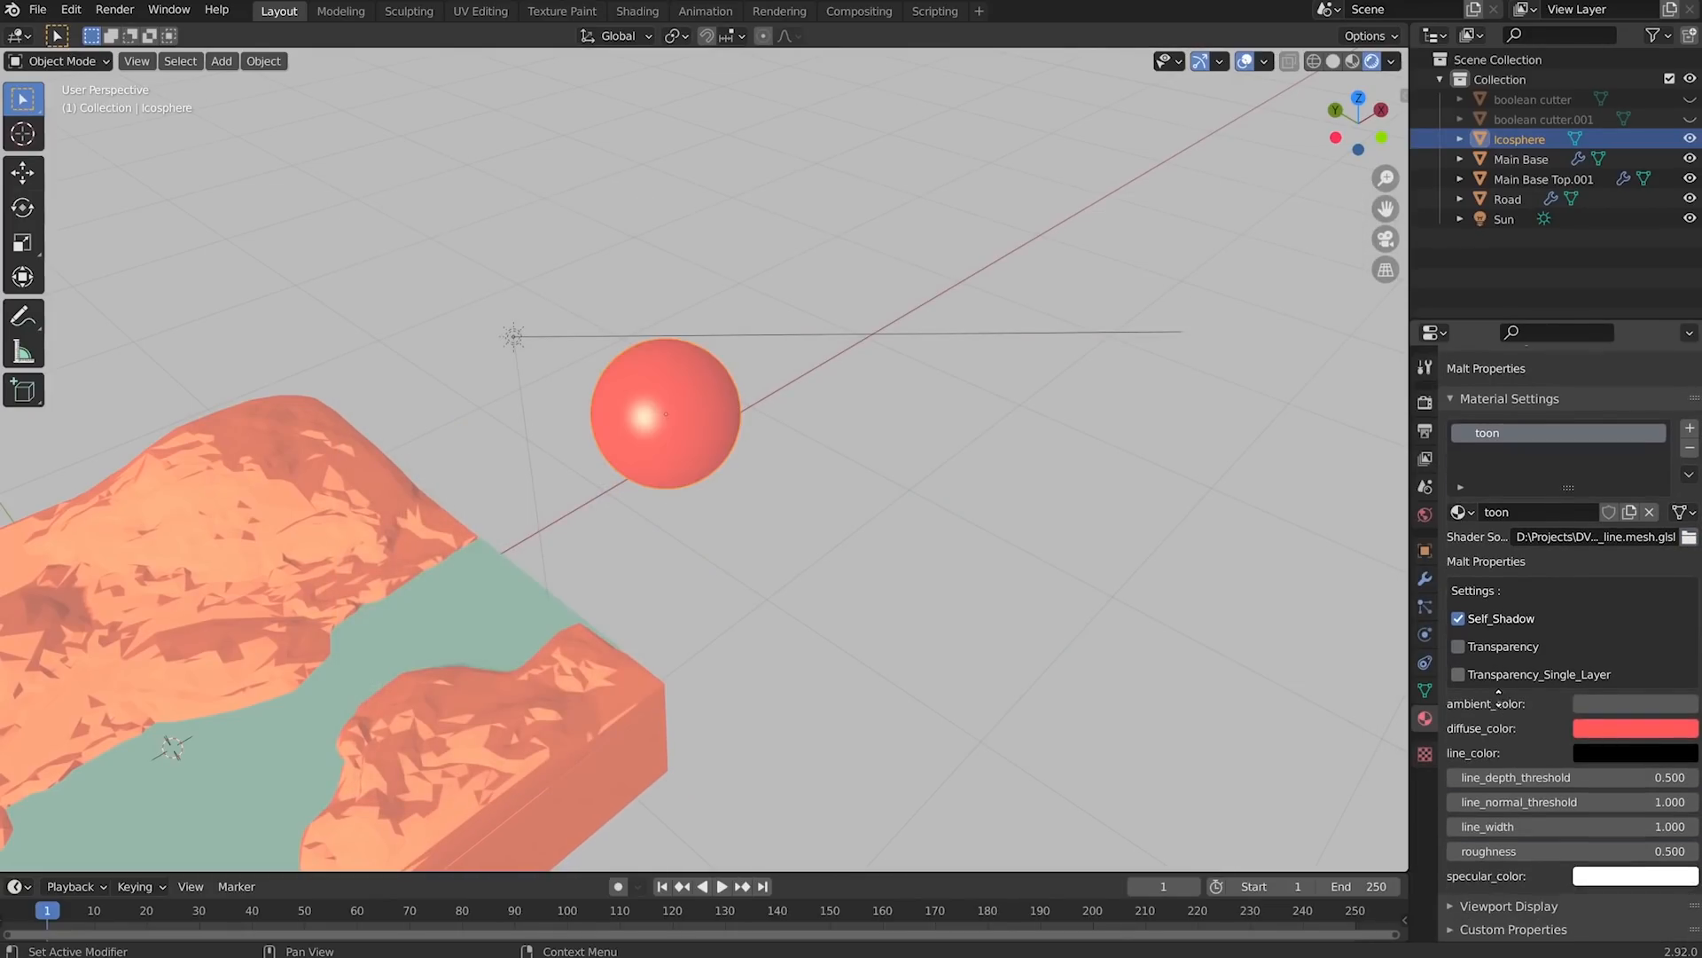
- Set the toon material's roughness to 3 and its line_width to about 9.72 for a thick black outline around the icosphere
{"action": "left_click", "coordinate": [1565, 850]}
{"action": "type", "text": "3"}
{"action": "key", "text": "Return"}
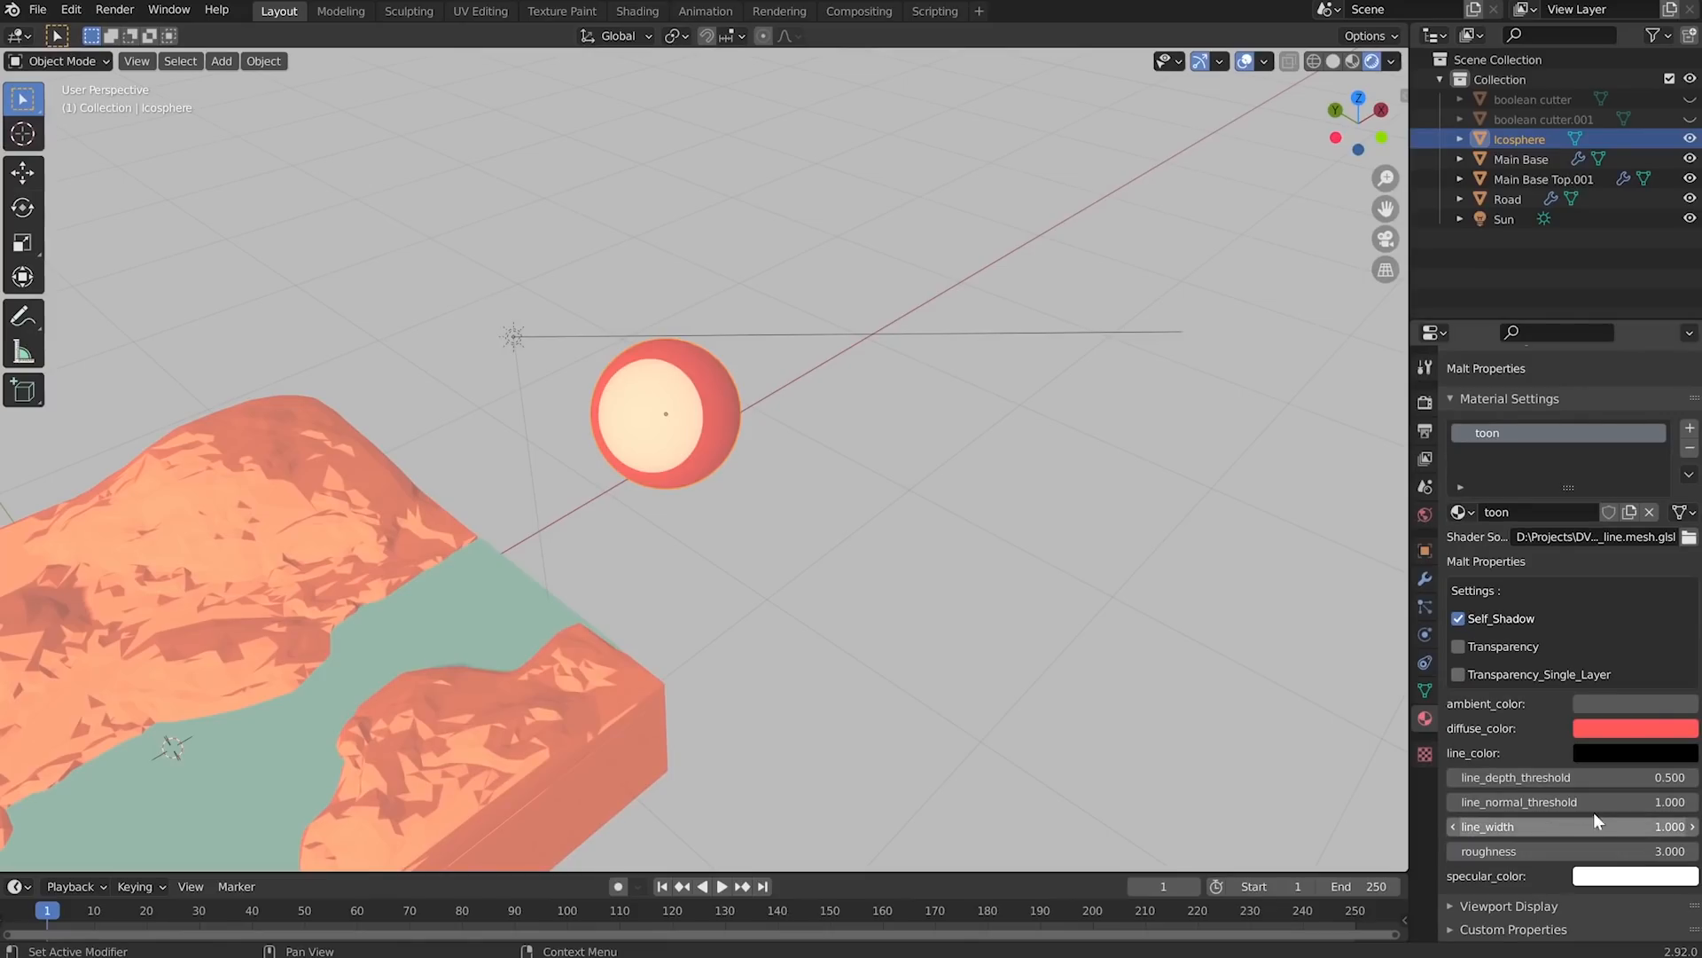
{"action": "left_click_drag", "start_coordinate": [1569, 826], "coordinate": [1649, 826]}
{"action": "left_click", "coordinate": [748, 448]}
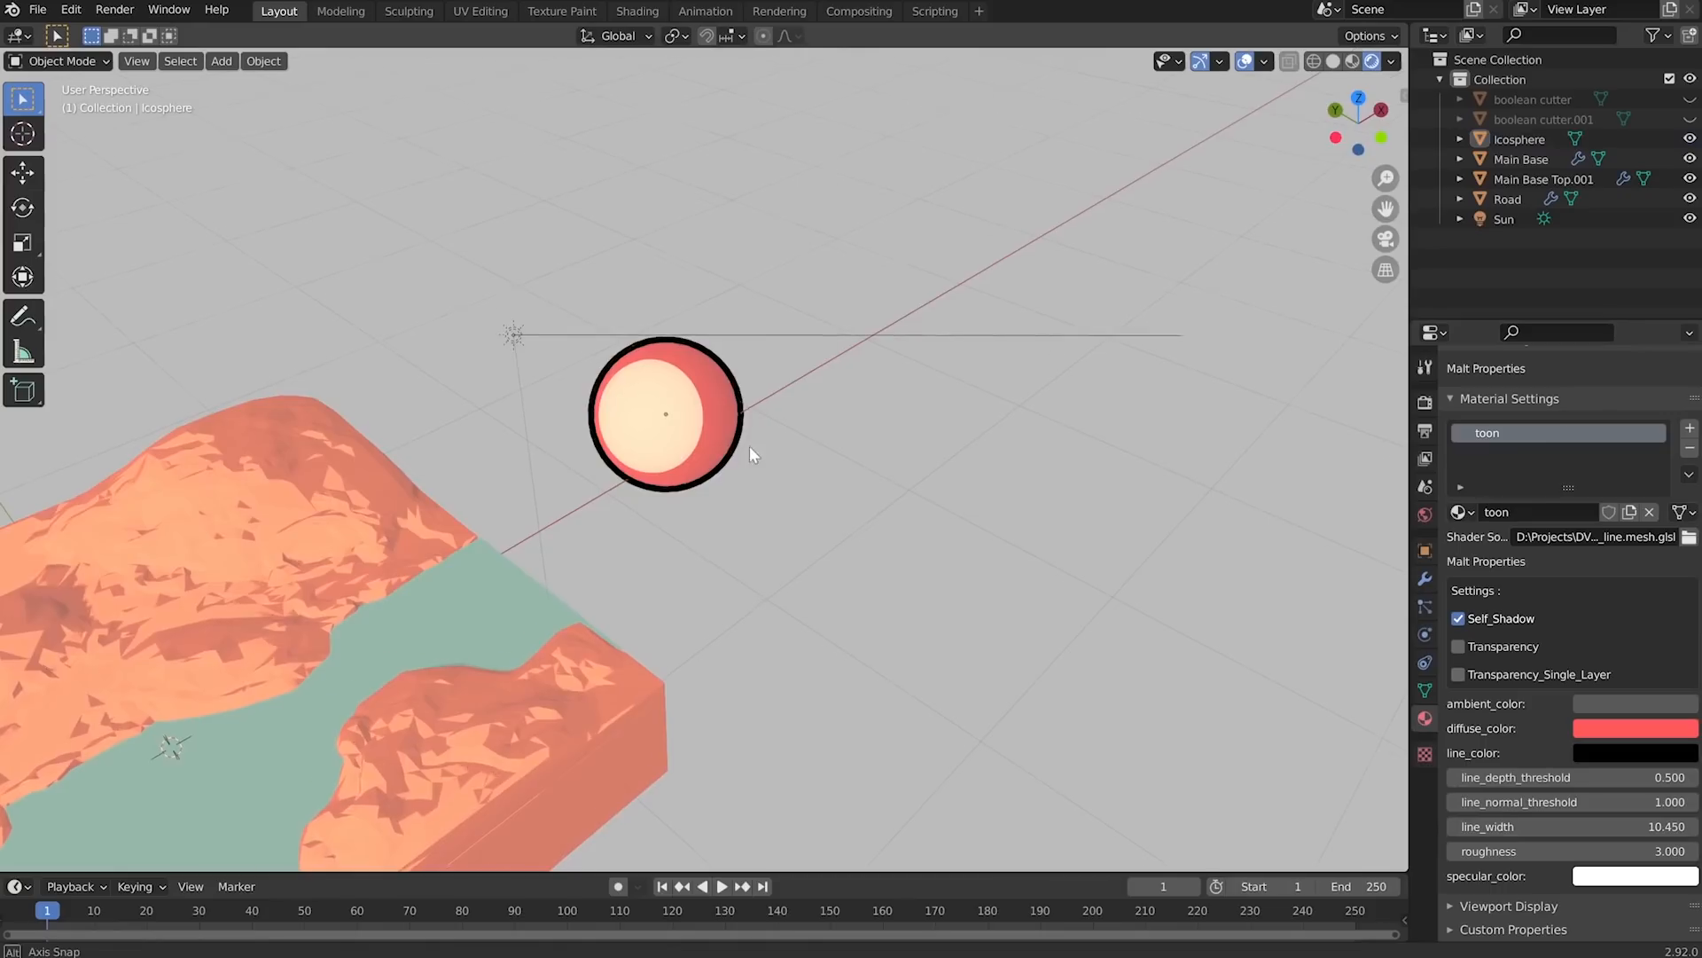
{"action": "scroll", "coordinate": [756, 433], "scroll_direction": "up", "scroll_amount": 5}
{"action": "middle_click_drag", "start_coordinate": [755, 433], "coordinate": [625, 518]}
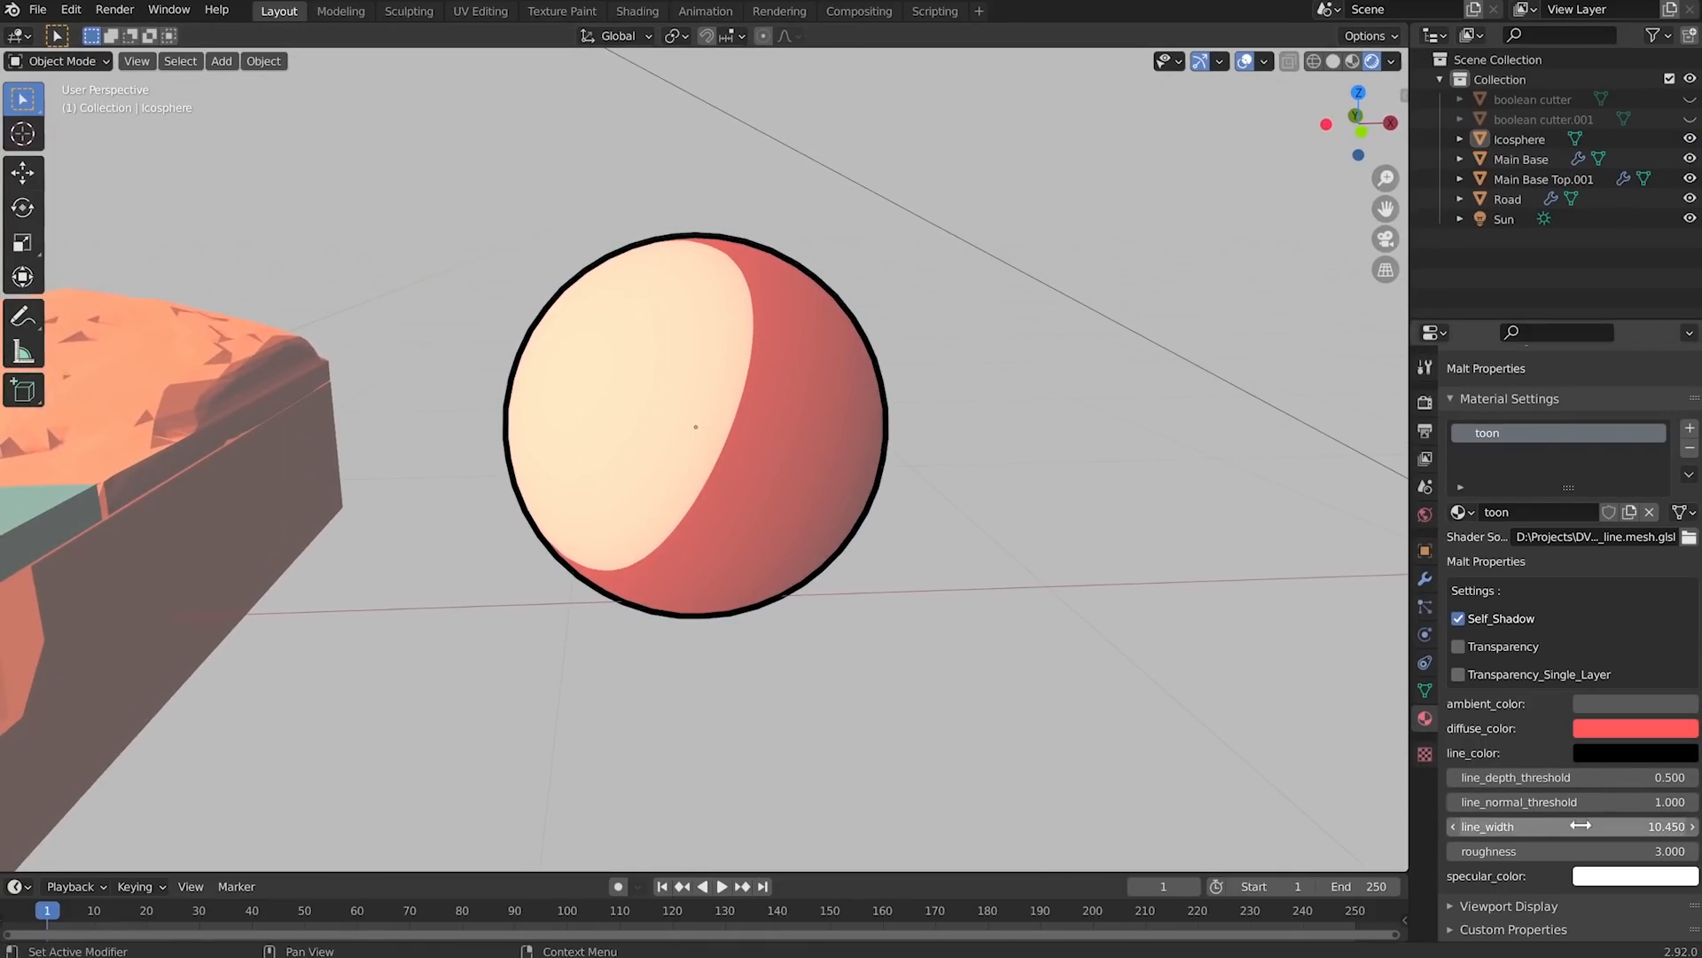
{"action": "left_click_drag", "start_coordinate": [1605, 826], "coordinate": [1583, 827]}
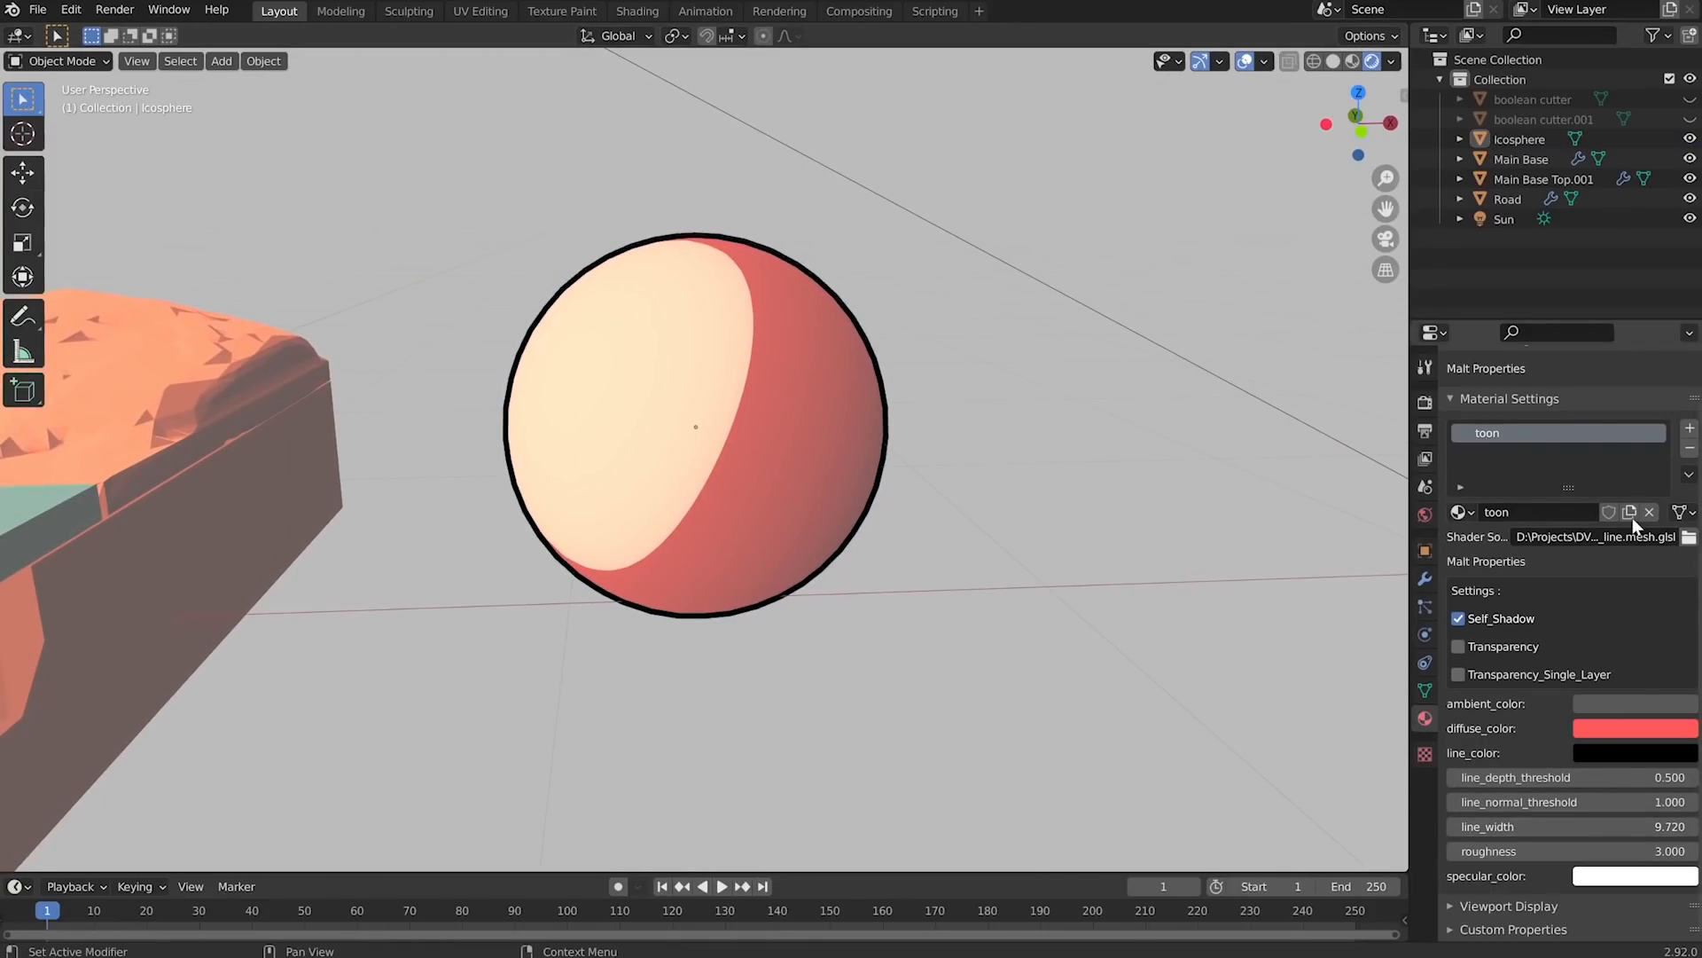
- Load advanced_line.mesh.glsl into the toon material, with line_angle_threshold_max at about 1.93 and line_angle_width_max at about 11.06
{"action": "left_click", "coordinate": [1687, 538]}
{"action": "key", "text": "Escape"}
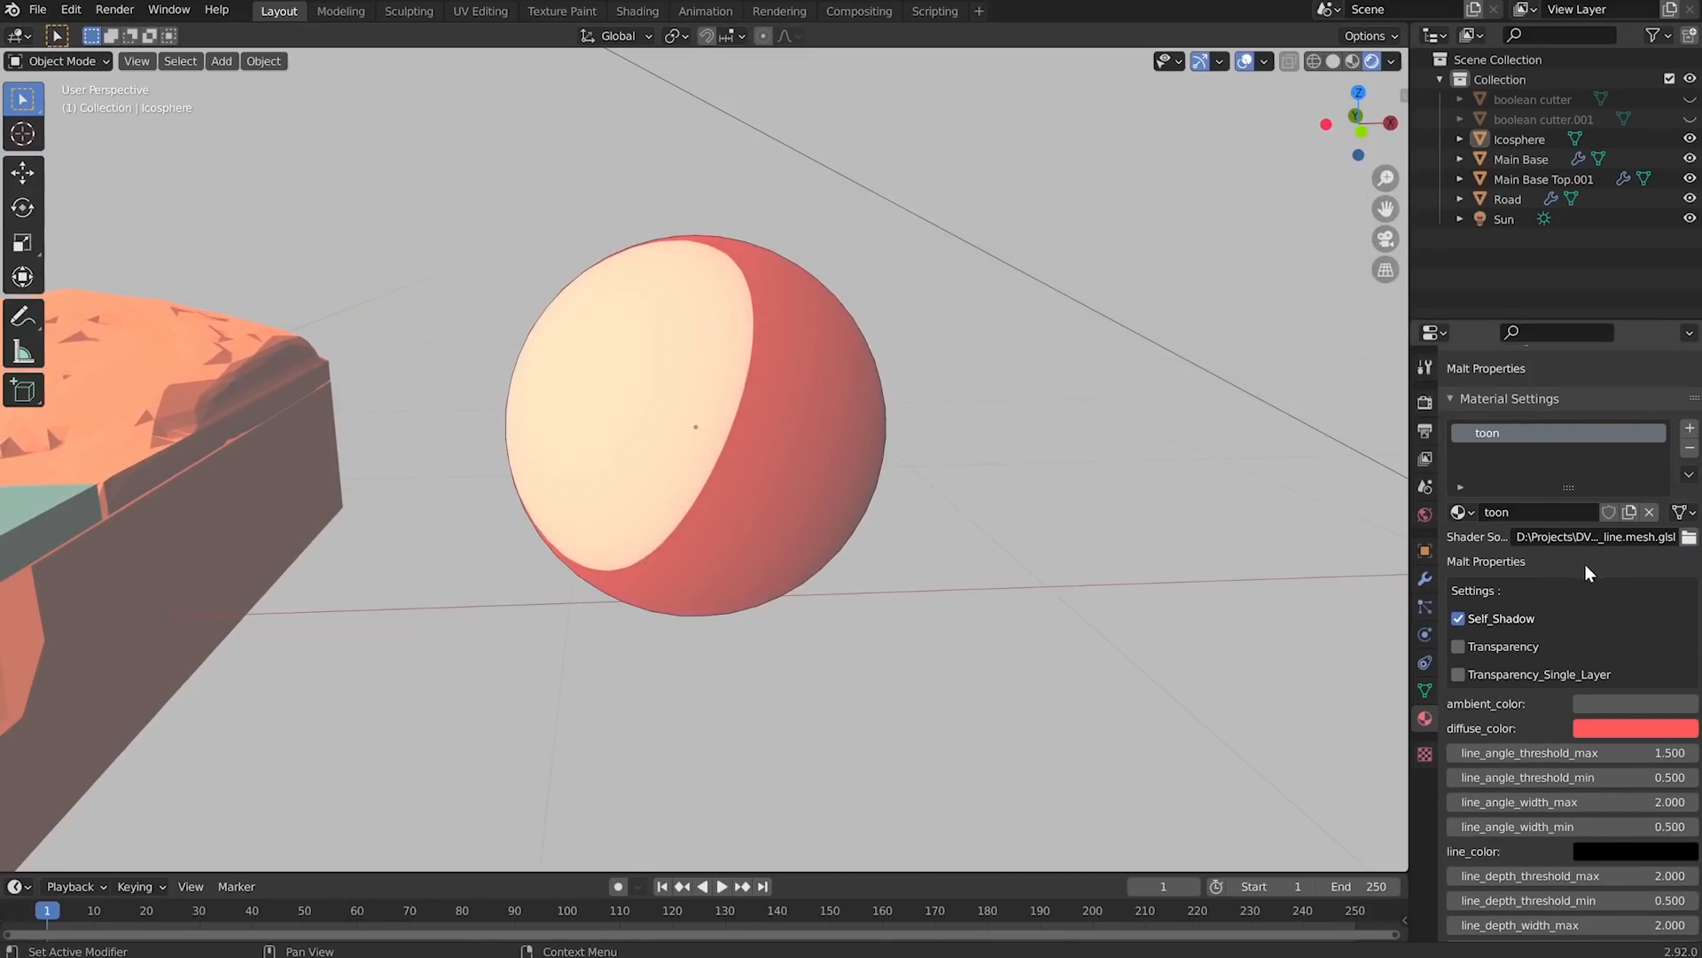
{"action": "scroll", "coordinate": [1543, 706], "scroll_direction": "down", "scroll_amount": 5}
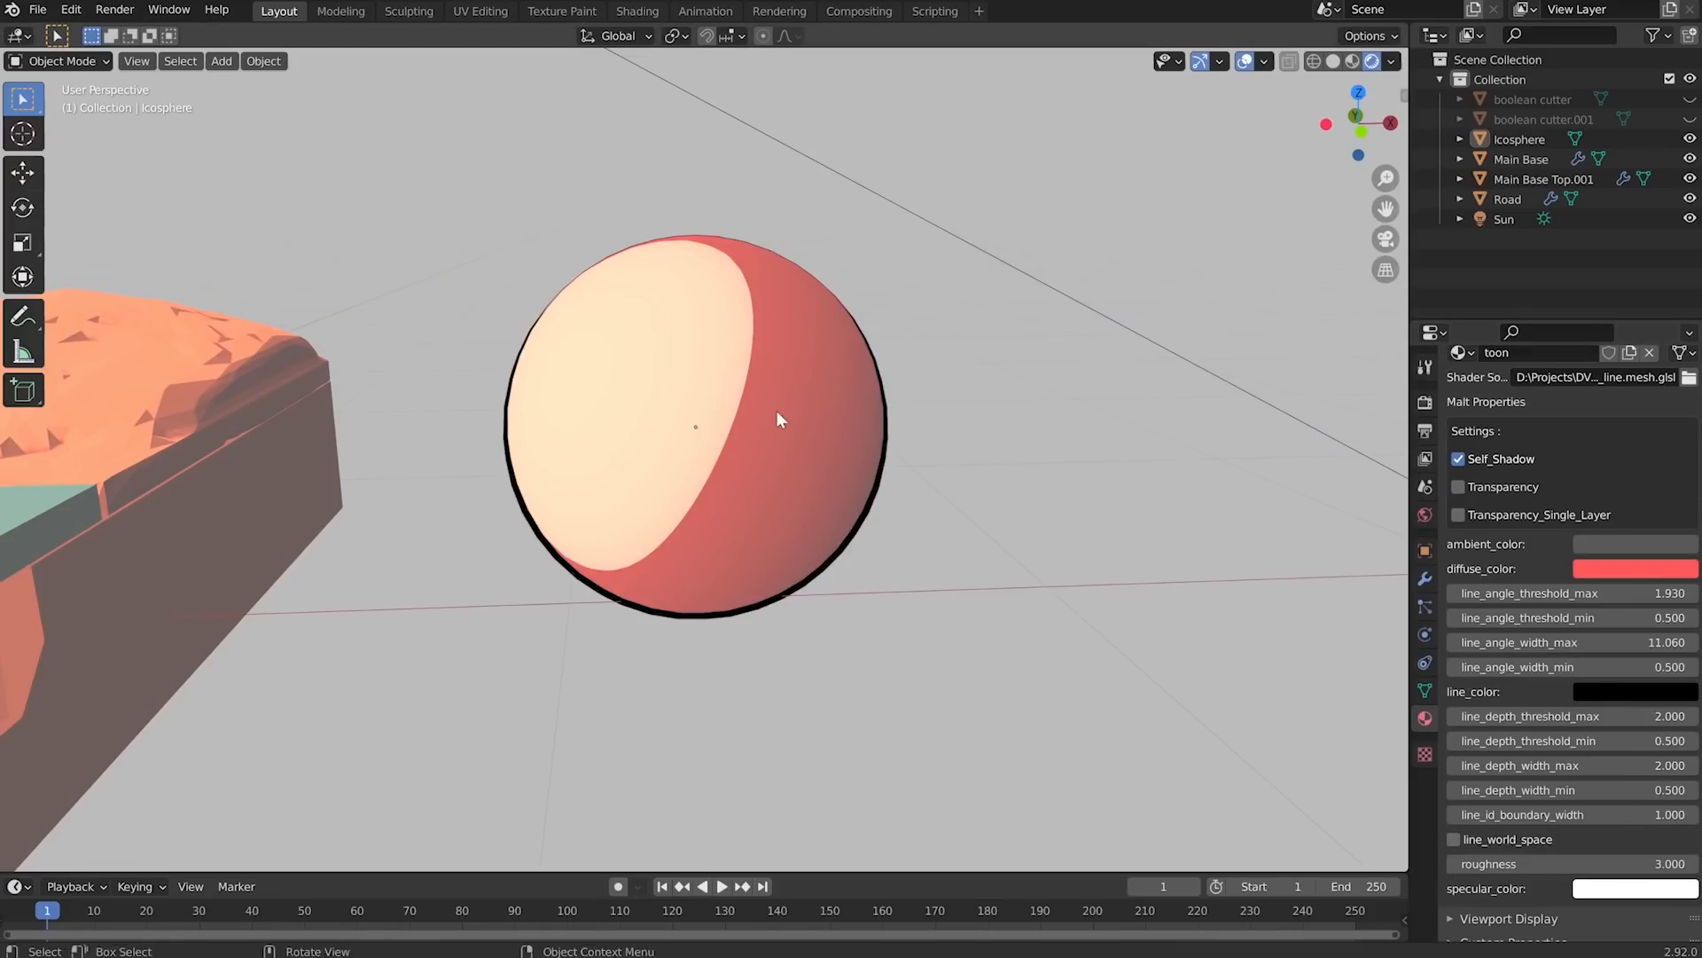
{"action": "middle_click_drag", "start_coordinate": [777, 412], "coordinate": [853, 555]}
{"action": "scroll", "coordinate": [774, 511], "scroll_direction": "up", "scroll_amount": 2}
{"action": "scroll", "coordinate": [773, 514], "scroll_direction": "down", "scroll_amount": 1}
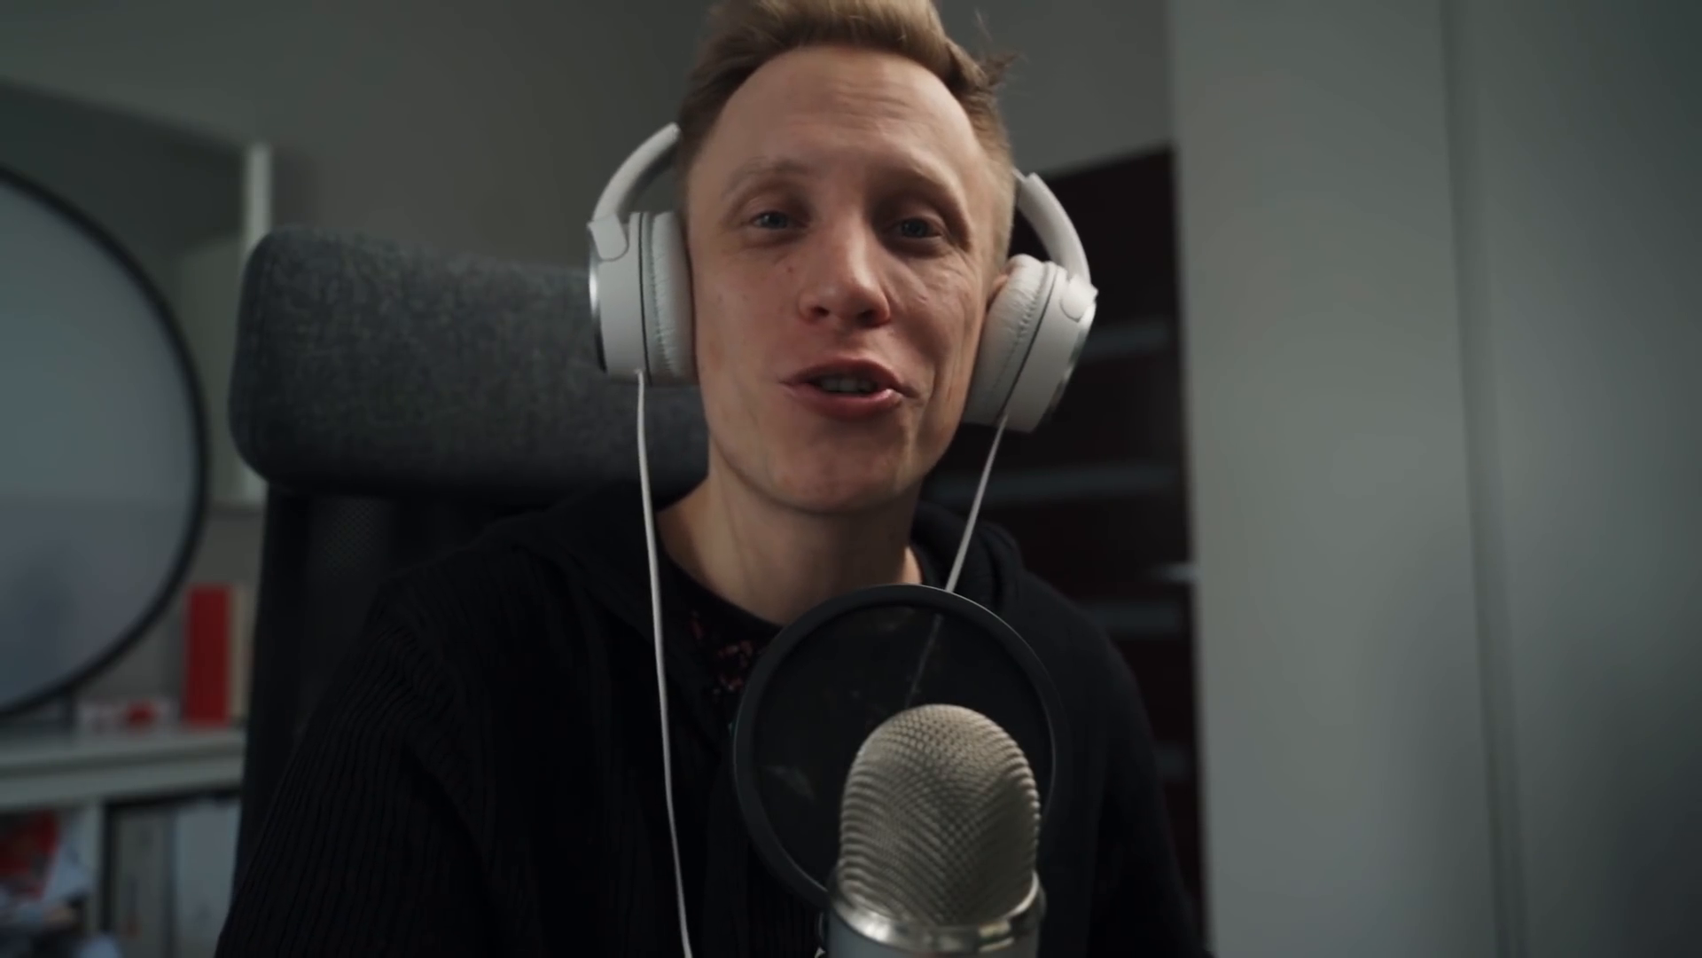